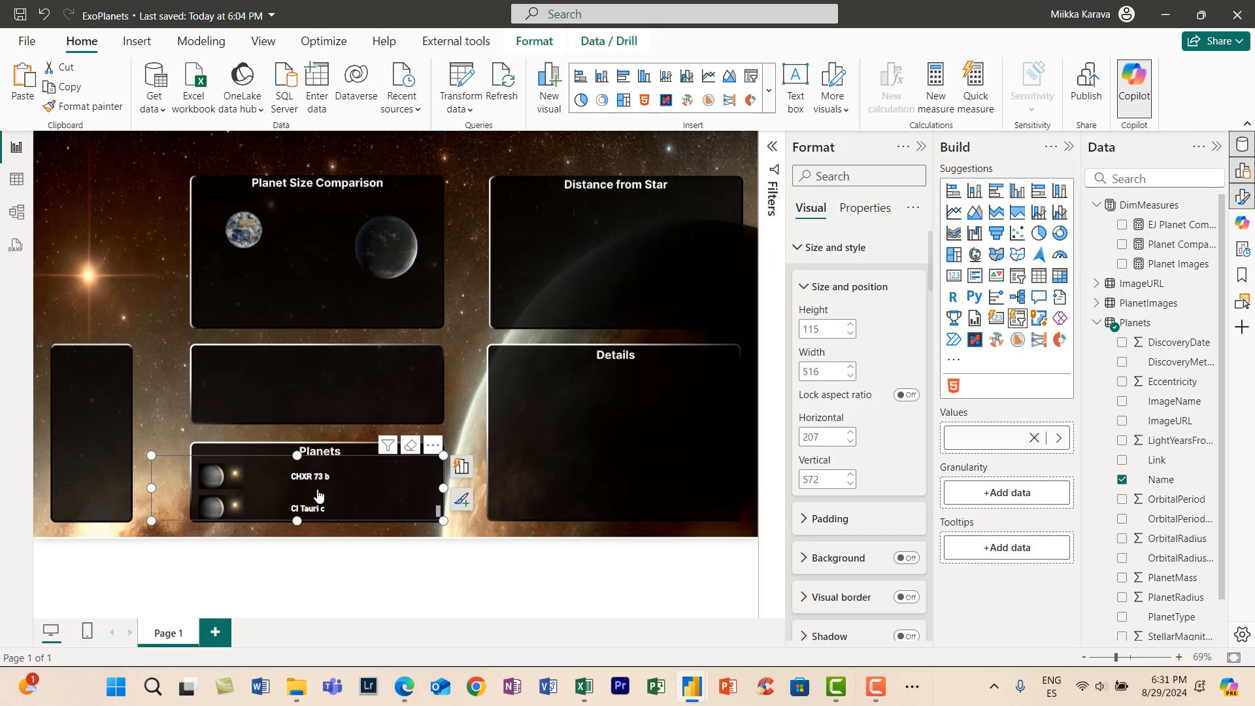
- Browse the Planets slicer and select several planets to examine how the Planet Size Comparison images respond
scroll(318, 495, down, 5)
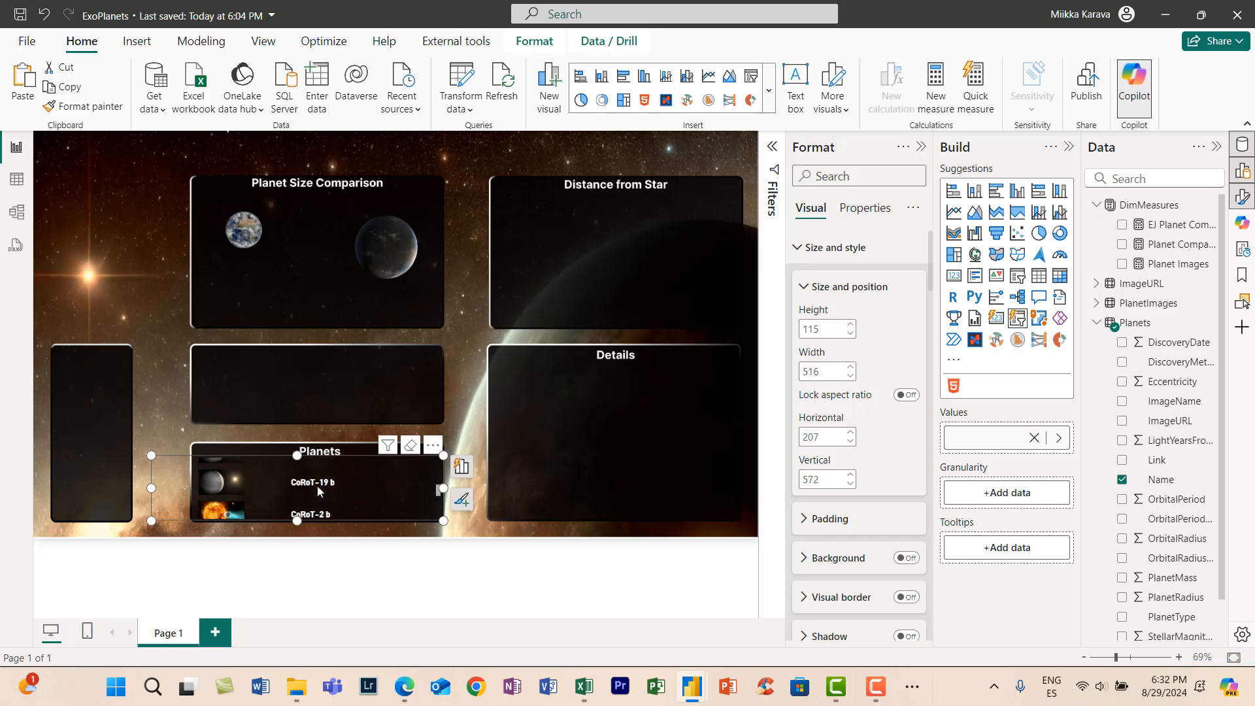
click(328, 484)
scroll(323, 489, down, 3)
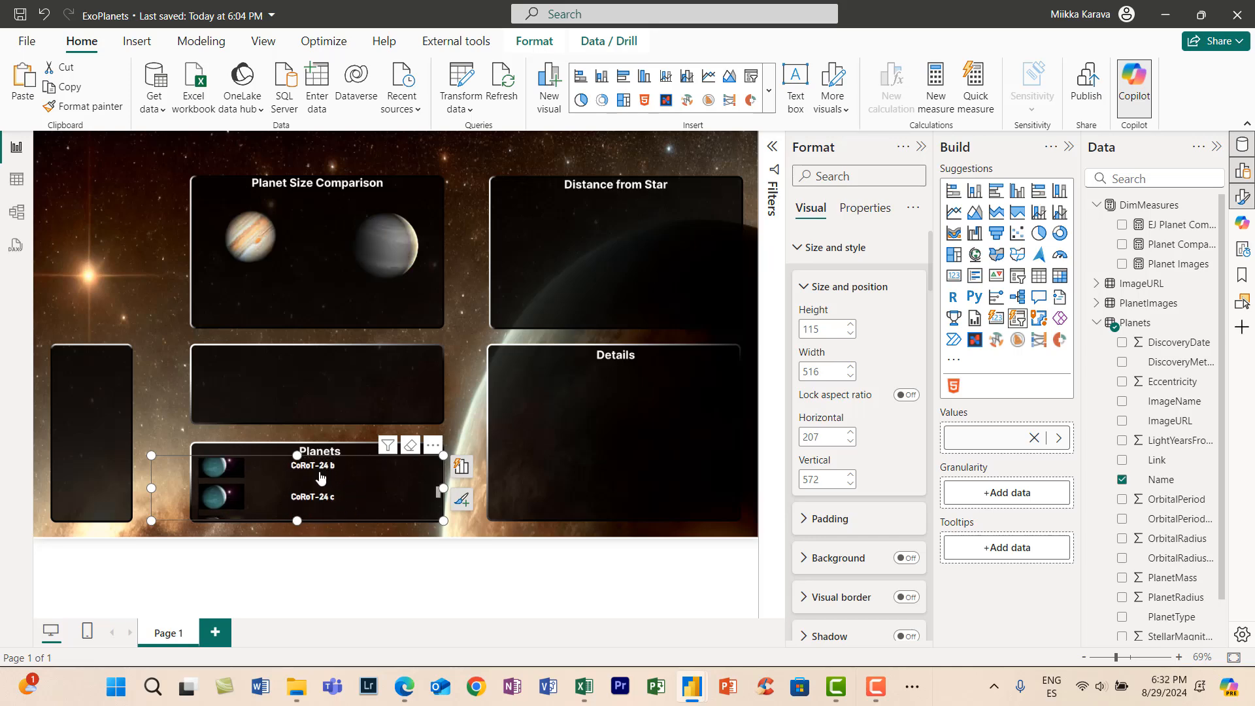
click(323, 492)
click(323, 493)
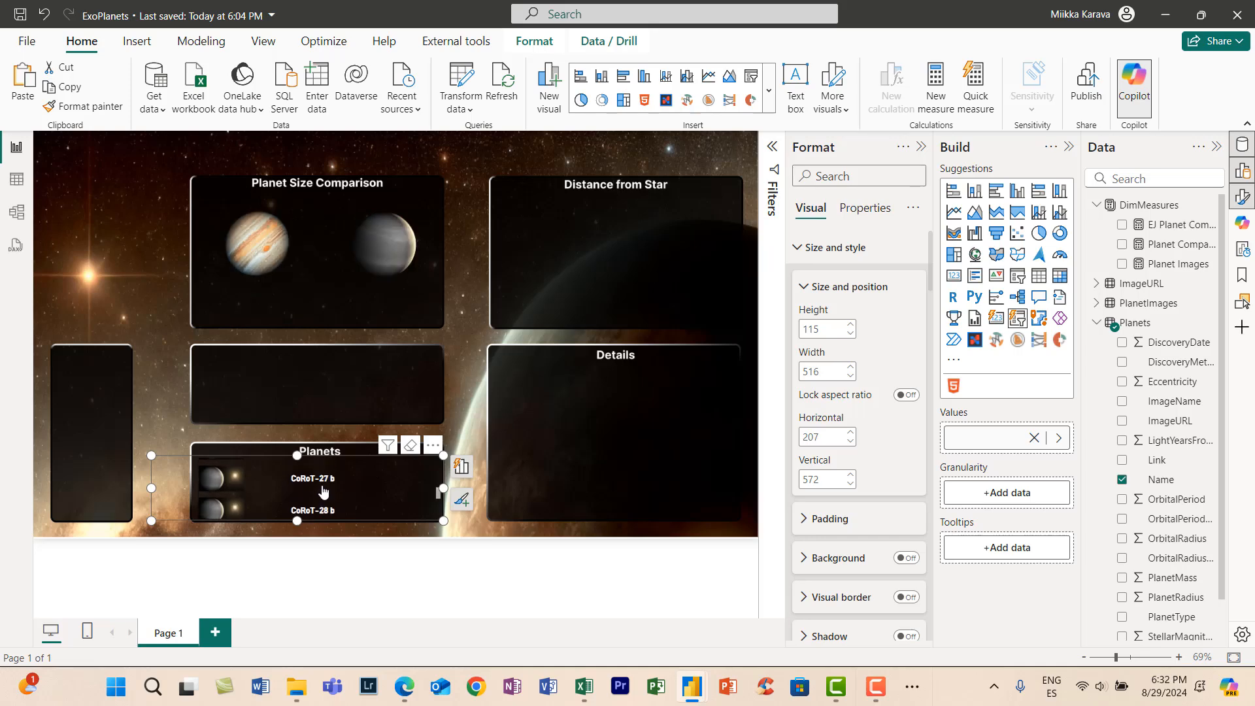
scroll(324, 490, down, 2)
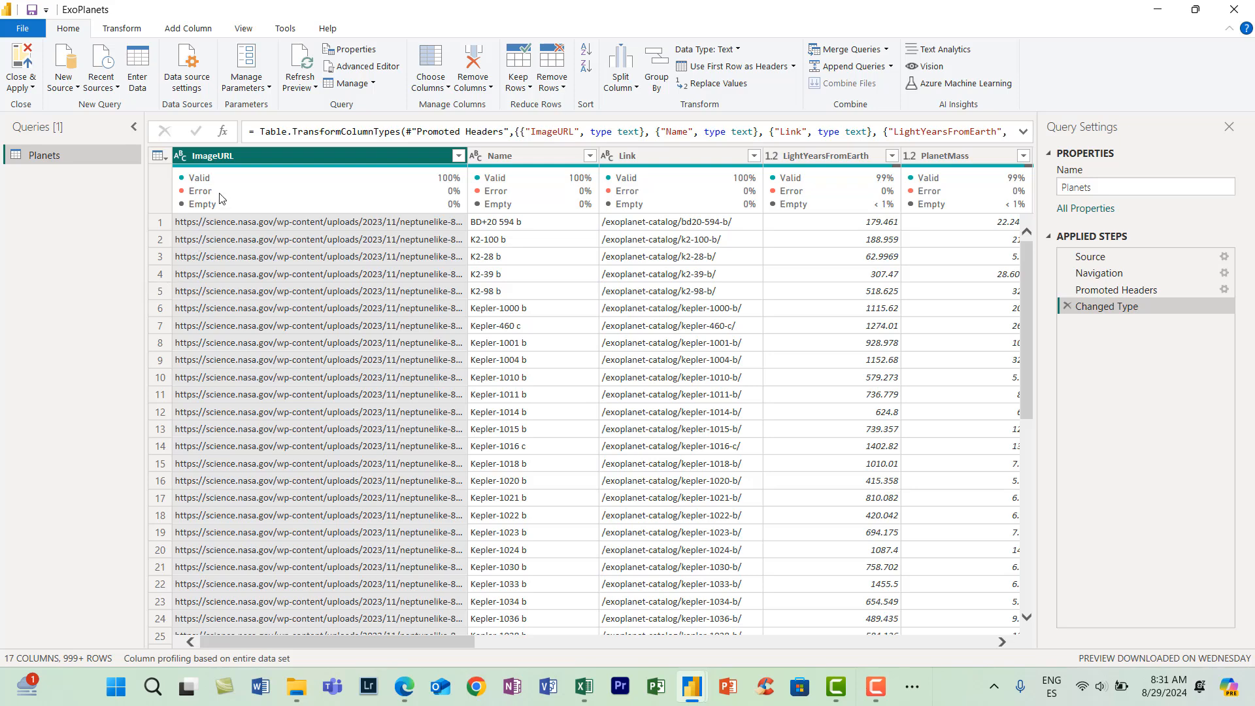
- Add the ImageURL column of the Planets query as a new query and convert the resulting list to a table
right_click(223, 157)
click(288, 534)
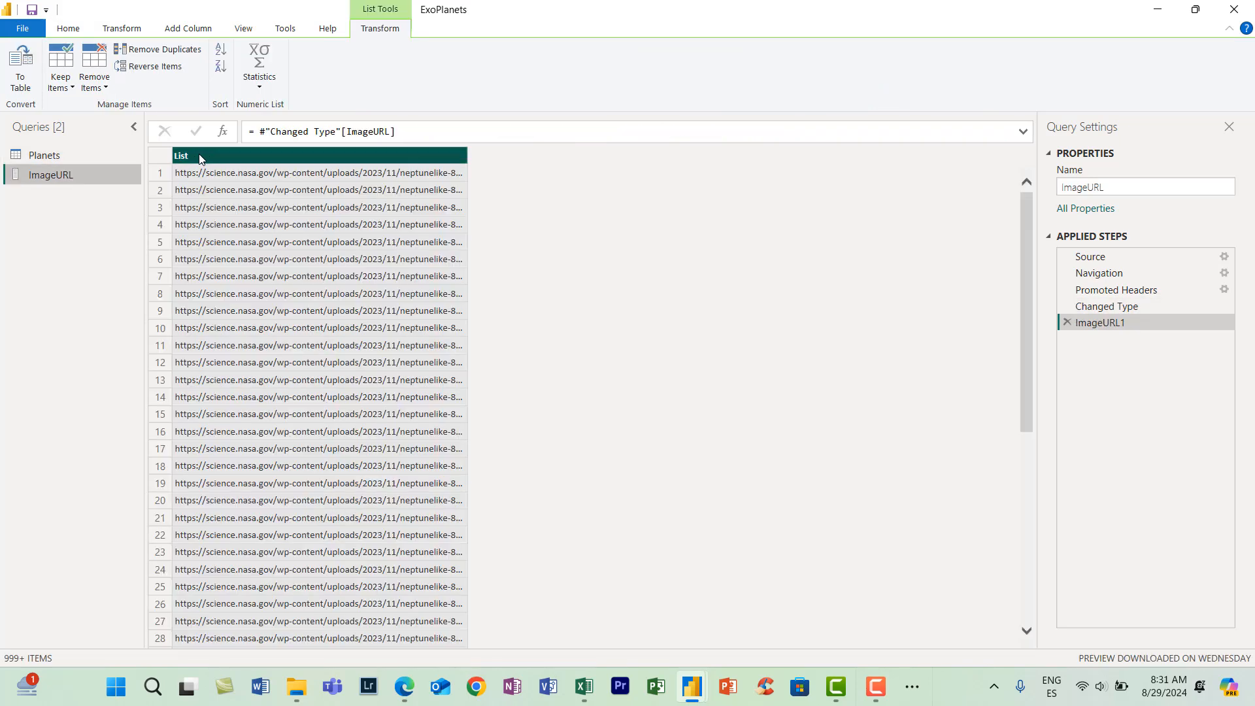
click(20, 66)
click(799, 413)
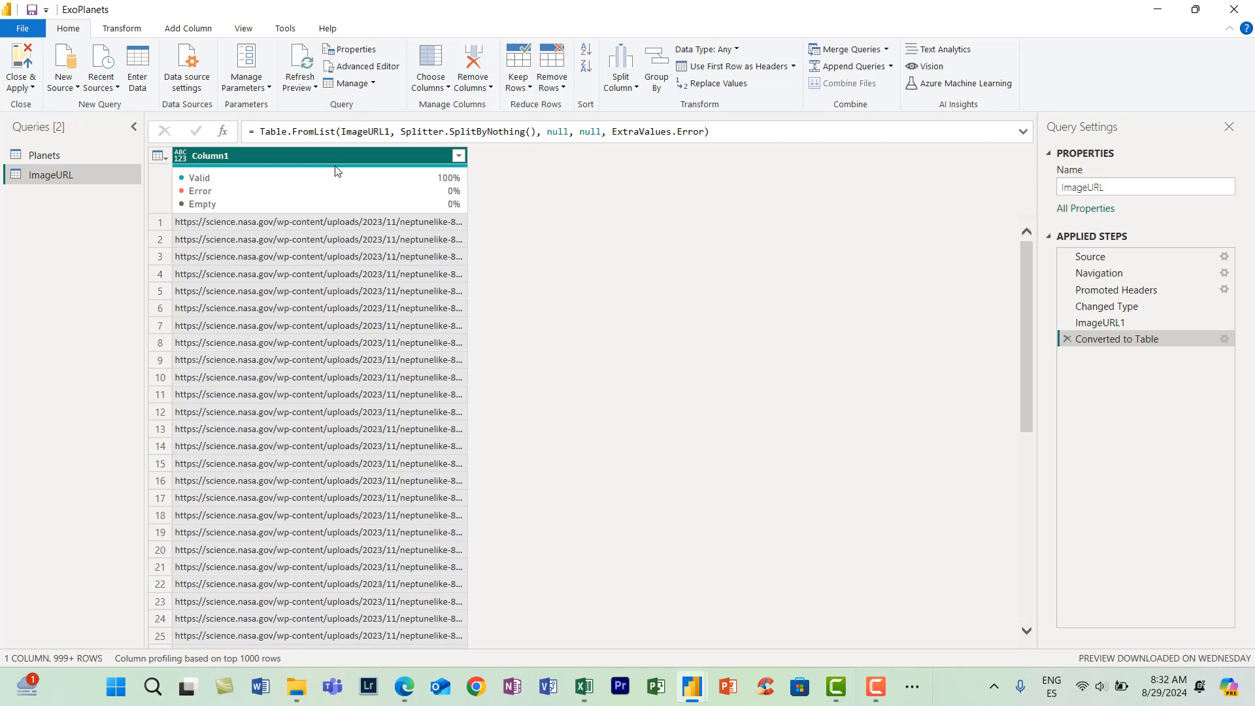
- Split Column1 by the custom delimiter "?" at its left-most occurrence and inspect a full resulting URL
right_click(242, 158)
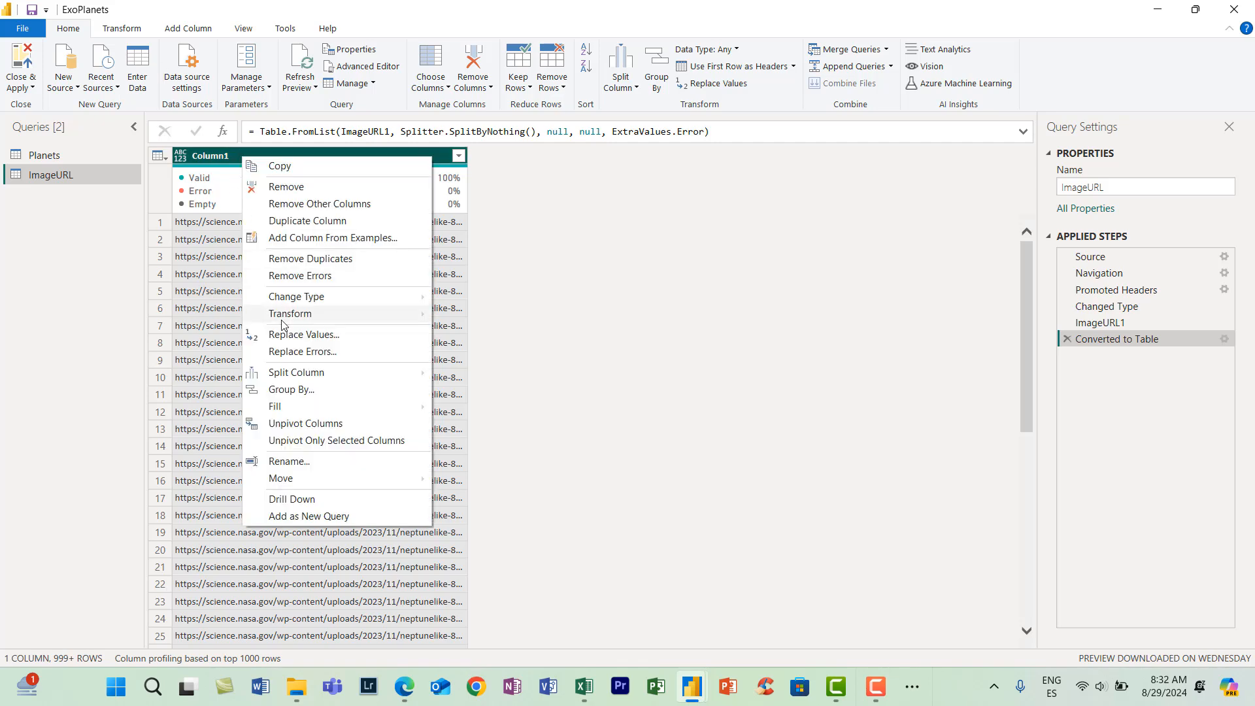
mouse_move(314, 373)
click(485, 373)
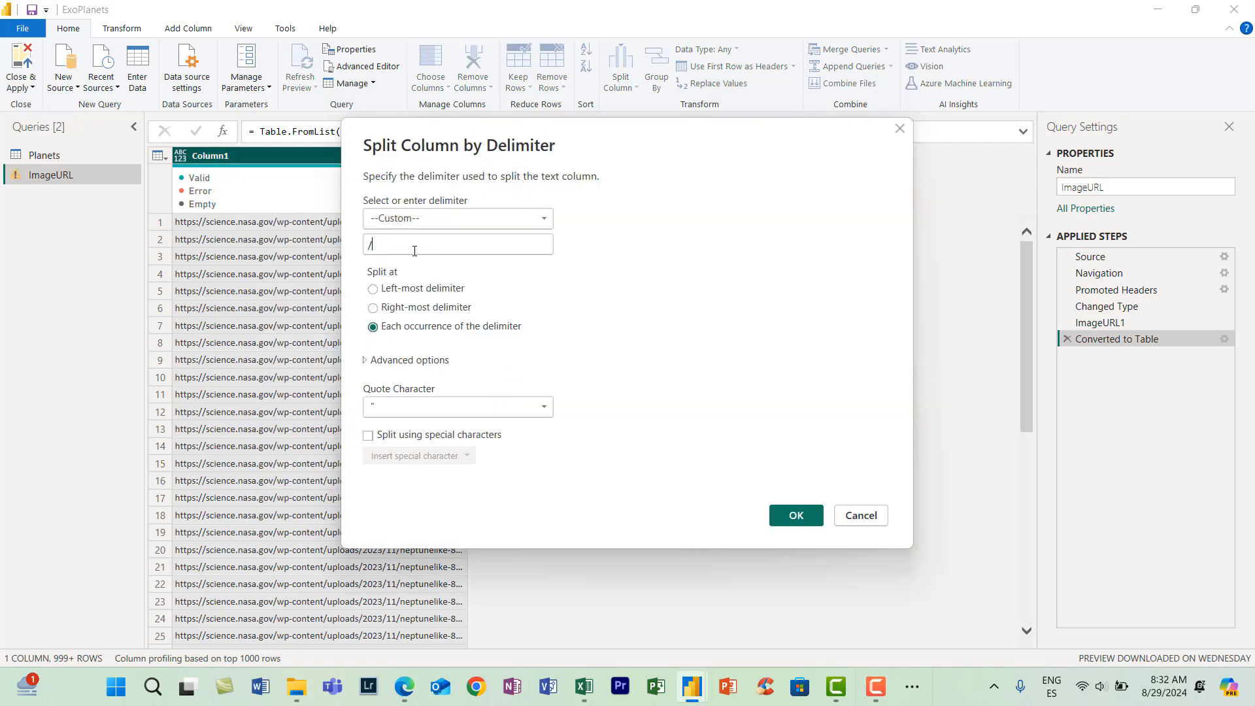
text(?)
click(395, 289)
click(789, 517)
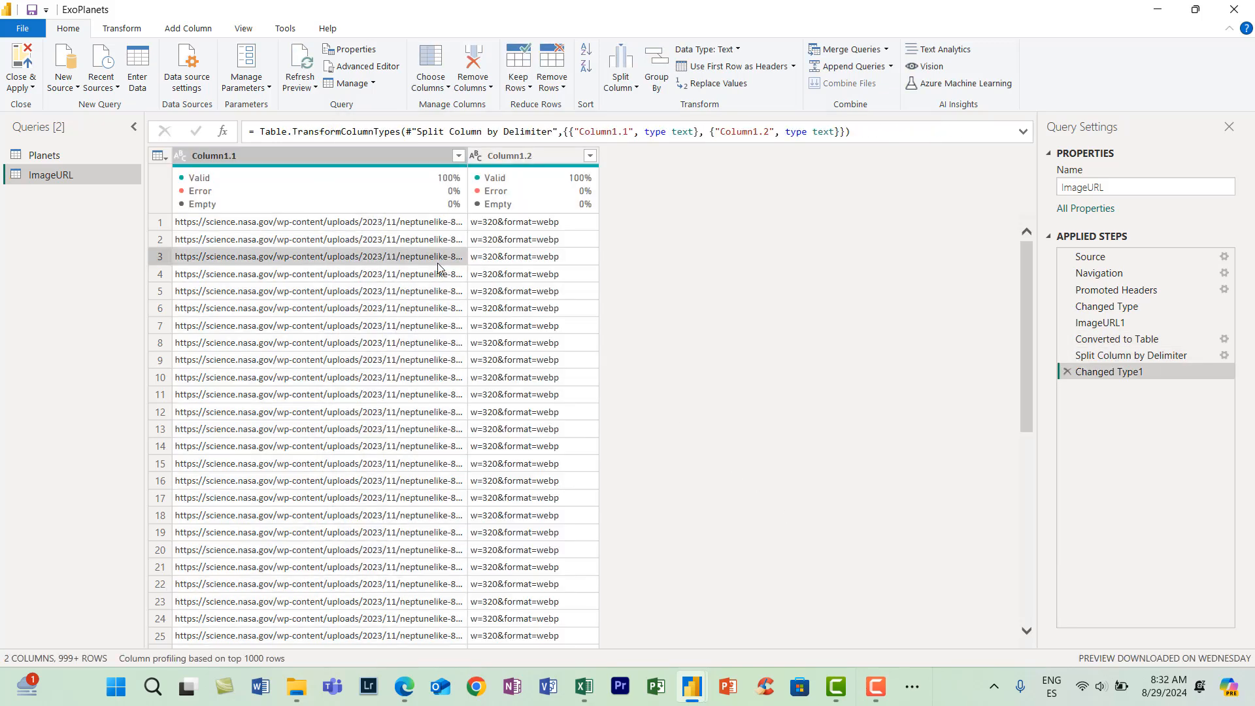
click(445, 257)
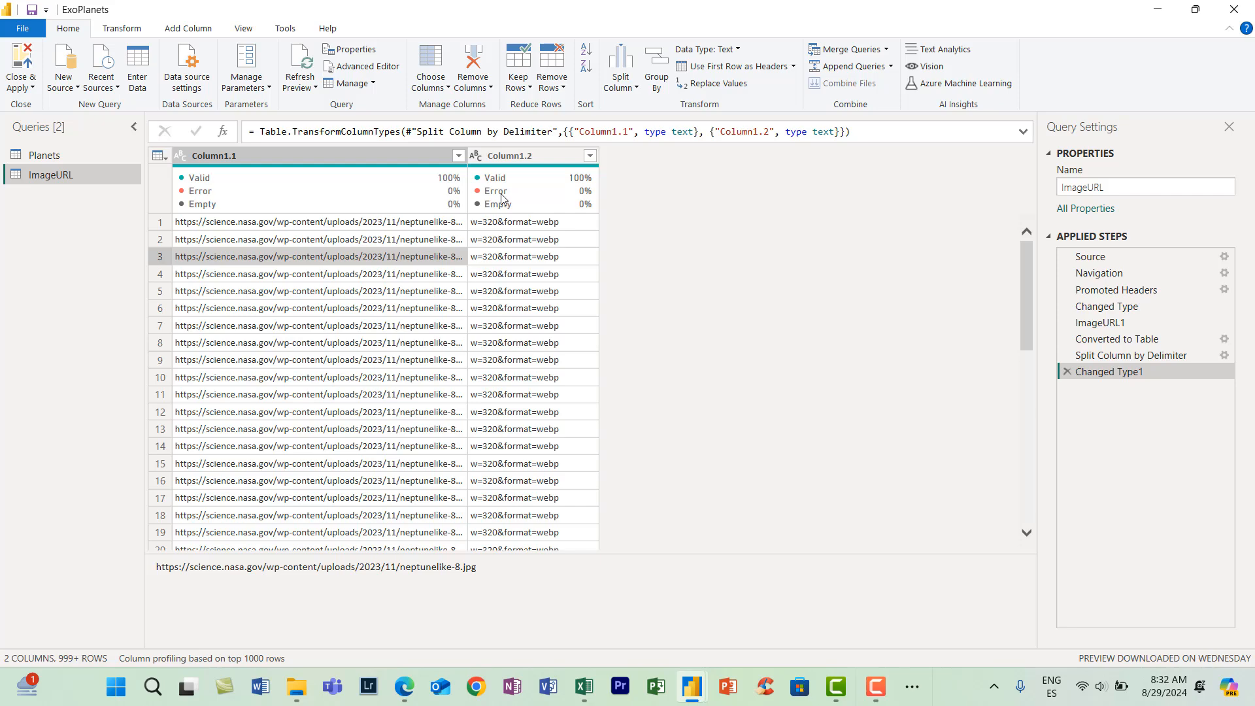
- Remove the Column1.2 column and rename Column1.1 as ImageURL
click(523, 157)
key(Delete)
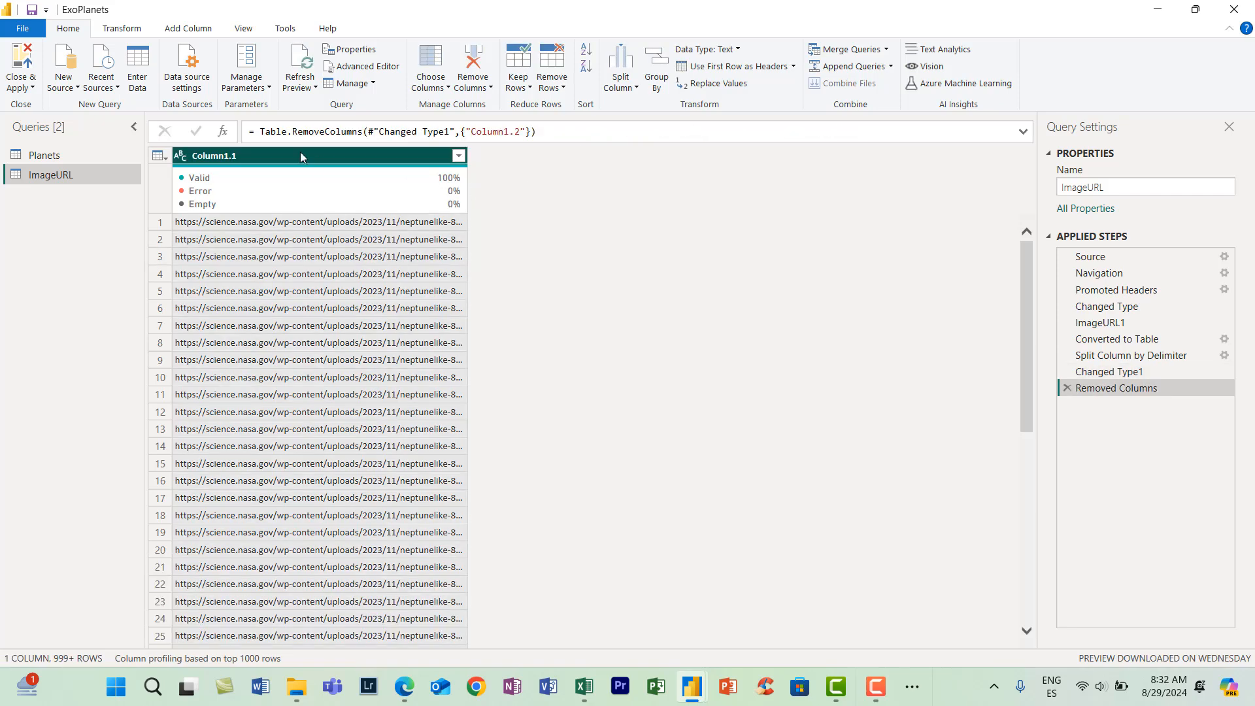
double_click(299, 154)
text(Ima)
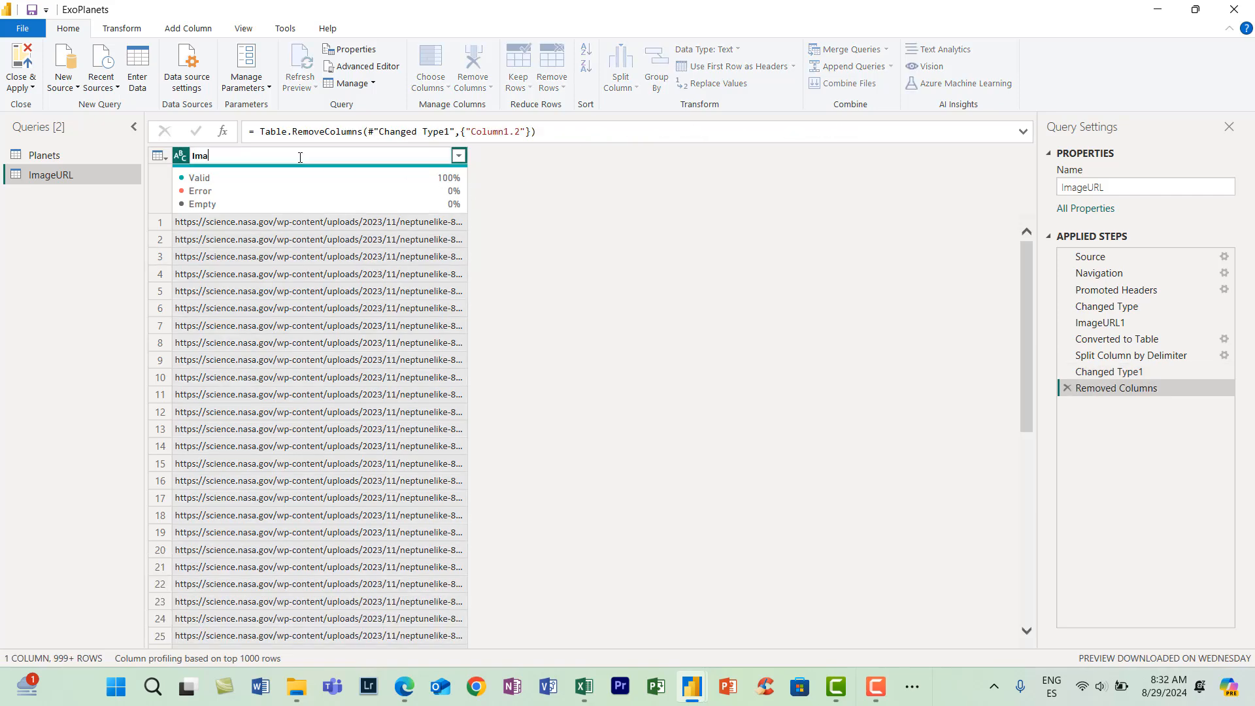
text(geURL)
key(Return)
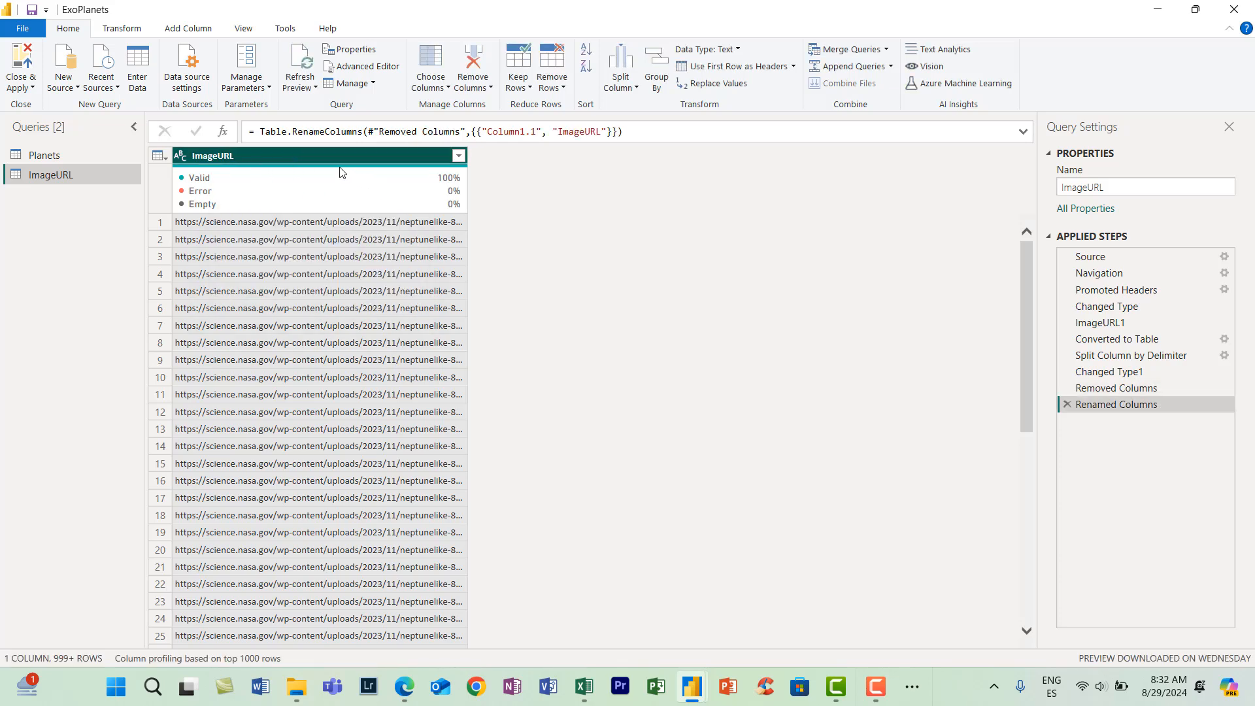
- Remove the duplicates from the ImageURL column and copy the column
right_click(320, 160)
click(376, 260)
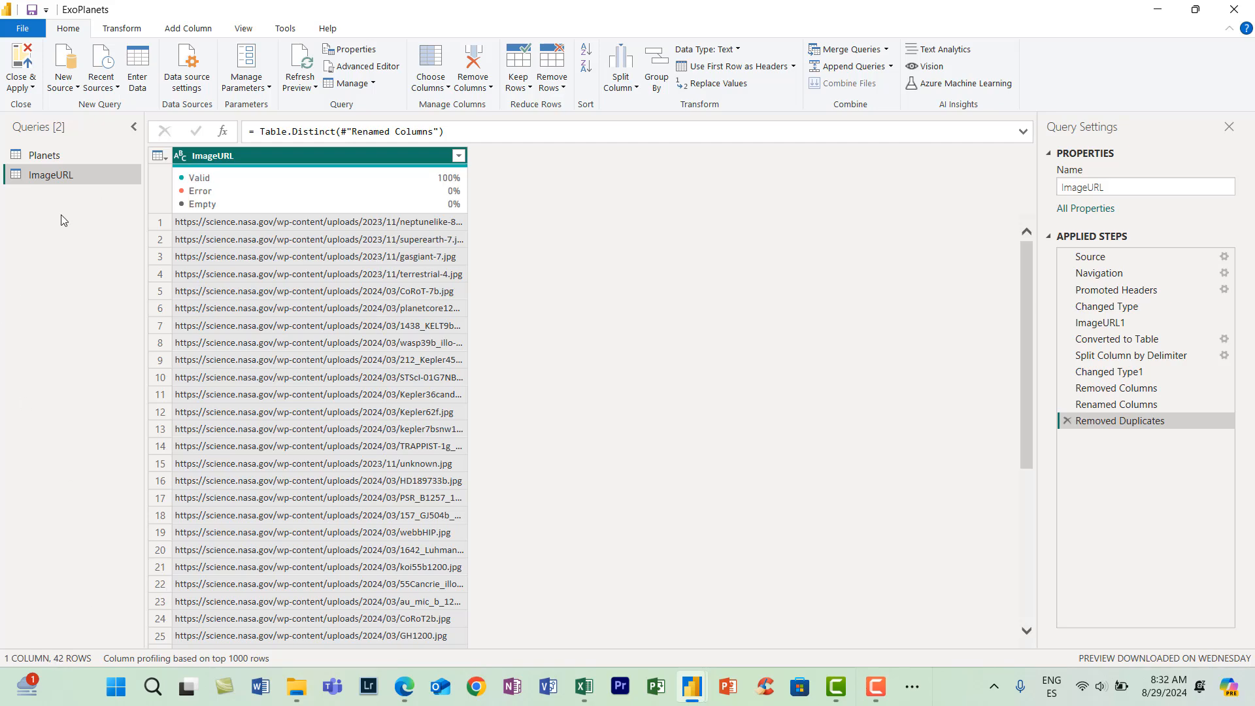
right_click(223, 155)
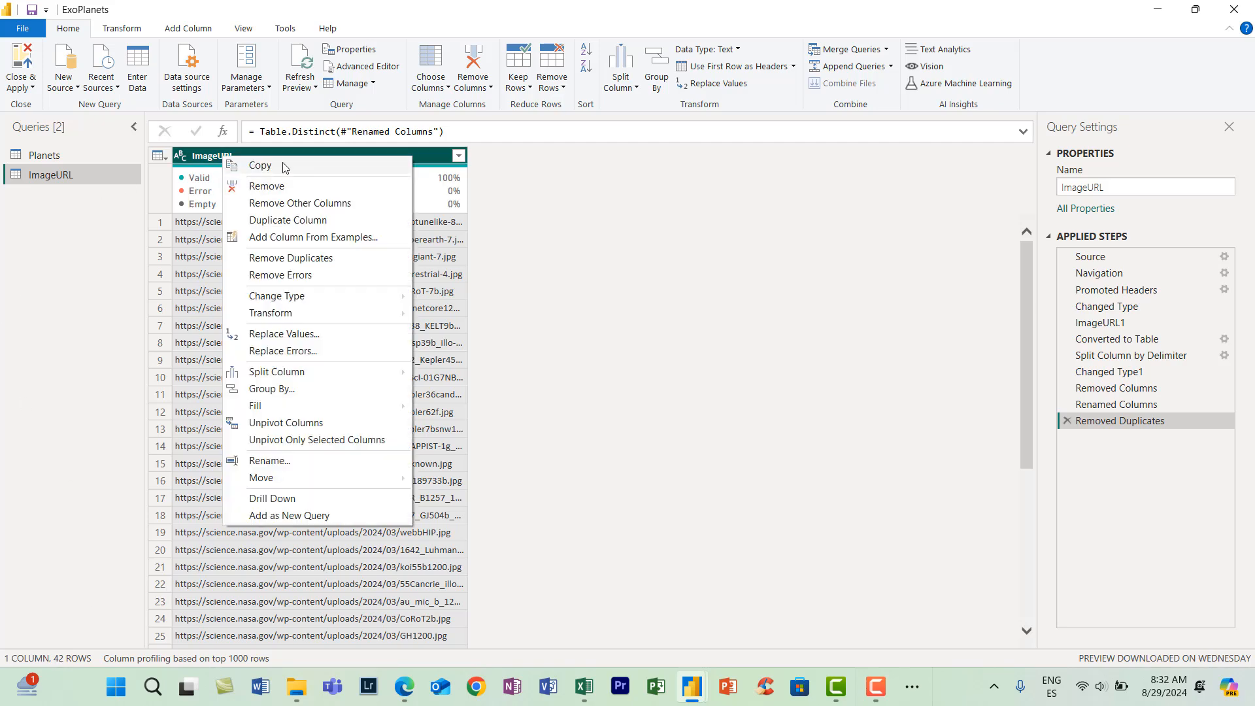
click(633, 257)
- Switch to Excel, paste the copied URLs into a new workbook and name its sheet ImageURL
click(583, 694)
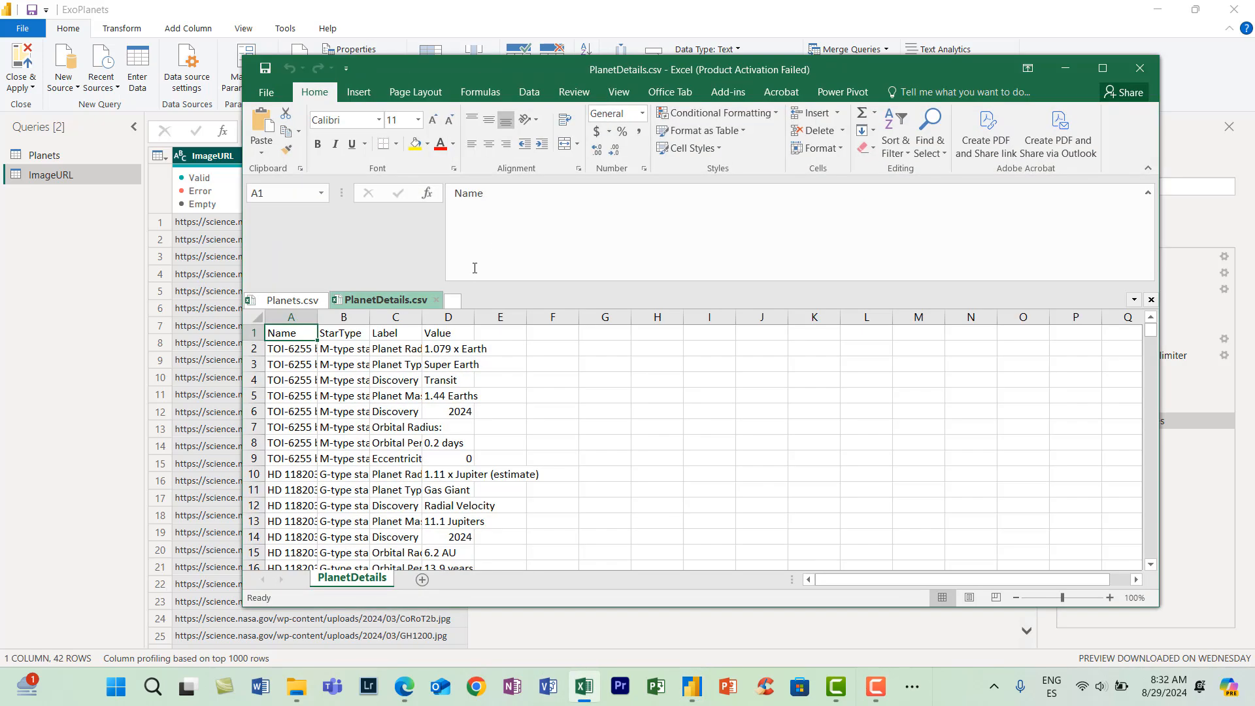
click(458, 302)
key(ctrl+v)
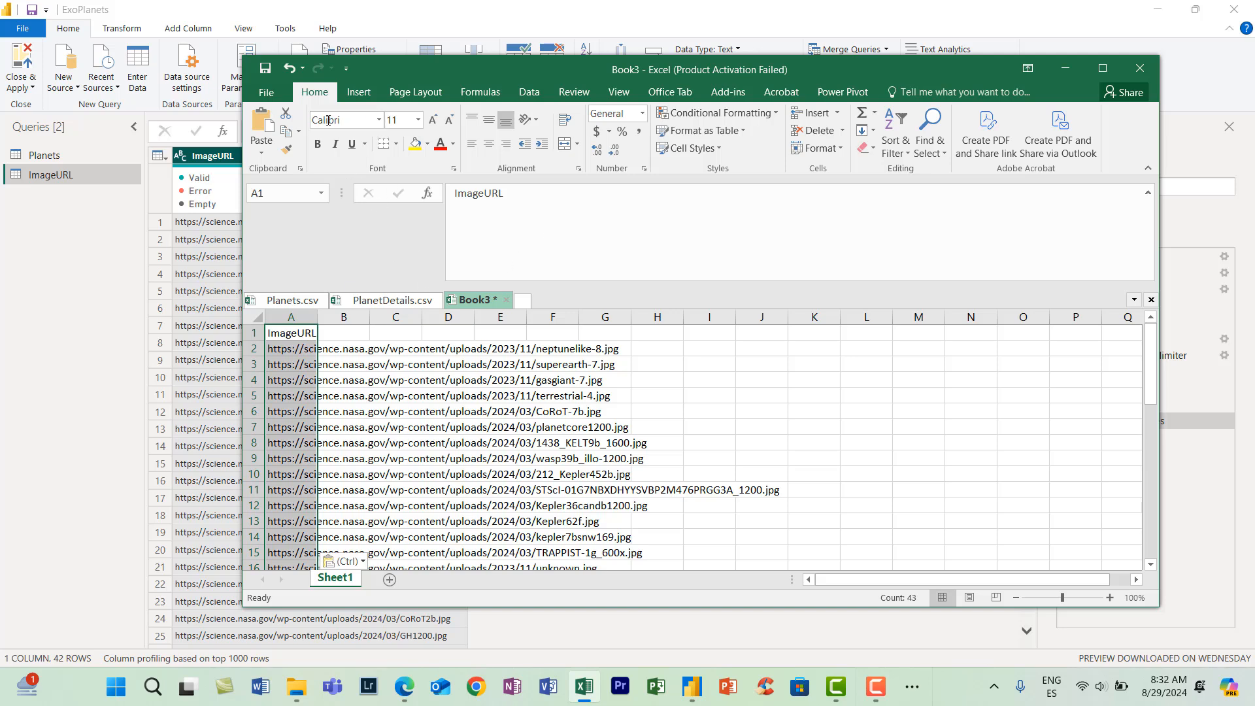
double_click(334, 580)
text(Imag)
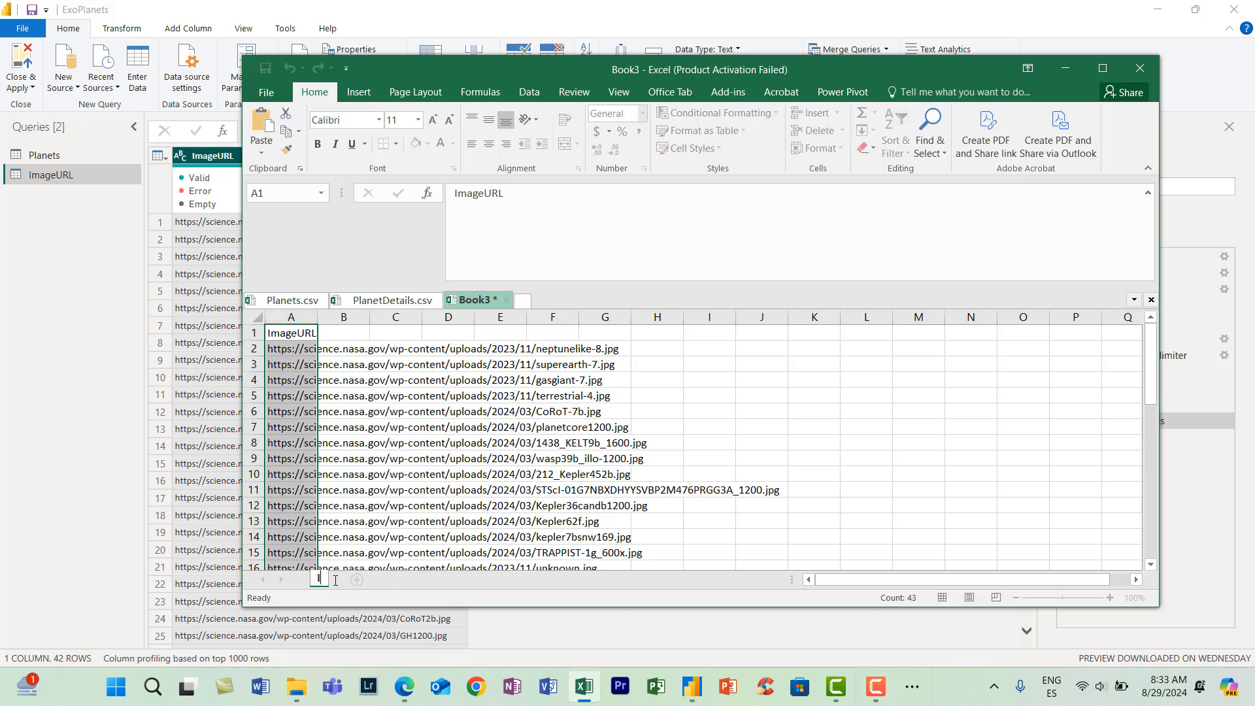
text(eURL)
key(Return)
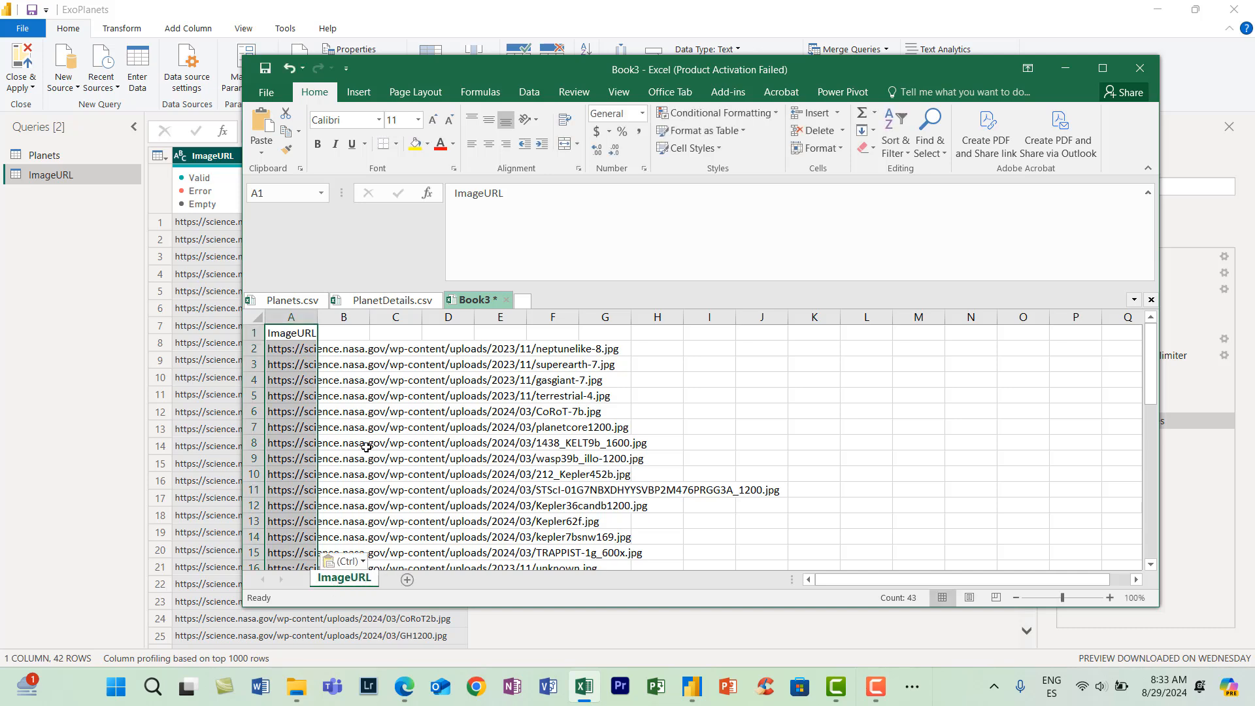
- Save the workbook as the comma-delimited CSV file Images.csv in the ExoPlanets Files folder
click(266, 92)
click(304, 243)
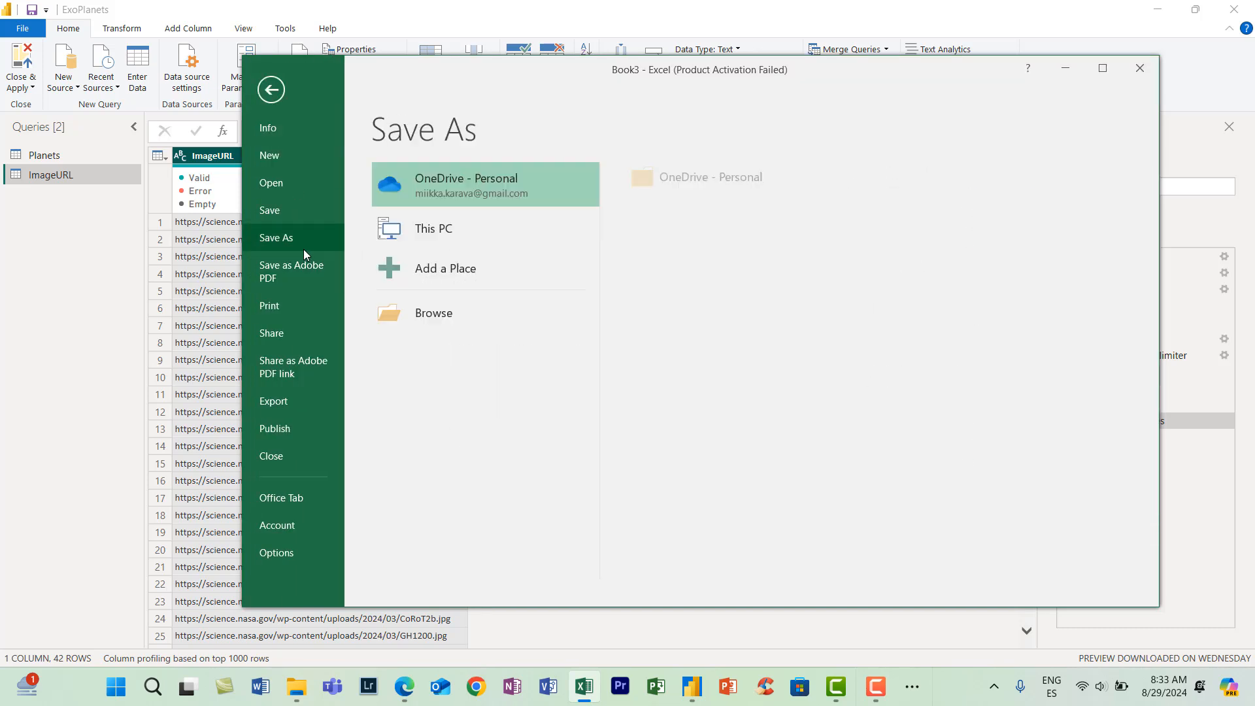
click(465, 315)
click(230, 369)
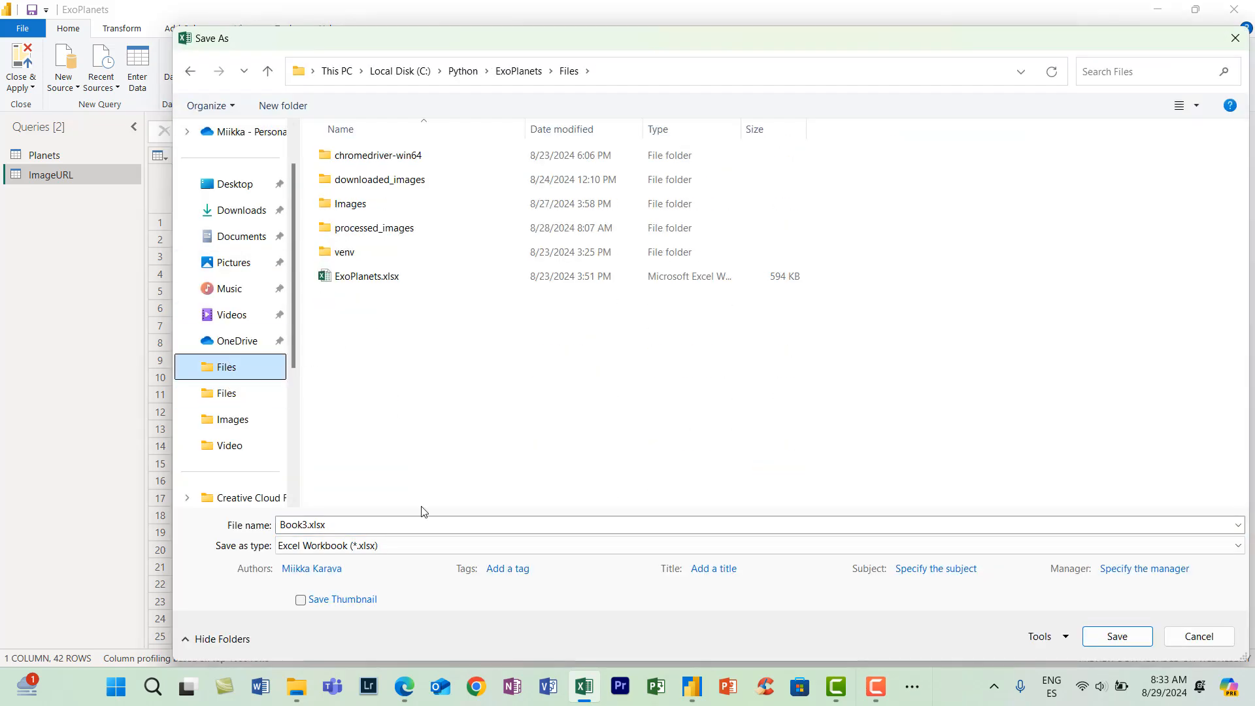
click(392, 546)
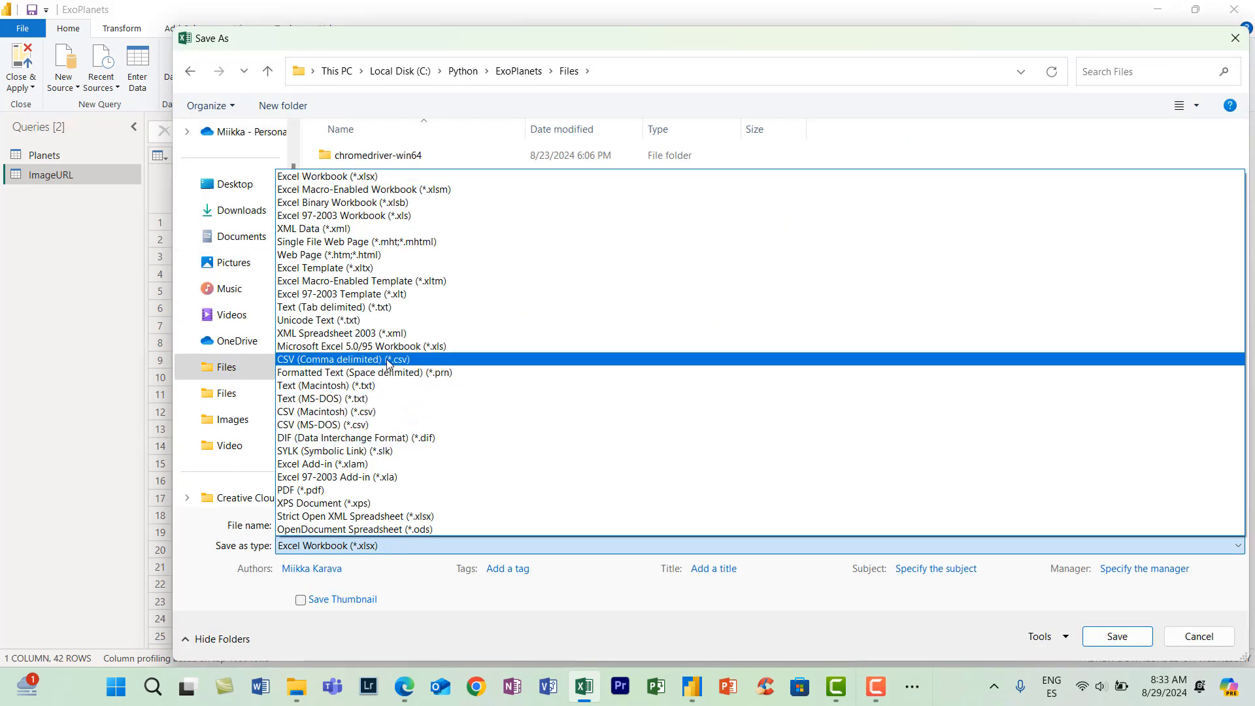
click(343, 359)
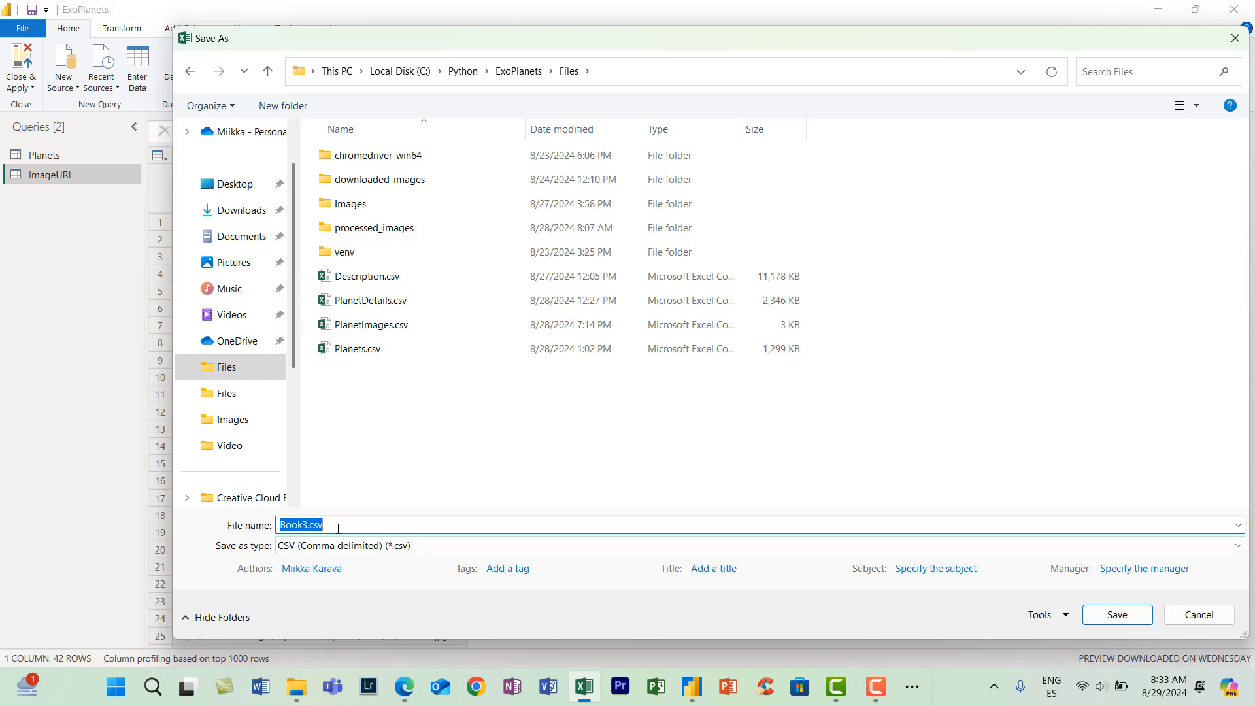
text(Images.c)
key(Return)
click(568, 394)
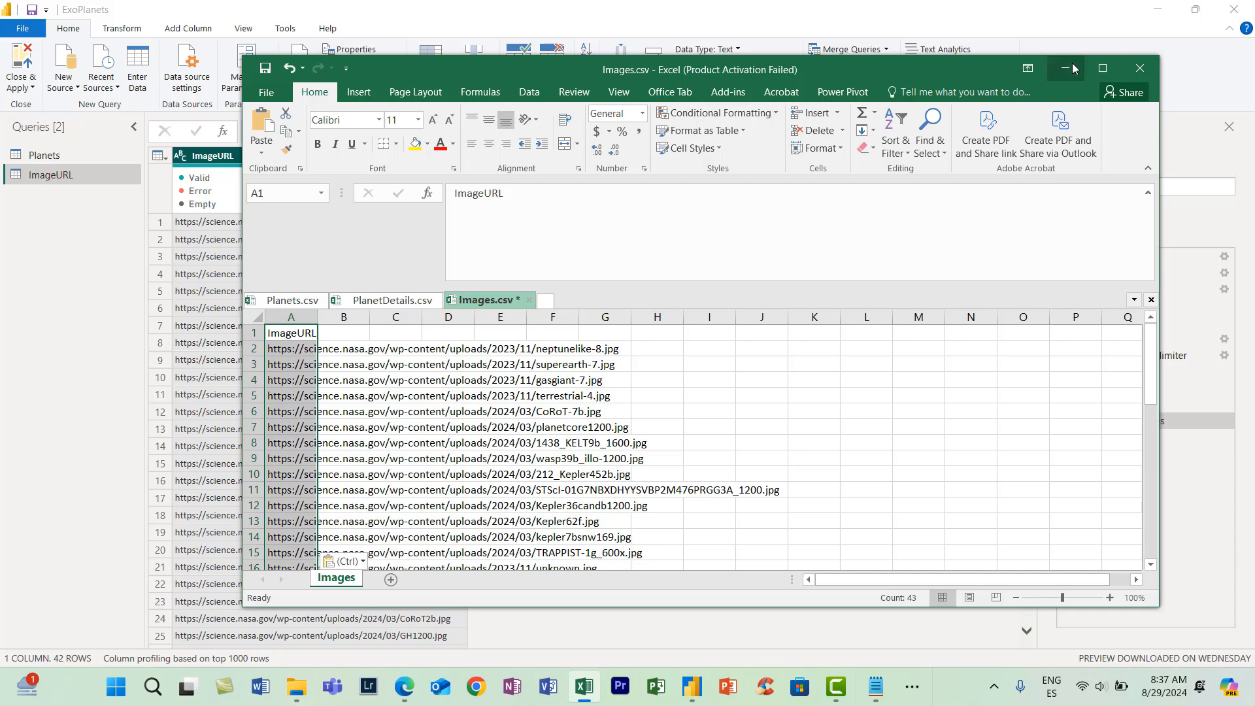
- Switch to Notepad and start a new script that imports requests, csv and os
click(1073, 68)
click(1158, 9)
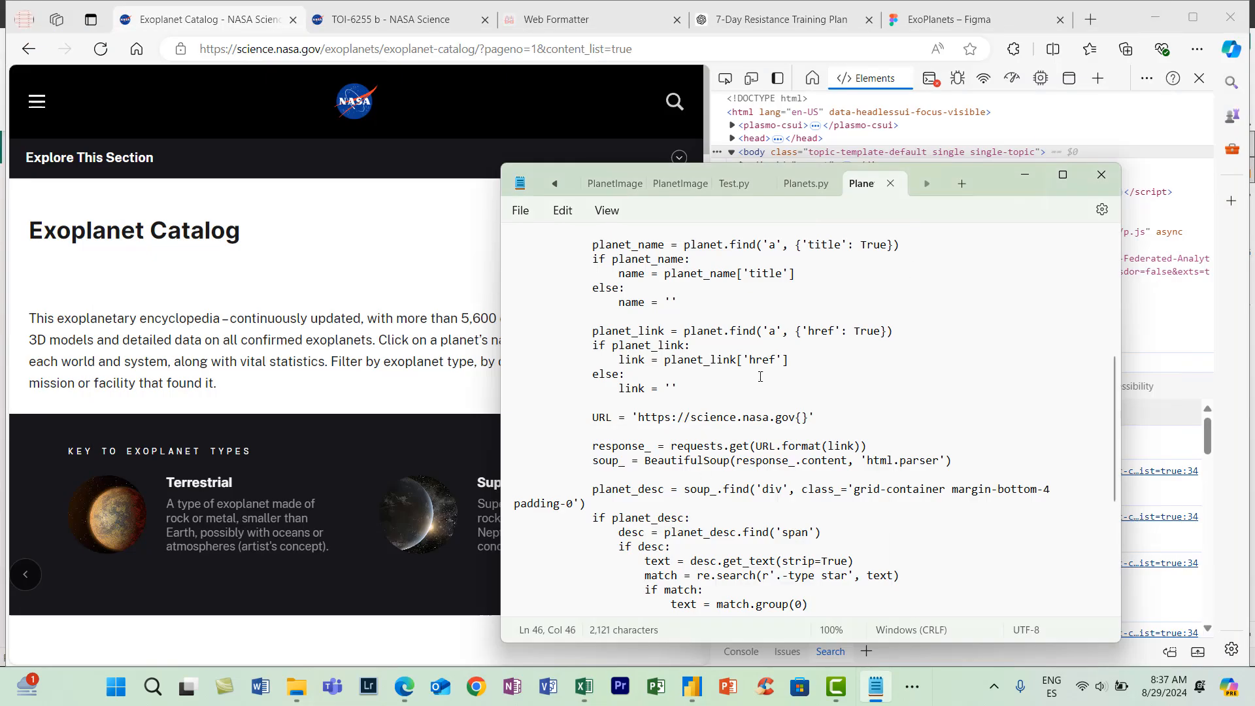
click(962, 184)
text(import )
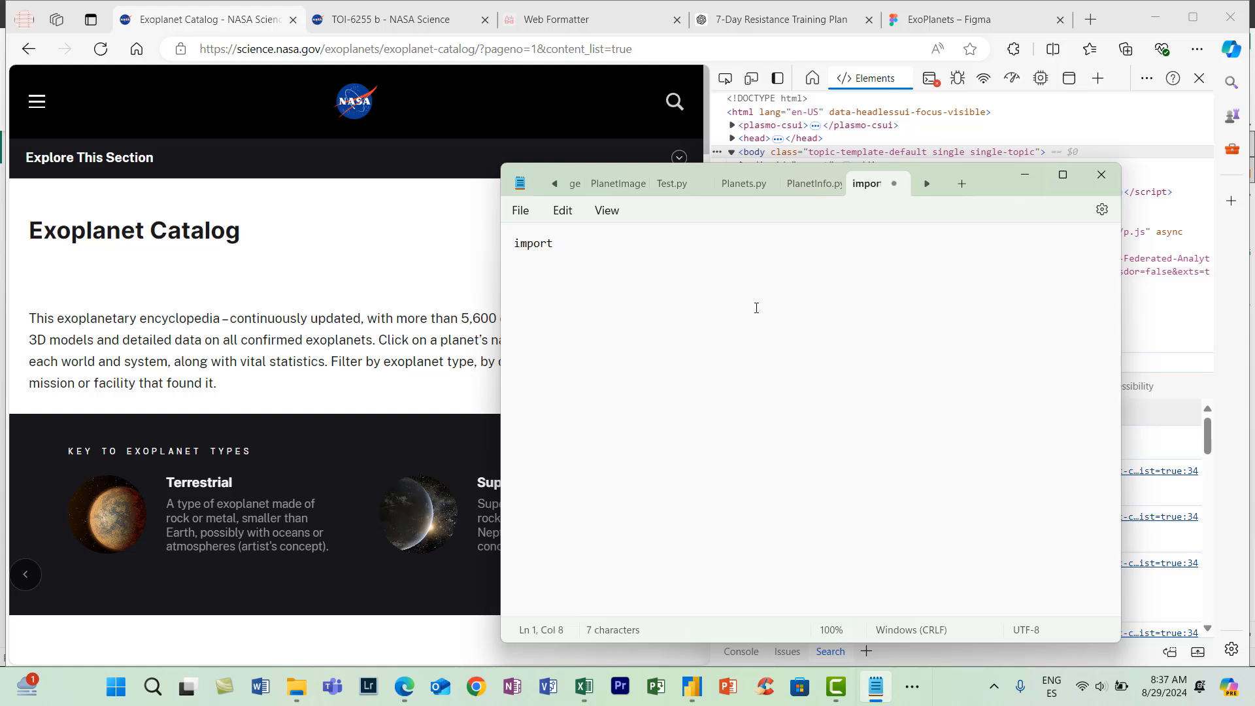
text(requests)
key(Return)
text(import cs)
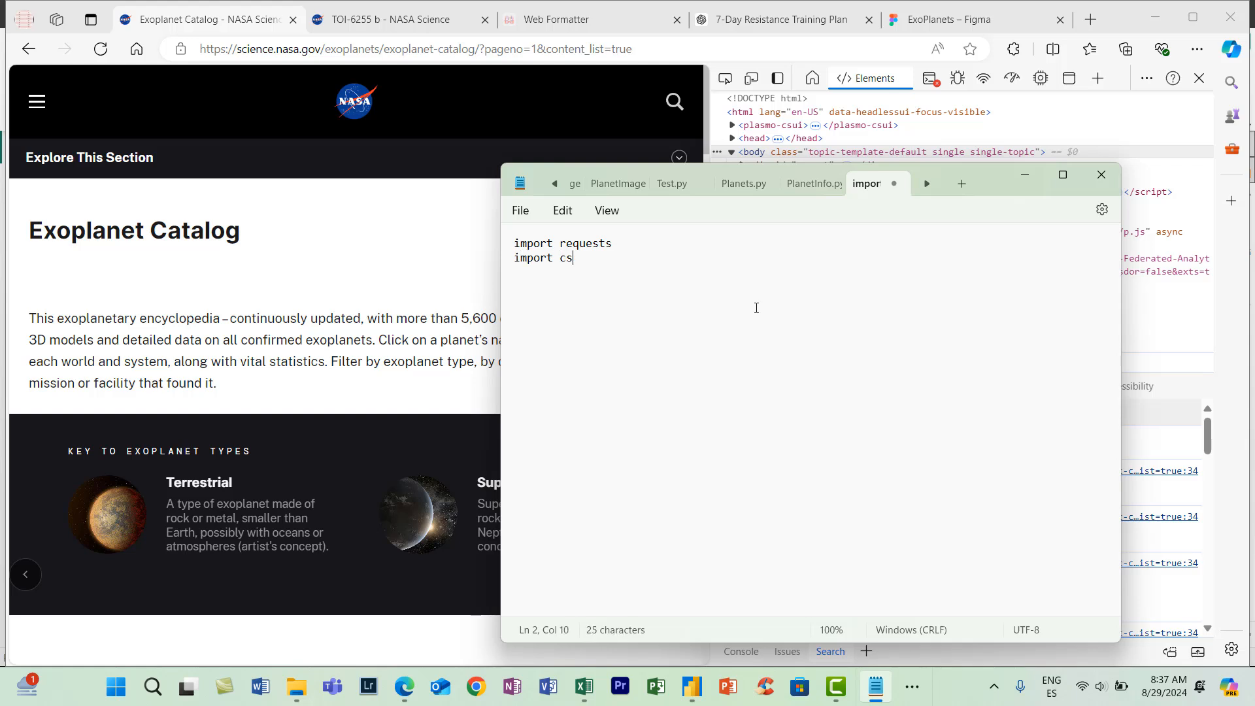
text(v)
key(Return)
text(import os)
key(Return)
- Below the imports, define the image folder with image_dir = os.path.join(os.getcwd(), 'Planet Images')
text(image_dir = )
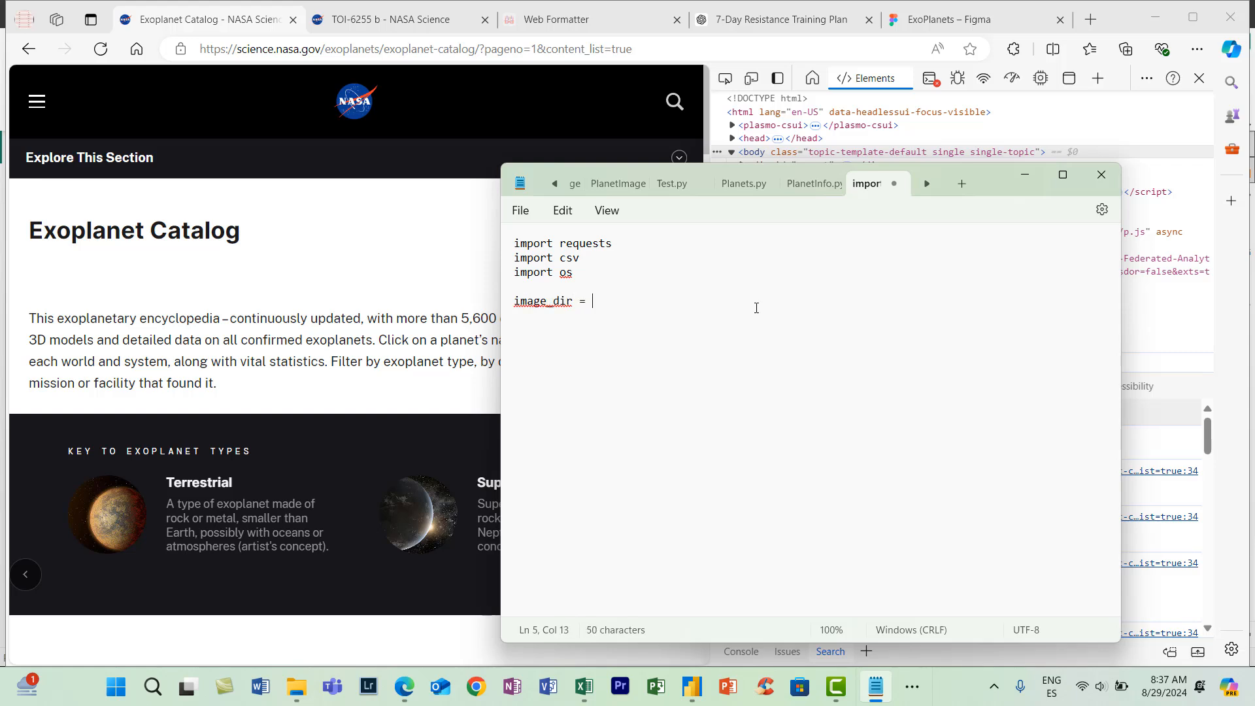
text(os.path.join(os.ge)
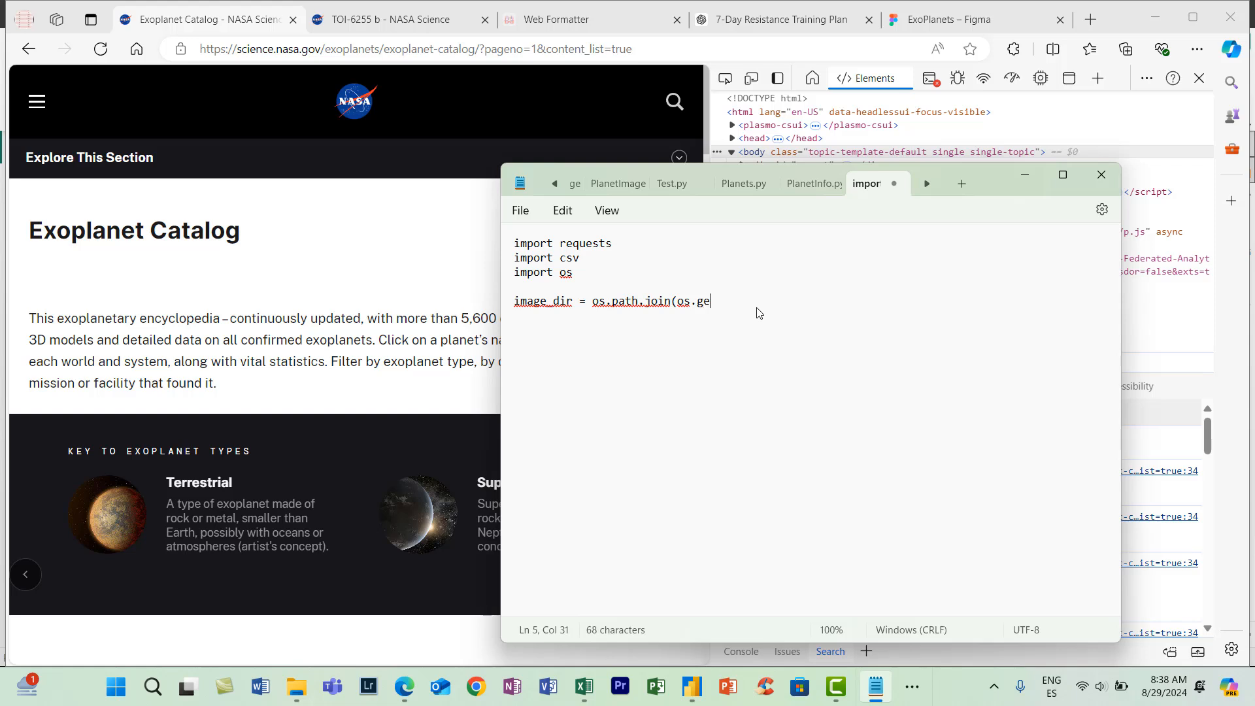
text(tcwd(), 'Planet Images')
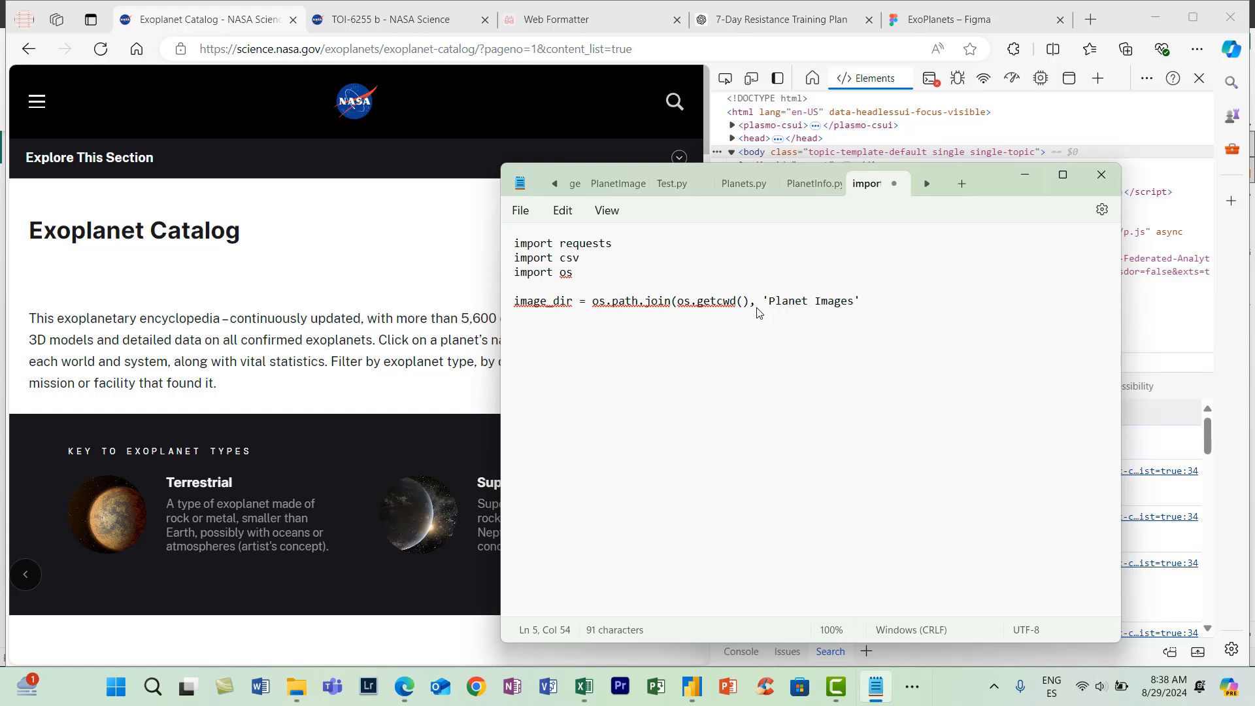
text() )
text(os.make)
text(dir)
text(s)
text(()
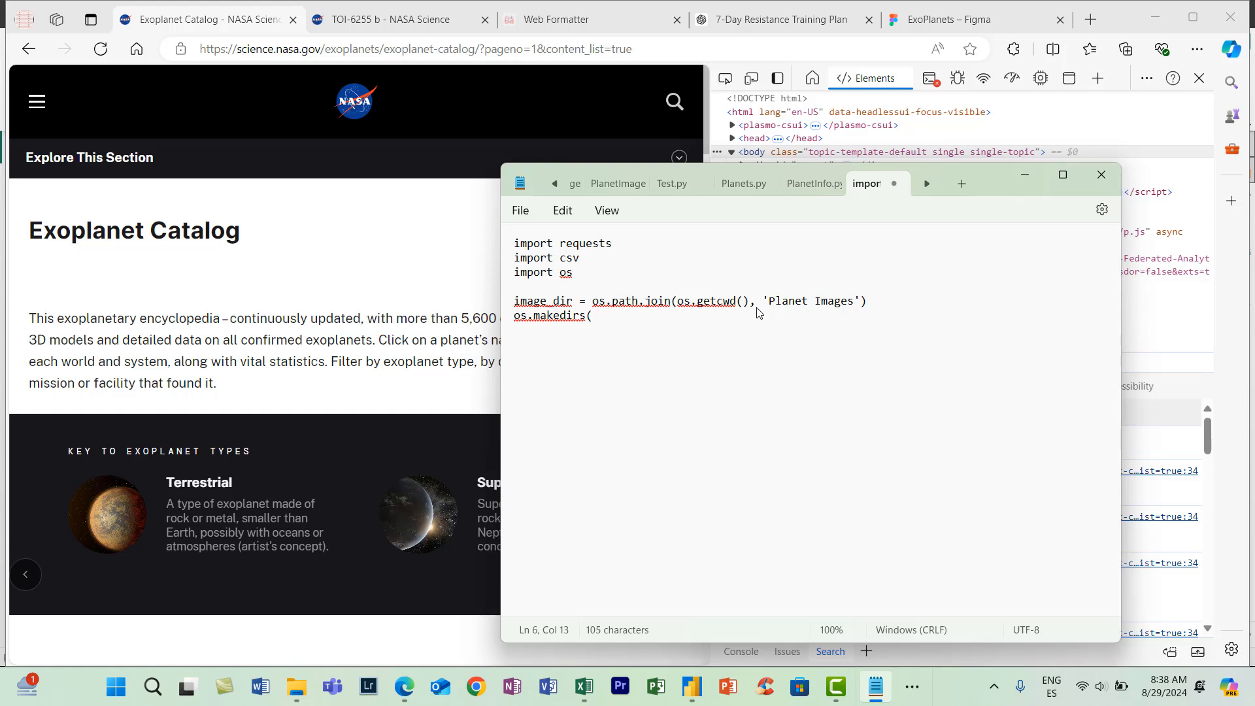
text(image_dir,)
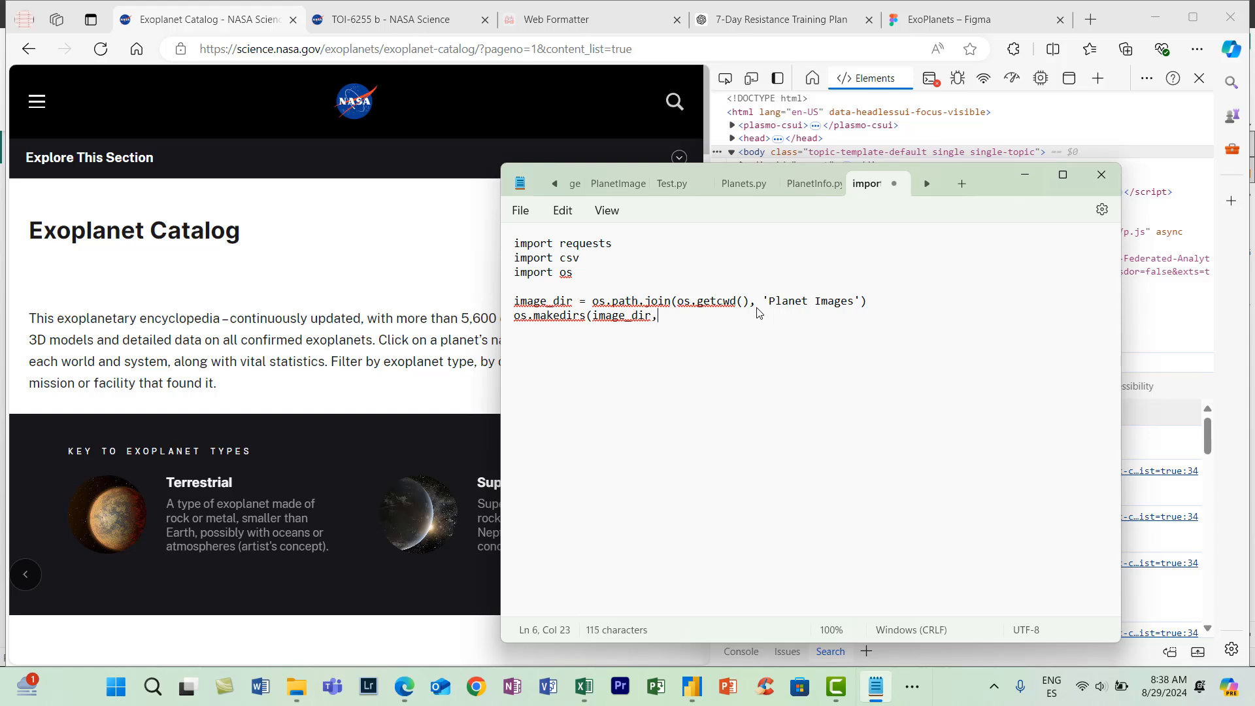
text( exist_ok=True))
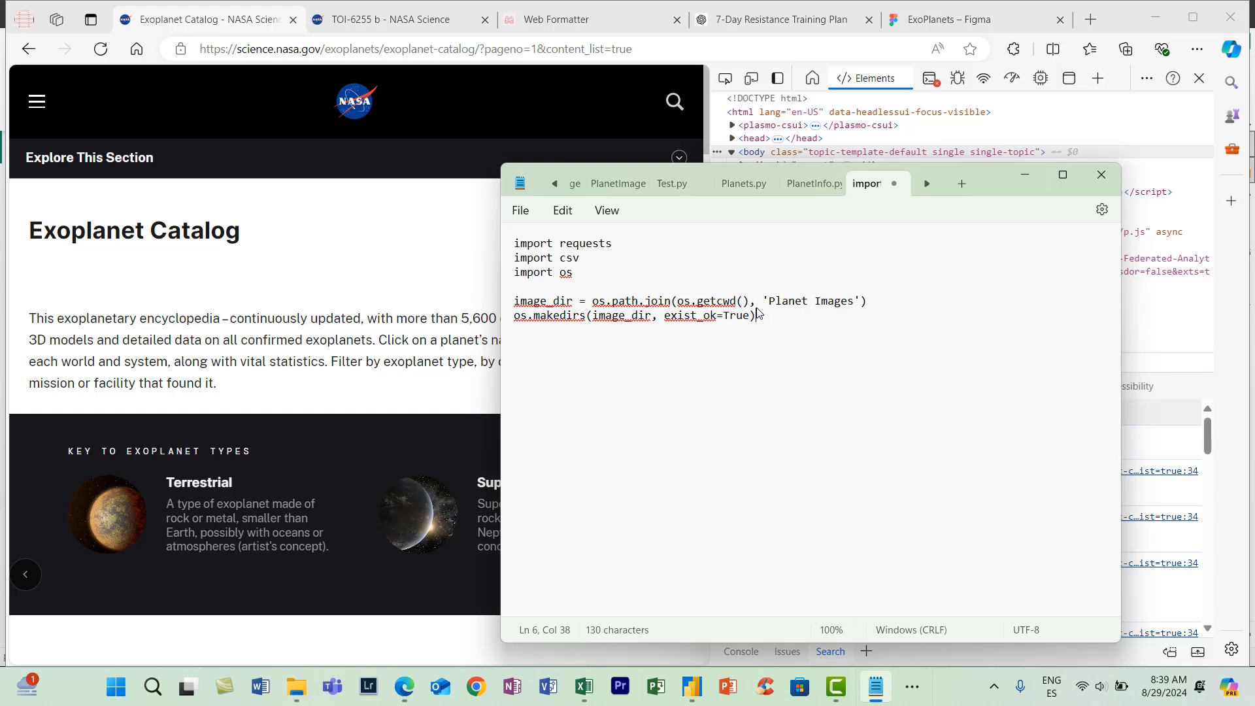
- Below the folder setup, define the function header def download_images(image_url, image_dir):
key(Return)
key(Return)
text(def download_images()
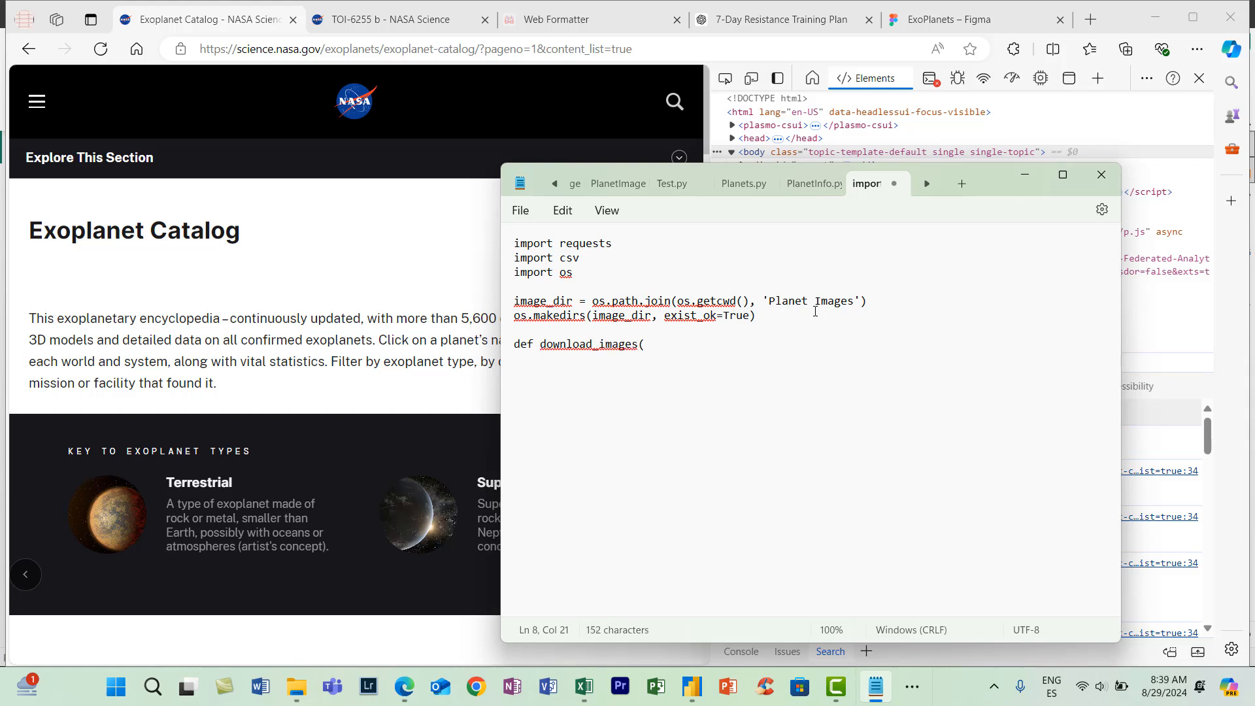
text(image_url, image_dir)
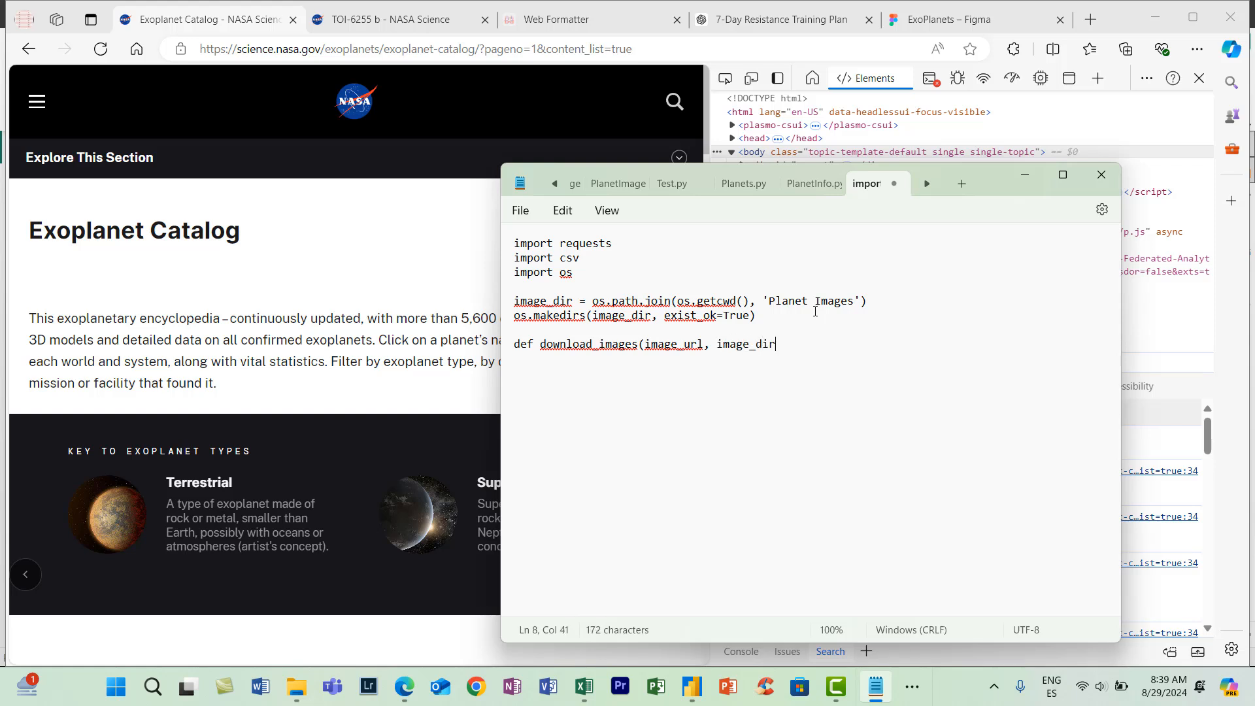
text():     )
text(try)
text(:)
- Open a try block in download_images and start its first line with image_path = os.path.join
key(Return)
text(image_path()
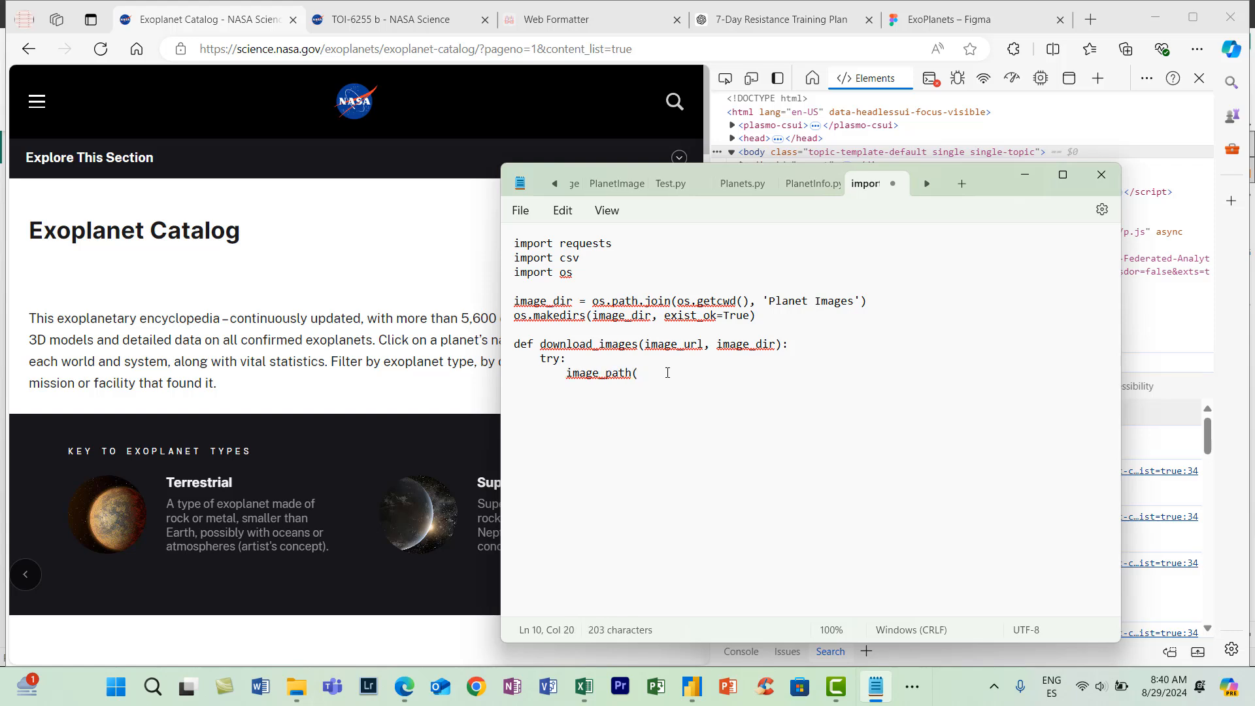
text(os.path.join)
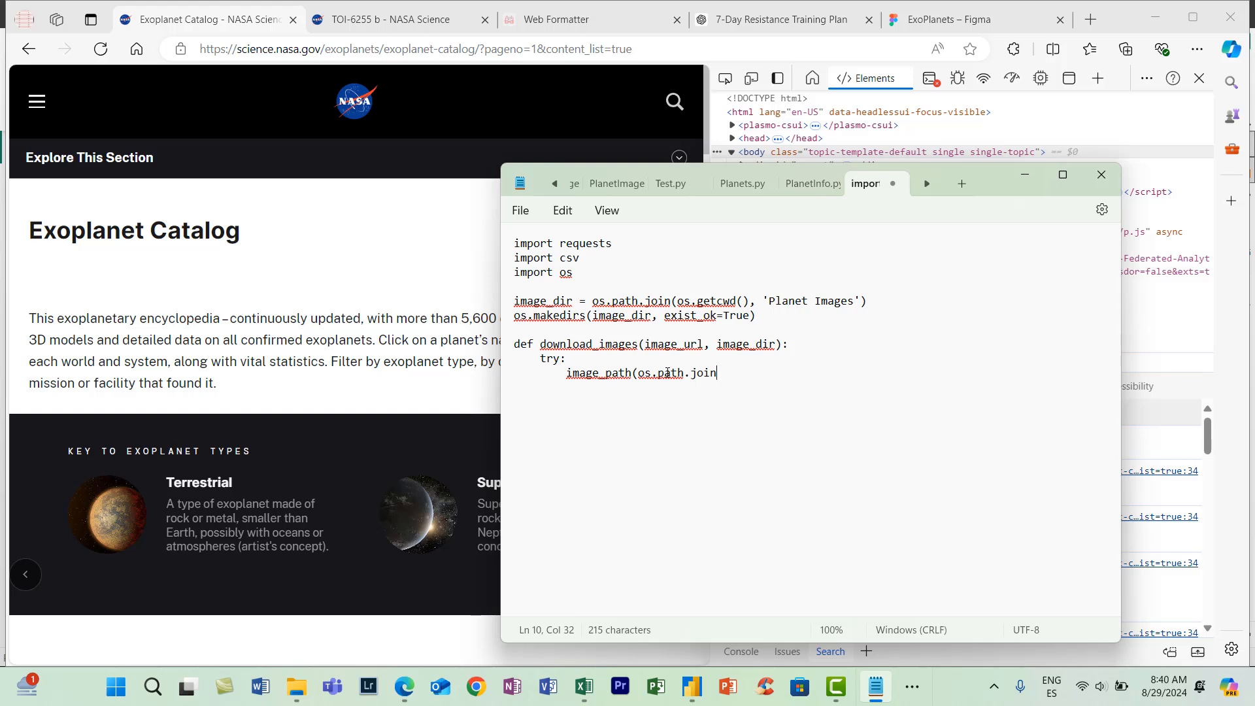
key(Left)
key(Left)
key(Left)
key(Left)
key(Left)
key(Left)
key(Left)
key(Left)
key(Left)
key(Left)
key(Left)
key(Left)
key(BackSpace)
text(=)
key(Right)
key(Right)
key(Right)
key(Right)
key(Right)
key(Right)
key(Right)
key(Right)
key(Right)
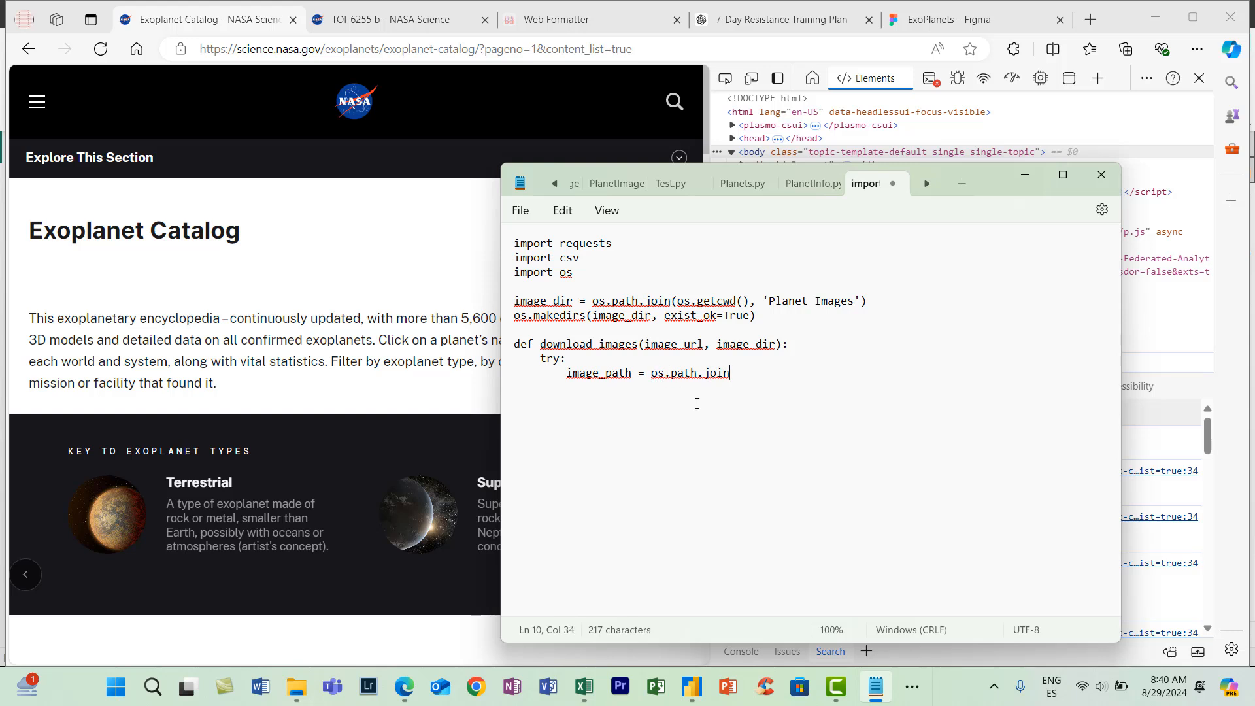
- Complete the image_path join with the arguments (image_dir, image_url.split('/')[-1])
text((image_dir, )
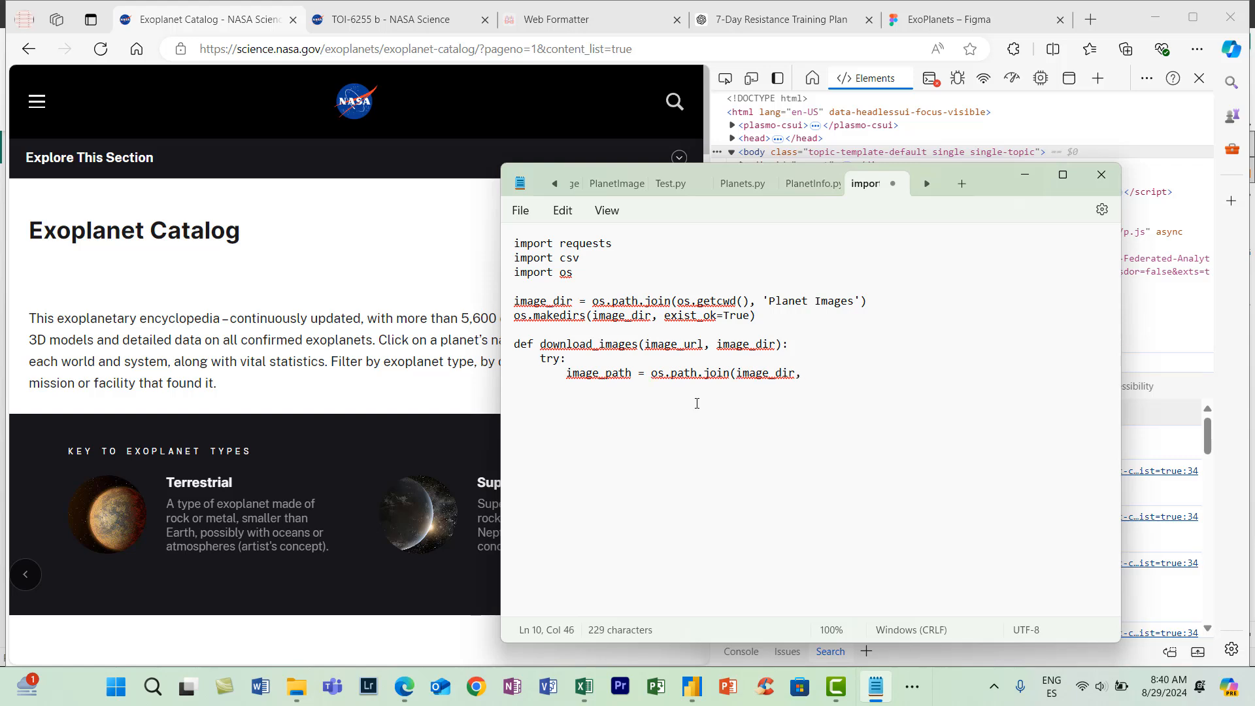
text(image_url.split()
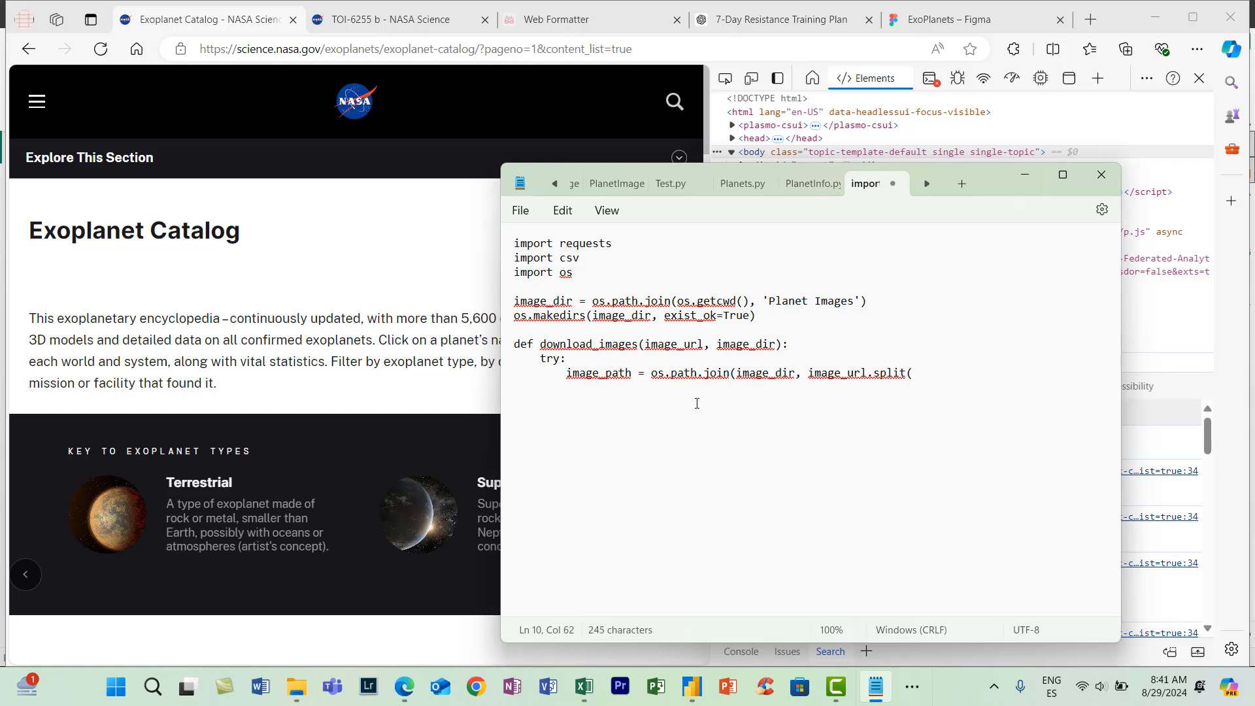
text('/')[-1]))
- Add the line response = requests.get(image_url) inside the try block
key(Return)
text(resp)
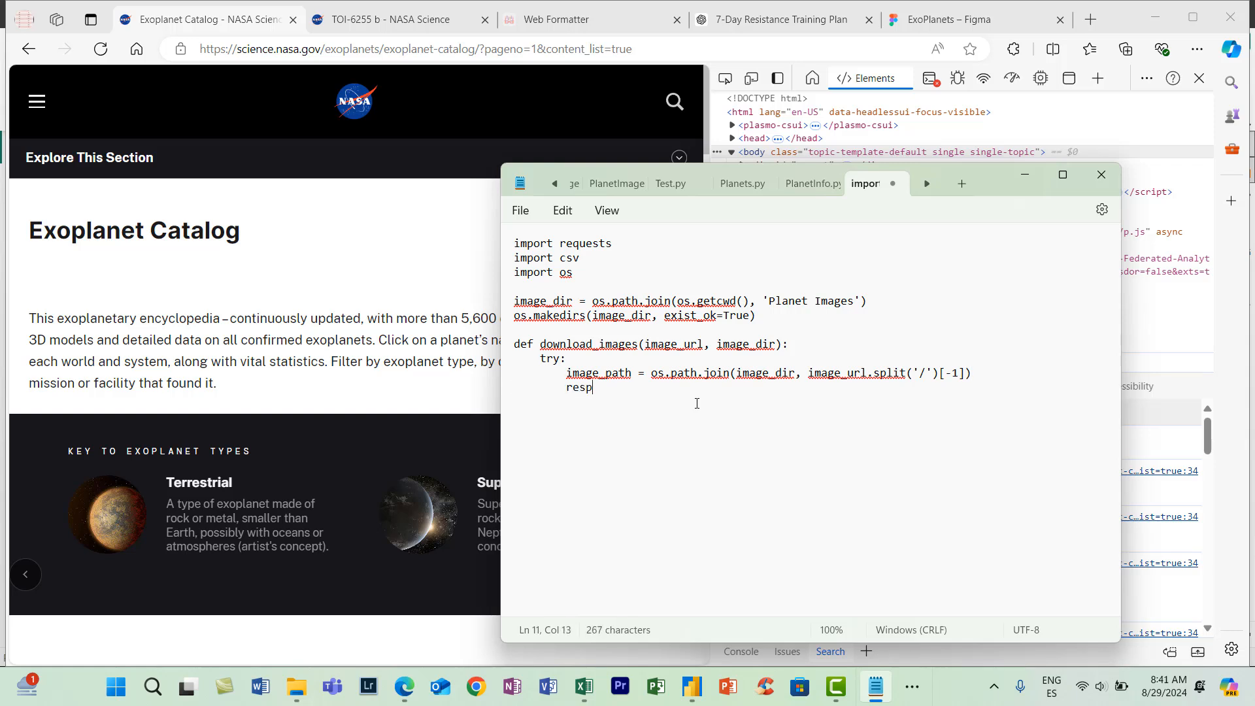
text(onse = requests.get(imag)
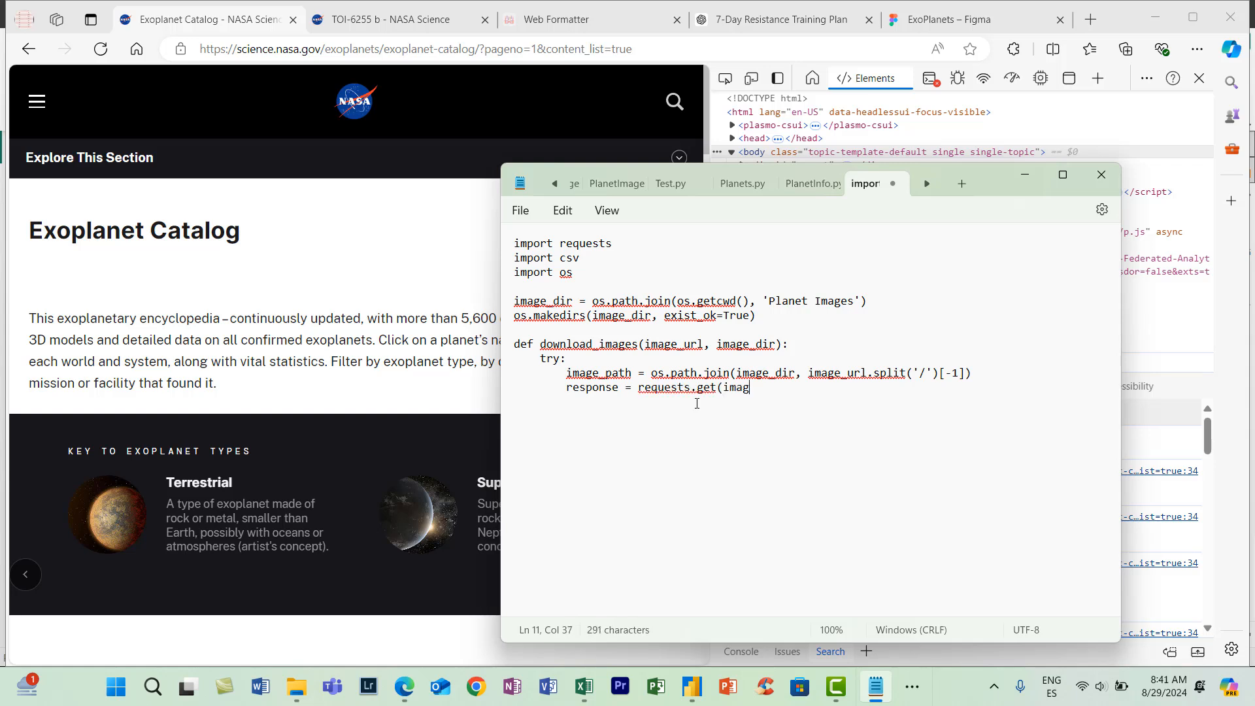
text(e_url))
- Add the status check response.raise_for_status() below the request line
key(Return)
text(response.ra)
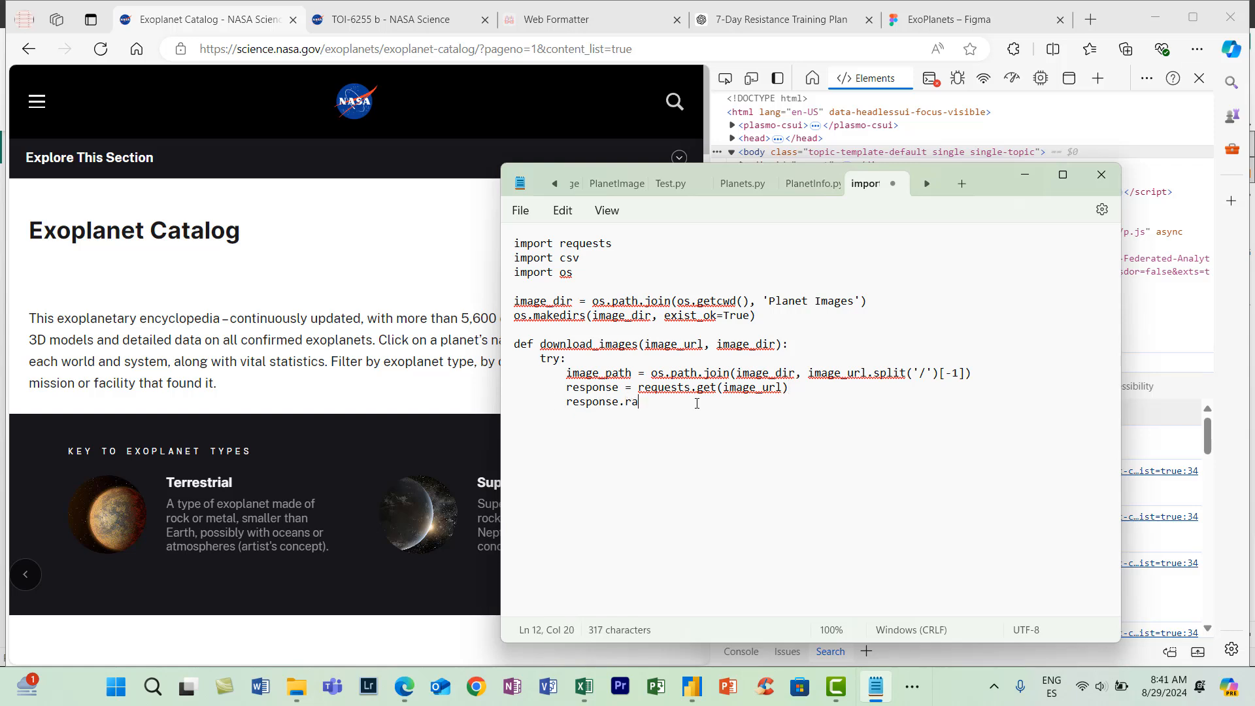
text(ise.for.)
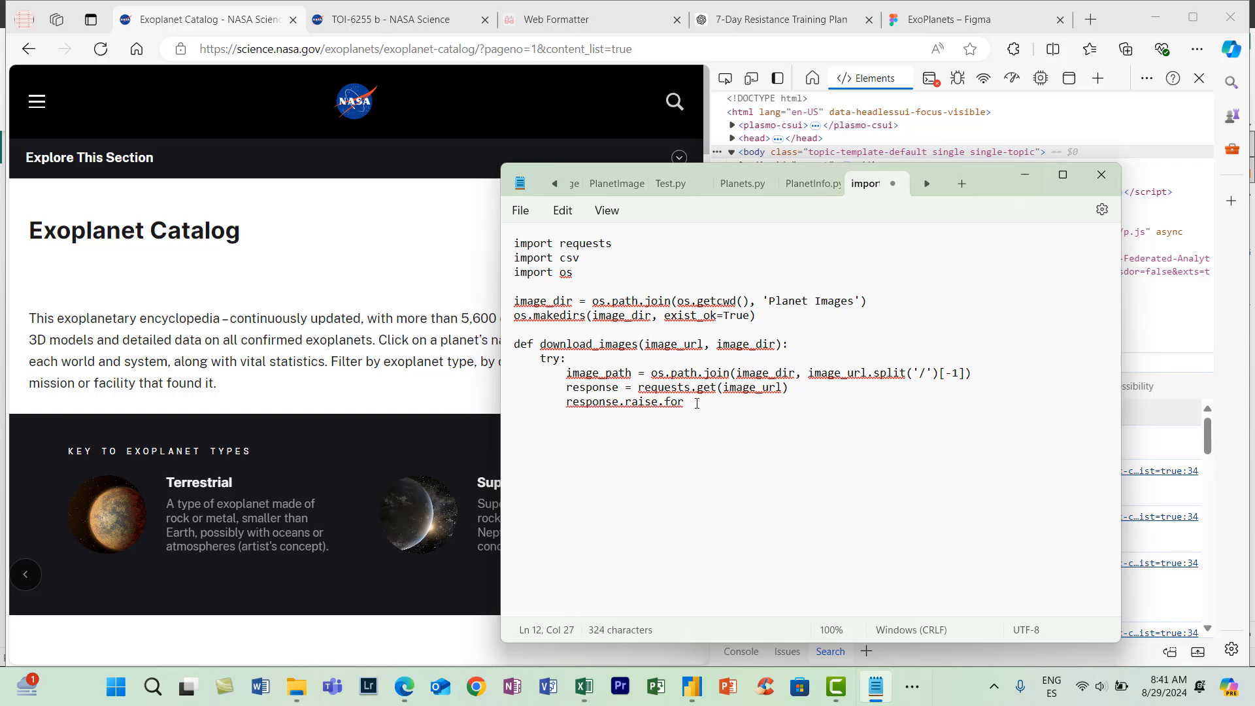
key(BackSpace)
key(BackSpace)
key(BackSpace)
key(BackSpace)
text(_for_status())
- After a blank line in the try block, add with open(image_path, 'wb') as file:
key(Return)
text(with open)
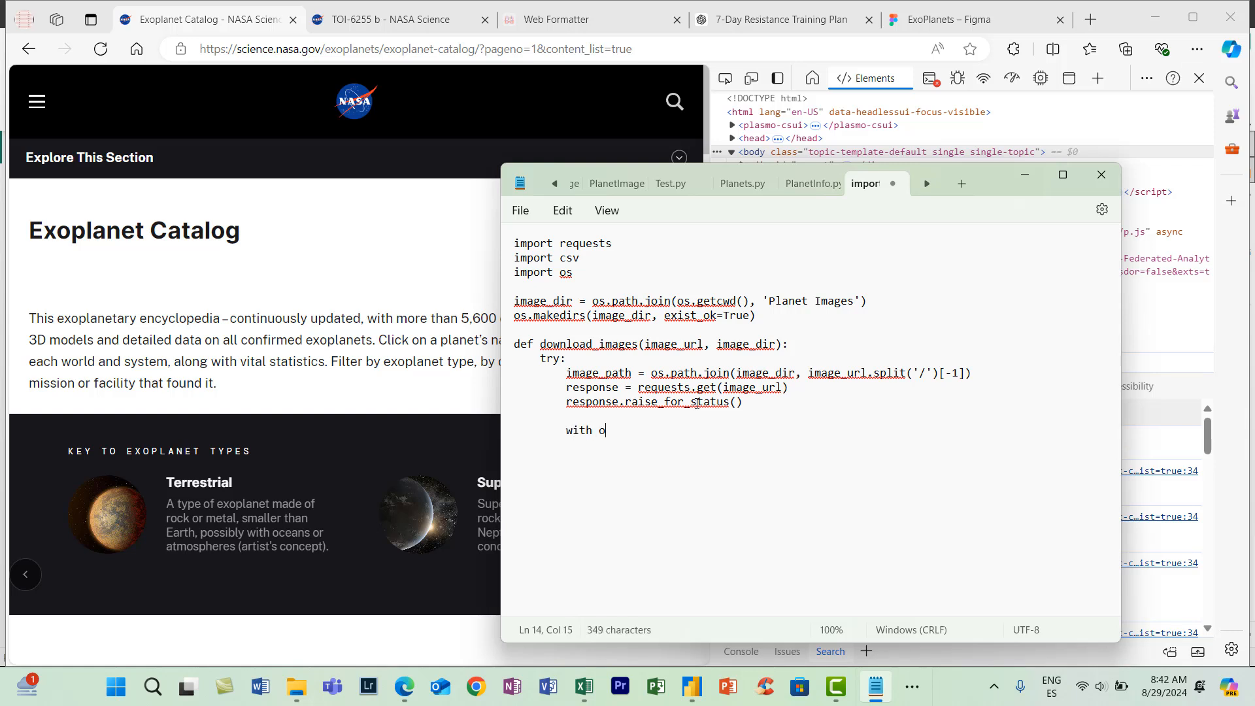
text(()
text(image)
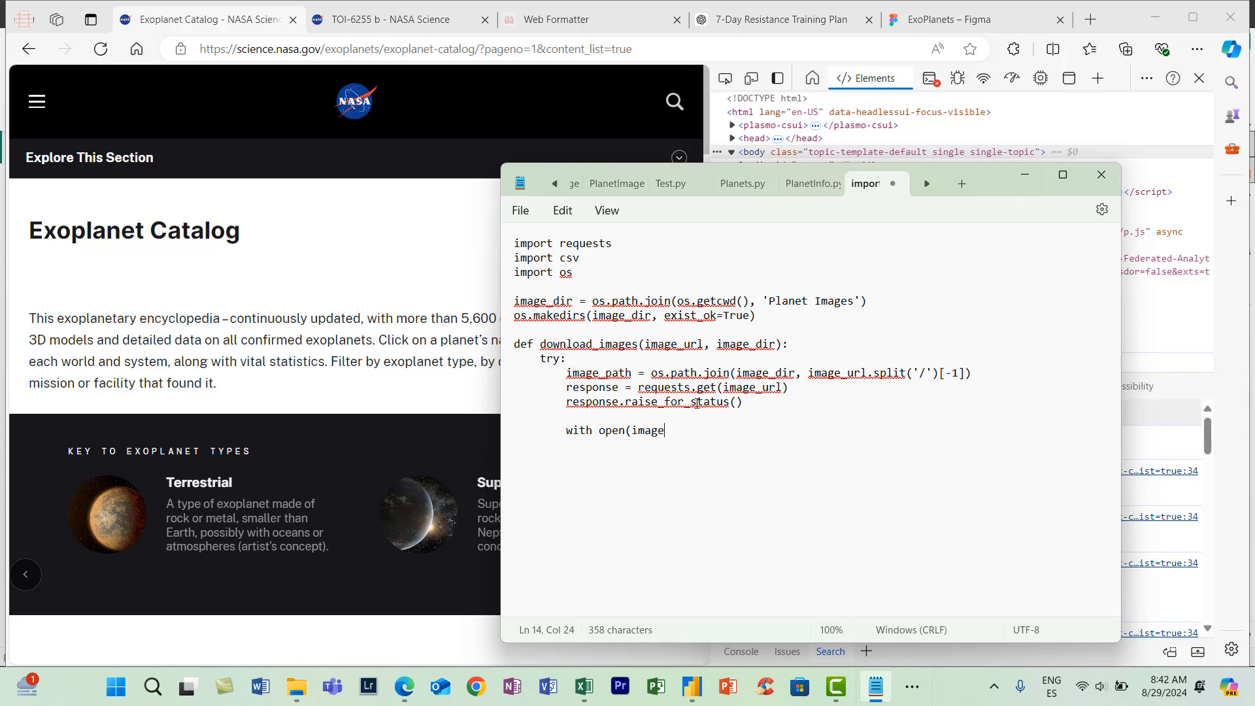
text(_path,)
text('wb') as file:)
- Inside the with block, add the indented line file.write(response.content)
key(Return)
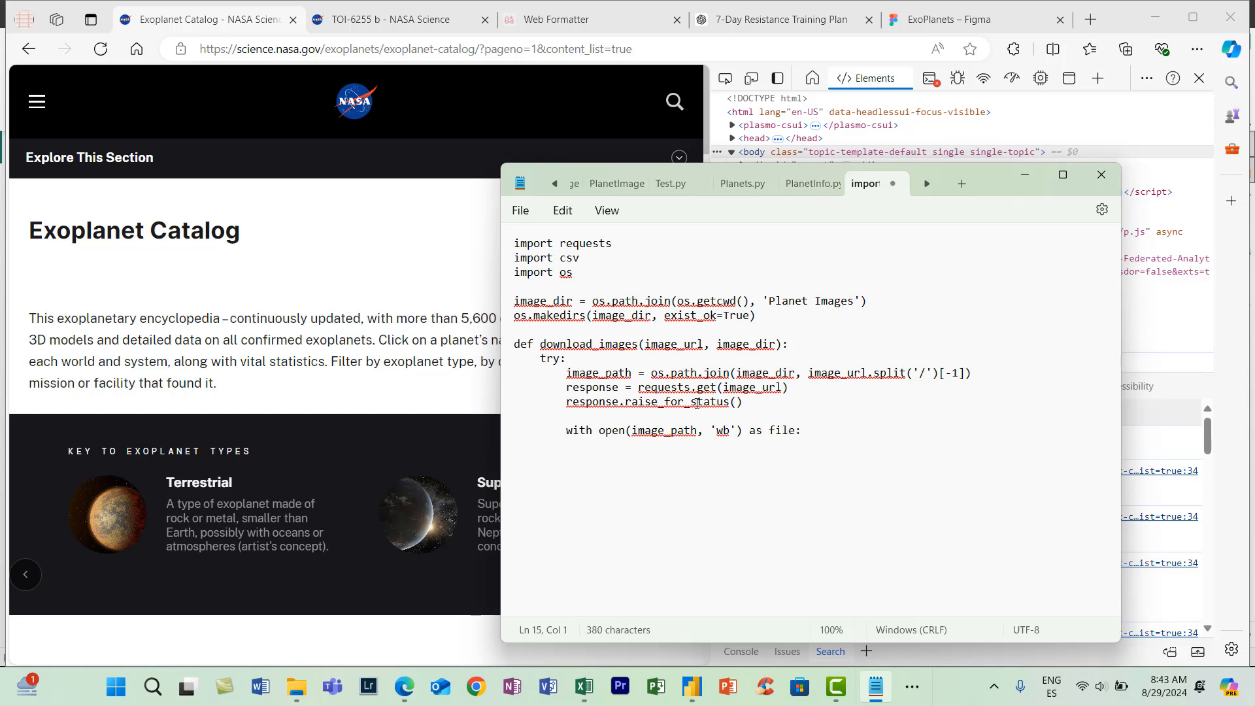
key(Tab)
key(BackSpace)
text(file.write()
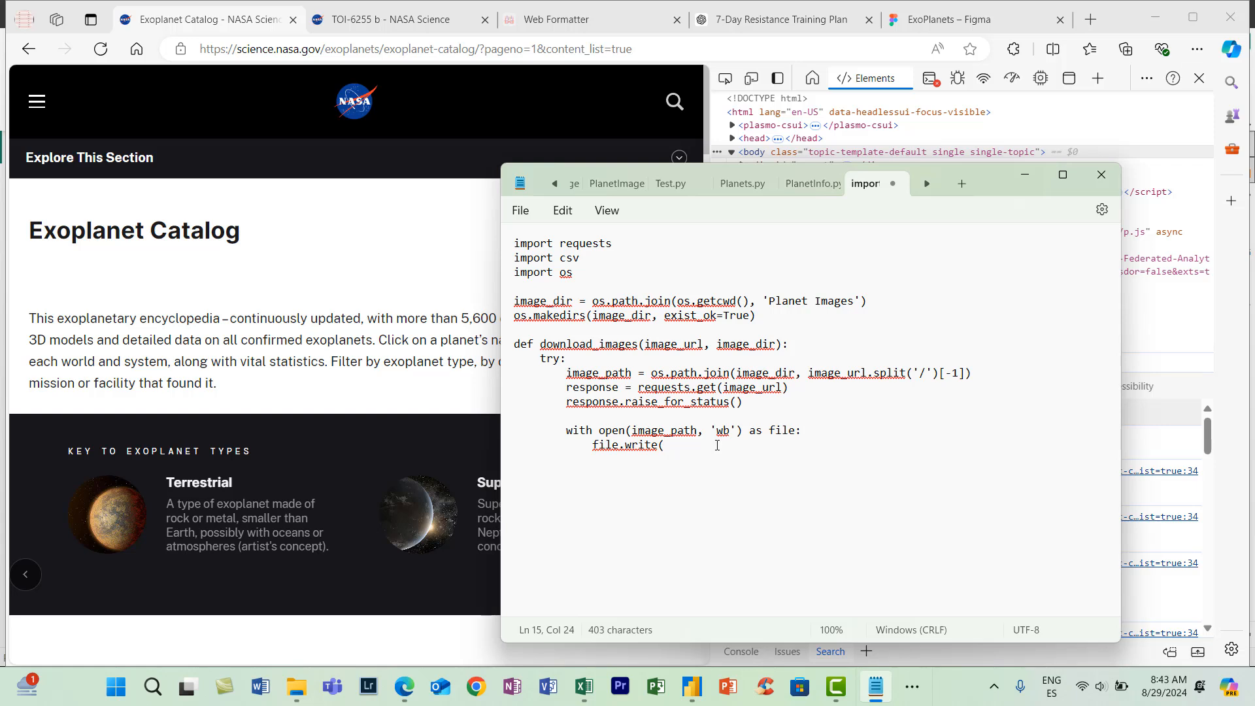
text(response.)
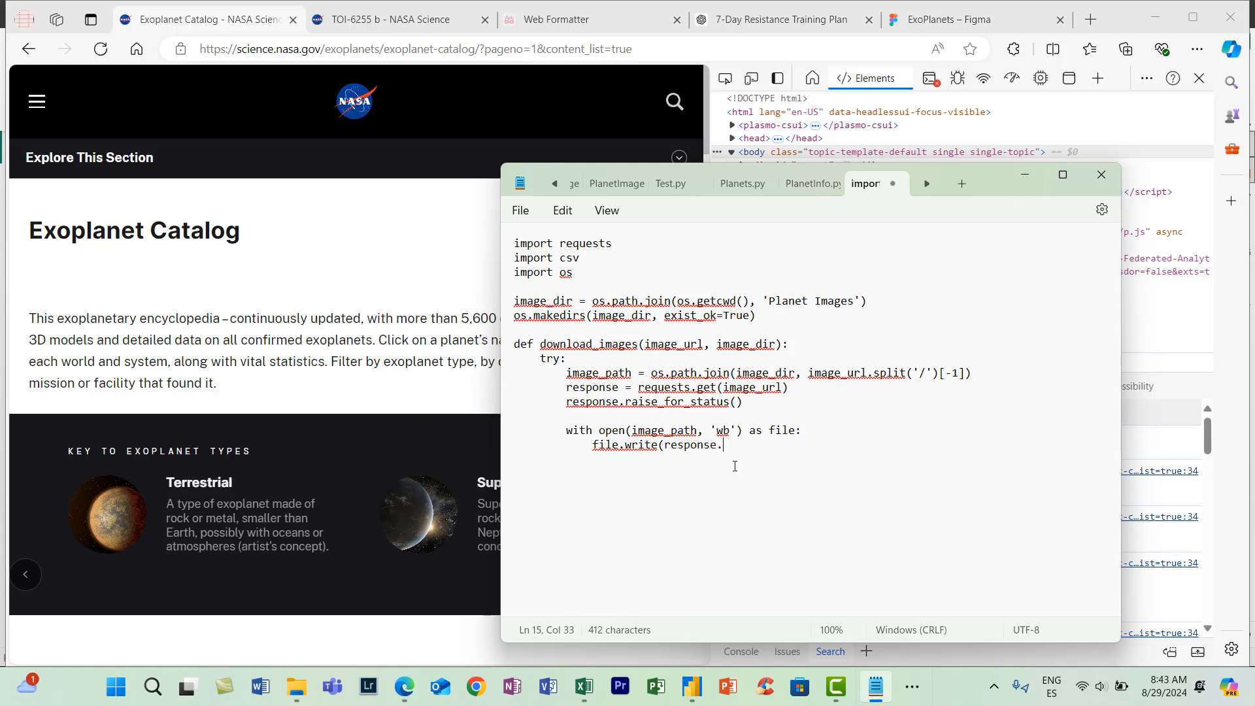
text(content))
- Close the try block with except requests.exceptions.RequestException as e: at the matching indentation
key(Return)
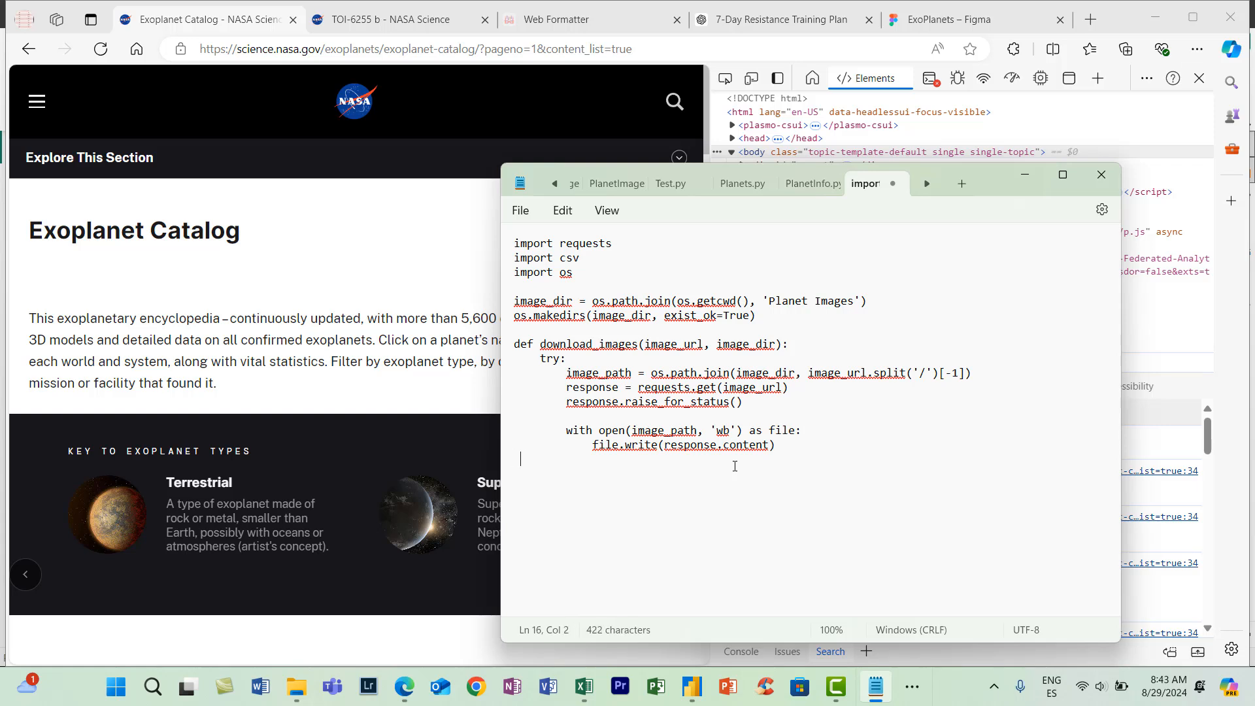
text(except requests.excep)
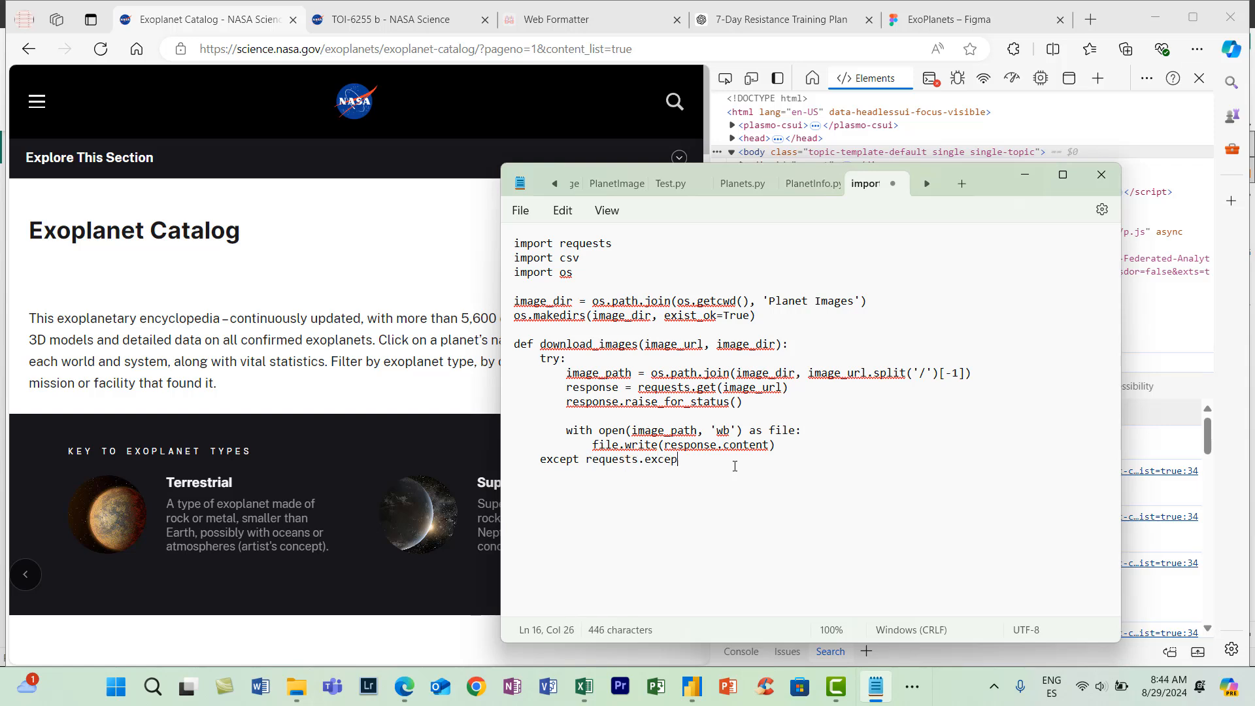
text(tions.RequestException as e:)
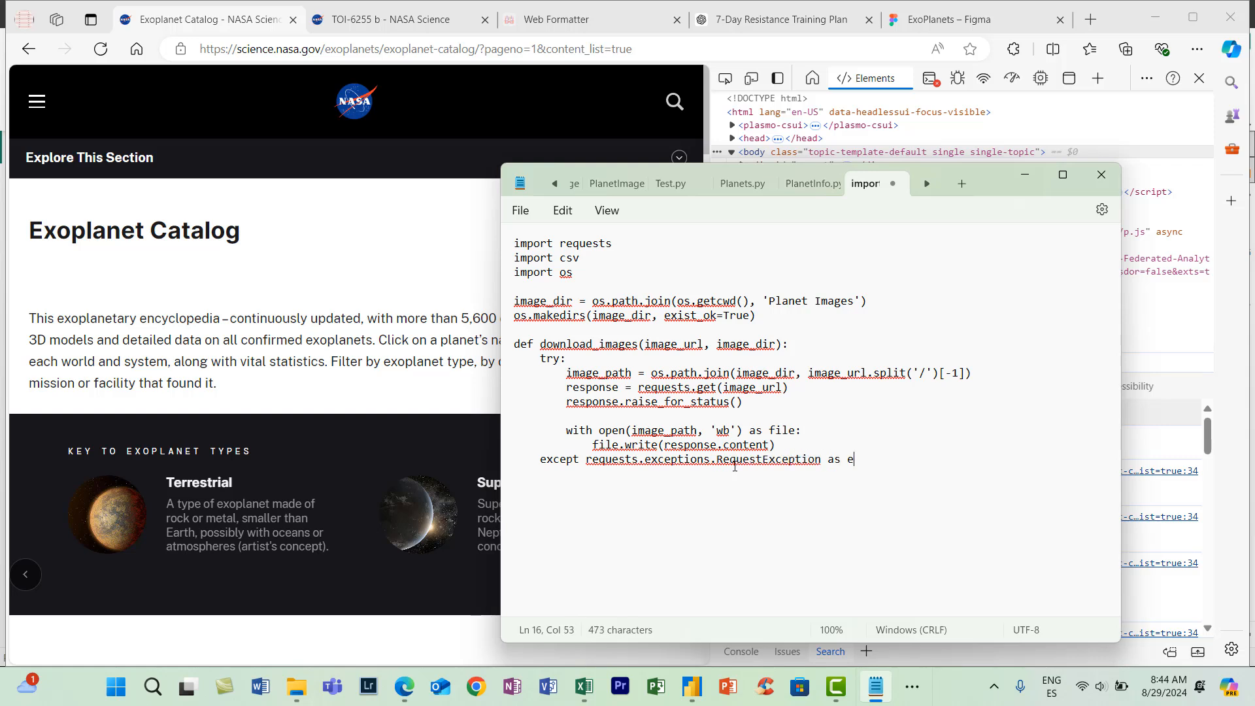
- In the except block, add the line print(f'error downloading {image_url}')
key(Return)
text(print(f'error downloading )
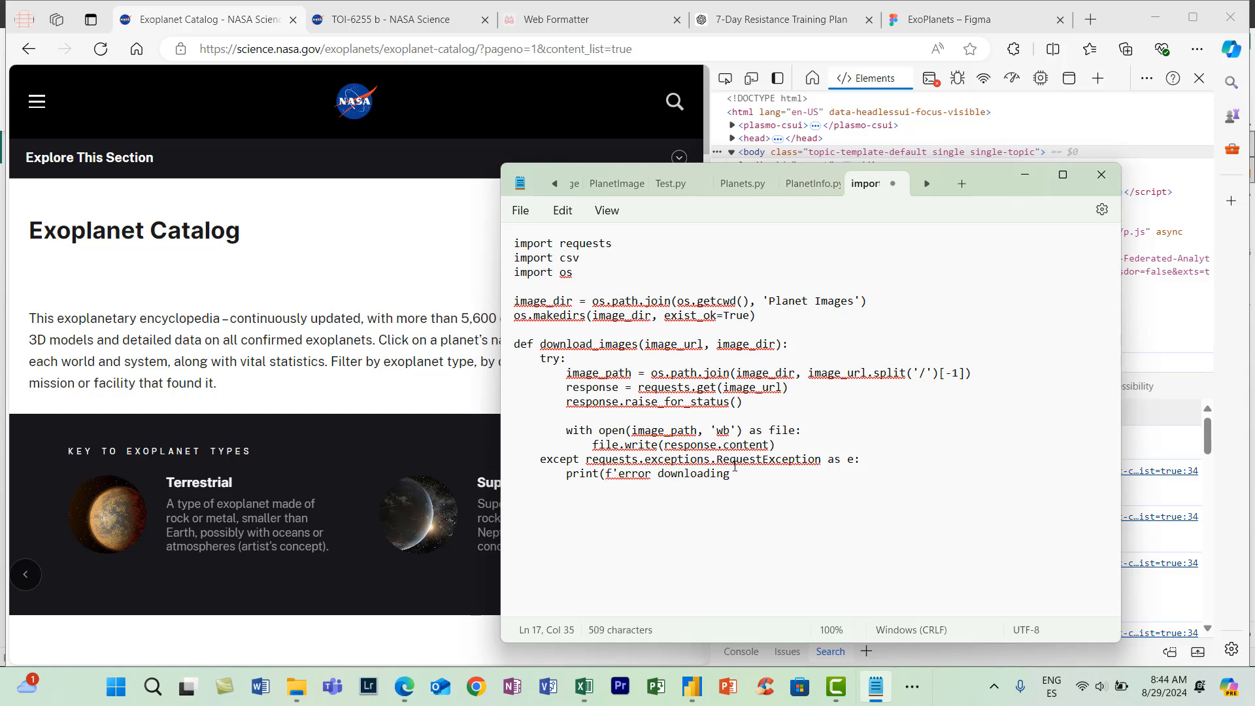
text({image_url}))
click(807, 473)
text(')
click(843, 478)
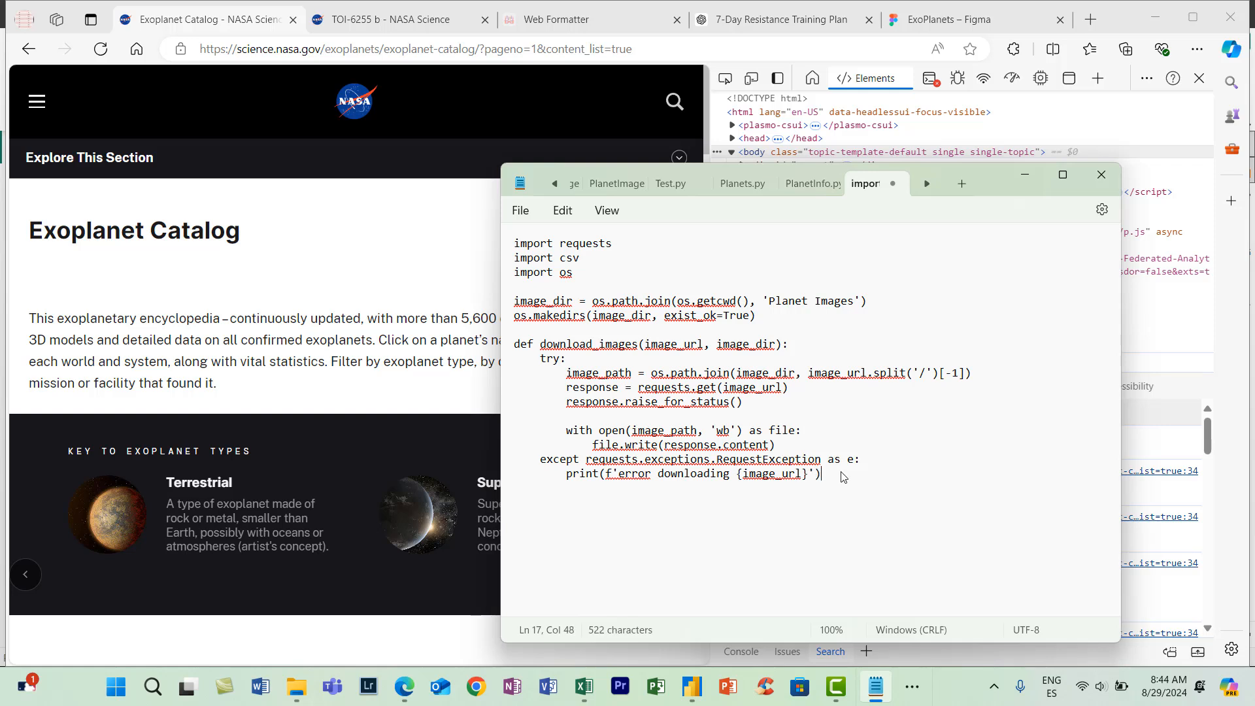
- Below the first function, define a second one with def download_images_from_csv(csv_file, image_dir):
key(Return)
key(Return)
text(def download_images_from_)
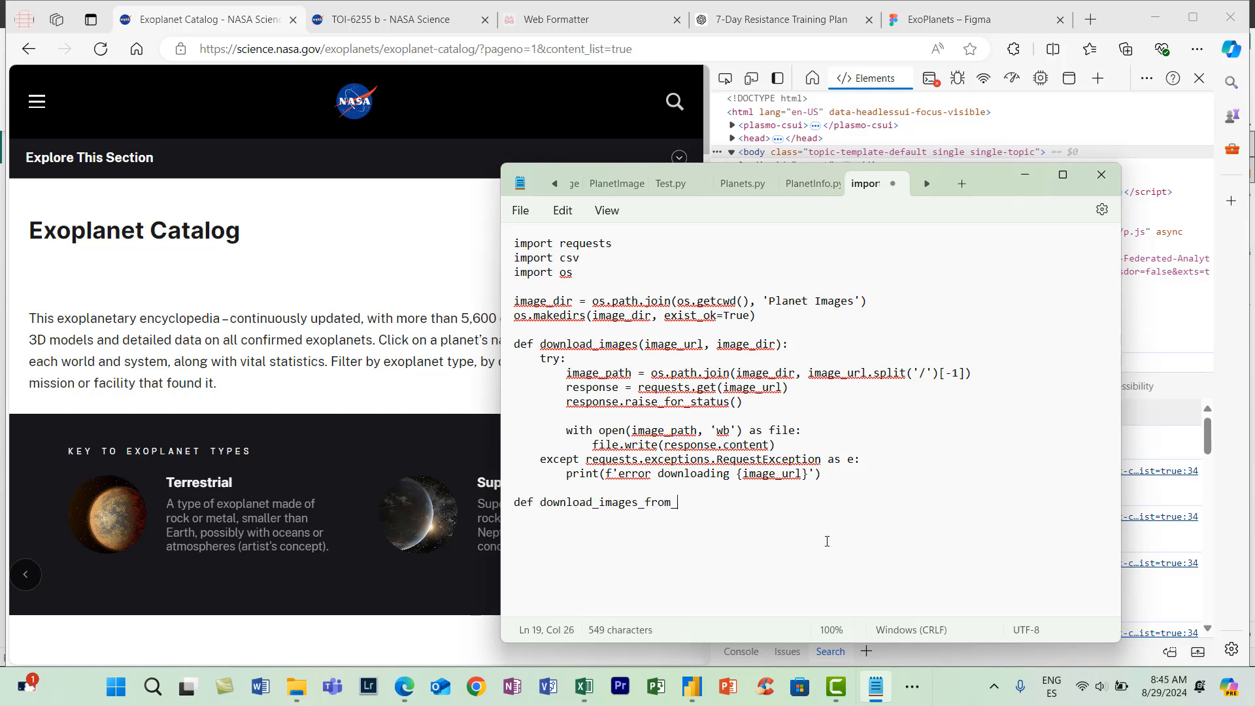
text(csv(csv_file,)
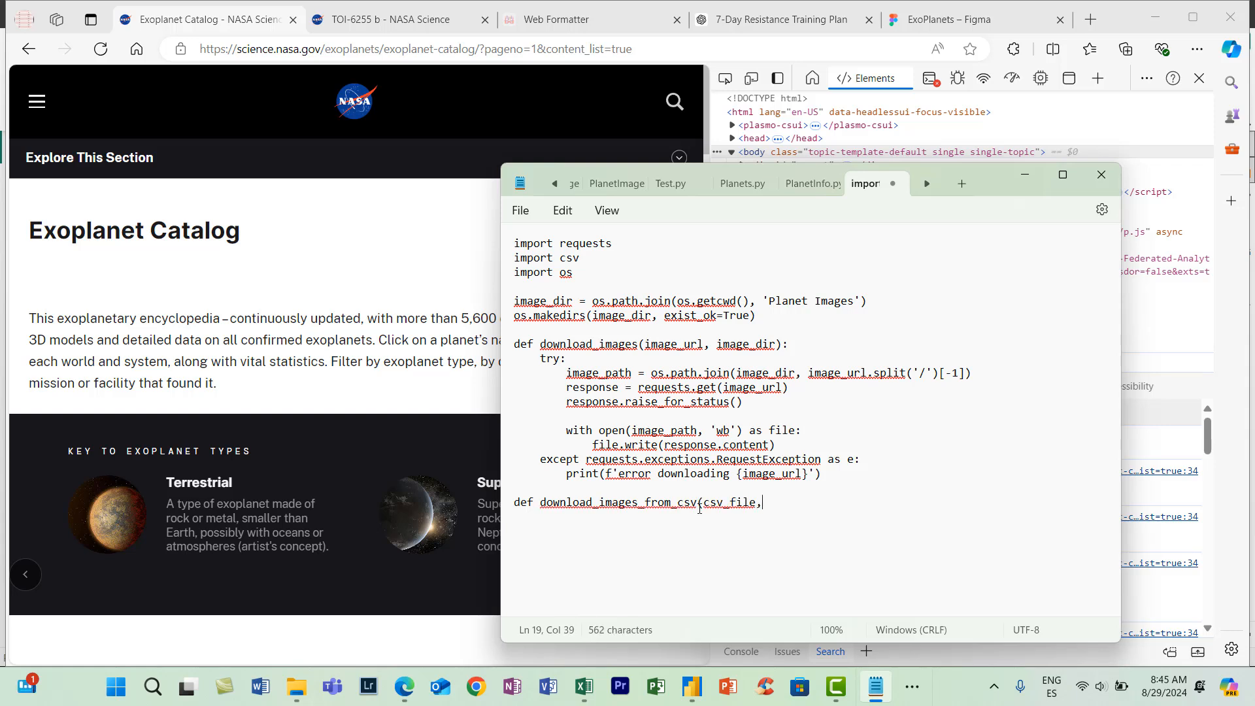
text( image_dir):)
- Open the CSV in the second function with the line with open(csv_file, newline='') as csvfile:
key(Return)
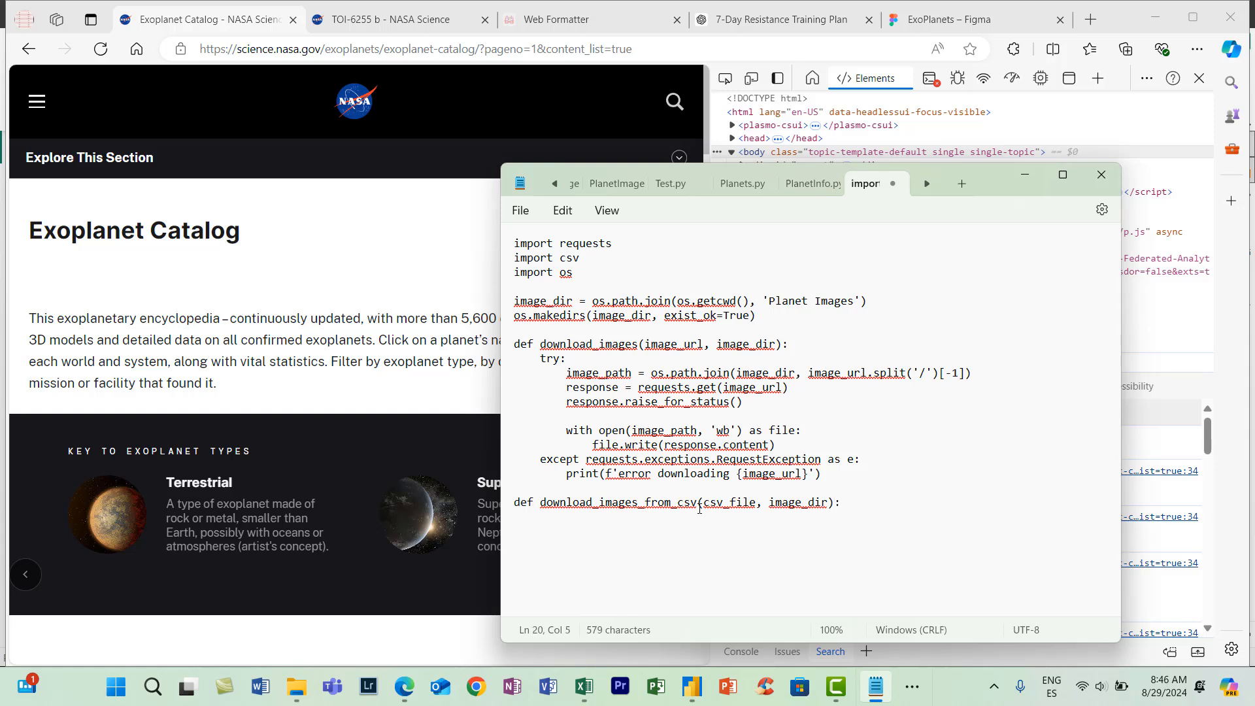
text(with open(csv_fi)
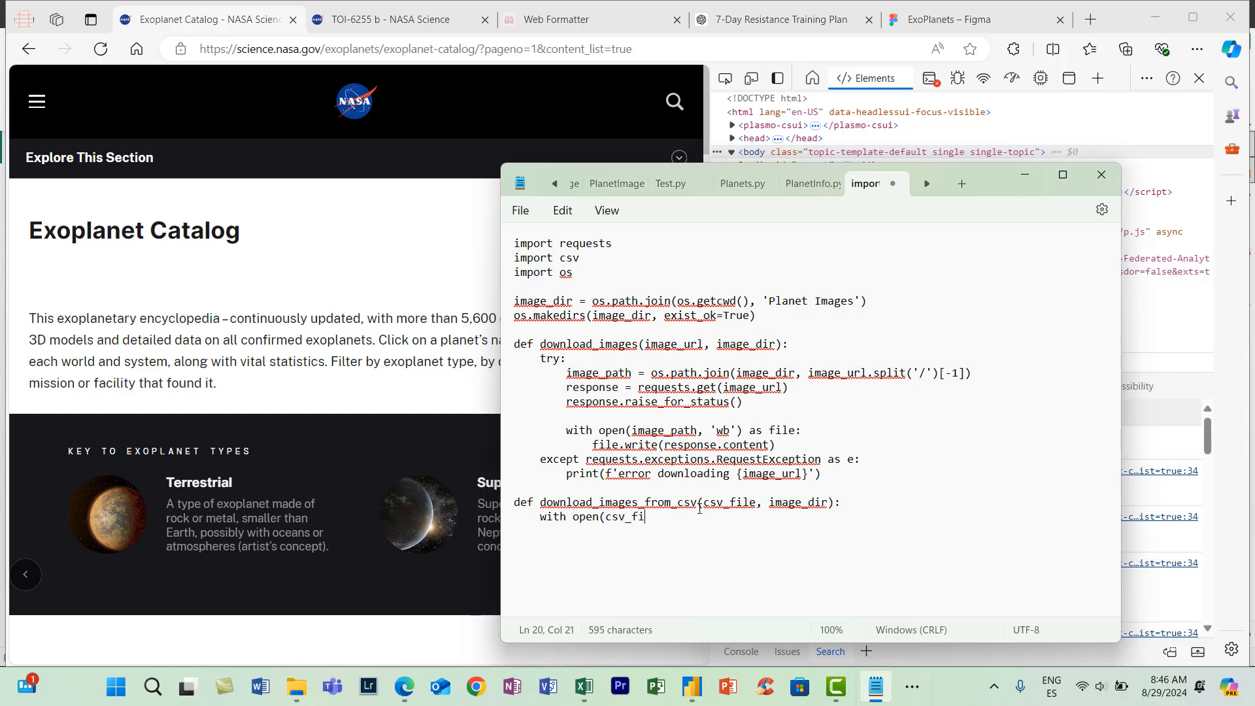
text(le, newli)
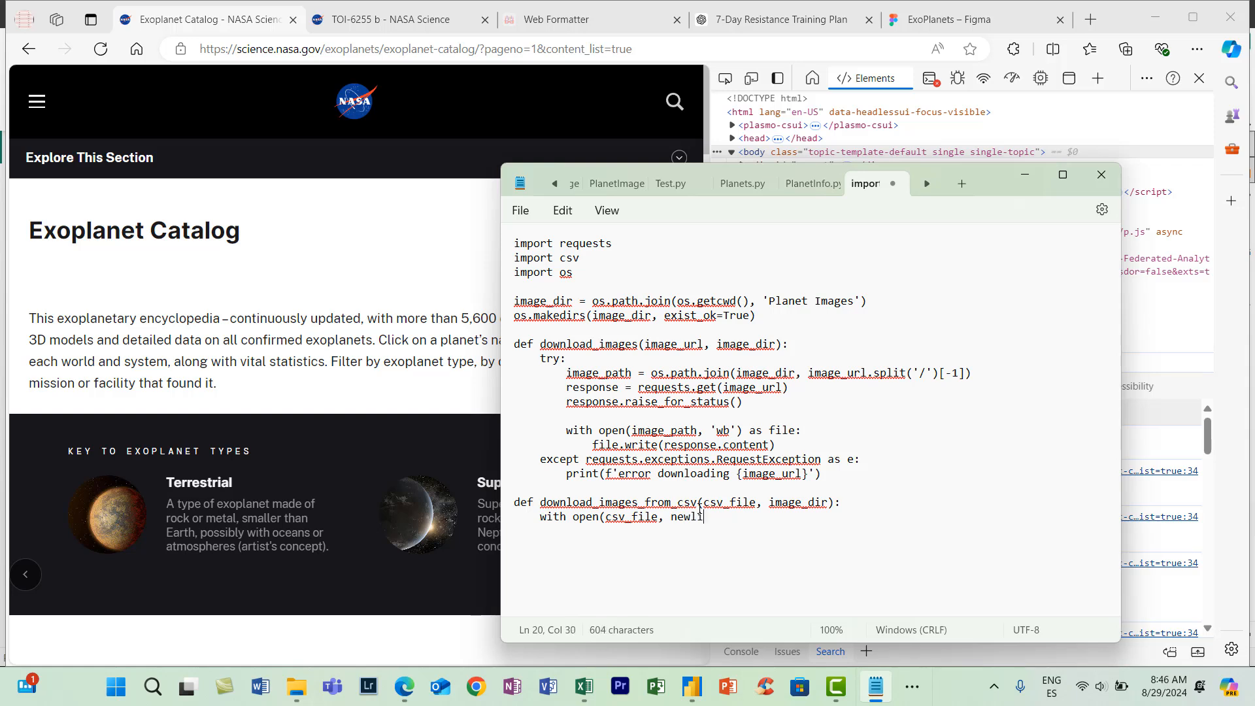
text(ne='') as csvfile:)
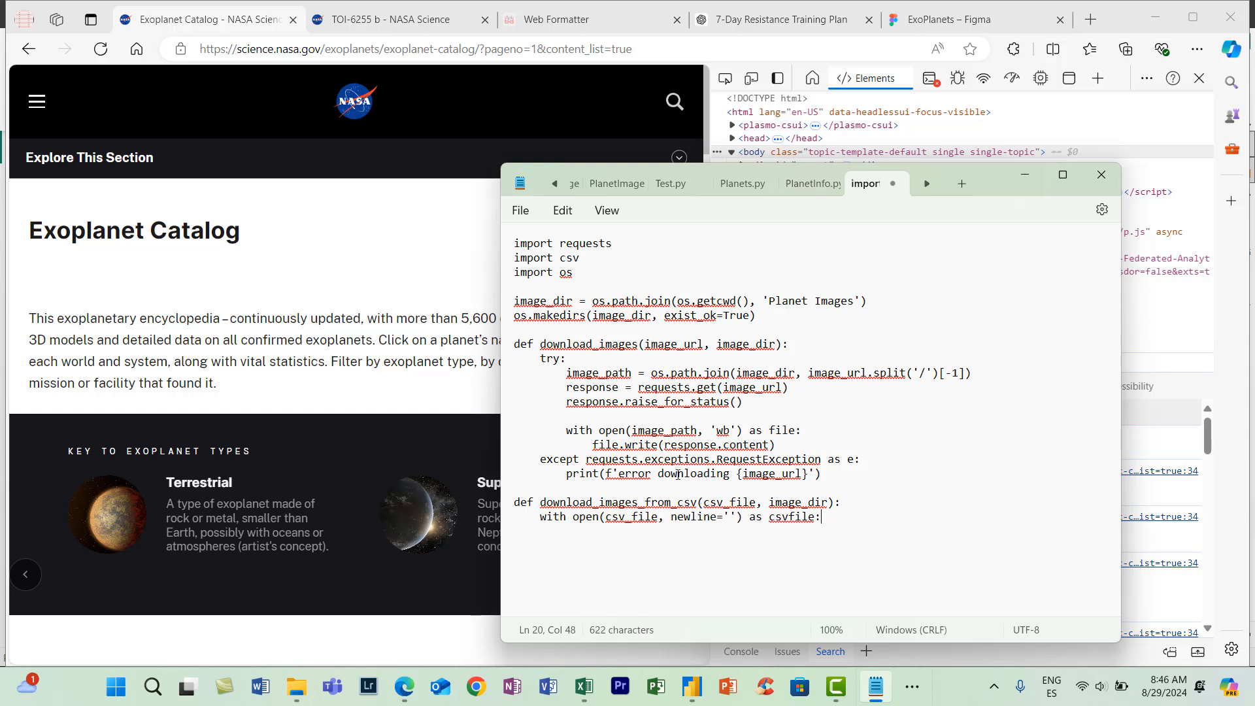
- Inside the CSV with block, add the row loop for row in csv.DictReader(csvfile)
key(Return)
text(for row )
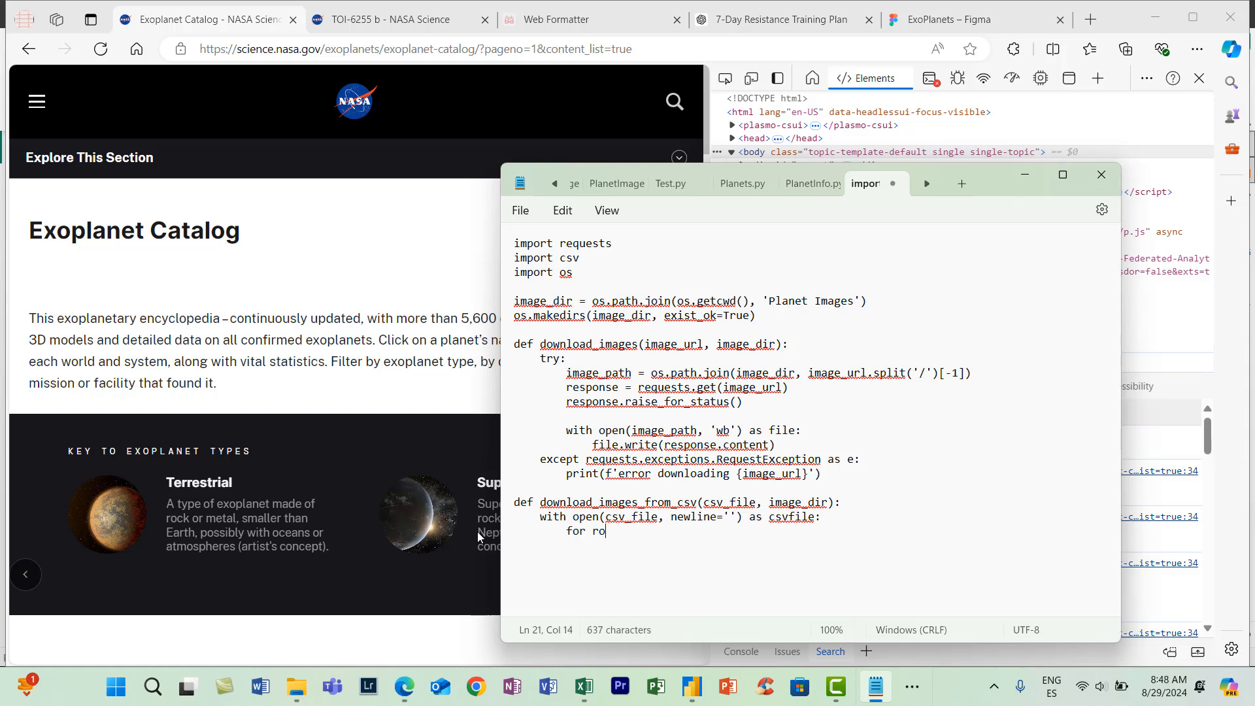
text(in csv.DictRew)
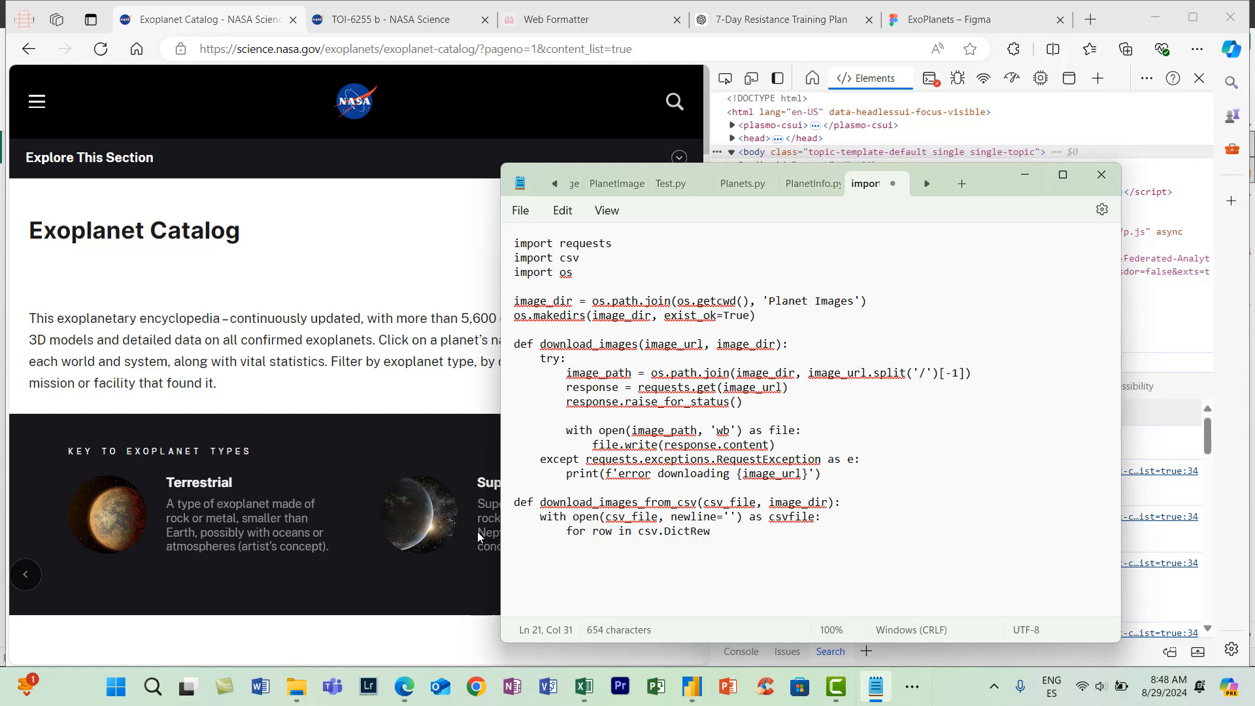
key(BackSpace)
text(ader(csvfile)
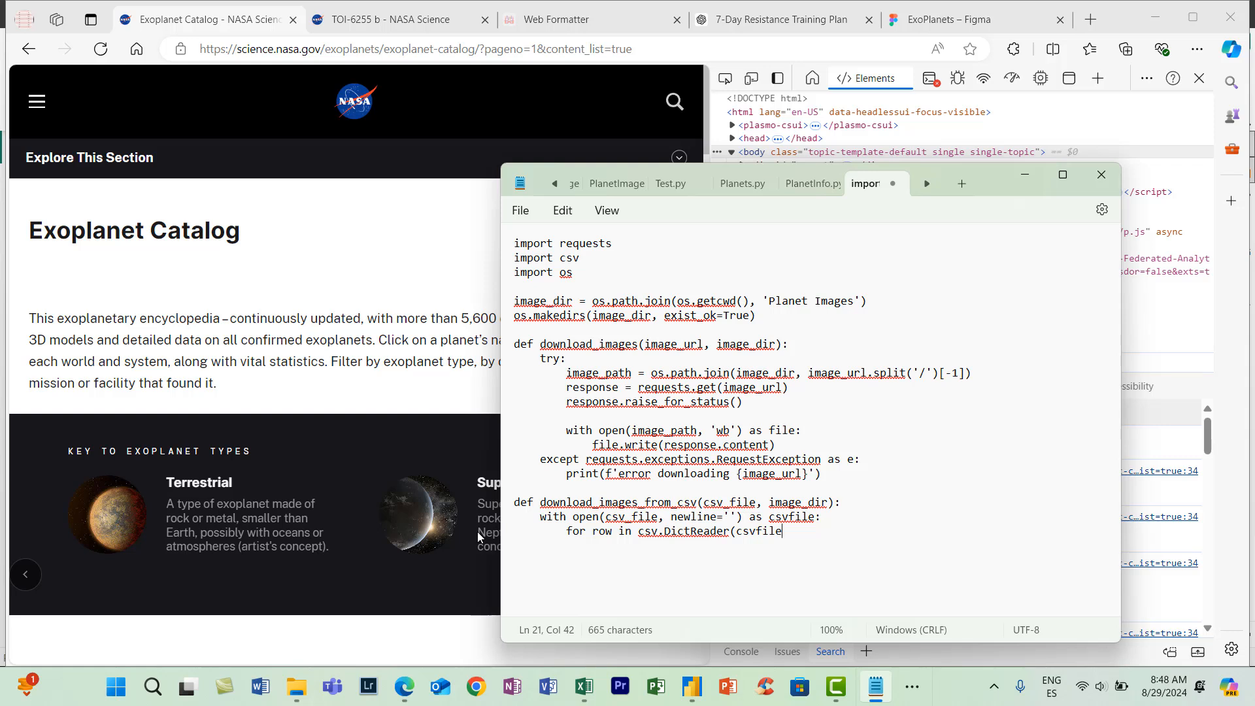
text())
- In the row loop, add the call download_images(row.get('ImageURL', ''), image_dir)
key(Return)
text(downlo)
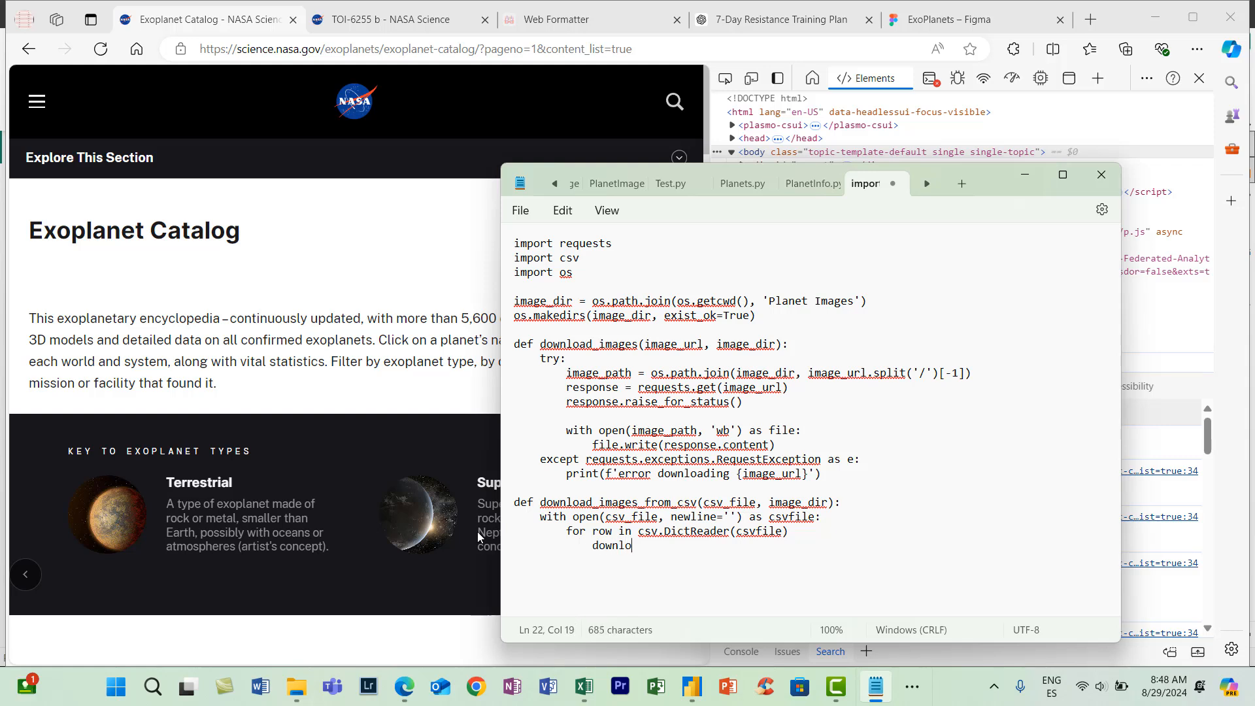
text(ad_images()
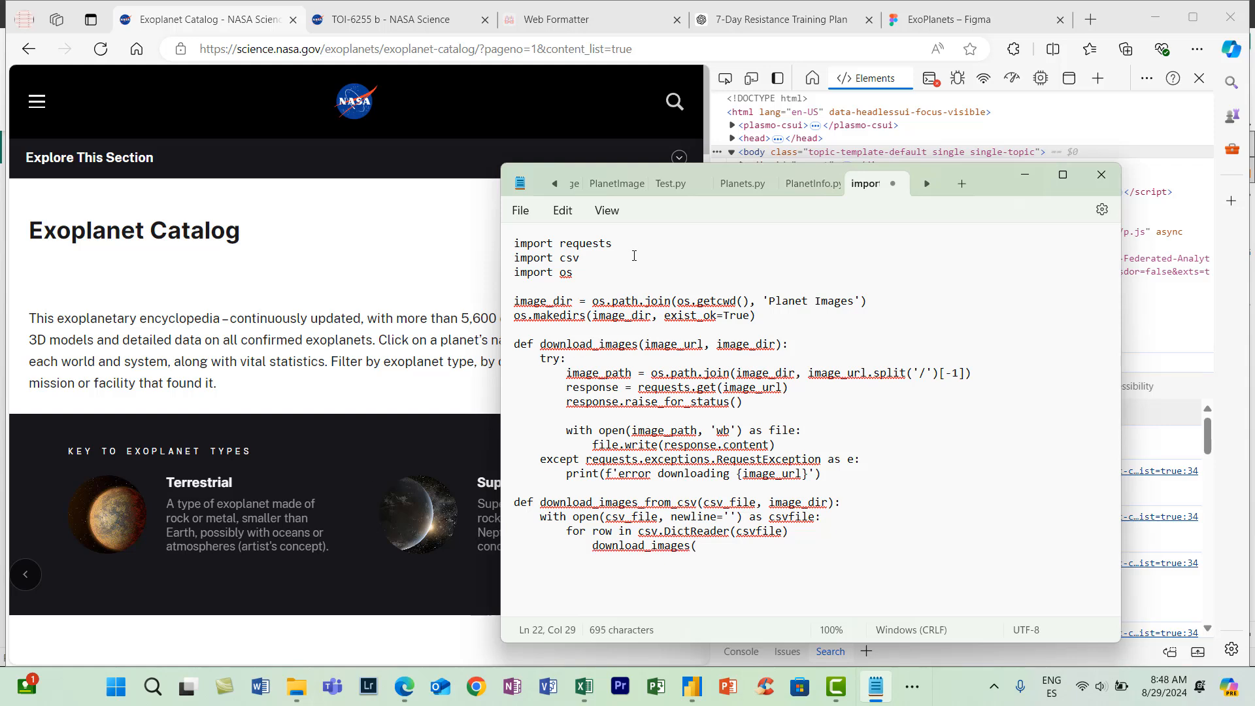
text(row.get('ImageURL')
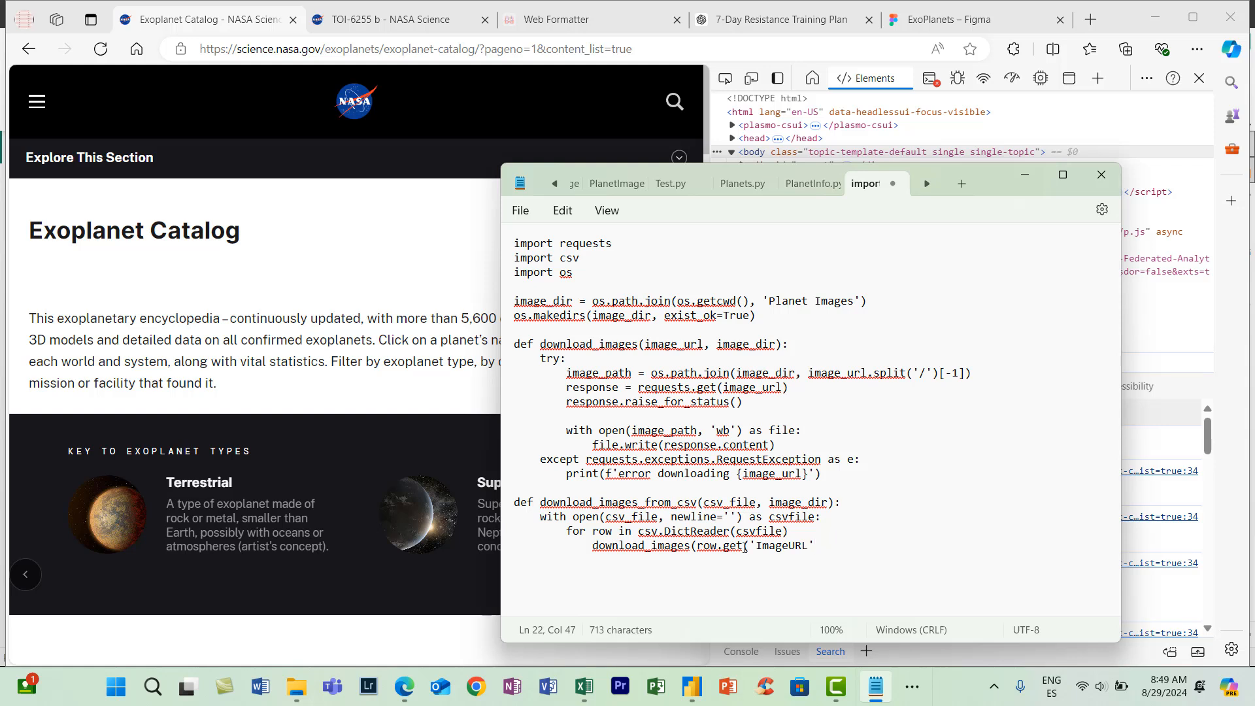
text(, ''), image_dir))
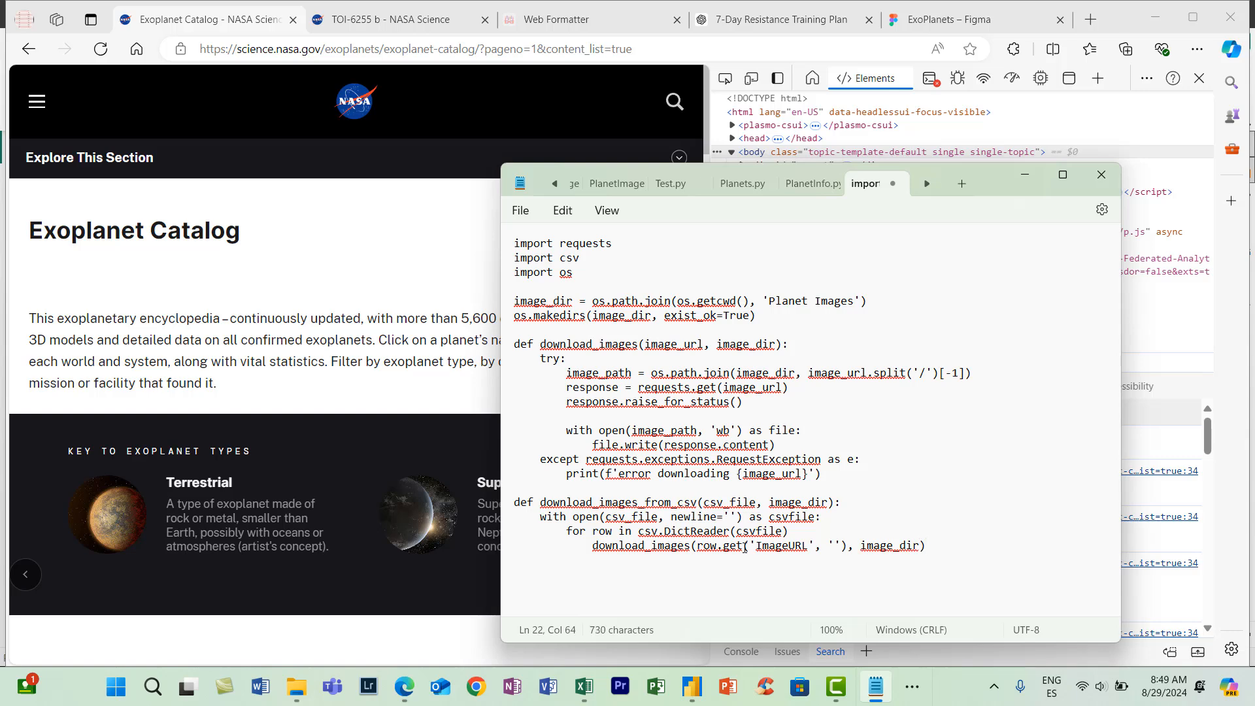
- After a blank line, add the unindented entry-point check if __name__ == '__main__':
key(Return)
key(Return)
text(if __name__ == '__main__':)
- Under the entry-point check, add the indented call download_images_from_csv('Images.csv', image_dir), reusing the function name from its definition
key(Return)
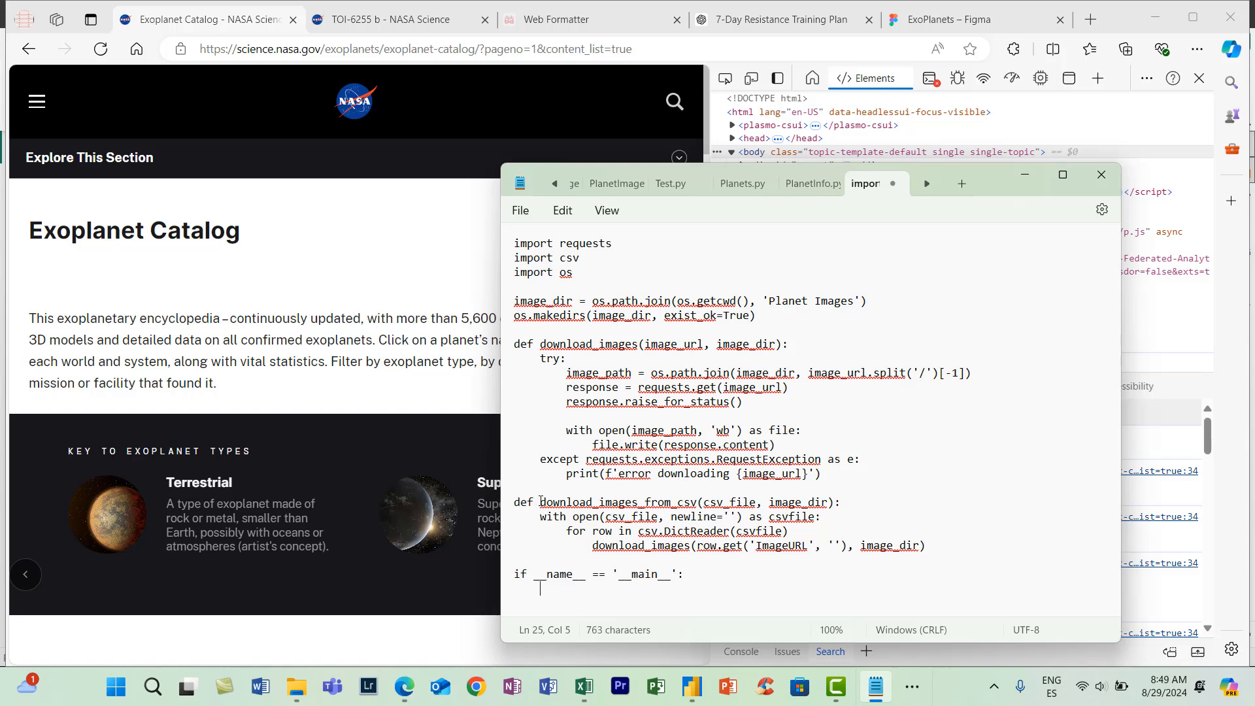
drag(541, 501, 703, 505)
click(550, 595)
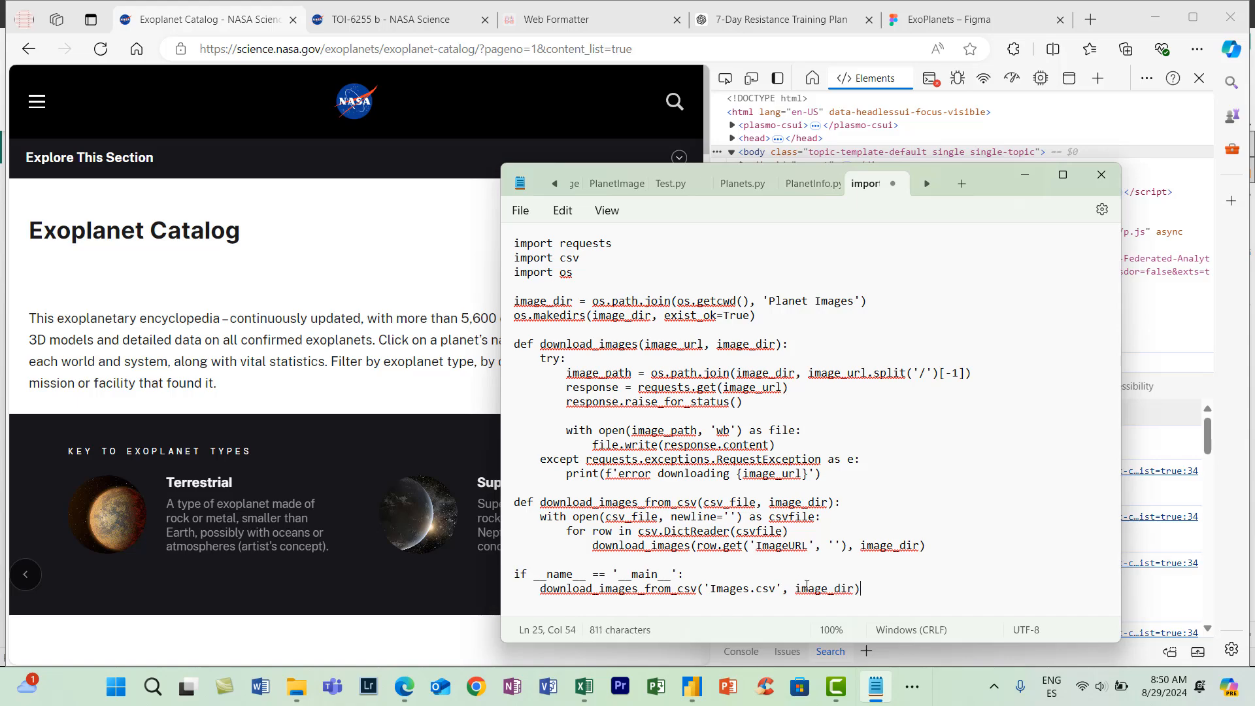
- Save the script in the ExoPlanets Files folder as PlanetImages.py, with the file type set to All files
key(ctrl+a)
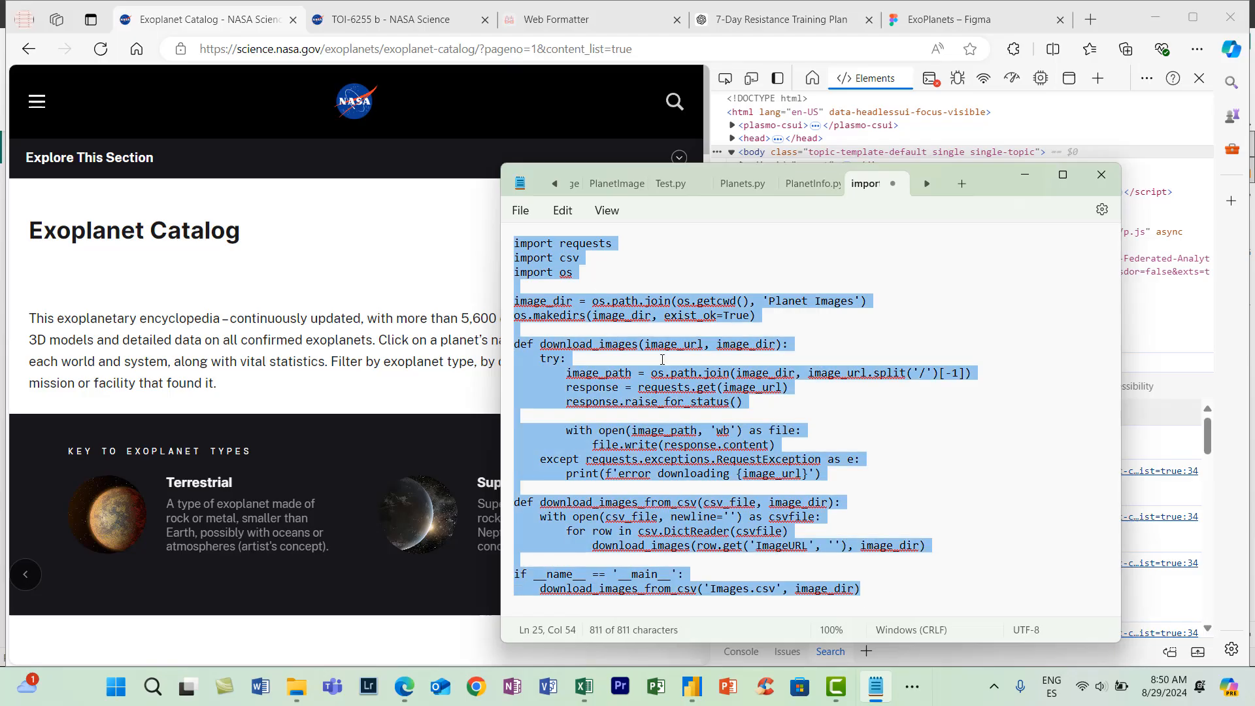
click(582, 282)
click(521, 209)
click(532, 268)
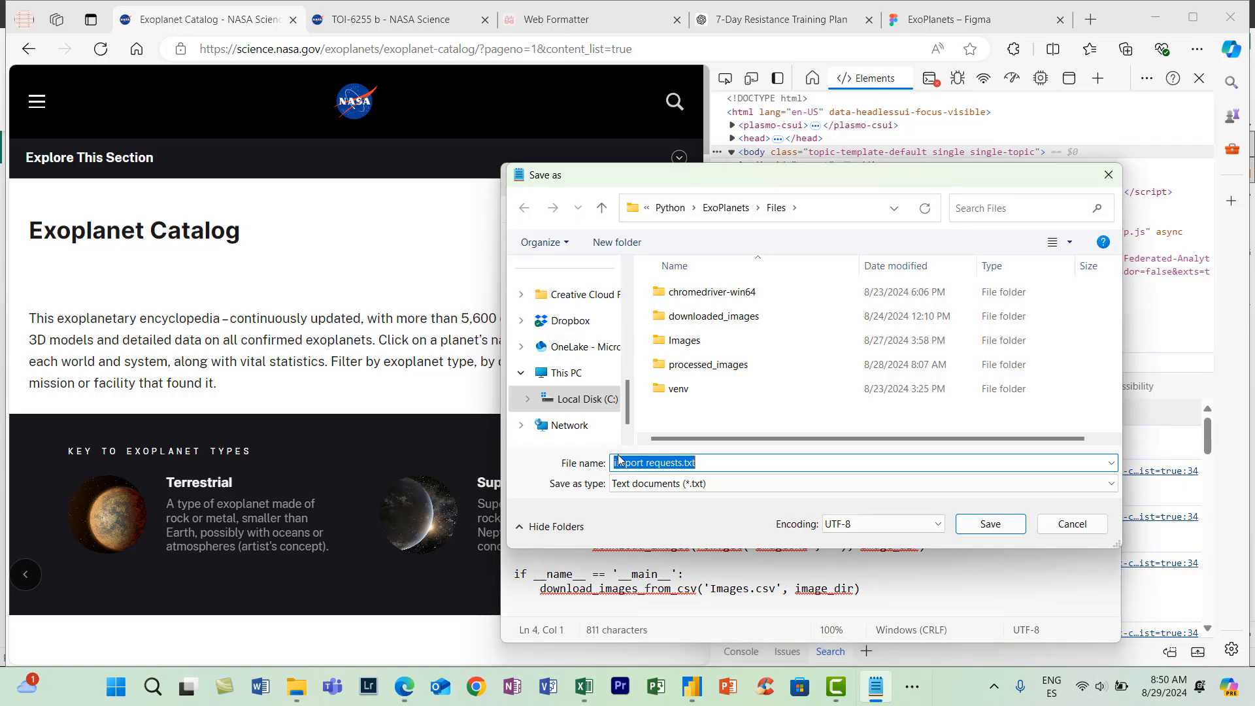
click(808, 484)
click(808, 507)
drag(613, 463, 723, 463)
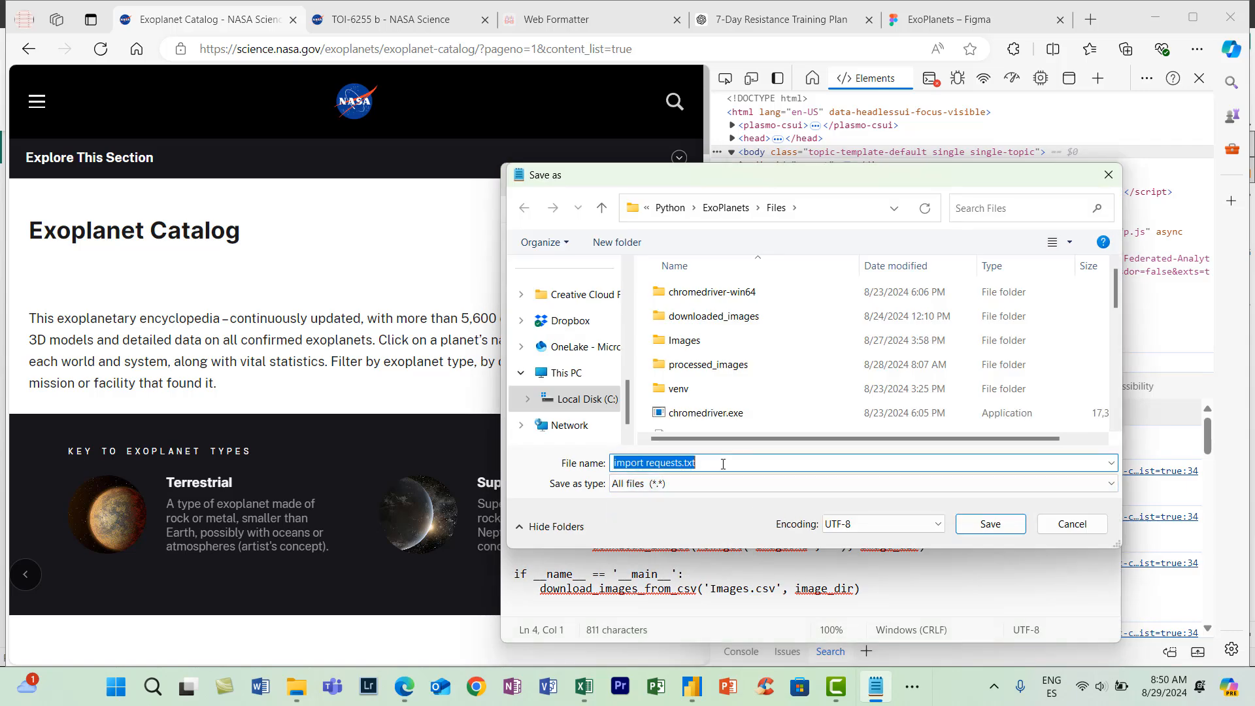
text(PlanetImages.py)
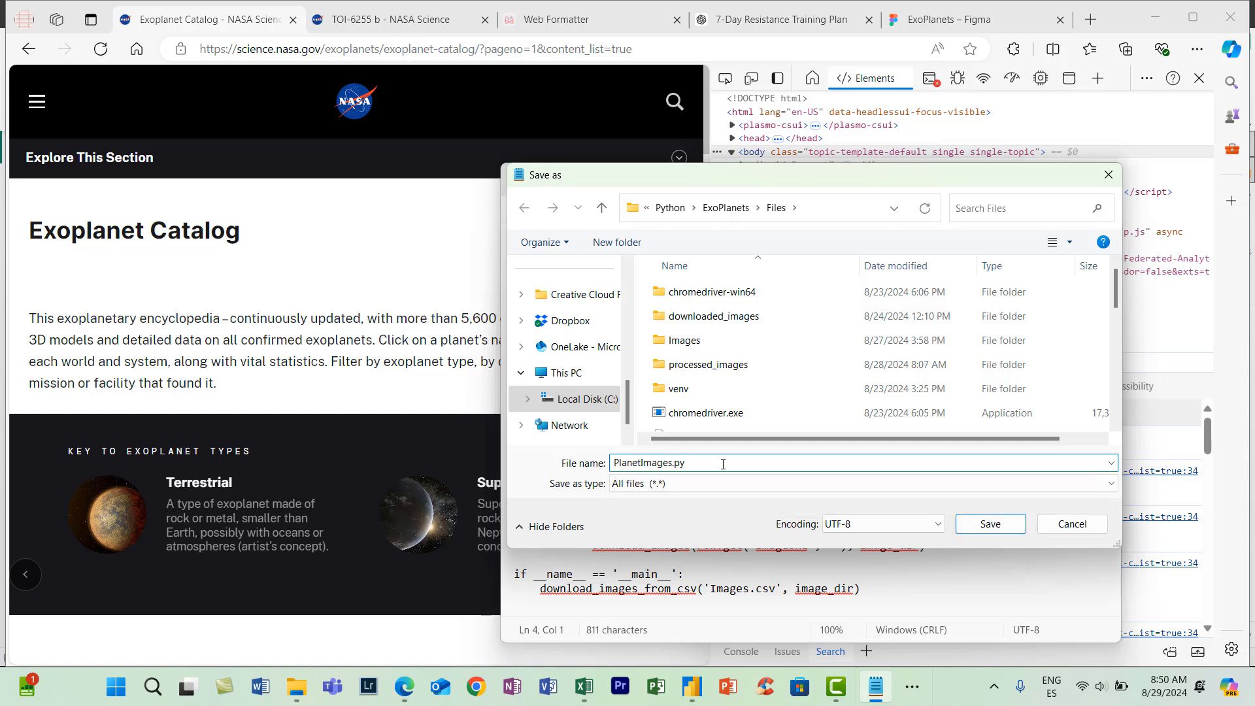
key(Return)
click(660, 344)
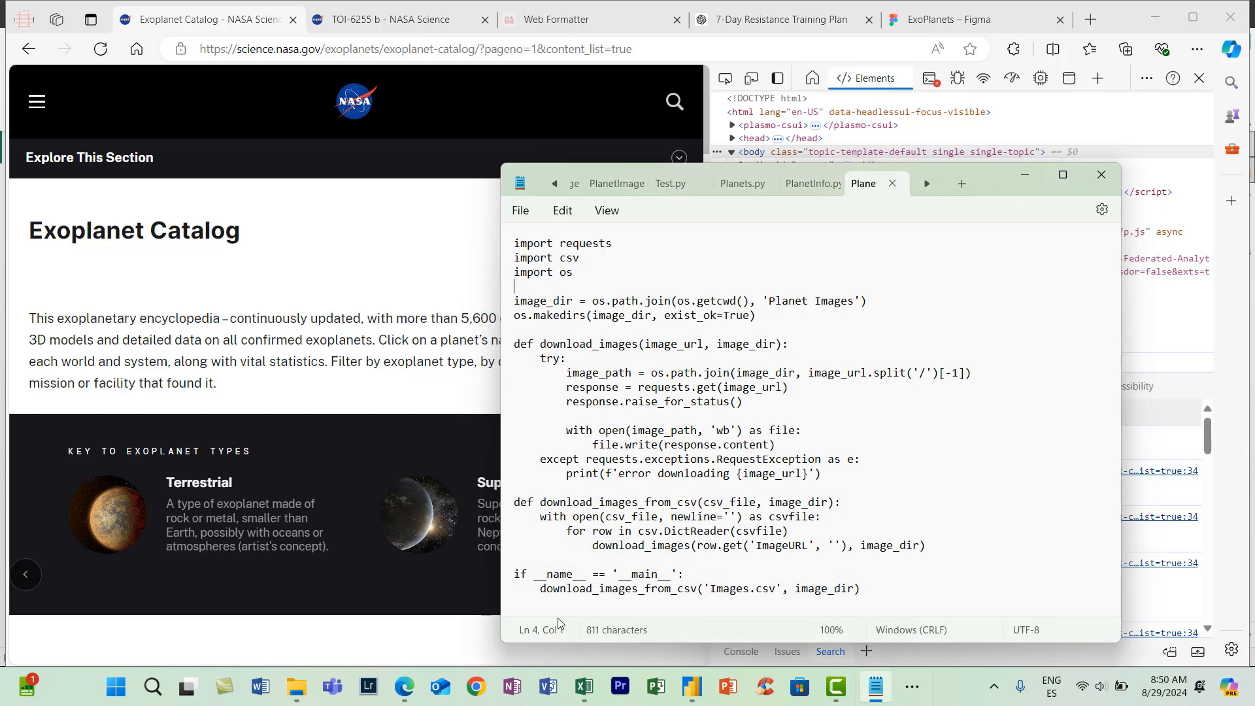
- Open a PowerShell terminal in the Files folder and activate the virtual environment with venv\Scripts\activate
click(296, 687)
right_click(522, 465)
click(564, 424)
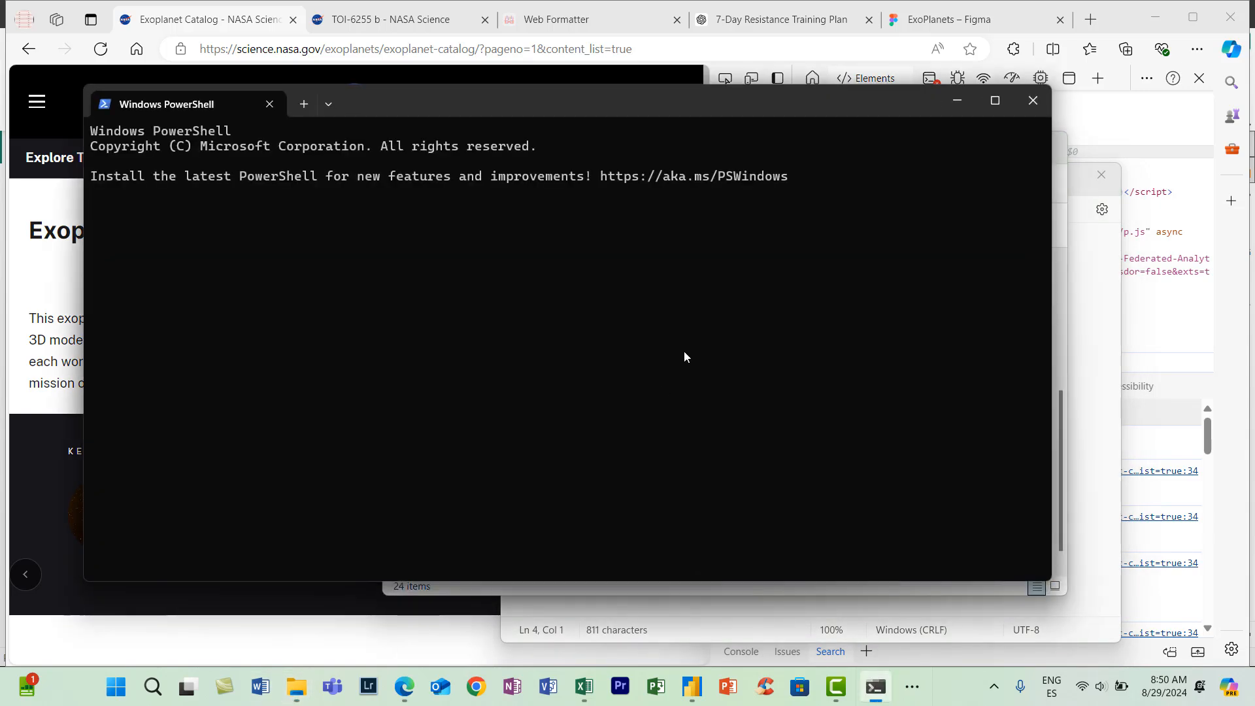
text(venv\Scri)
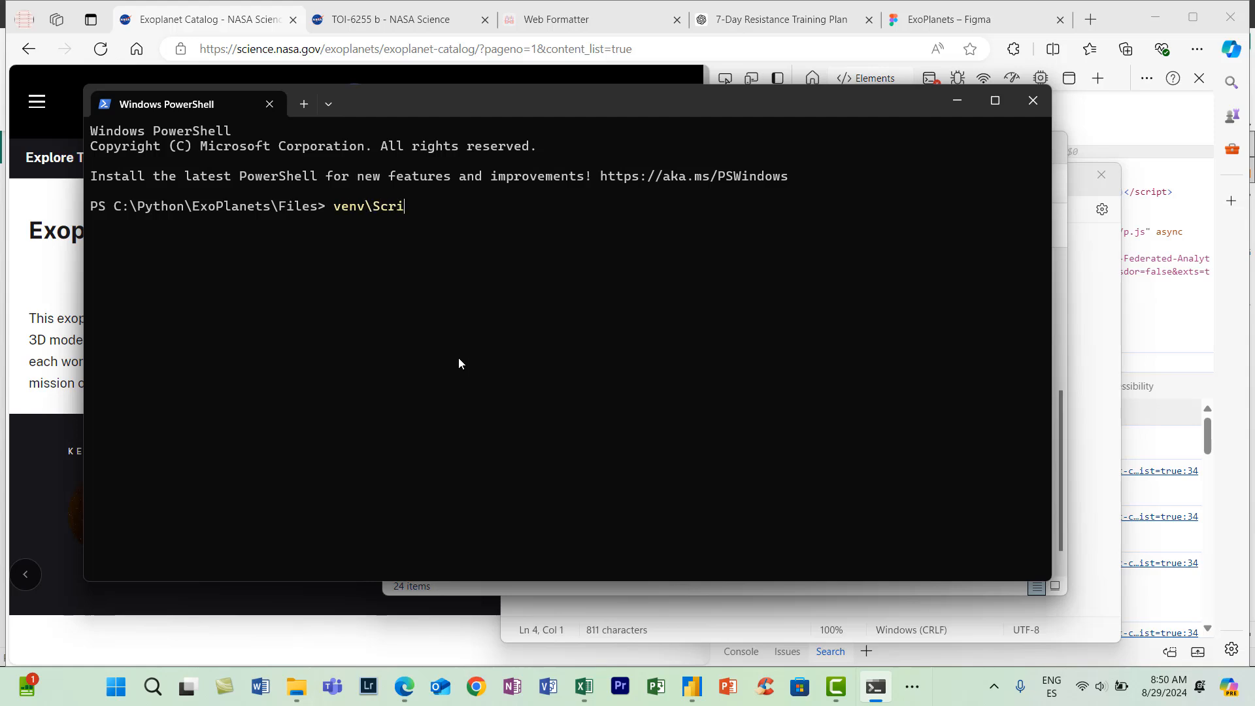
text(pts\activate)
key(Return)
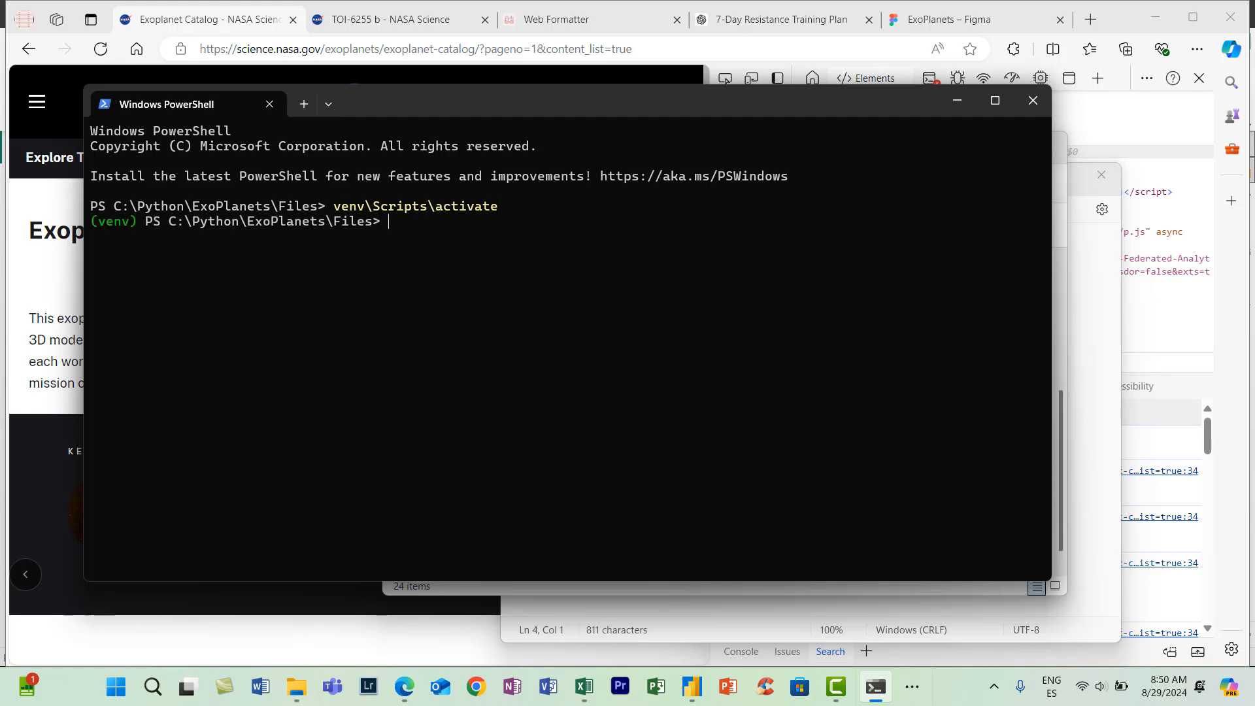
- Run the download script with python PlanetImages.py
text(python PlanetImages.py)
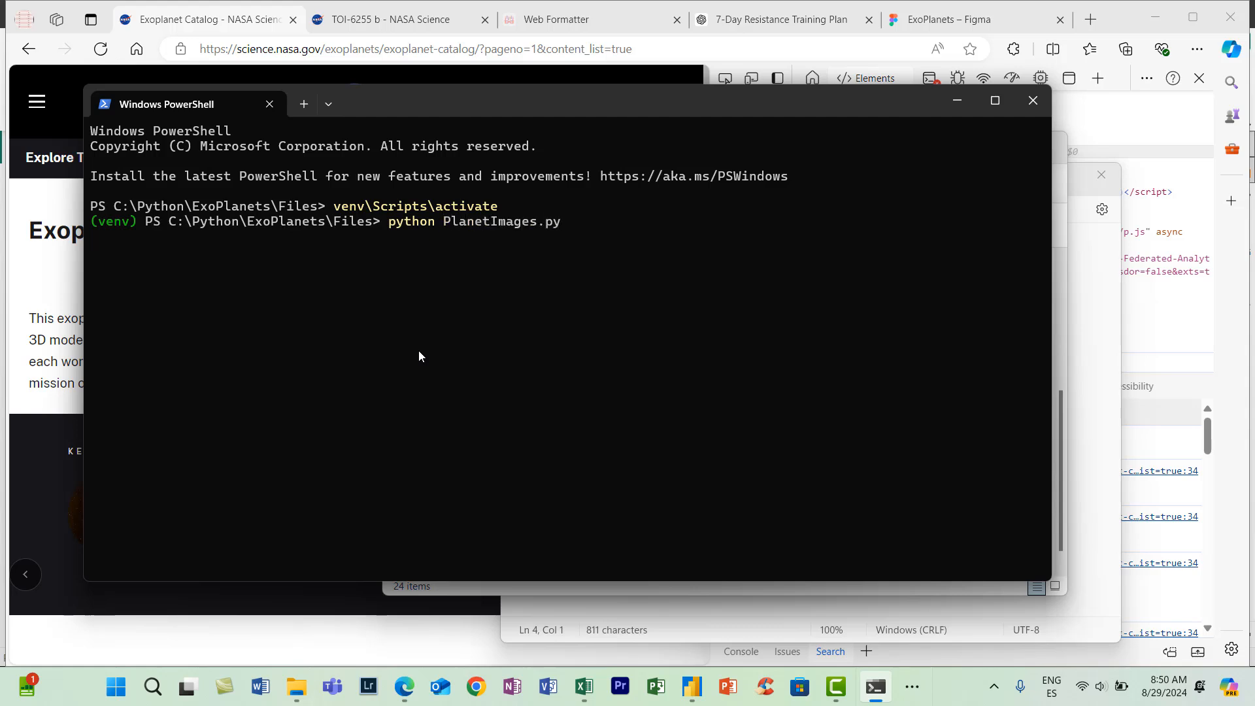
key(Return)
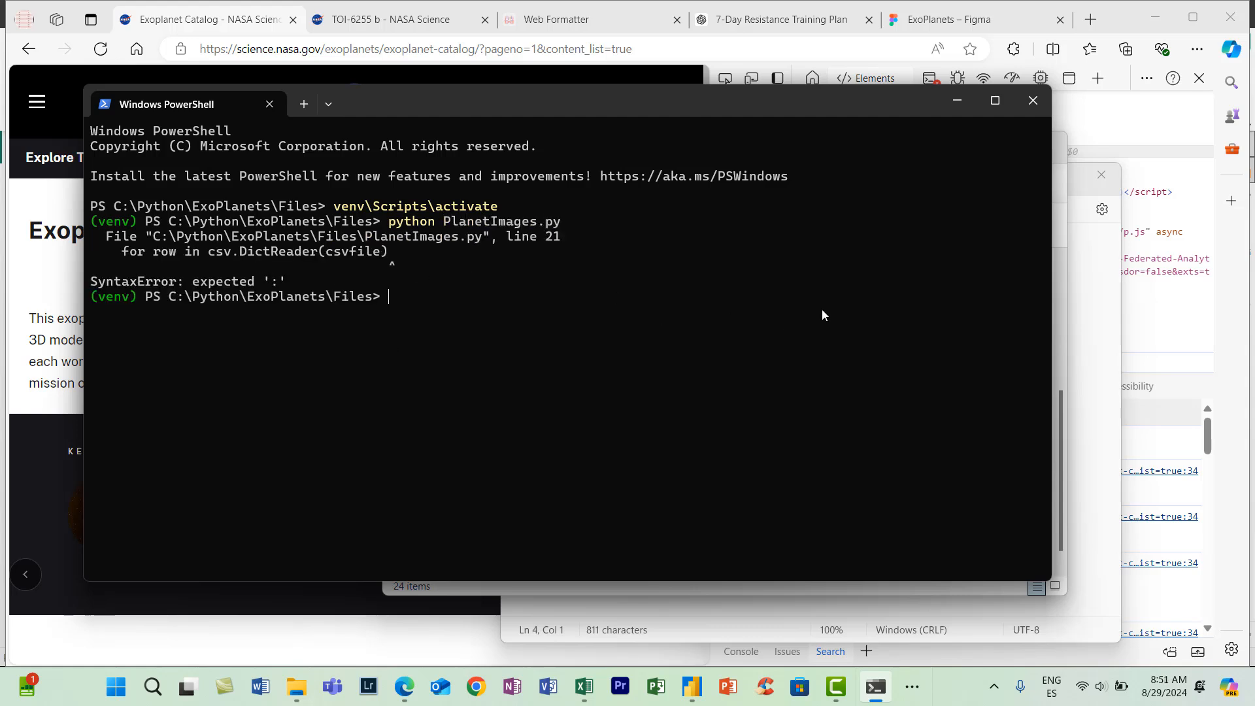
- Save the script with a colon added at the end of the for row in csv.DictReader(csvfile) line, and rerun python PlanetImages.py
click(1090, 503)
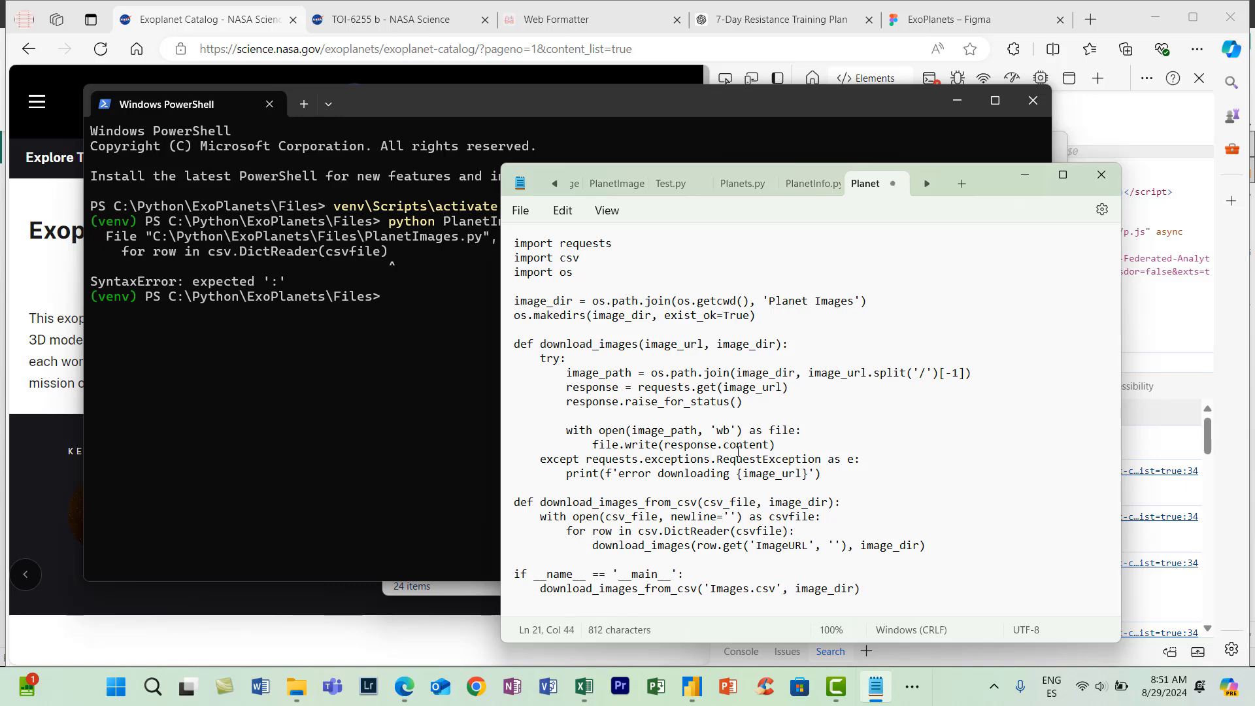
click(521, 211)
click(527, 320)
click(298, 251)
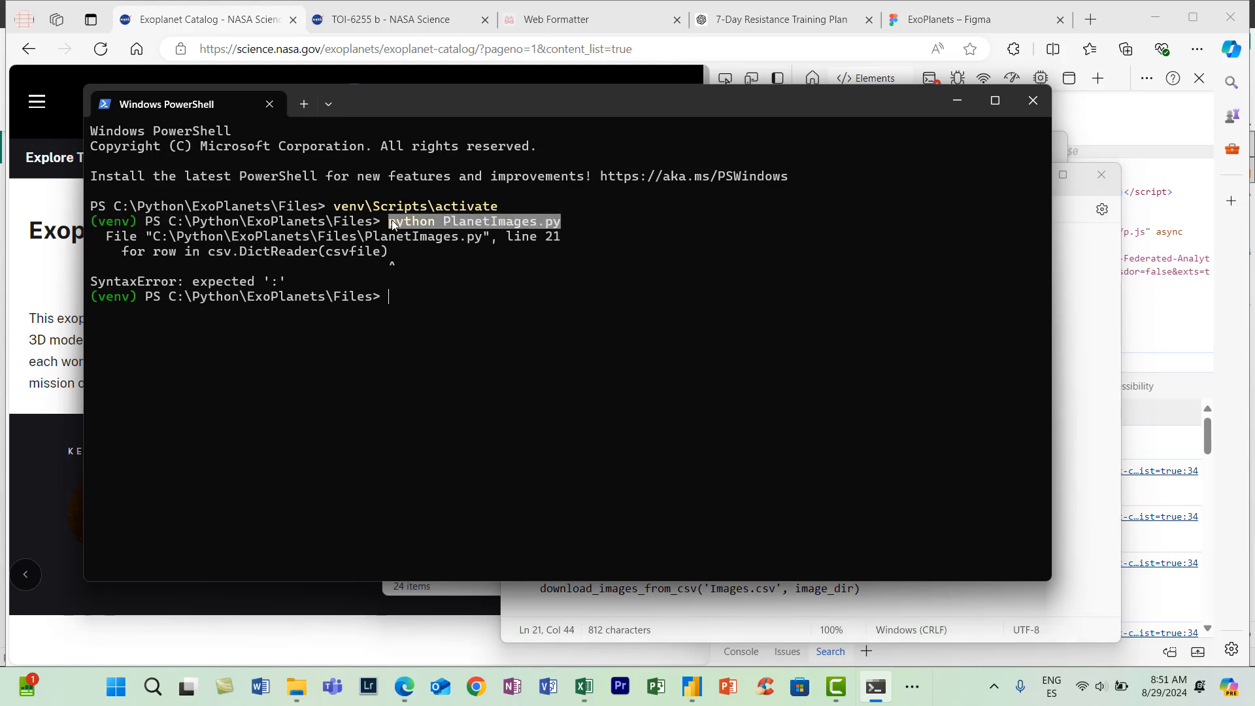
key(Up)
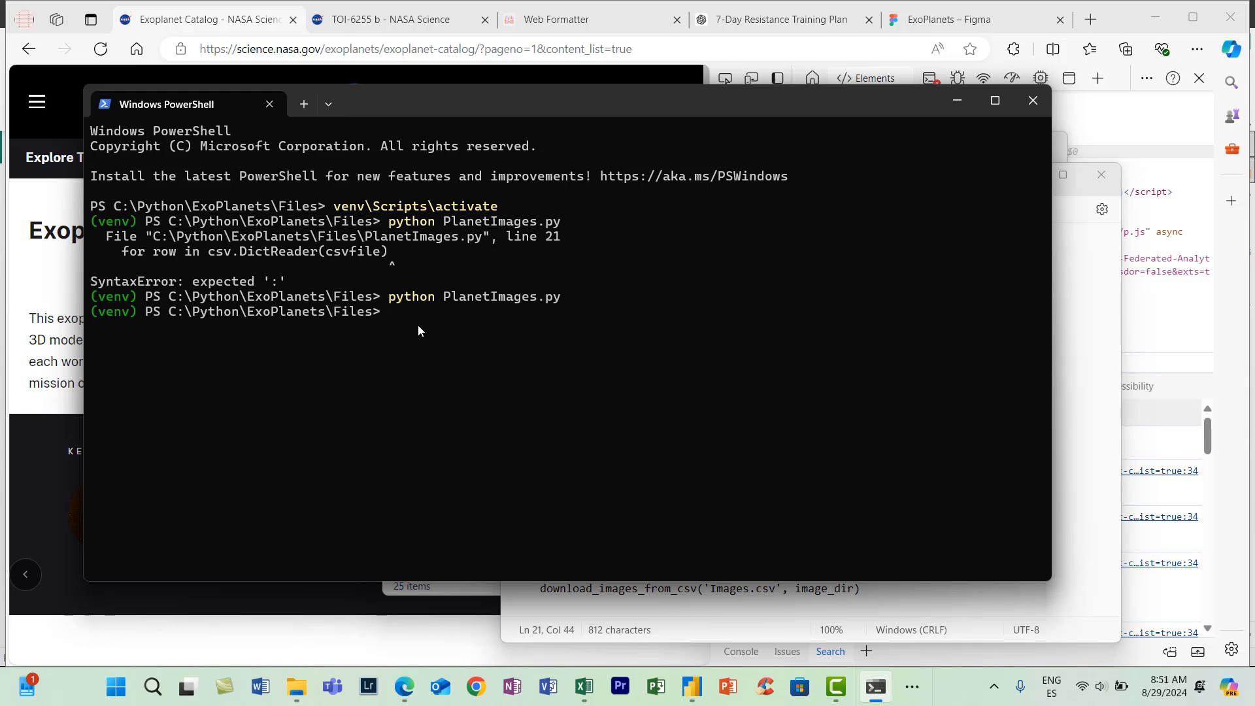
- Open the Planet Images folder inside the Files folder in File Explorer and look through the downloaded planet images
click(297, 688)
scroll(589, 458, up, 4)
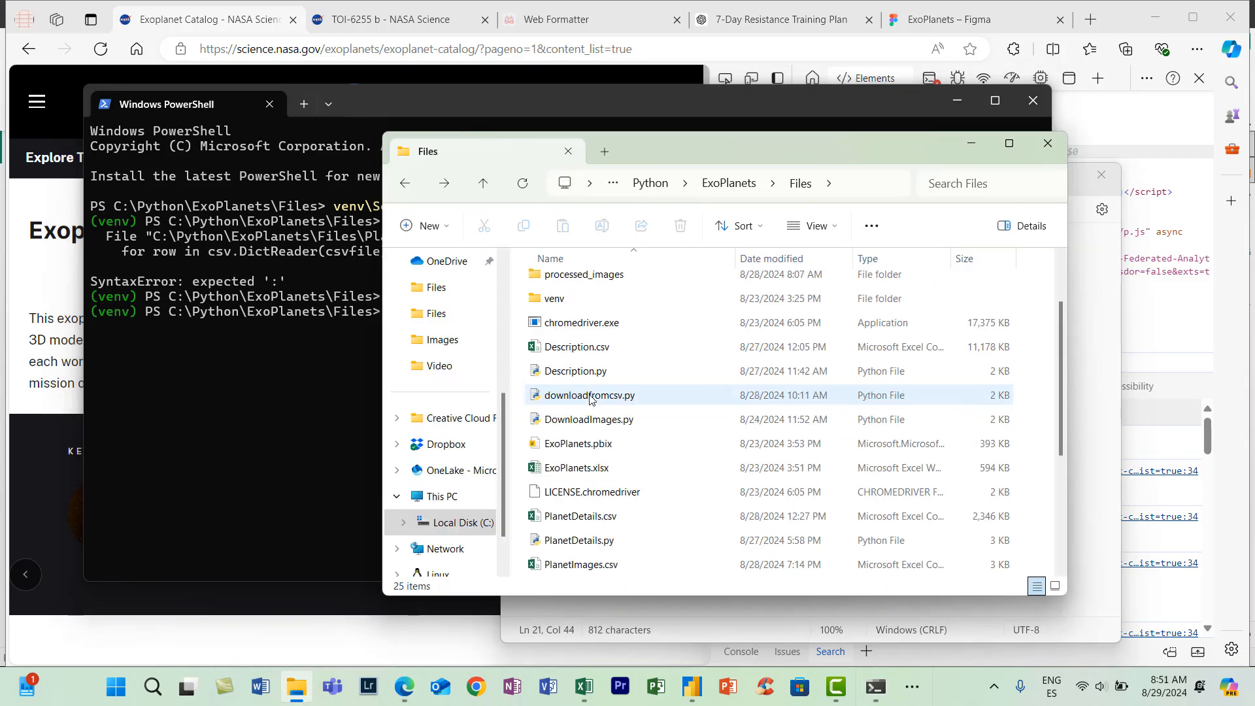
scroll(611, 370, down, 3)
scroll(611, 347, up, 3)
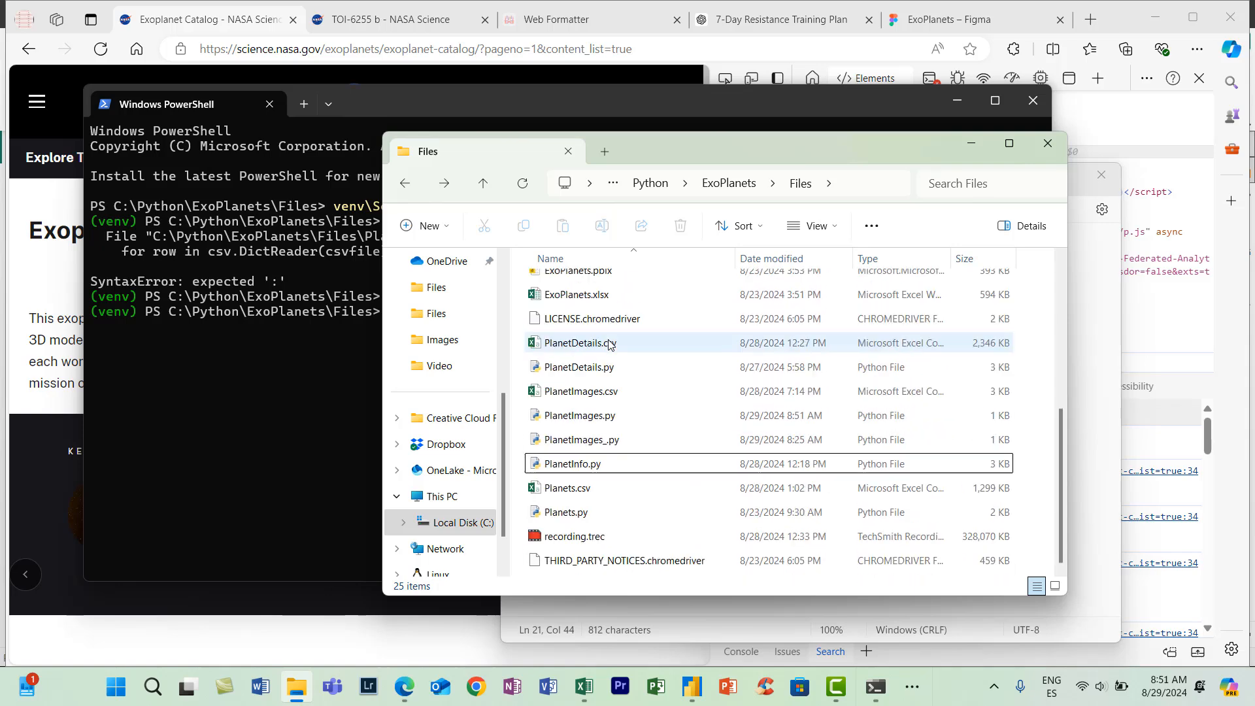
mouse_move(608, 340)
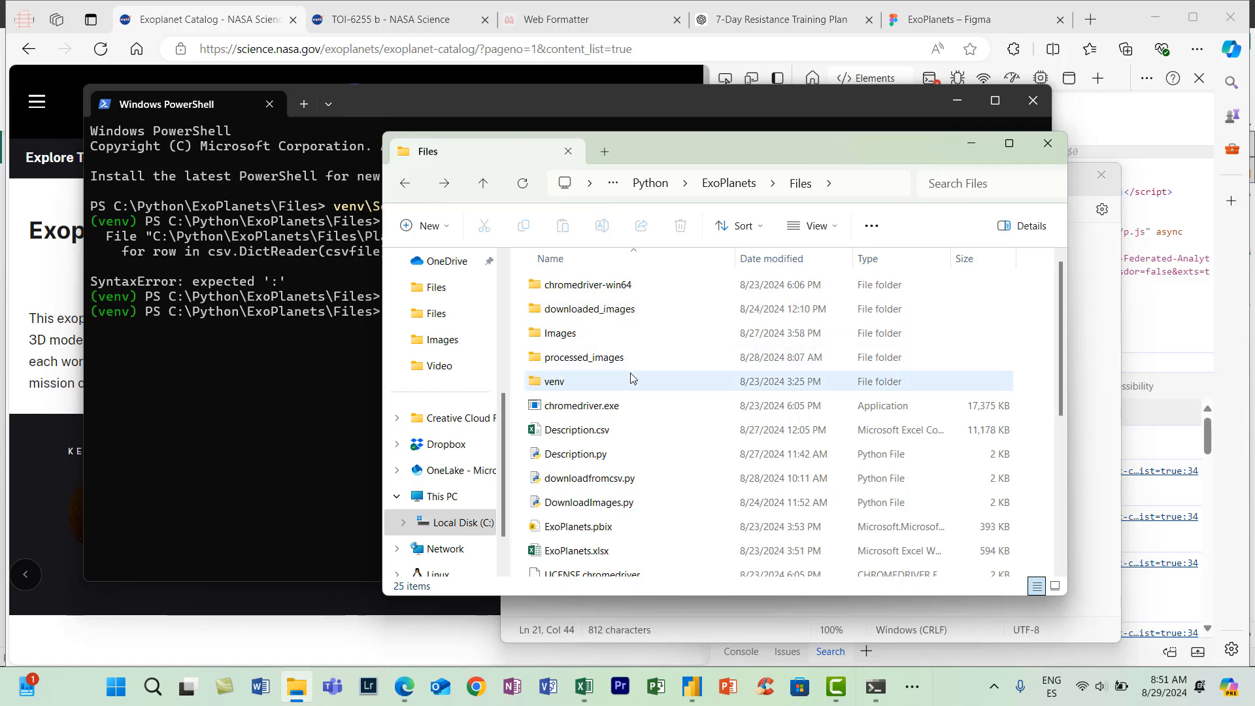
drag(694, 156, 668, 198)
scroll(555, 603, down, 4)
double_click(554, 603)
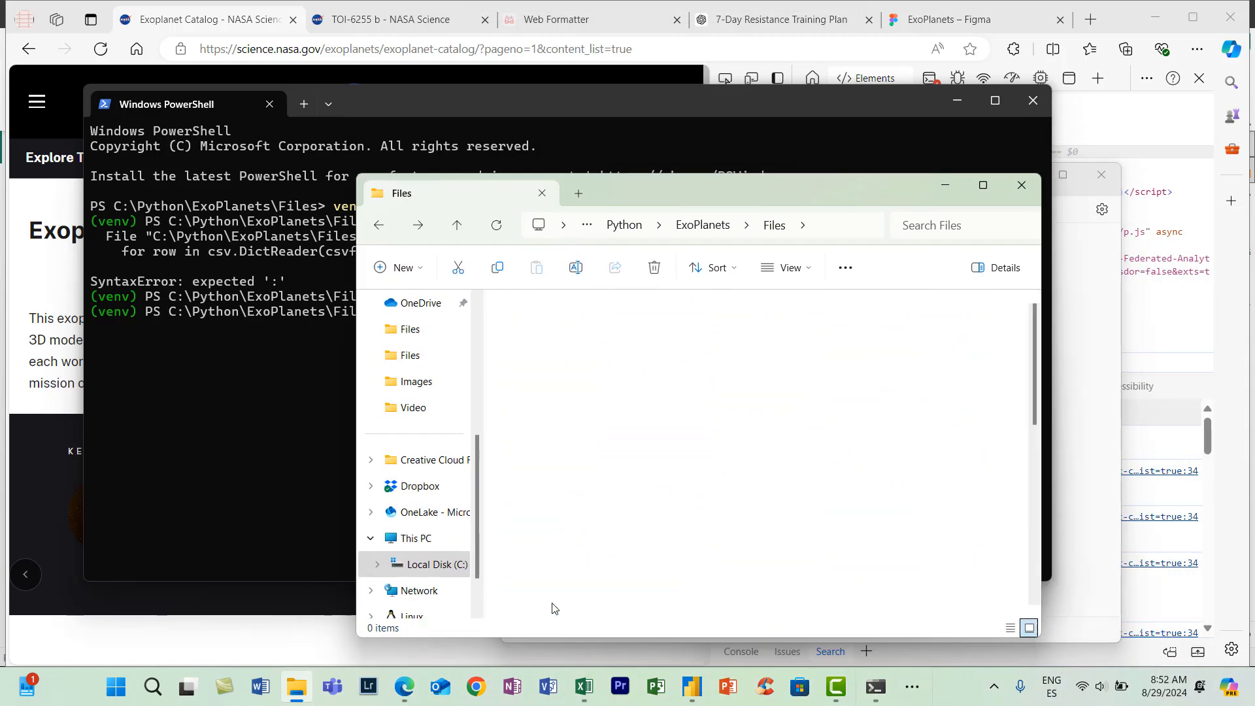
scroll(848, 436, down, 4)
scroll(849, 436, up, 2)
scroll(849, 436, up, 3)
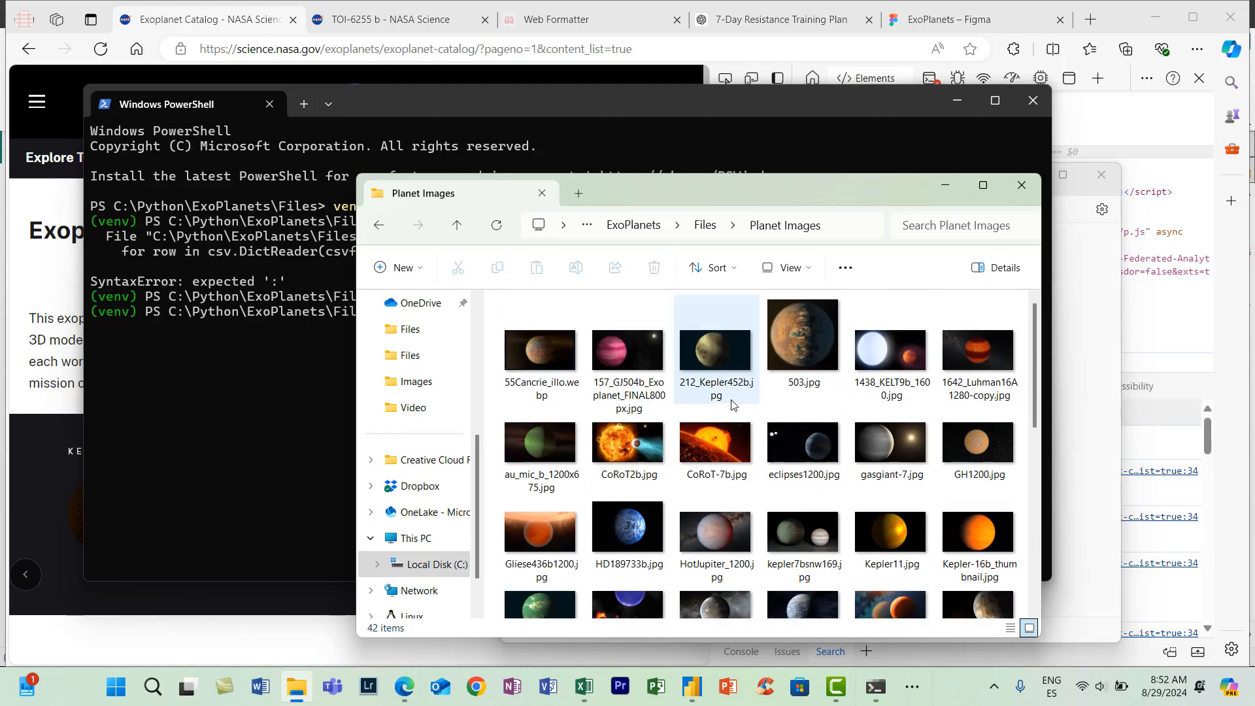
scroll(728, 404, down, 5)
scroll(729, 404, up, 5)
scroll(730, 443, down, 2)
scroll(729, 442, down, 2)
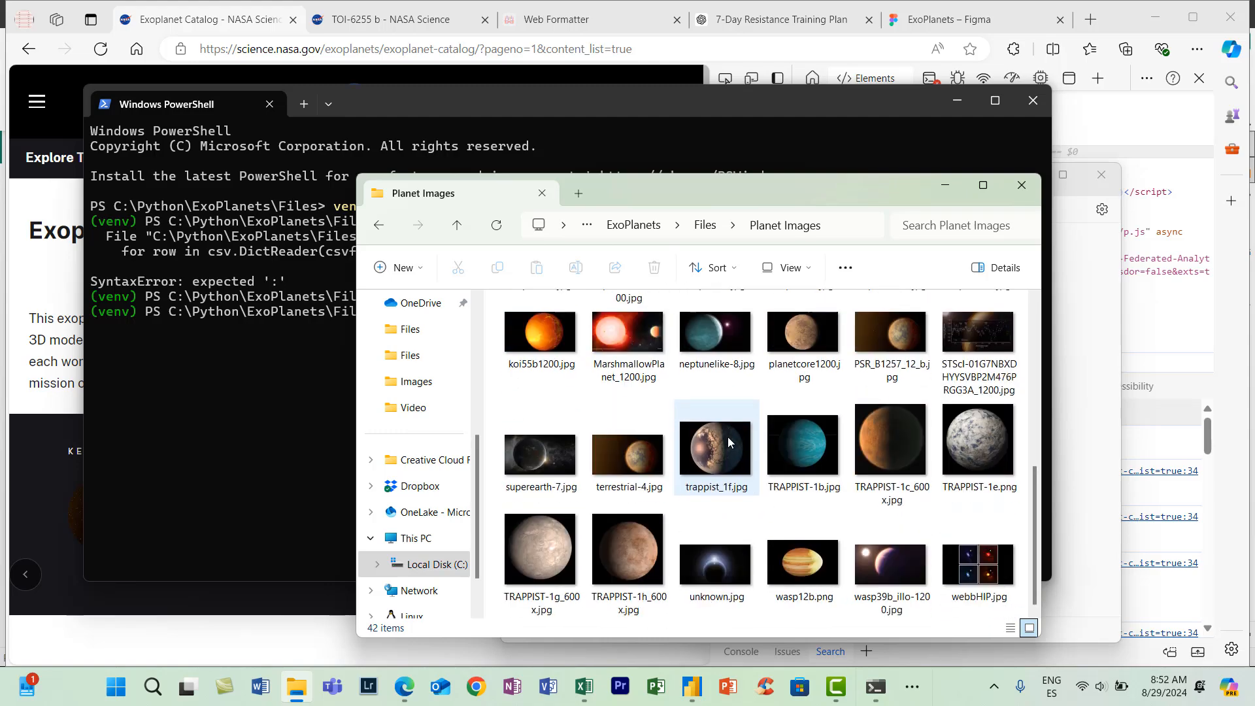
click(914, 694)
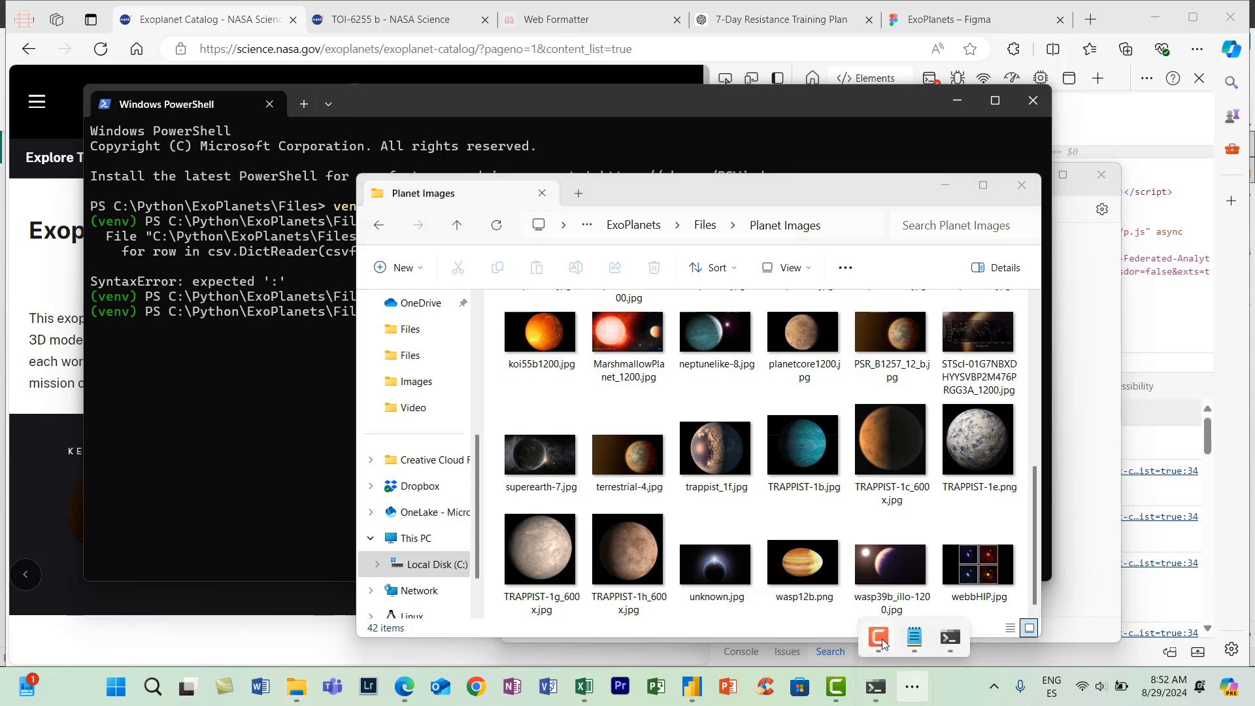
scroll(728, 451, up, 6)
scroll(728, 451, up, 2)
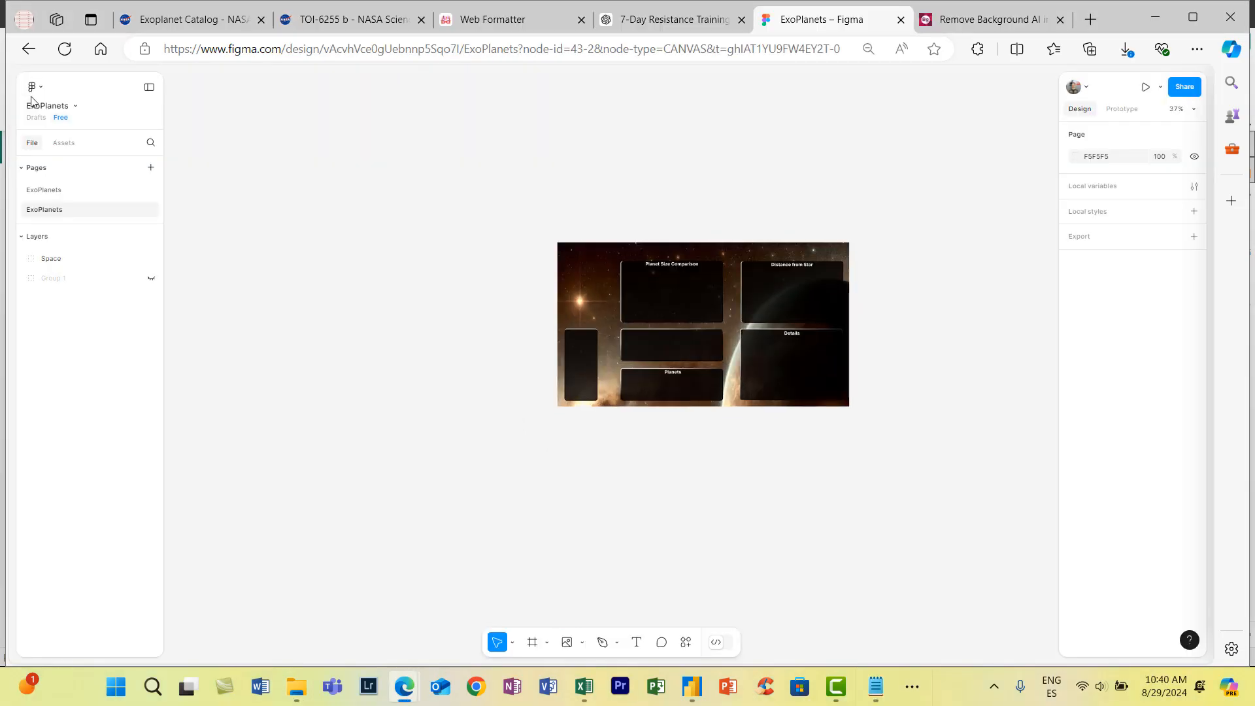
click(32, 86)
mouse_move(98, 163)
click(200, 234)
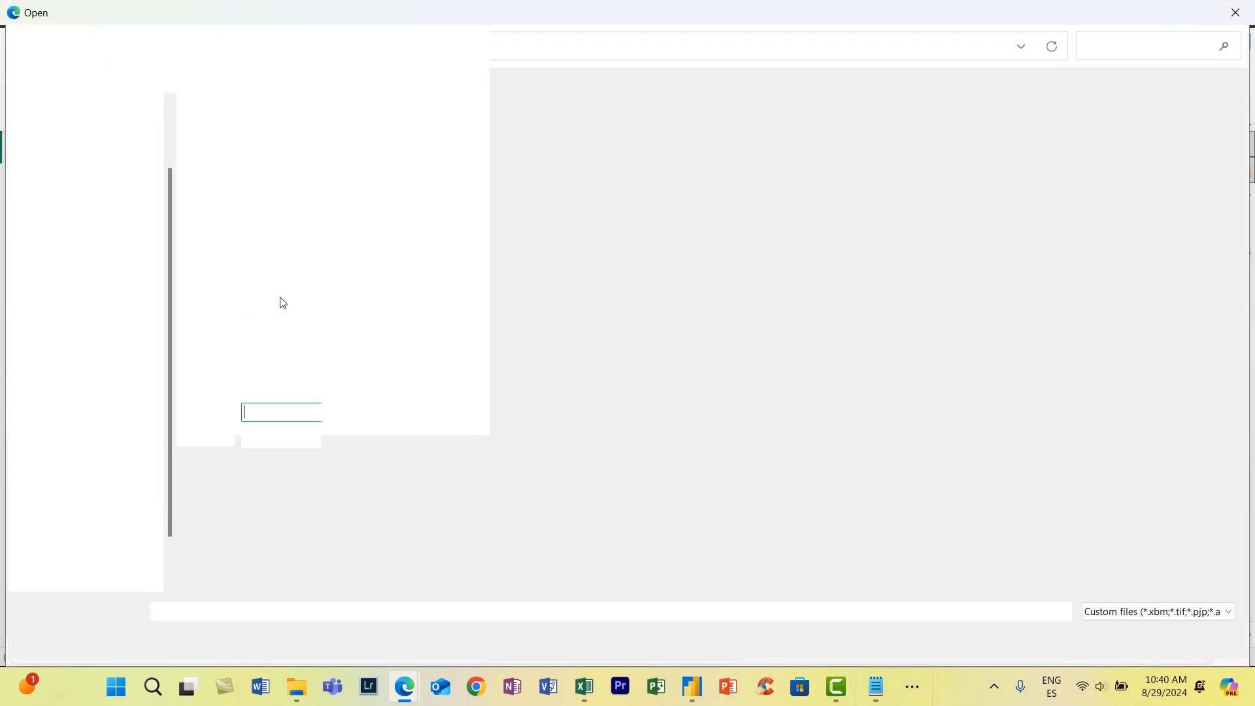
click(401, 46)
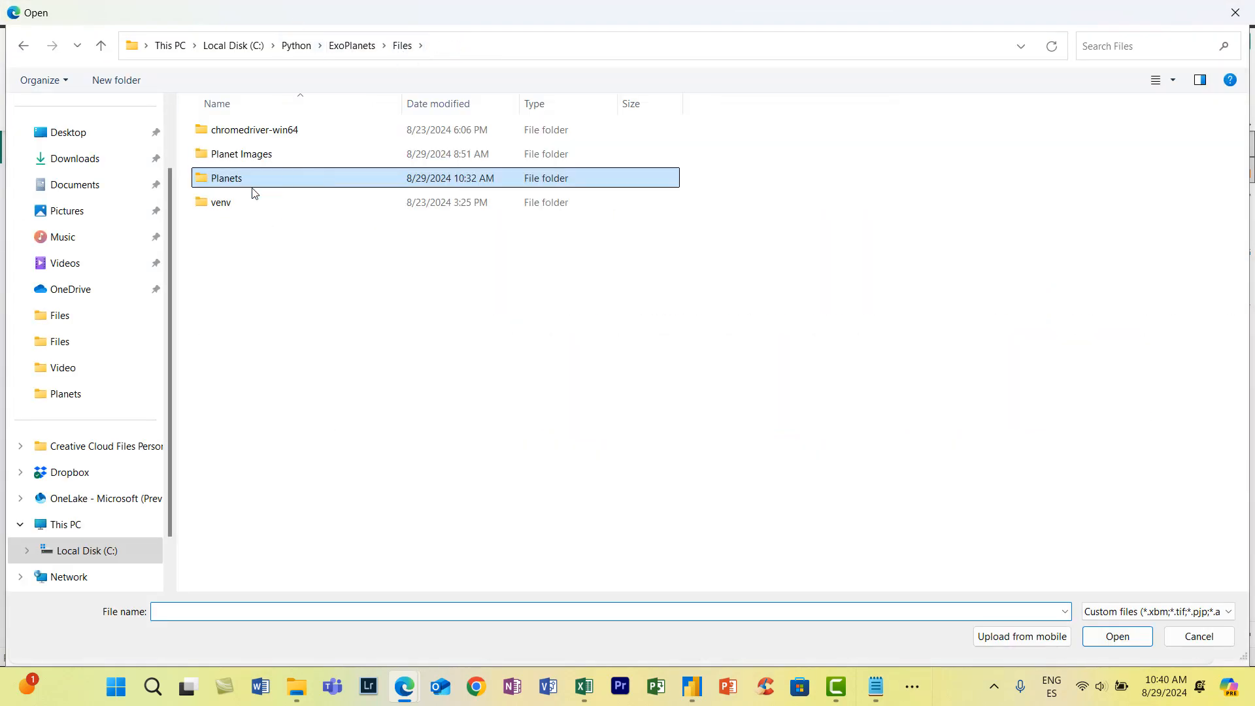
click(1235, 13)
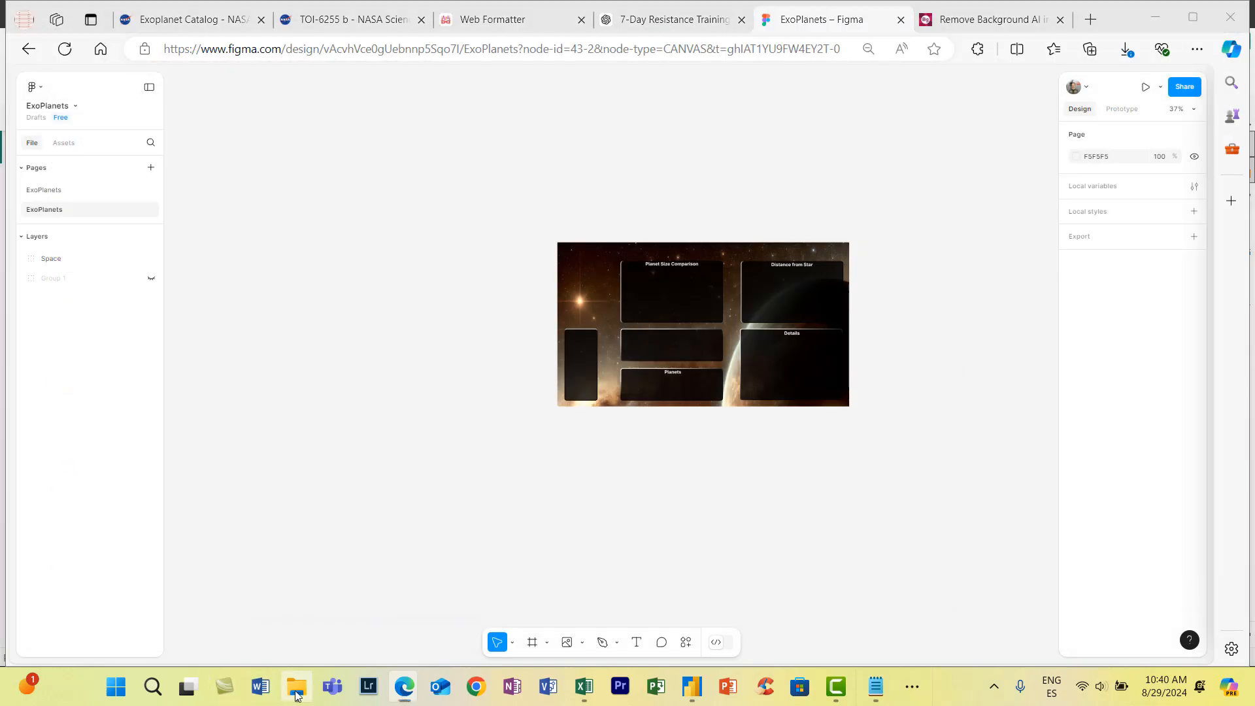
- Import all images from the Planet Images folder under Challenges > Planets into the ExoPlanets Figma page and place them below the dashboard background
click(296, 686)
click(277, 157)
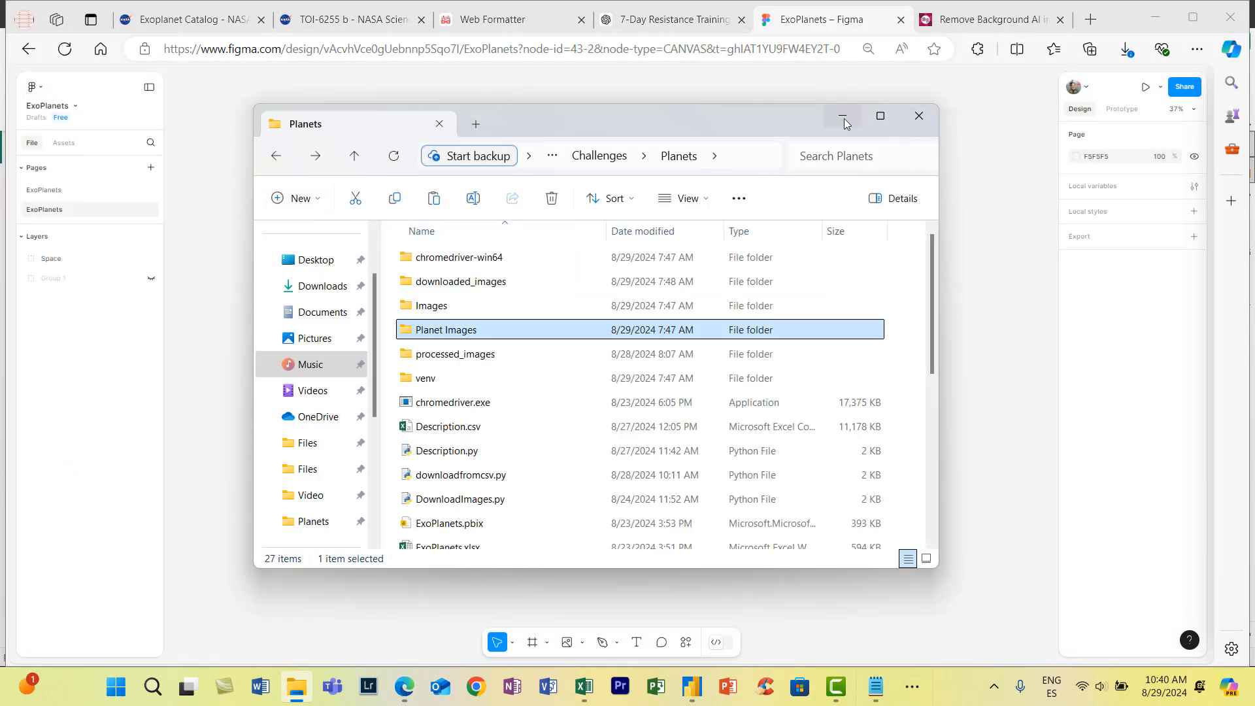
double_click(475, 335)
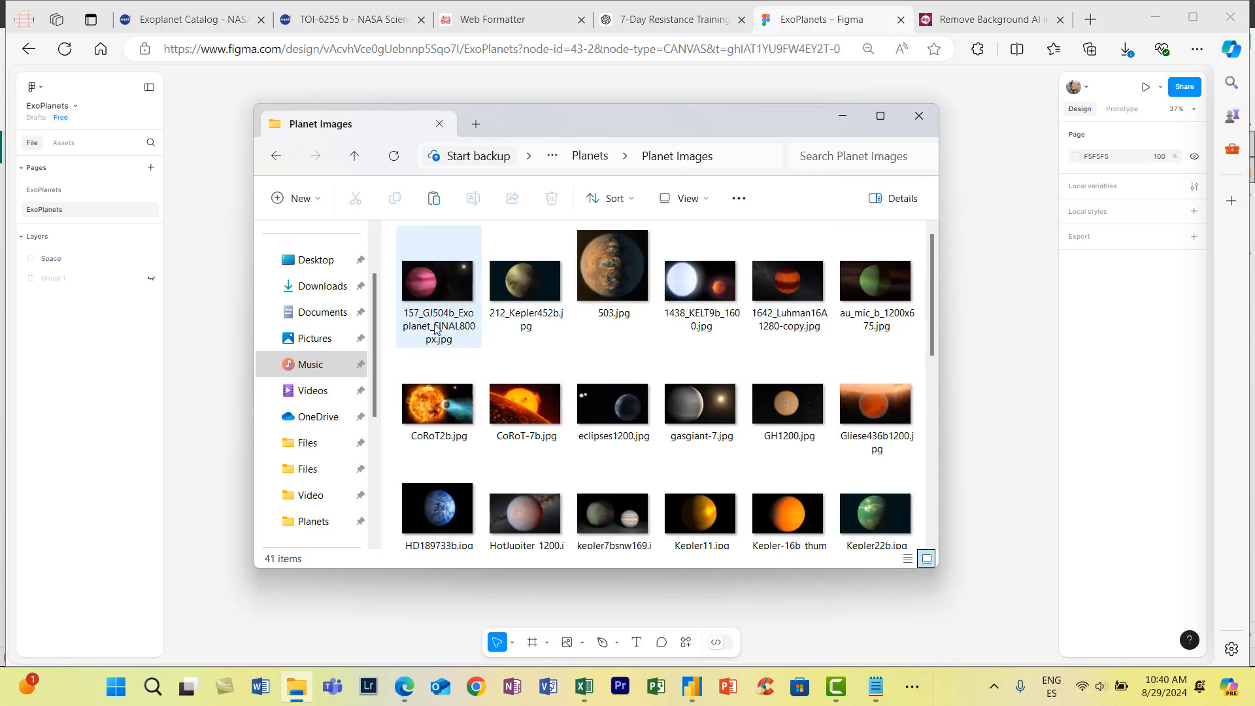
key(ctrl+a)
scroll(619, 390, down, 5)
drag(618, 389, 406, 505)
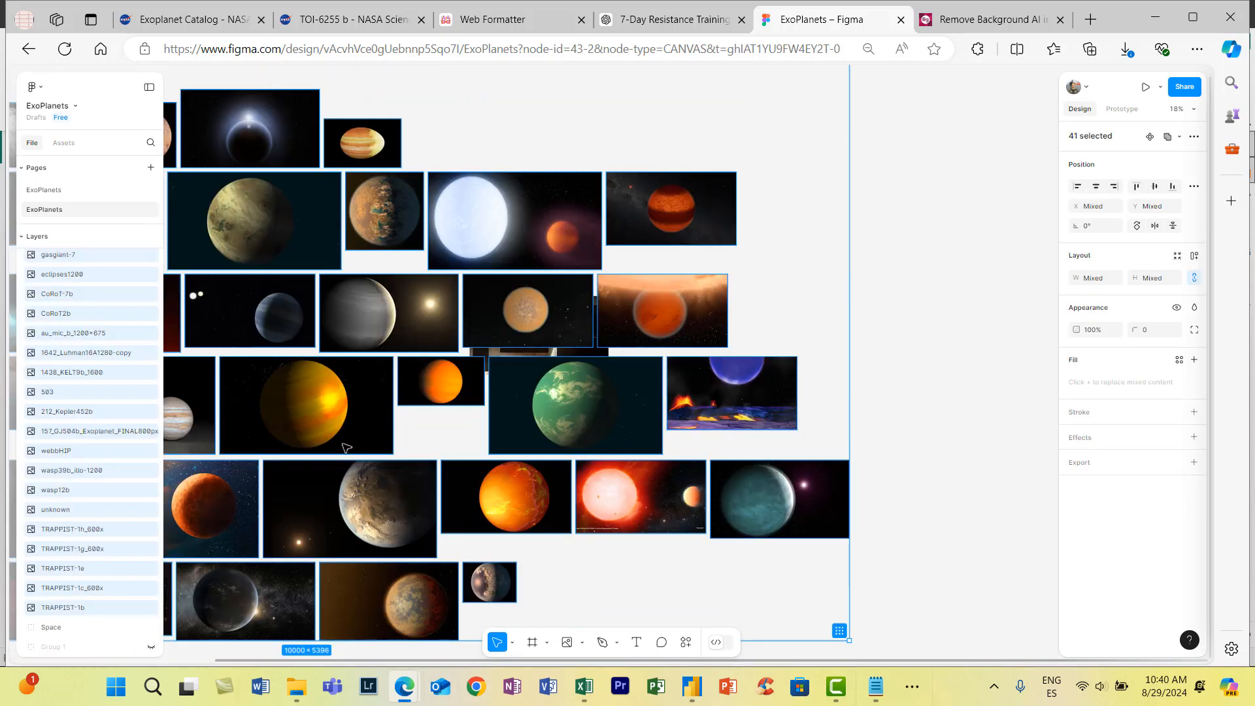
drag(444, 530, 594, 540)
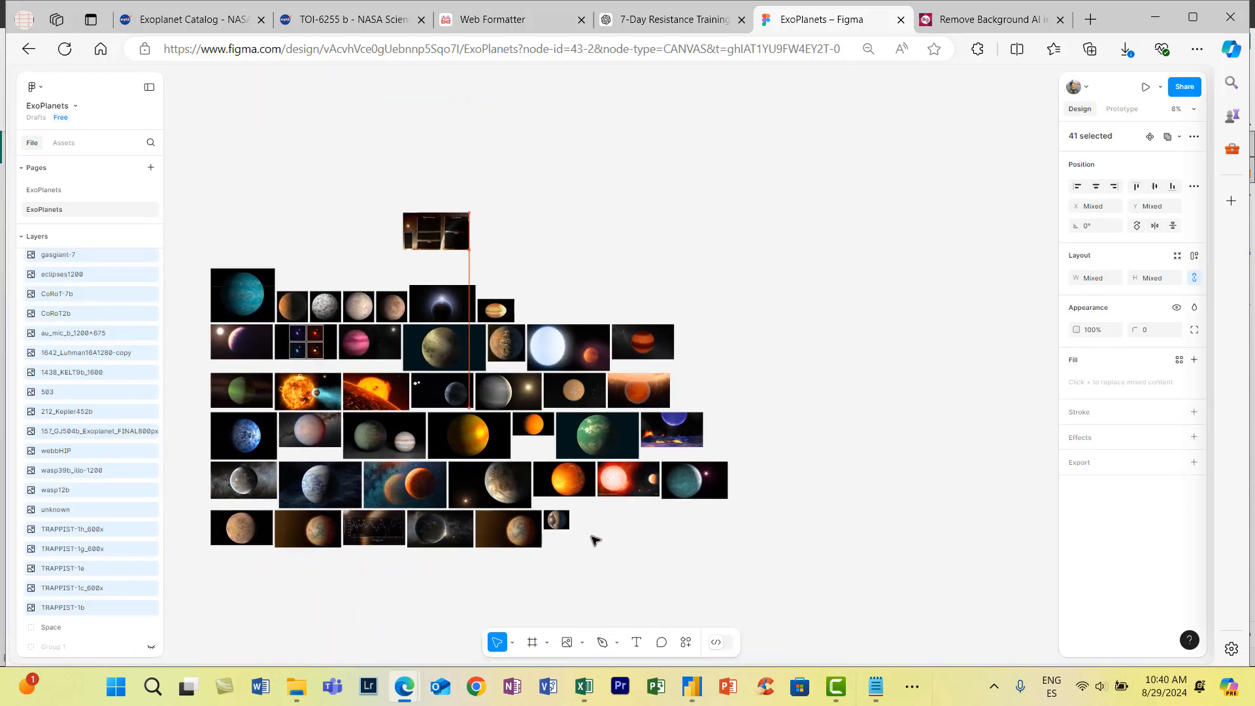
click(665, 520)
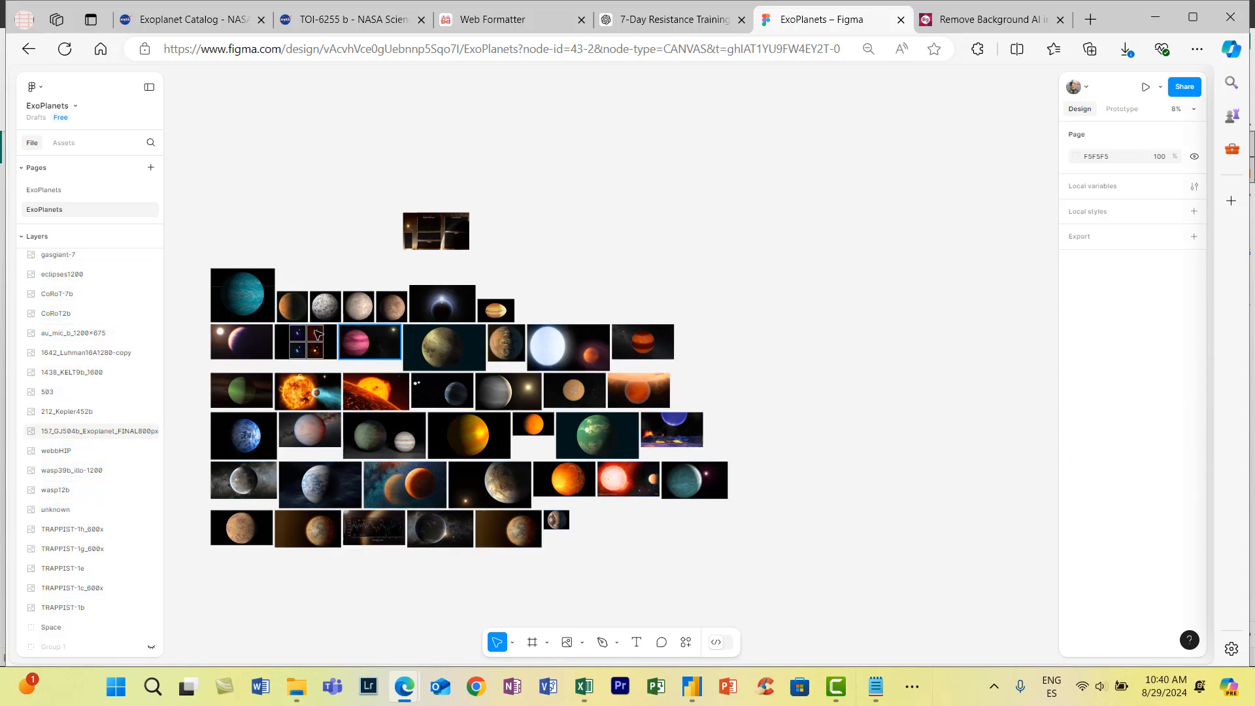
- Crop the fill of the TRAPPIST-1b image closely around the blue planet, to about 926 × 888
click(268, 304)
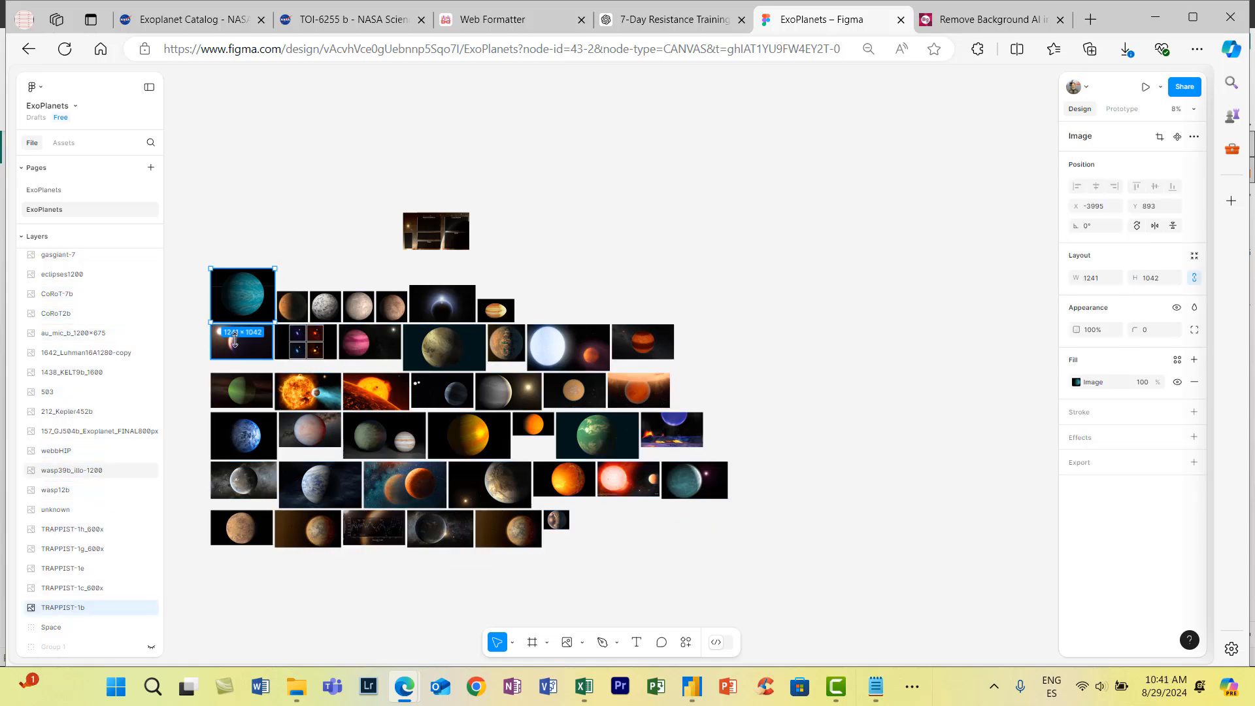
scroll(262, 346, up, 5)
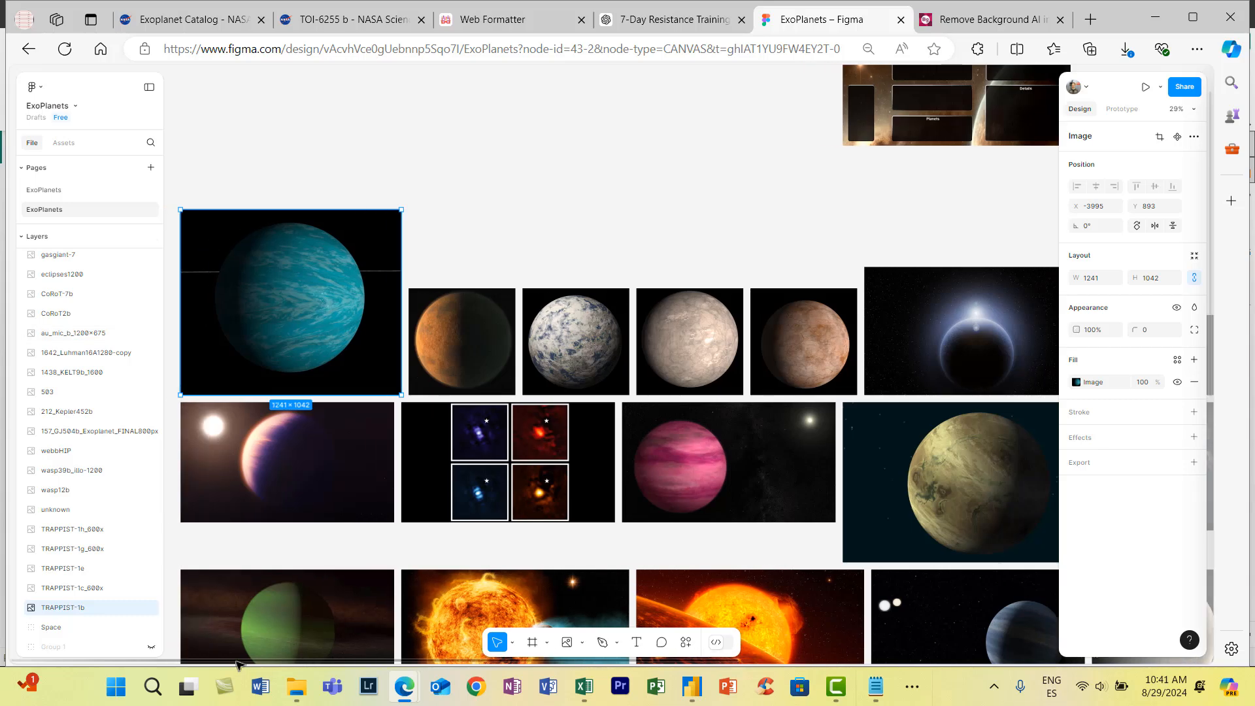
scroll(474, 397, down, 2)
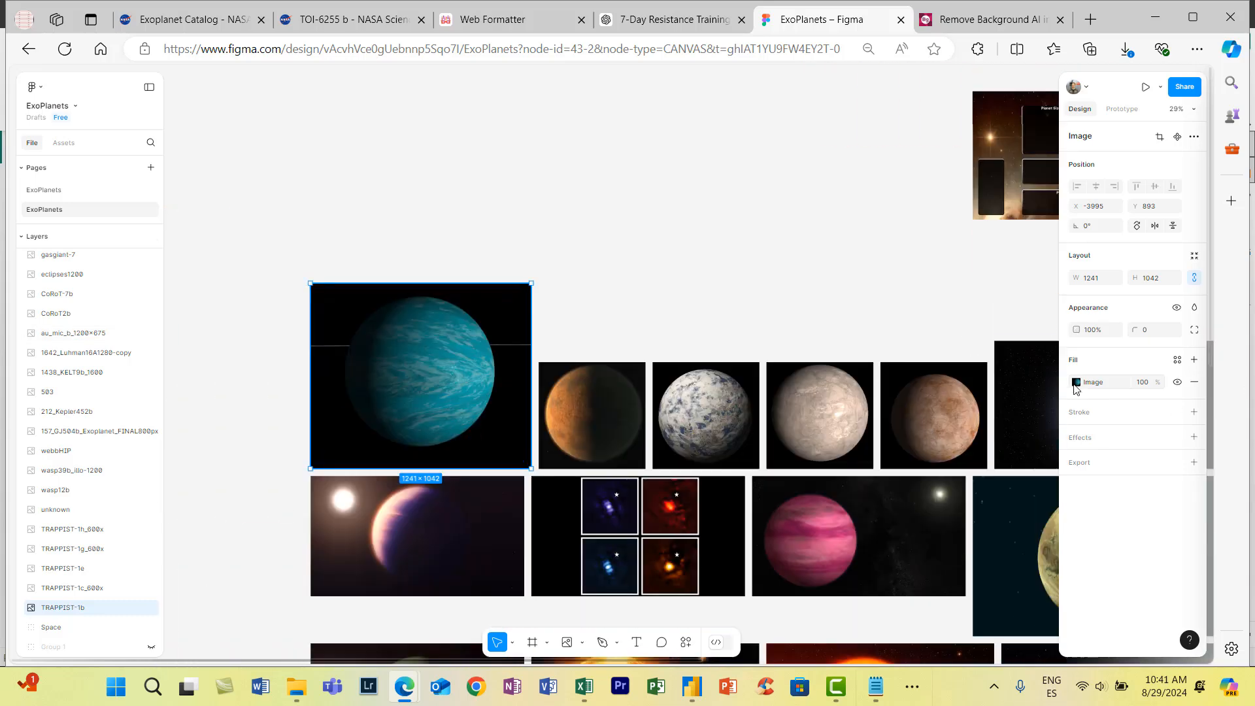
click(1075, 382)
click(944, 398)
click(942, 426)
drag(531, 381, 499, 381)
drag(408, 288, 407, 296)
drag(312, 384, 336, 385)
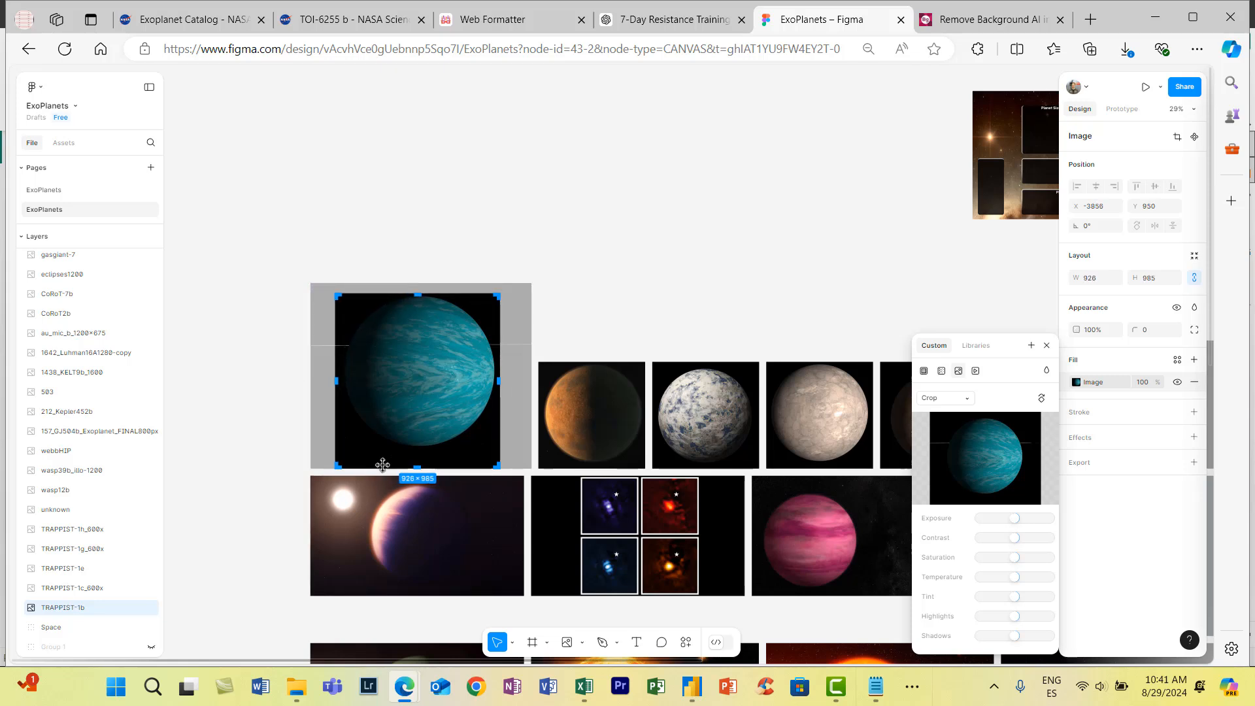
drag(434, 469, 435, 448)
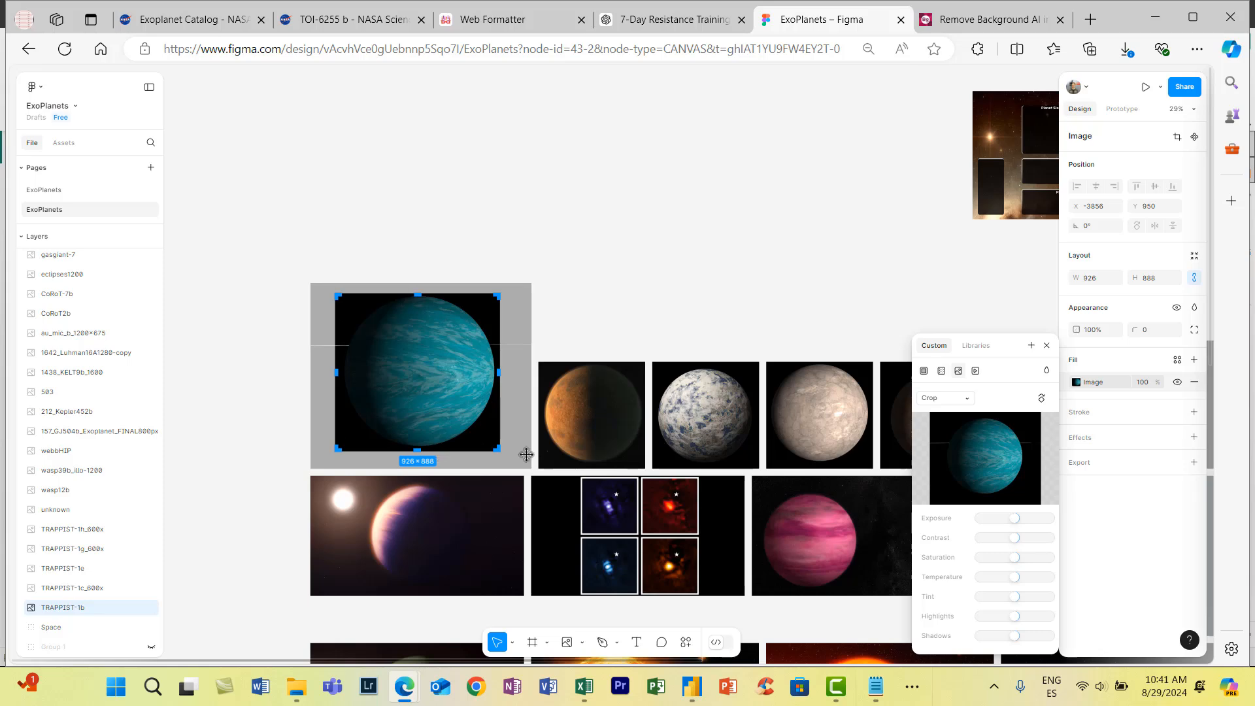
- Crop the fill of the TRAPPIST-1c image closely around the orange planet and place it beside the blue TRAPPIST-1b planet
click(604, 417)
scroll(620, 452, up, 5)
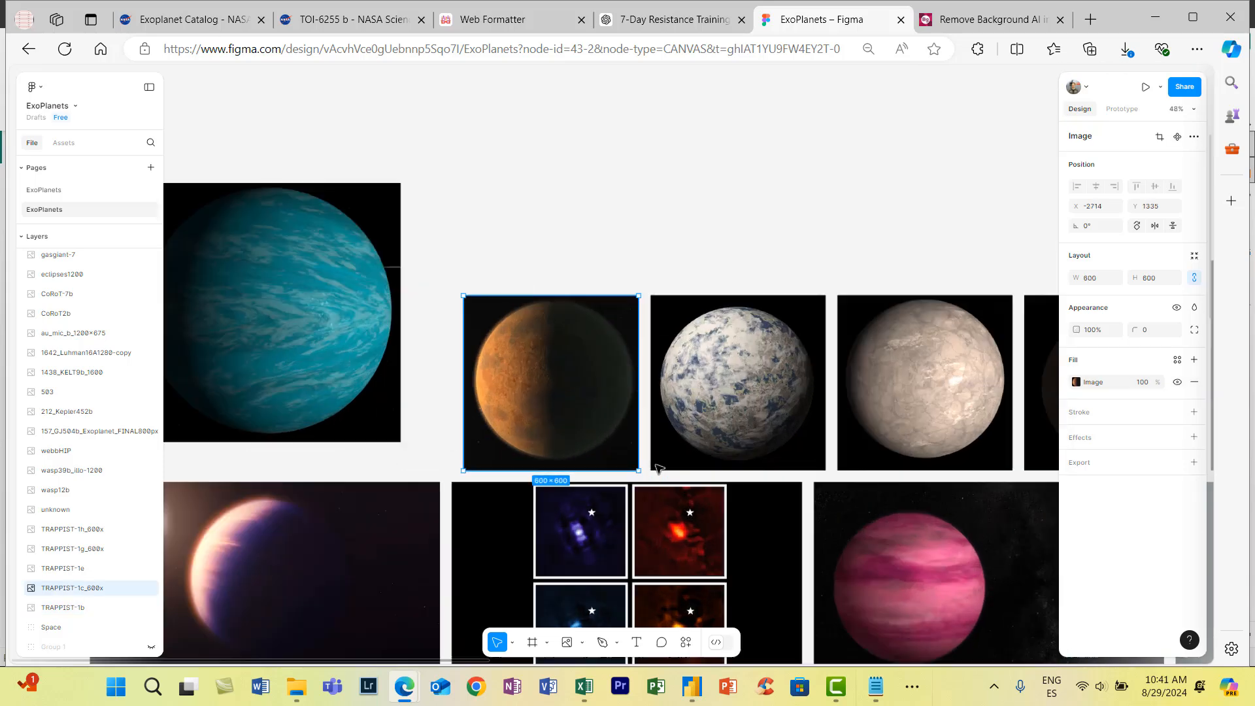
click(1077, 386)
click(945, 398)
click(941, 428)
drag(528, 468, 528, 460)
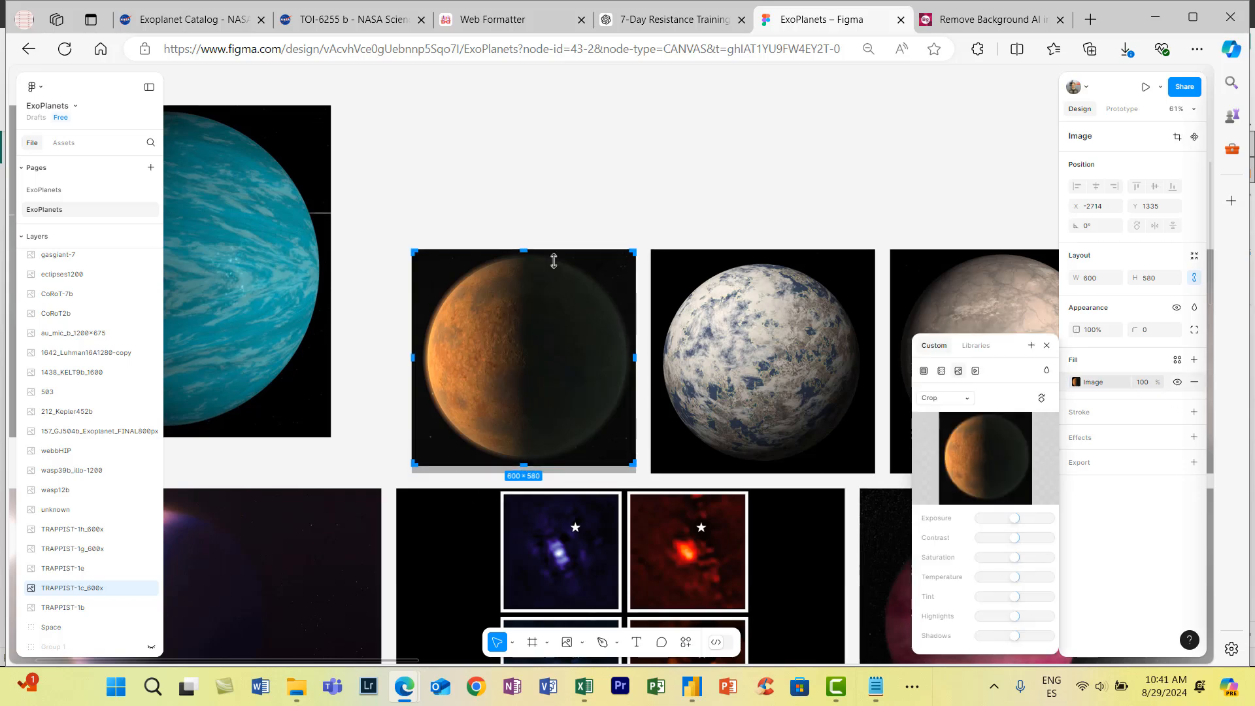
drag(413, 359, 421, 308)
- Crop the fill of the TRAPPIST-1e image around its planet to about 566 × 556 and place it beside TRAPPIST-1c
click(712, 379)
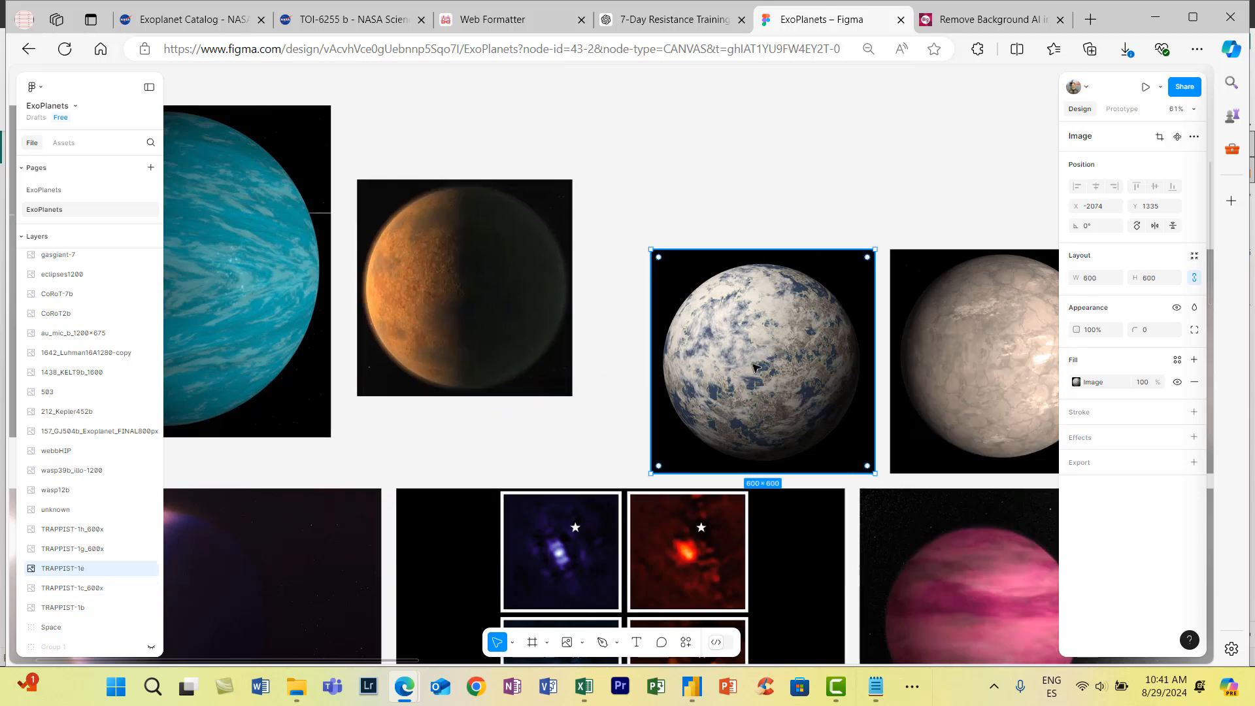
click(1077, 383)
click(942, 398)
click(946, 428)
drag(651, 362, 657, 362)
drag(875, 361, 869, 361)
drag(774, 249, 774, 260)
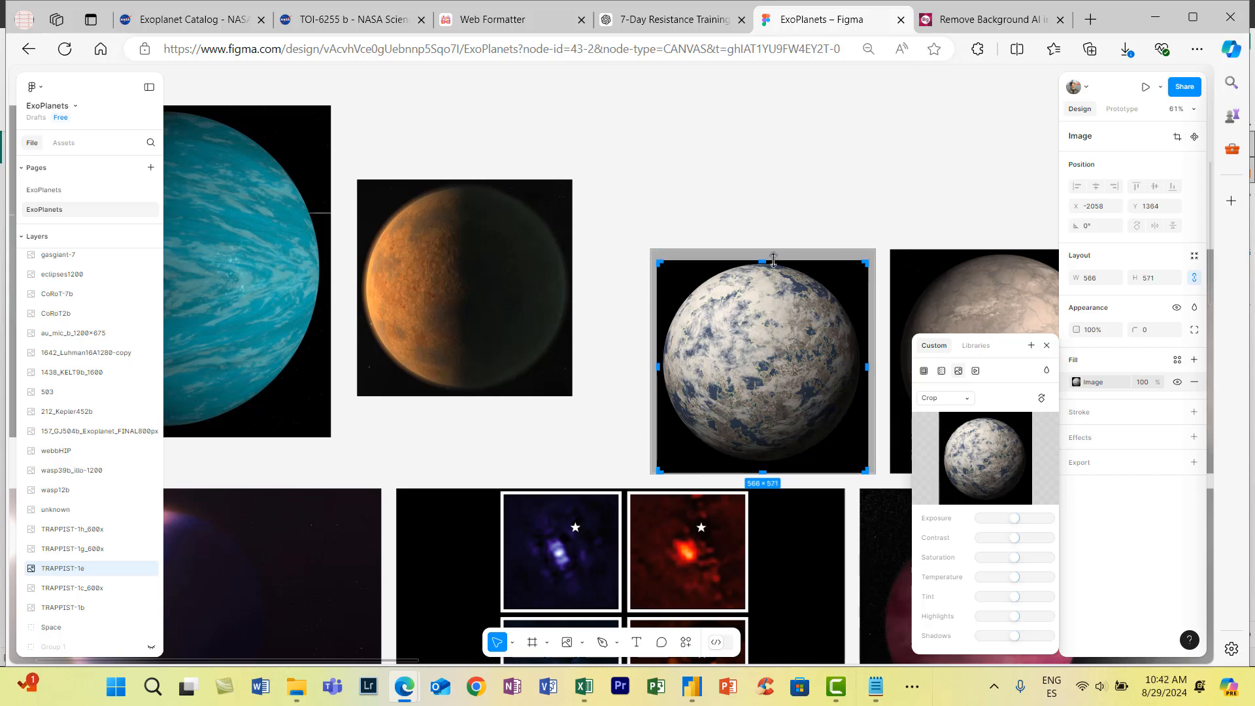
key(Return)
drag(803, 432, 736, 351)
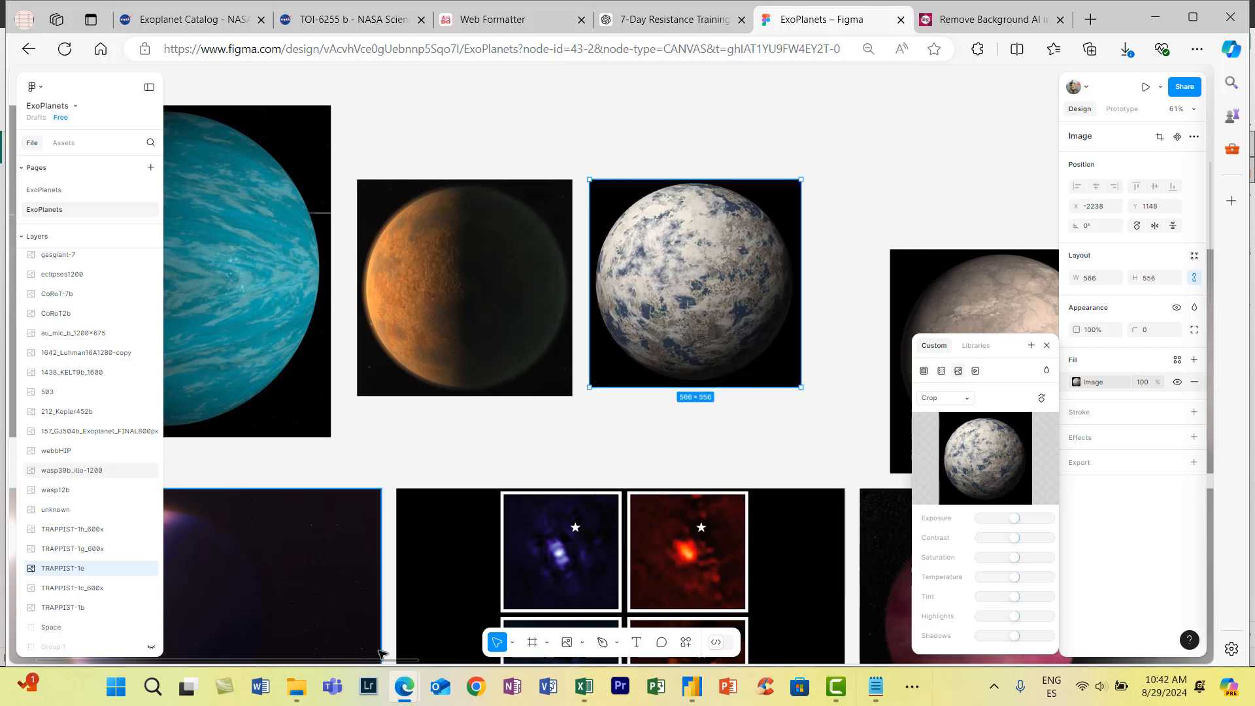
- Crop the fill of the TRAPPIST-1g image around its planet to about 576 × 572 and place it beside TRAPPIST-1e
drag(383, 660, 515, 660)
click(635, 340)
click(1077, 383)
click(956, 400)
click(946, 428)
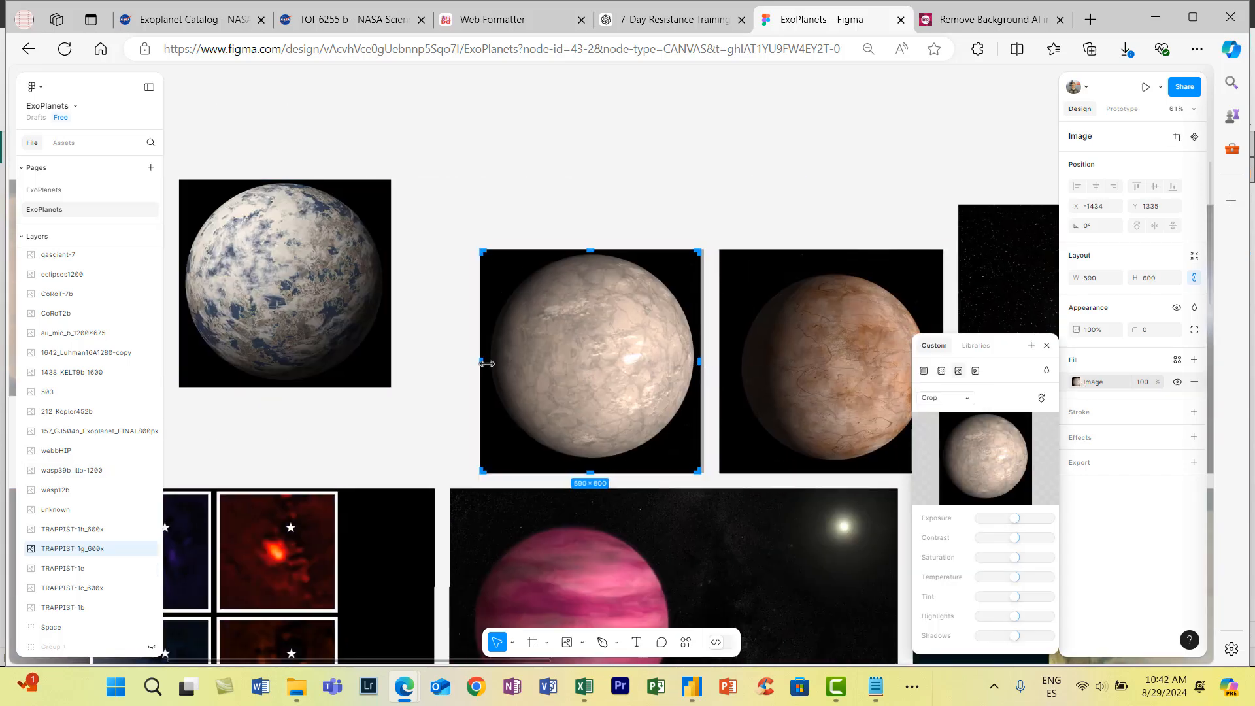
key(Return)
drag(622, 359, 546, 285)
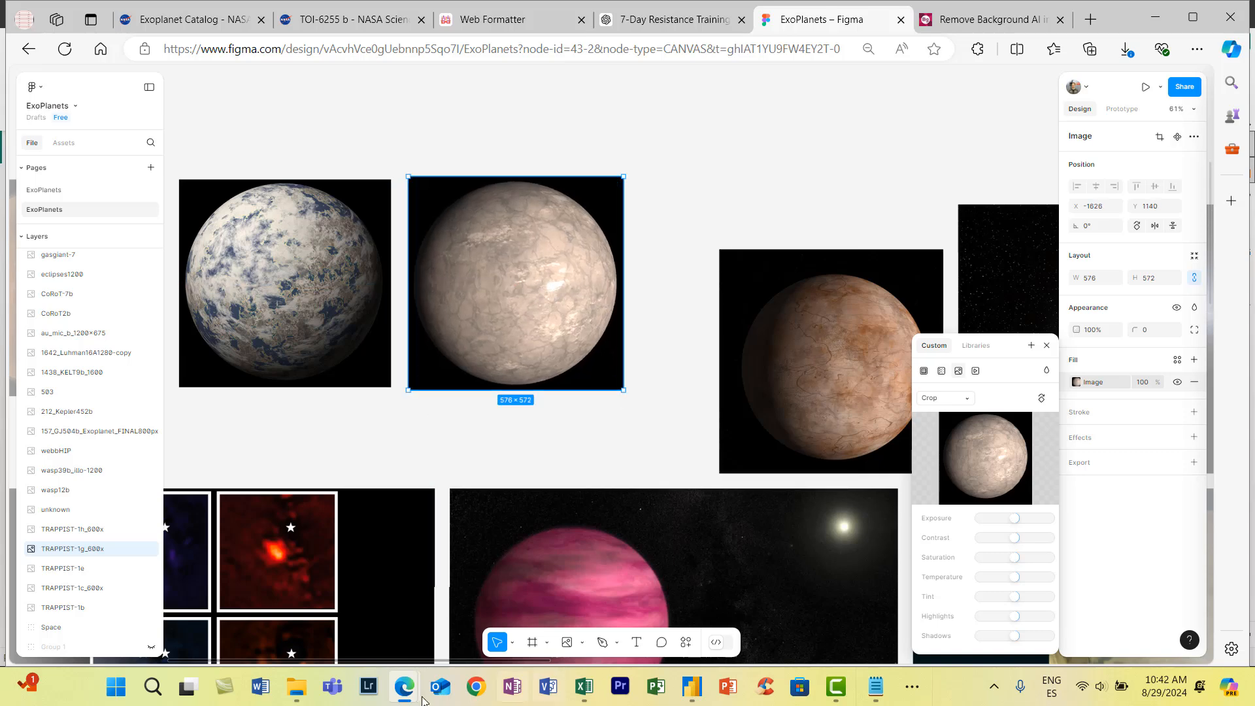
- Set the fill of the TRAPPIST-1h image to Crop for trimming it around the reddish planet
drag(425, 660, 488, 660)
click(642, 396)
click(1077, 383)
click(971, 399)
click(945, 428)
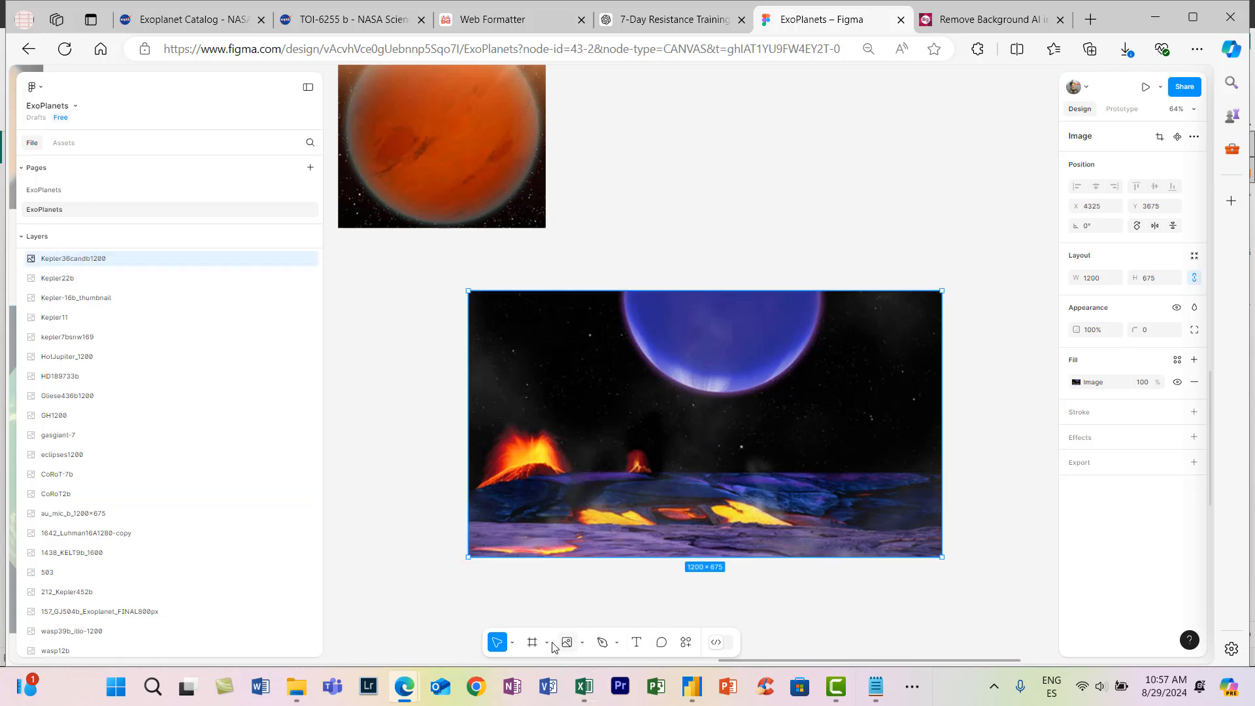
- Draw a circle of about 497 × 496 that matches the outline of the cut-off blue planet in the Kepler36candb1200 image
click(582, 644)
click(595, 570)
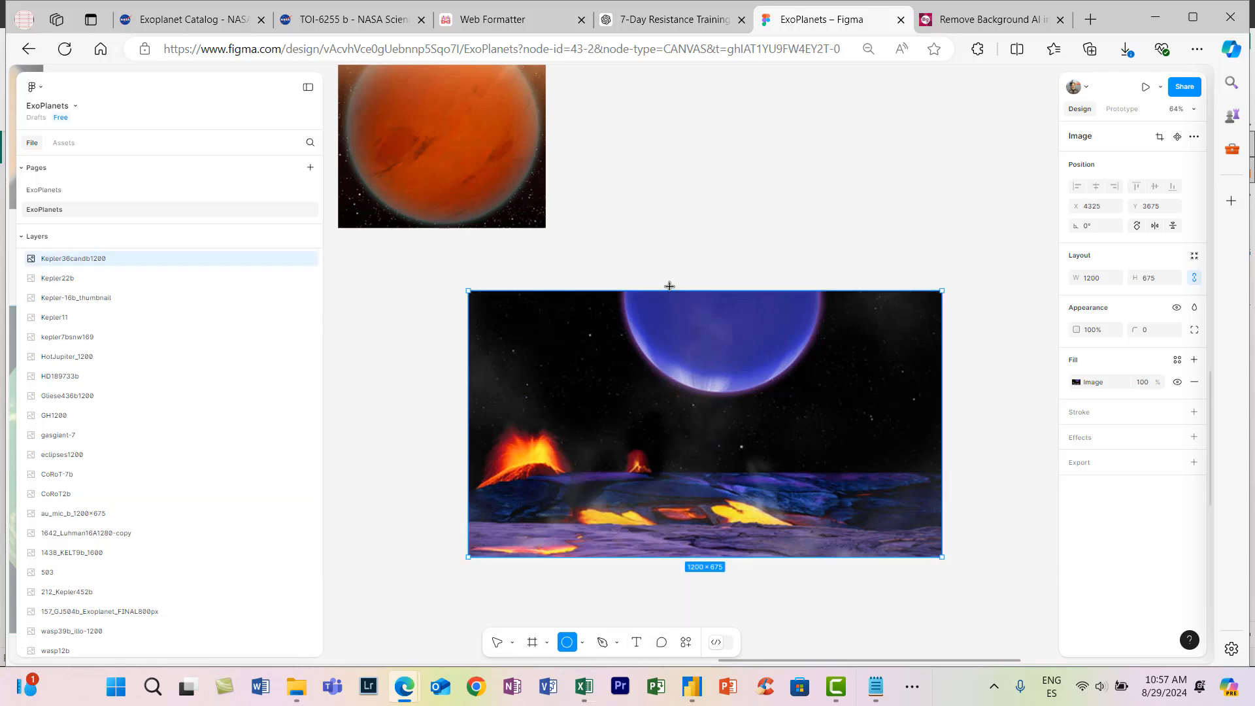
click(584, 644)
click(584, 644)
mouse_move(643, 291)
mouse_down()
mouse_move(750, 273)
mouse_move(787, 219)
mouse_move(791, 160)
mouse_move(840, 121)
mouse_up()
drag(796, 189, 779, 287)
drag(759, 393, 750, 368)
- Move the Ellipse 1 layer directly below the Kepler36candb1200 image layer
click(754, 513)
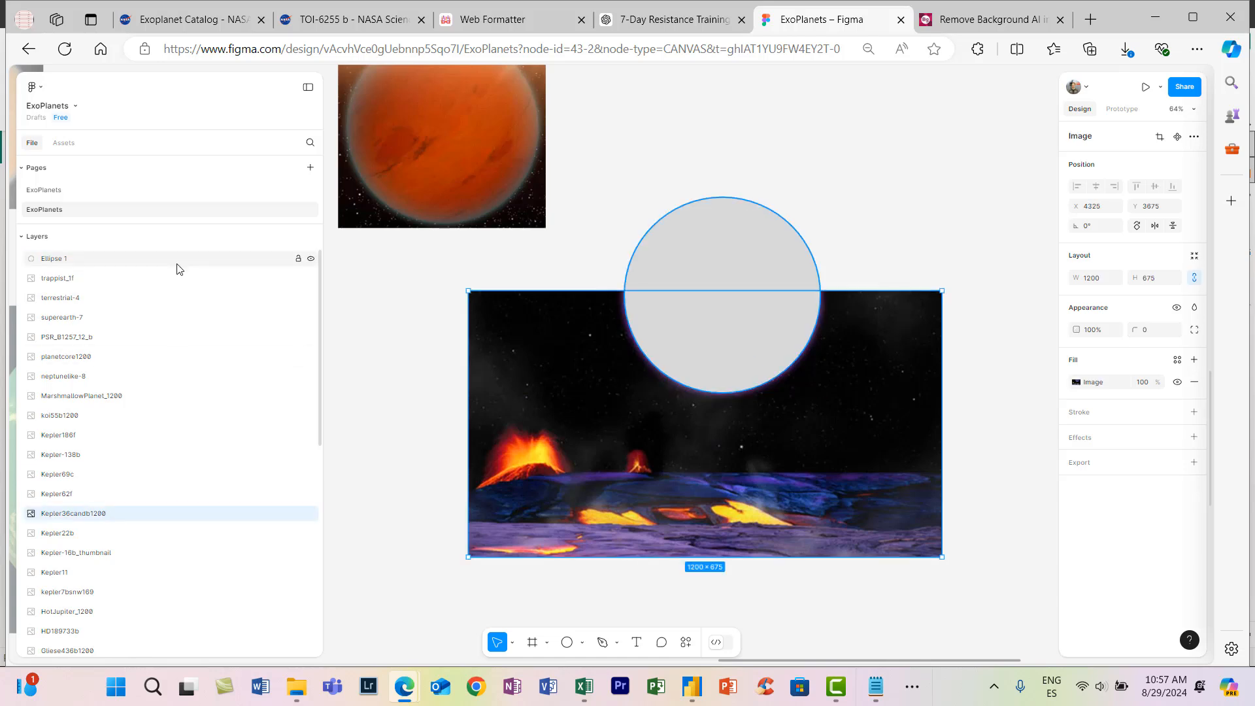
drag(176, 262, 177, 522)
click(691, 323)
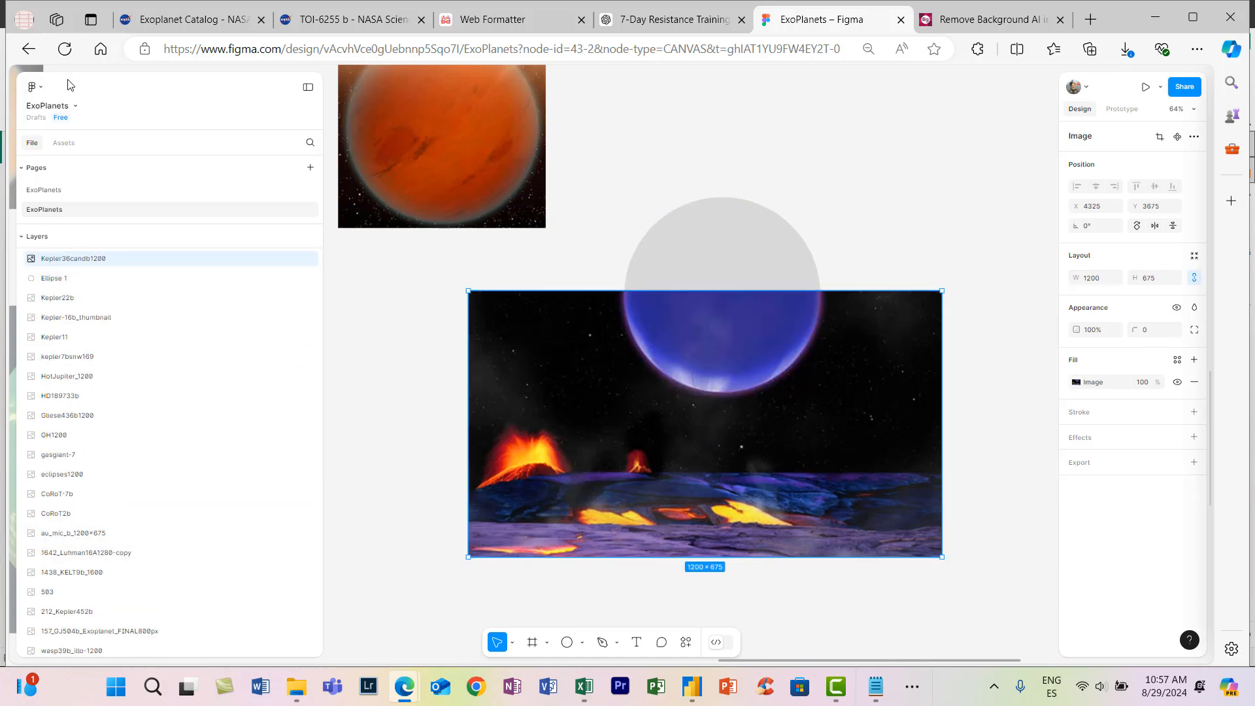
click(36, 87)
mouse_move(75, 177)
click(206, 424)
click(666, 310)
key(ctrl+z)
click(417, 346)
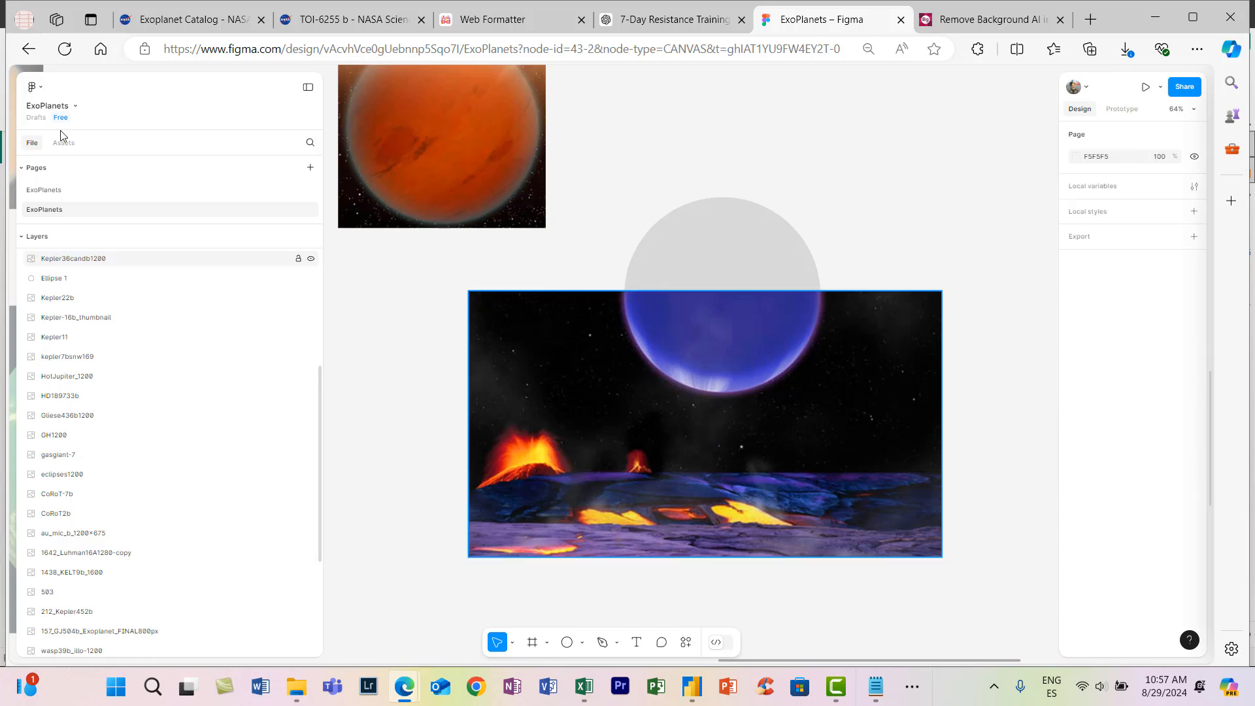
- Sample the blue of the planet in the Kepler36candb1200 image and use it as the pencil's stroke colour, 332D8D
click(36, 87)
click(190, 425)
click(753, 314)
click(738, 265)
click(606, 642)
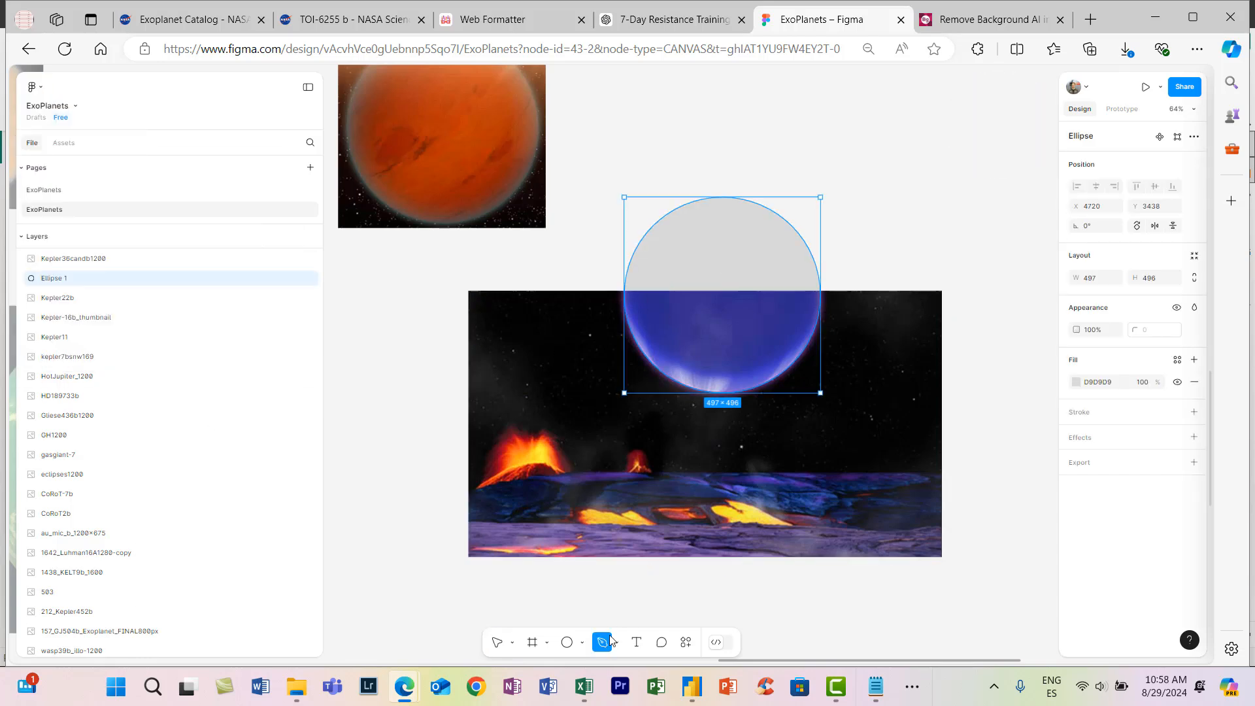
click(1076, 381)
click(616, 643)
click(626, 612)
click(1107, 157)
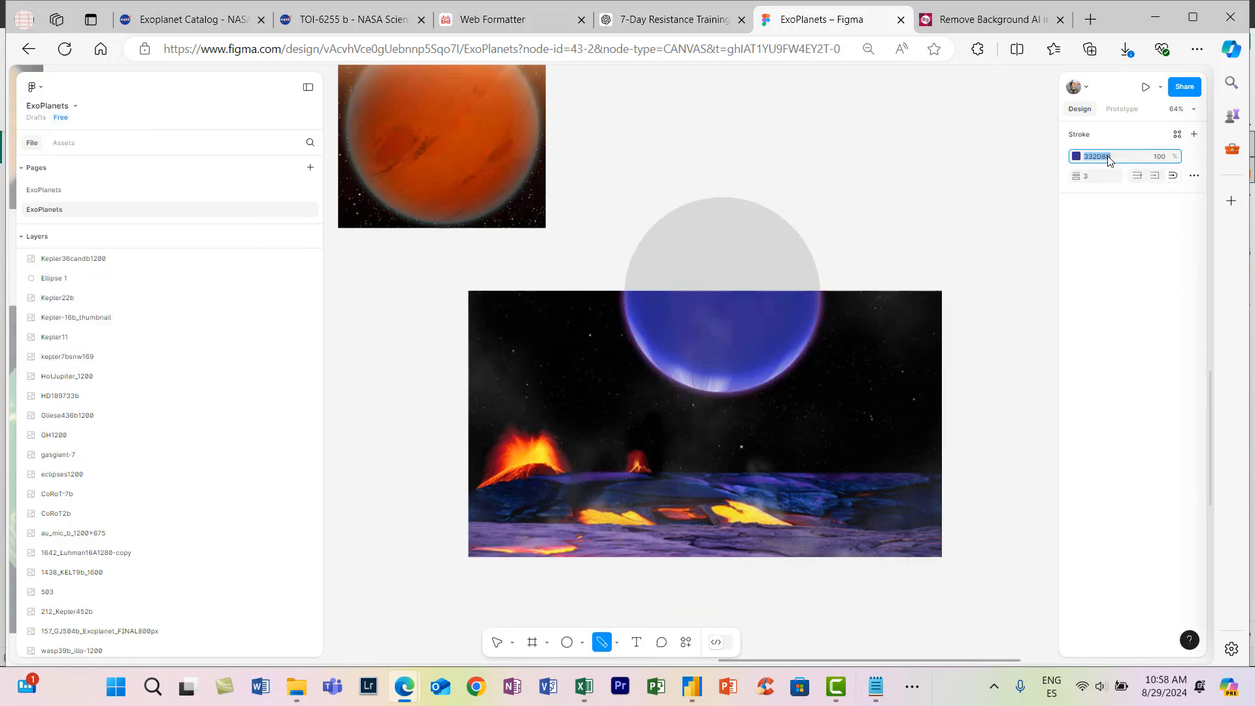
- Fill the circle behind the Kepler36candb1200 image with the sampled blue, 332D8D
click(498, 643)
click(724, 251)
click(1107, 382)
text(332D8D)
key(Return)
click(946, 491)
click(714, 347)
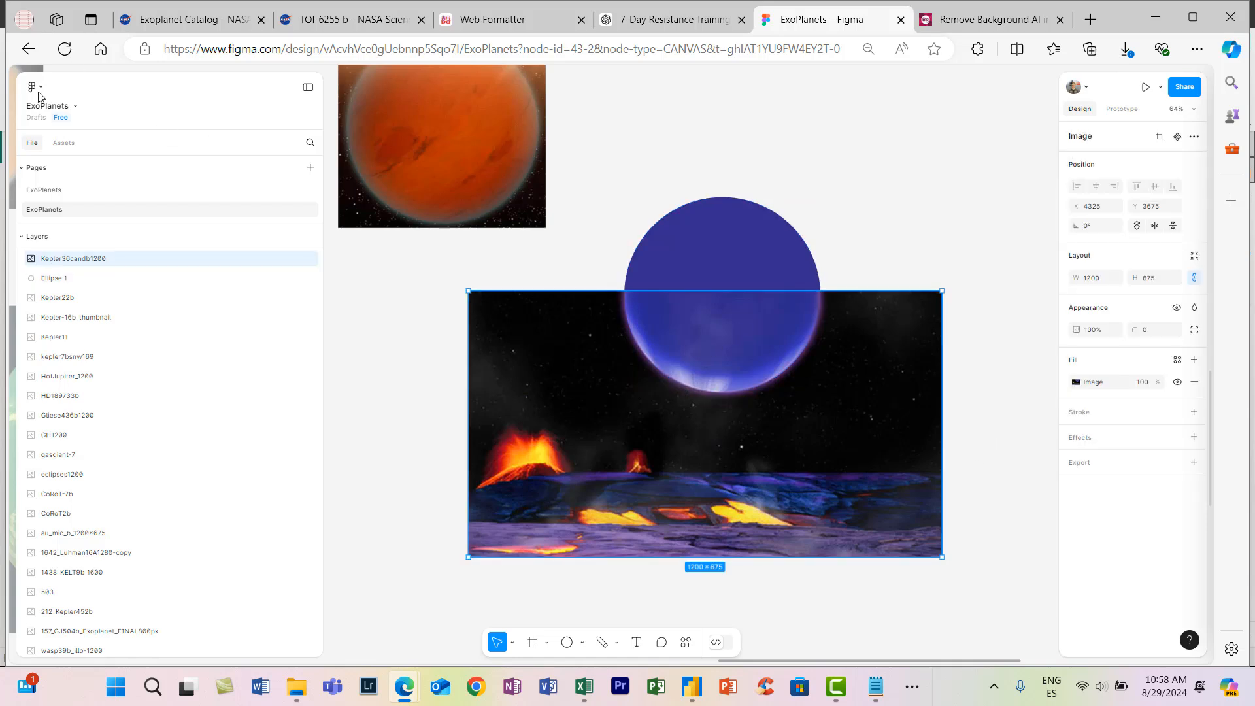
click(32, 87)
click(189, 275)
click(717, 326)
key(ctrl+z)
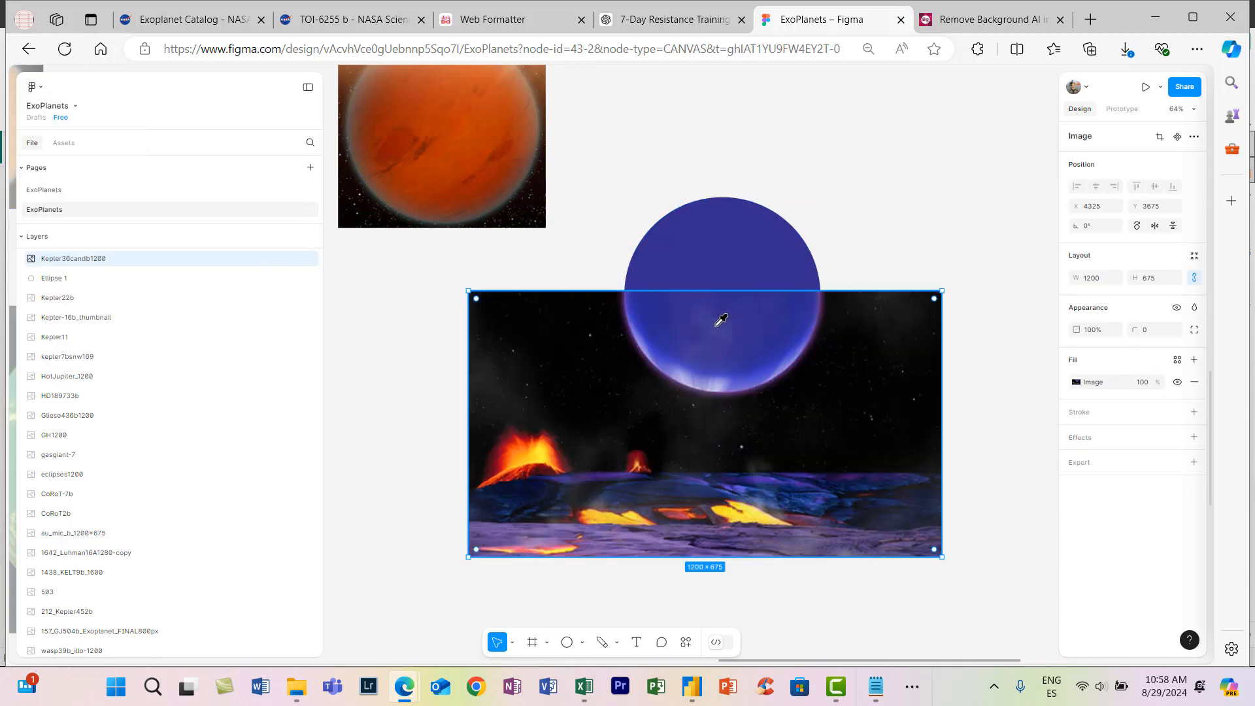
click(575, 265)
click(31, 87)
mouse_move(81, 182)
click(180, 425)
click(722, 329)
click(934, 255)
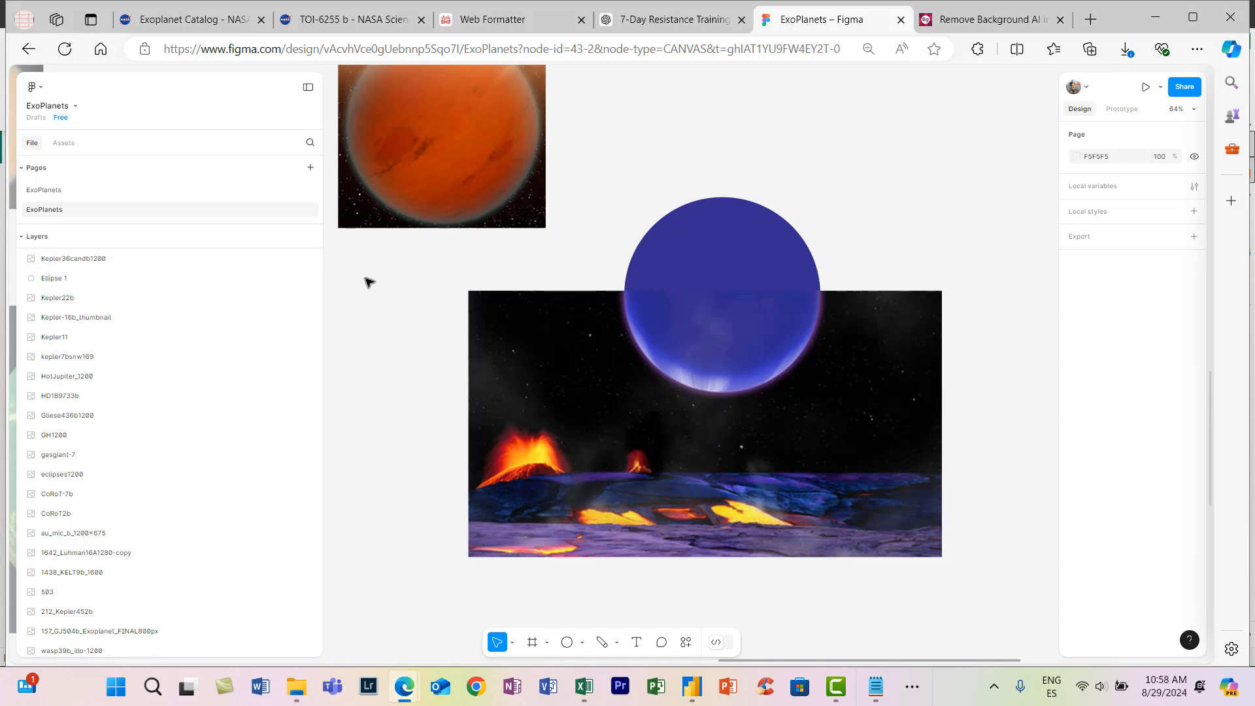
- Draw two rectangles on the circle's upper half, a vertical one about 70 × 115 and a horizontal one about 151 × 44
click(614, 650)
click(604, 521)
drag(677, 245, 707, 290)
drag(705, 226, 766, 246)
- Set the blend mode of the lower circle, Ellipse 2, to Pass through
click(762, 272)
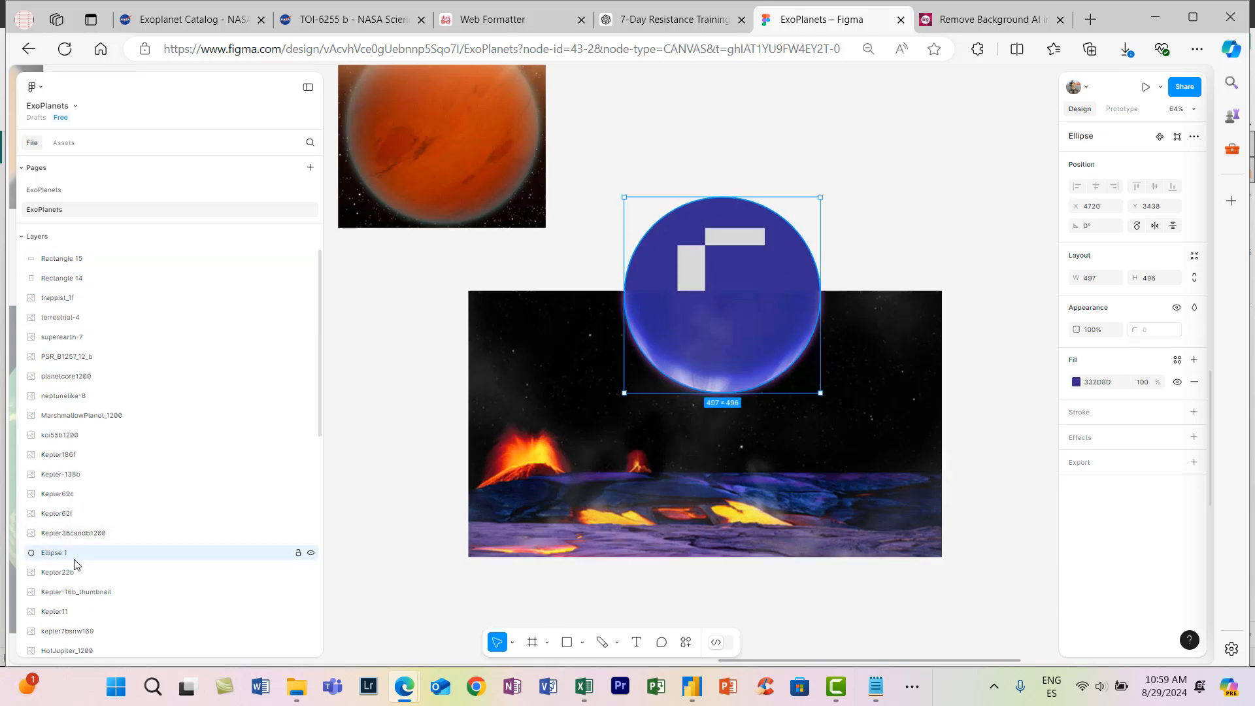
click(1195, 307)
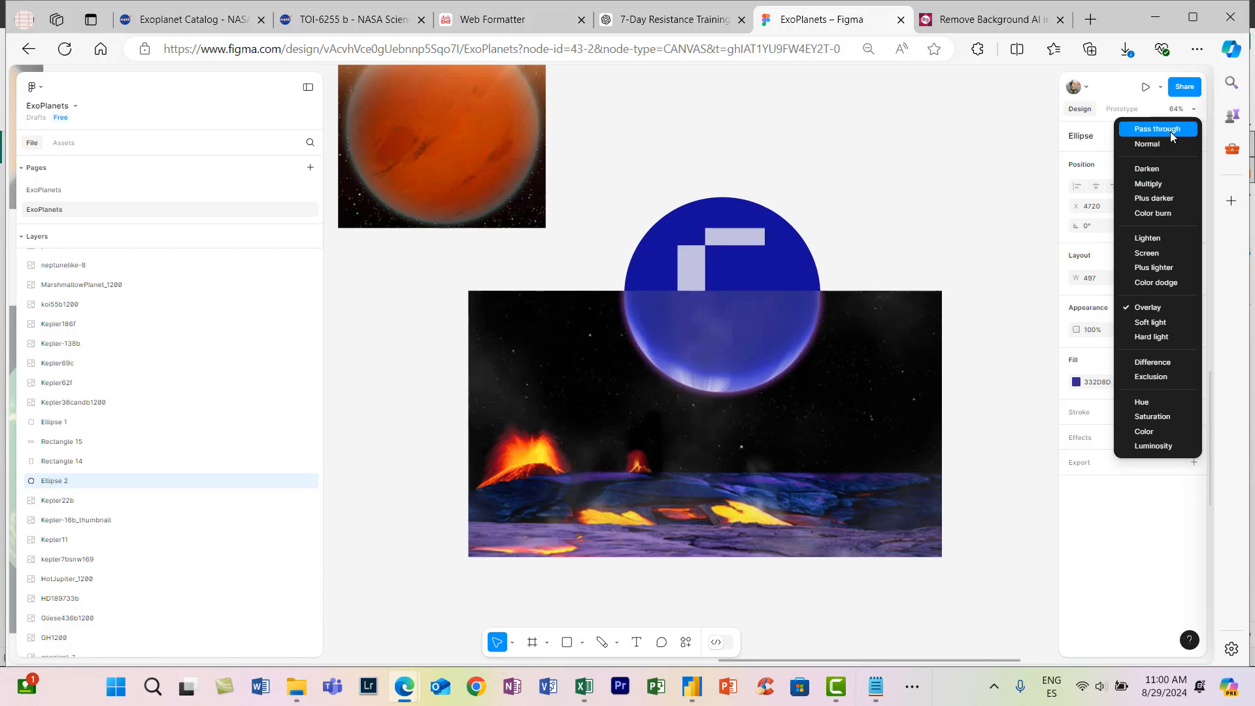
click(1171, 133)
- Add a layer blur of about 87 to the vertical rectangle on the blue circle
click(691, 270)
click(1195, 437)
click(1120, 460)
click(1118, 475)
click(1077, 460)
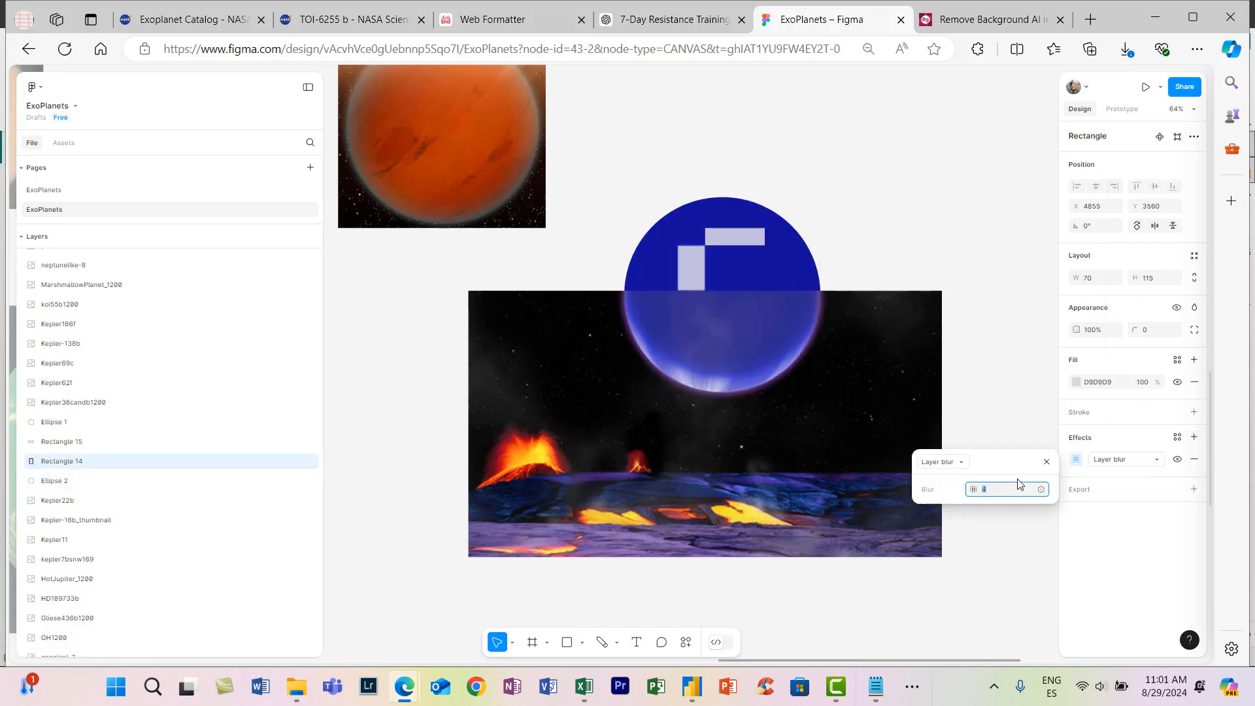
drag(974, 489, 674, 516)
- Resize the blurred vertical rectangle to about 90 × 197, reposition it and readjust its blur
drag(705, 246, 669, 261)
drag(697, 276, 692, 289)
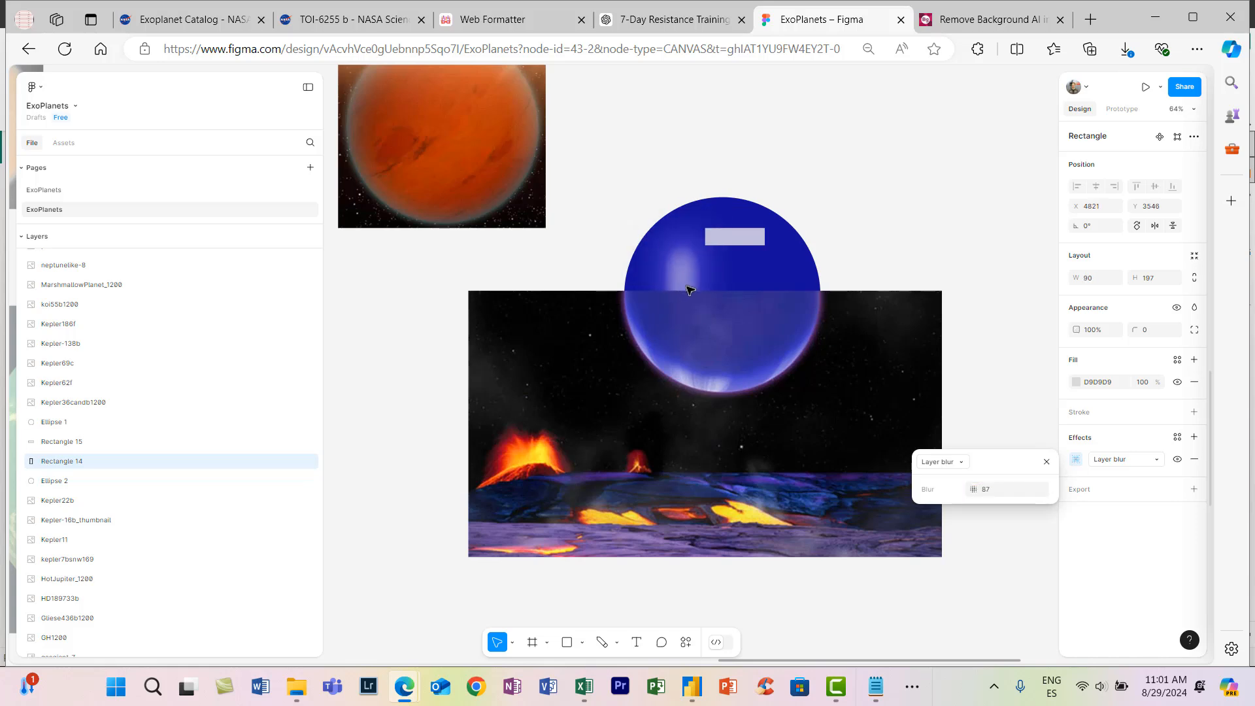
drag(974, 489, 945, 496)
- Add a layer blur of about 64.4 to the horizontal rectangle, Rectangle 15
double_click(730, 244)
click(85, 461)
click(88, 446)
click(1195, 437)
click(1077, 460)
click(1114, 461)
click(1117, 475)
click(1076, 460)
drag(113, 417, 716, 229)
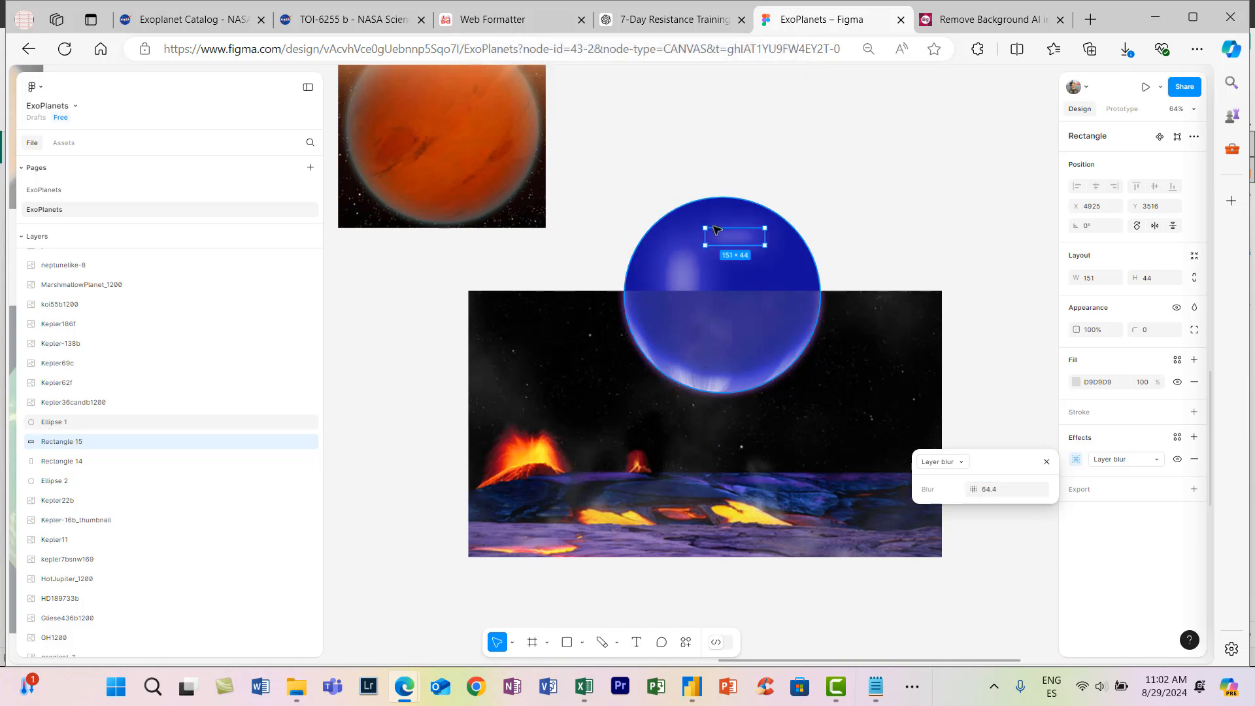
click(1015, 395)
- Crop the fill of the Kepler36candb1200 image to a width of about 516, ending just below the blue planet
scroll(1014, 395, down, 1)
scroll(1014, 394, up, 1)
click(867, 330)
click(1077, 382)
click(936, 398)
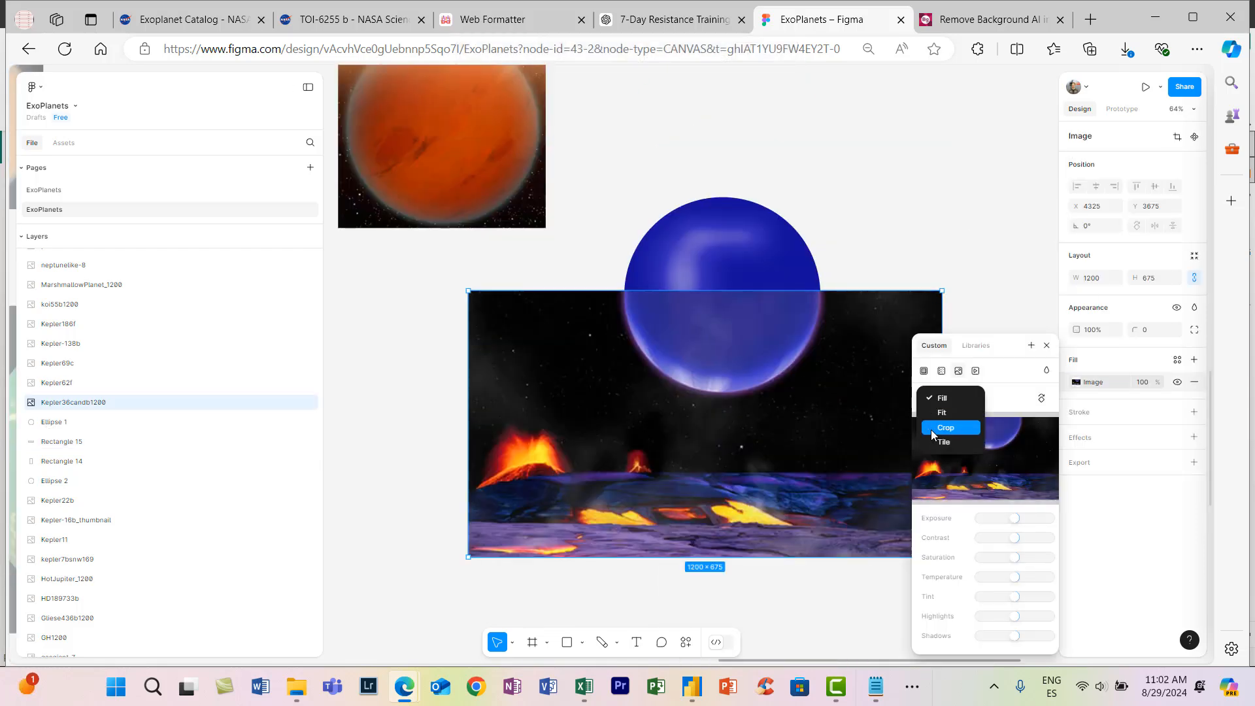
drag(471, 426, 622, 426)
drag(941, 426, 824, 426)
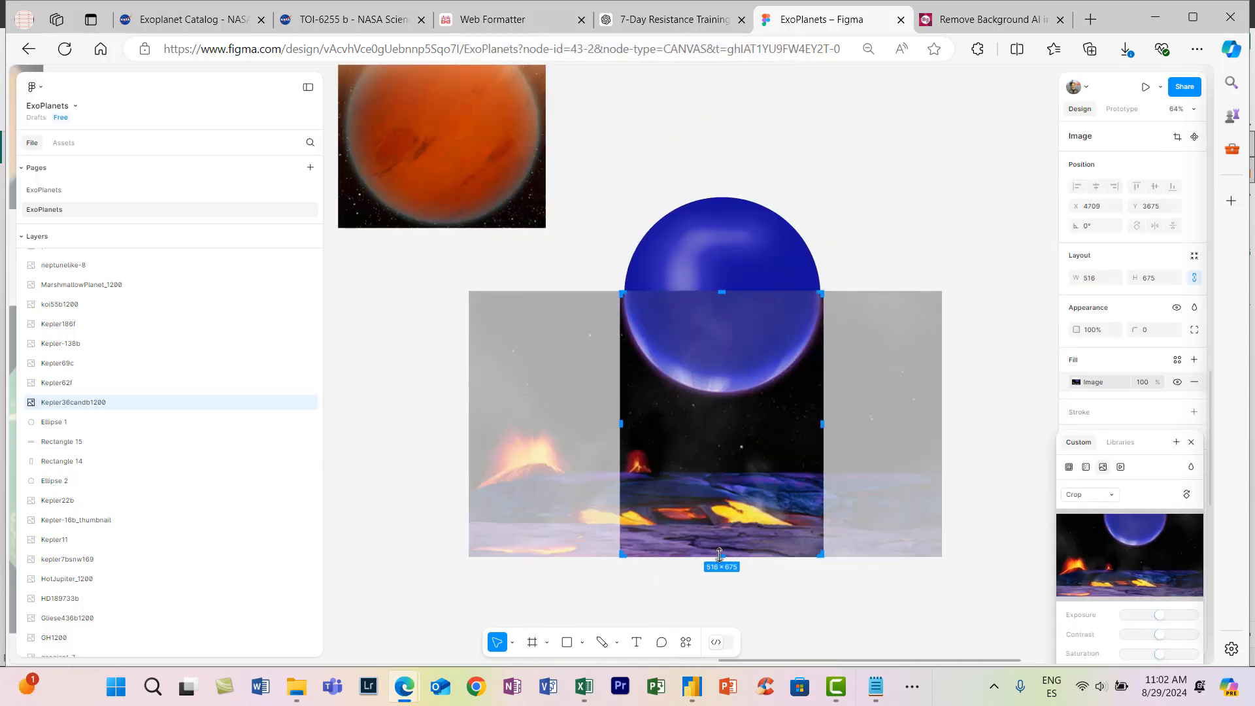
drag(719, 554, 758, 401)
key(Return)
- Try a layer blur on Ellipse 1 to soften the planet's added upper half
drag(869, 426, 585, 157)
click(839, 325)
scroll(839, 325, up, 4)
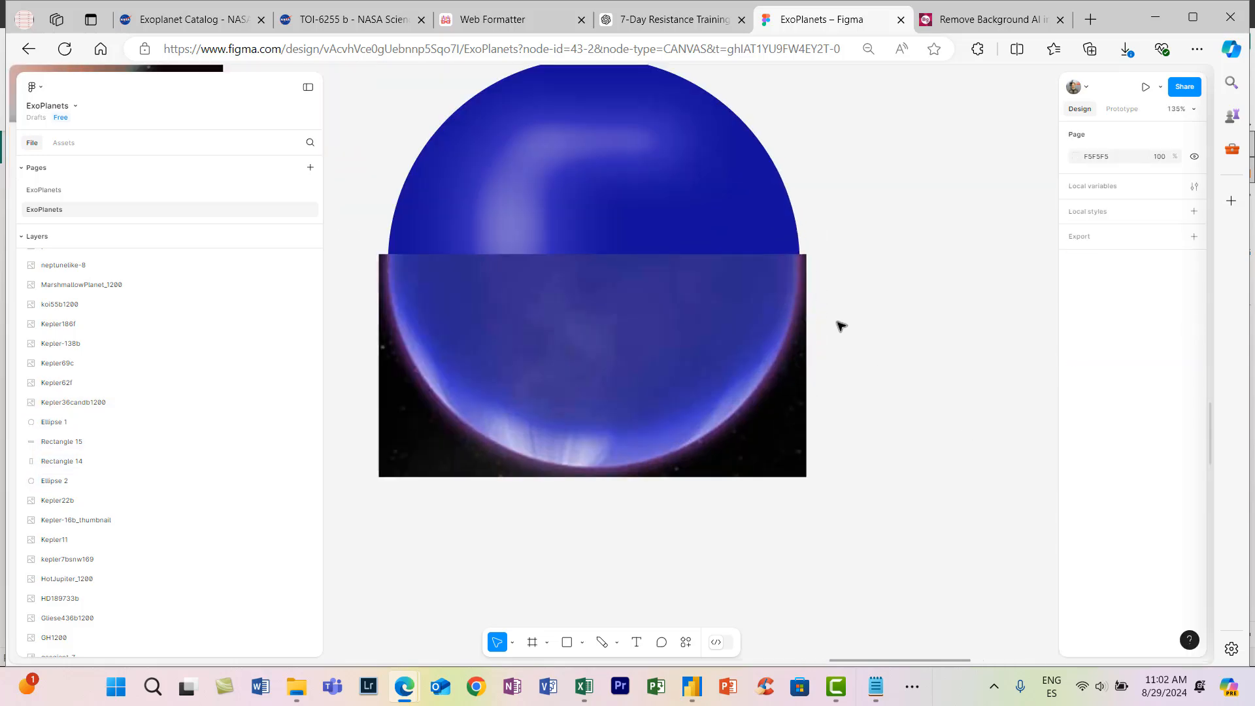
drag(675, 196, 656, 196)
key(ctrl+z)
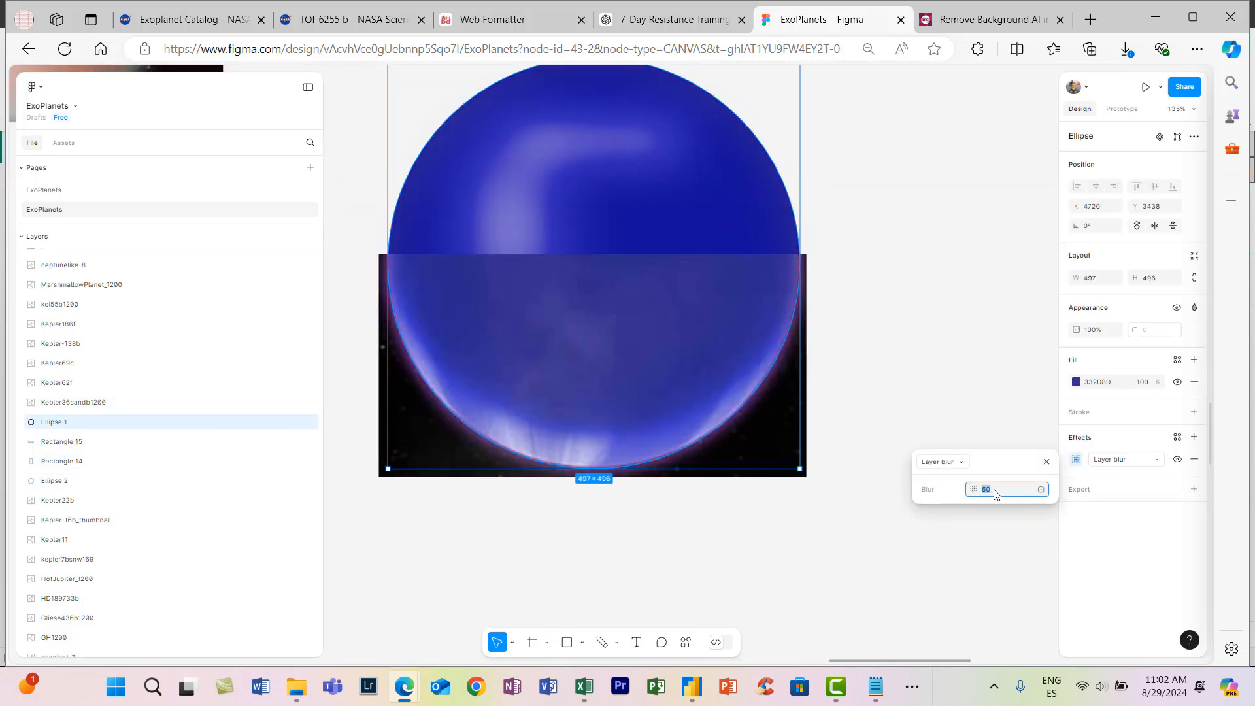
scroll(863, 591, down, 2)
scroll(516, 327, up, 4)
scroll(596, 383, down, 6)
- Group the cropped Kepler36candb1200 image with its two ellipses and two rectangles, and name the group Kepler36candb1200
drag(794, 498, 564, 283)
scroll(569, 541, down, 2)
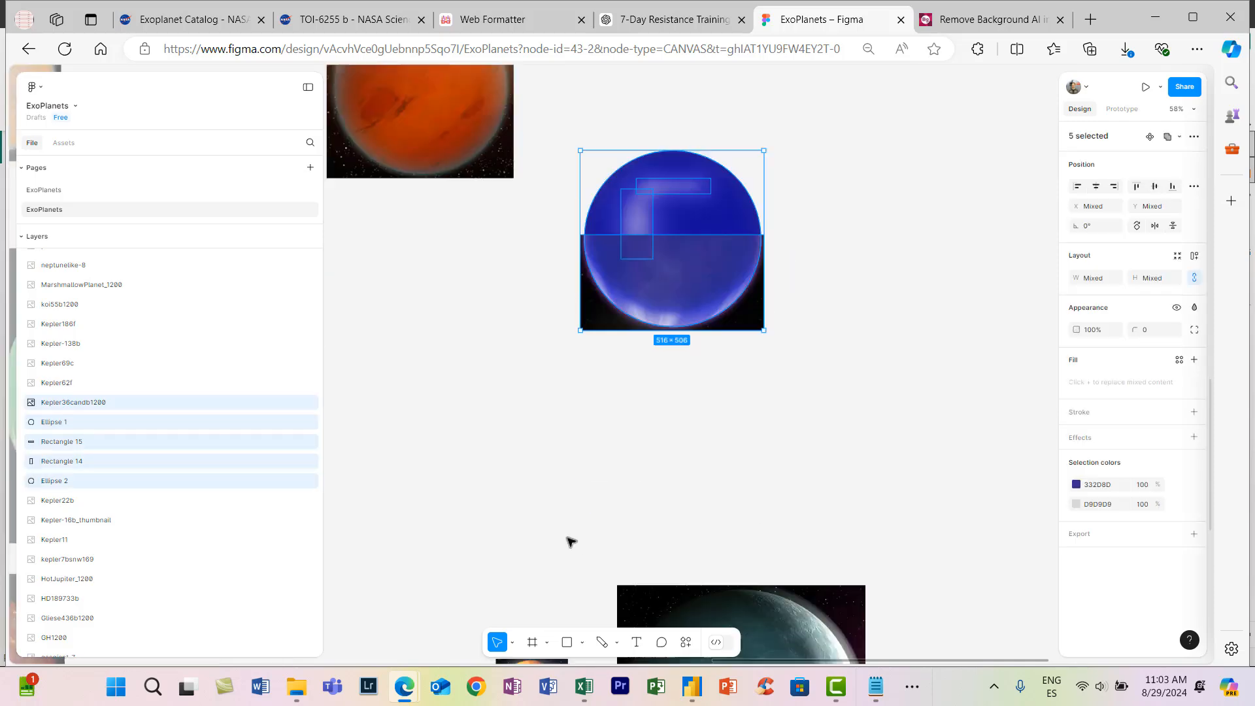
scroll(517, 501, down, 5)
scroll(750, 659, left, 7)
scroll(426, 566, down, 1)
click(1022, 530)
scroll(1003, 385, up, 5)
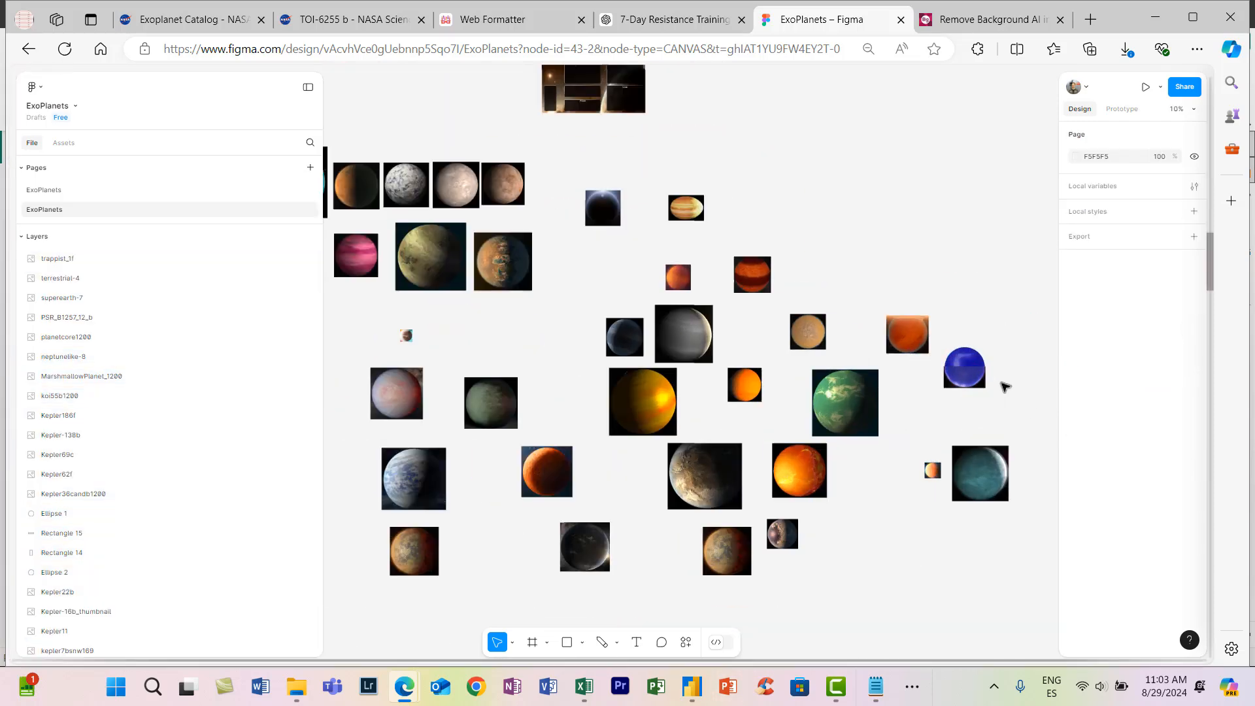
drag(998, 385, 819, 246)
right_click(47, 497)
click(81, 382)
click(22, 494)
double_click(123, 518)
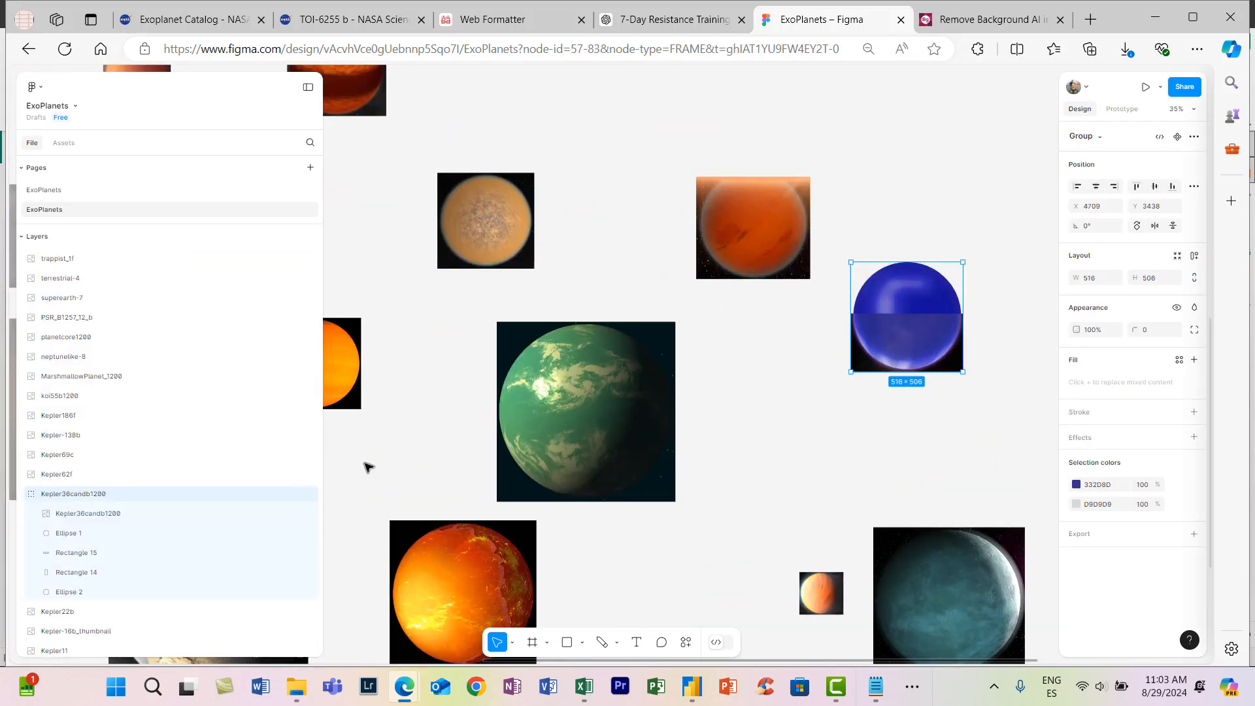
- Select all 38 cropped planets, leaving out the dashboard background and the star image, and set their width and height to 200
click(401, 448)
scroll(418, 458, down, 5)
scroll(580, 456, down, 3)
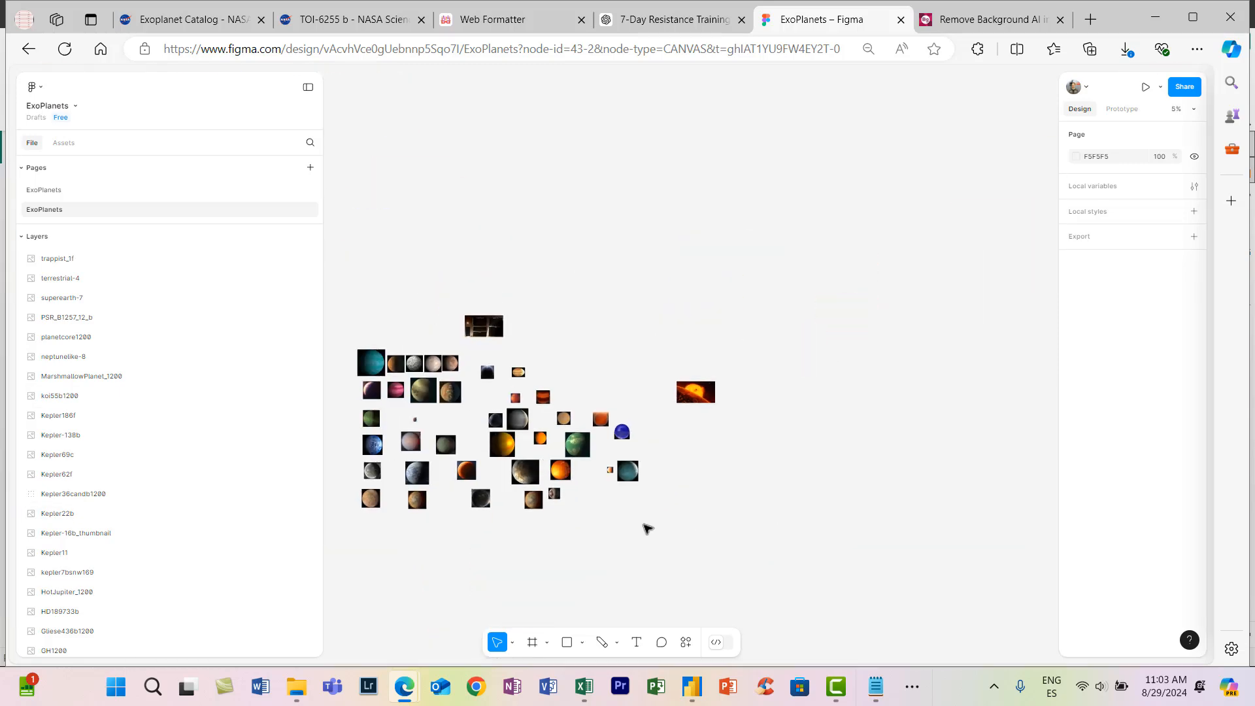
drag(645, 525, 350, 356)
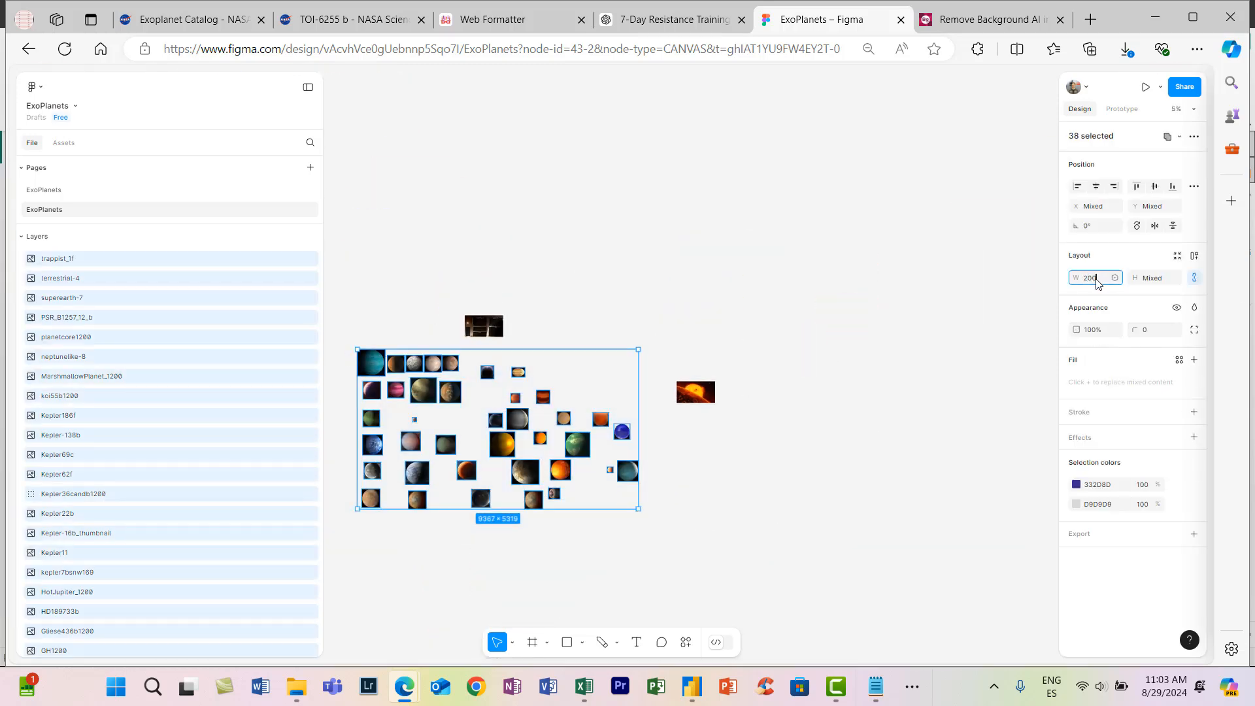
key(Tab)
text(2)
- Export the 38 resized planet layers as 1x PNG files, and undo the resizing and export setting on the canvas
scroll(464, 499, up, 5)
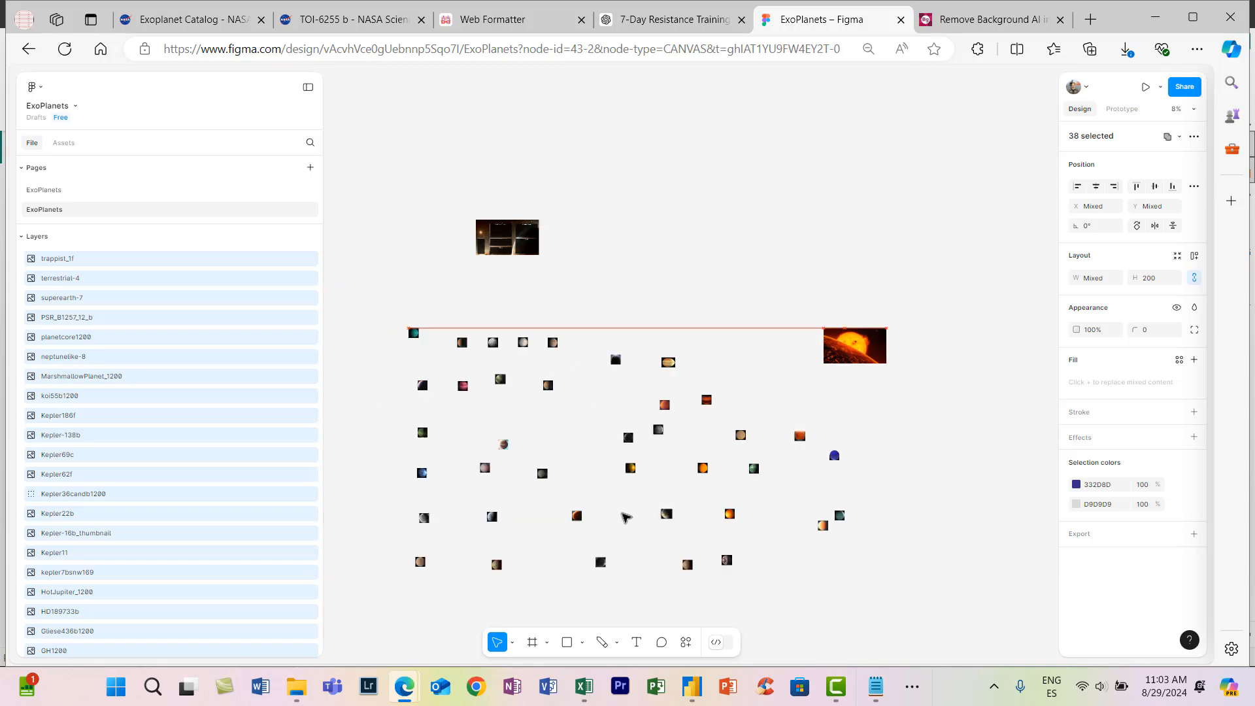
scroll(549, 479, down, 3)
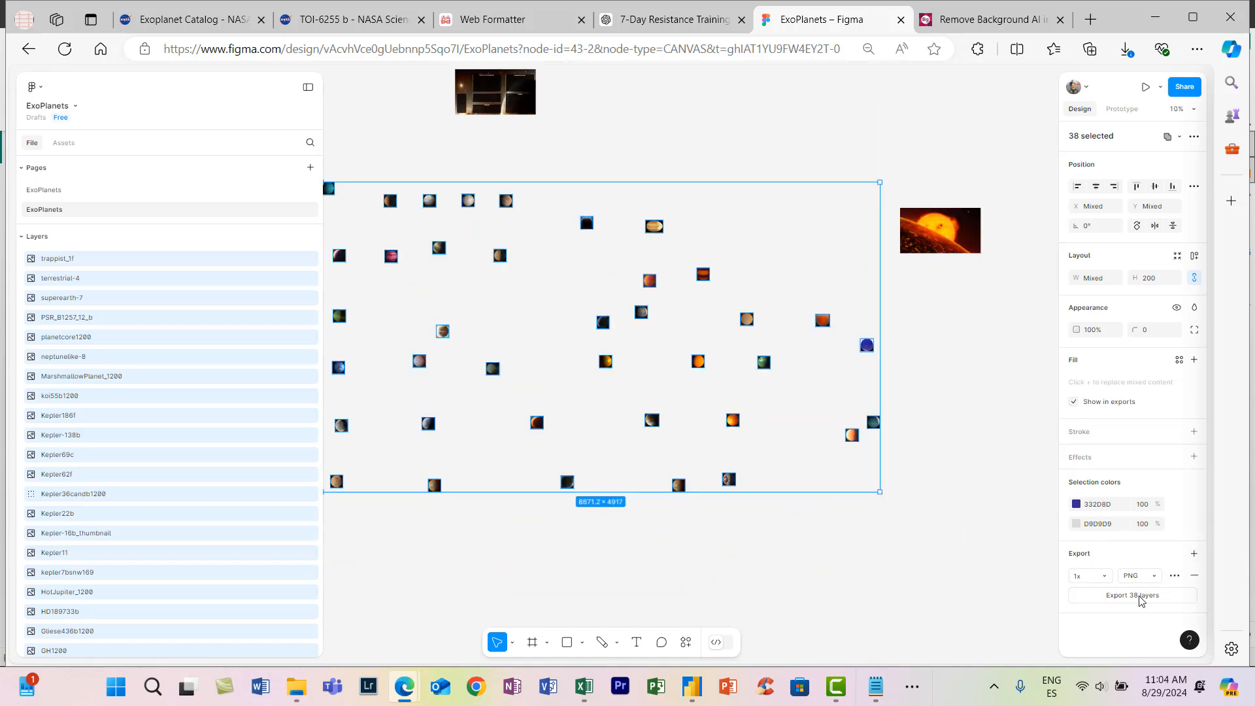
scroll(663, 232, up, 8)
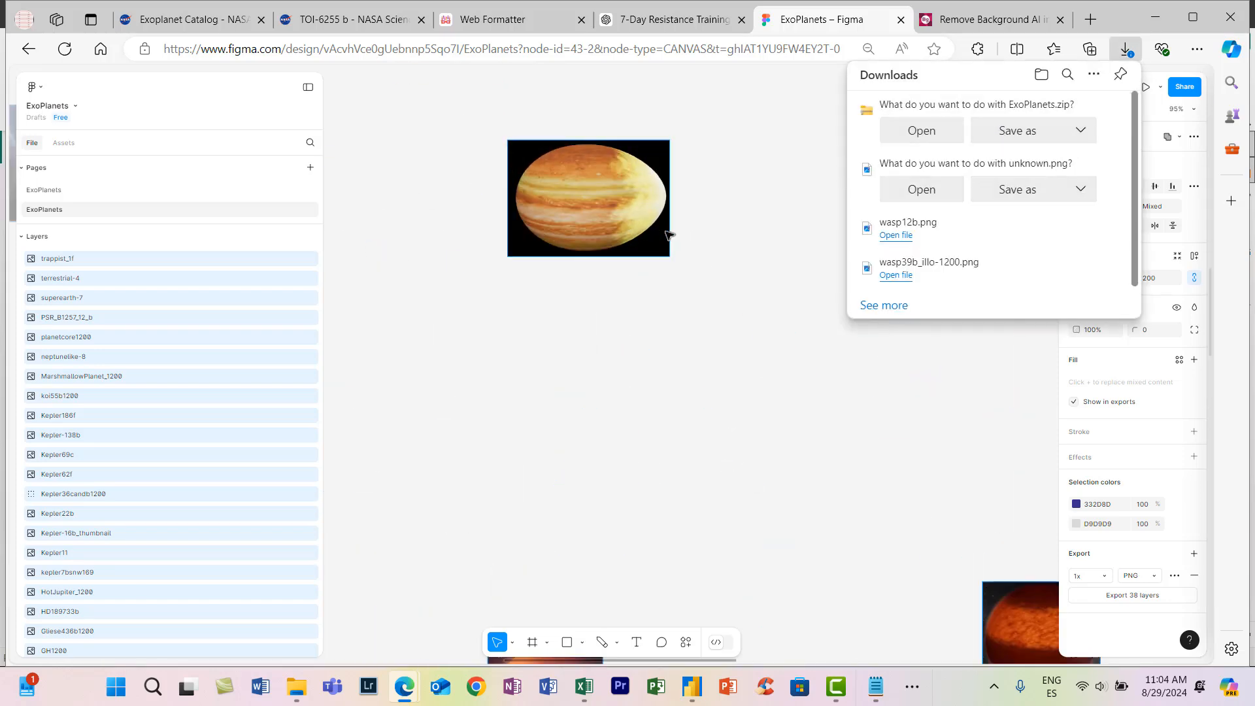
scroll(668, 234, down, 10)
scroll(617, 491, up, 3)
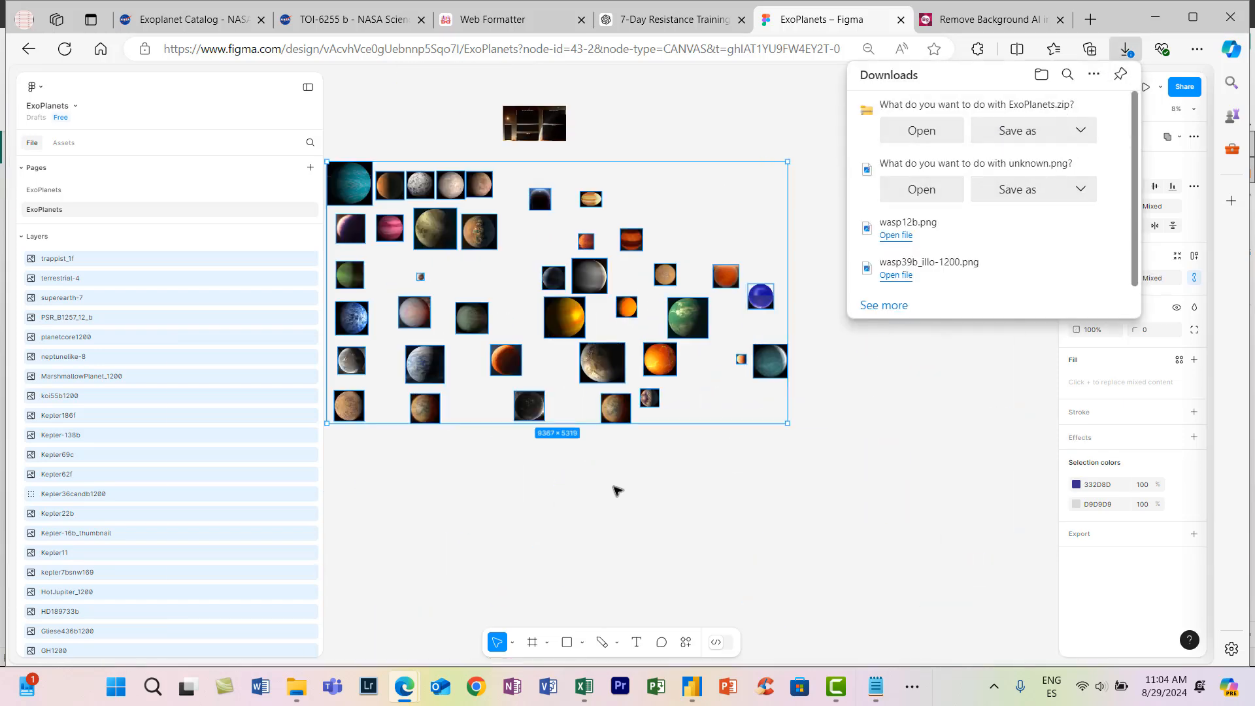
- Narrow the wasp12b image to about 349 wide while keeping its 314 height, so the oval planet looks rounder
click(623, 277)
scroll(588, 198, up, 14)
scroll(643, 262, down, 4)
click(643, 263)
click(1077, 381)
click(939, 399)
click(946, 398)
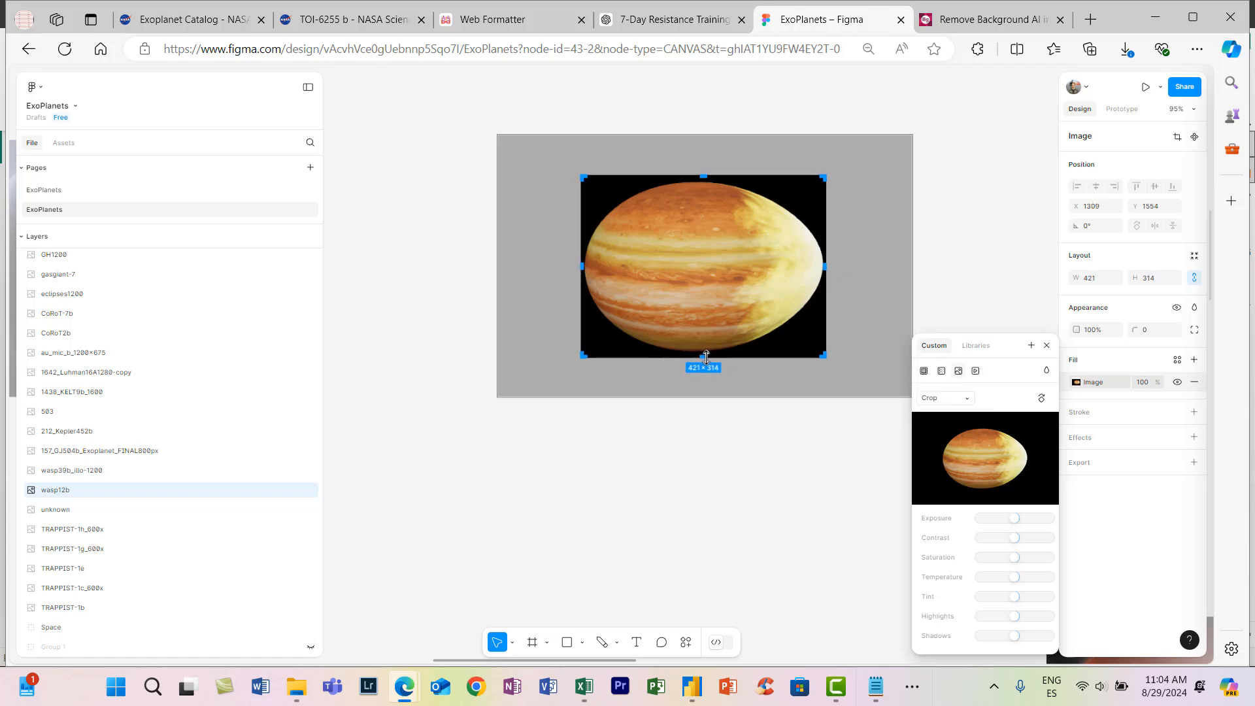
key(Return)
drag(829, 300, 784, 313)
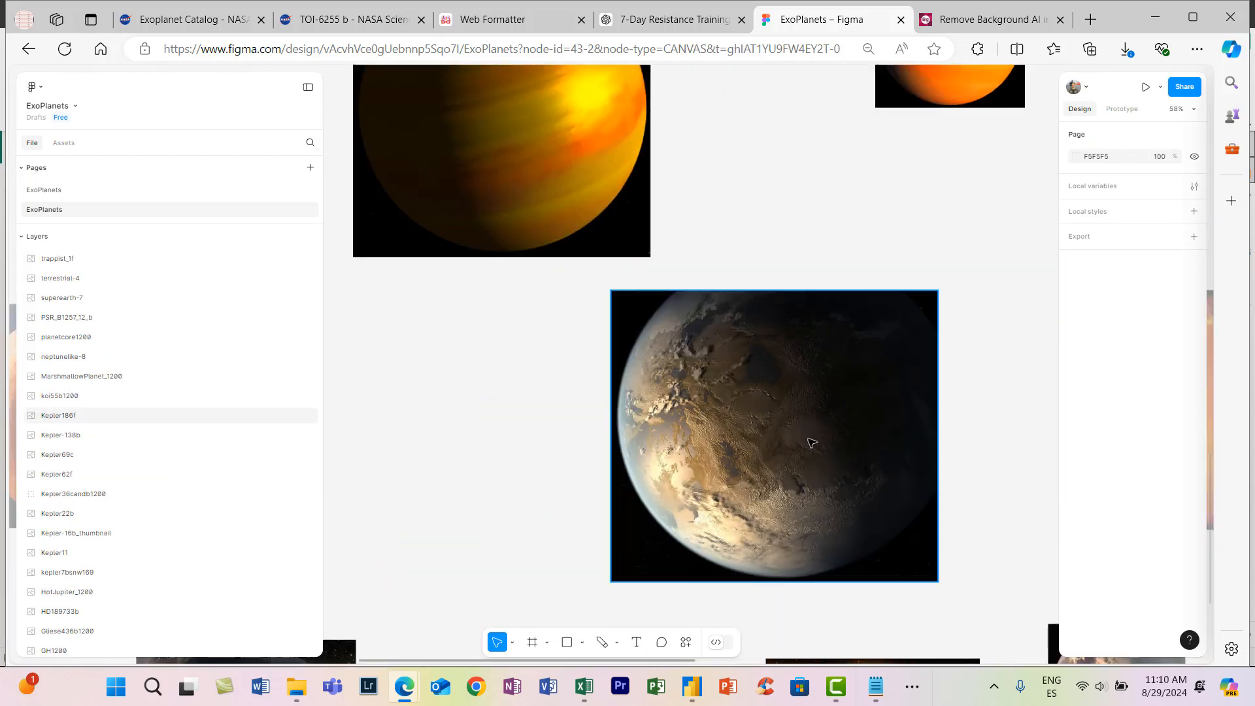
- Draw an ellipse about 650 × 789 over the planet in the Kepler186f image
click(805, 401)
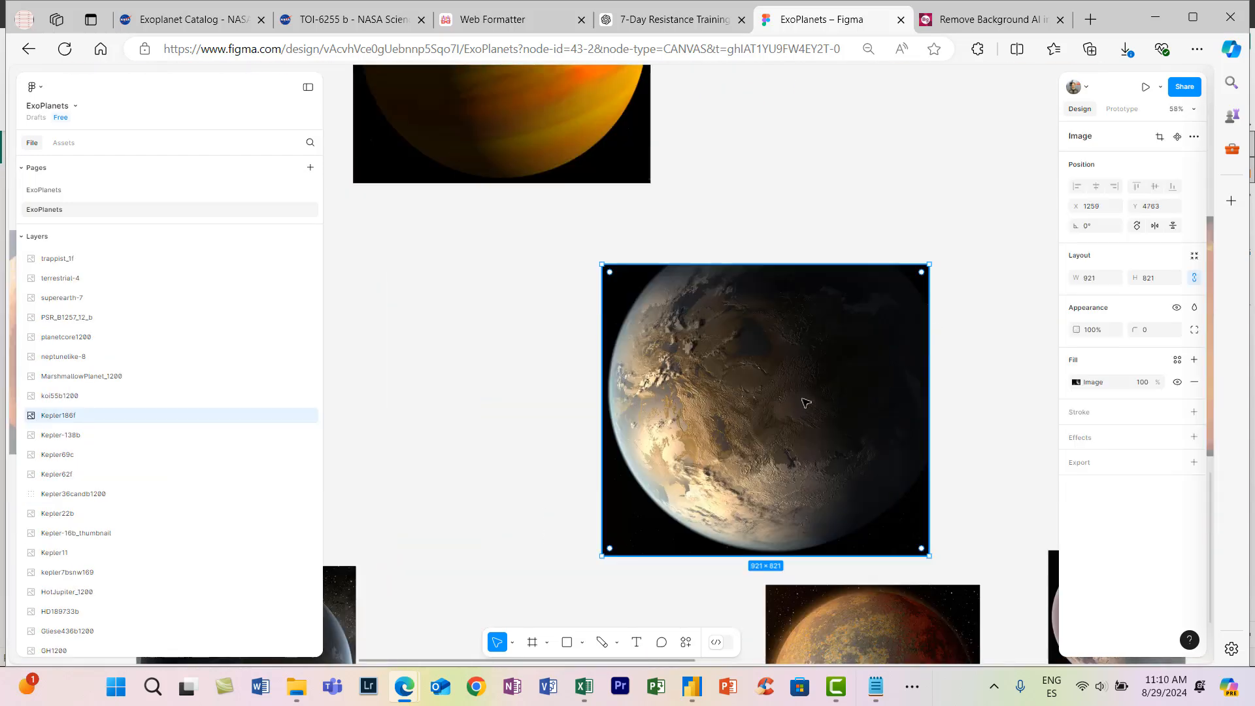
scroll(805, 401, up, 2)
click(583, 642)
click(600, 563)
mouse_move(642, 207)
mouse_down()
mouse_move(751, 269)
mouse_move(939, 566)
mouse_up()
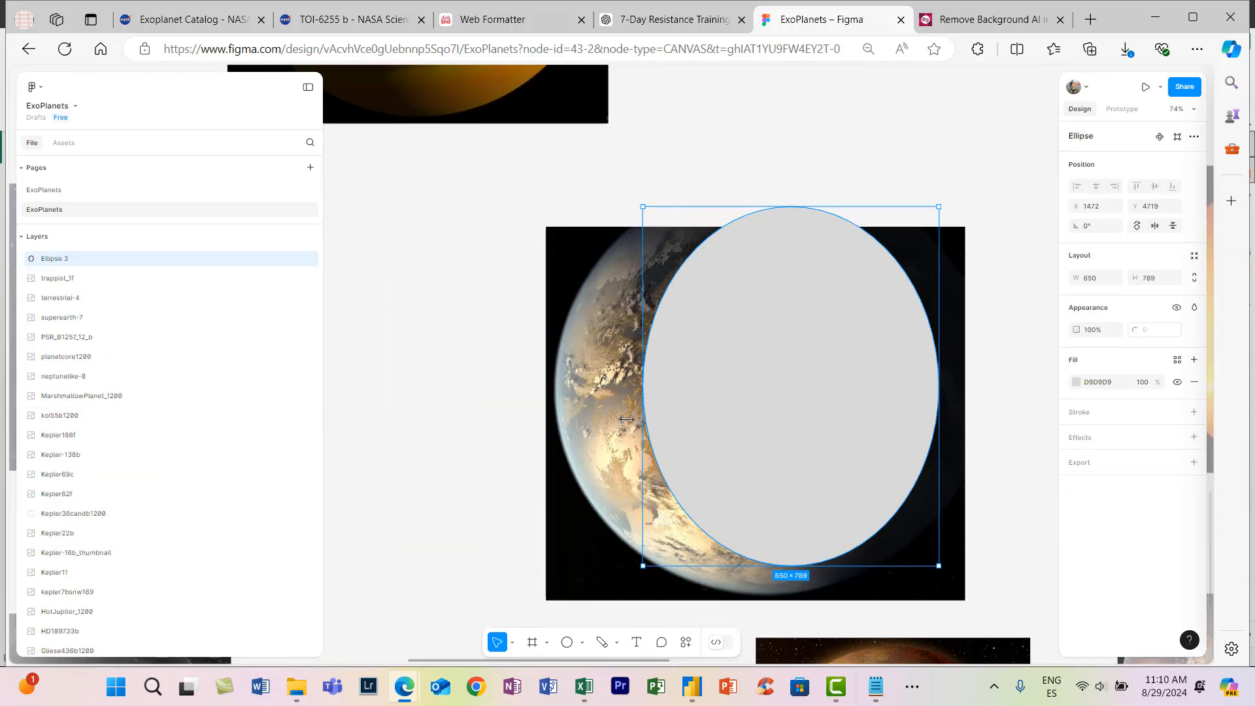
- Resize the ellipse to about 955 × 893 so it follows the Kepler186f planet's outline and completes its cut-off edges
drag(641, 392, 554, 394)
drag(758, 566, 781, 590)
drag(939, 591, 956, 594)
drag(763, 207, 763, 183)
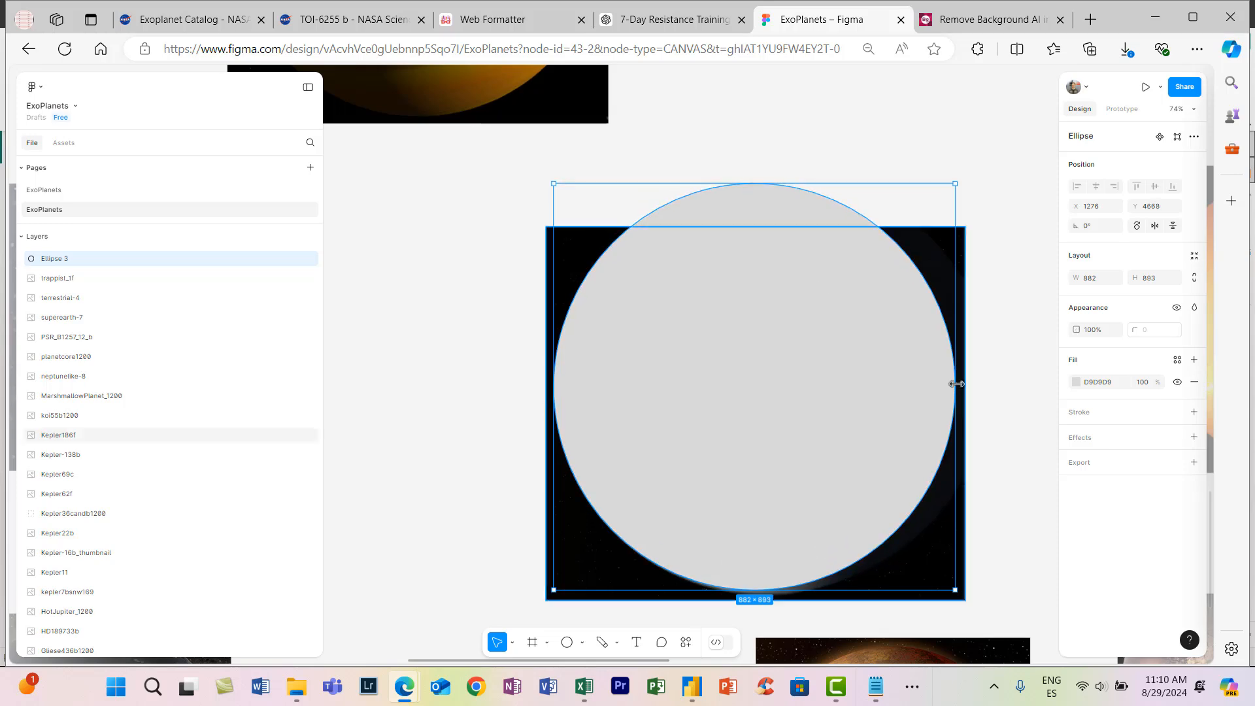
drag(956, 385, 989, 385)
- Fill the ellipse with black (000000) and move it beneath the Kepler186f image in the layer order
click(1076, 382)
drag(985, 471, 903, 523)
drag(54, 258, 146, 444)
click(476, 389)
- Raise the ellipse's upper edge slightly to match the planet's curve, making it about 907 high
scroll(762, 154, up, 3)
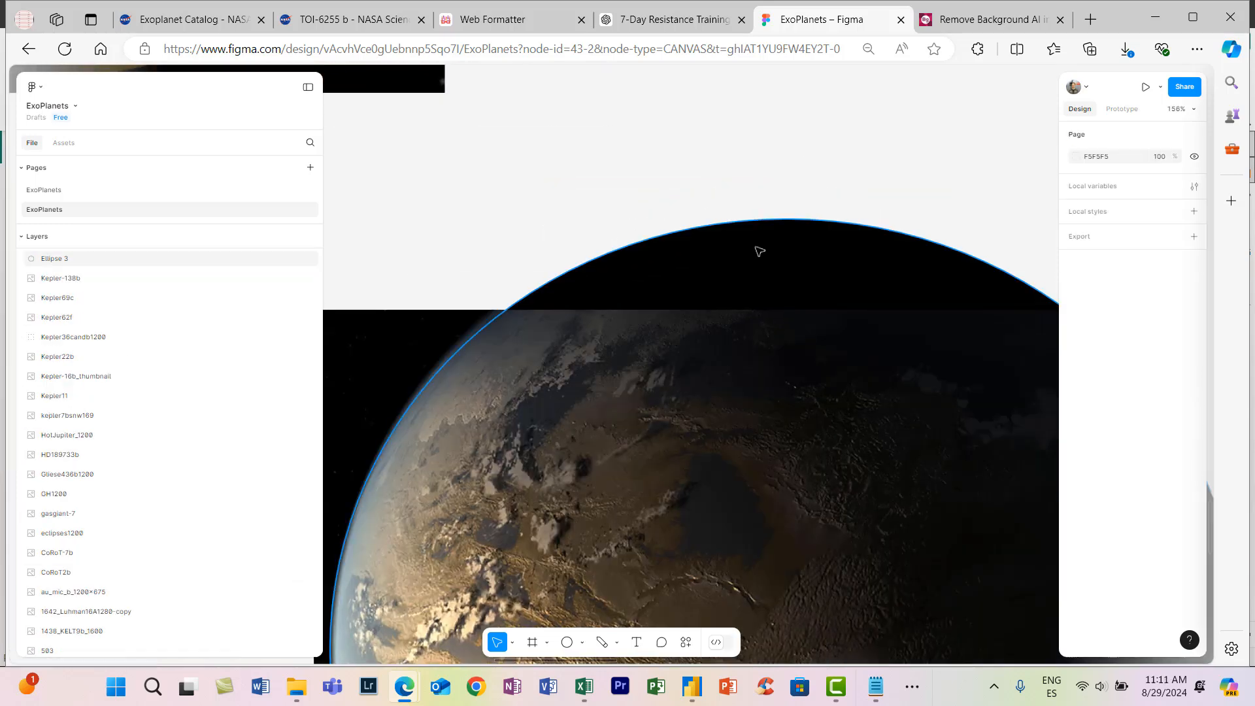
click(758, 253)
mouse_move(768, 217)
mouse_down()
mouse_move(765, 232)
mouse_move(766, 214)
mouse_up()
scroll(854, 396, down, 4)
scroll(963, 508, up, 5)
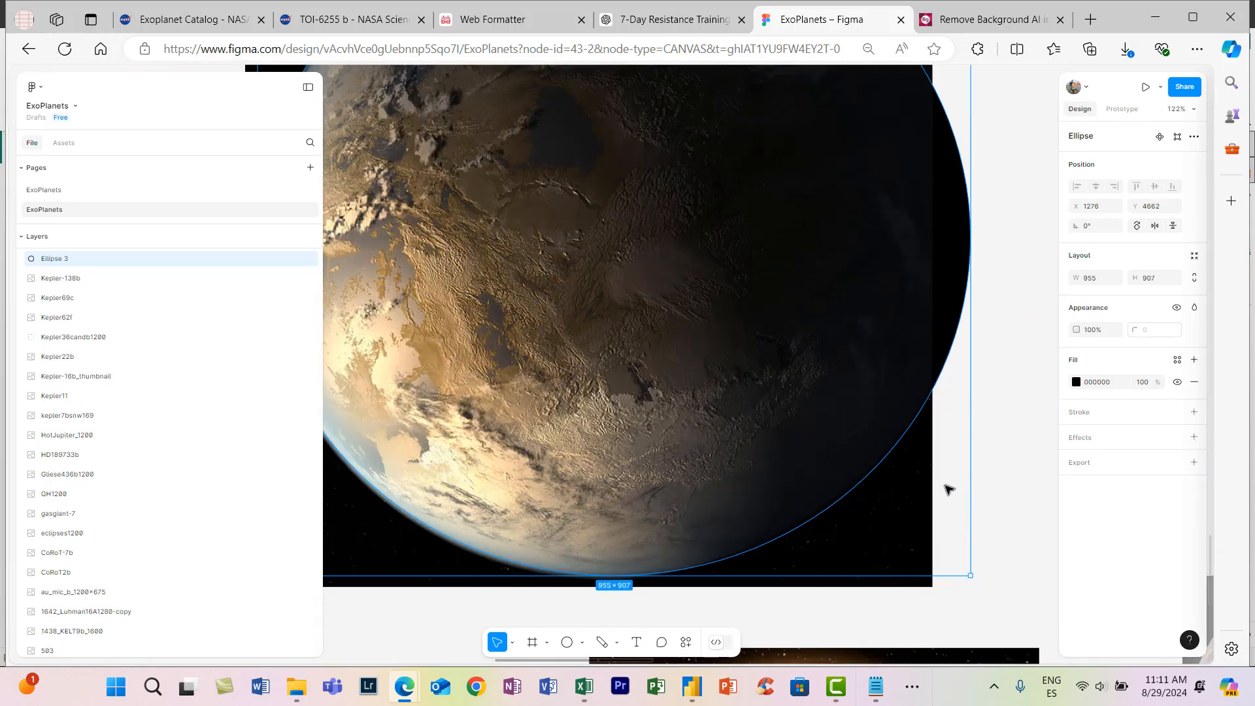
scroll(947, 490, down, 2)
scroll(955, 517, down, 2)
- Give the ellipse a linear gradient from 000000 to 666666, running diagonally from upper right to lower left, with the black stop at 13%
click(1077, 382)
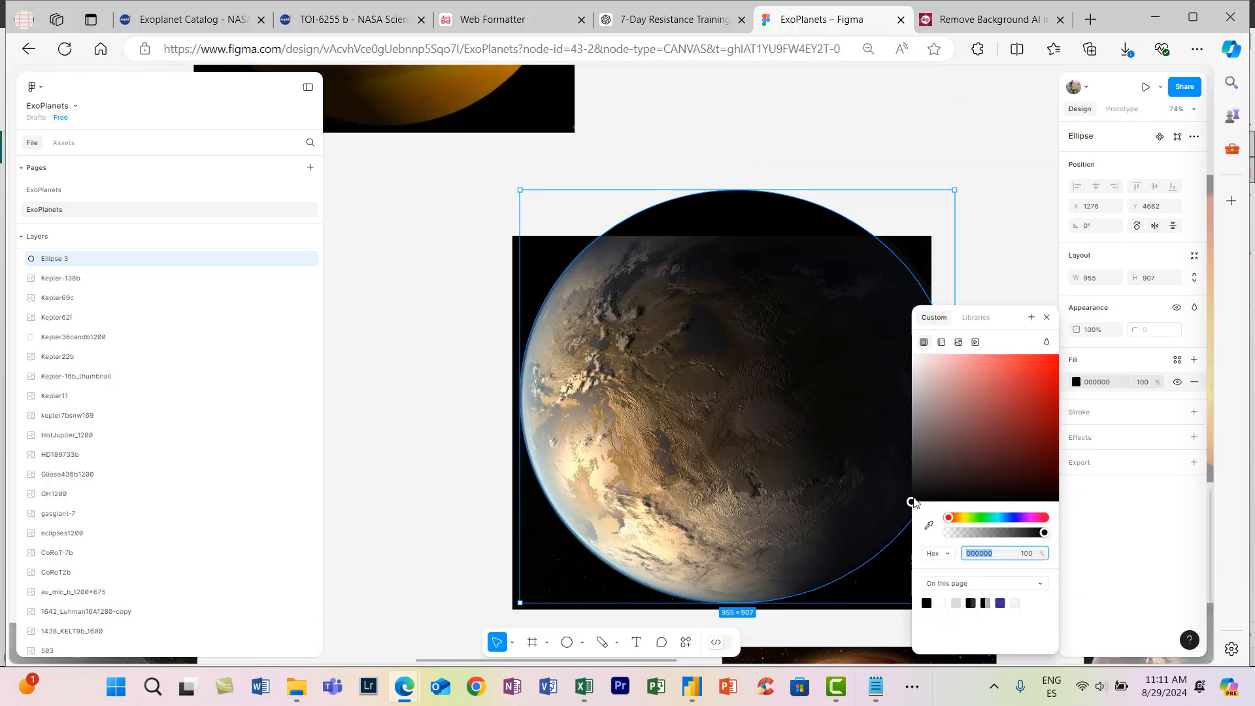
click(936, 478)
drag(551, 670, 573, 669)
drag(925, 477, 903, 513)
click(942, 342)
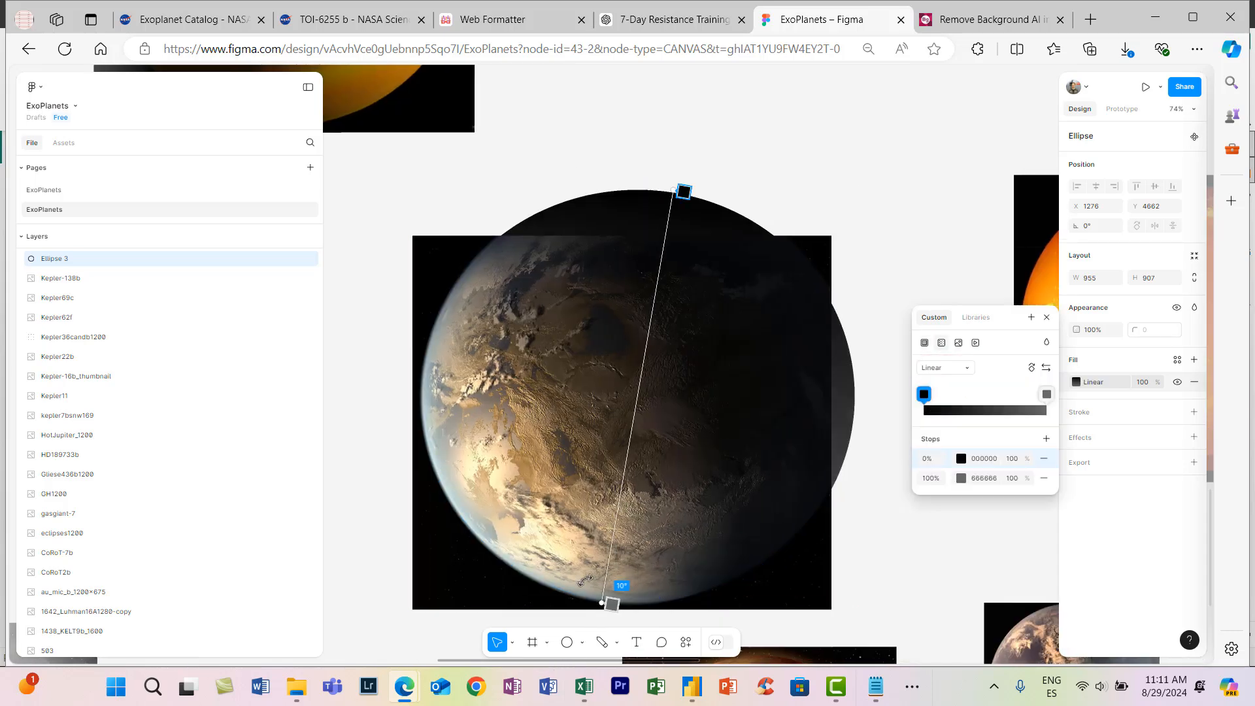
drag(585, 580, 487, 496)
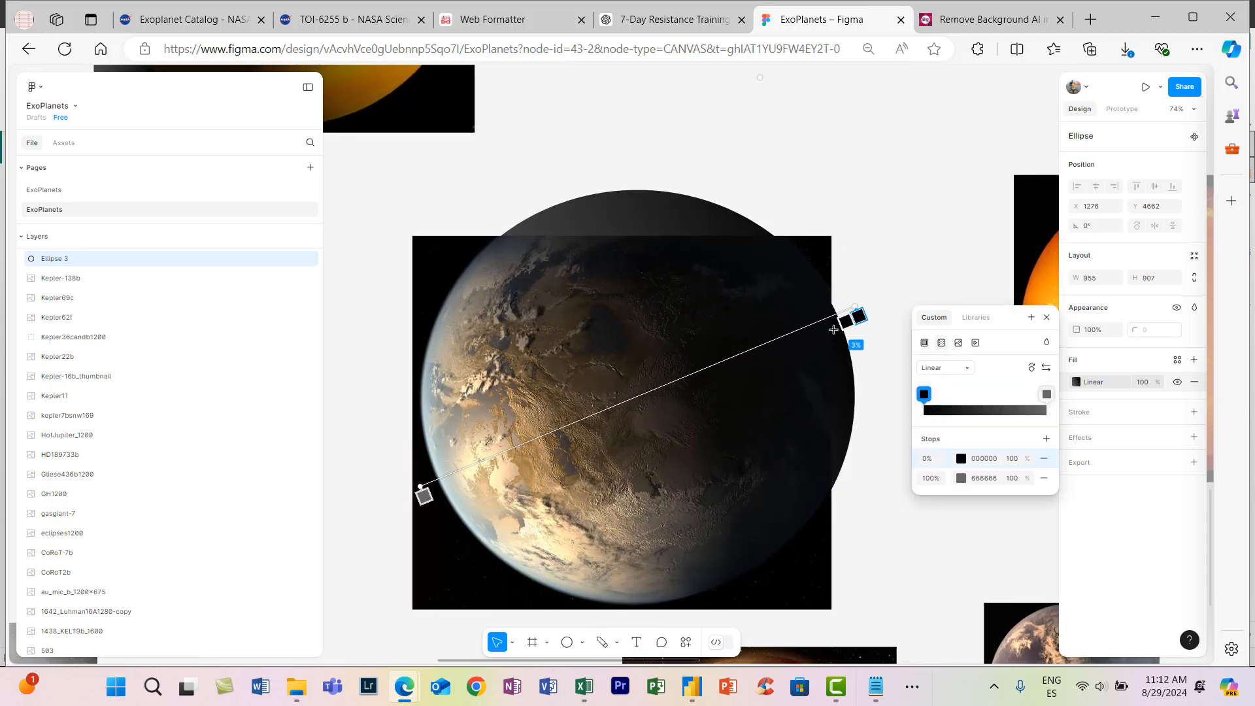
mouse_move(858, 316)
mouse_down()
mouse_move(594, 426)
mouse_move(795, 339)
mouse_up()
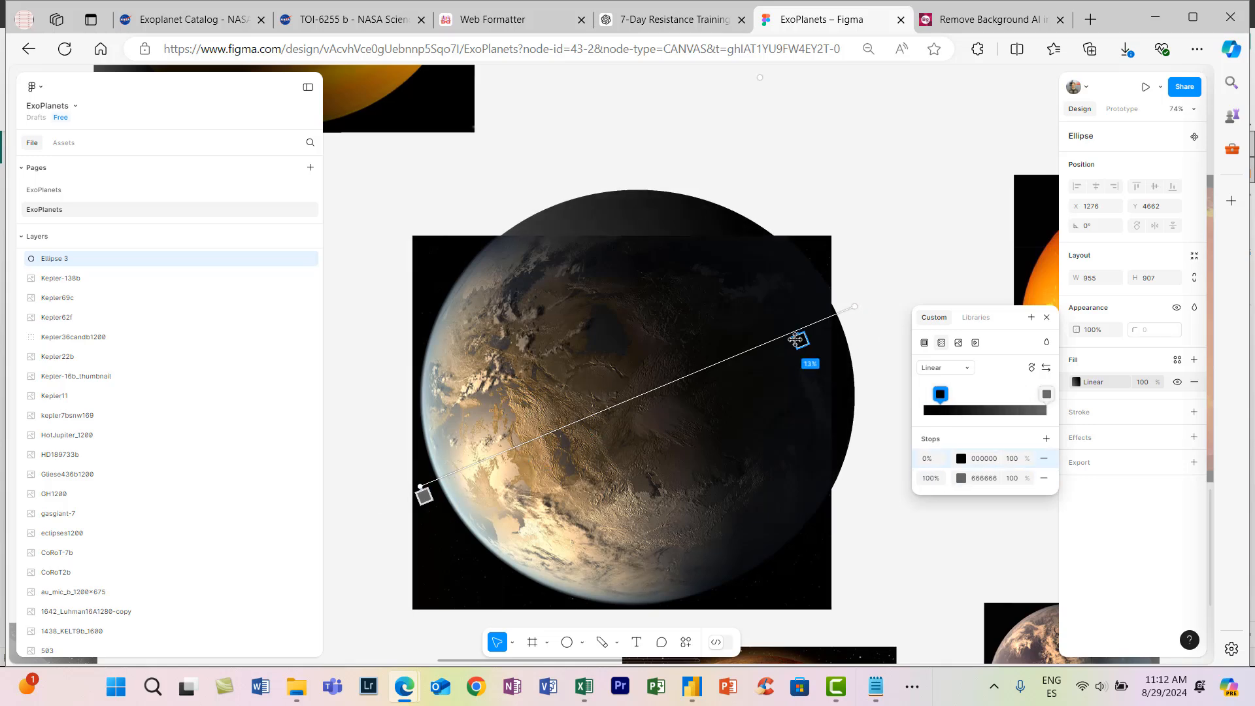
click(883, 301)
scroll(895, 353, down, 1)
- Group the Kepler186f image with its ellipse and name the group Kepler186f
click(897, 367)
scroll(896, 366, down, 1)
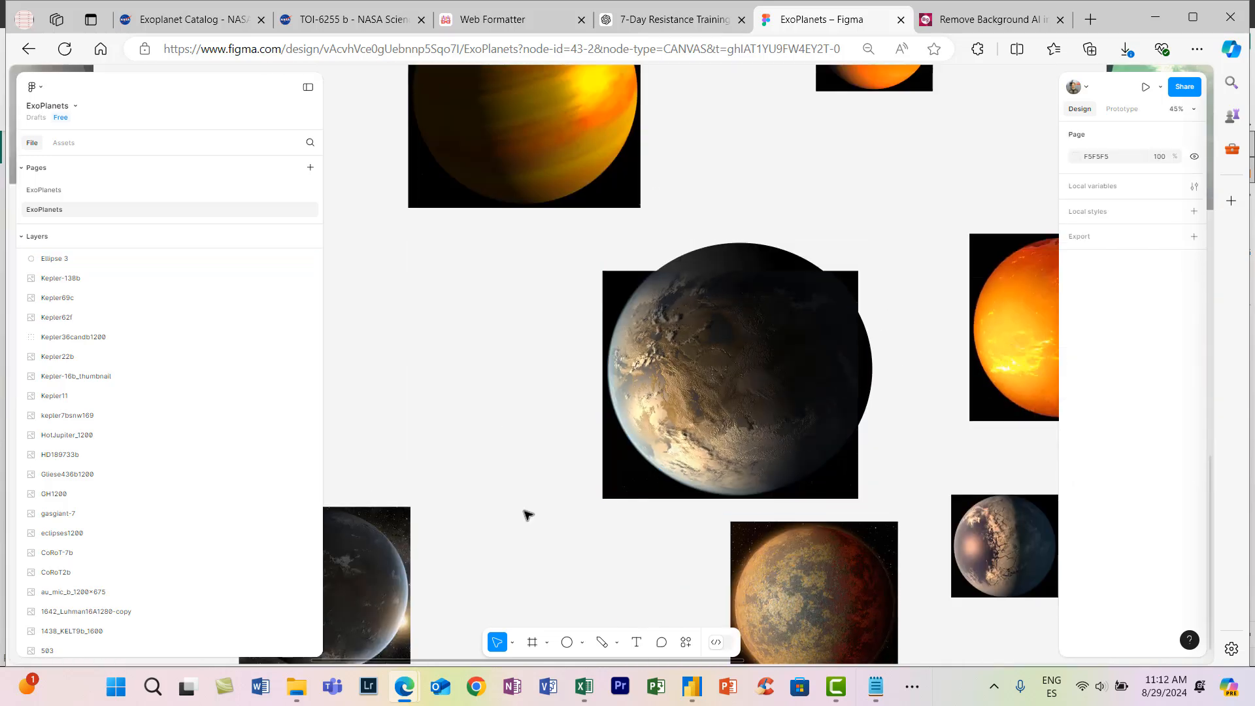
scroll(537, 509, down, 3)
drag(709, 343, 550, 467)
key(ctrl+g)
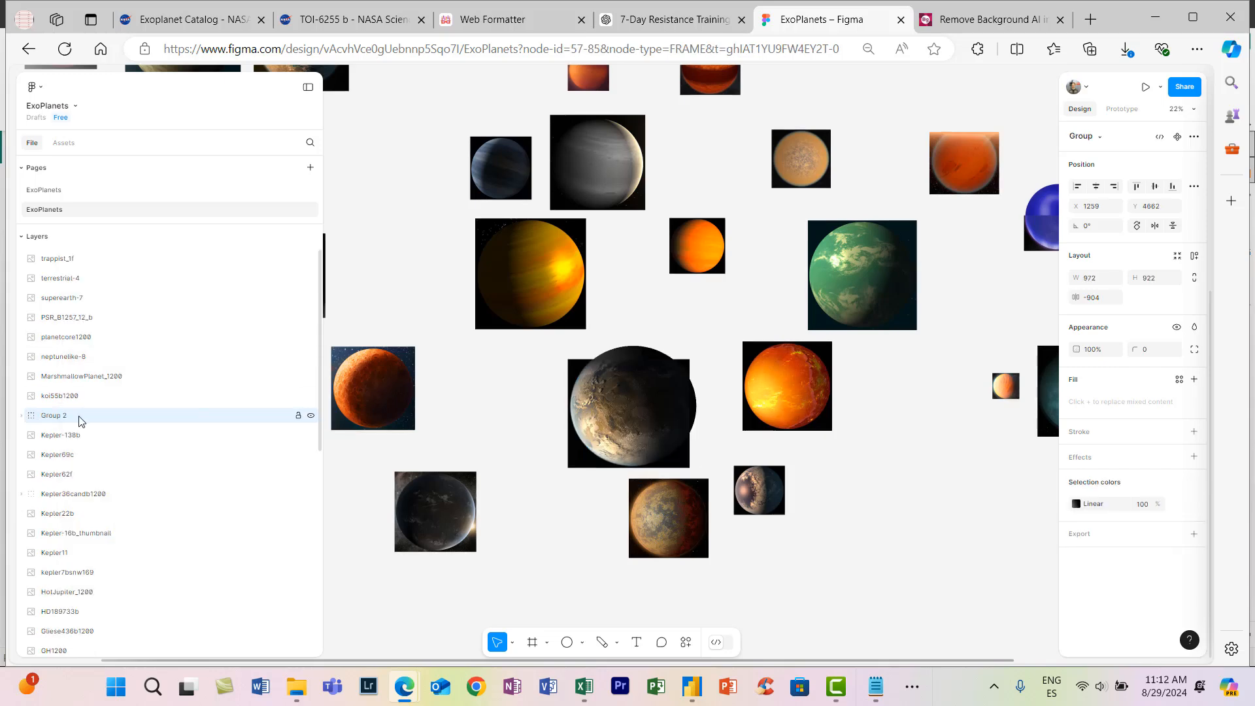
click(22, 416)
double_click(52, 419)
text(Kepler186f)
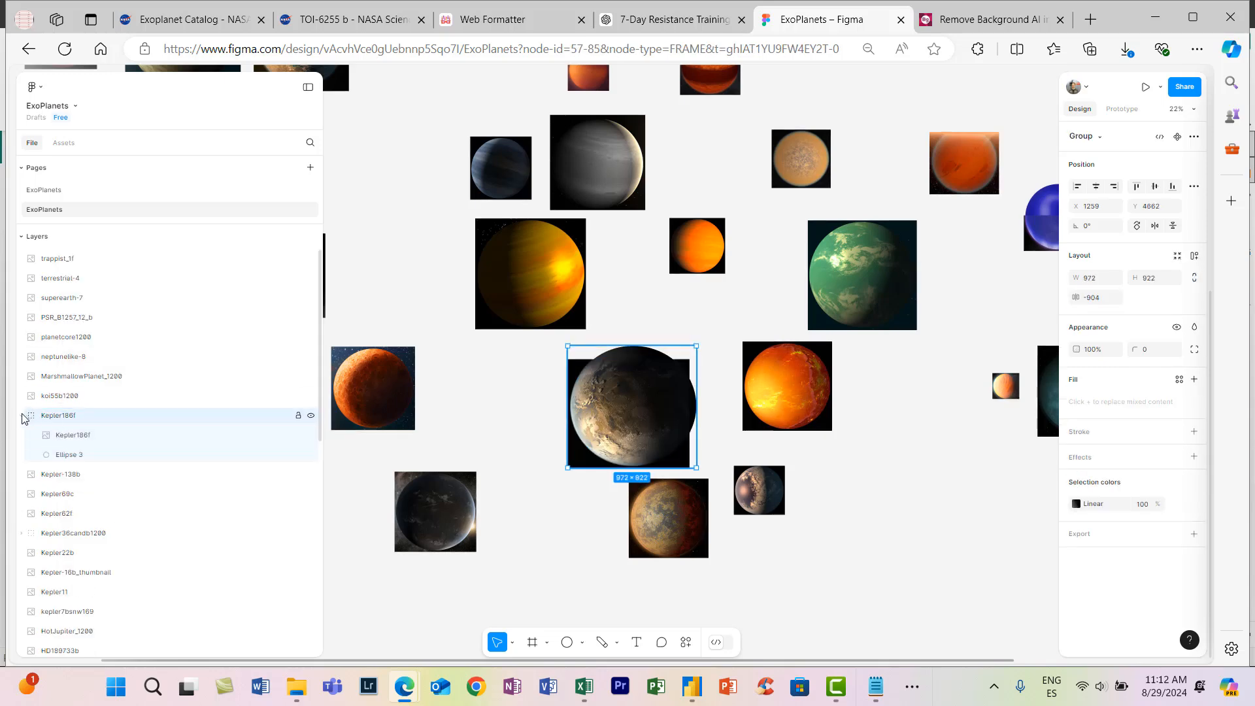
click(22, 416)
- Select all 38 planets, leaving out the dashboard background and the star image, and set their width and height to 200
click(457, 448)
scroll(456, 447, down, 2)
drag(491, 658, 472, 663)
click(512, 642)
click(537, 596)
drag(419, 429, 634, 520)
scroll(635, 520, down, 1)
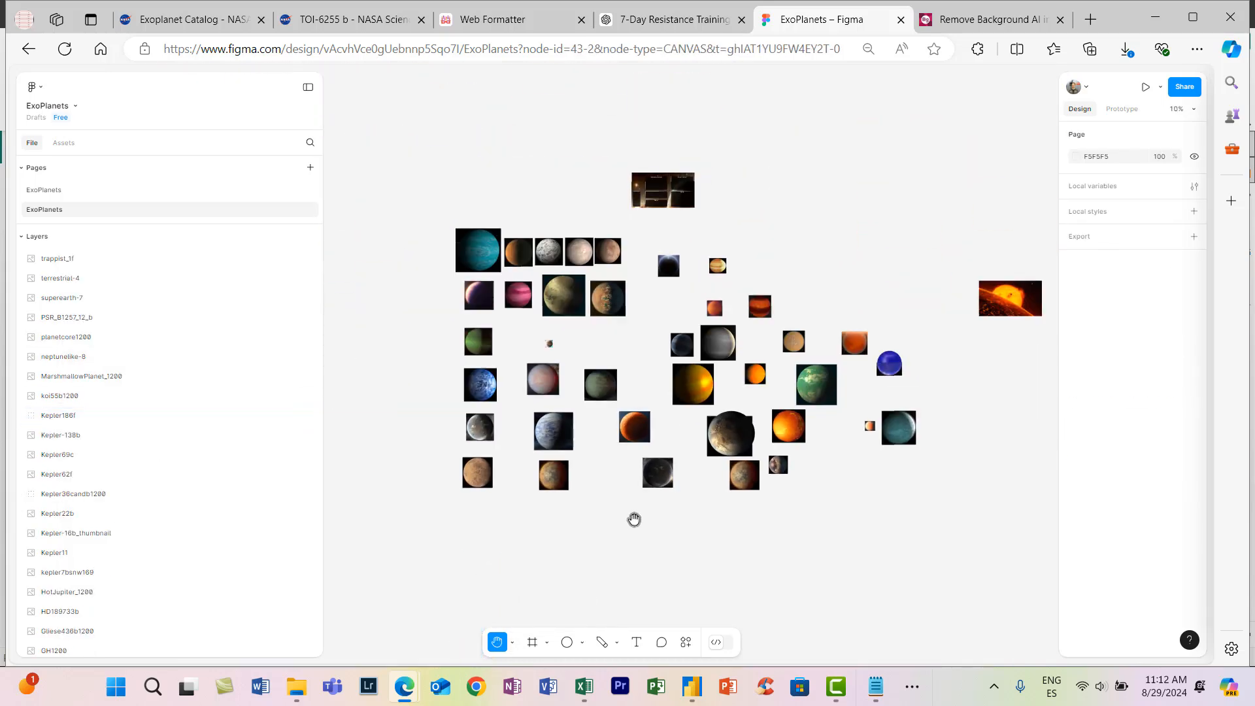
key(v)
drag(932, 495, 453, 222)
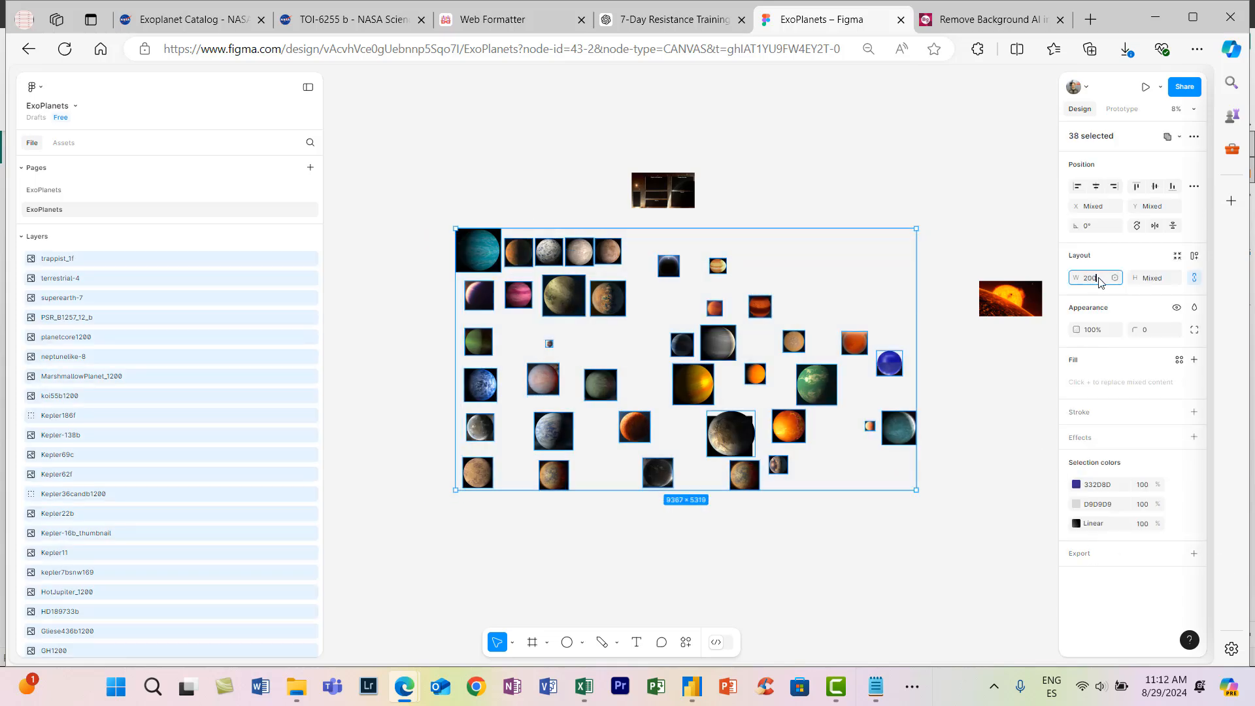
key(Tab)
text(200)
key(Return)
- Export the 38 resized planet layers and save the archive as ExoPlanets (1).zip in the Planet Images folder
scroll(900, 479, up, 2)
scroll(899, 479, down, 2)
click(1194, 553)
click(1115, 615)
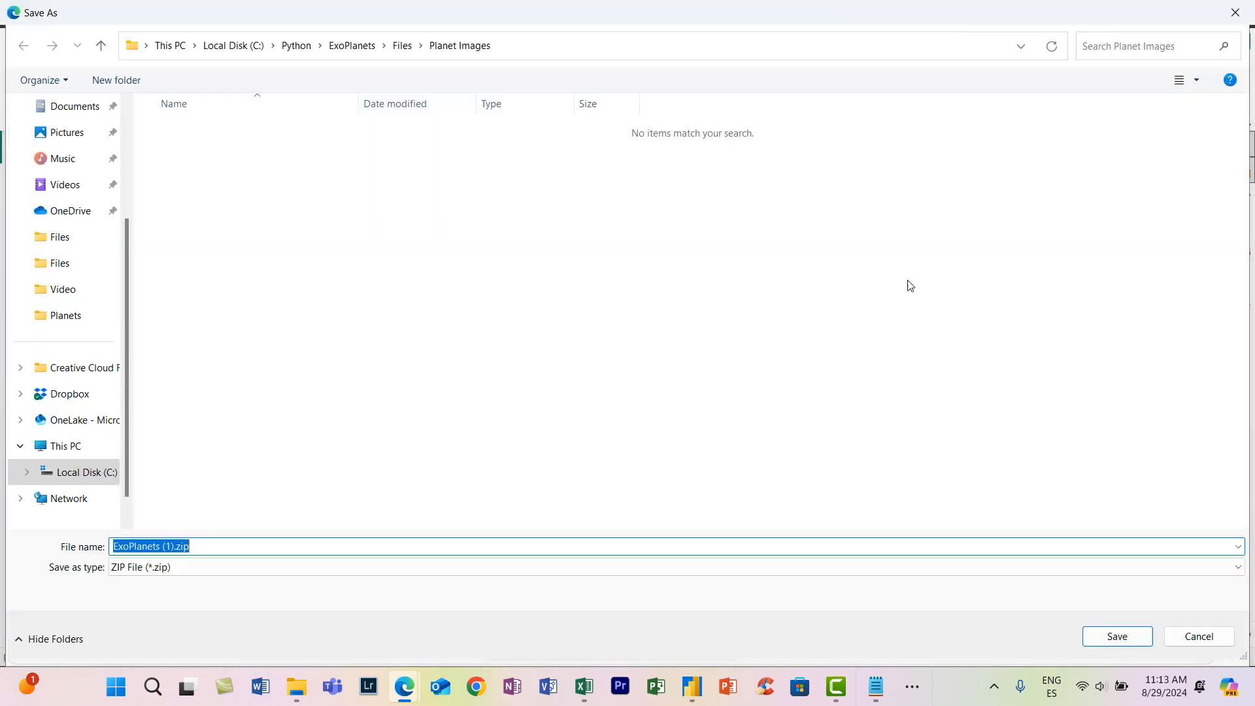
click(1118, 636)
- Extract ExoPlanets (1).zip in the Planet Images folder and check the exported planet PNGs
click(1064, 109)
right_click(717, 292)
click(782, 214)
click(763, 552)
double_click(718, 292)
key(ctrl+a)
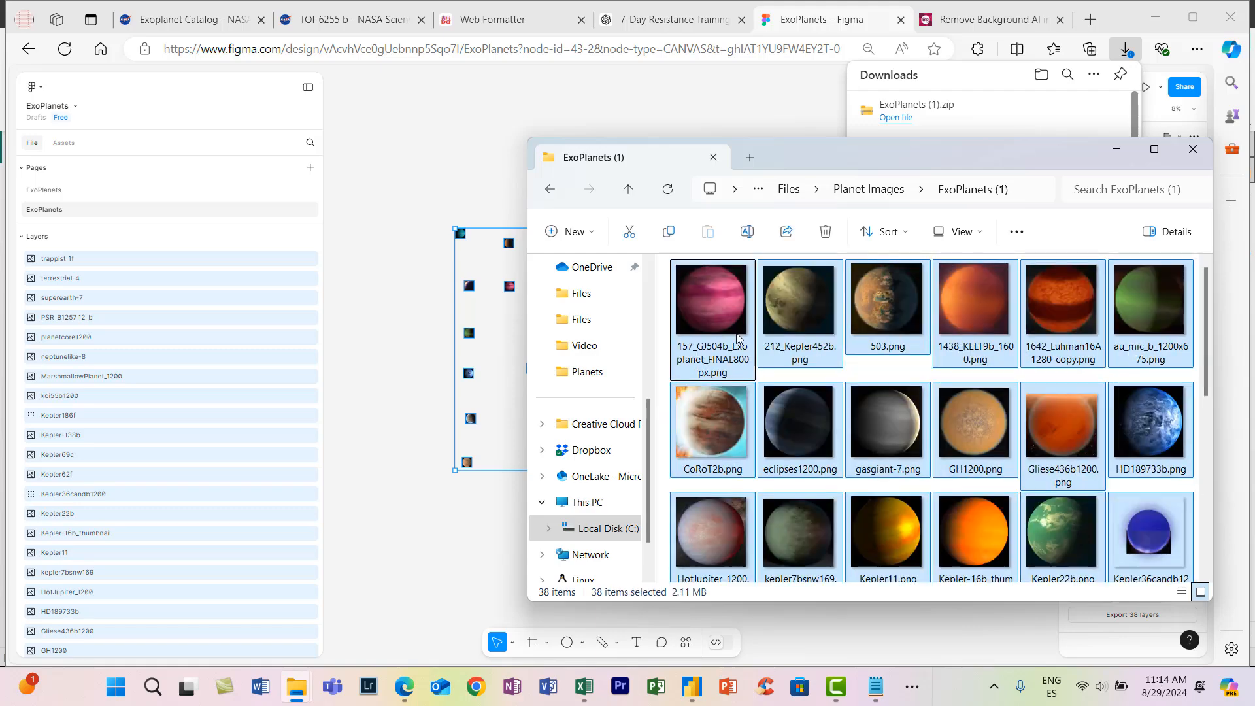
scroll(745, 366, down, 5)
scroll(751, 387, up, 5)
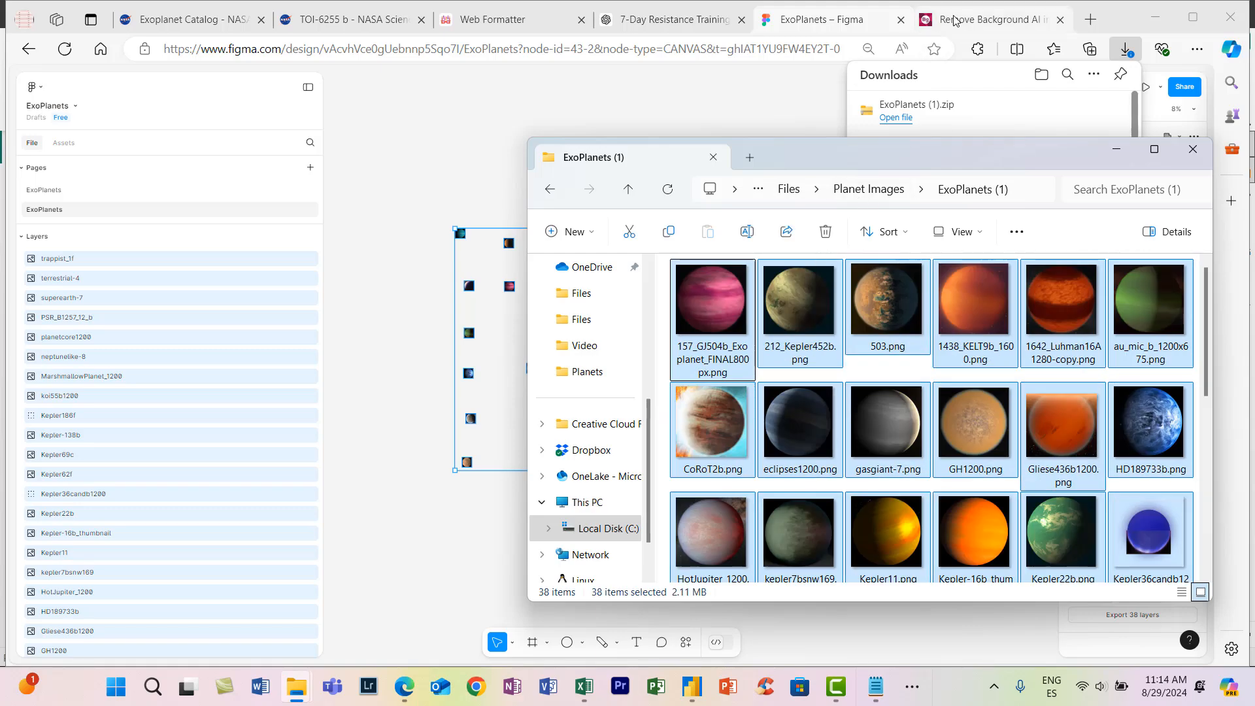
- Switch to the Pixlr background remover and load all planet PNGs from the ExoPlanets (1) folder
click(988, 19)
click(220, 49)
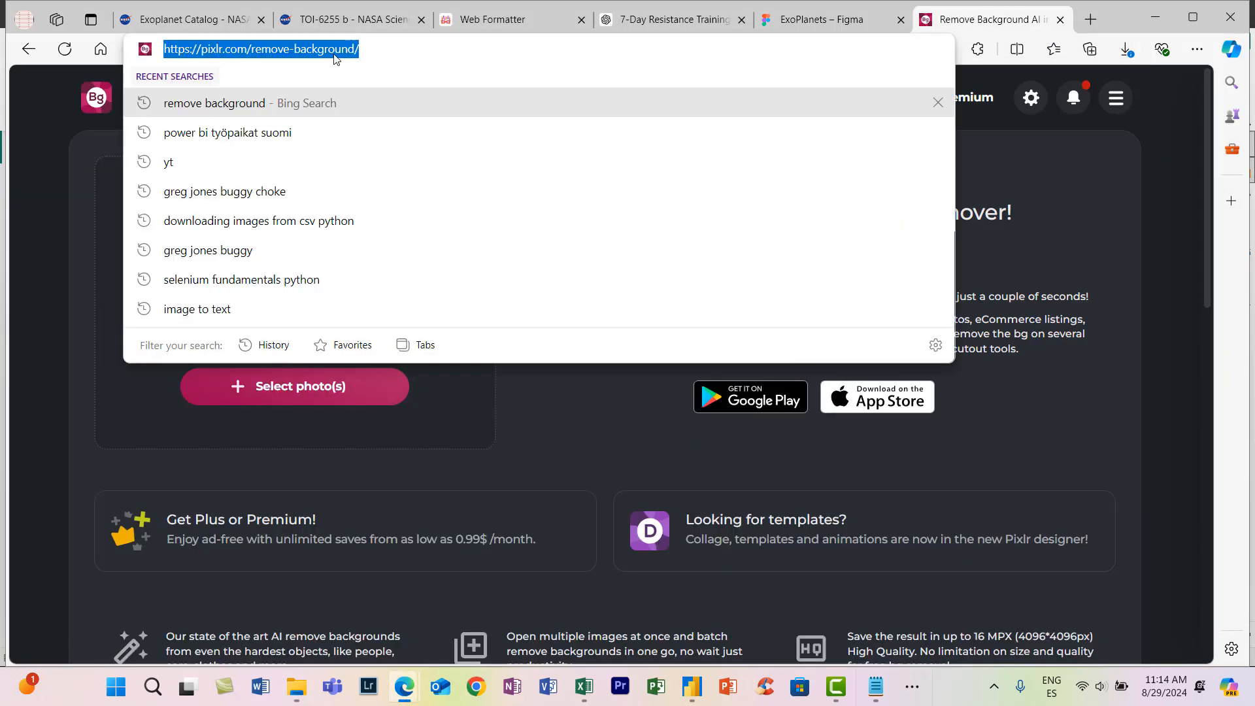
click(92, 236)
click(296, 397)
double_click(259, 130)
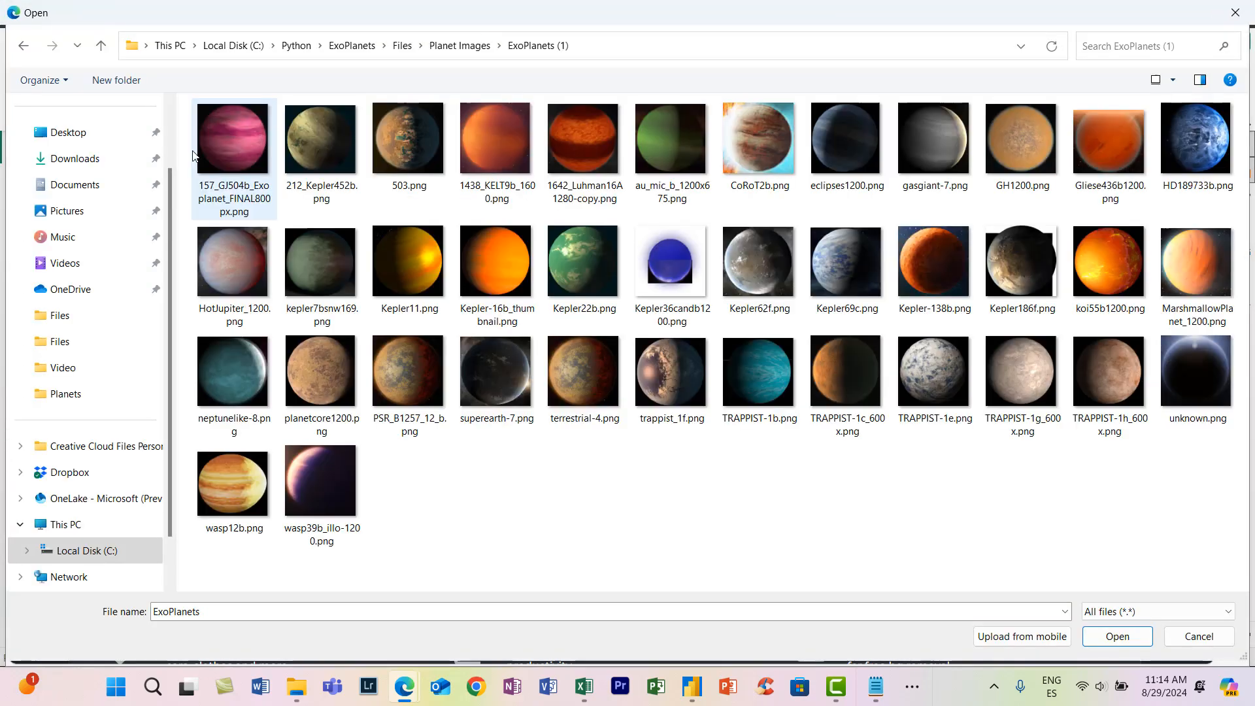
drag(186, 121, 1197, 551)
click(1110, 644)
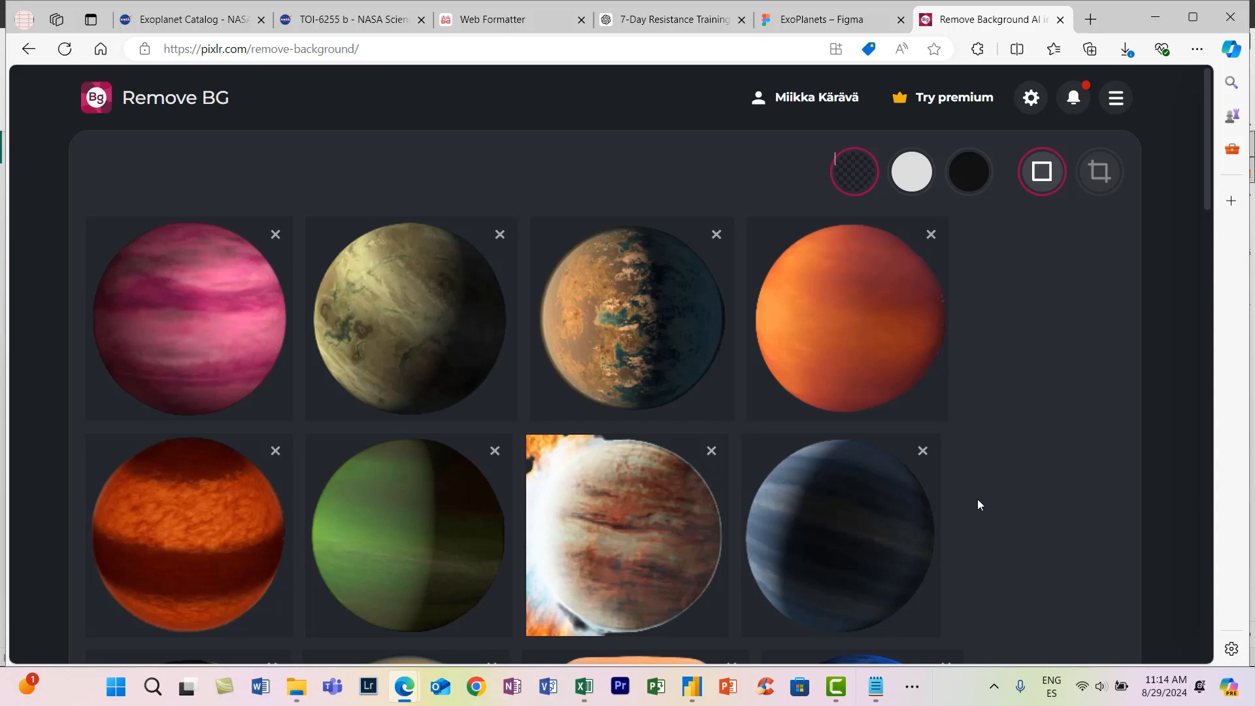
- Check the planet cut-outs and open the incomplete wasp39b planet for fine-tuning
scroll(978, 499, down, 5)
scroll(974, 499, down, 10)
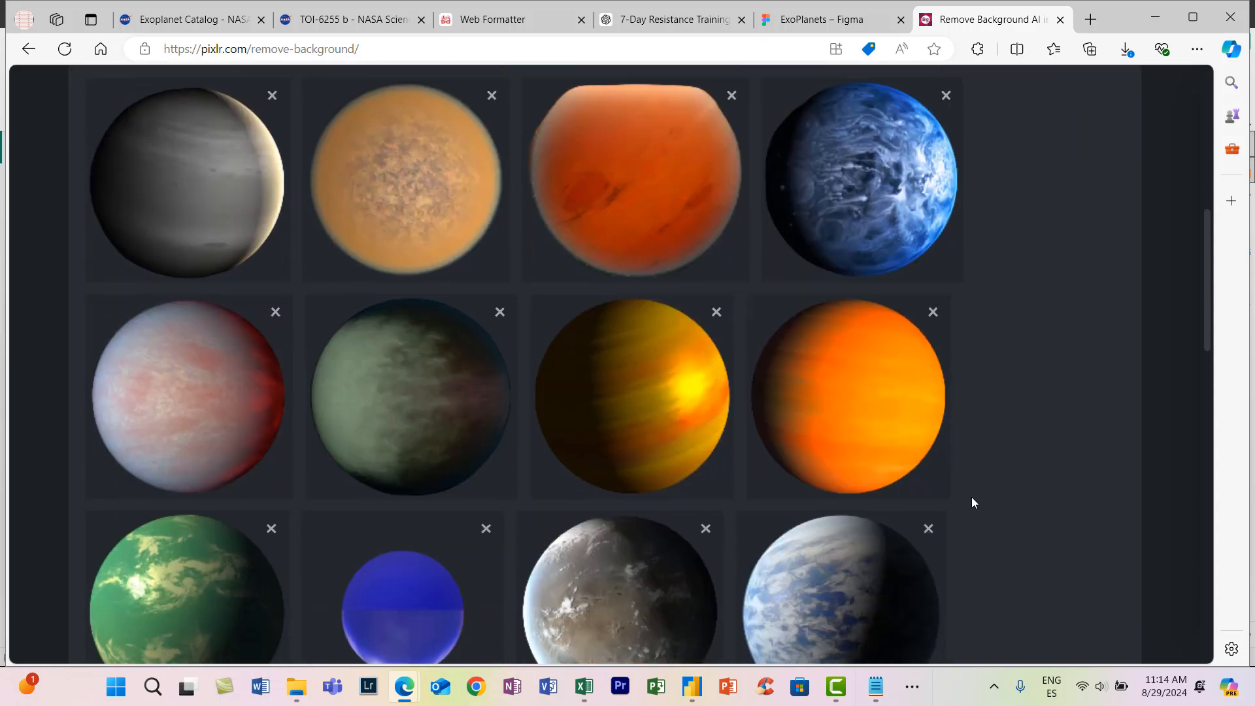
scroll(972, 503, down, 1)
scroll(972, 499, down, 7)
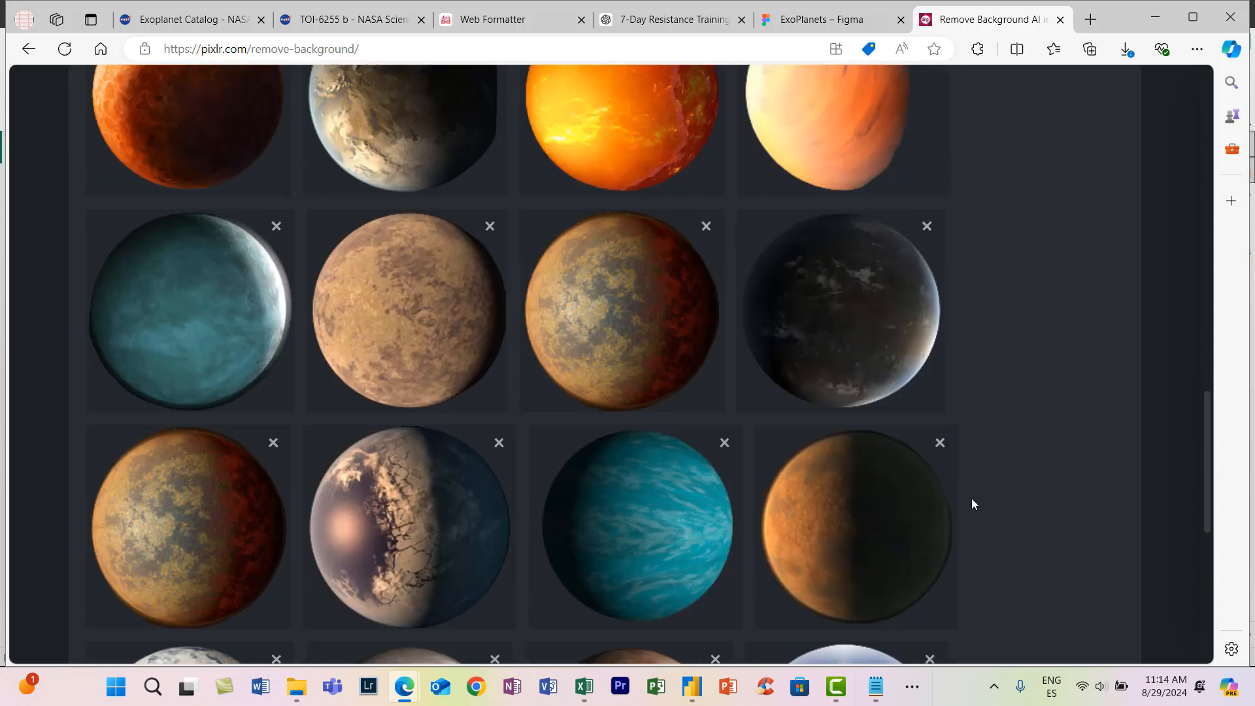
mouse_move(448, 504)
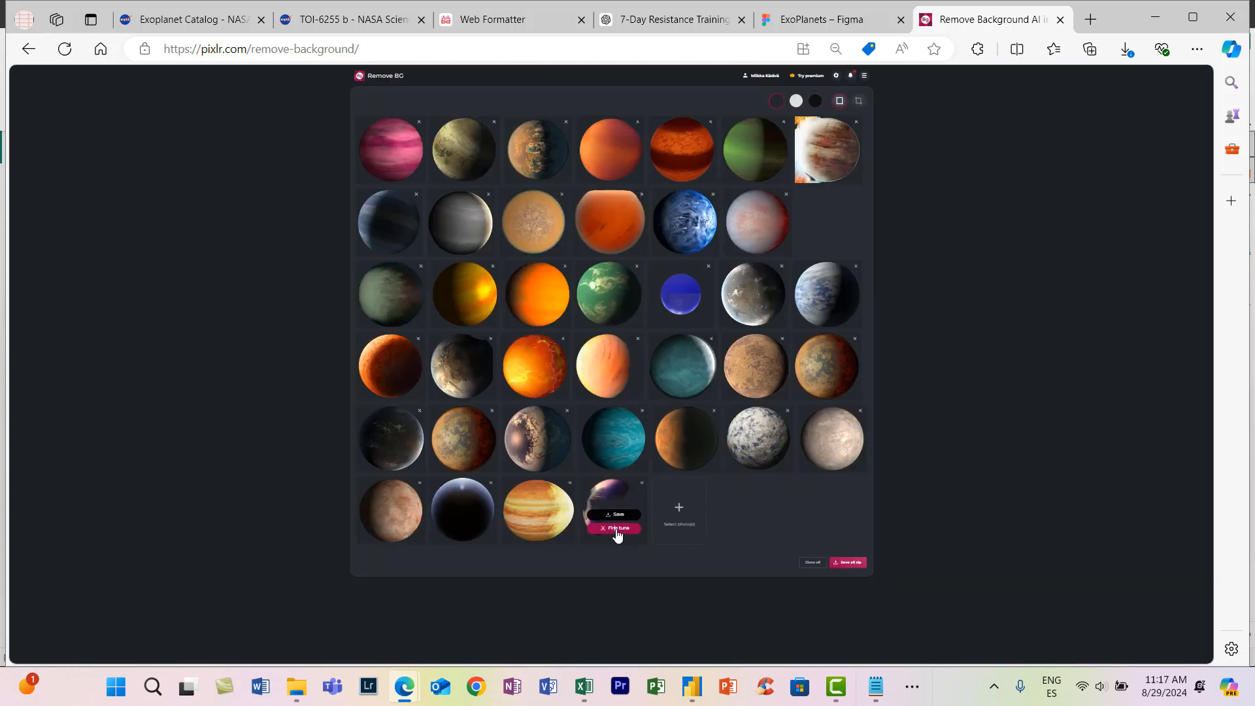
click(618, 530)
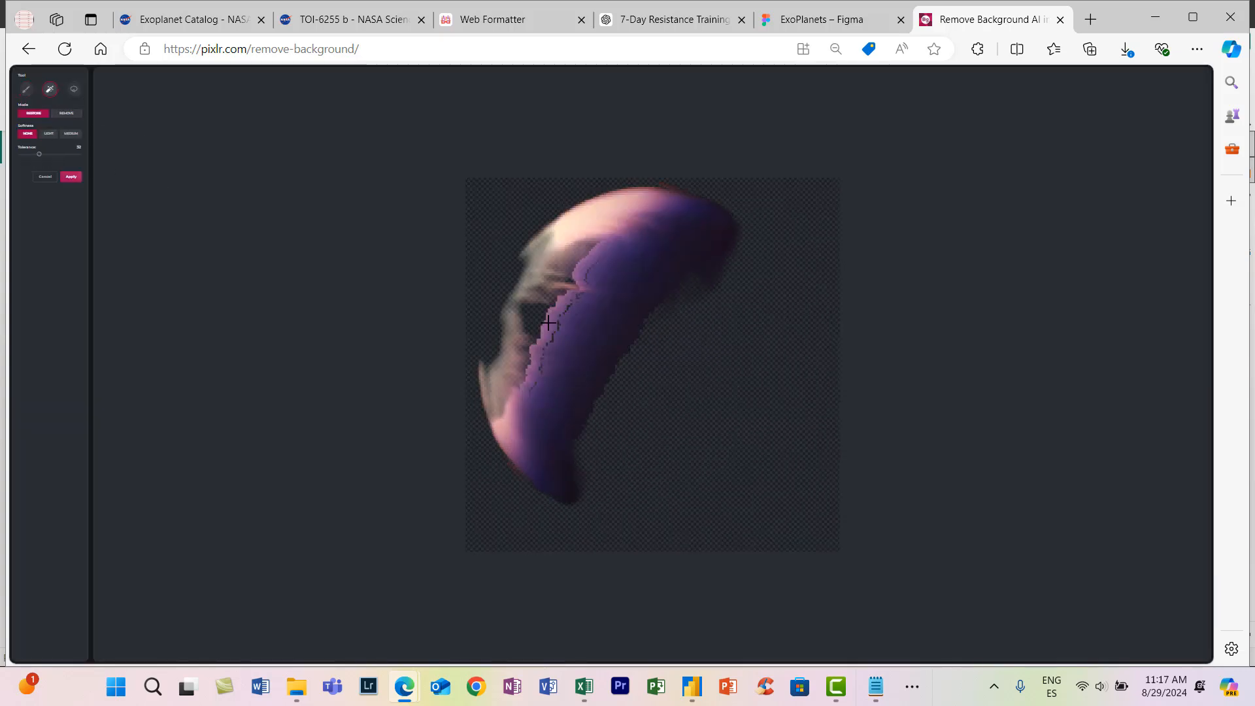
- Try to restore the missing dark side of wasp39b with the magic wand, alternating between restoring and removing areas
click(633, 372)
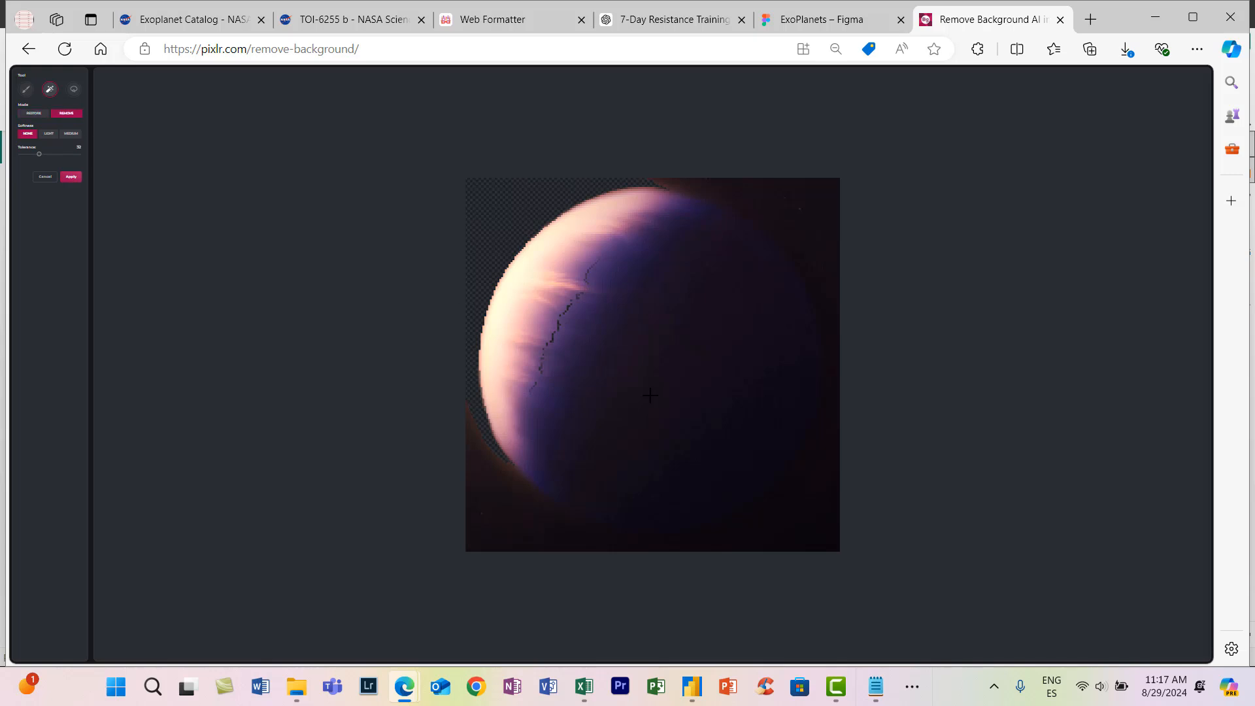
click(648, 394)
click(46, 114)
click(631, 372)
click(533, 531)
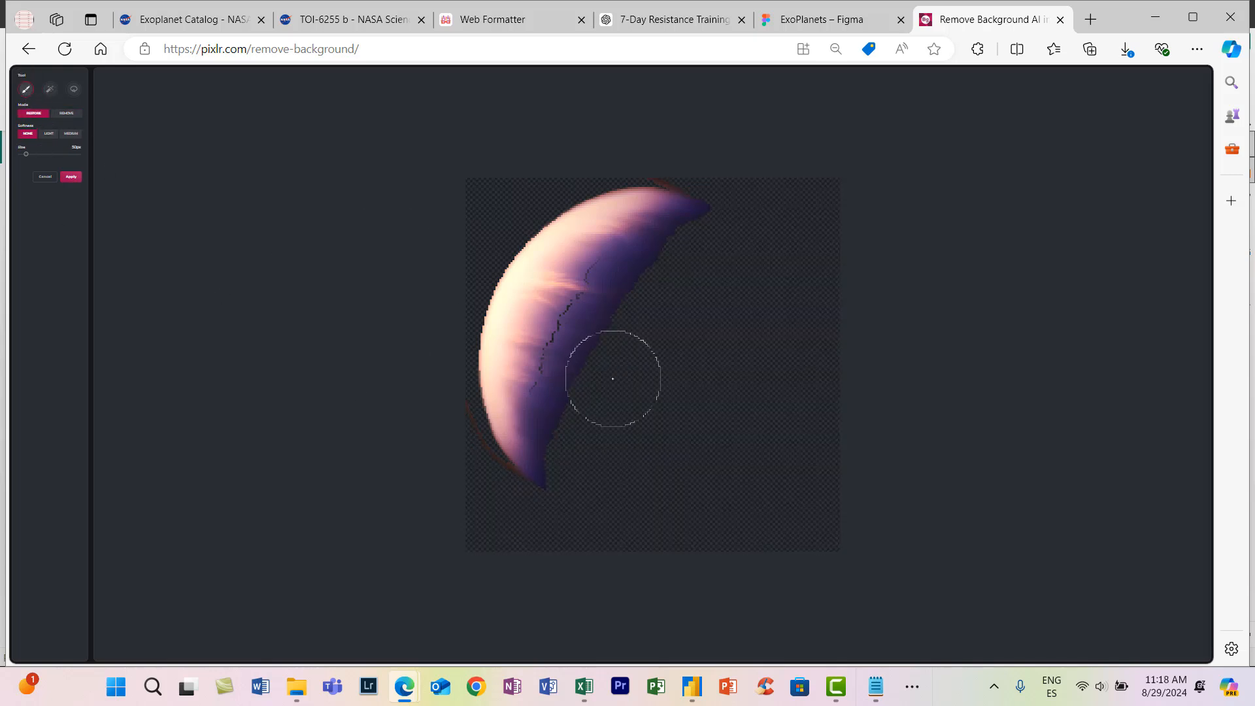
- Restore the missing dark side of wasp39b with a large hard brush
mouse_move(619, 423)
mouse_down()
mouse_move(688, 263)
mouse_move(641, 421)
mouse_up()
click(51, 154)
click(625, 355)
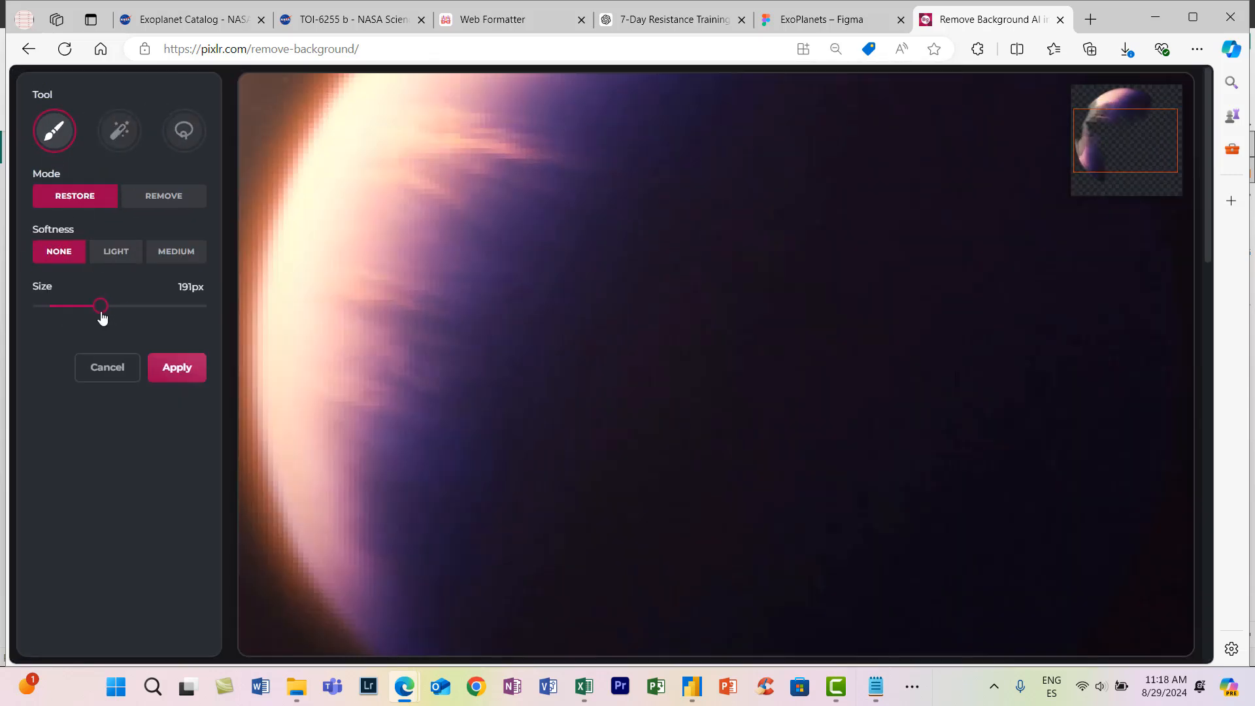
- Set the brush size to 188 px and remove the restored background around wasp39b, leaving a round planet
drag(102, 317, 101, 316)
scroll(662, 452, down, 5)
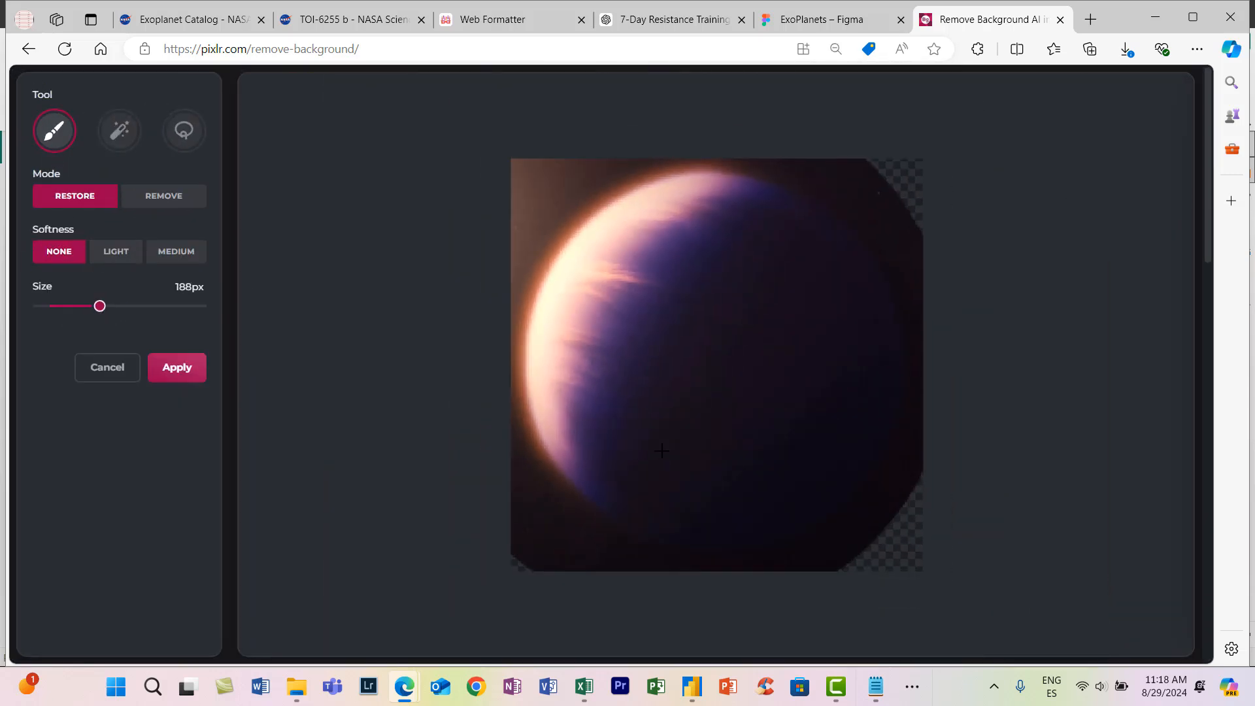
click(161, 207)
mouse_move(654, 340)
mouse_down()
mouse_move(717, 190)
mouse_move(628, 510)
mouse_up()
drag(708, 366, 706, 383)
click(163, 195)
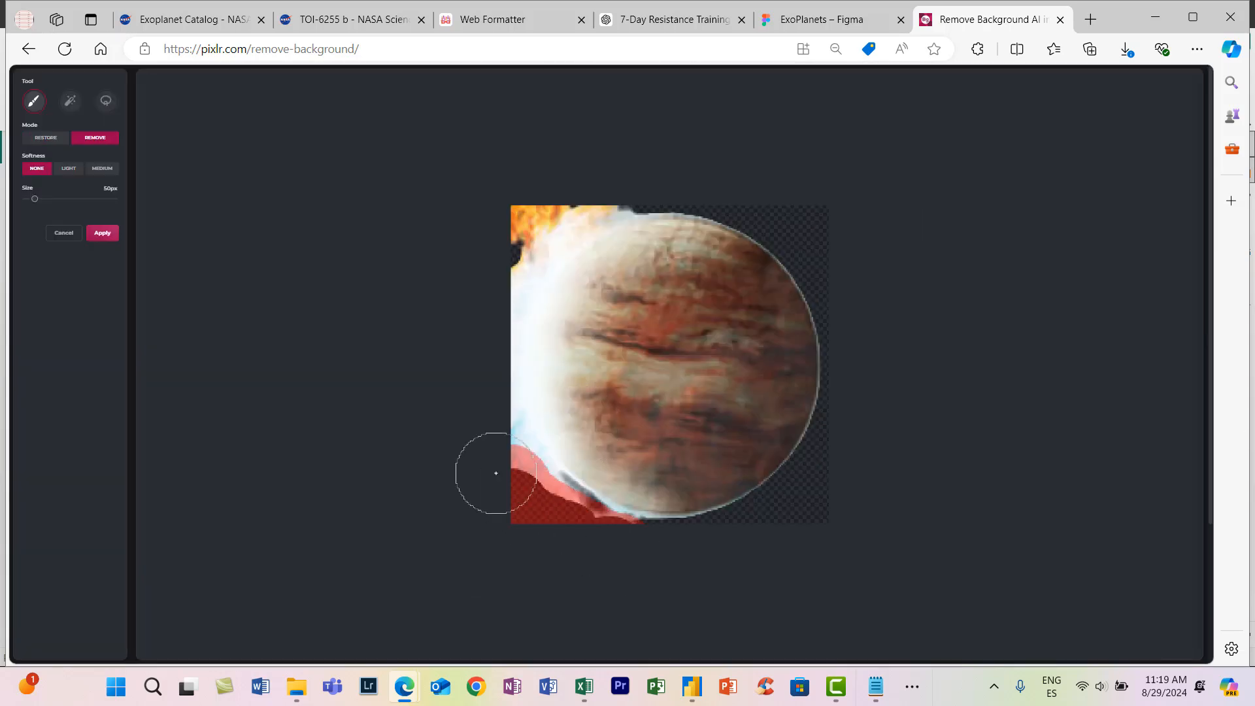
- Open CoRoT2b for fine-tuning, erase its faulty cut-out, and restore the planet with a single 184 px round brush dab
drag(496, 473, 500, 480)
drag(601, 190, 500, 252)
drag(34, 199, 59, 198)
drag(661, 373, 677, 356)
click(46, 138)
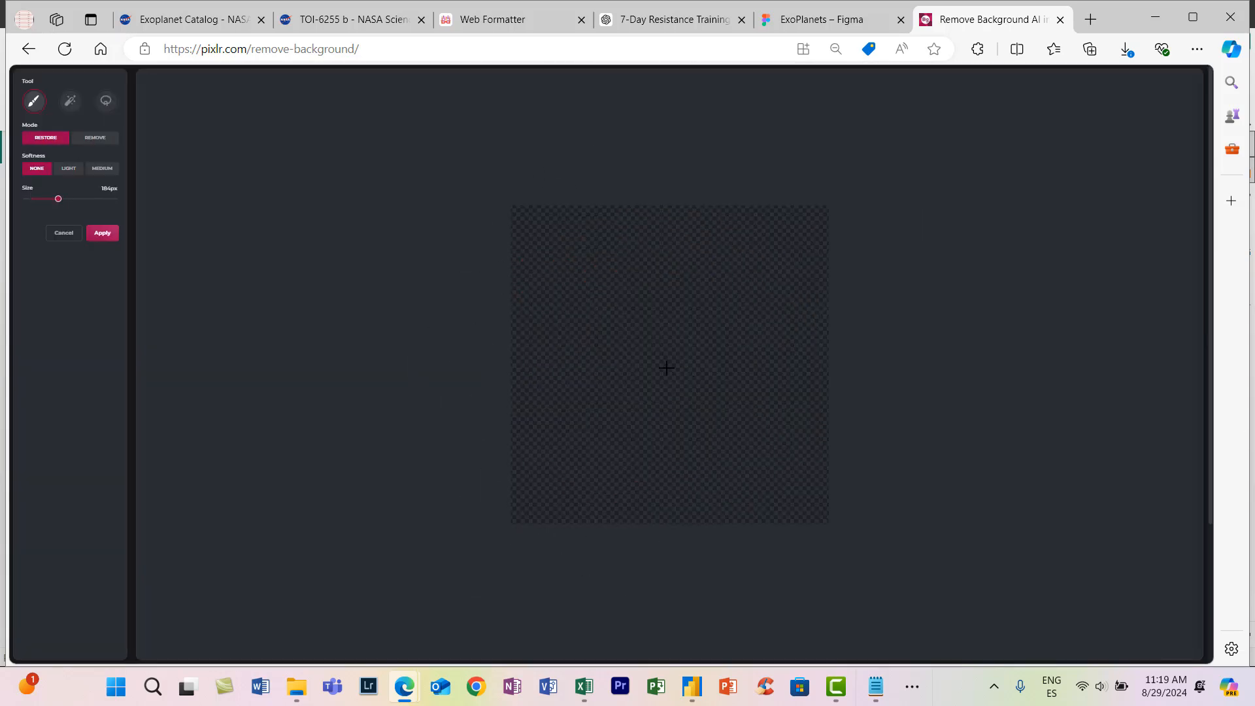
click(666, 366)
- Erase CoRoT2b and restore it again until the round brush dab lines up with the planet's outline
click(95, 138)
click(668, 366)
click(46, 138)
click(671, 361)
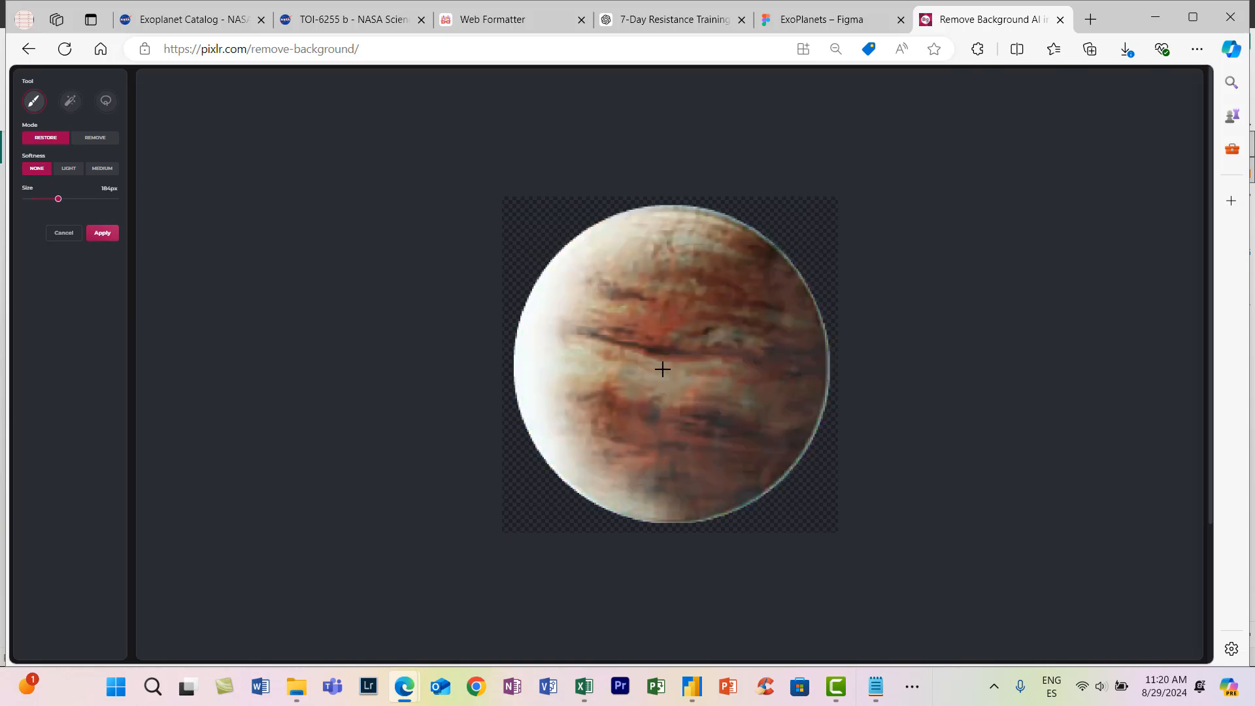
click(95, 138)
click(668, 366)
click(46, 138)
click(674, 370)
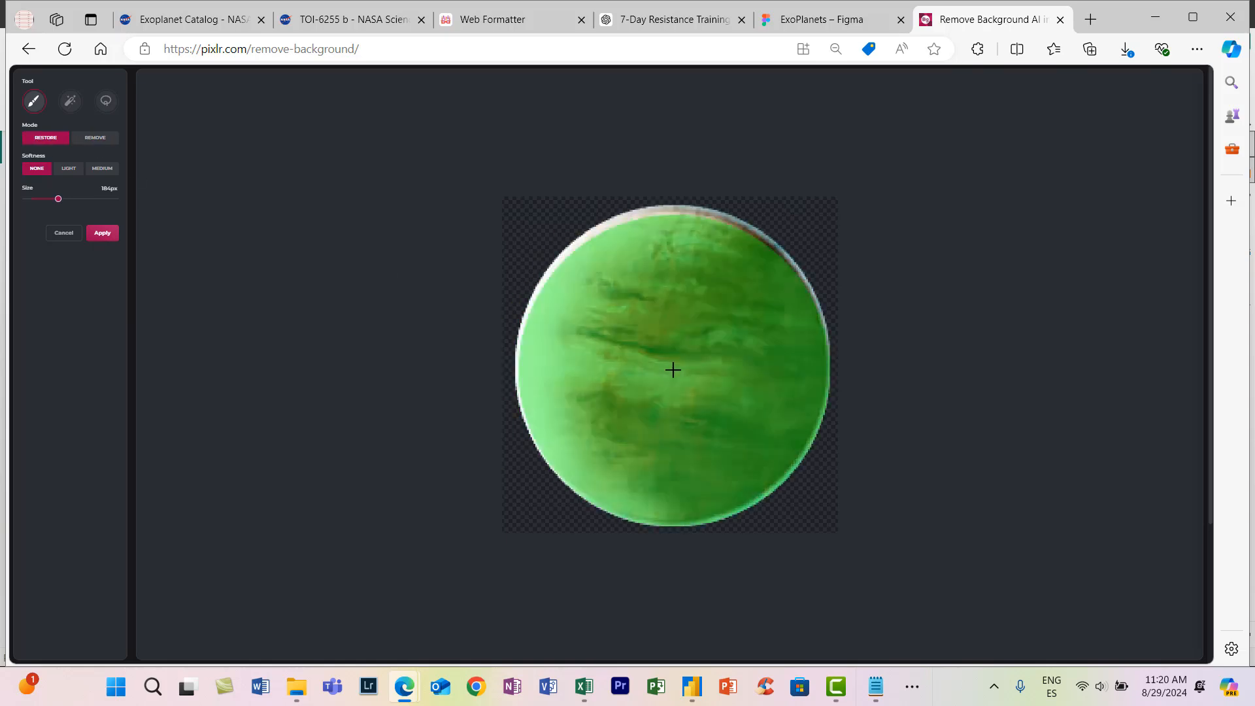
- Restore the planet with the brush size set to 188 px, and erase it for another attempt
click(707, 490)
click(46, 138)
drag(48, 199, 60, 199)
click(665, 367)
click(94, 138)
click(716, 331)
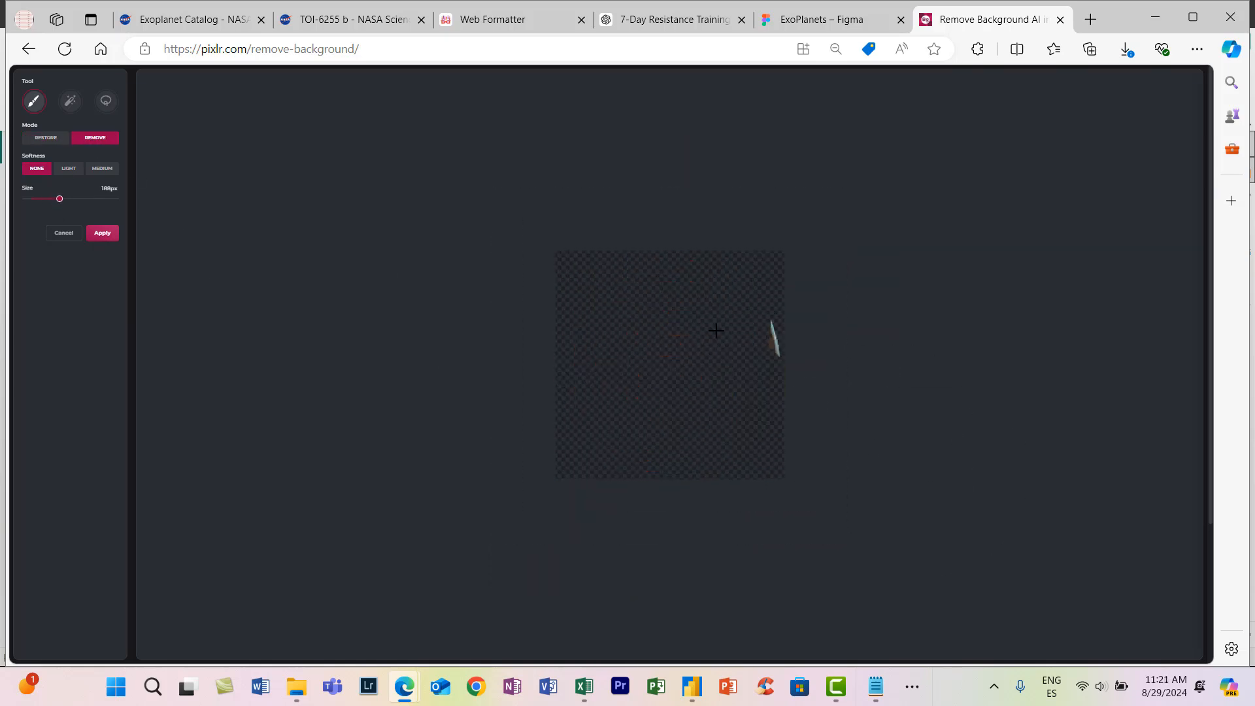
- Restore the planet with one centred round brush dab and apply the fine-tuning
click(46, 137)
key(ctrl+plus)
key(ctrl+plus)
key(ctrl+plus)
key(ctrl+plus)
click(98, 306)
scroll(717, 364, down, 1)
click(717, 365)
click(177, 367)
- Return to the cut-out overview and open Kepler186f for fine-tuning
key(ctrl+minus)
key(ctrl+minus)
key(ctrl+minus)
key(ctrl+minus)
click(384, 409)
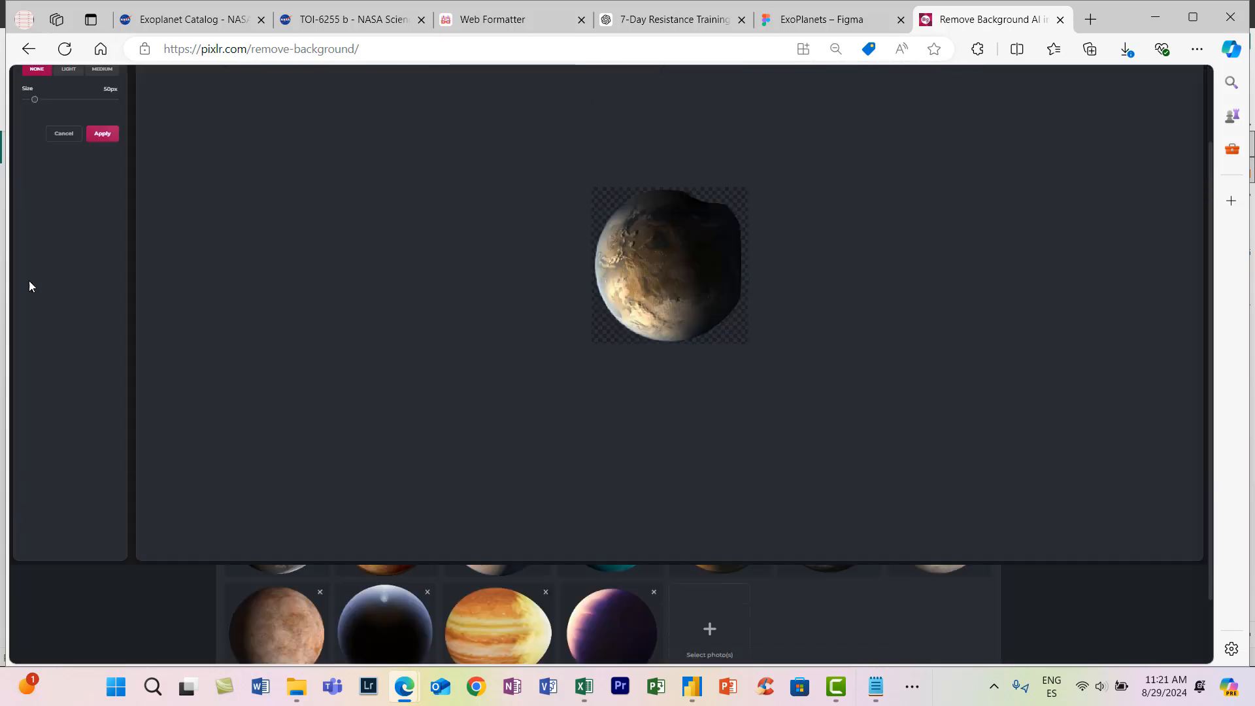
- Restore Kepler186f's round outline with one centred brush dab at 195 px and apply the fine-tuning
scroll(29, 286, up, 2)
drag(35, 198, 60, 199)
key(ctrl+plus)
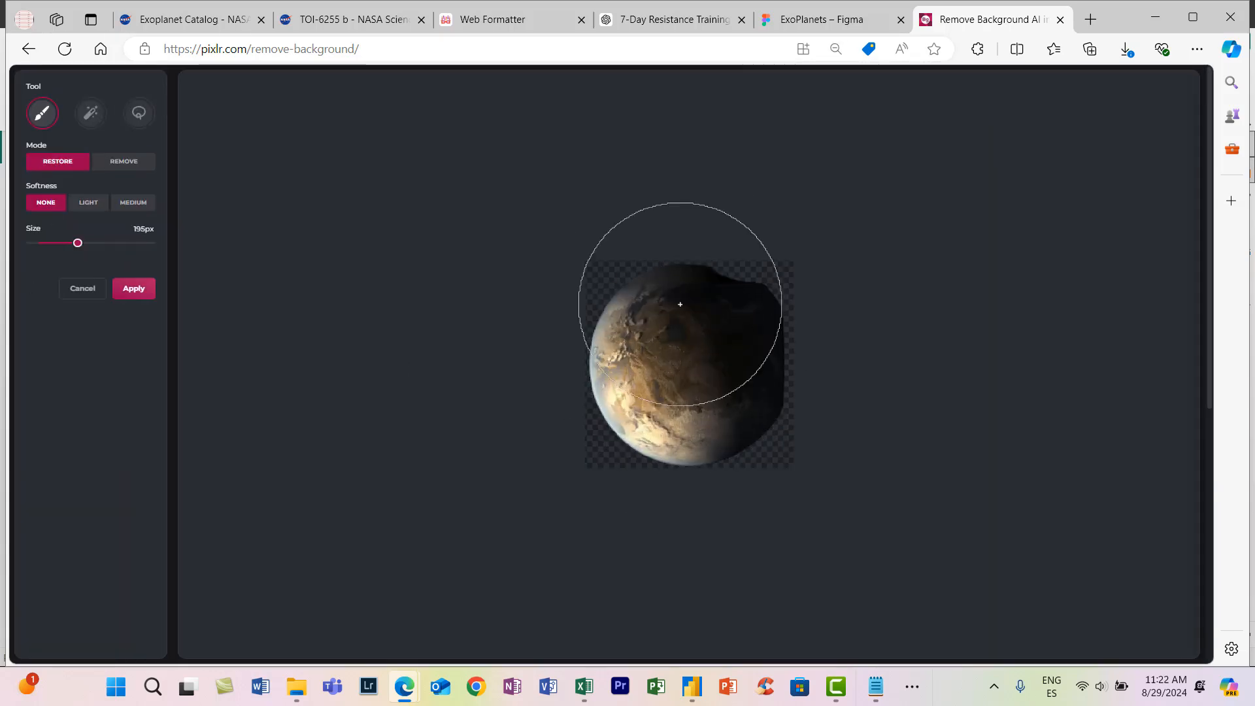
click(706, 367)
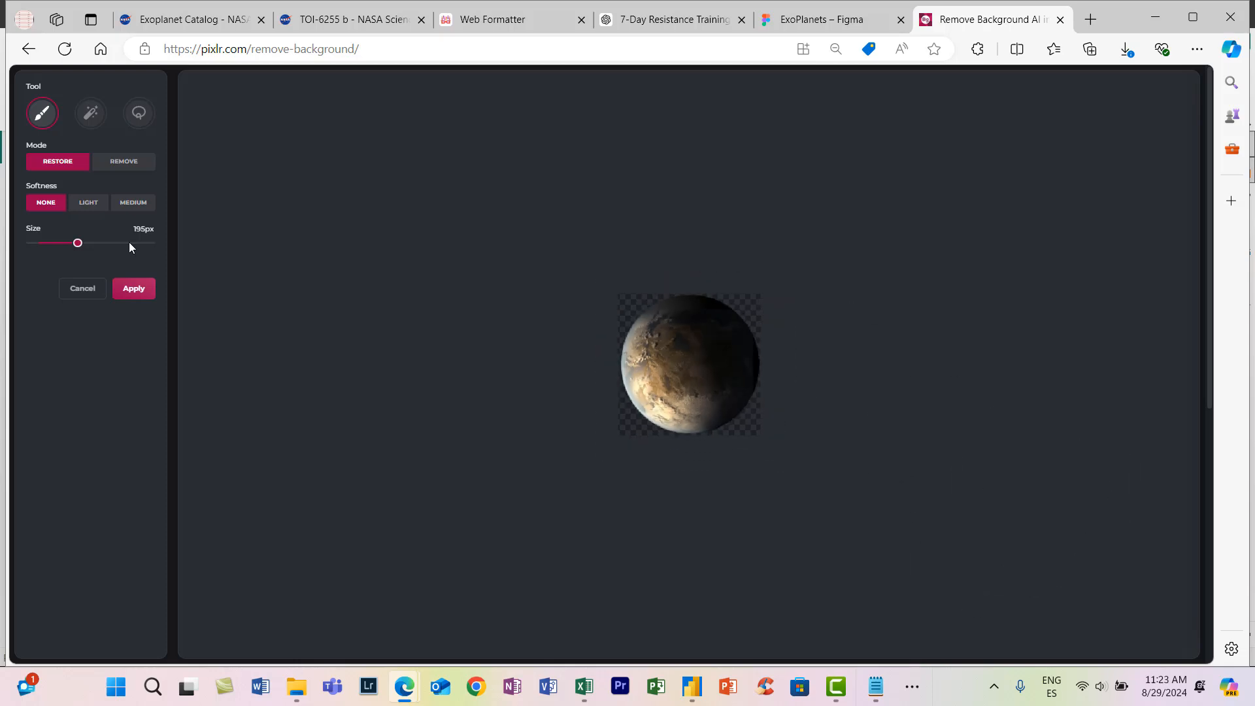
click(134, 288)
- Open the flat-topped orange planet in the second row for fine-tuning and erase it with one centred 211 px brush dab
key(ctrl+plus)
key(ctrl+plus)
key(ctrl+plus)
key(ctrl+plus)
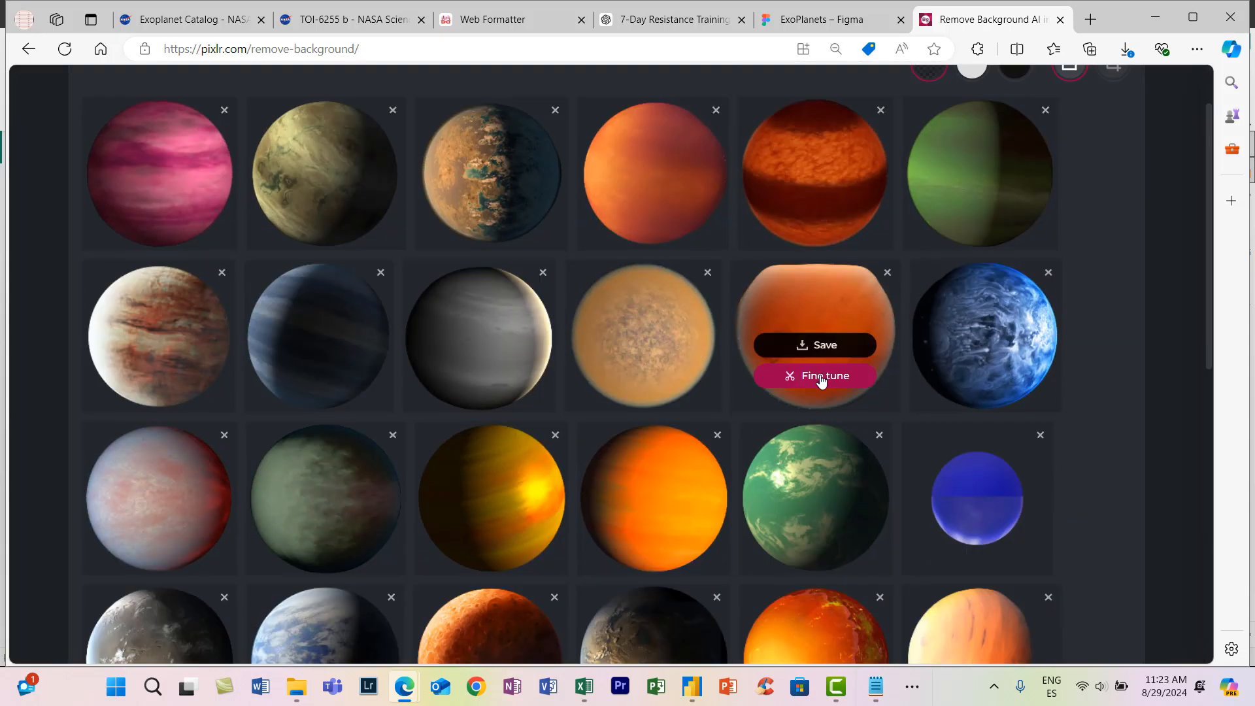
click(822, 377)
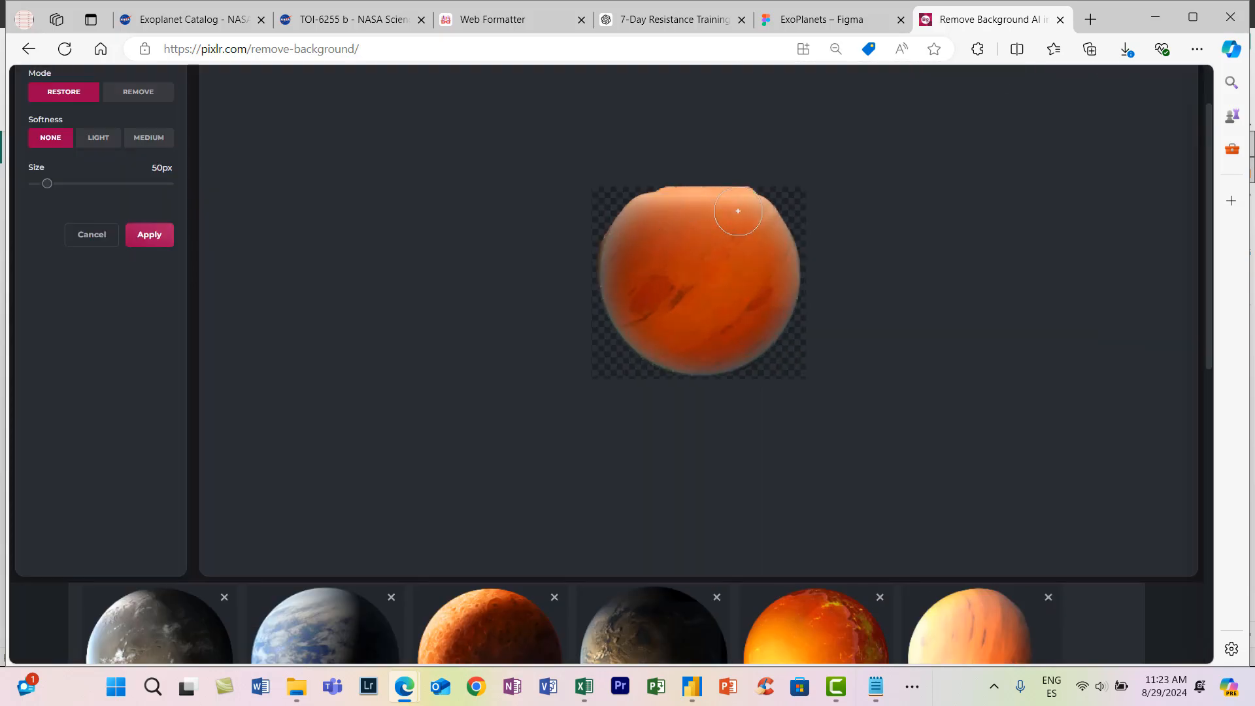
click(698, 270)
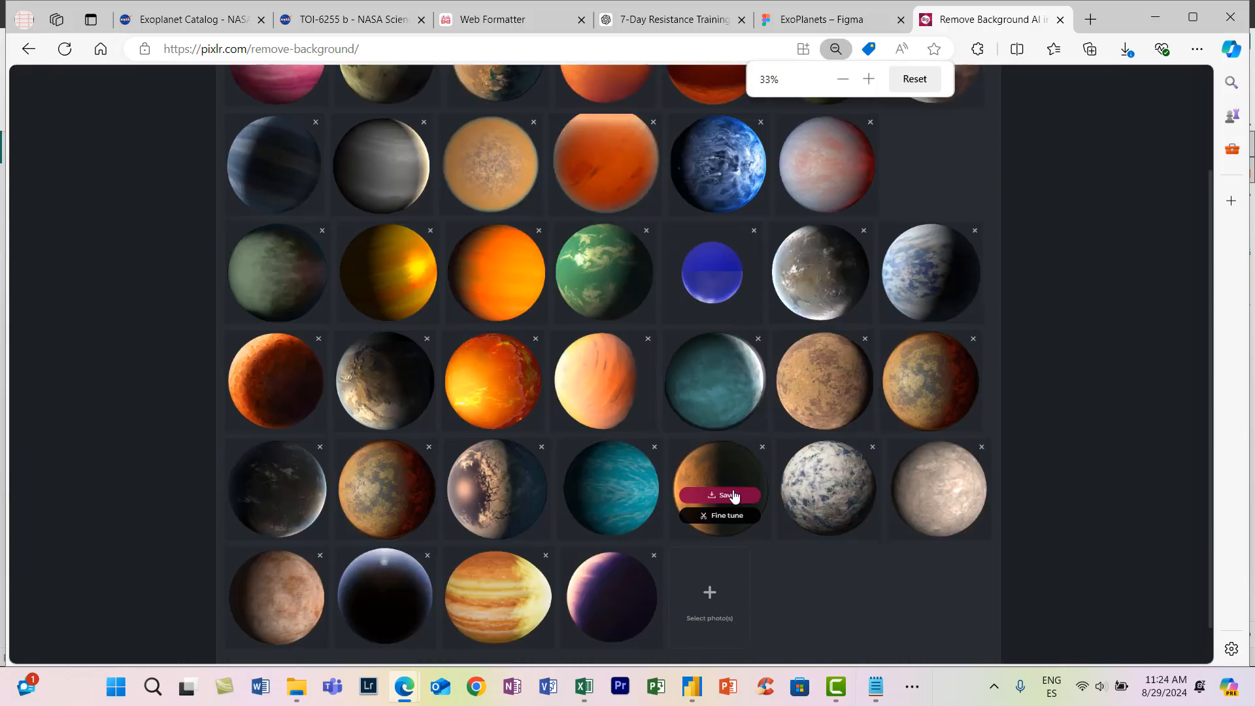
key(ctrl+minus)
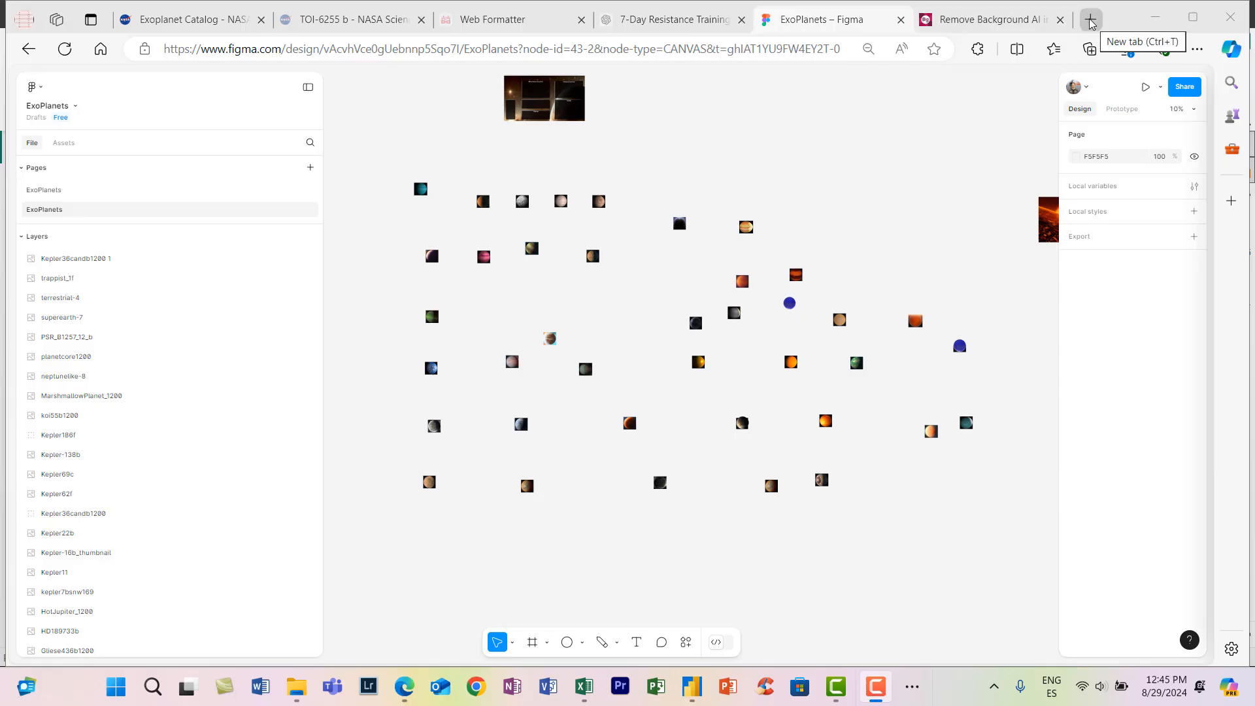
- Search the web in a new tab for "earth distance from sun in au" and browse the image results
click(1091, 19)
click(682, 46)
text(eart distance from sun in au)
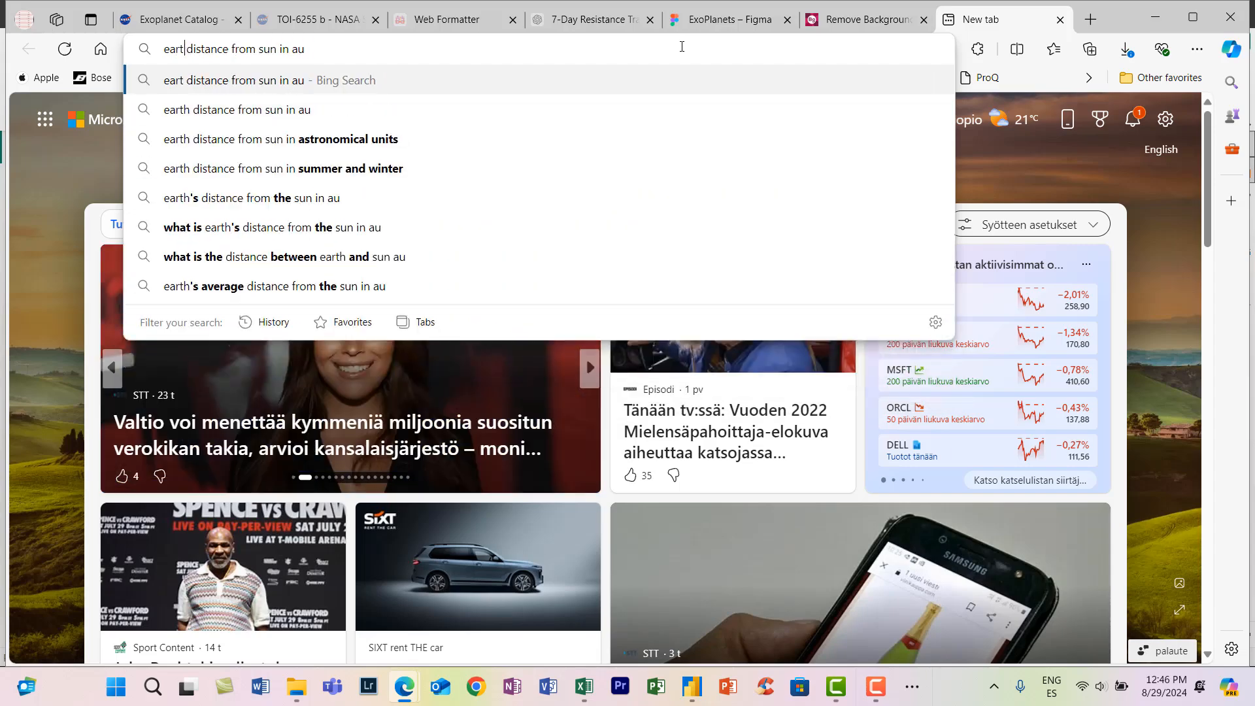
click(359, 51)
key(BackSpace)
key(BackSpace)
key(BackSpace)
key(BackSpace)
key(BackSpace)
key(BackSpace)
key(BackSpace)
key(BackSpace)
key(BackSpace)
key(BackSpace)
key(BackSpace)
click(236, 110)
click(332, 143)
scroll(420, 308, down, 1)
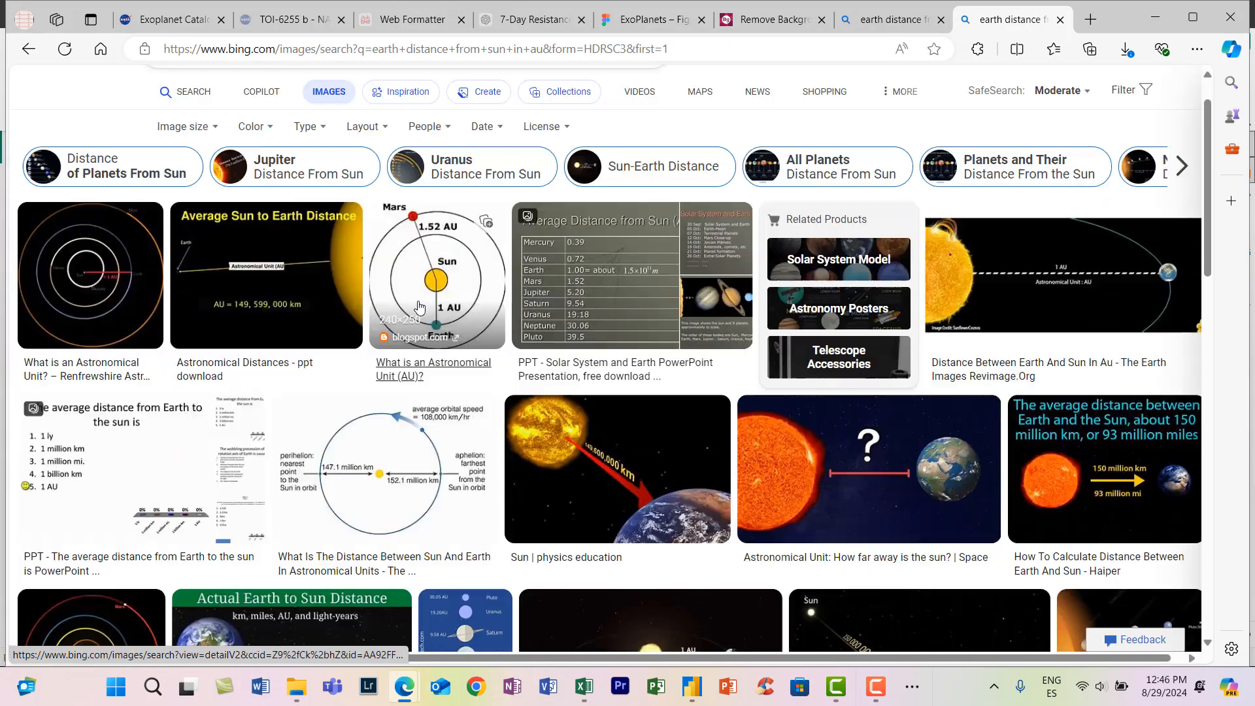
- Change the image search to "earth image" and look through the Earth pictures
scroll(420, 307, down, 5)
scroll(508, 356, up, 6)
drag(366, 103, 186, 98)
text(image)
key(Return)
scroll(574, 395, down, 1)
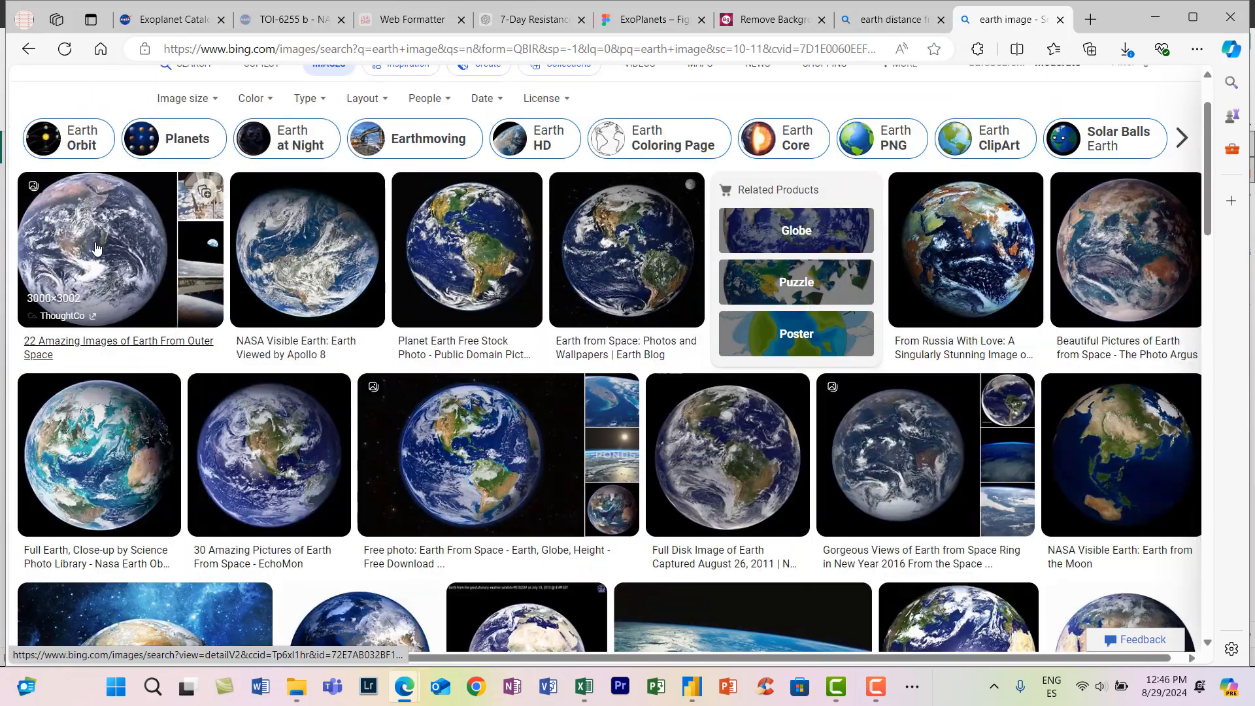
click(727, 451)
right_click(382, 259)
click(412, 300)
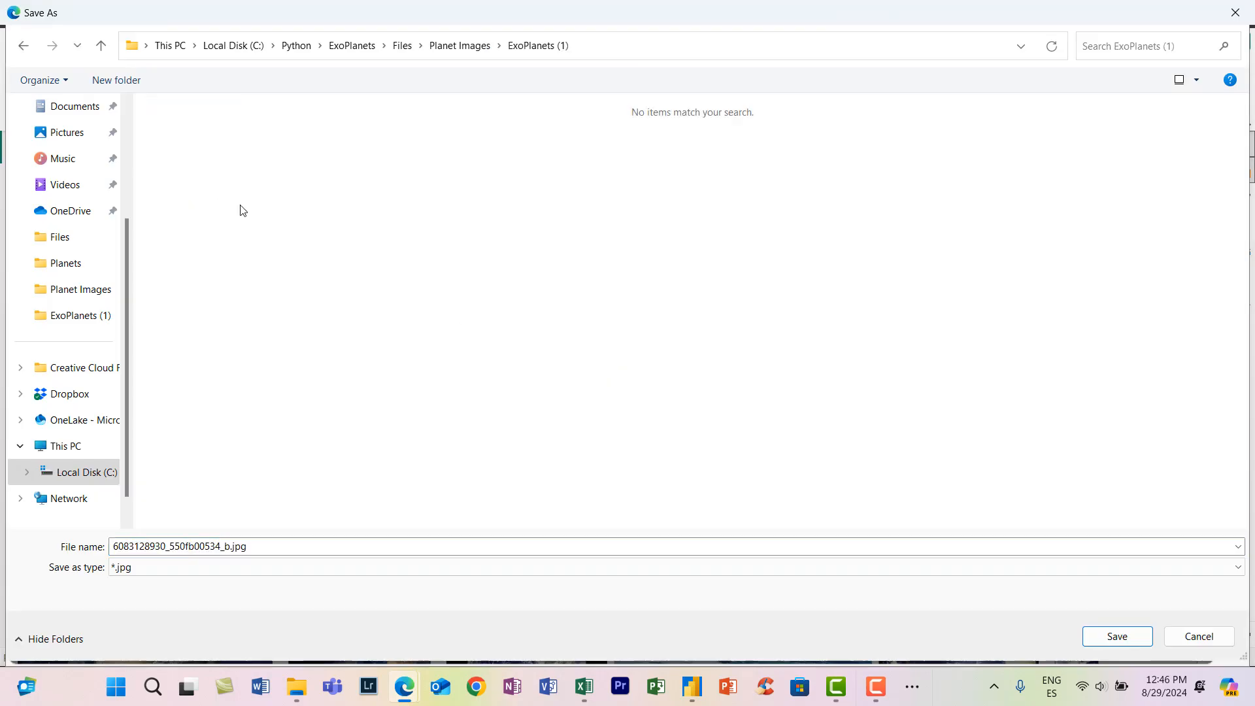
click(1118, 637)
click(42, 314)
- Replace the image search with "jupiter"
click(373, 99)
key(BackSpace)
key(BackSpace)
key(BackSpace)
key(BackSpace)
key(BackSpace)
key(BackSpace)
key(BackSpace)
key(BackSpace)
key(BackSpace)
key(BackSpace)
key(BackSpace)
text(jupiter)
key(Return)
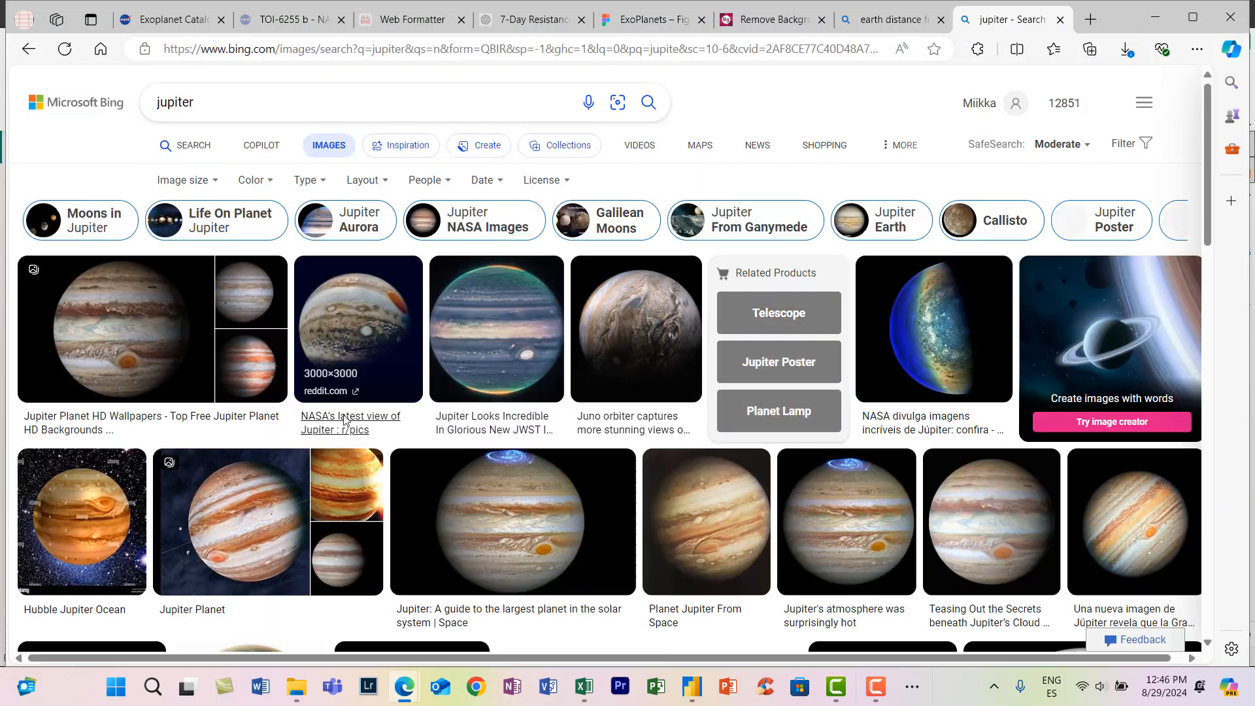
- Save the Sci-News Jupiter picture and one of its related Jupiter images to disk
click(981, 538)
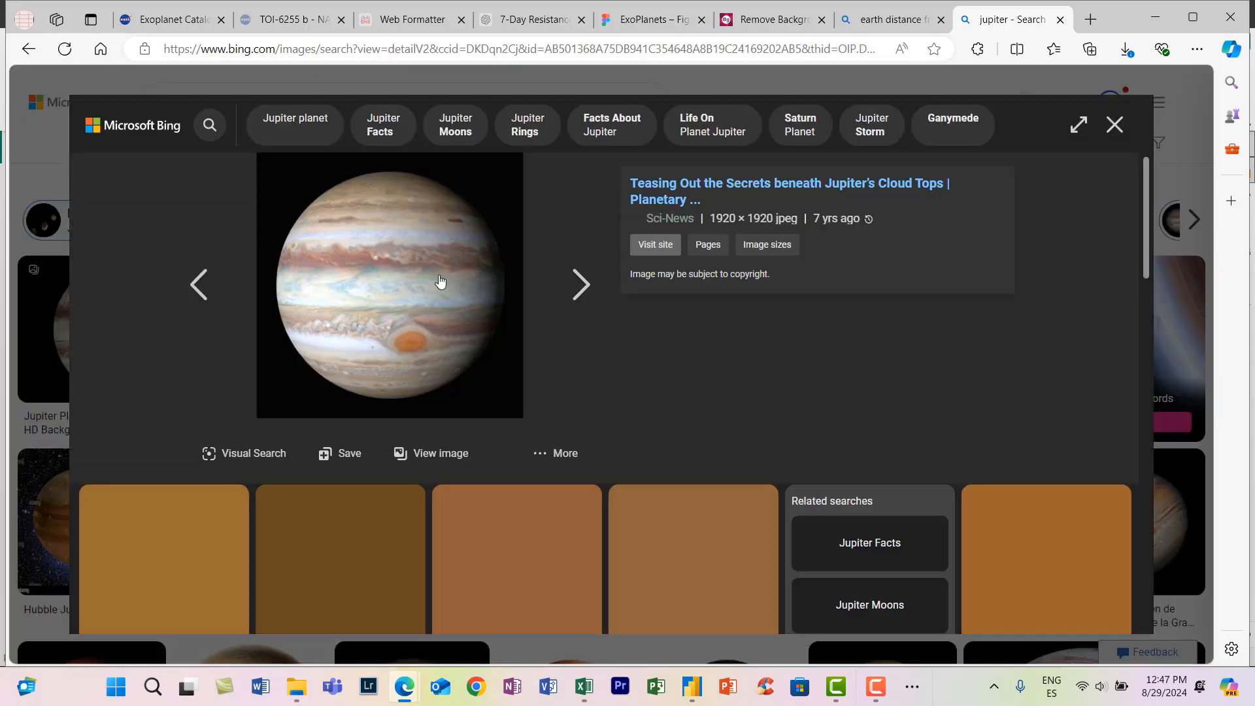
right_click(440, 283)
click(470, 324)
click(1118, 637)
click(392, 556)
right_click(388, 325)
click(417, 366)
click(1118, 637)
click(1115, 125)
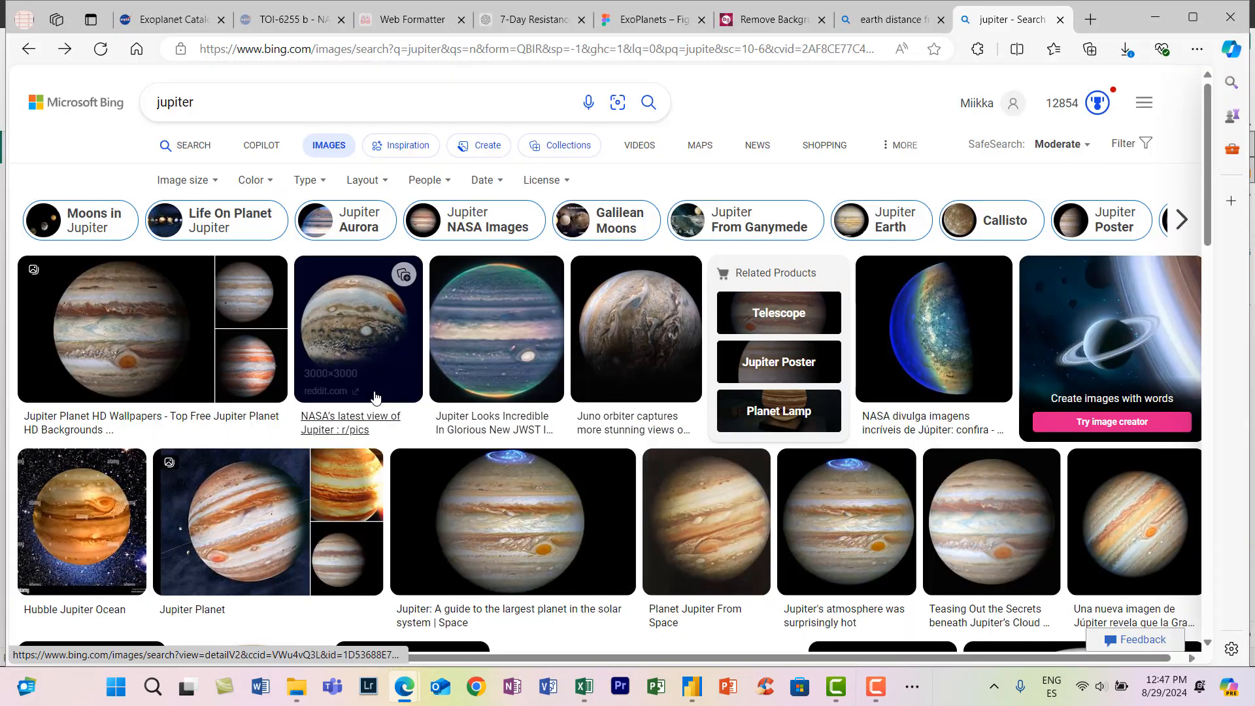
- Open the Hubble ultraviolet image of Jupiter farther down the results and save it to disk
scroll(234, 425, down, 3)
click(413, 458)
right_click(419, 314)
click(448, 355)
click(1117, 637)
click(1115, 124)
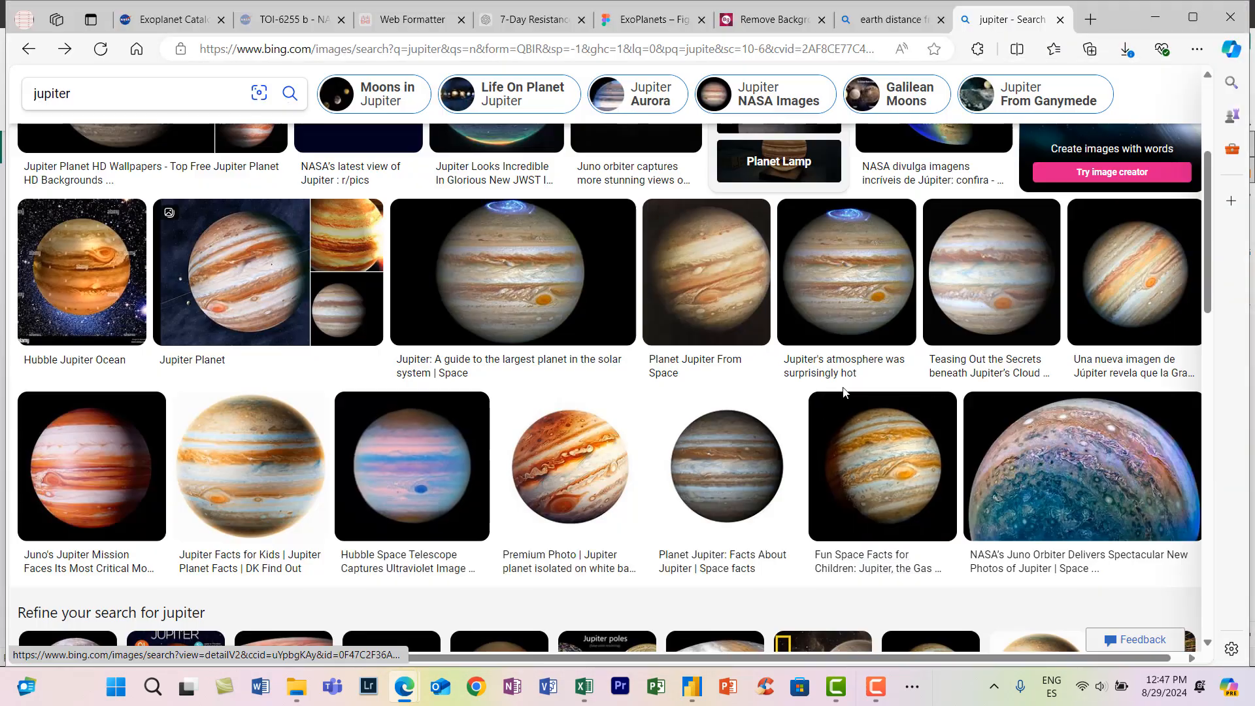
middle_click(880, 25)
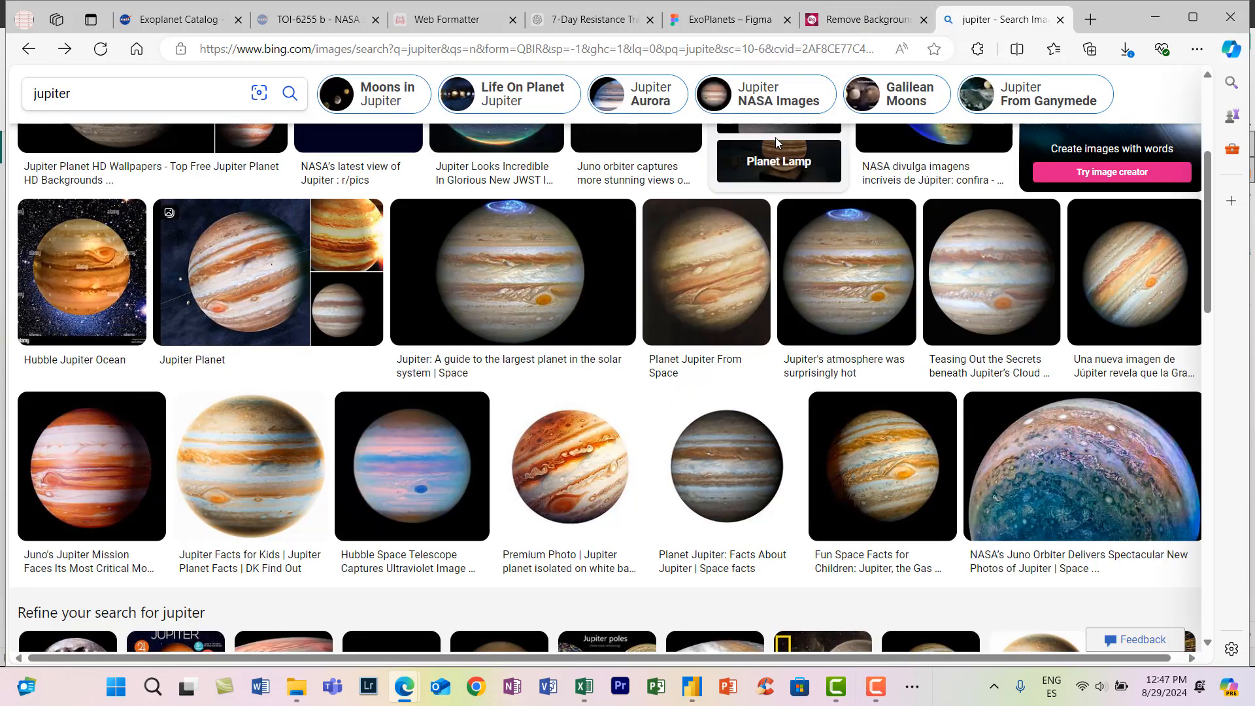
click(694, 20)
key(ctrl+shift+k)
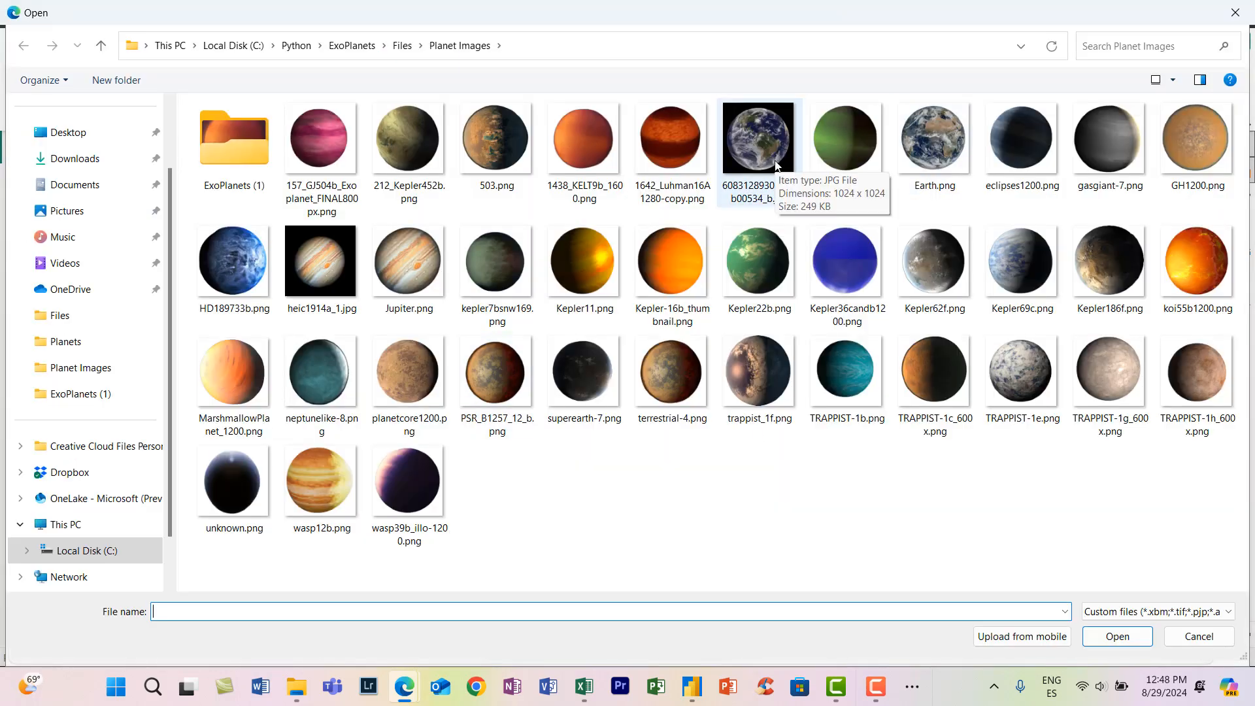
double_click(321, 264)
click(587, 298)
- Set the Jupiter and Earth image fills to Crop and trim the black margins around both planets
click(1077, 382)
click(945, 397)
click(951, 428)
drag(687, 298, 664, 297)
drag(578, 201, 579, 229)
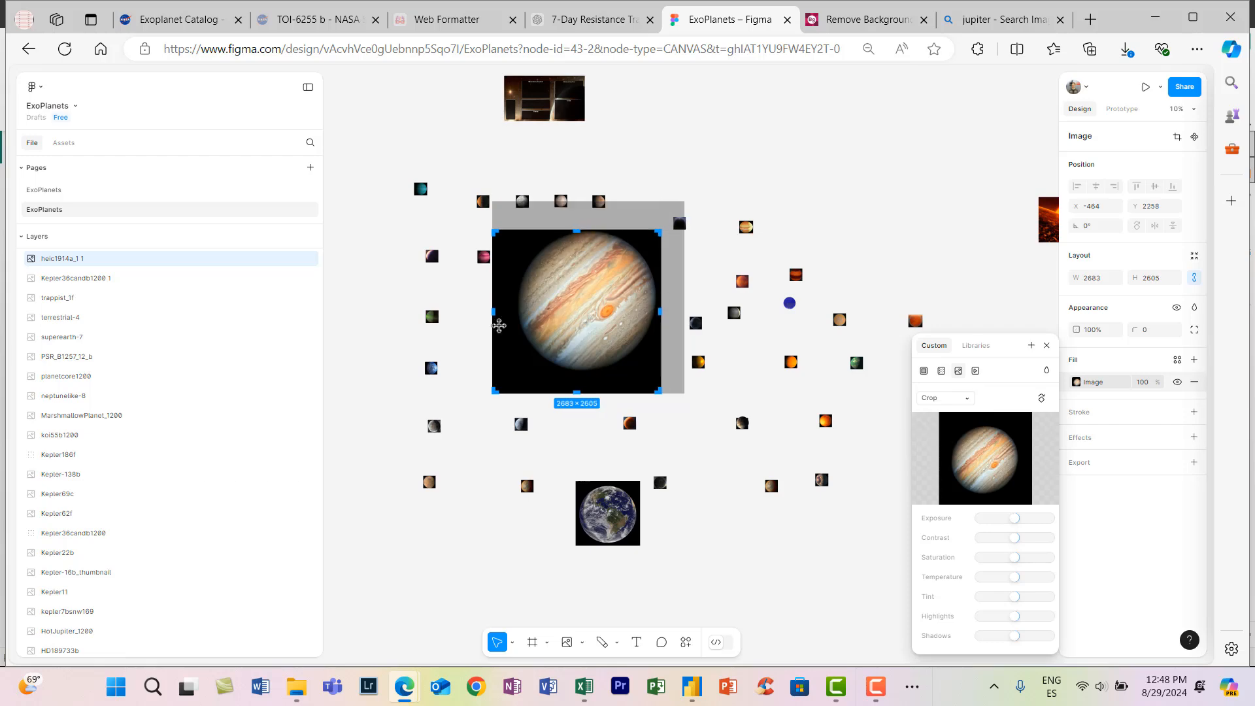
drag(493, 325, 515, 325)
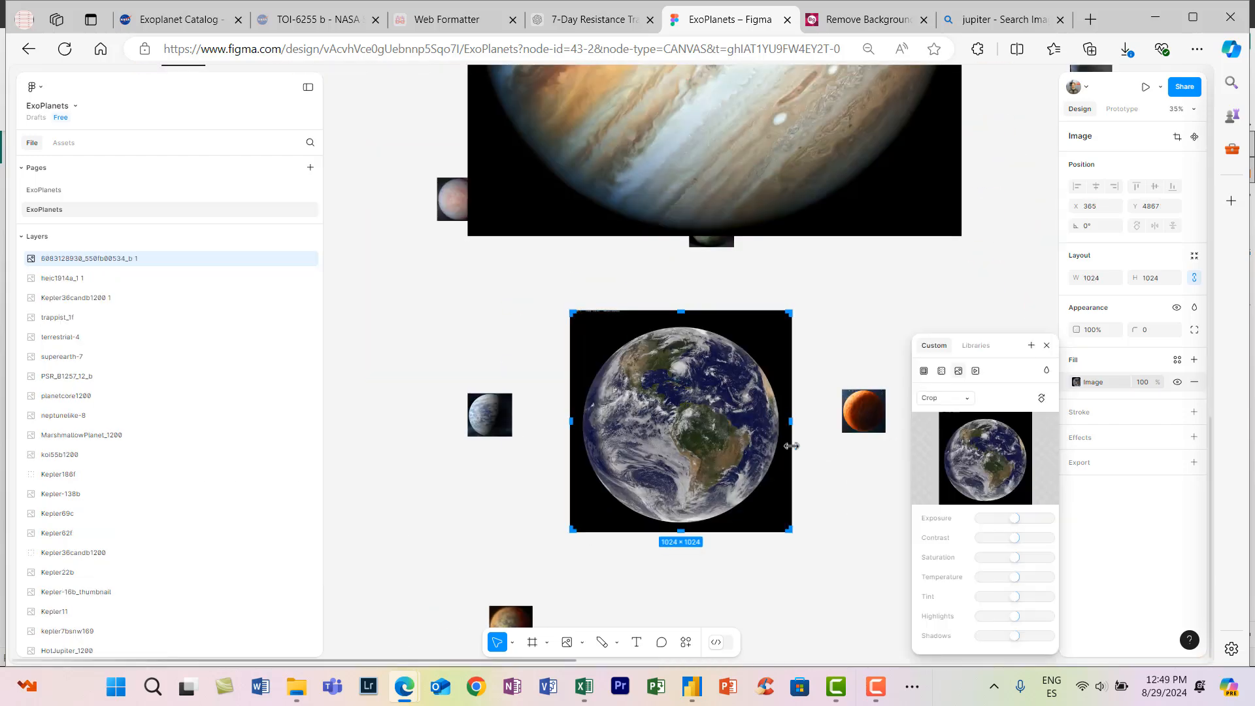
scroll(787, 428, up, 3)
drag(614, 254, 613, 261)
- Select the Jupiter and Earth images together and set their width and height to 200
scroll(625, 398, down, 5)
shift+click(631, 222)
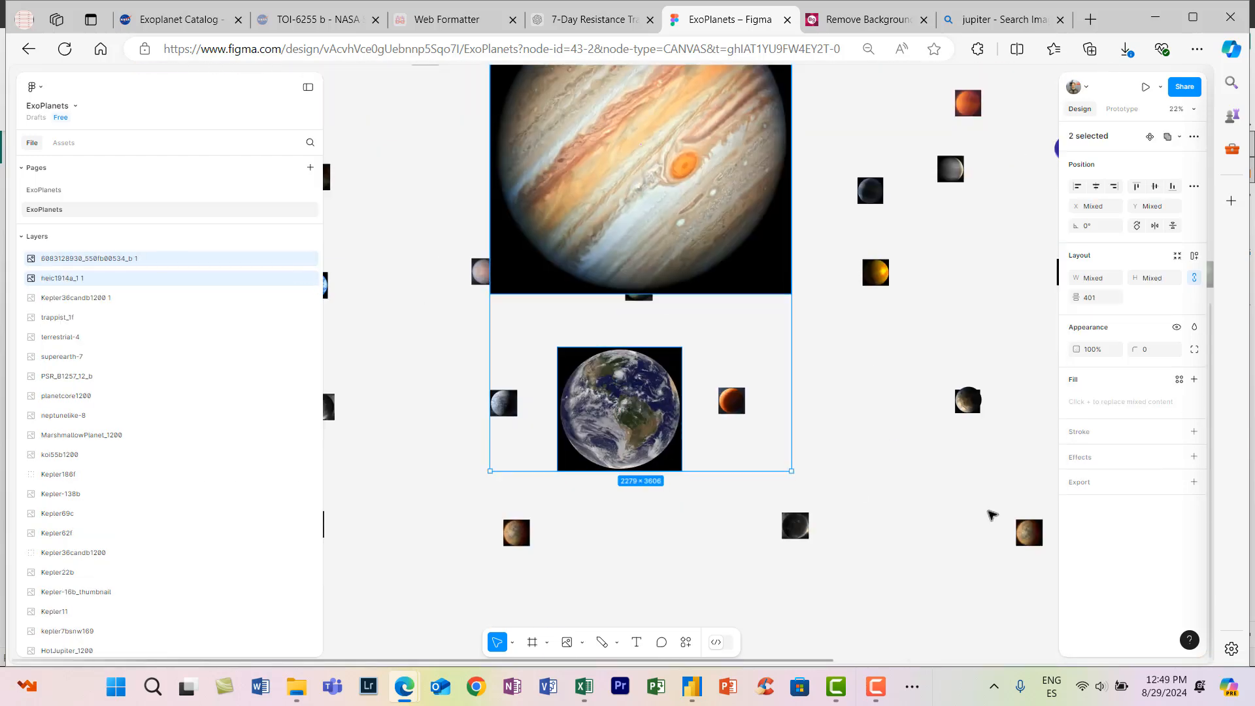
click(1091, 279)
text(200)
key(Tab)
text(200)
key(Return)
- Move the small Earth image to a free spot and rename the two new layers Earth and Jupiter
scroll(588, 392, up, 2)
drag(571, 508, 629, 514)
click(563, 161)
double_click(89, 259)
text(Earth)
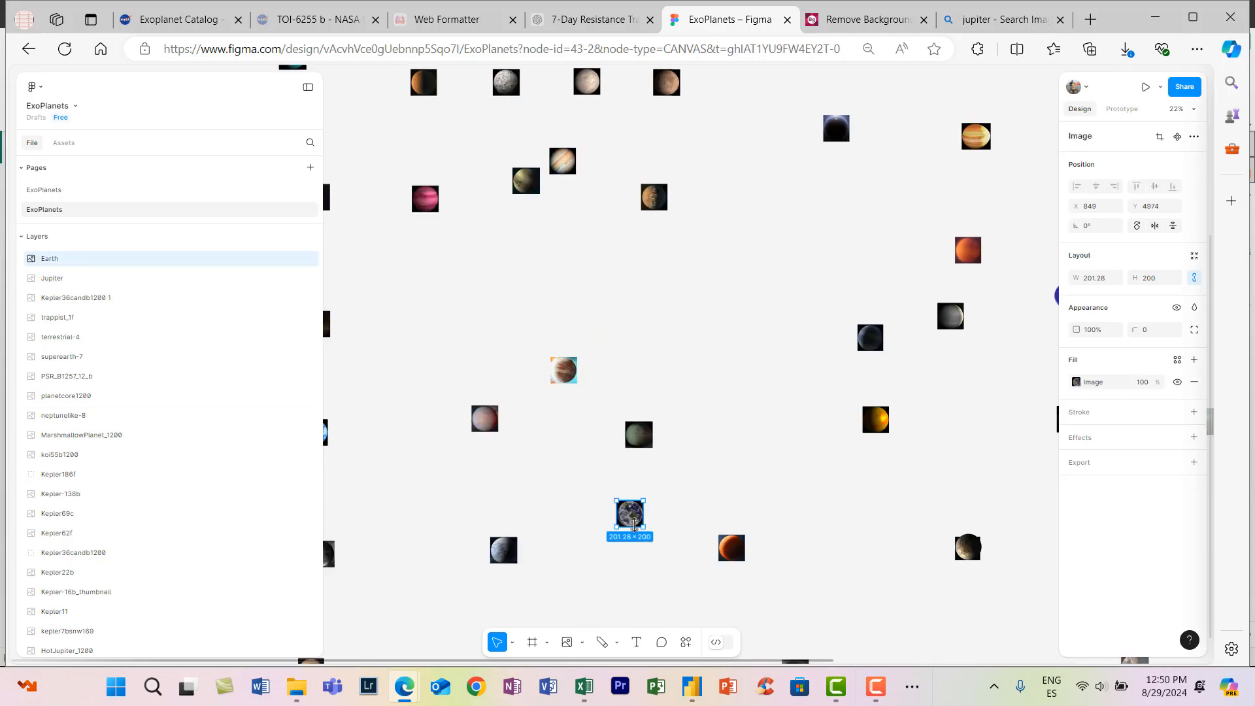
- Add a PNG export setting to the Jupiter layer and try to export Jupiter.png into the Planet Images folder
shift+click(53, 279)
click(1195, 463)
click(1129, 504)
click(1017, 129)
click(1128, 504)
click(1118, 637)
click(727, 344)
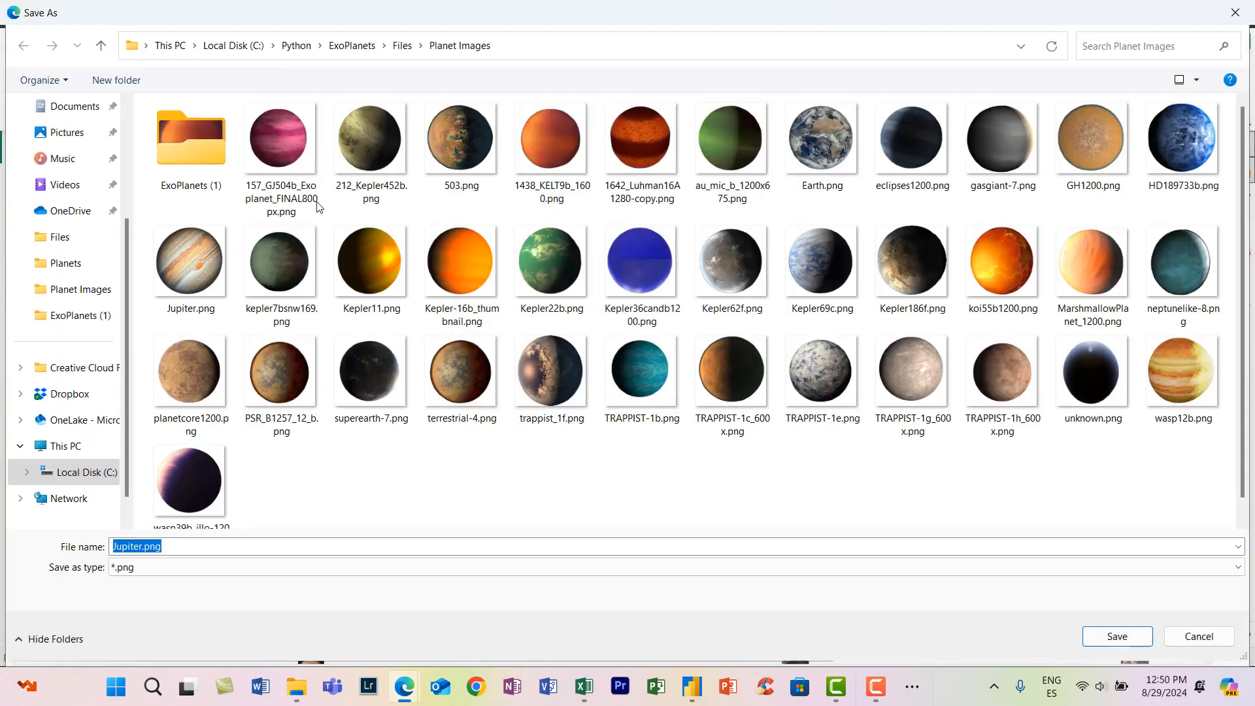
click(1199, 636)
- Export the Jupiter and Earth layers at 1x as PNG files into the ExoPlanets (1) folder
click(1129, 504)
click(1129, 504)
click(1017, 130)
double_click(191, 138)
click(1117, 637)
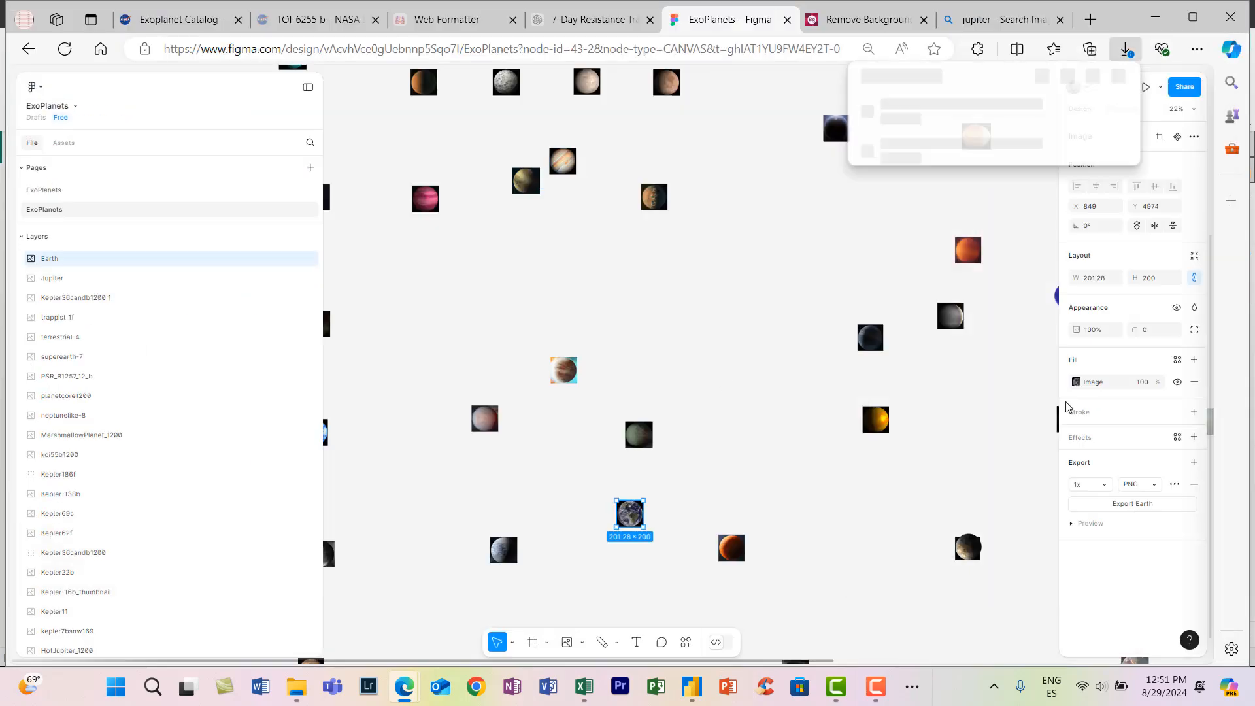
- Load the exported Earth and Jupiter images into Pixlr's background remover and close the Jupiter search tab
click(869, 20)
click(331, 278)
click(408, 263)
ctrl+click(846, 140)
click(1117, 636)
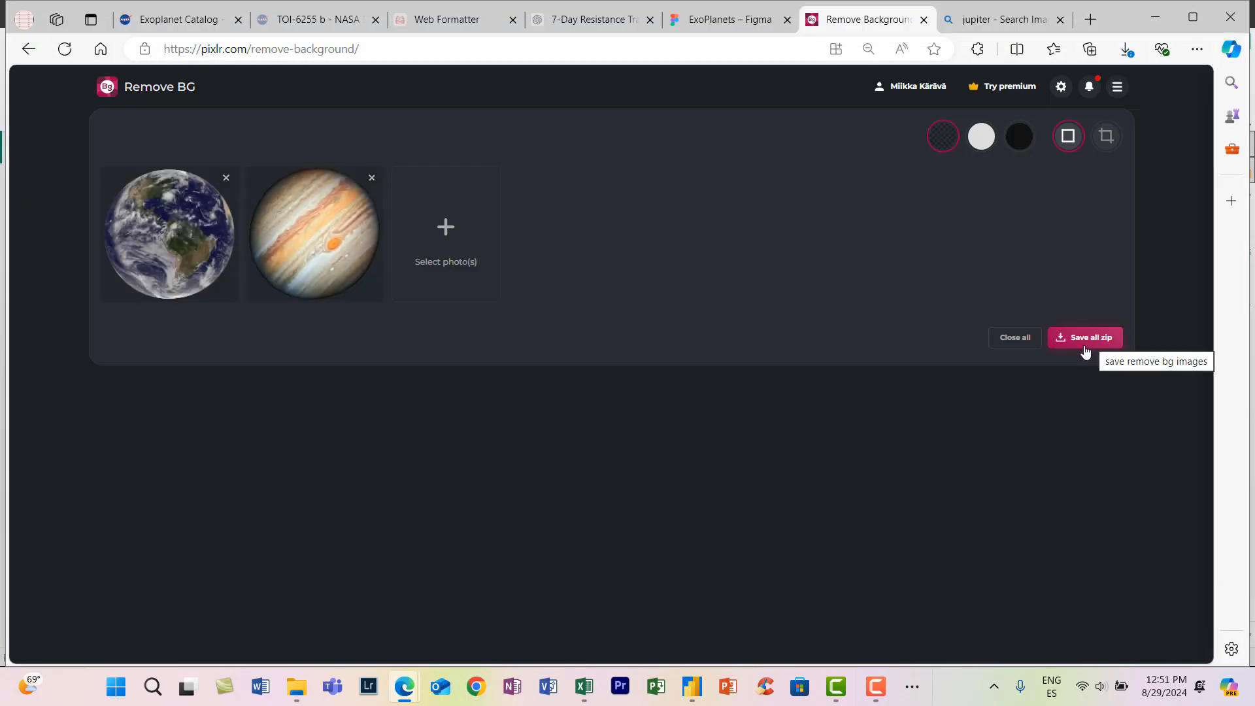
click(1061, 19)
click(822, 20)
click(297, 687)
click(875, 261)
key(Delete)
click(744, 380)
key(Delete)
click(752, 385)
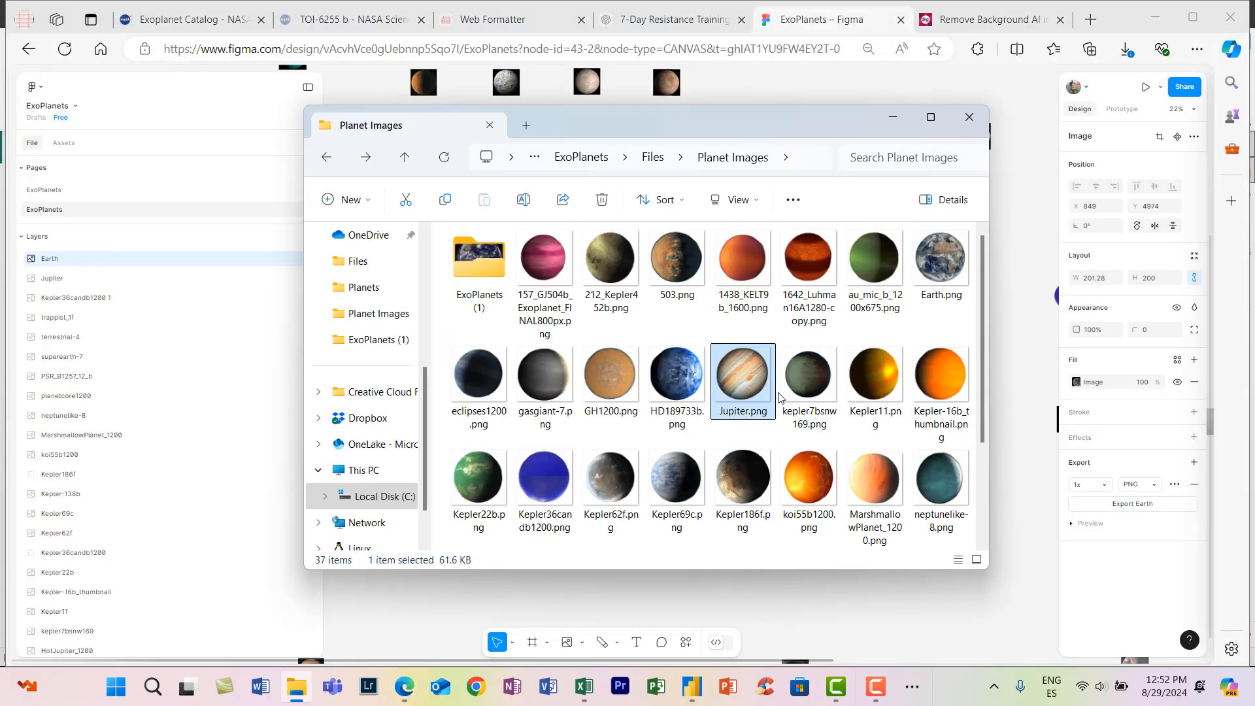
click(969, 117)
- Clear the Figma selection and reopen the Planet Images folder in File Explorer to review the finished PNGs
click(710, 340)
click(297, 687)
click(378, 521)
click(913, 690)
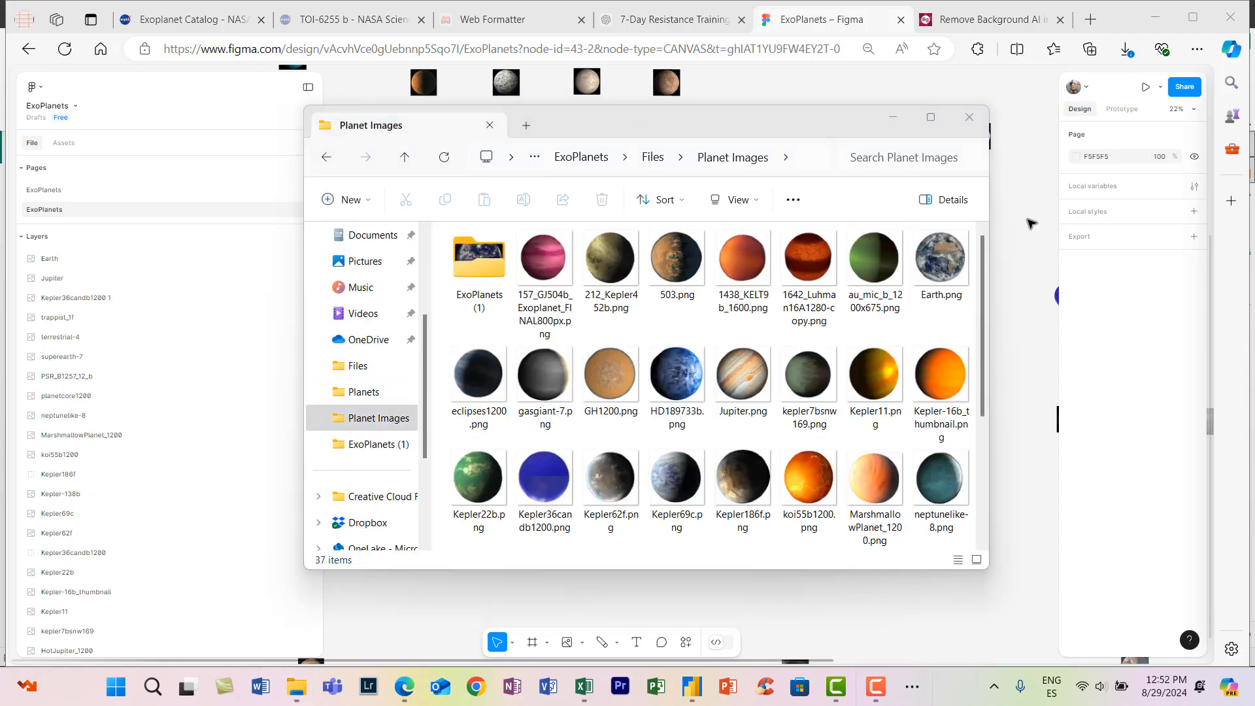
- Search the web in a new tab for "chris web base 64" and open the article on storing large images in Power BI datasets
click(1091, 20)
click(817, 54)
text(chris web base 64)
key(Return)
click(314, 274)
- Read the article's explanation of storing pictures as text in Power BI and its workaround for the text length limit
scroll(696, 371, down, 4)
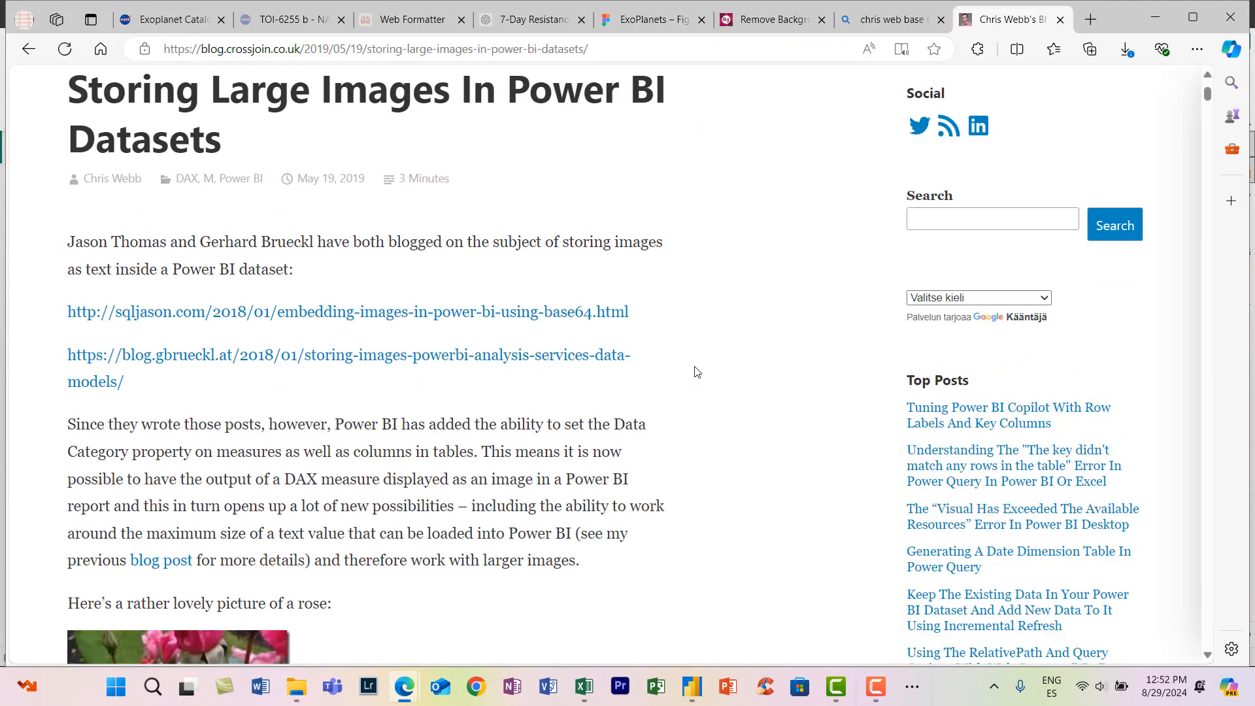
scroll(697, 372, up, 3)
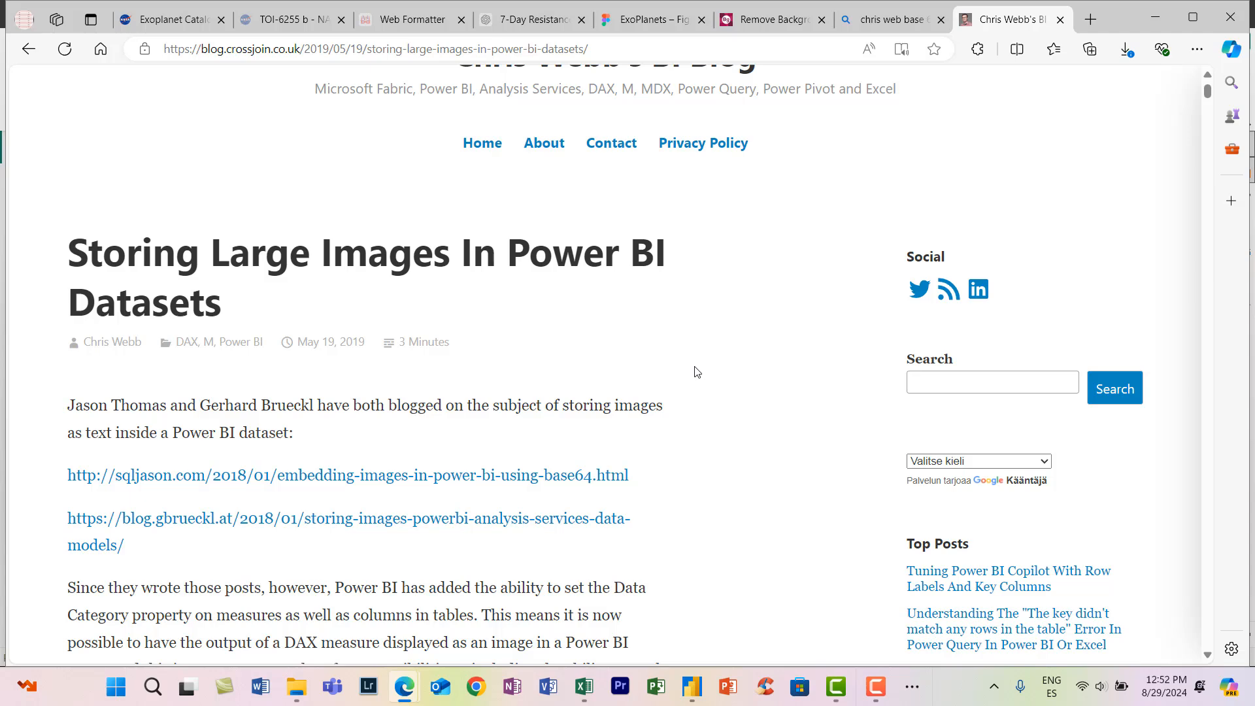
scroll(697, 372, down, 5)
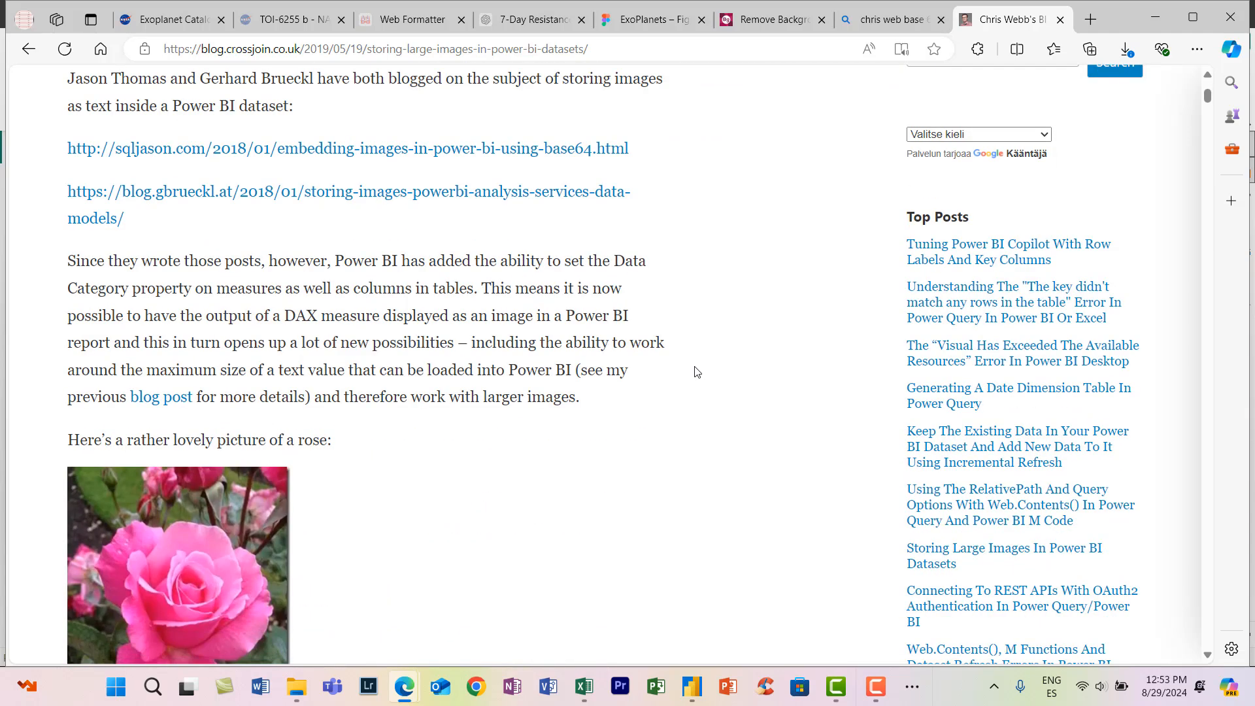
scroll(697, 372, down, 1)
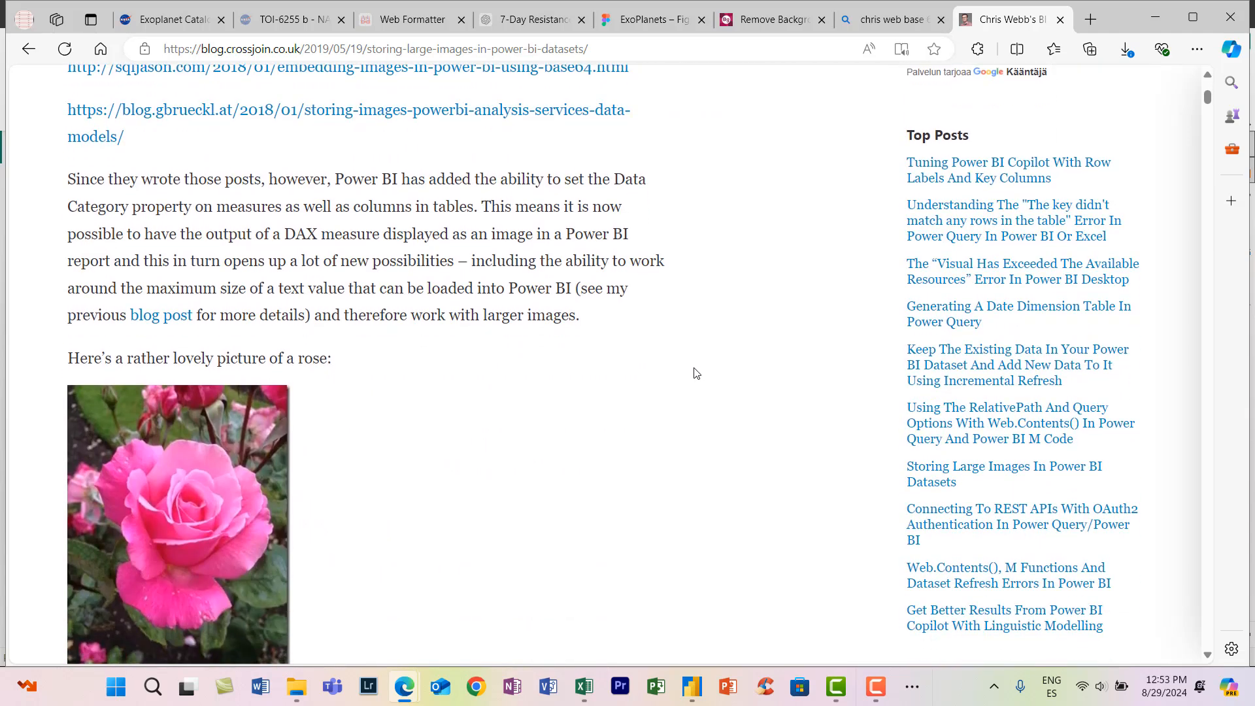
scroll(697, 374, down, 3)
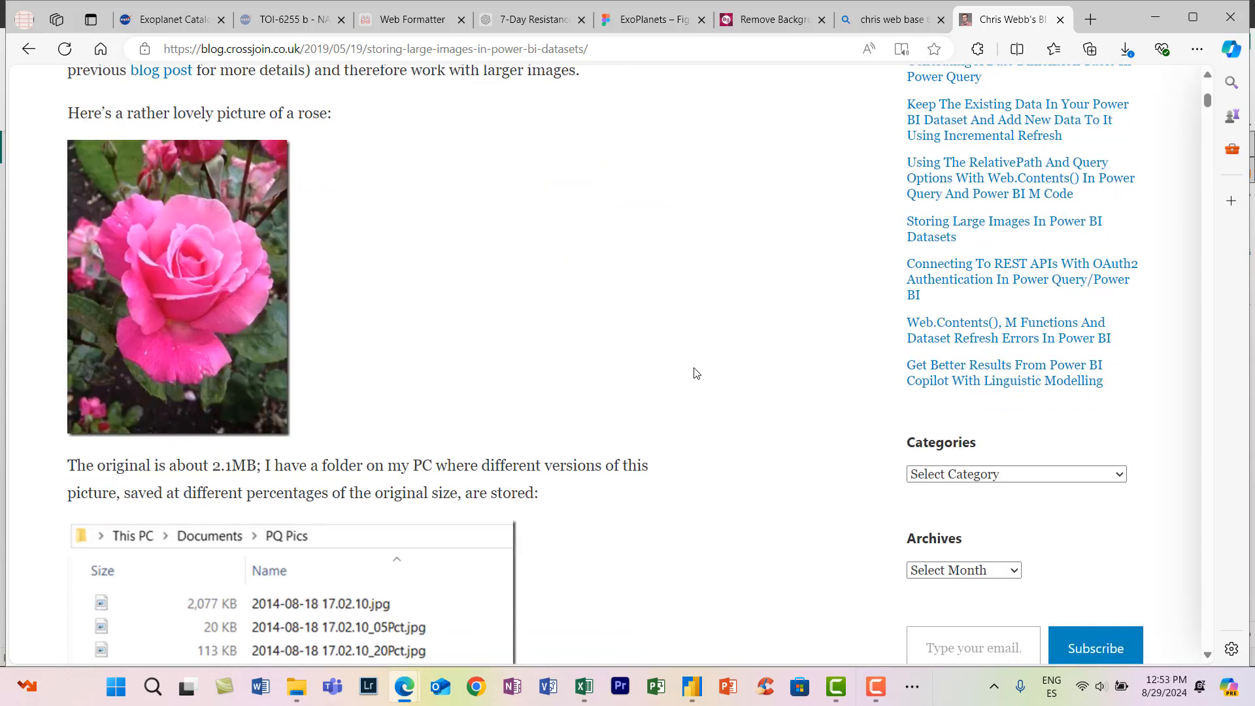
scroll(697, 373, down, 4)
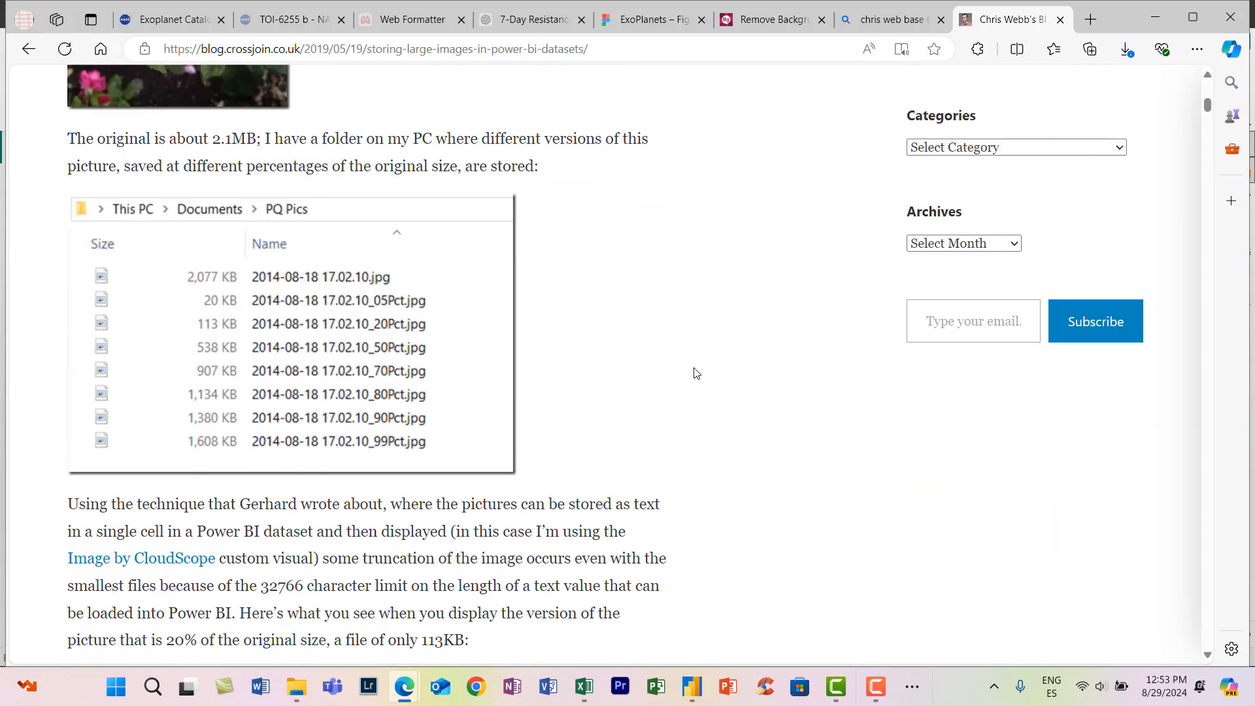
scroll(695, 373, up, 4)
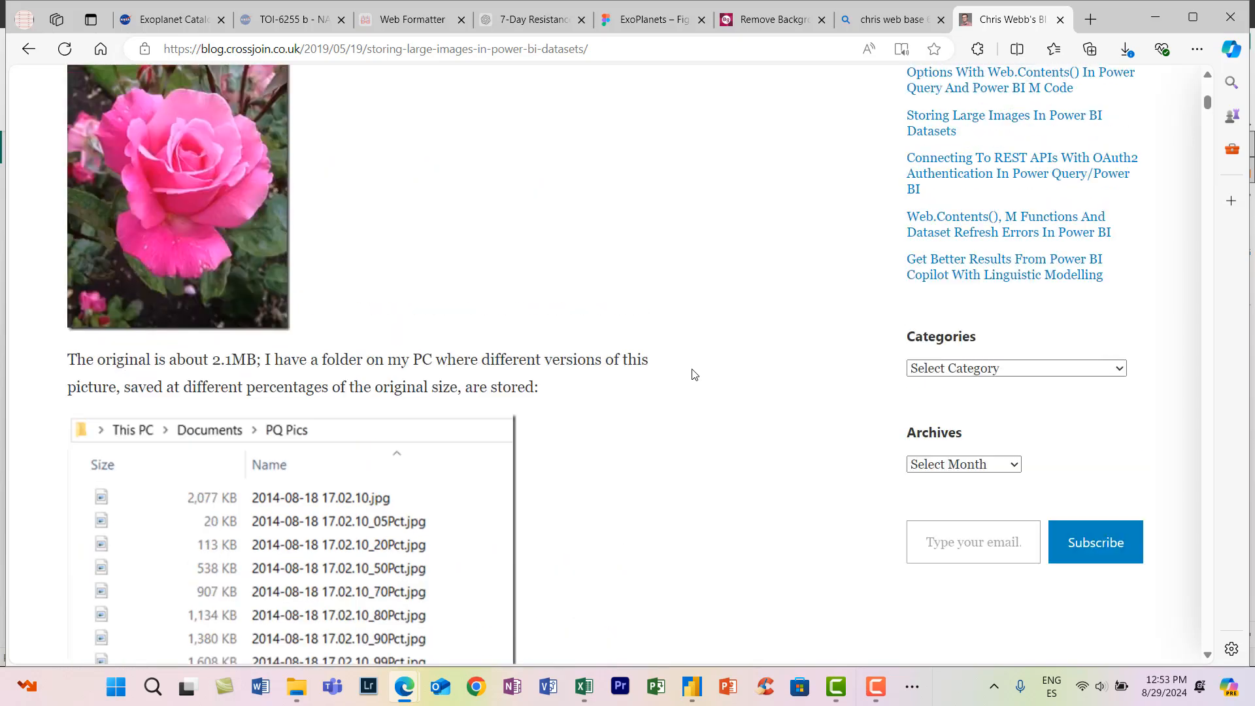
scroll(693, 374, up, 5)
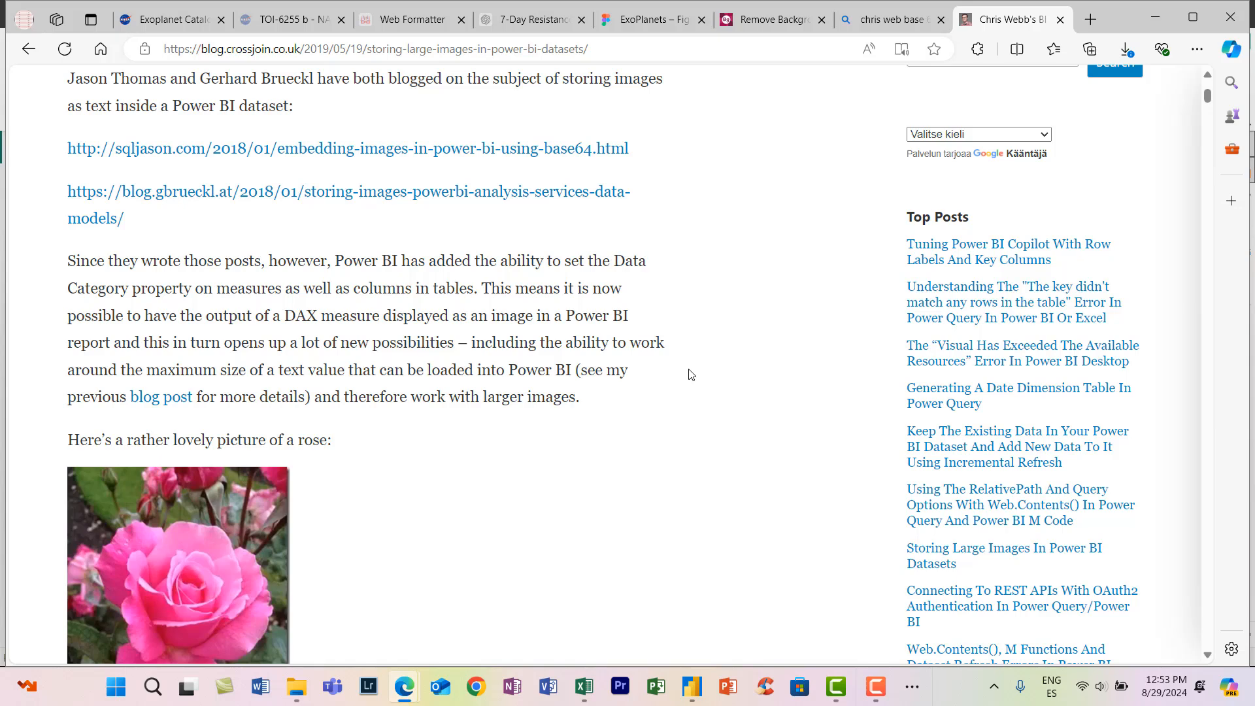
scroll(691, 374, down, 5)
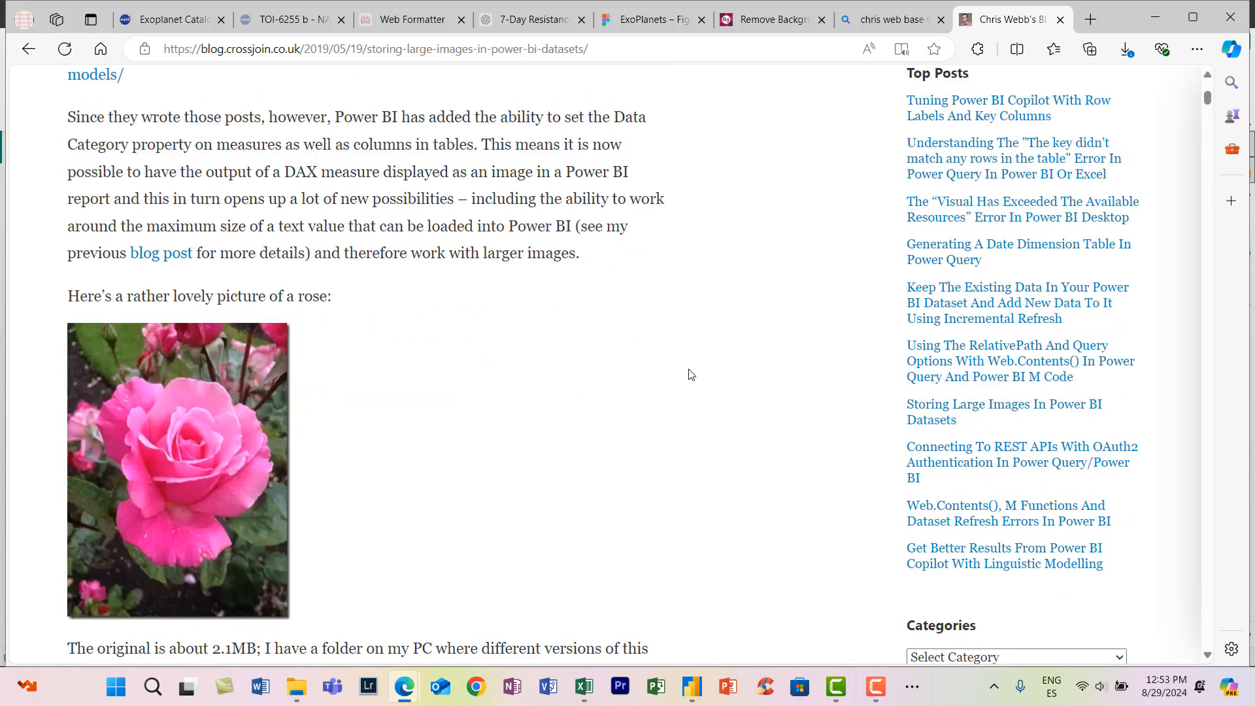
scroll(603, 394, down, 9)
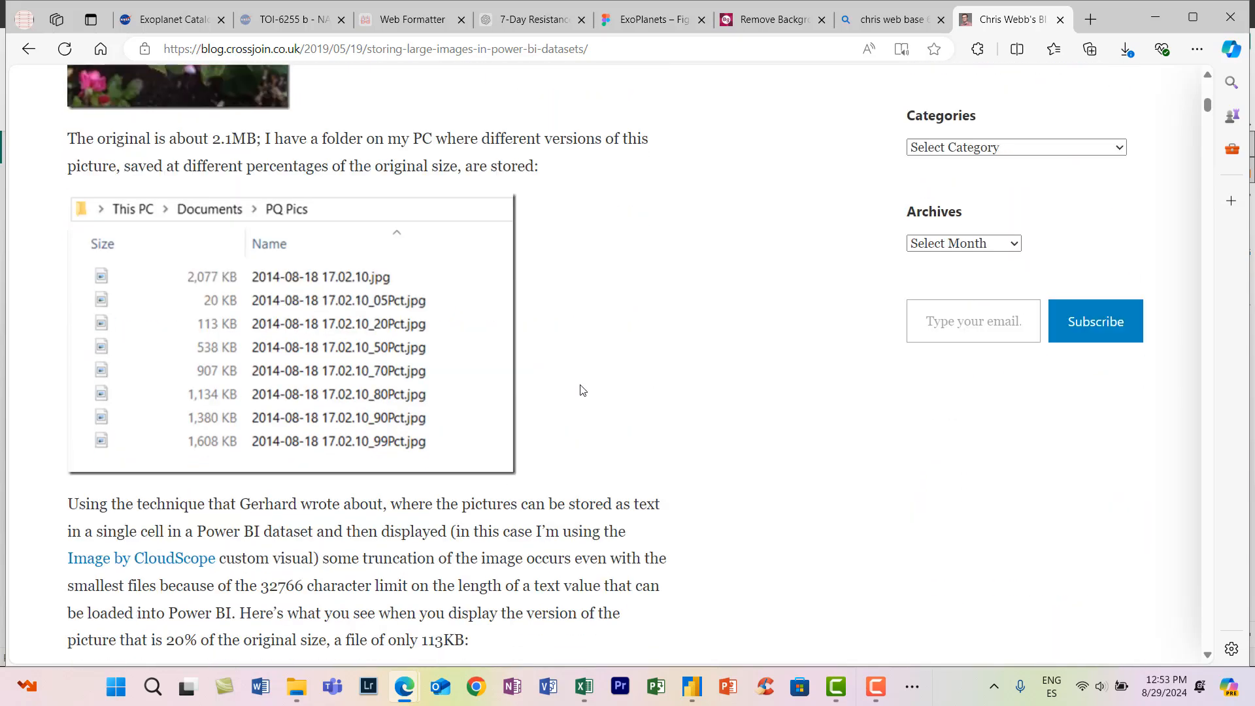
scroll(582, 390, down, 3)
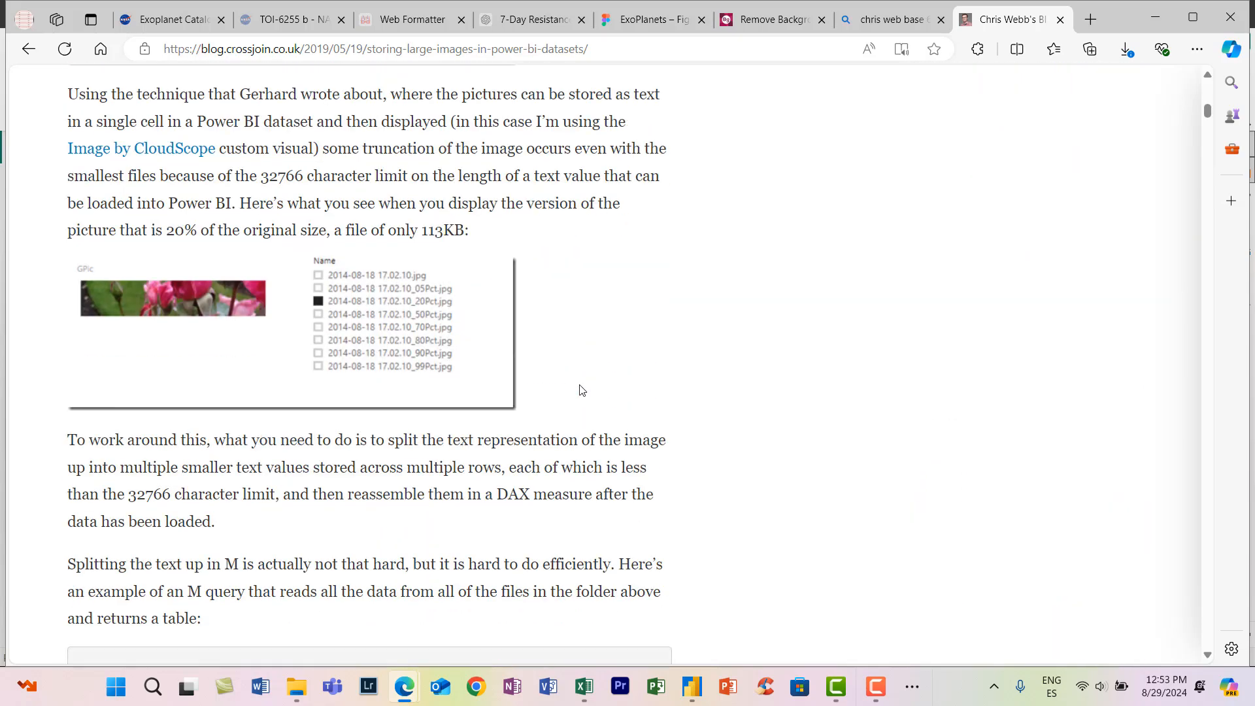
- Examine the article's M query that converts a folder of images to Base64 and splits the text into chunks
scroll(582, 391, down, 4)
scroll(582, 390, down, 5)
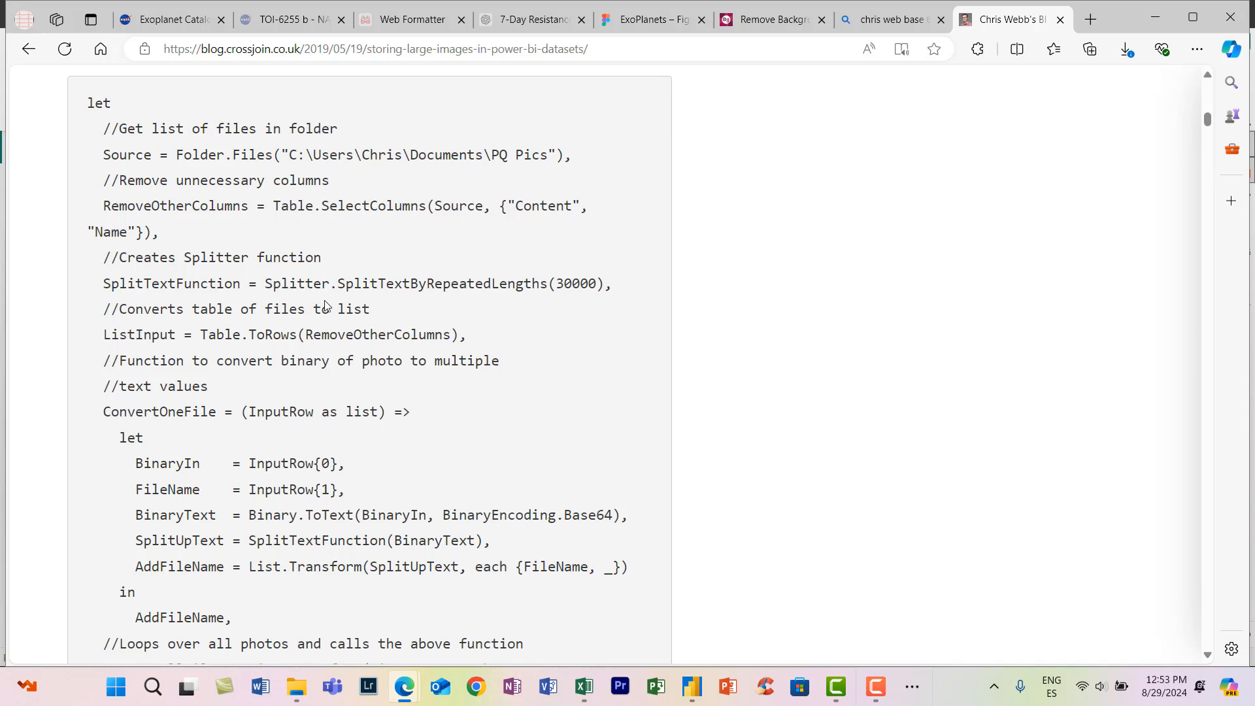
scroll(386, 339, down, 2)
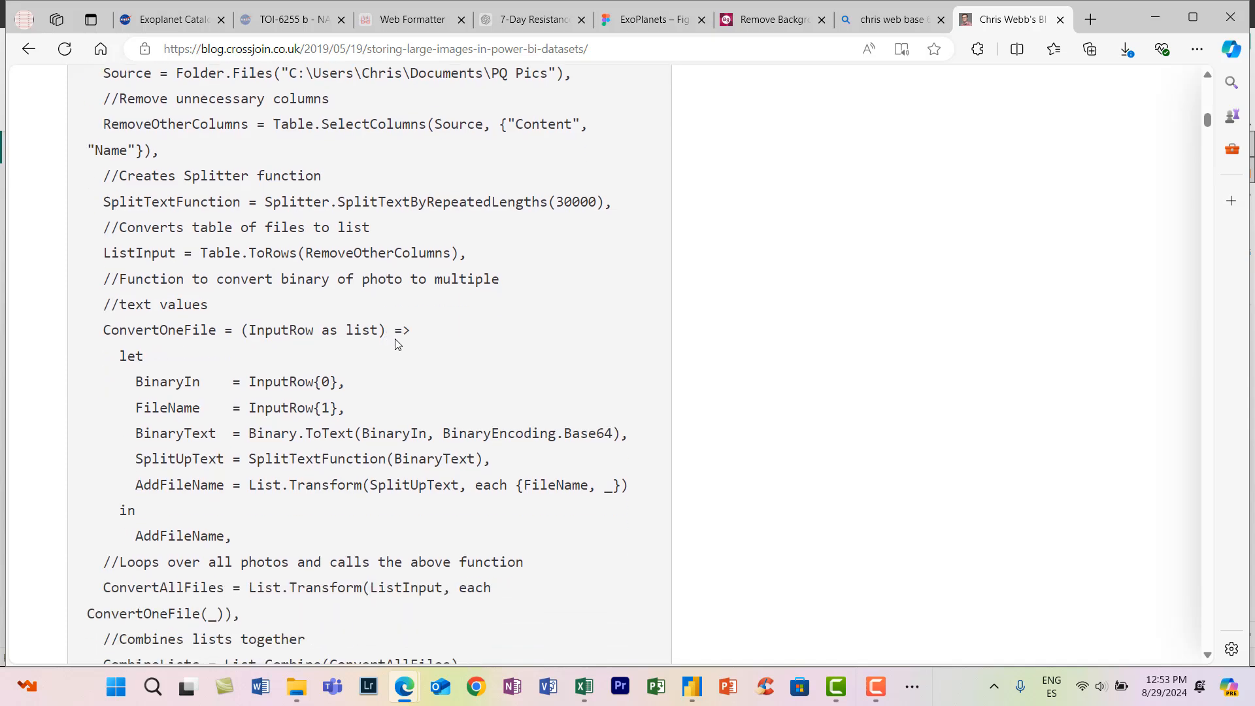
key(ctrl+minus)
key(ctrl+minus)
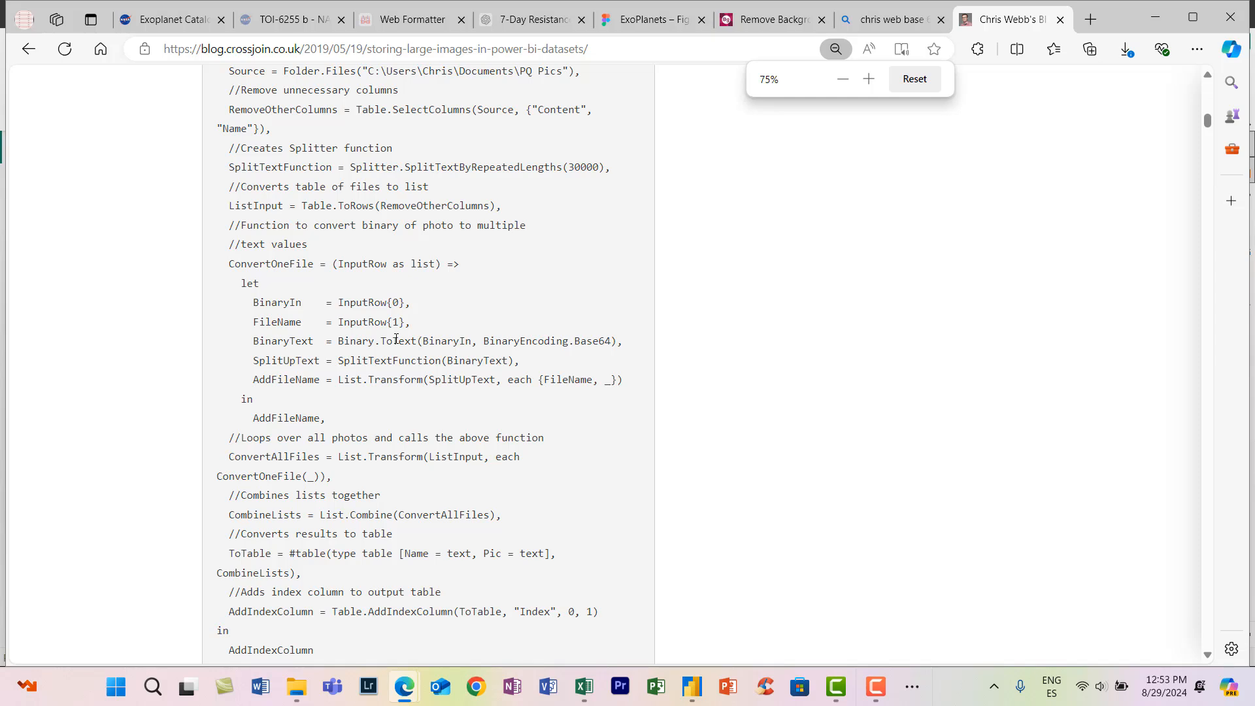
scroll(396, 339, up, 3)
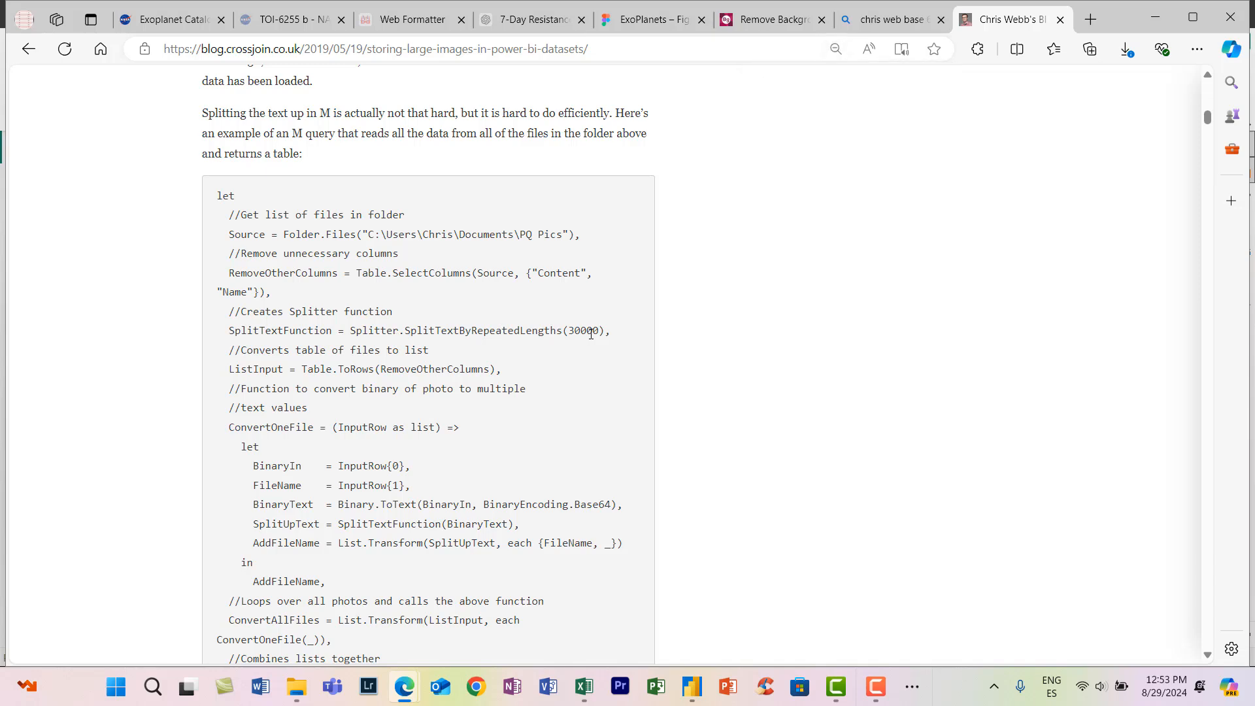
scroll(594, 344, down, 2)
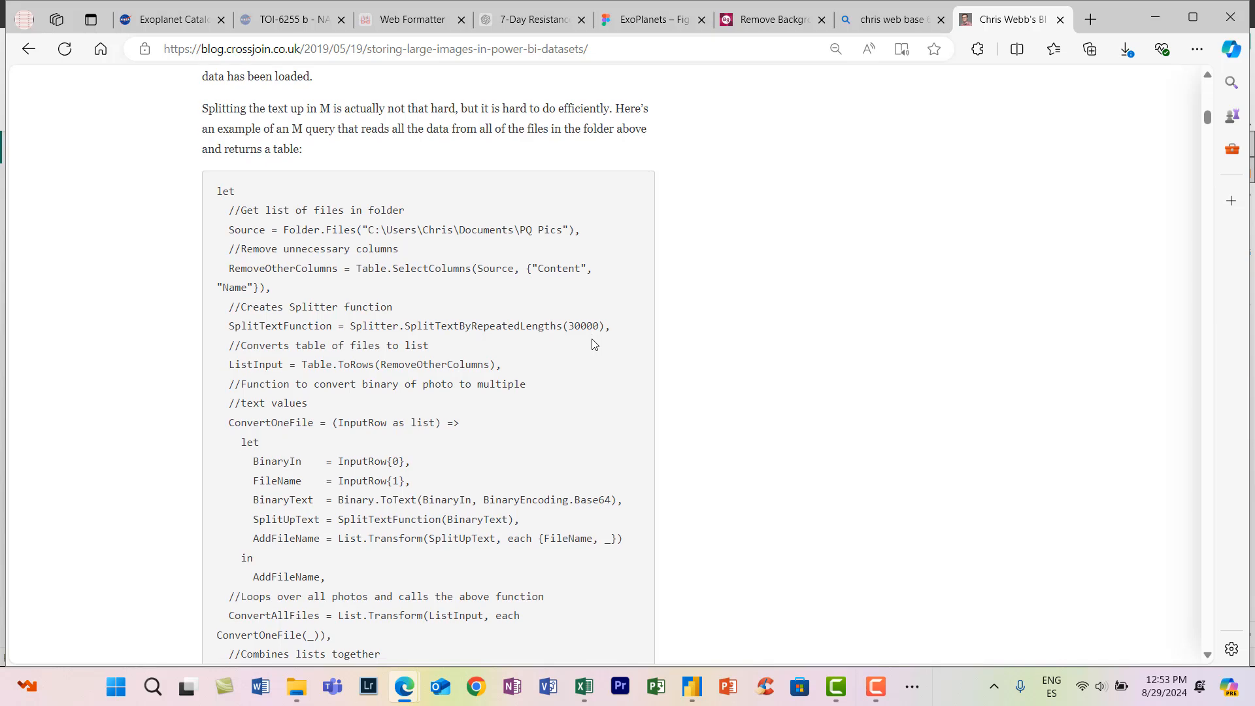
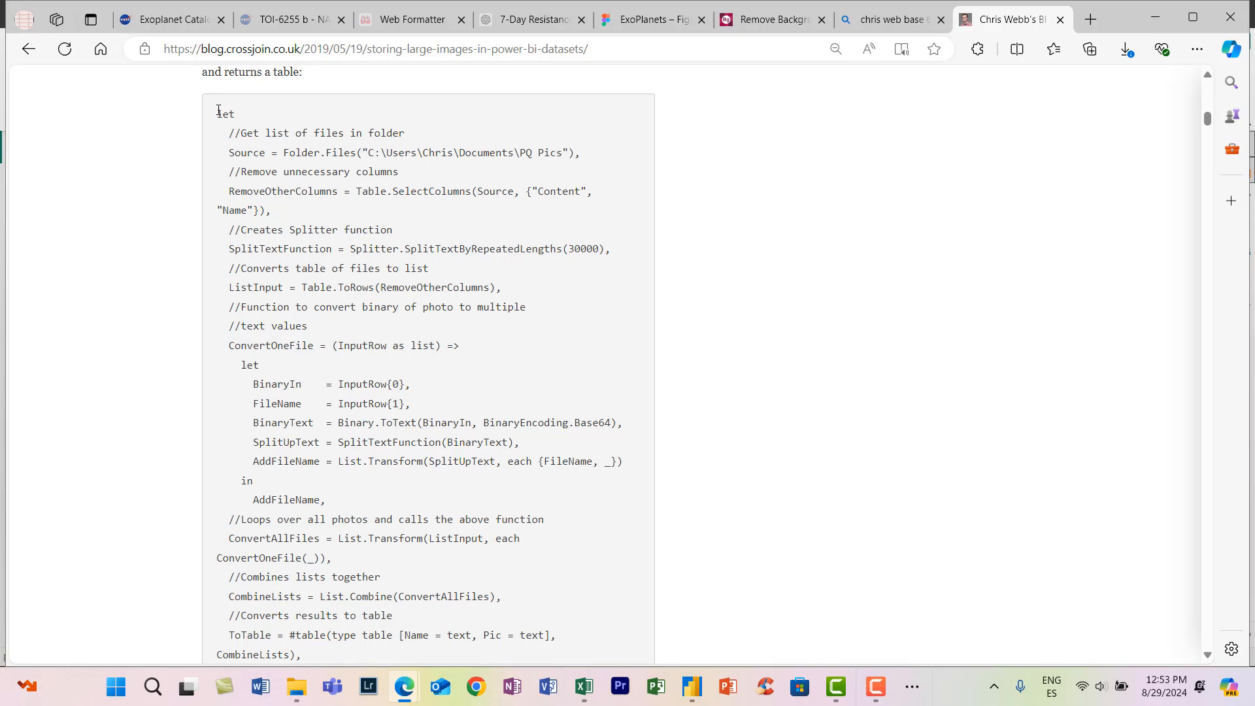
- Copy the article's complete M query that converts a folder of images to Base64 text
drag(218, 111, 935, 364)
key(ctrl+c)
scroll(937, 363, up, 9)
click(741, 308)
- Close the search results tab and switch to the Power Query Editor of the ExoPlanets report
click(901, 21)
click(941, 21)
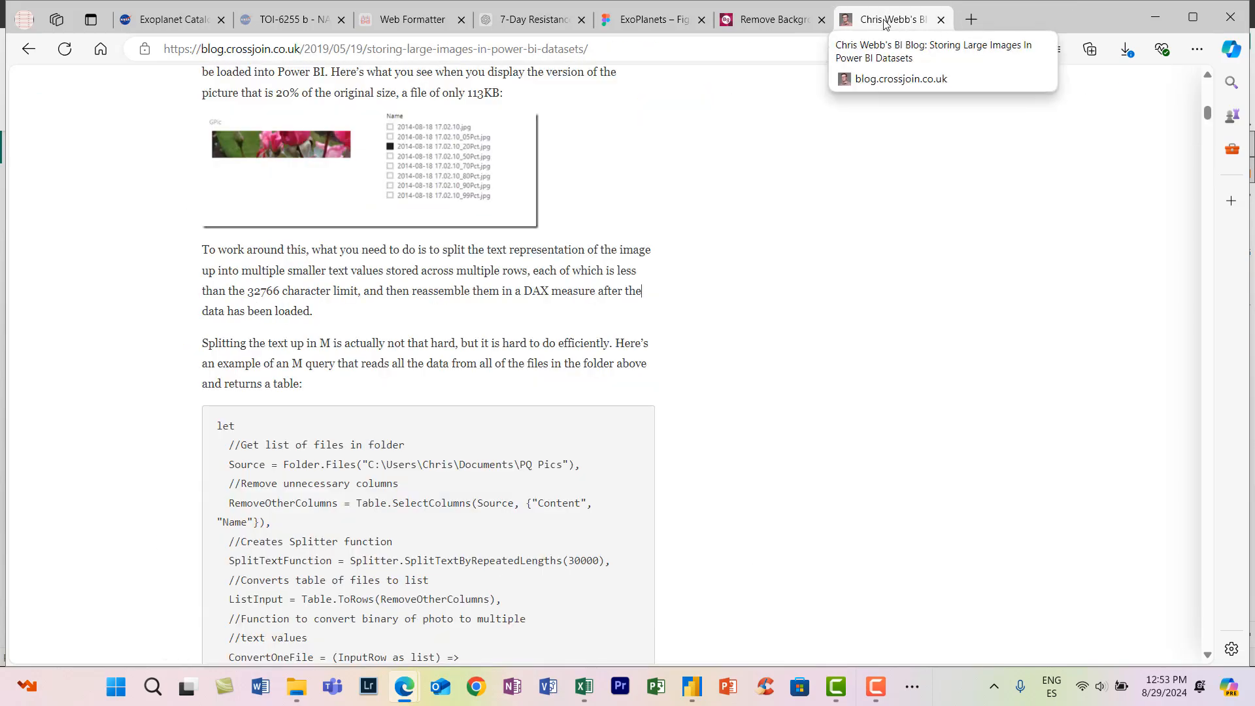
mouse_move(685, 701)
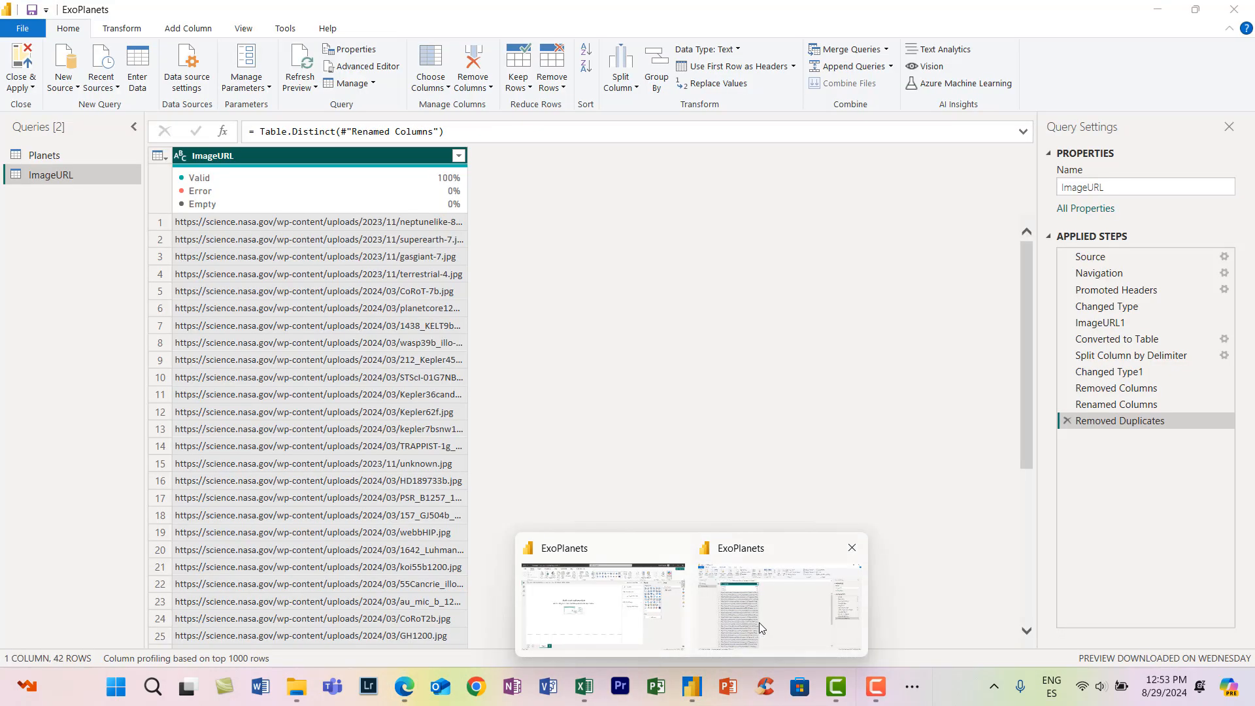
click(759, 623)
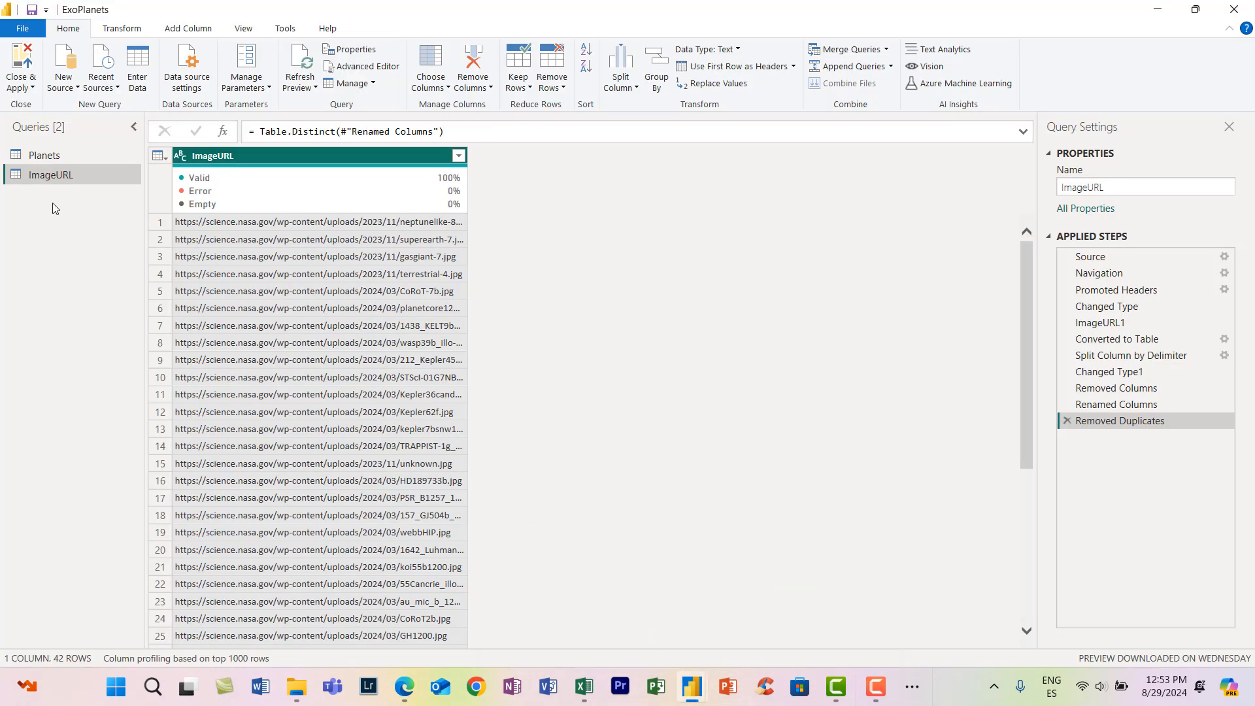
- Check the planet PNG files in the Planet Images folder in File Explorer and return to the Power Query Editor
mouse_move(296, 687)
click(297, 608)
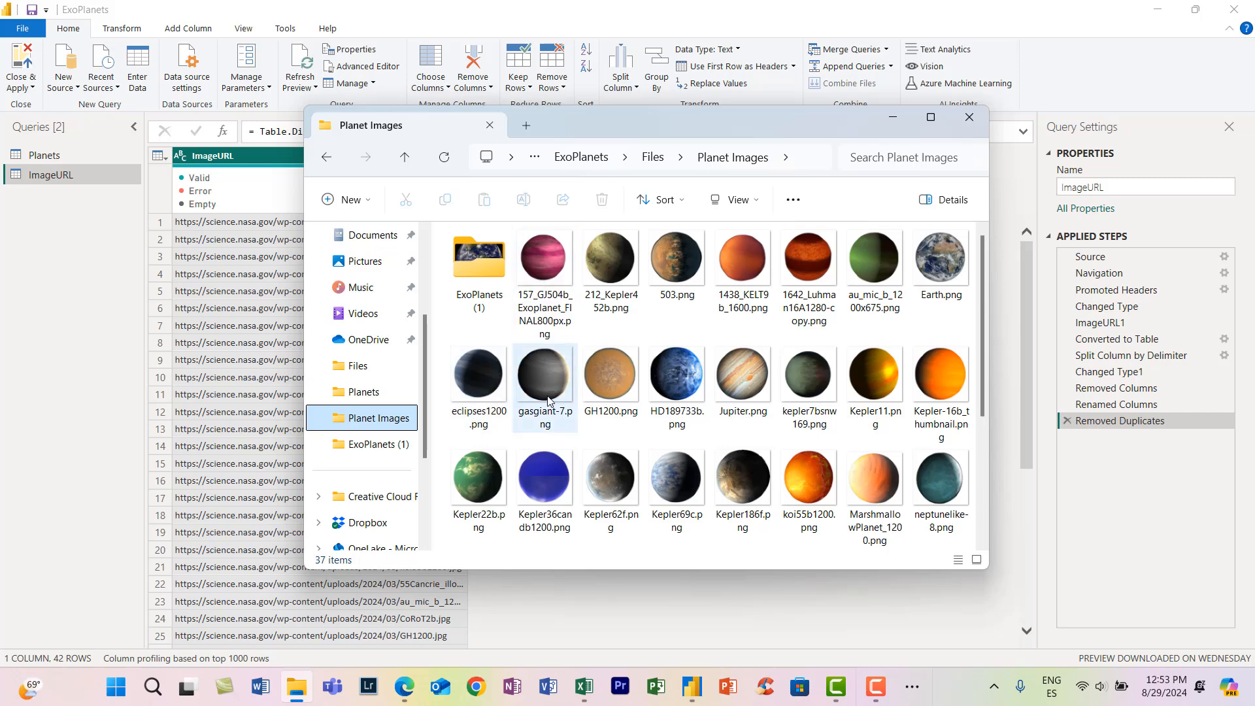
scroll(543, 295, down, 3)
scroll(542, 294, up, 3)
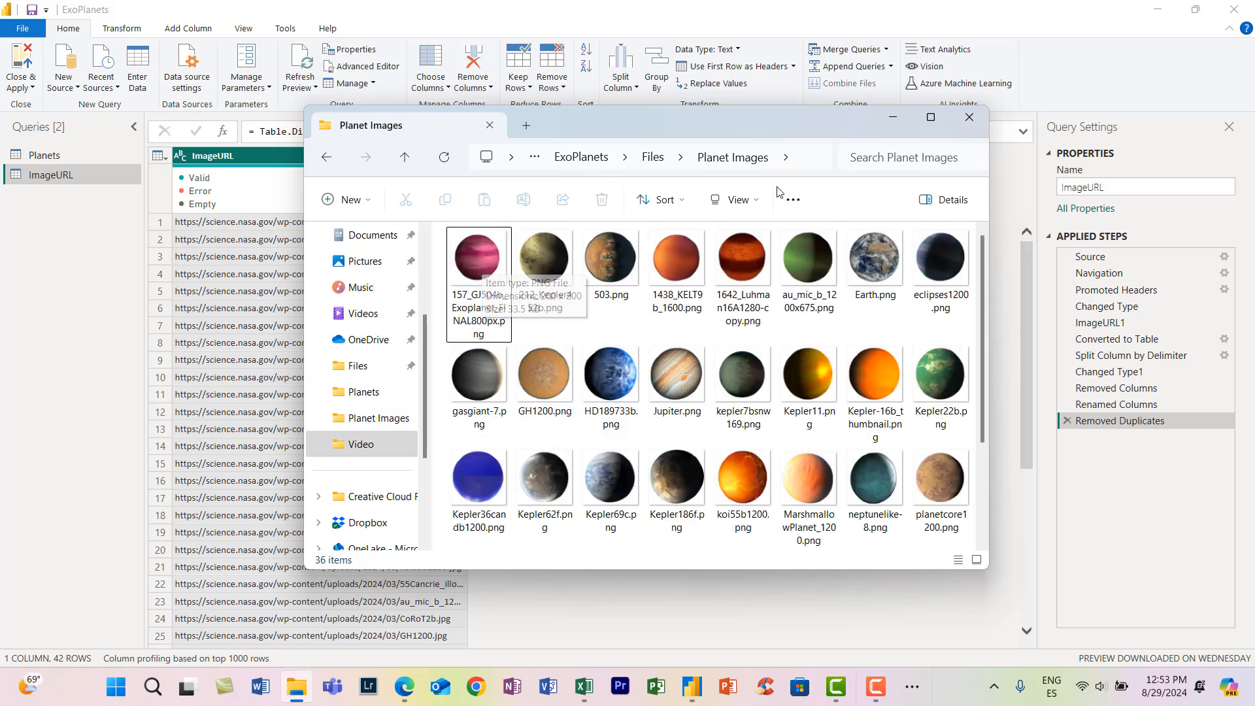
click(358, 98)
- Create a blank query and replace its code with the M query copied from the article
right_click(74, 211)
mouse_move(131, 238)
click(261, 344)
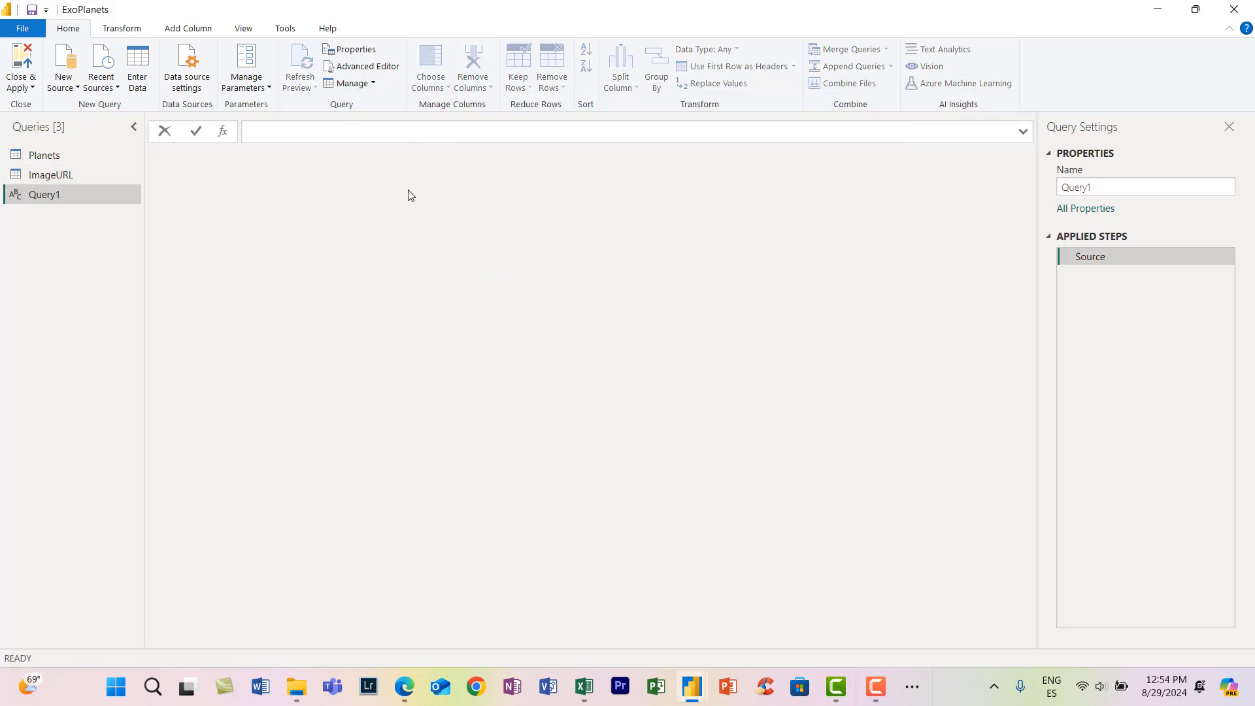
click(359, 66)
key(ctrl+a)
key(ctrl+v)
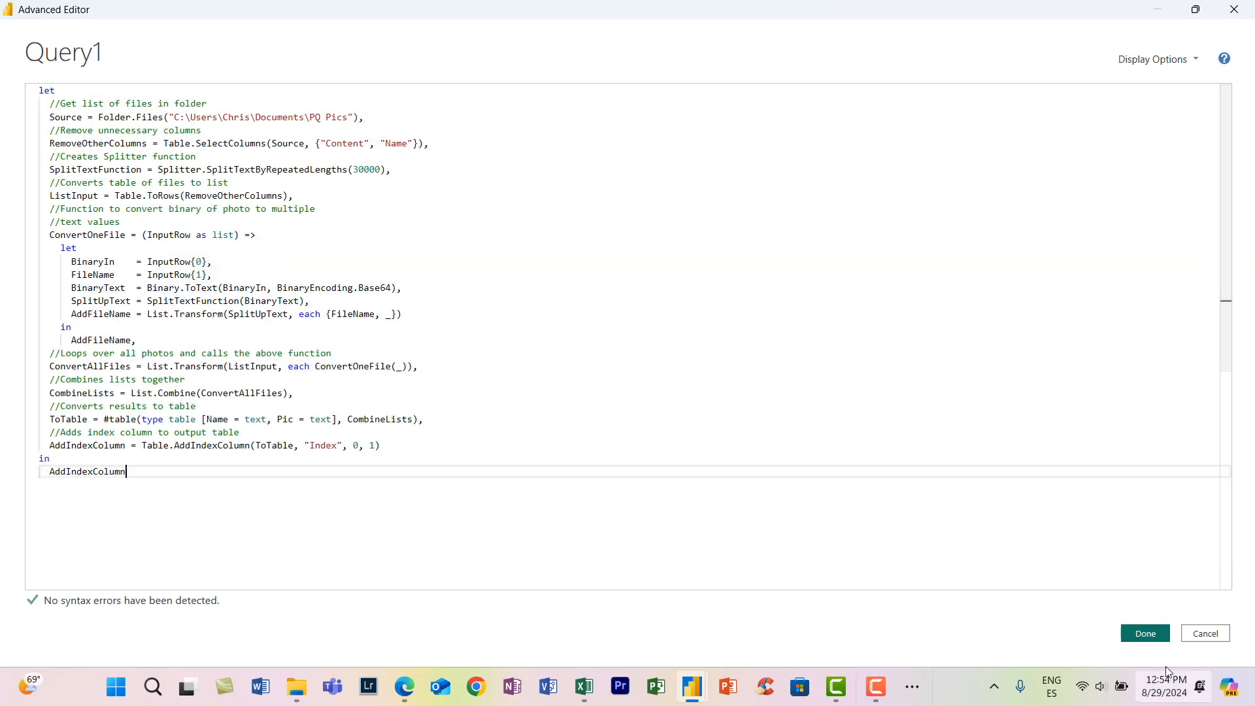
- Set the query's source folder path to C:\Python\ExoPlanets\Files\Planet Images and apply the code
click(297, 686)
click(799, 159)
key(ctrl+c)
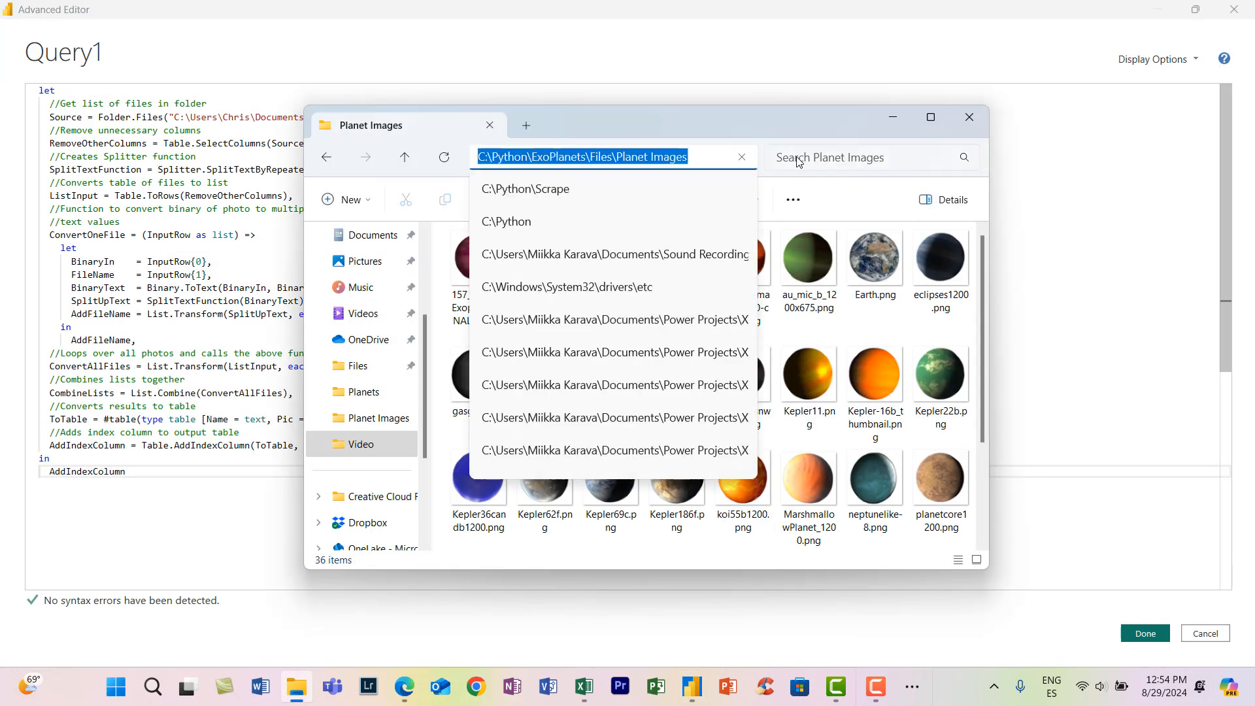
click(268, 131)
drag(348, 118, 174, 119)
key(ctrl+v)
click(1148, 633)
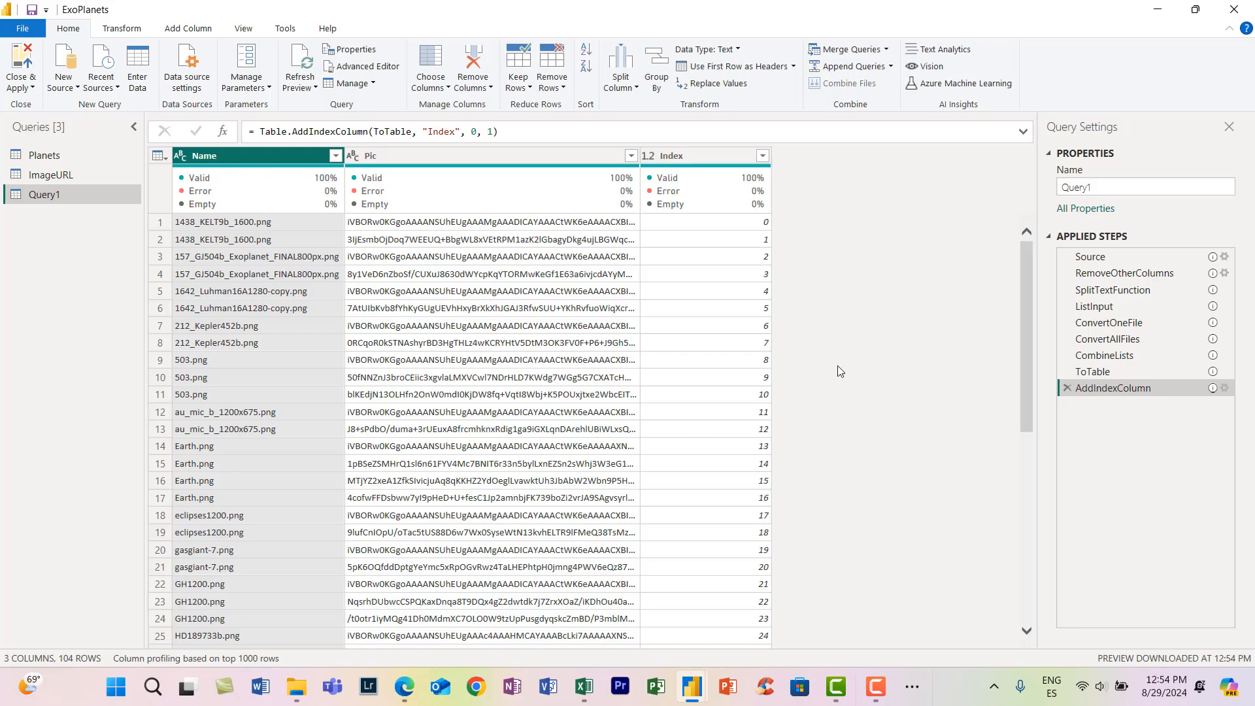
- Look over the resulting image table and rename the query as PlanetImages
scroll(840, 372, down, 5)
scroll(840, 372, up, 5)
double_click(84, 195)
text(PlanetImage)
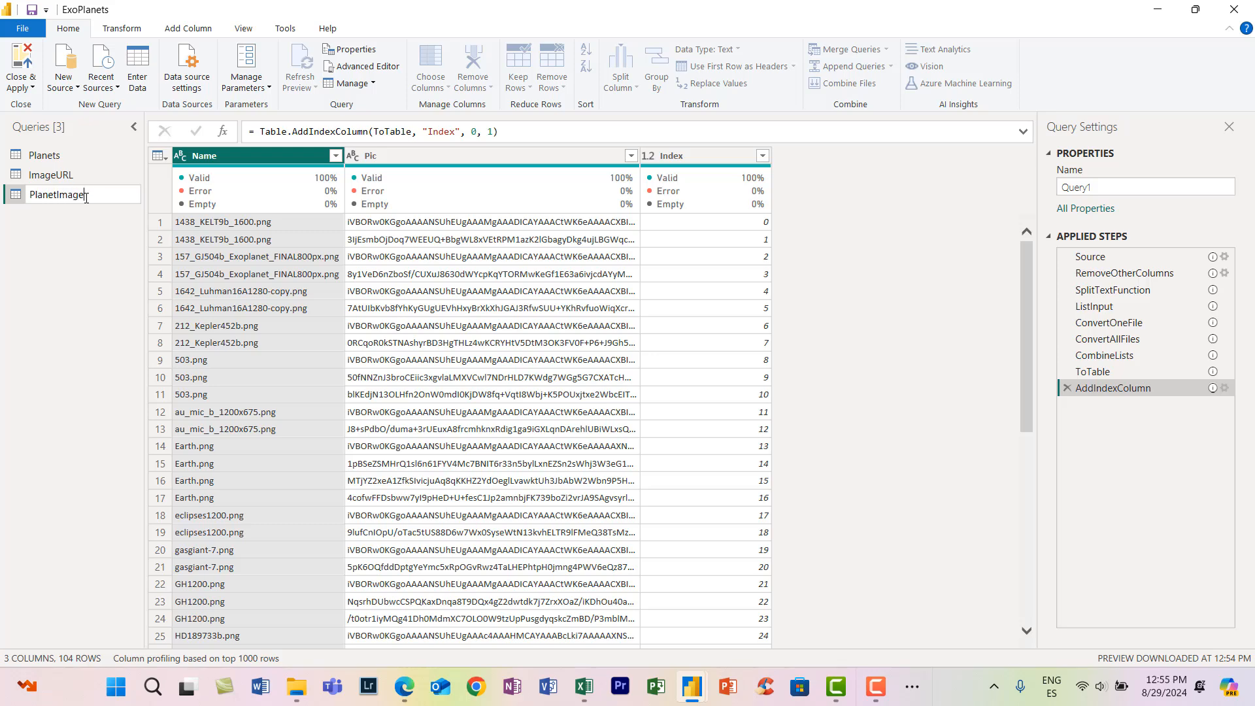
text(s)
key(Return)
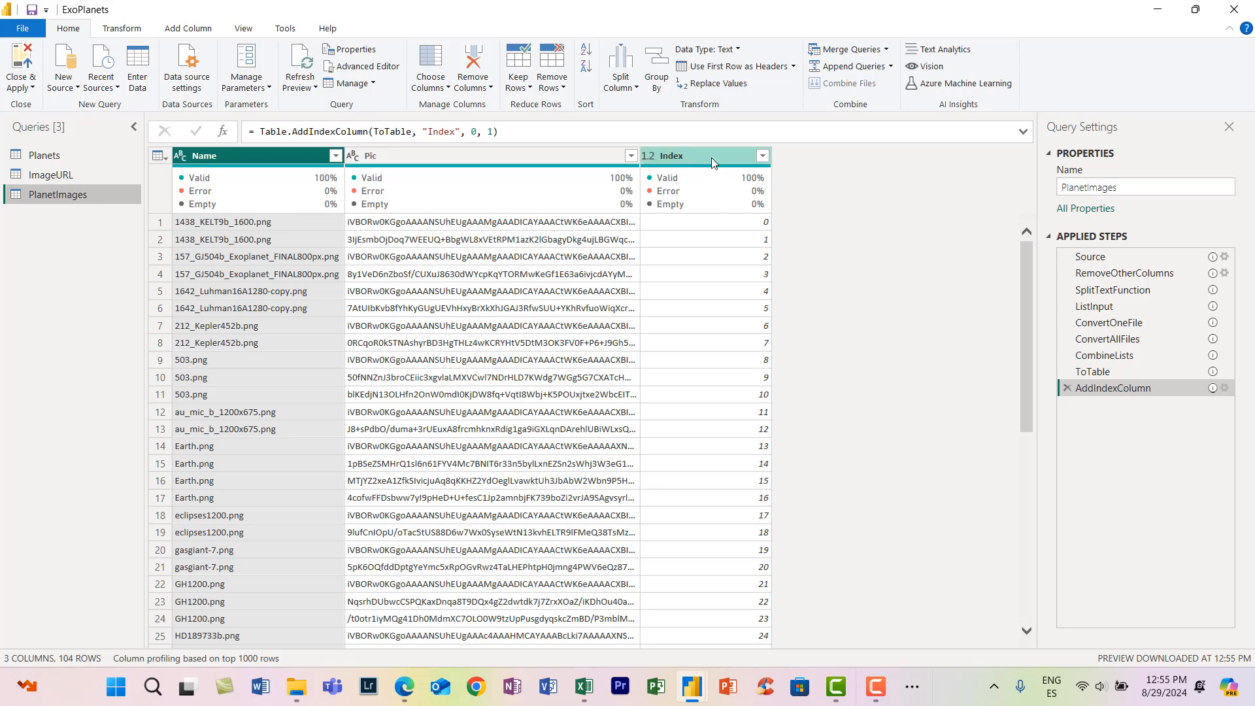
- Duplicate the Name column and replace .png with nothing in the copy
right_click(196, 160)
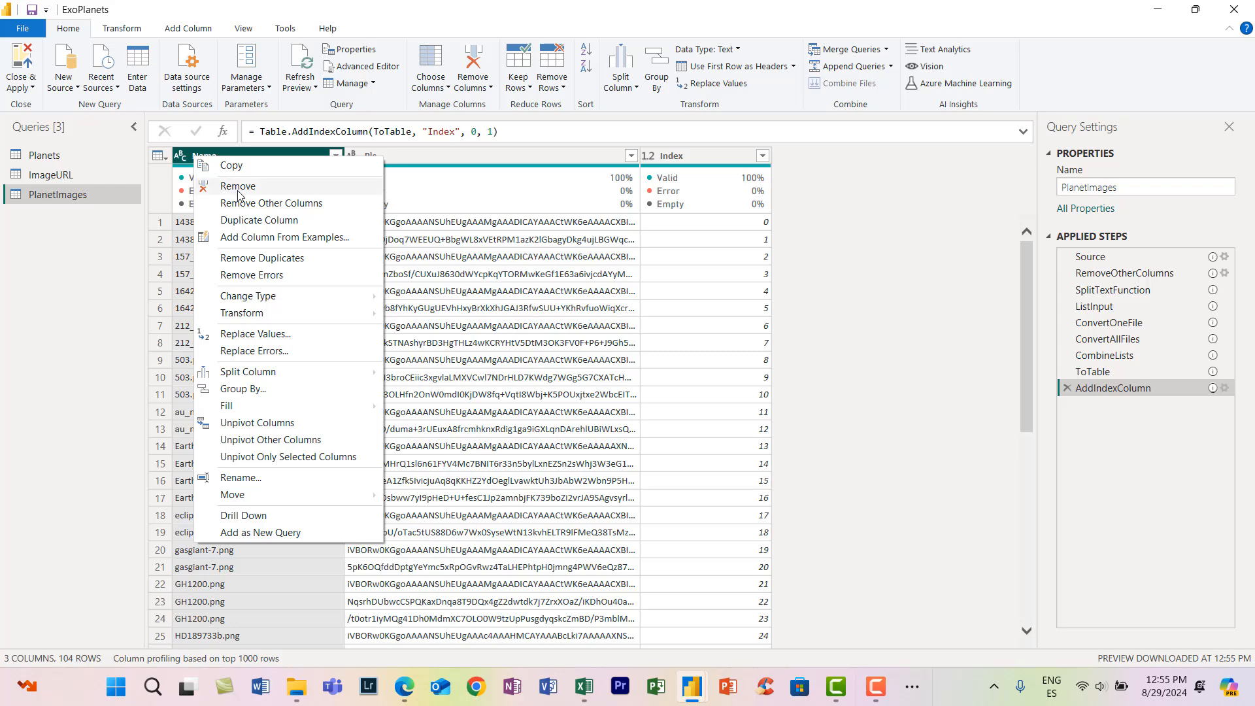
click(265, 225)
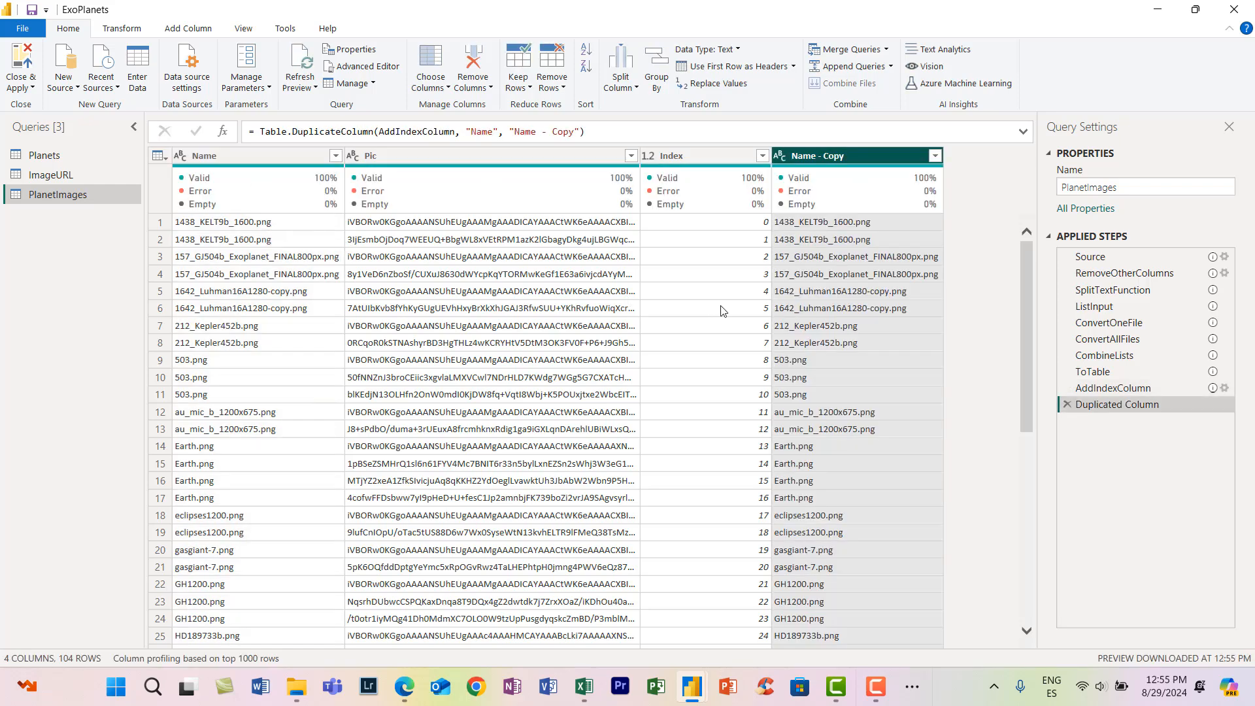
right_click(840, 162)
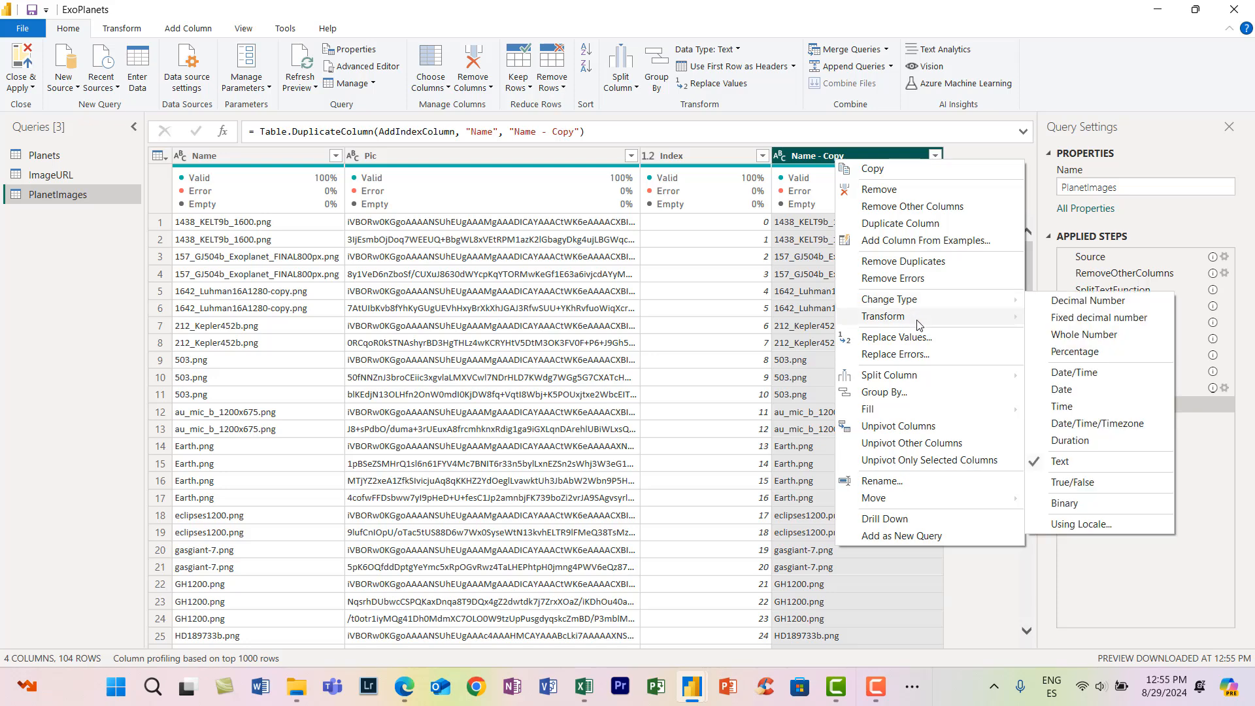
click(896, 337)
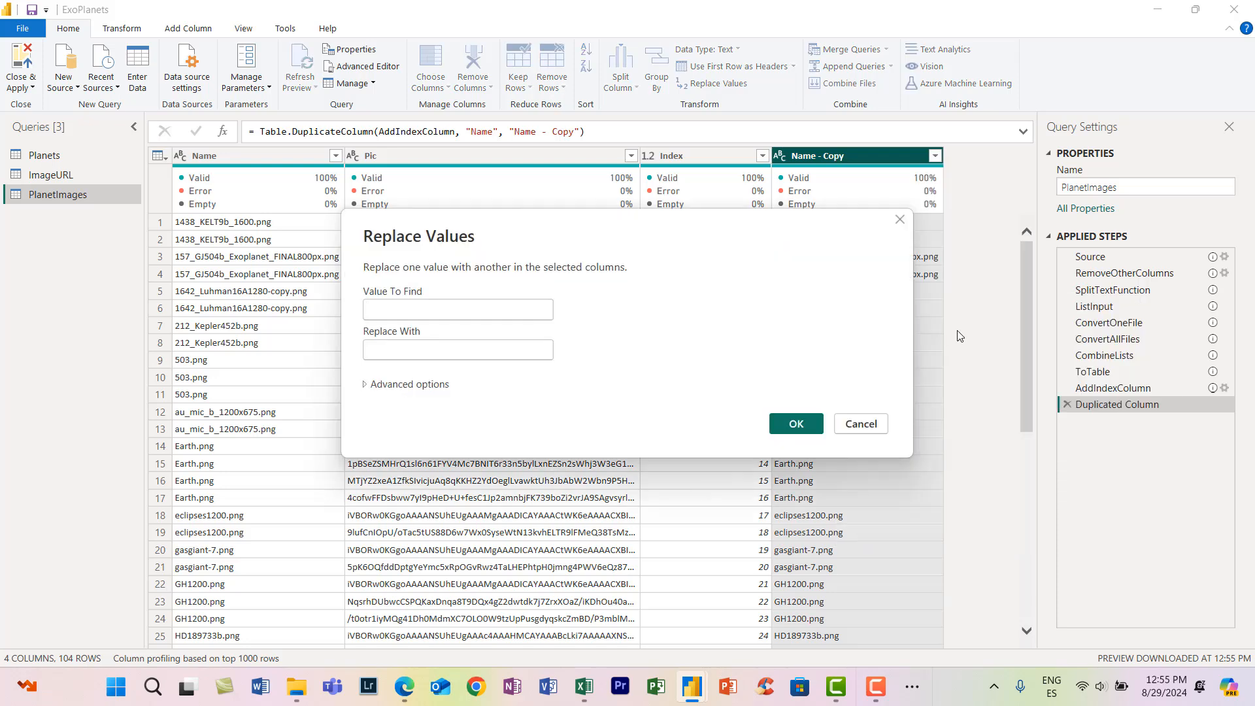
text(.p)
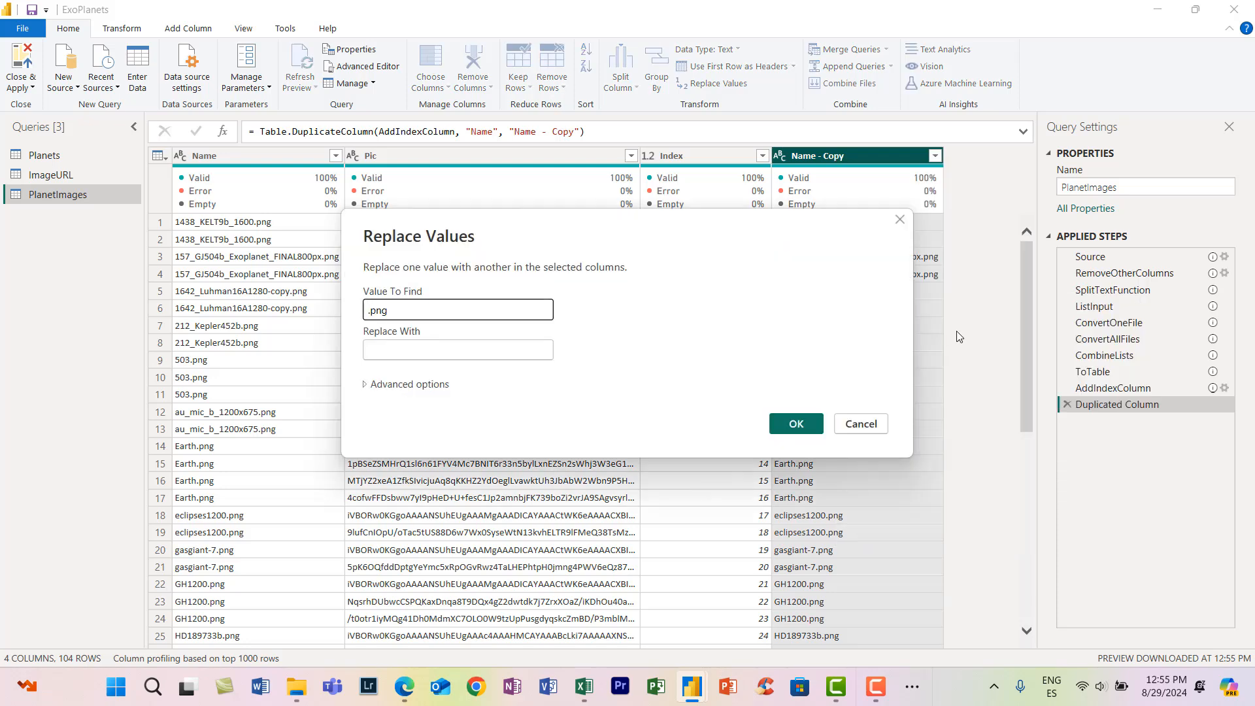
text(ng)
click(778, 430)
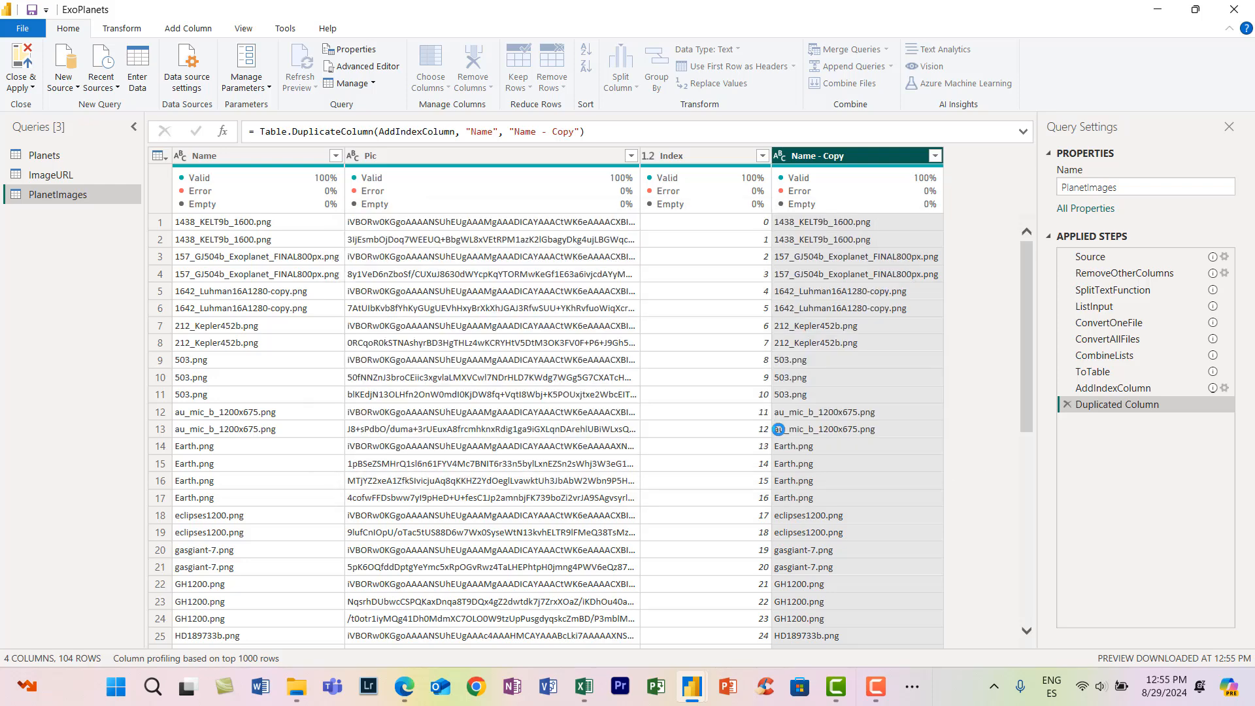
- Try renaming the duplicated name column as Planet in a separate step, and undo the rename
double_click(854, 154)
text(Planet)
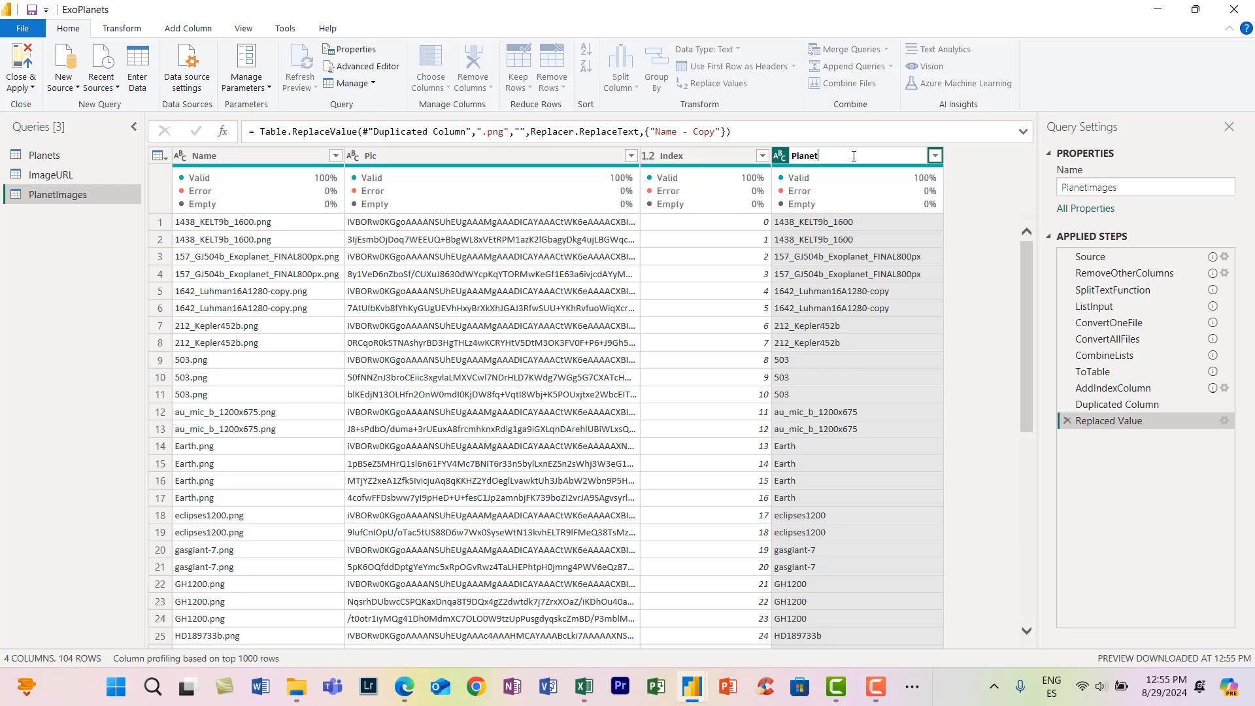
key(Return)
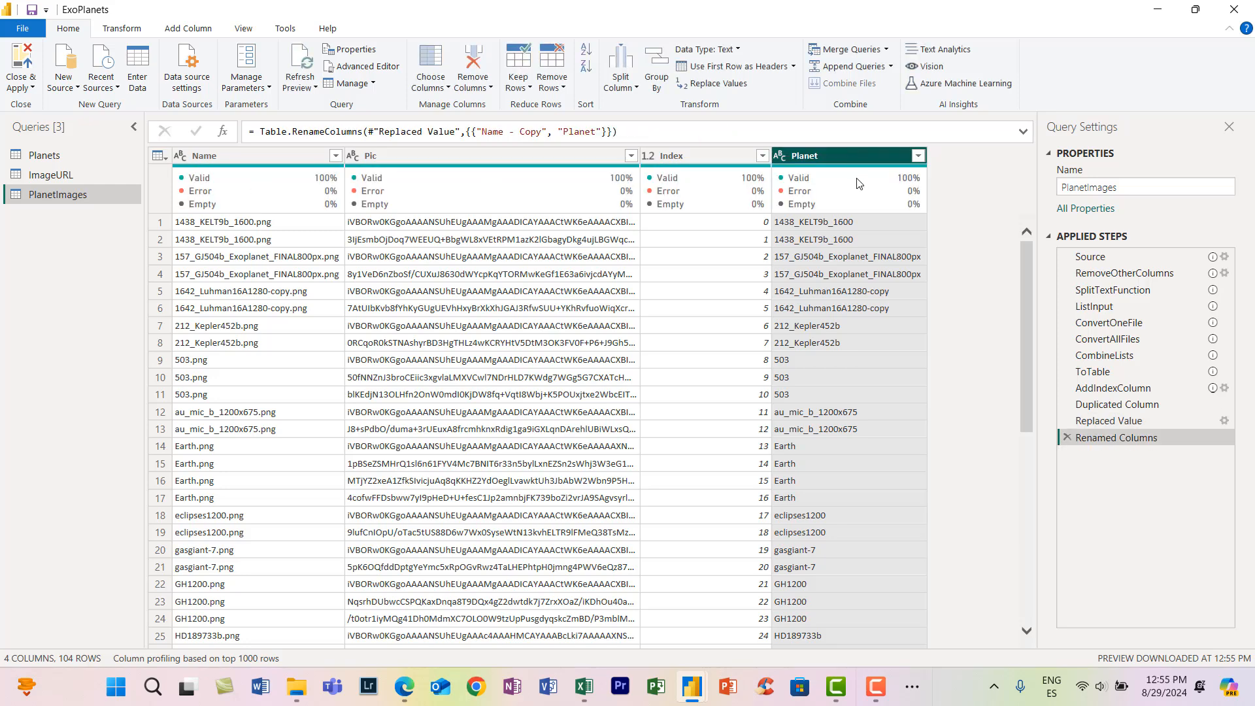
key(ctrl+z)
- Edit the M code so the duplicated column is named Planet in both the duplicate and replace-value steps
click(361, 66)
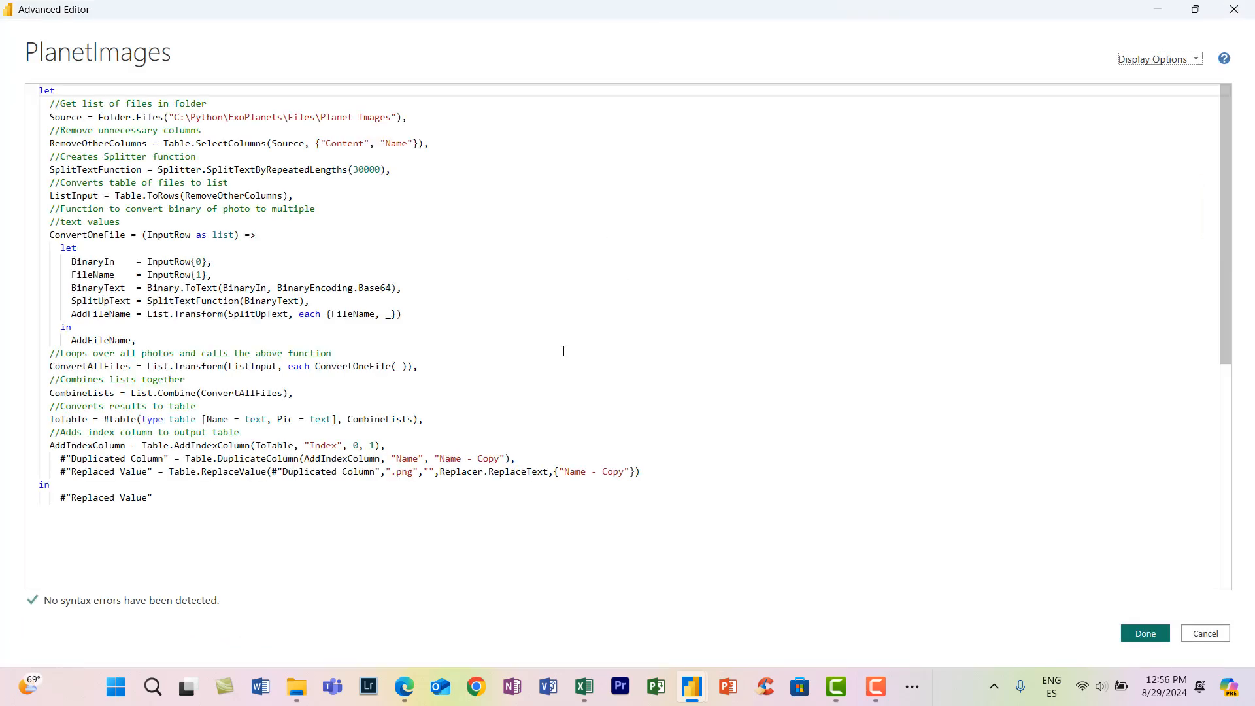
drag(505, 461, 440, 460)
text(Planet)
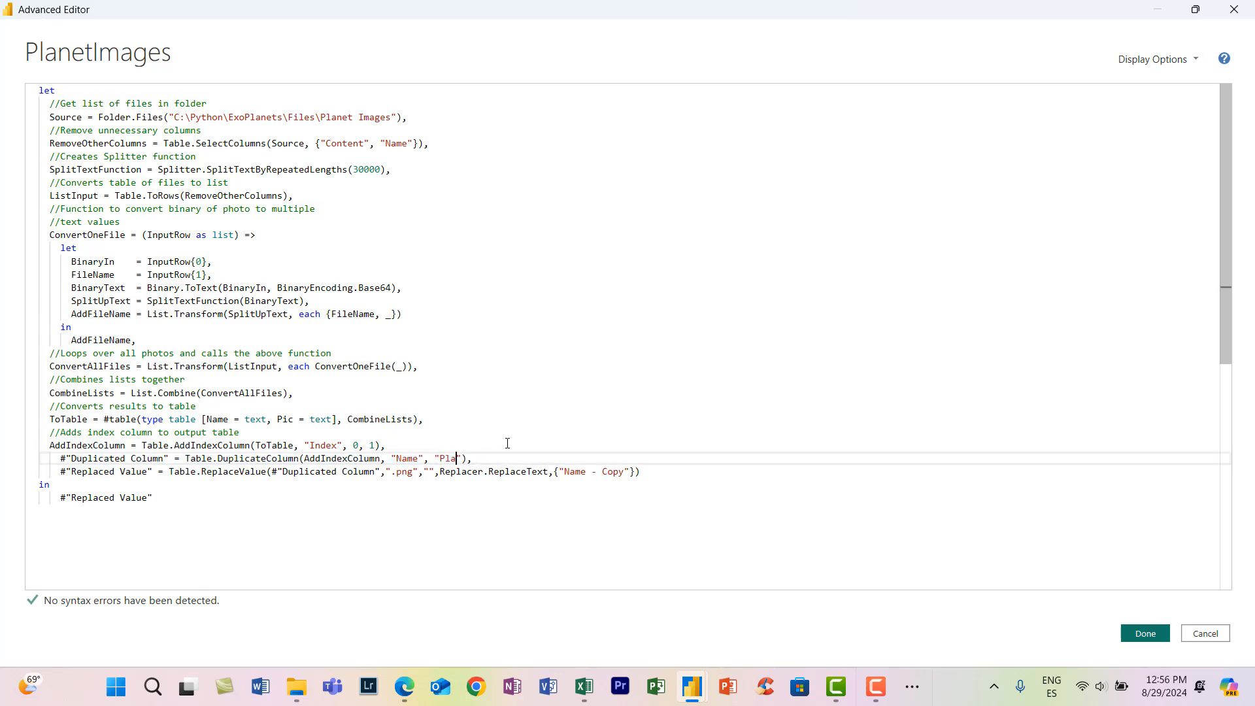
drag(625, 472, 603, 472)
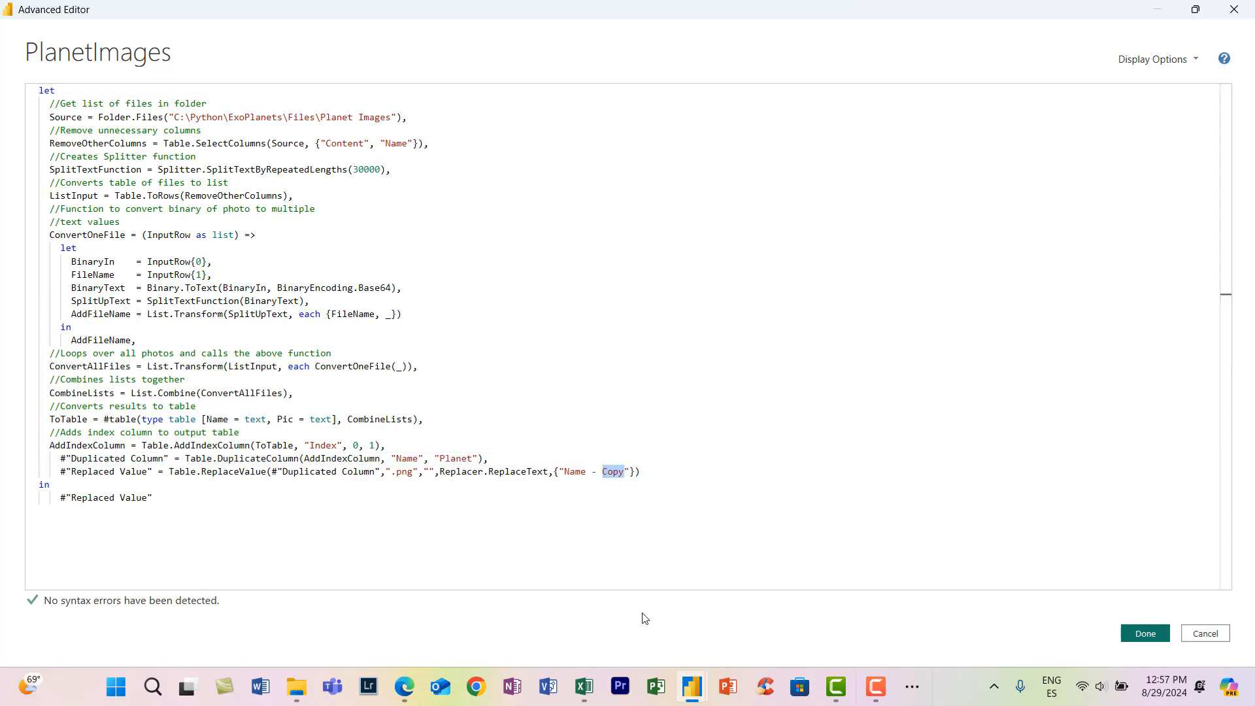
key(ctrl+shift+Left)
key(ctrl+shift+Left)
text(Planet)
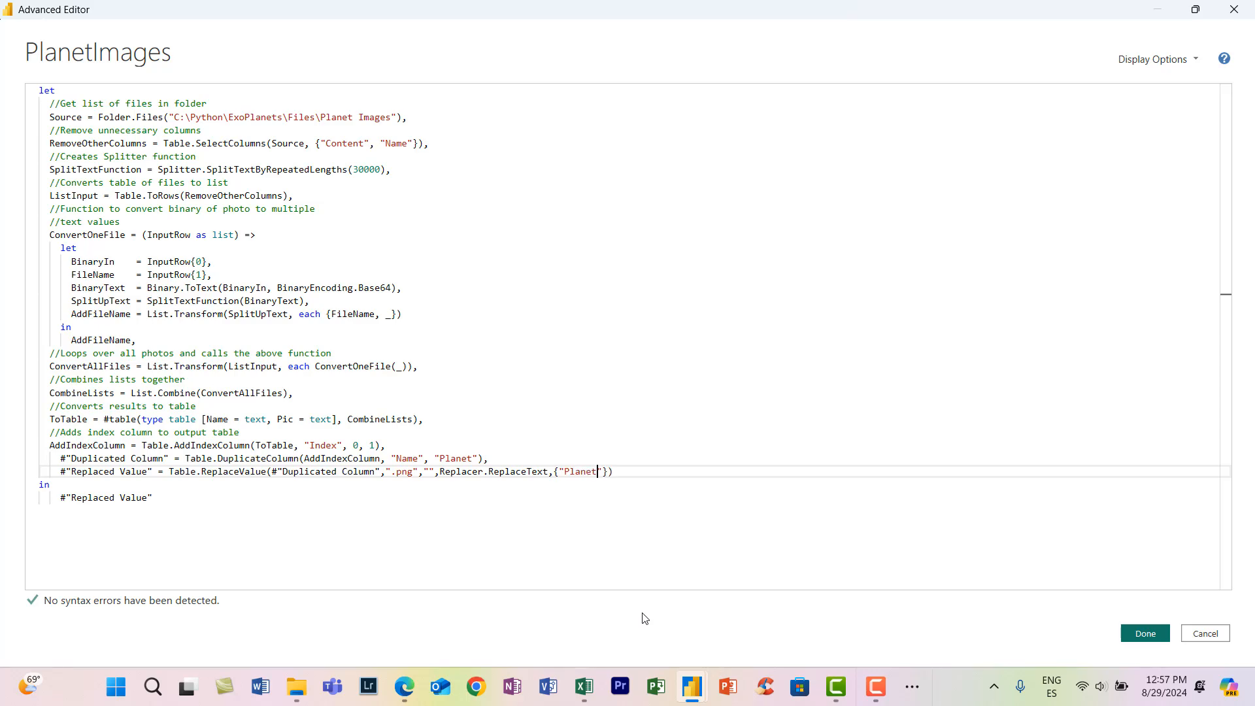
click(1136, 636)
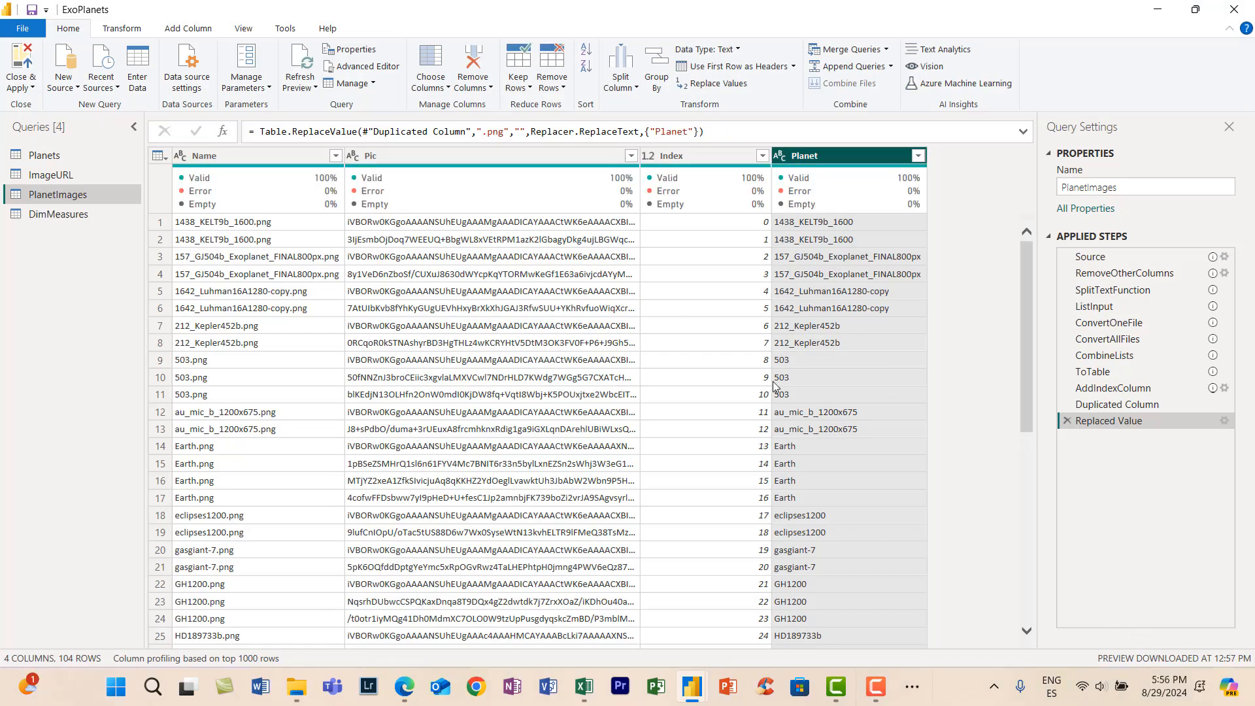
- Duplicate the ImageURL column in the Planets query and inspect a full URL in the copy
click(29, 156)
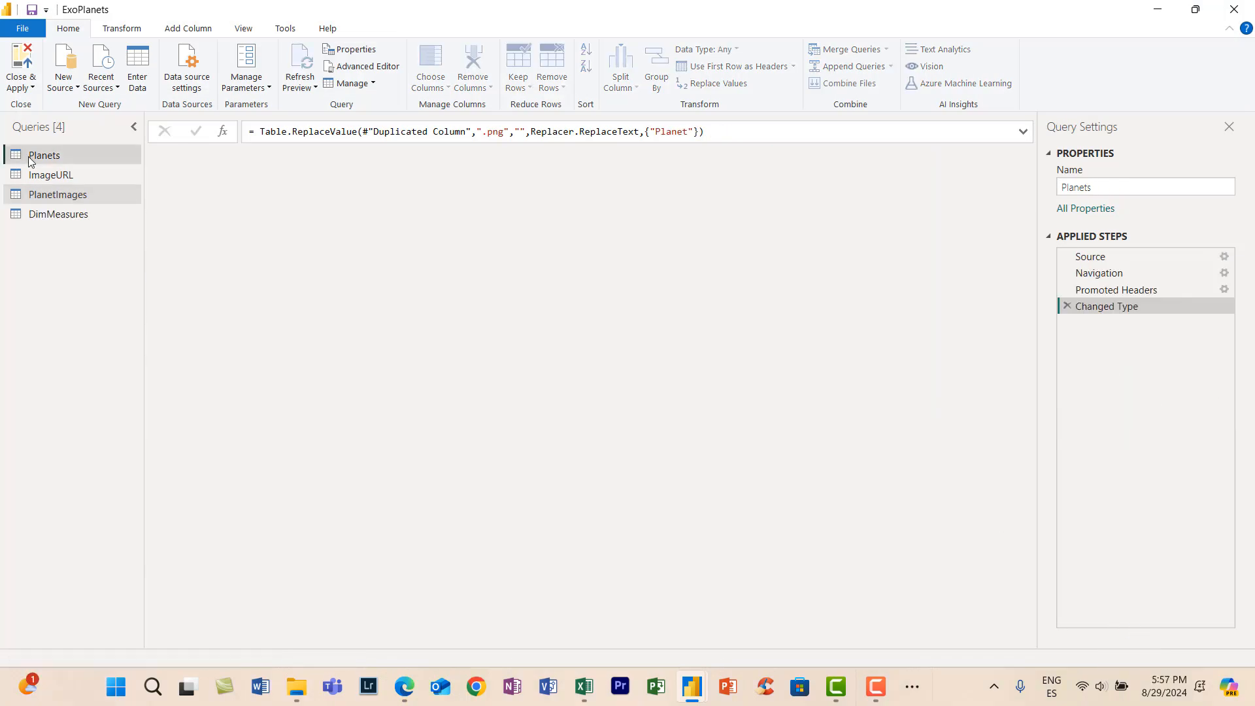
right_click(303, 156)
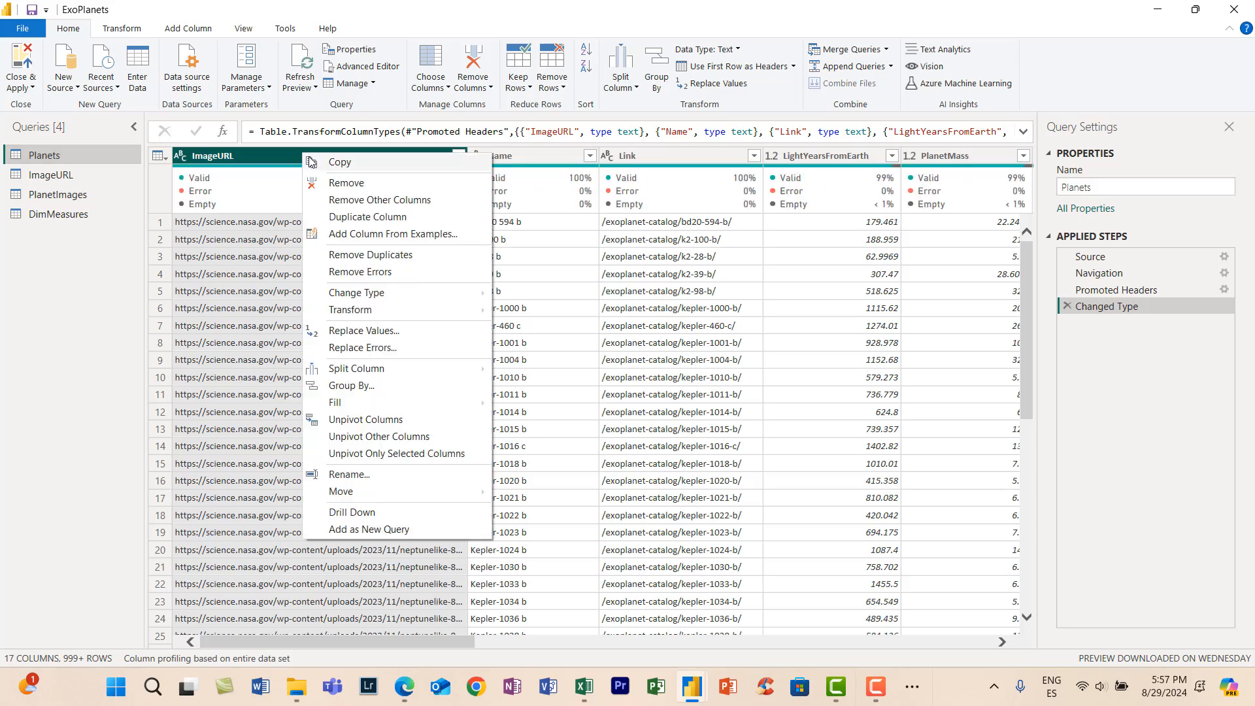
click(374, 224)
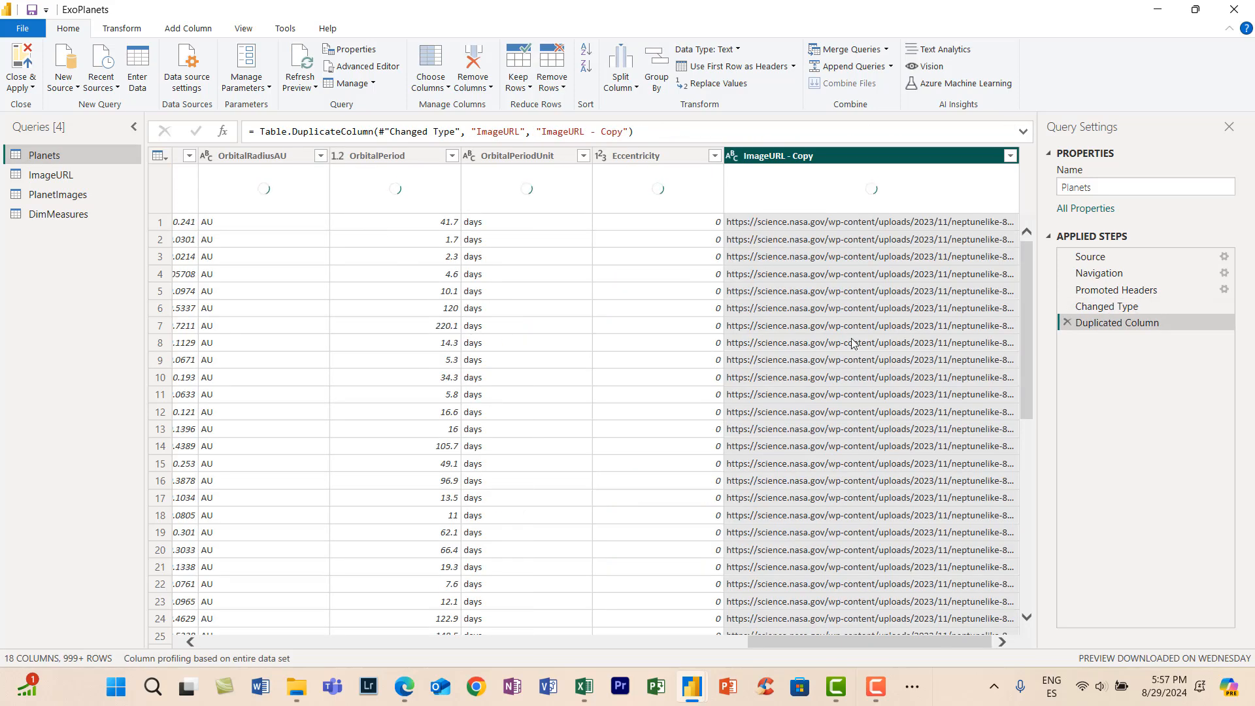
click(889, 394)
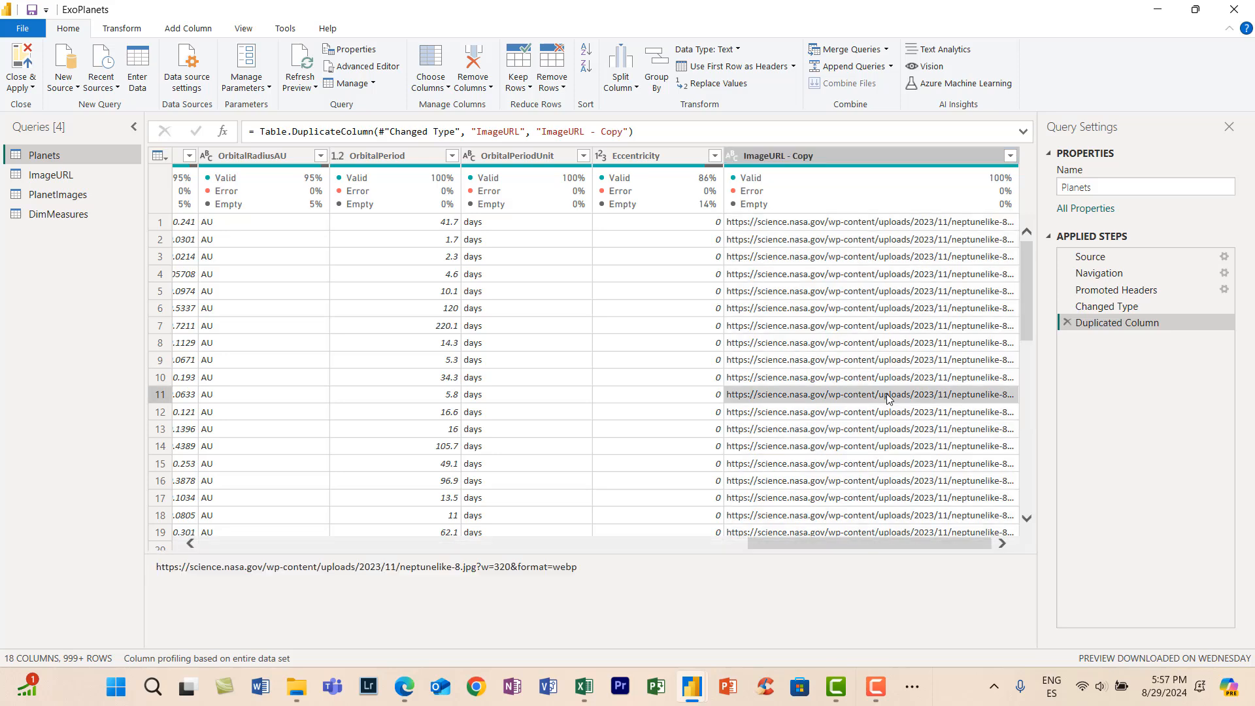
- Split the ImageURL - Copy column at the right-most / delimiter
click(851, 157)
right_click(850, 155)
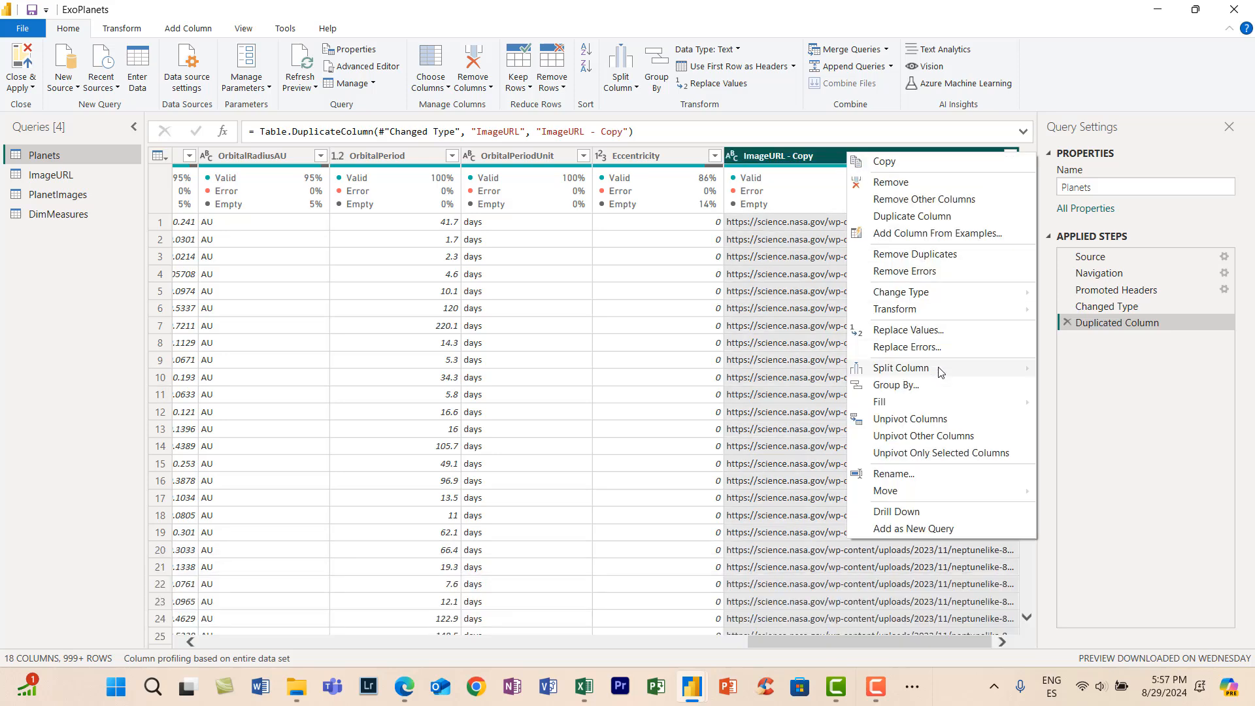
mouse_move(942, 369)
click(1112, 370)
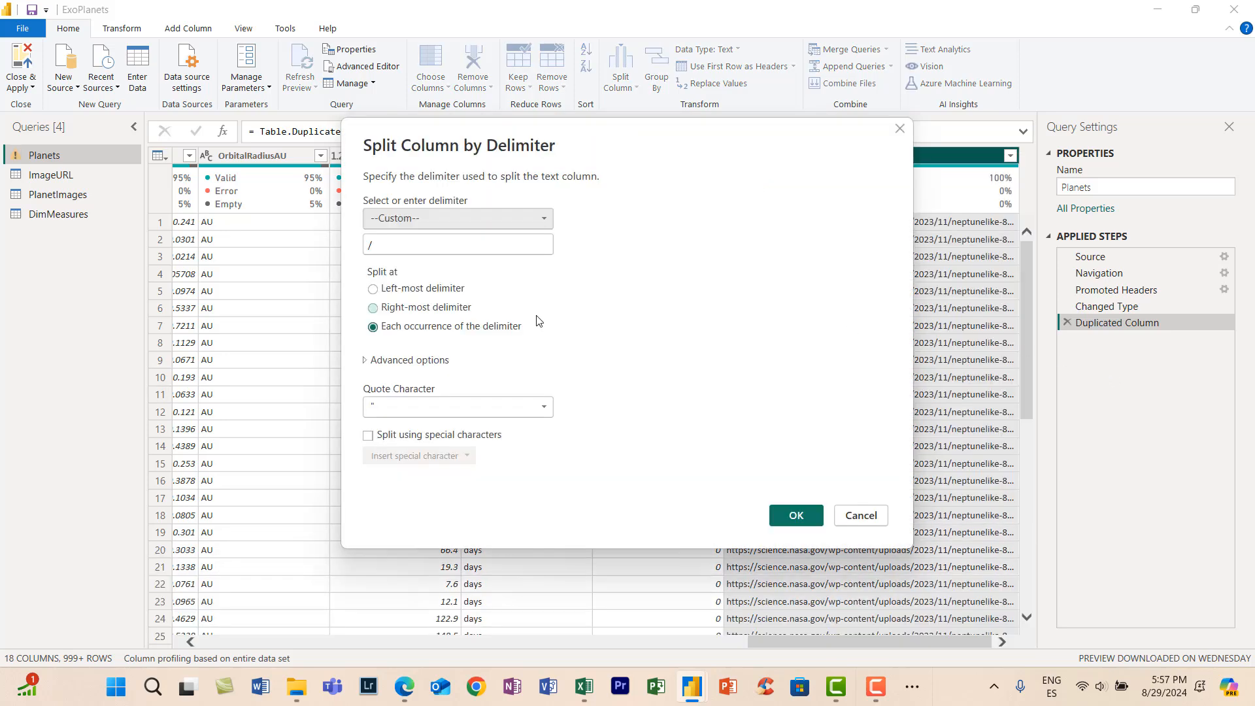
click(422, 308)
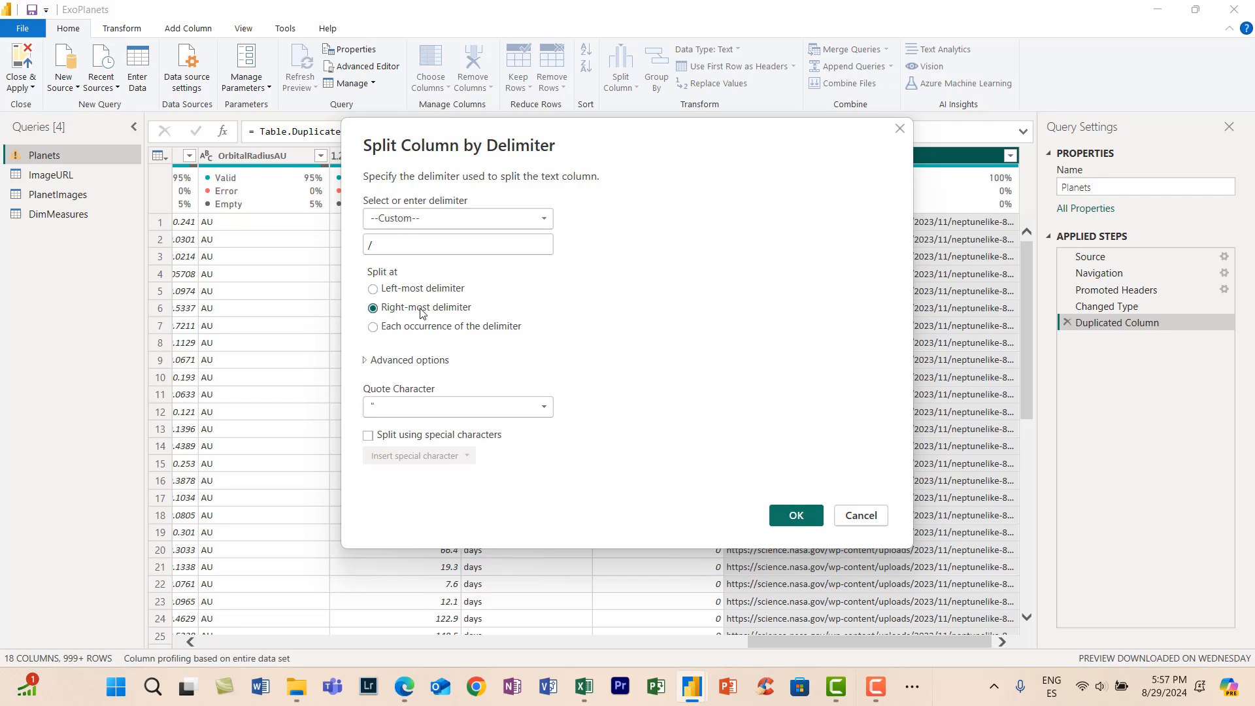
click(786, 518)
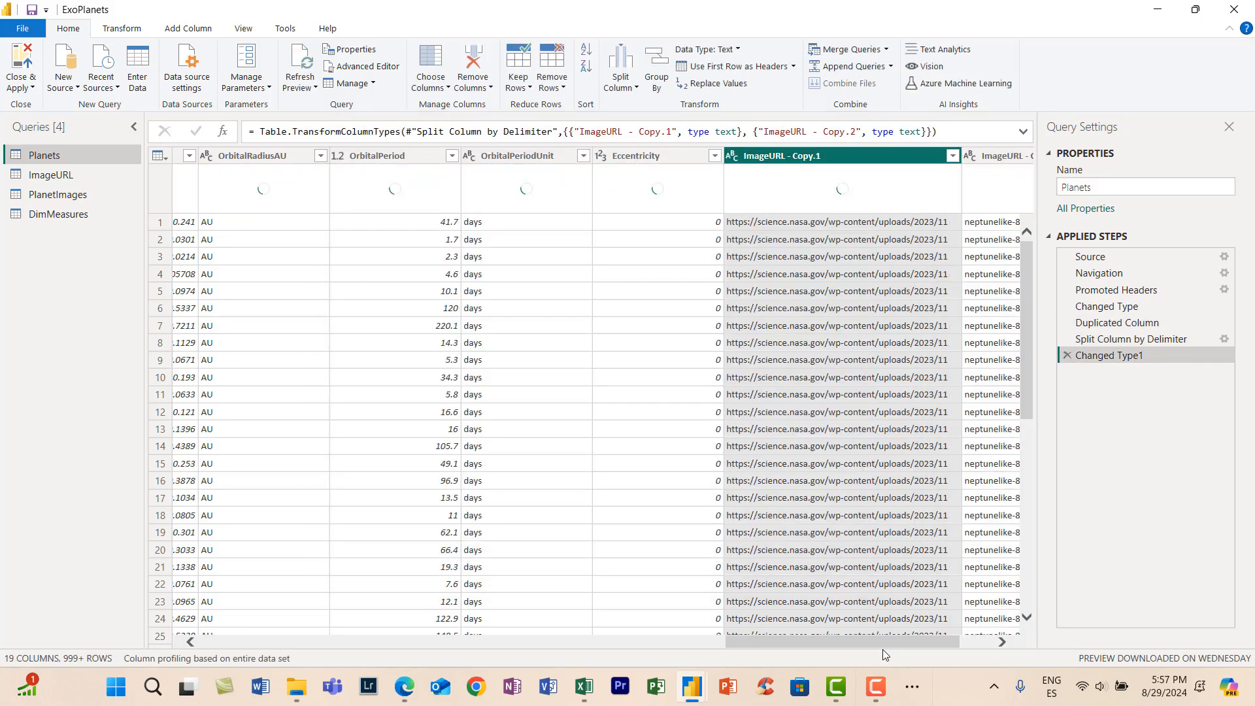
- Split the ImageURL - Copy.2 column at the left-most custom delimiter "."
drag(884, 644, 967, 650)
click(905, 155)
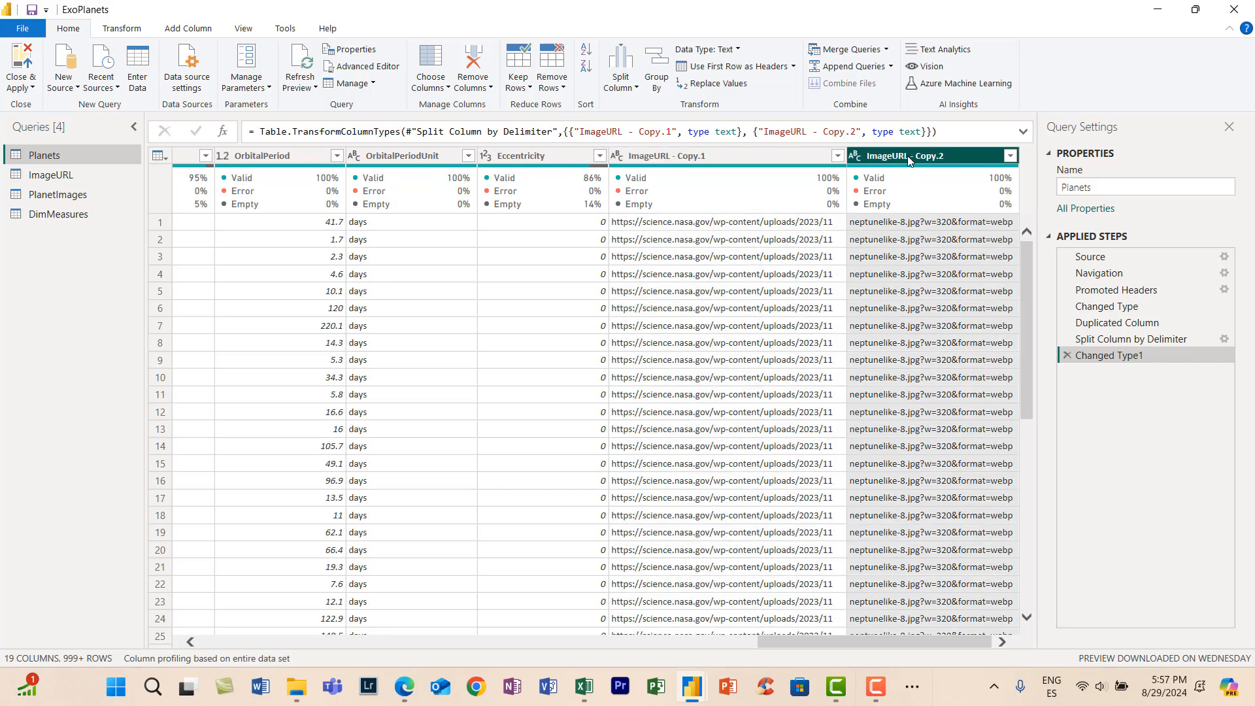
right_click(909, 156)
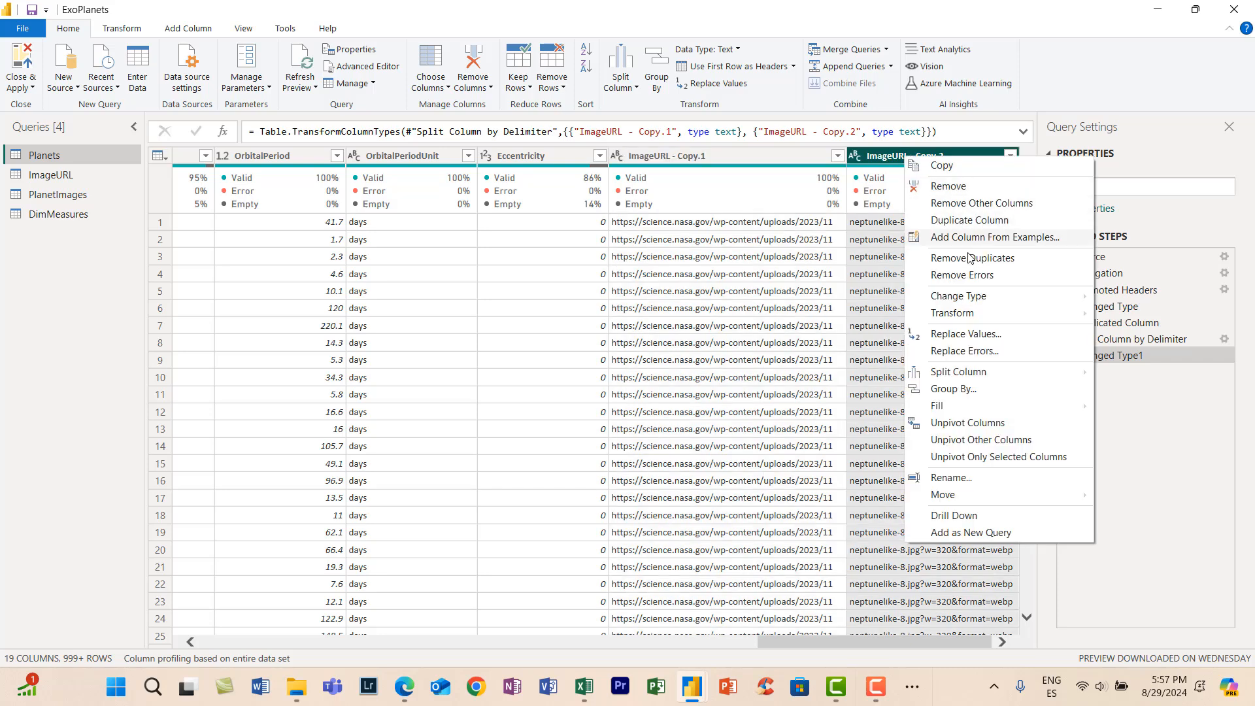
mouse_move(974, 374)
click(768, 371)
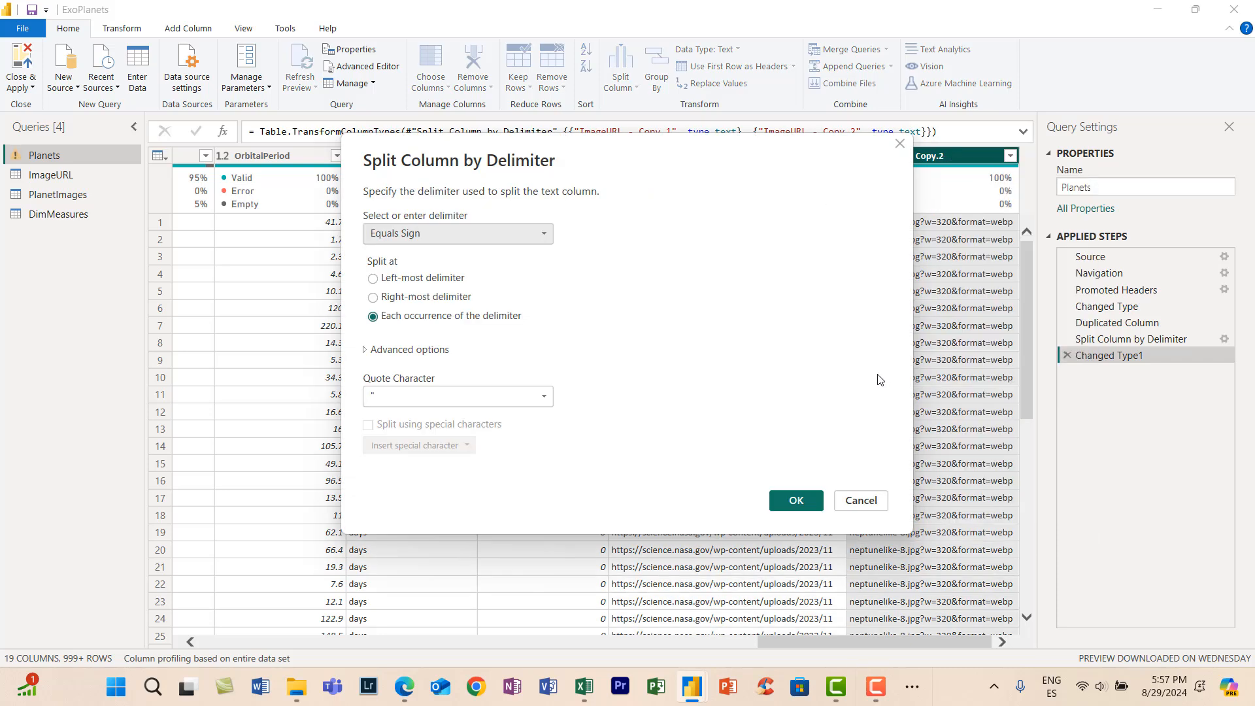
click(458, 234)
click(458, 351)
click(485, 261)
text(.)
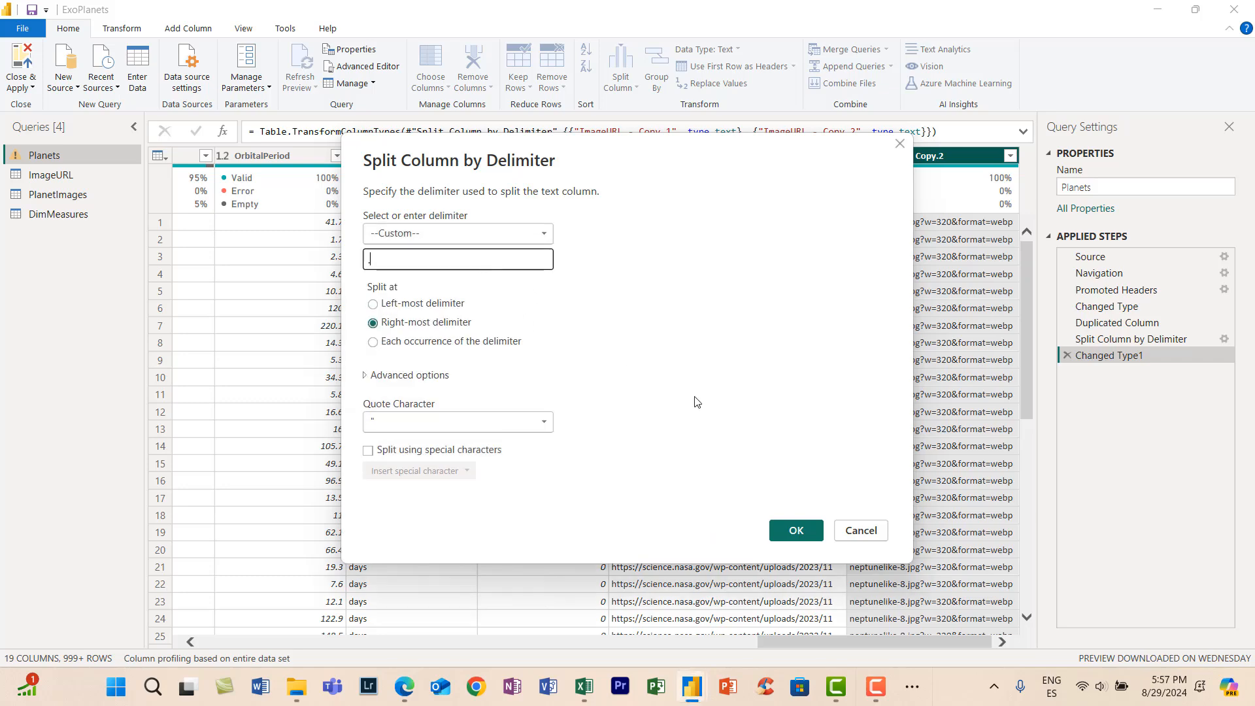
click(373, 303)
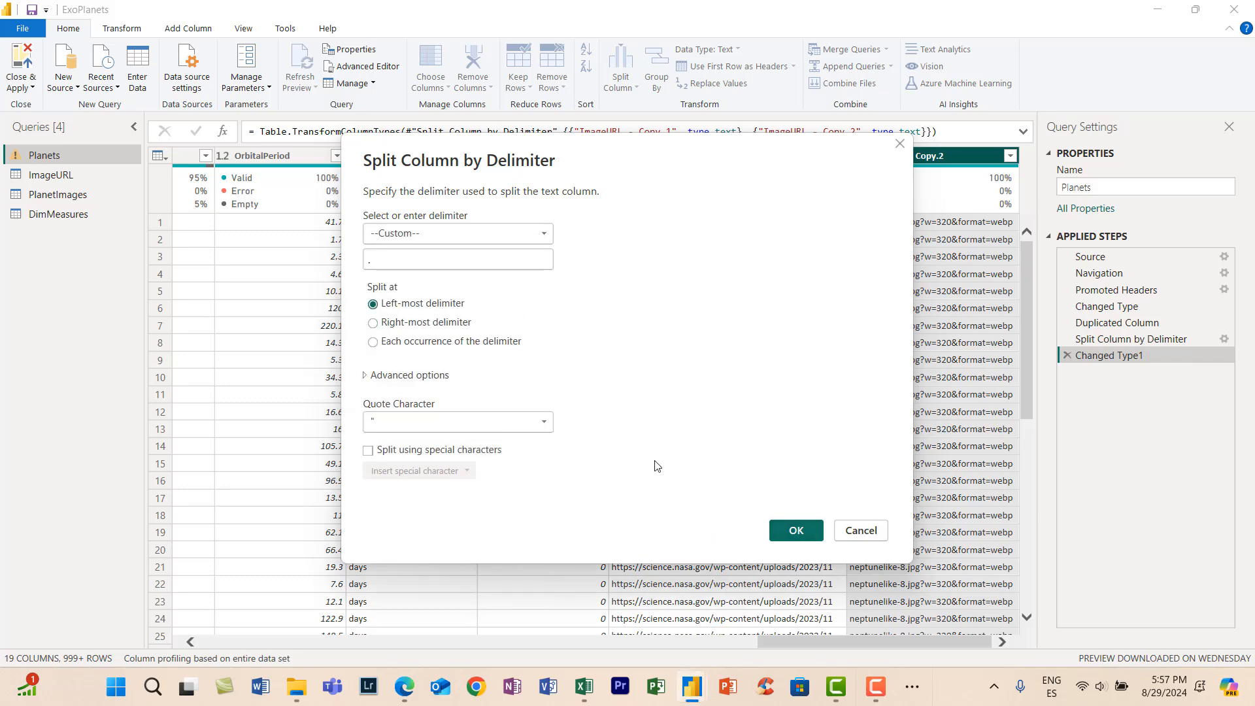
click(797, 531)
- Check the distinct values of ImageURL - Copy.2.1, and remove the ImageURL - Copy.1 and ImageURL - Copy.2.2 columns
click(974, 157)
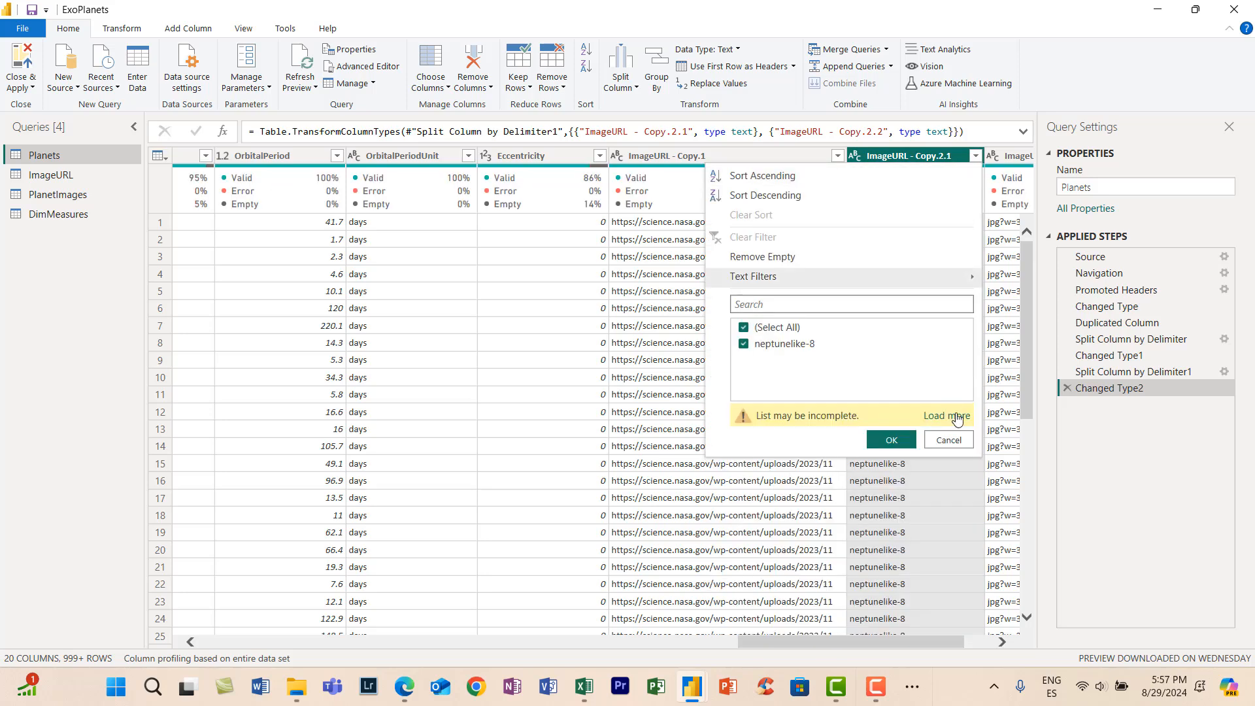
click(941, 416)
scroll(932, 409, down, 5)
click(956, 624)
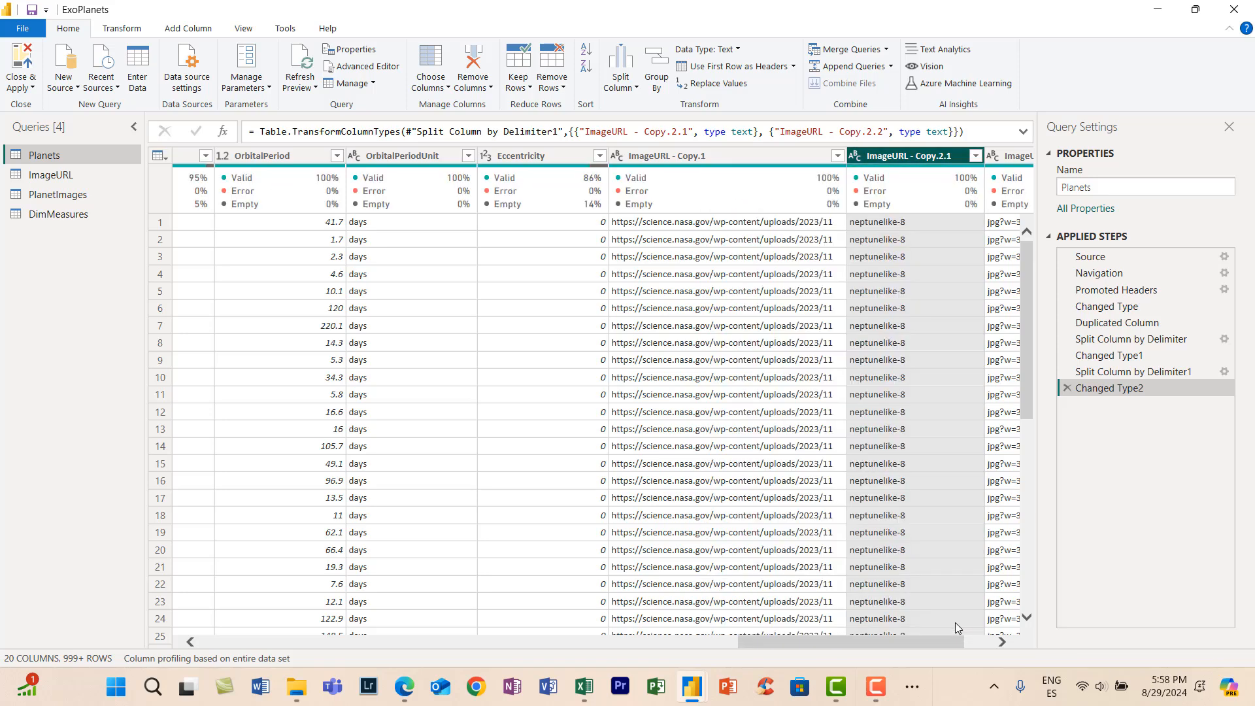
click(772, 156)
ctrl+click(1009, 156)
key(Delete)
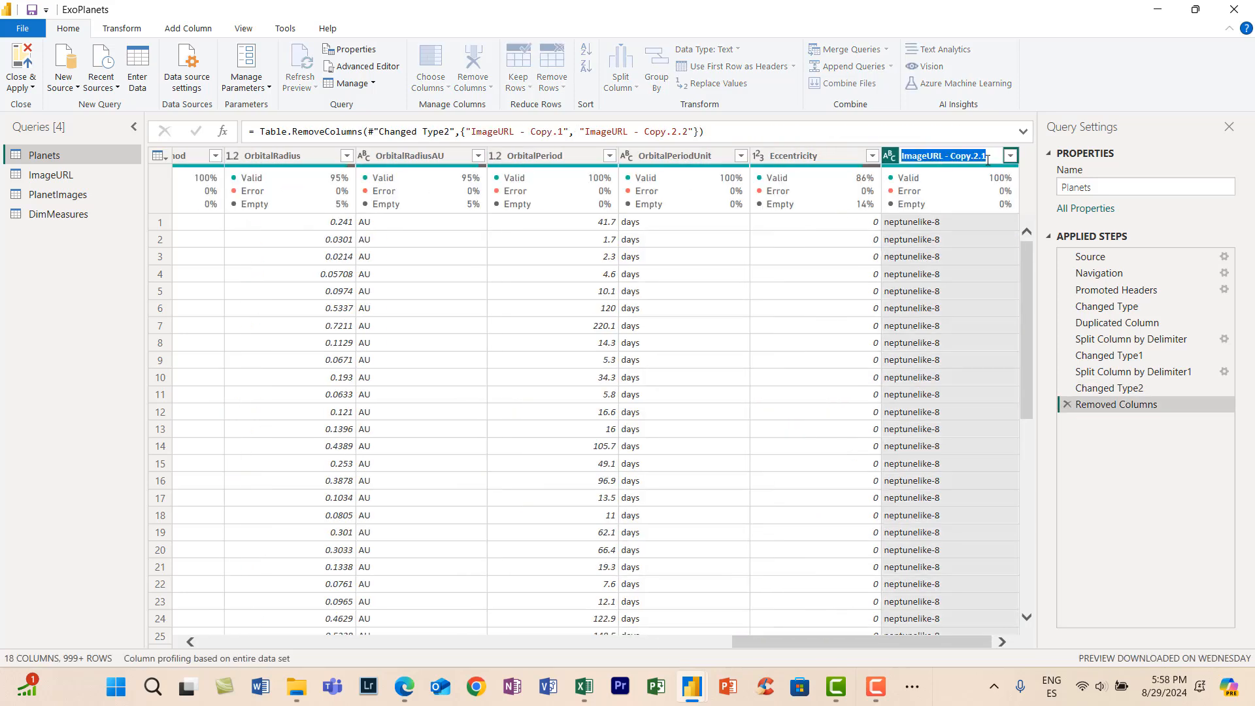
- Rename the ImageURL - Copy.2.1 column as ImageName and apply the query changes to the model
double_click(917, 157)
text(ImageName)
key(Return)
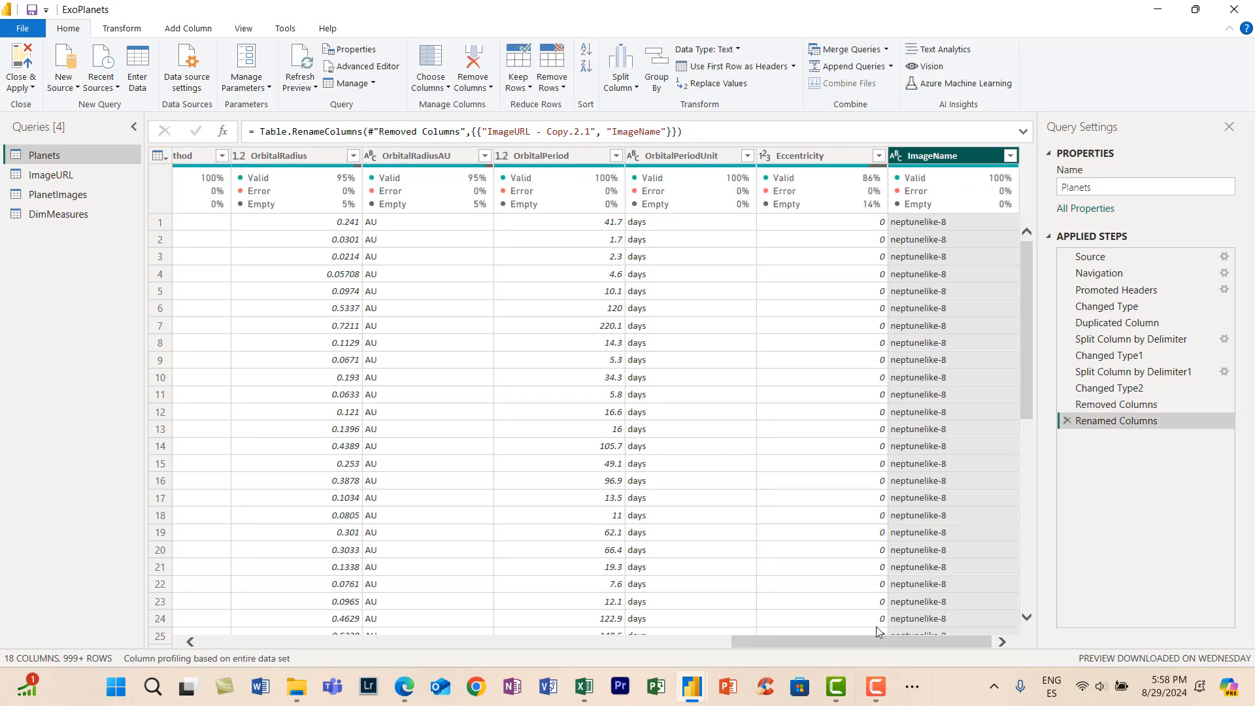
click(22, 88)
click(20, 122)
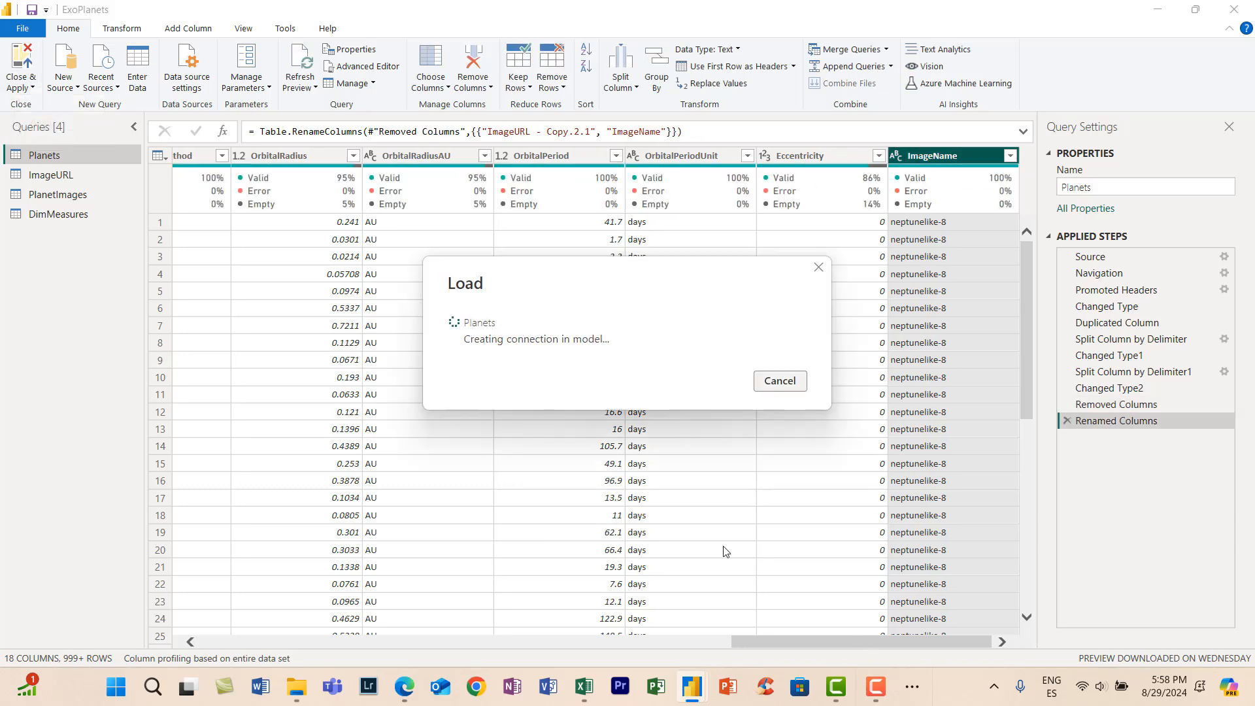
click(693, 687)
click(674, 595)
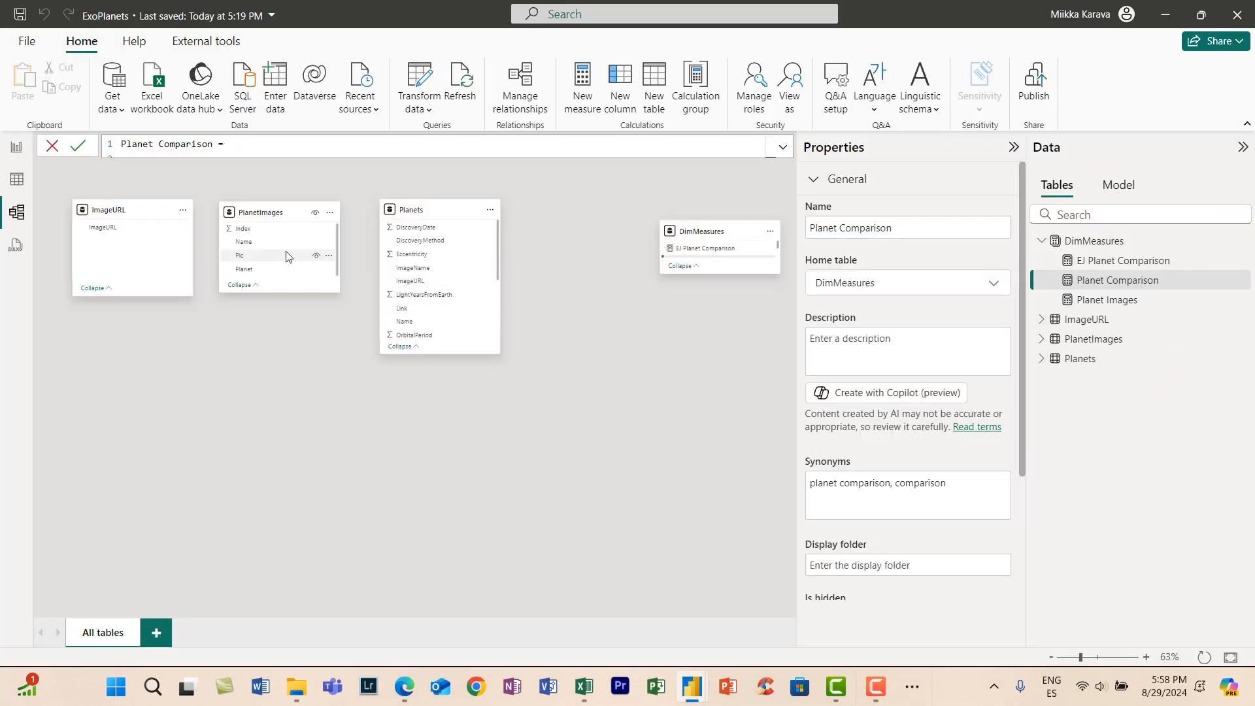
- Create an active many-to-many relationship from ImageName in Planets to Planet in PlanetImages, with cross-filtering in both directions
scroll(421, 300, down, 3)
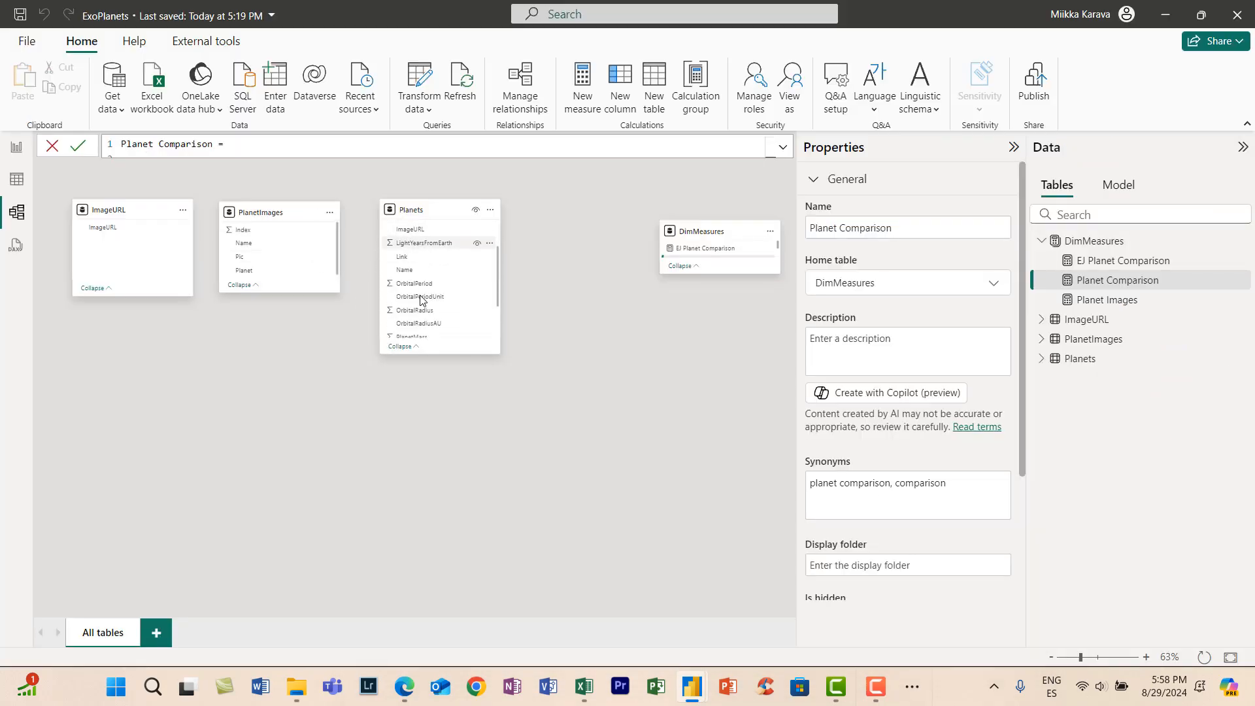
scroll(428, 288, up, 3)
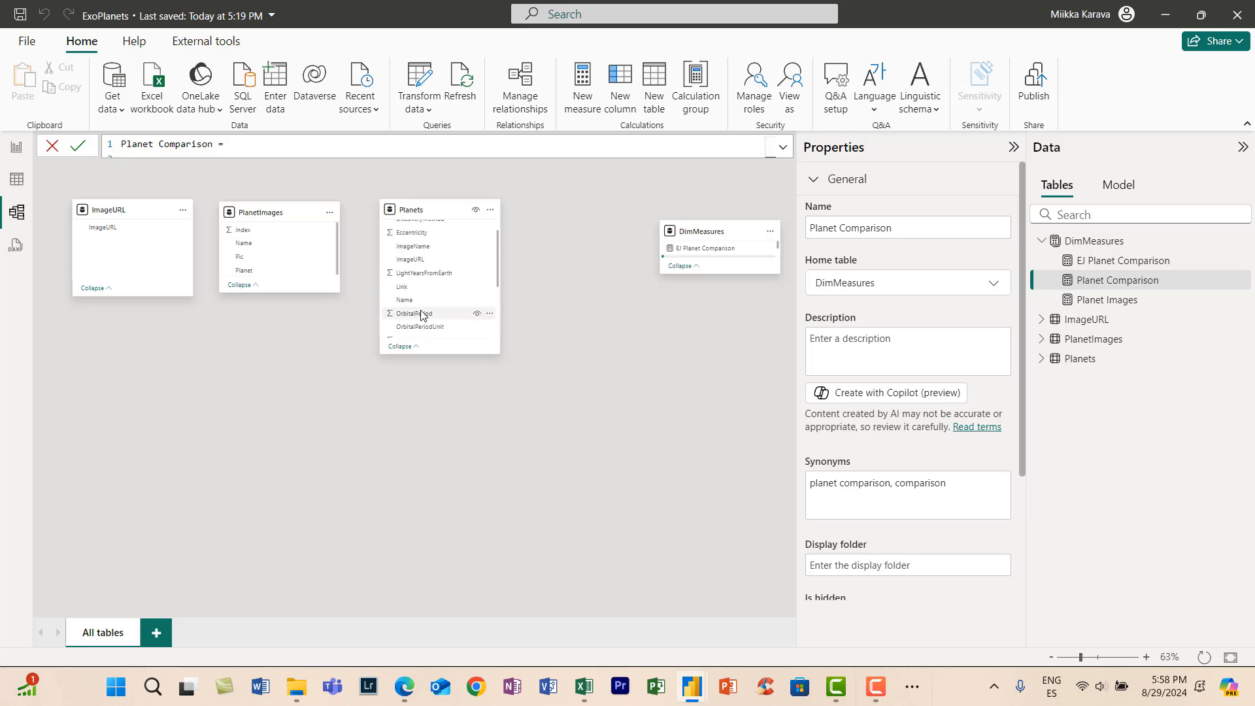
click(437, 271)
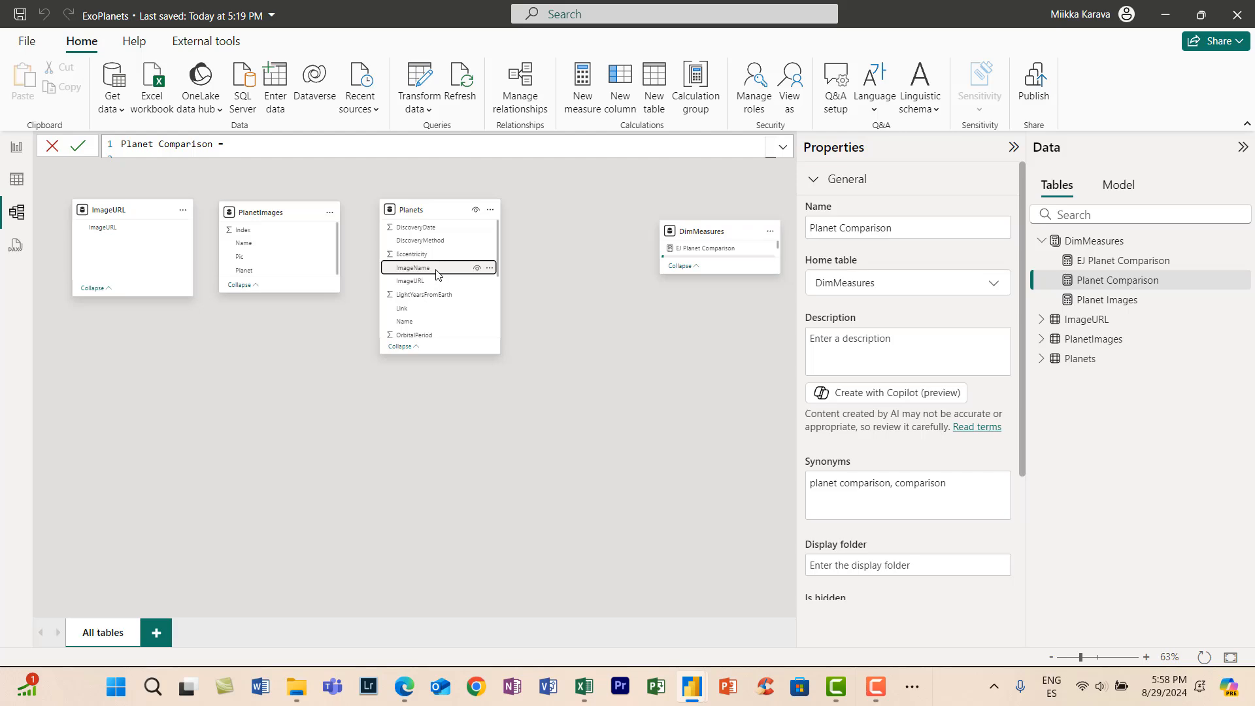
drag(436, 274, 299, 268)
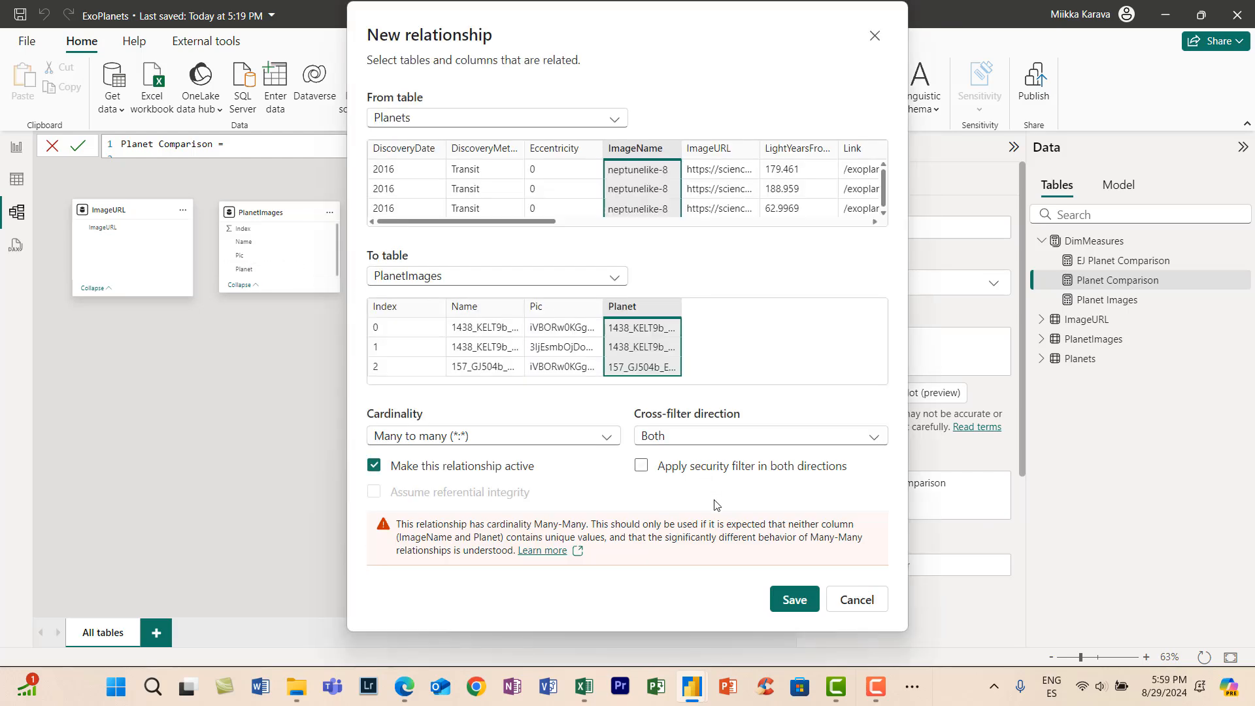
click(795, 600)
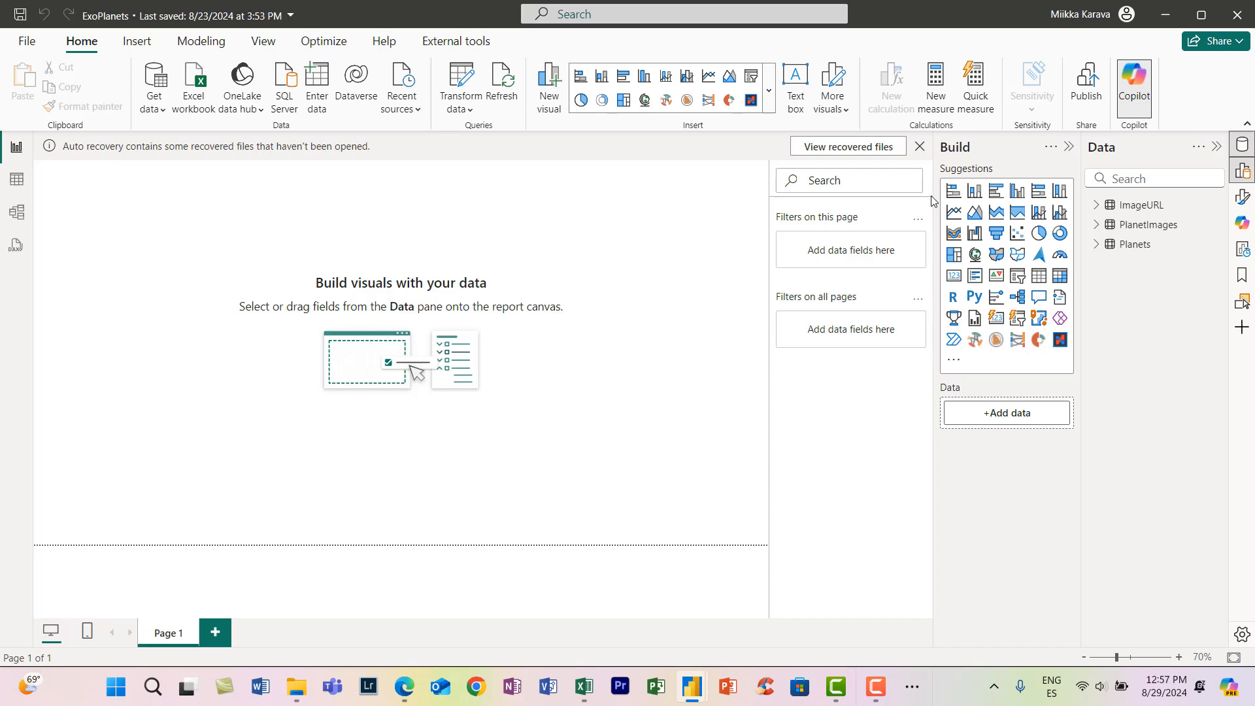
- Dismiss the auto-recovery notice and load a new blank table named DimMeasures
click(919, 148)
click(711, 393)
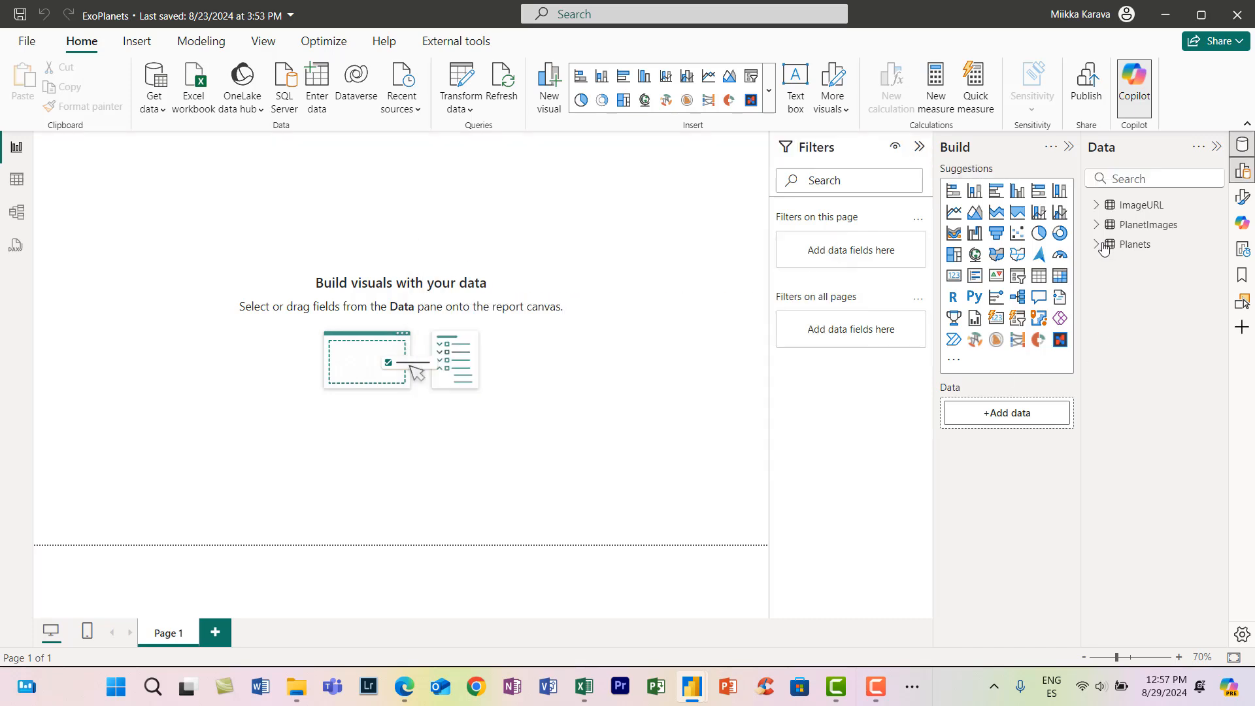
click(1097, 206)
click(1126, 207)
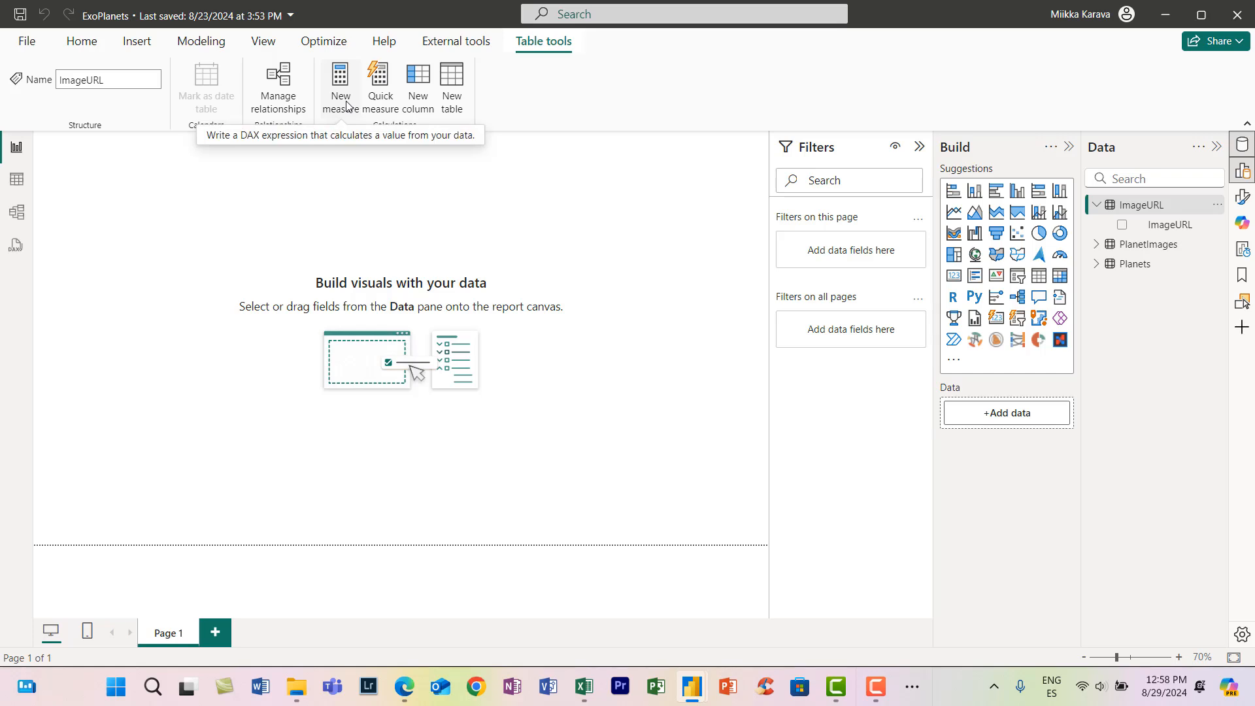
click(82, 42)
click(303, 91)
double_click(392, 542)
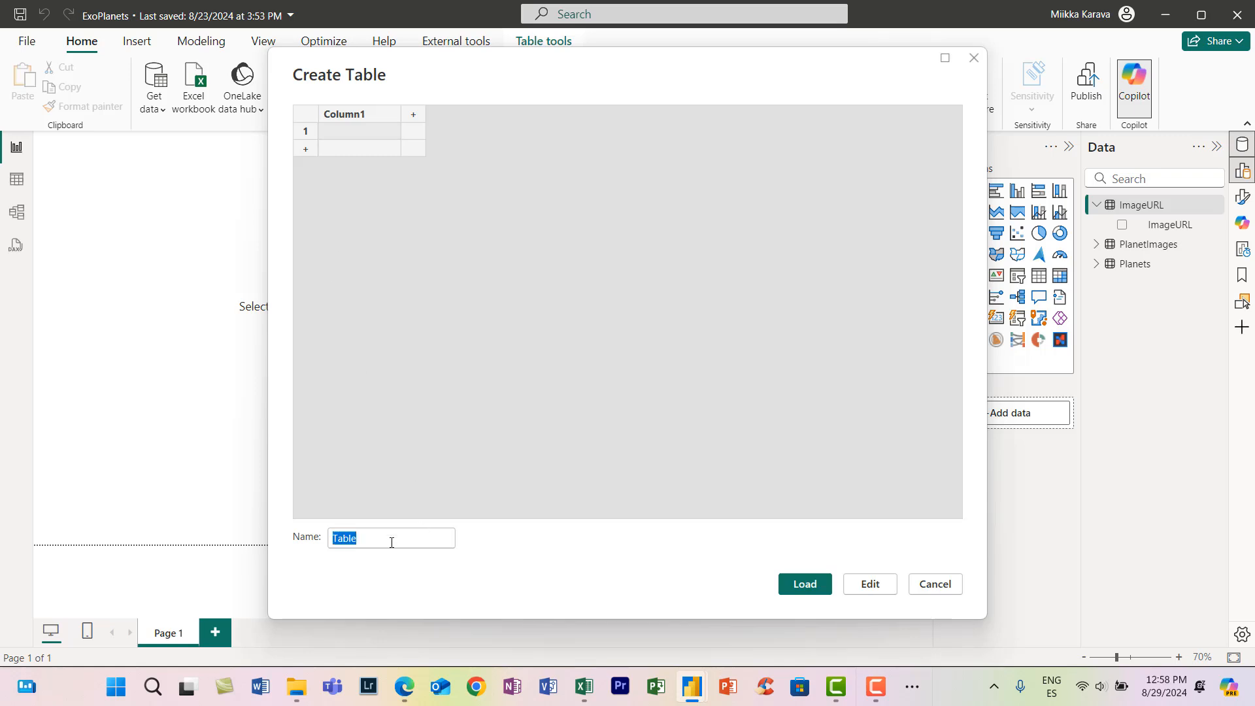
text(DimMeasures)
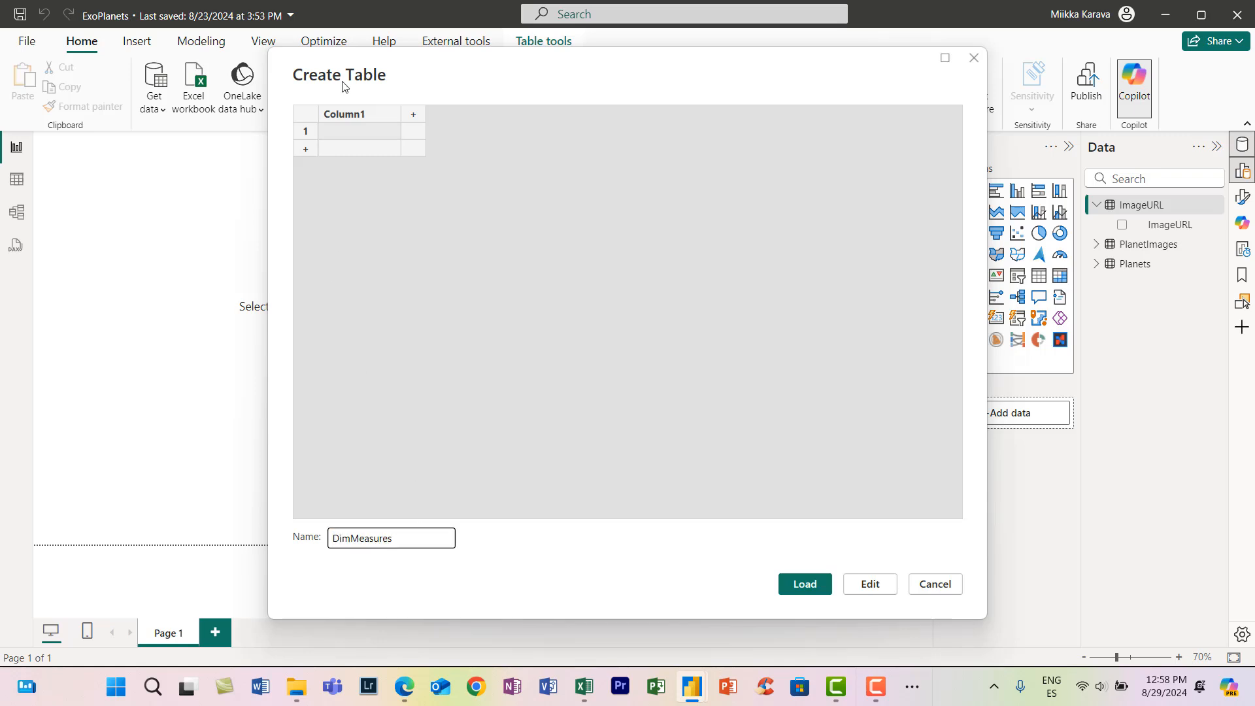
click(809, 592)
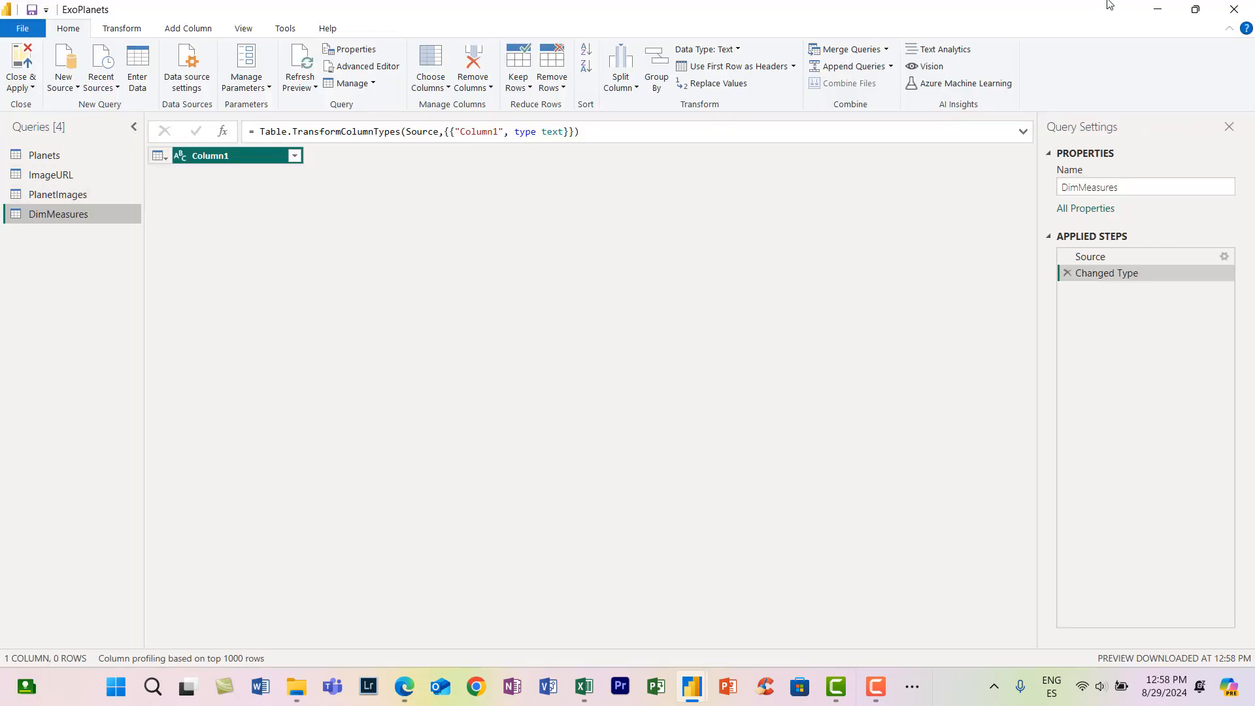
click(1158, 9)
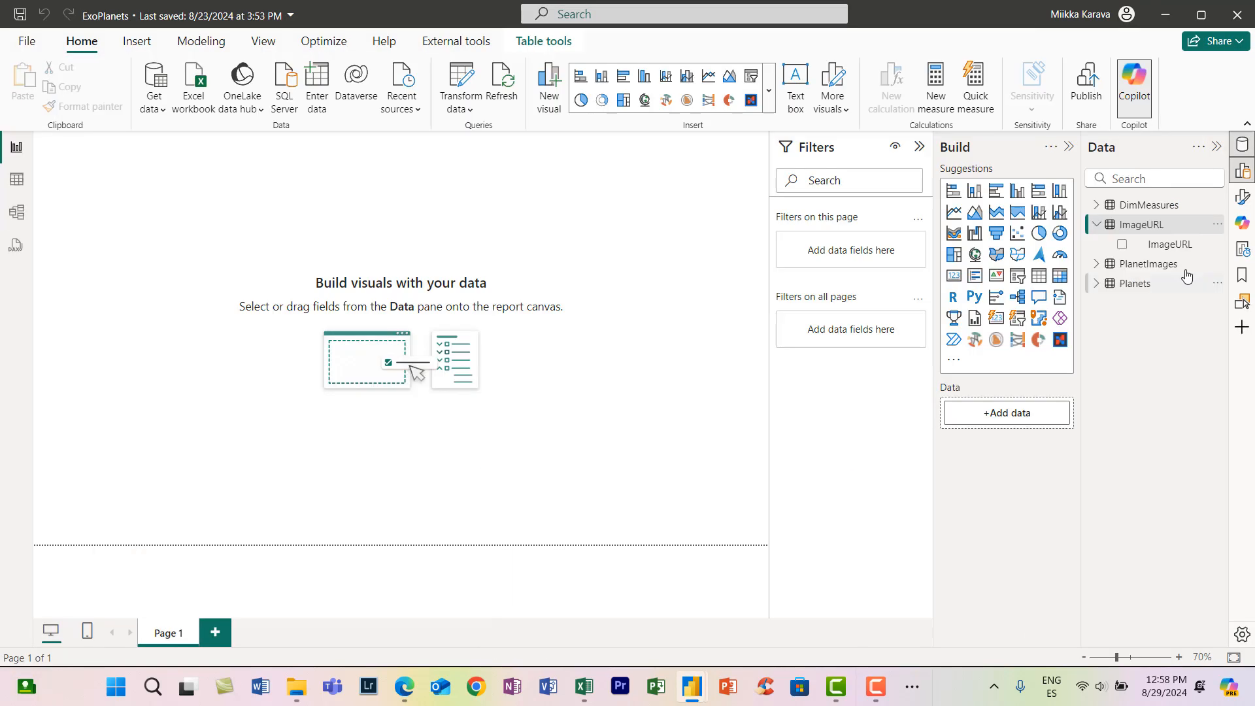
- Start a Planet Images measure in DimMeasures with the condition IF(HASONEVALUE(PlanetImages[Name]),
click(1129, 210)
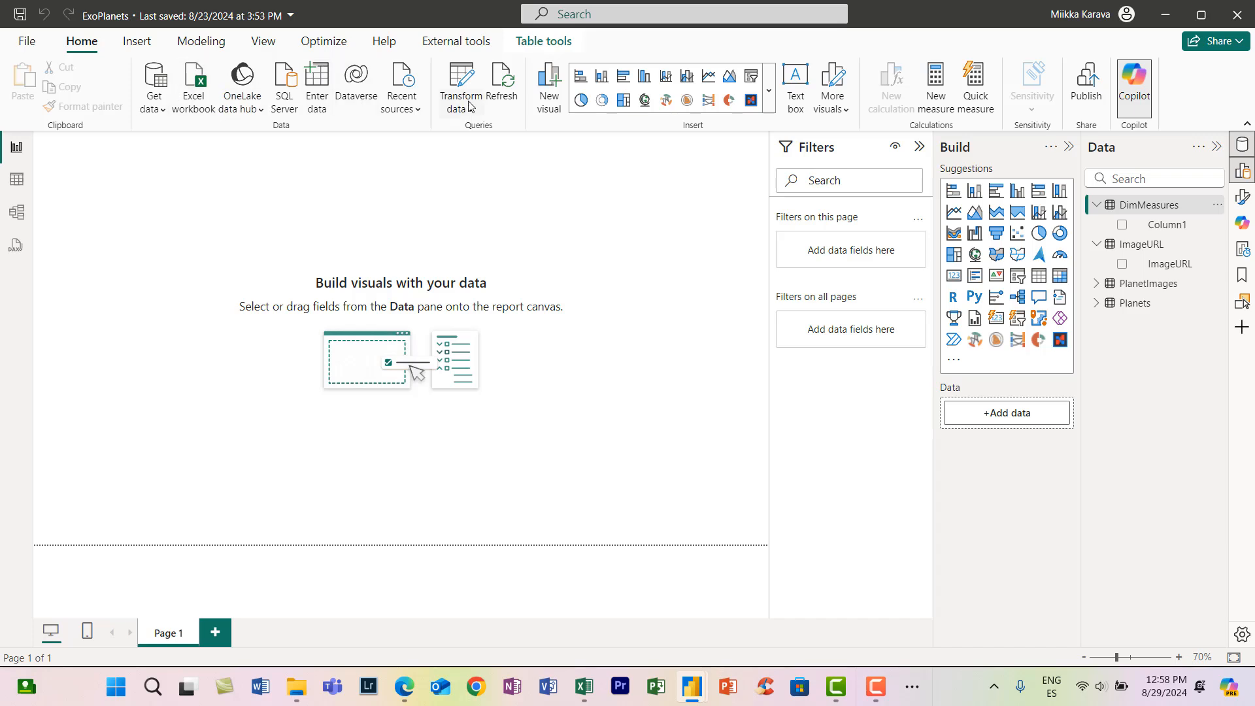
click(942, 94)
text(Plane)
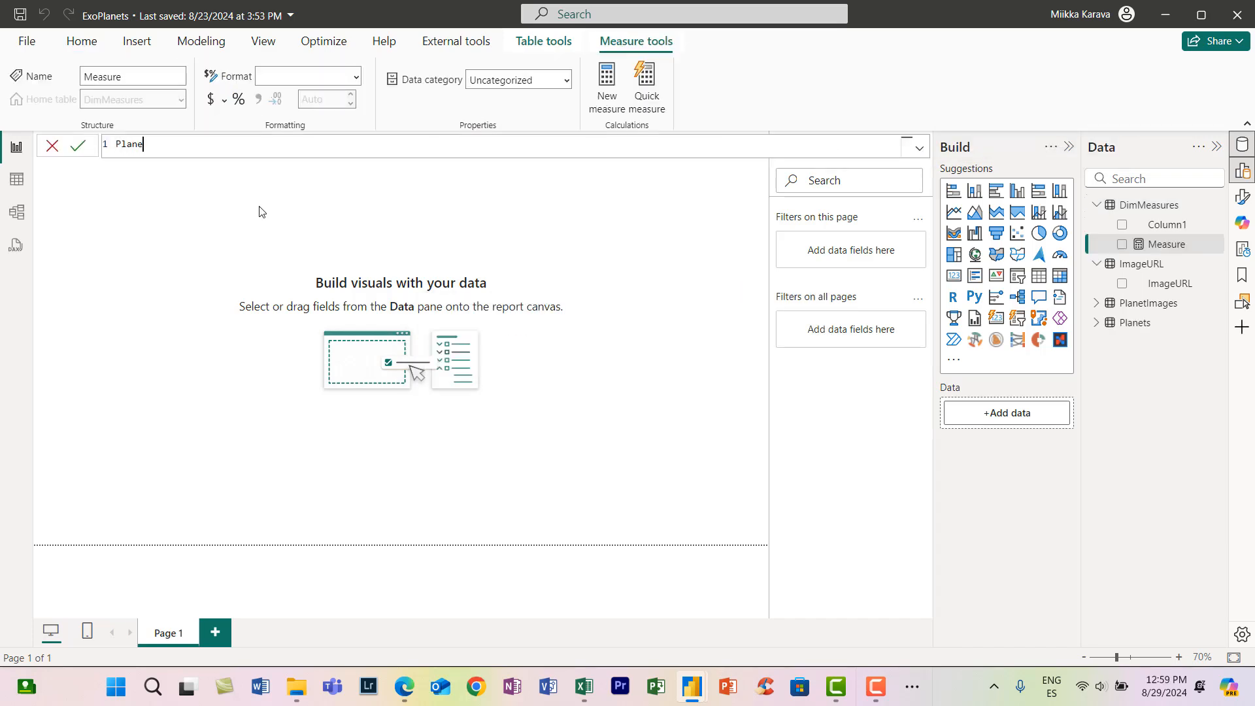
text(t Images =)
key(shift+Return)
key(shift+Return)
text(IF(HASONEVALUE()
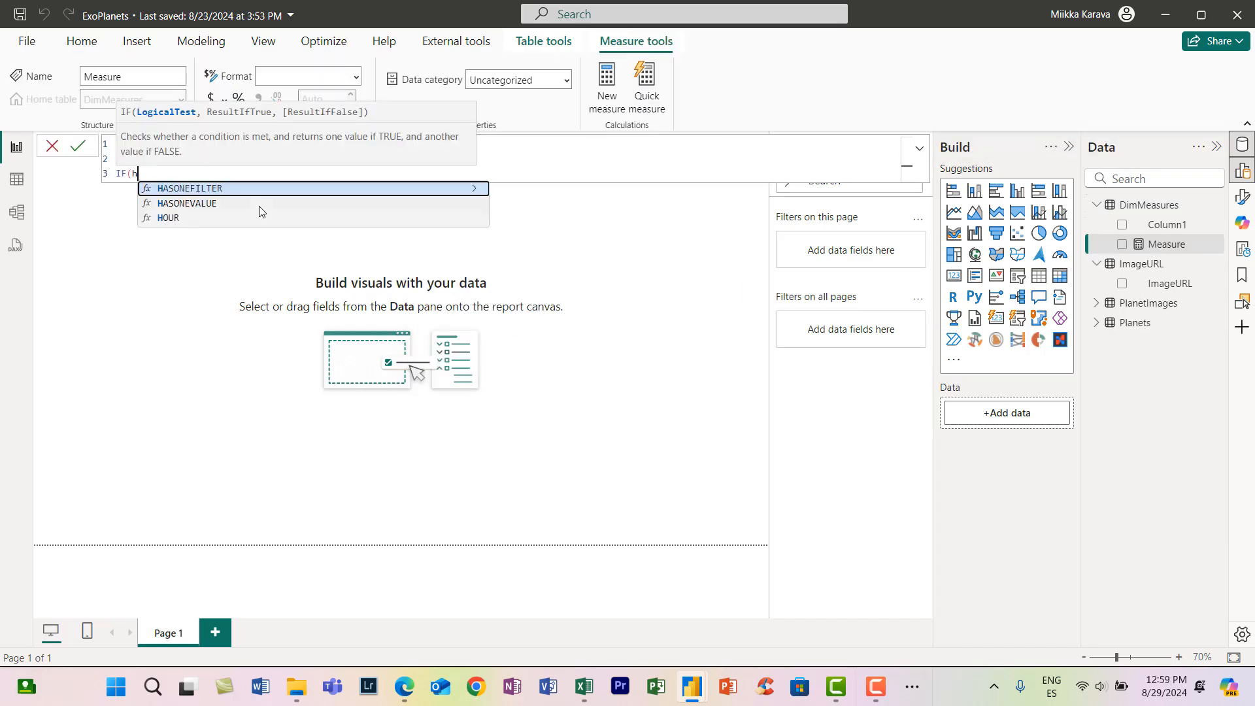
text(name)
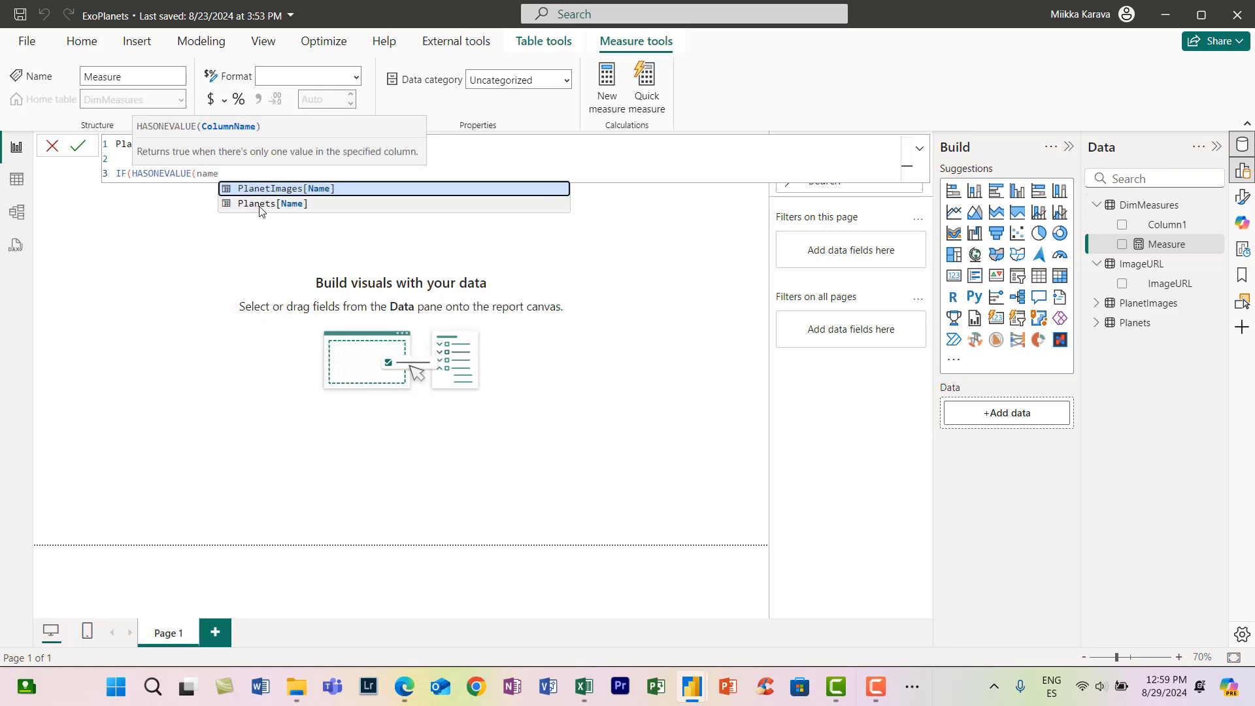
key(Tab)
text(),)
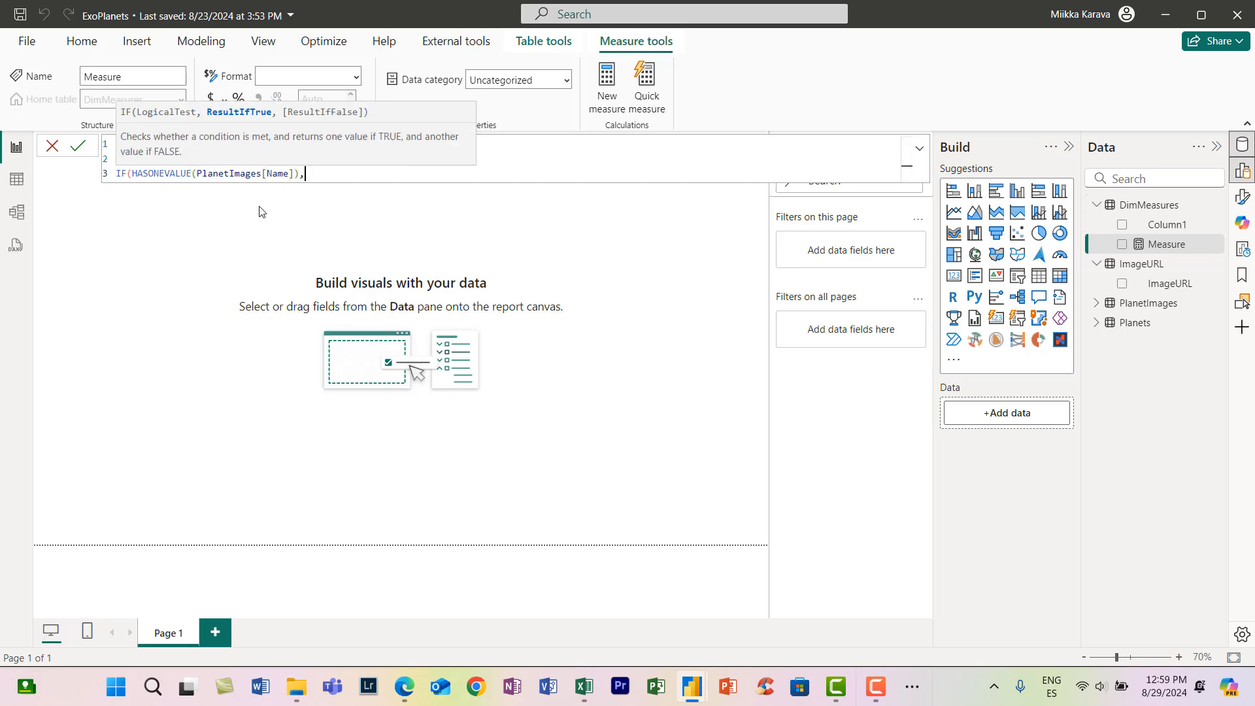
- Add the string "data:image/png;base64, " & on a new line as the start of the measure's true result
key(shift+Return)
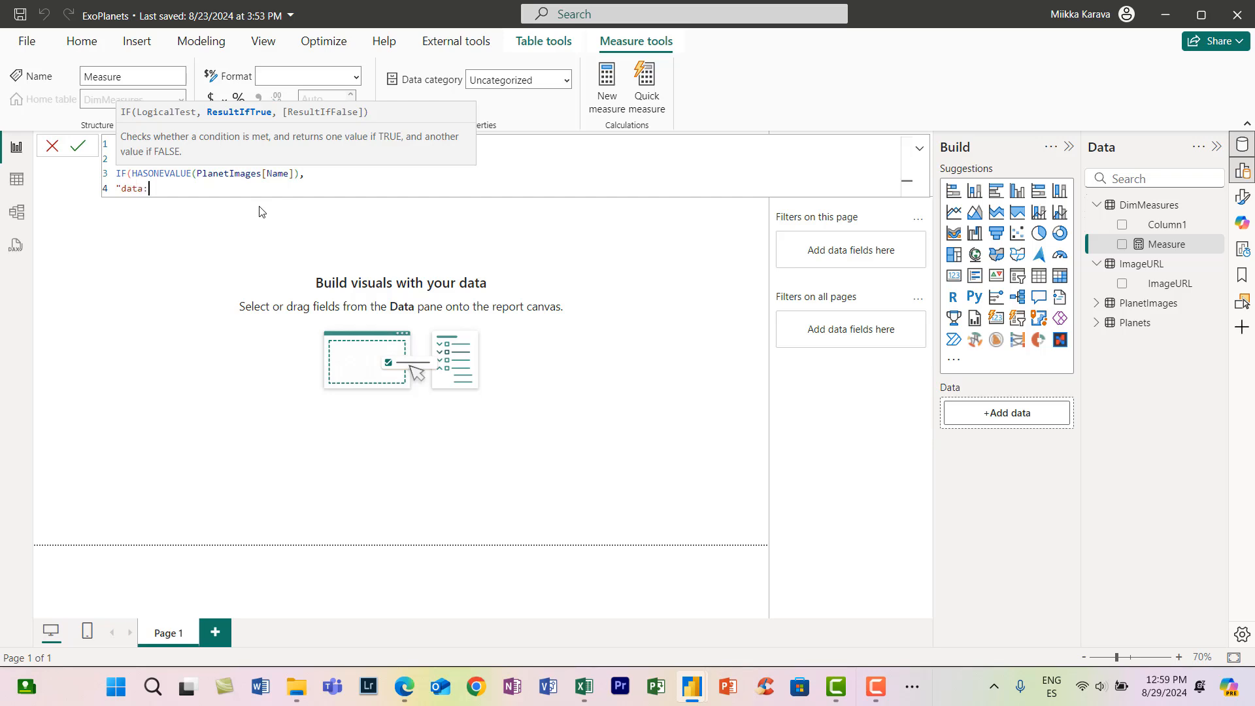
text("data:image/png;base64, " &)
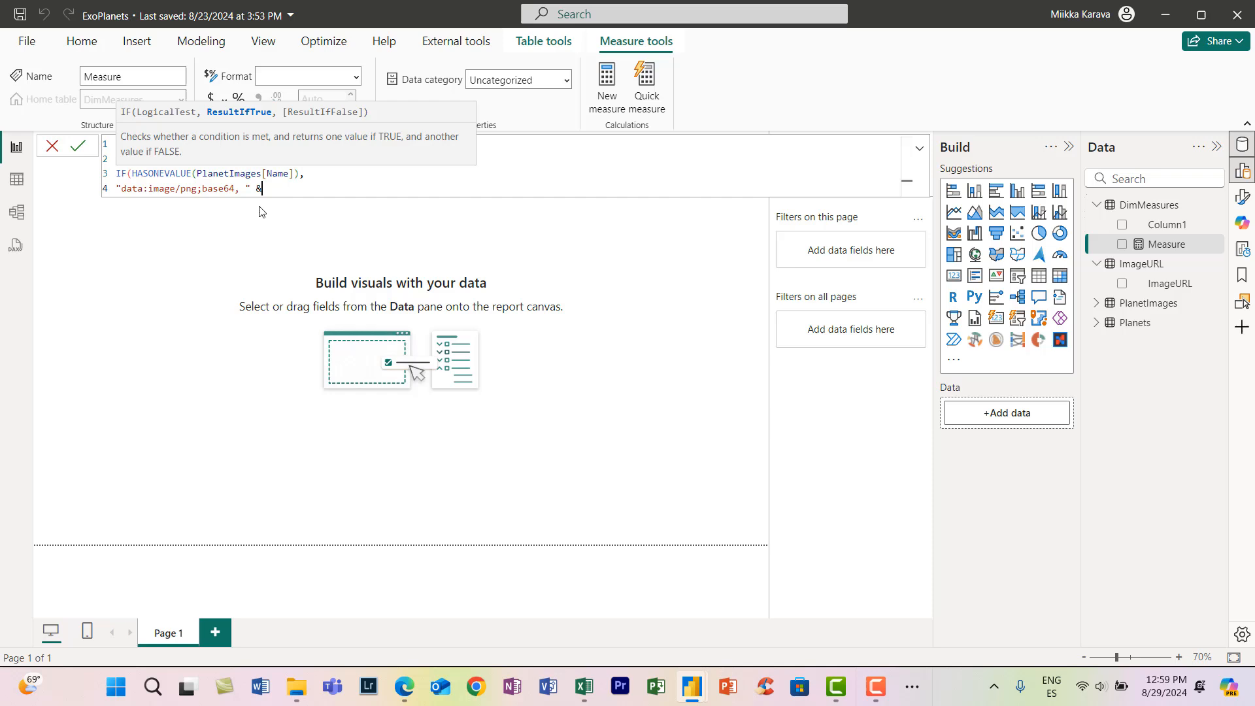
key(shift+Return)
- Append CONCATENATEX over the PlanetImages table to the measure, with PlanetImages[Pic] as the expression to join
text(CONCATENATEX()
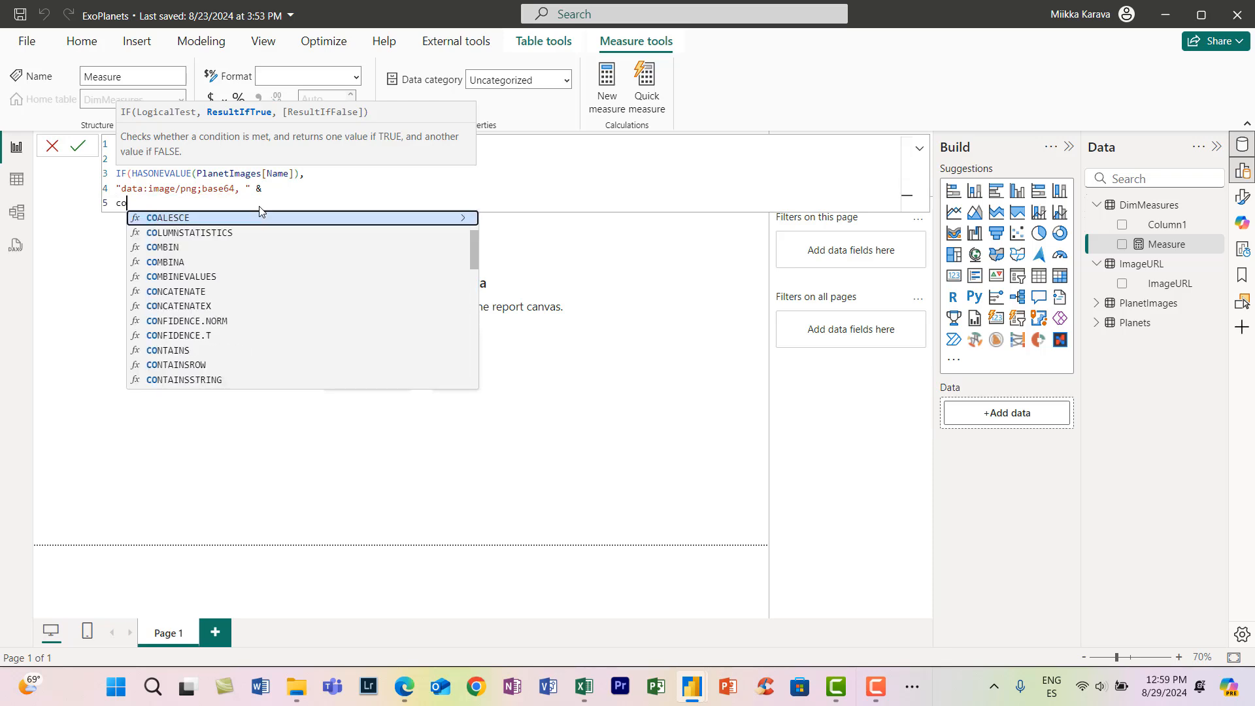
text(pl)
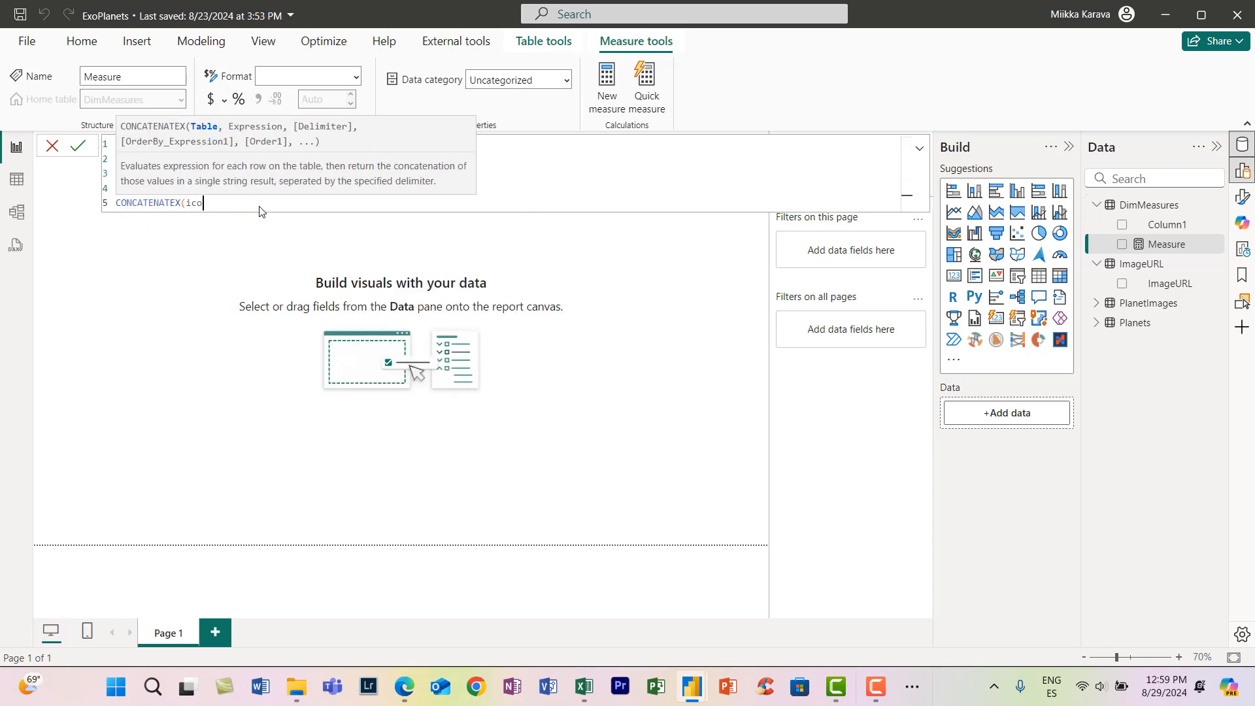
text(ane)
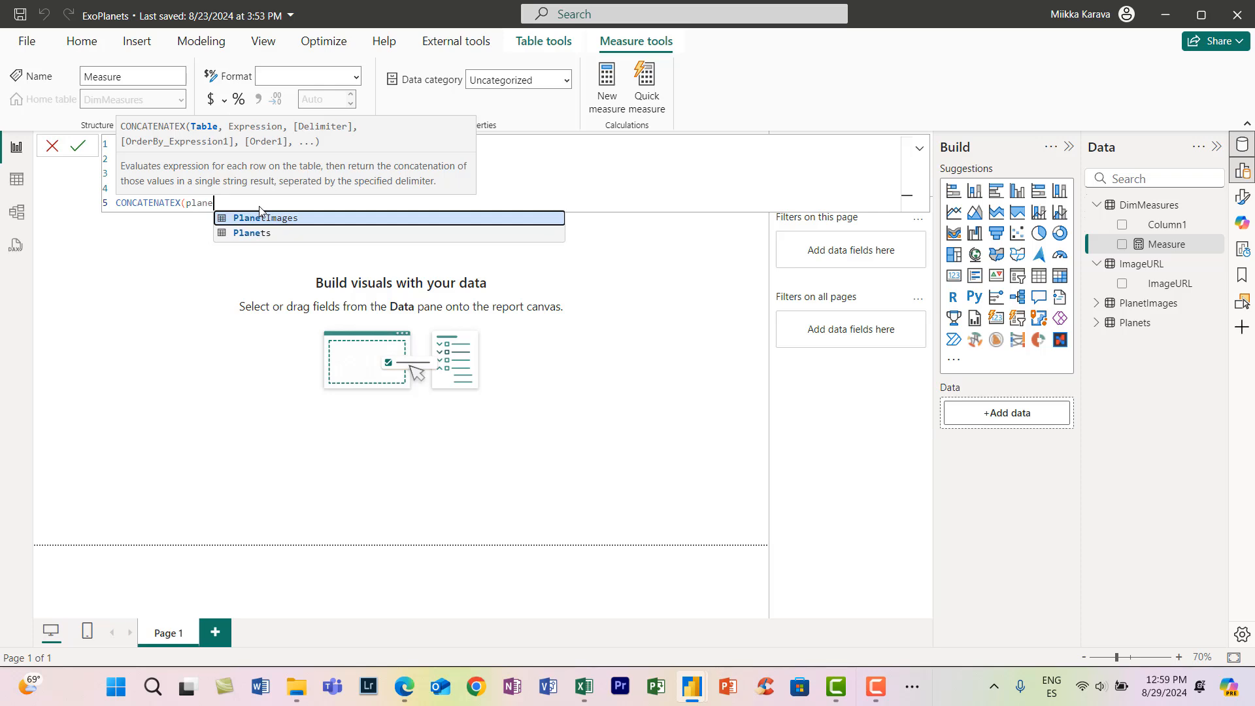
key(Tab)
text(, ico)
key(BackSpace)
key(BackSpace)
key(BackSpace)
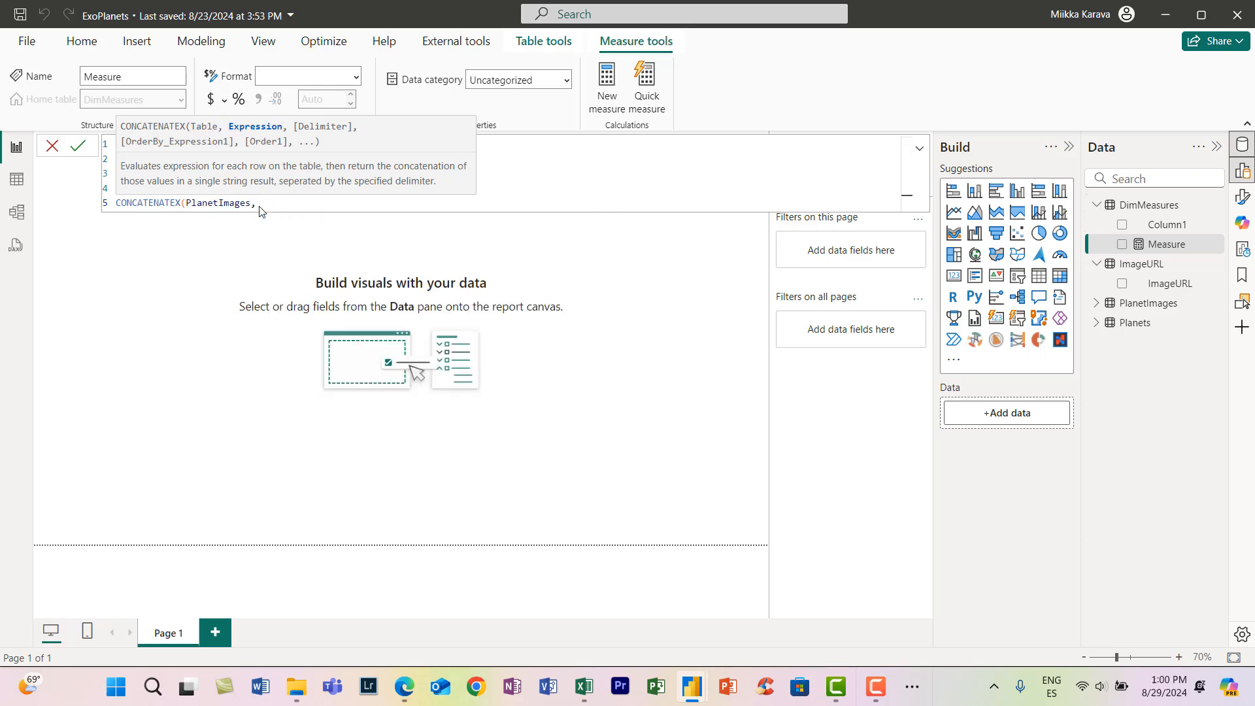
text(pic)
key(Tab)
text(,)
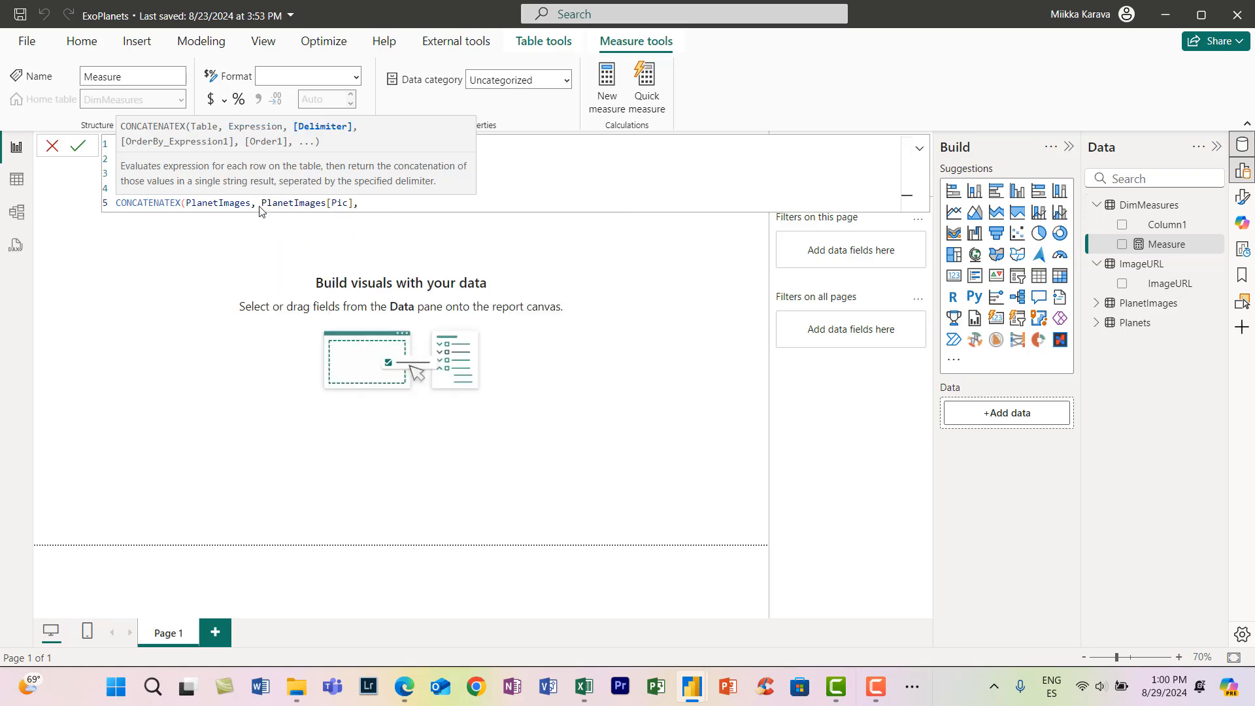
text( ,inde)
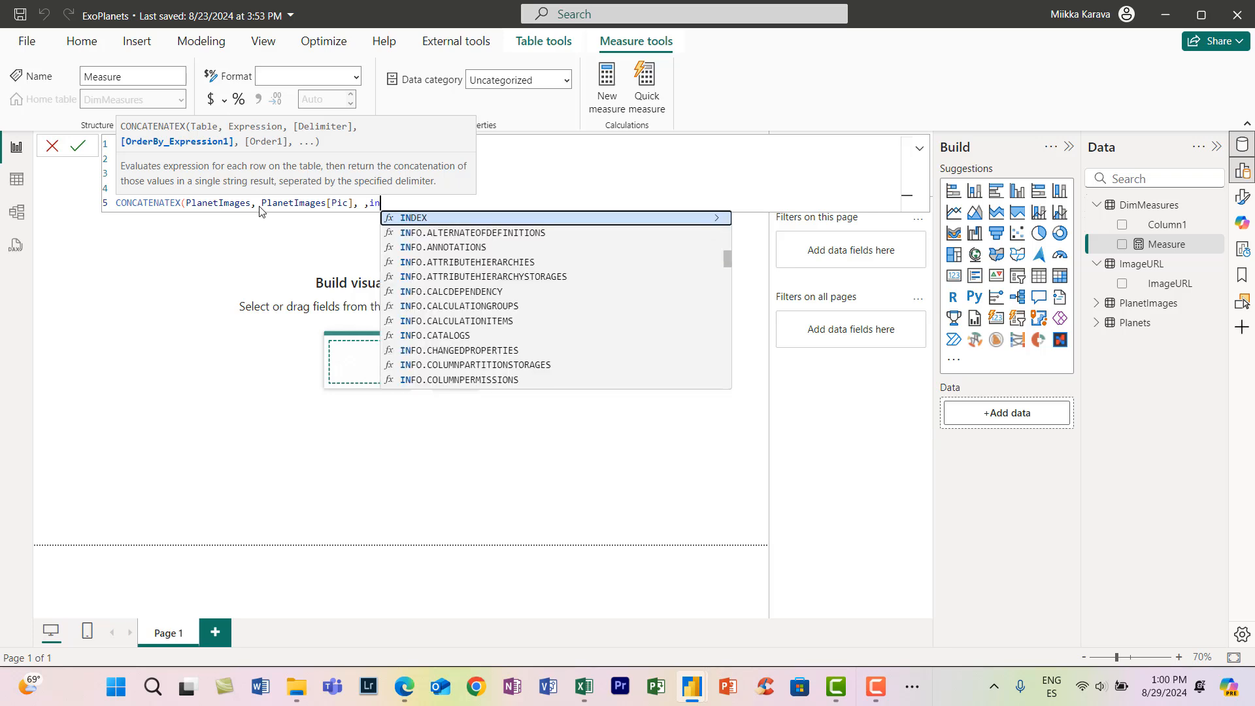
- Leave the delimiter empty, order by PlanetImages[Index], close both functions and commit the Planet Images measure
key(Down)
key(Down)
key(Tab)
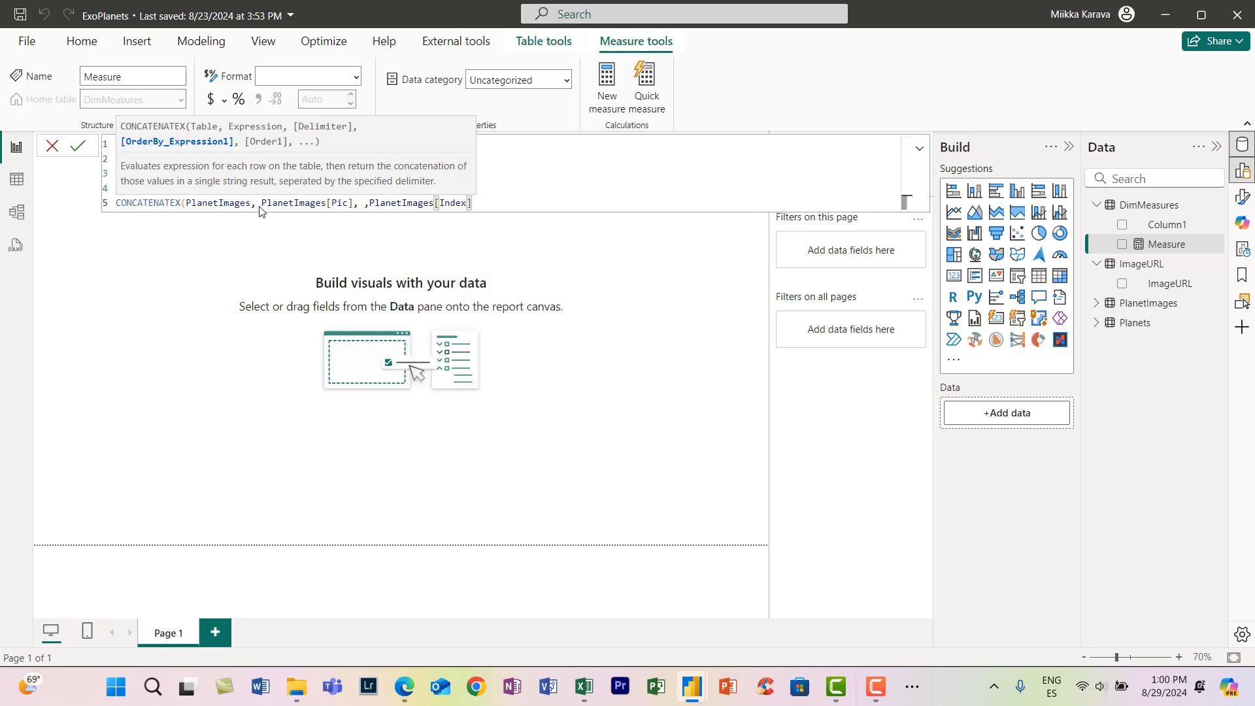
text()))
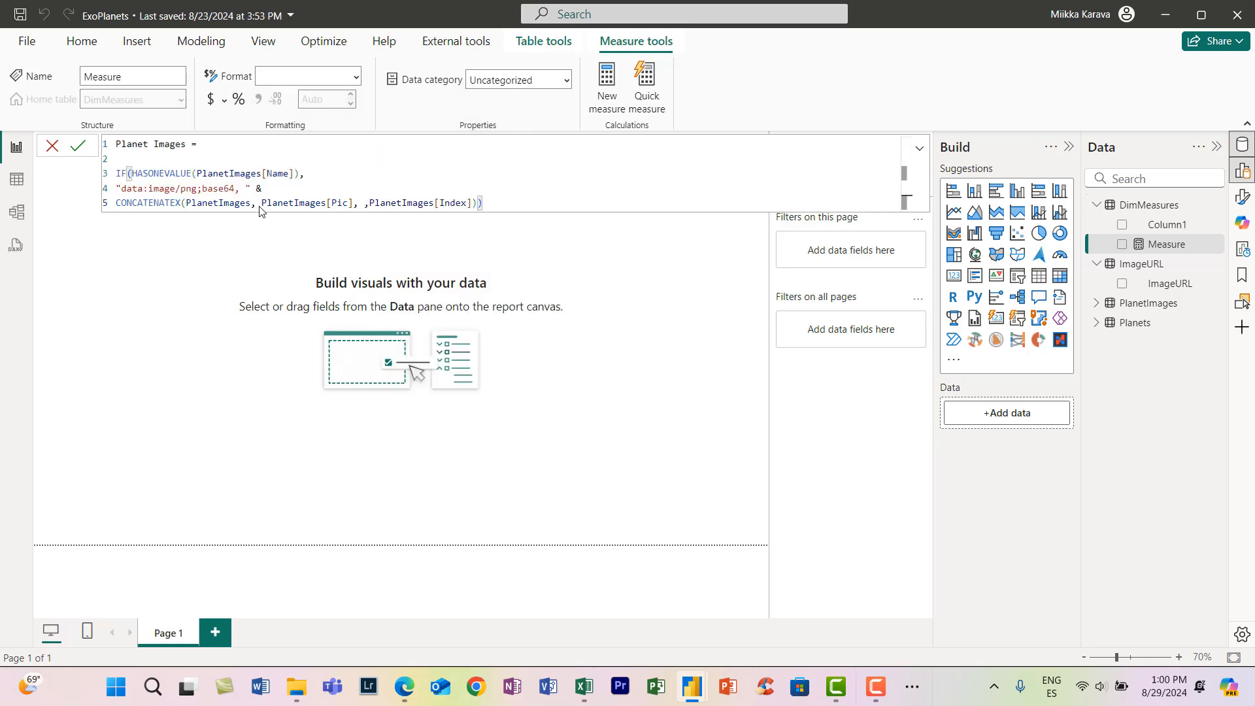
key(Return)
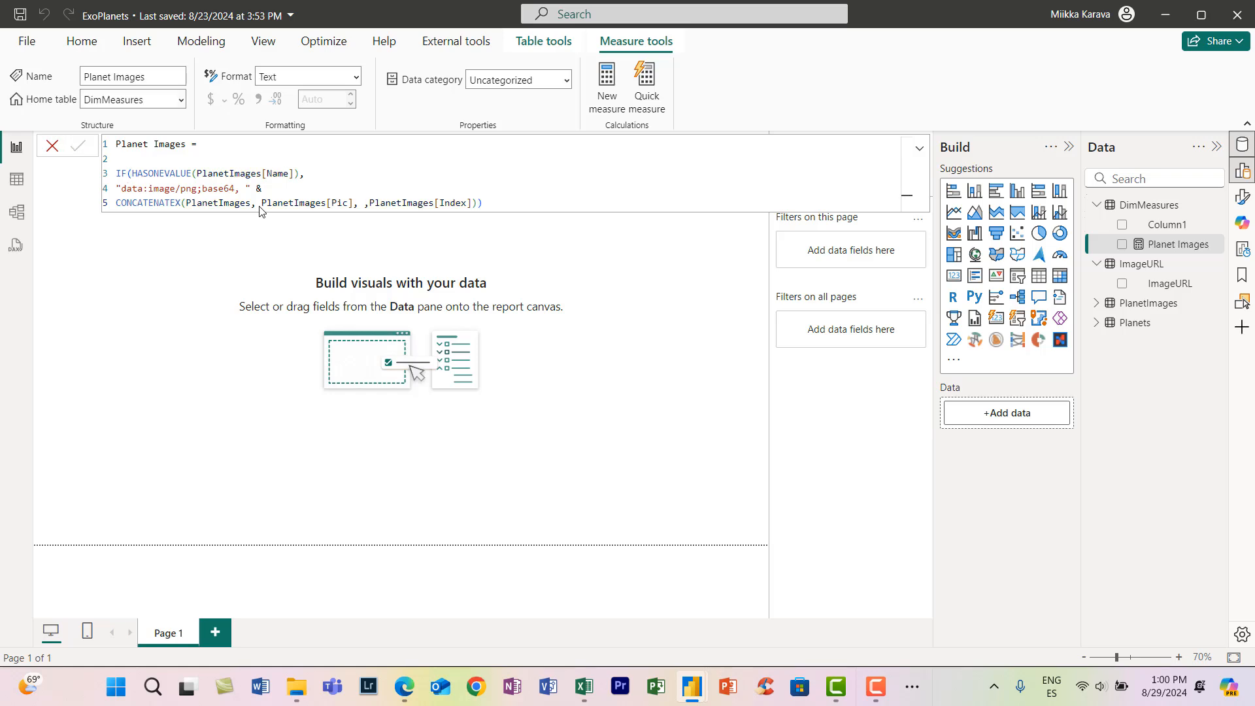
- Set the Planet Images measure's data category to Image URL and collapse the formula to a single line
click(566, 79)
click(503, 388)
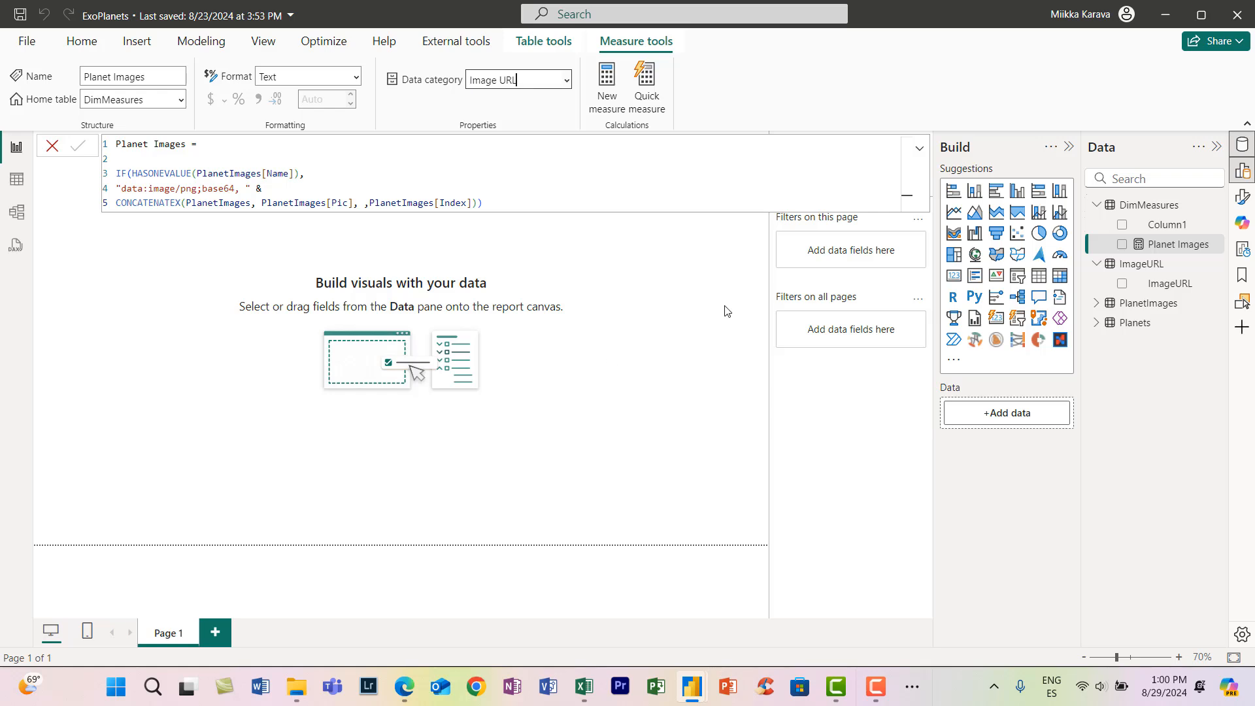
click(921, 152)
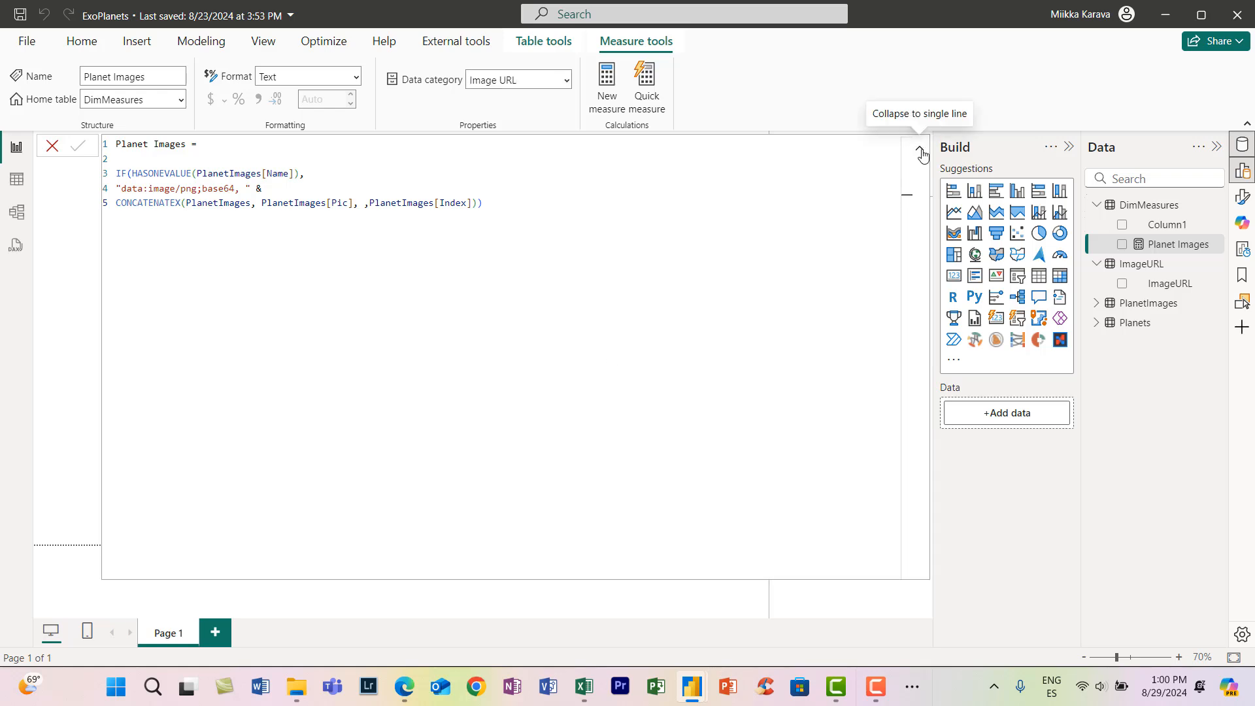
click(921, 152)
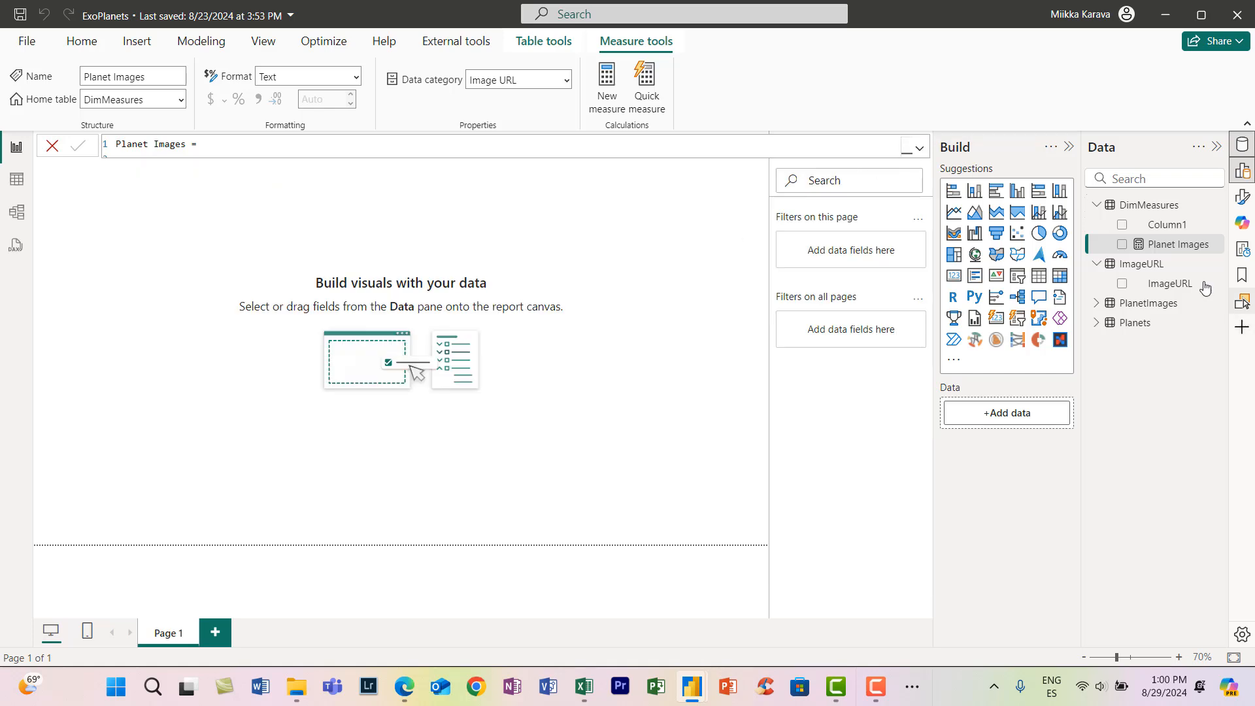
- Delete the placeholder Column1 from the DimMeasures table
click(1172, 226)
right_click(1175, 230)
click(1094, 376)
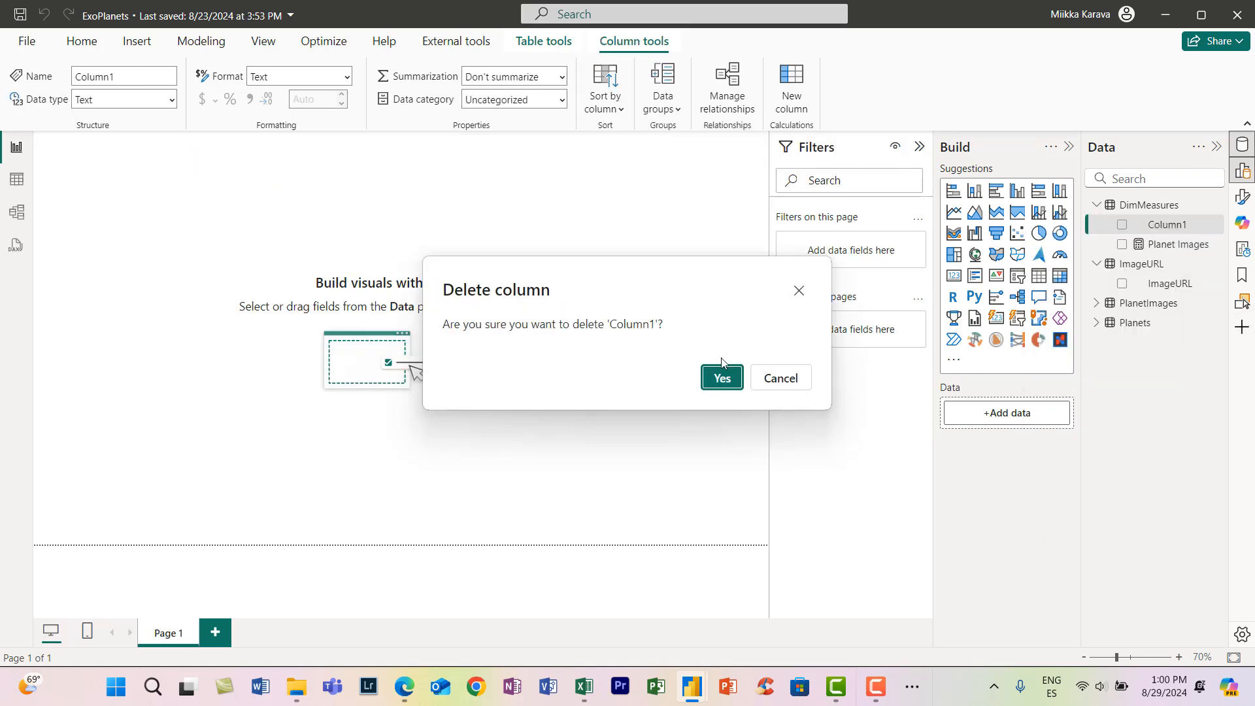
click(720, 374)
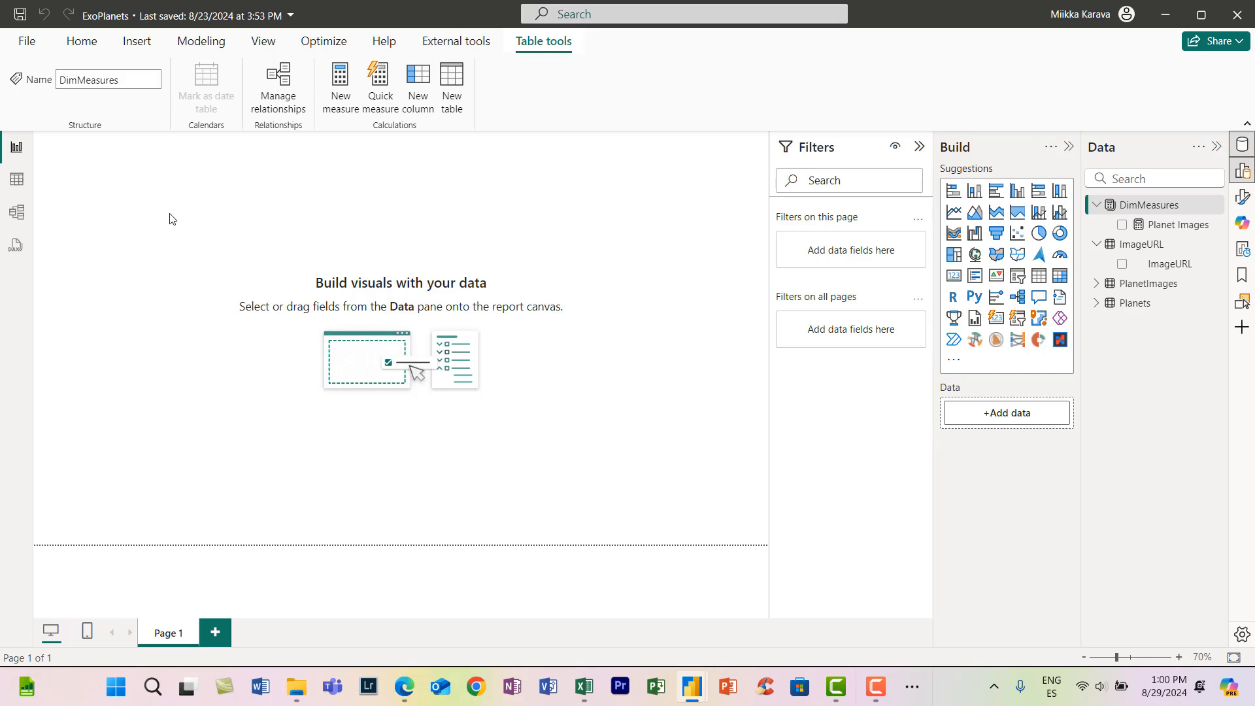
- Set Space.png from the Images folder as the page's canvas background with 0% transparency
right_click(605, 239)
click(692, 306)
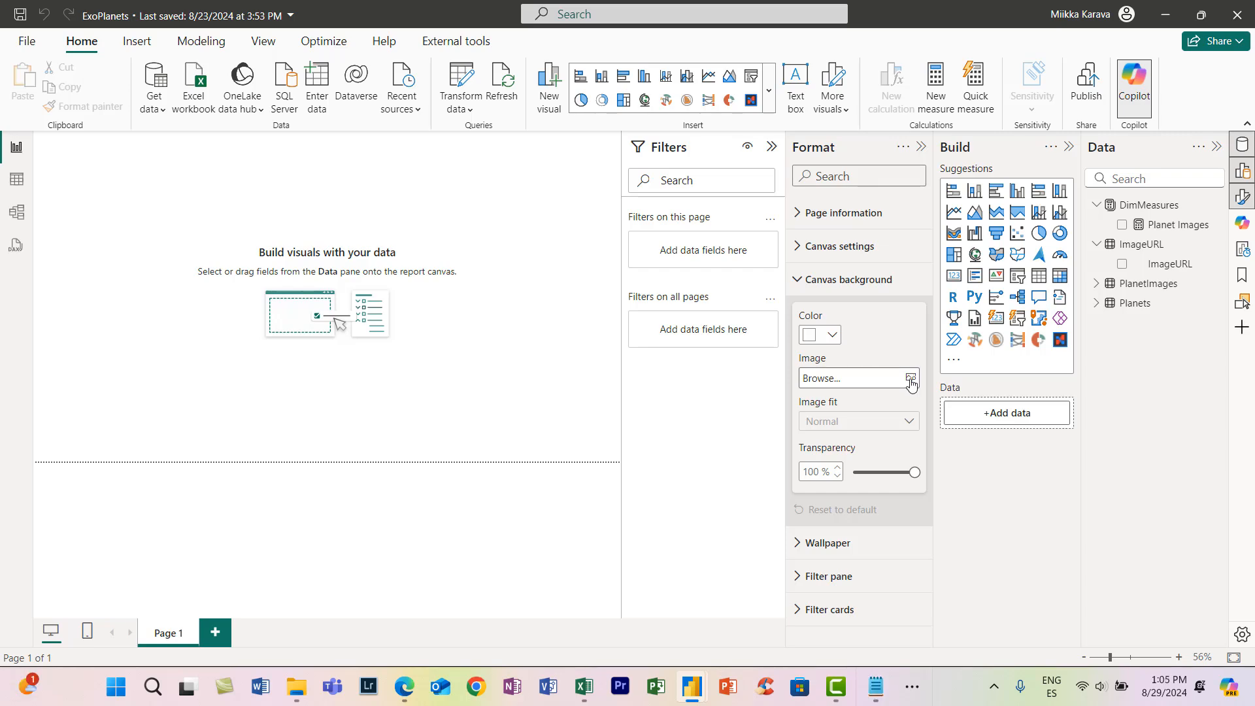
click(911, 378)
click(302, 148)
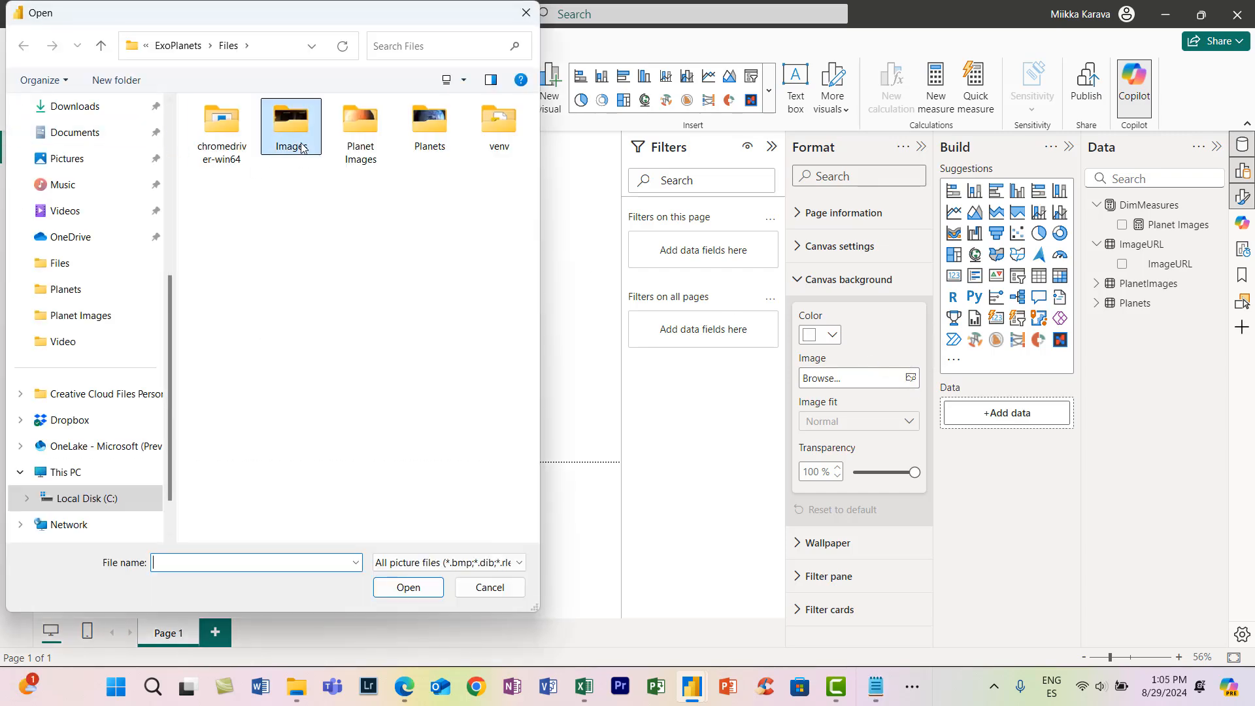
double_click(302, 149)
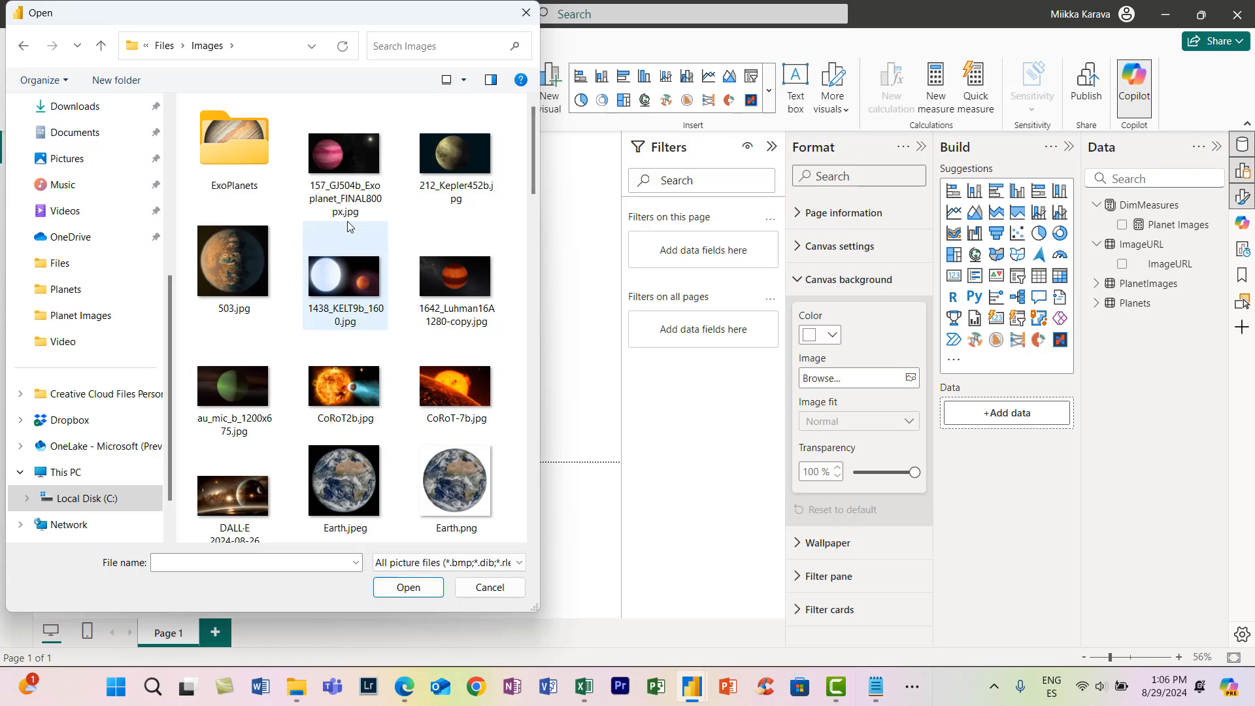
scroll(347, 222, down, 10)
scroll(348, 221, down, 8)
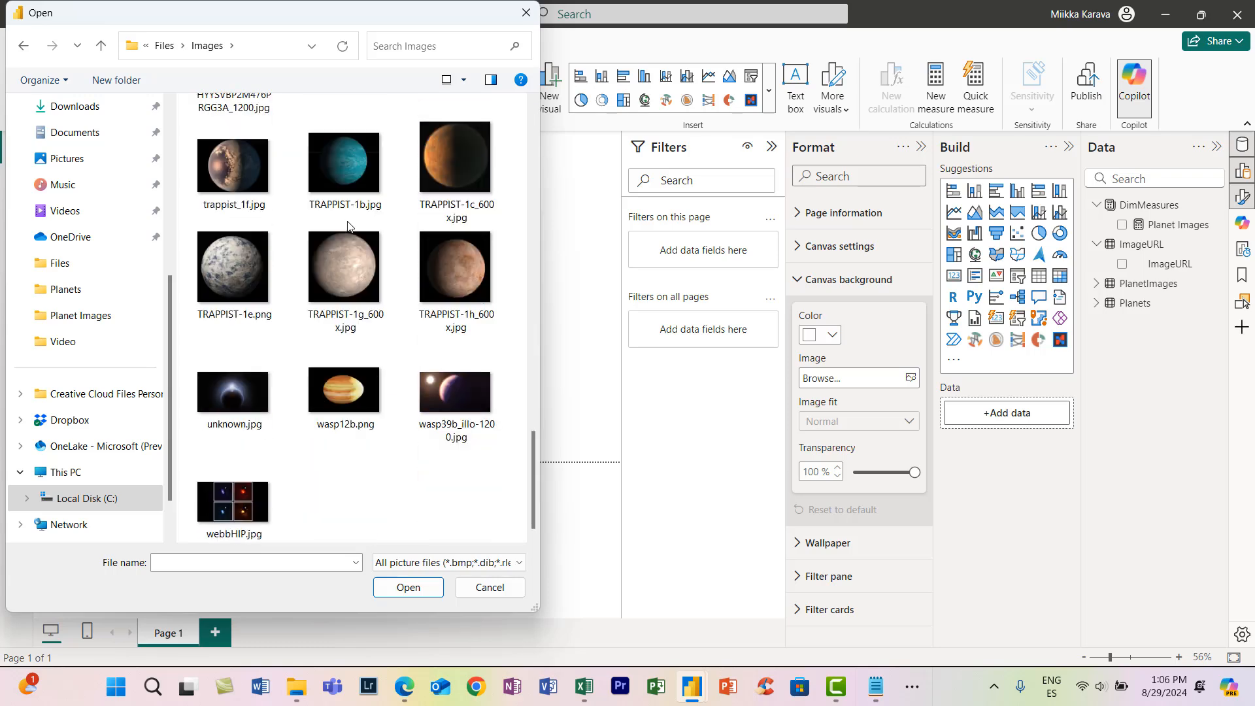
scroll(374, 326, up, 4)
scroll(375, 325, up, 8)
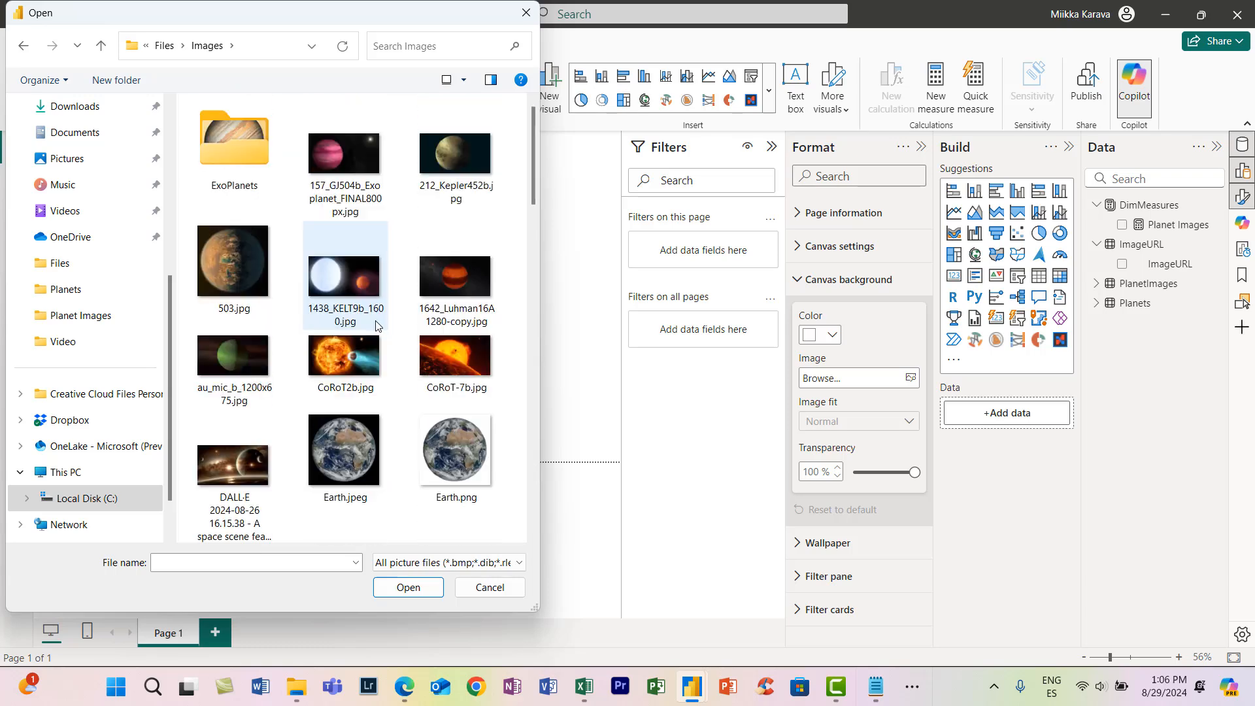
scroll(375, 320, down, 2)
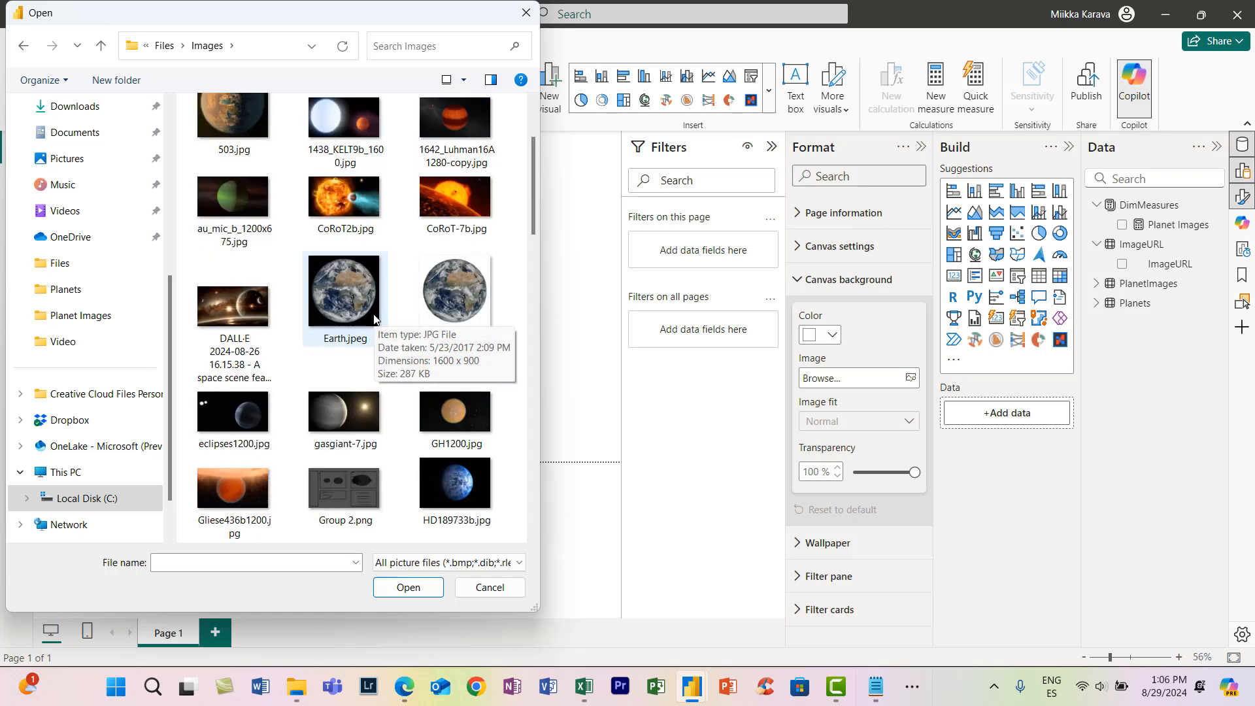
scroll(351, 241, down, 3)
scroll(351, 241, down, 8)
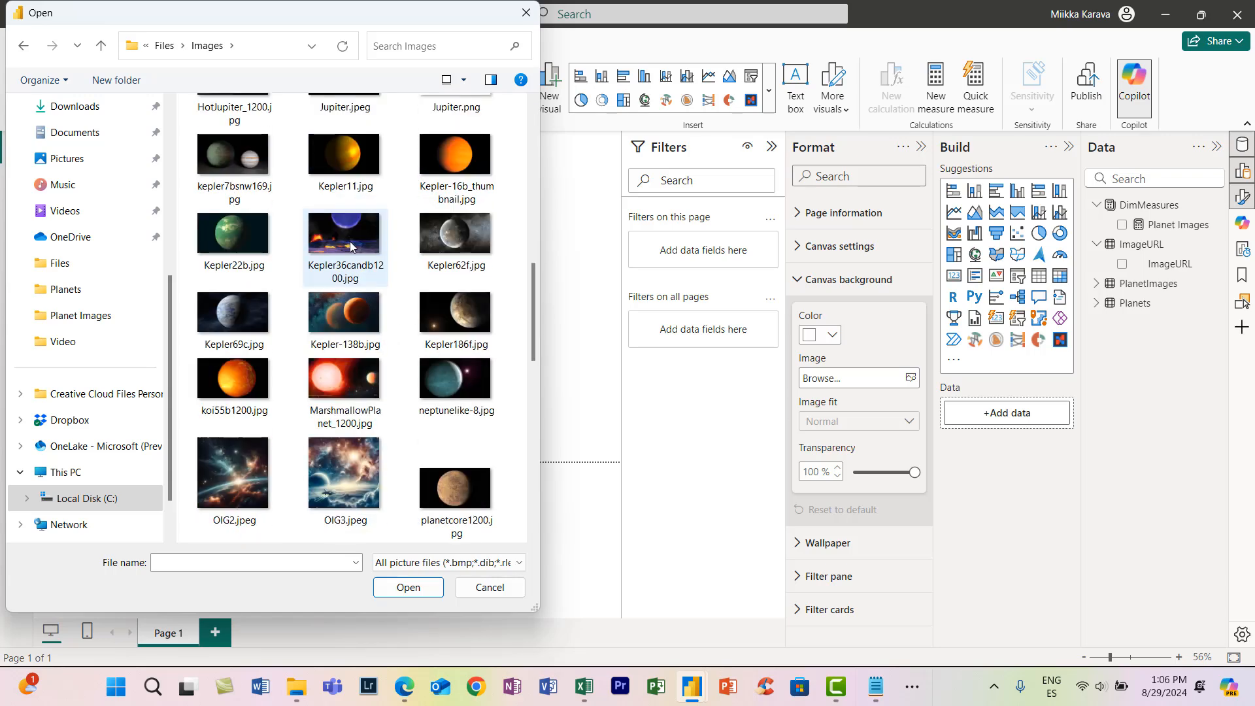
scroll(351, 241, down, 5)
scroll(340, 314, up, 4)
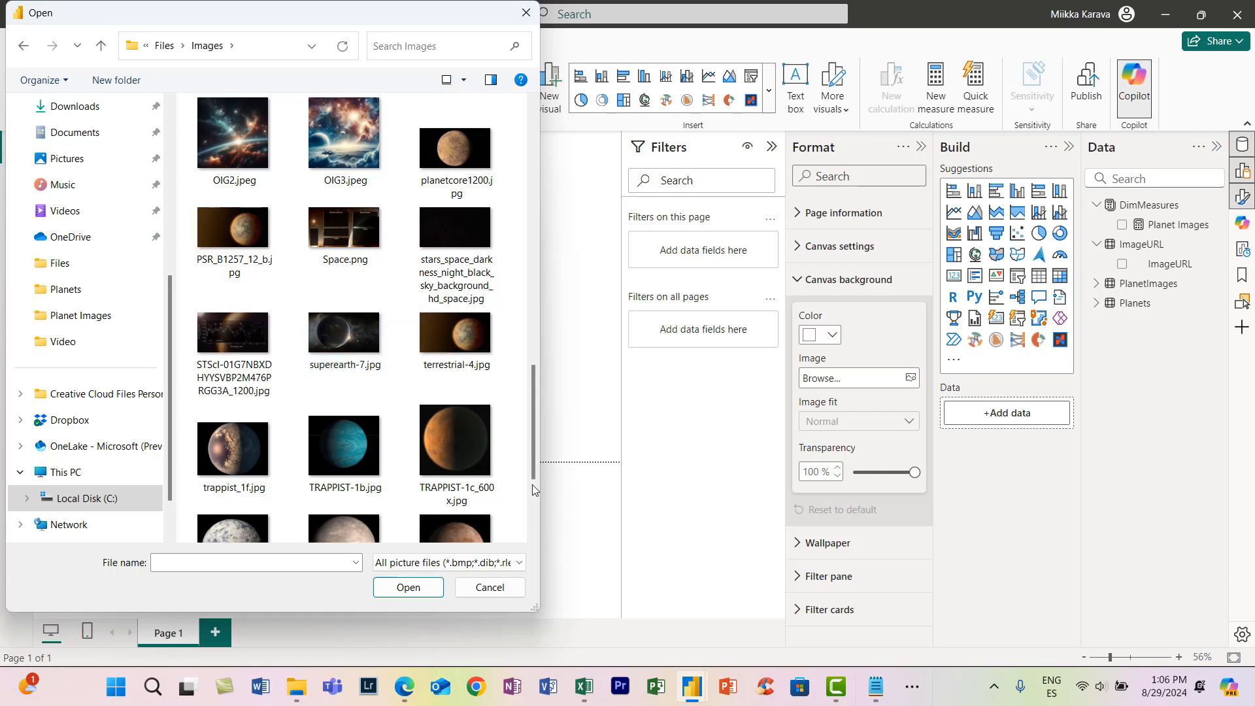
double_click(346, 242)
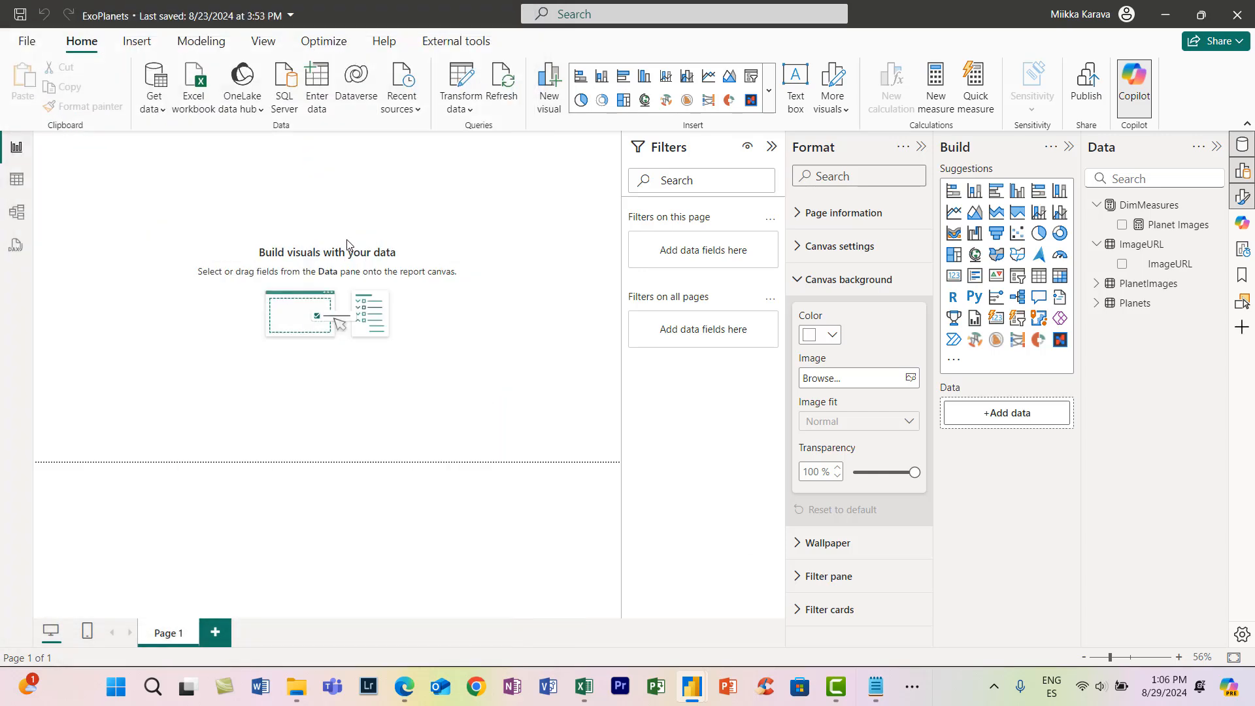
drag(877, 468, 829, 487)
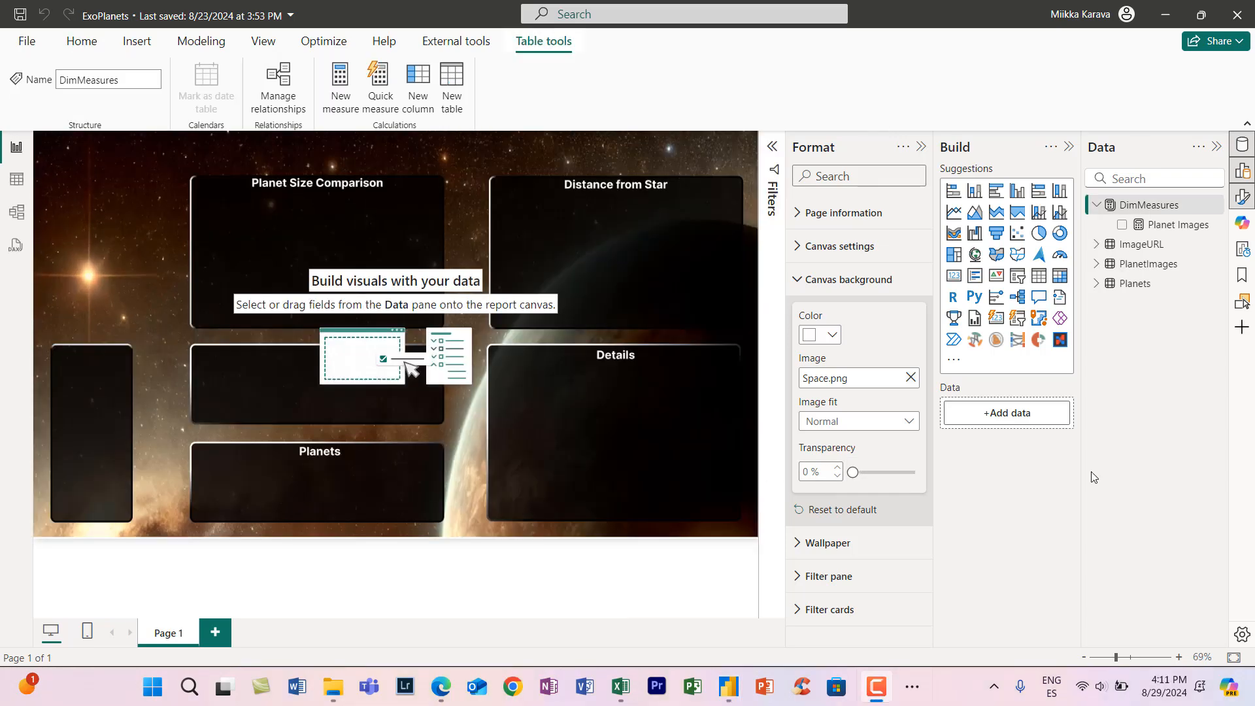
- Create a new measure in DimMeasures named EJ Planet Comparison
click(341, 88)
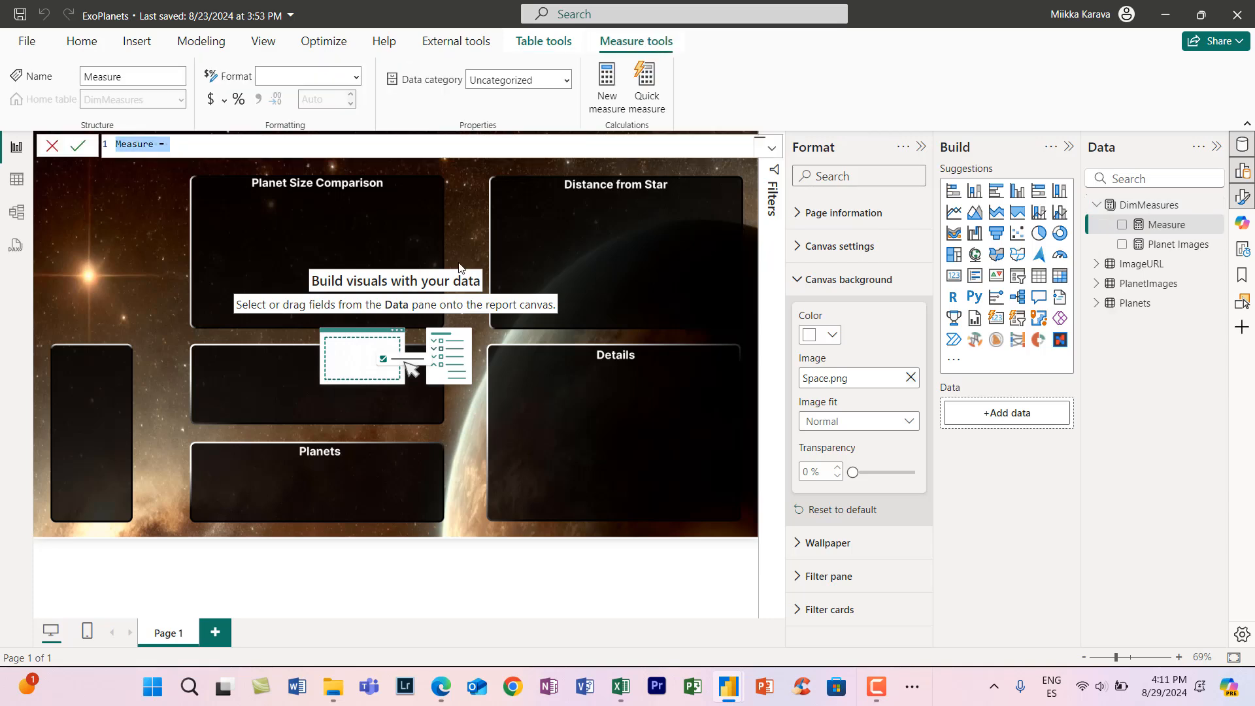
text(Pl)
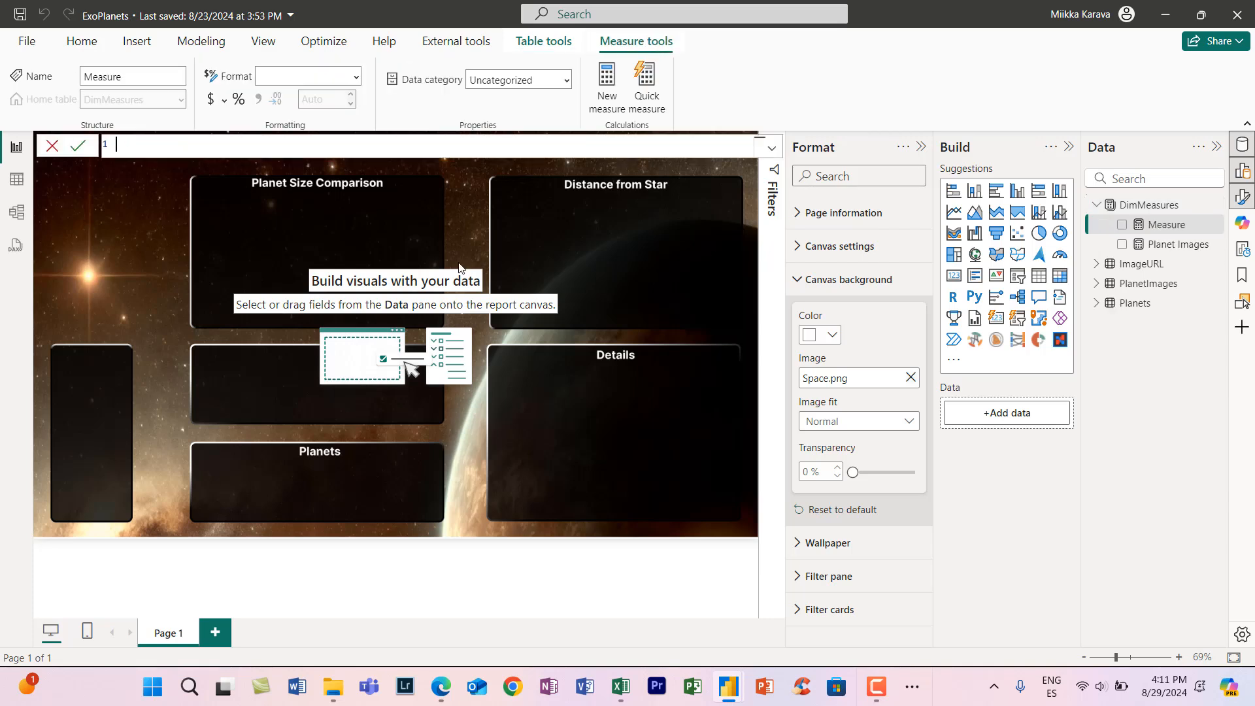
text( Planet)
key(Left)
key(Left)
key(Left)
key(Left)
key(Left)
key(Left)
key(Left)
key(Delete)
text(J)
key(End)
text(COmparison)
key(Left)
key(Left)
key(Left)
key(Left)
key(Left)
key(Left)
key(Left)
key(Left)
key(Left)
key(BackSpace)
text(o)
key(Right)
key(Right)
key(Right)
key(Right)
key(Right)
key(Right)
key(Right)
key(Right)
key(Right)
key(Right)
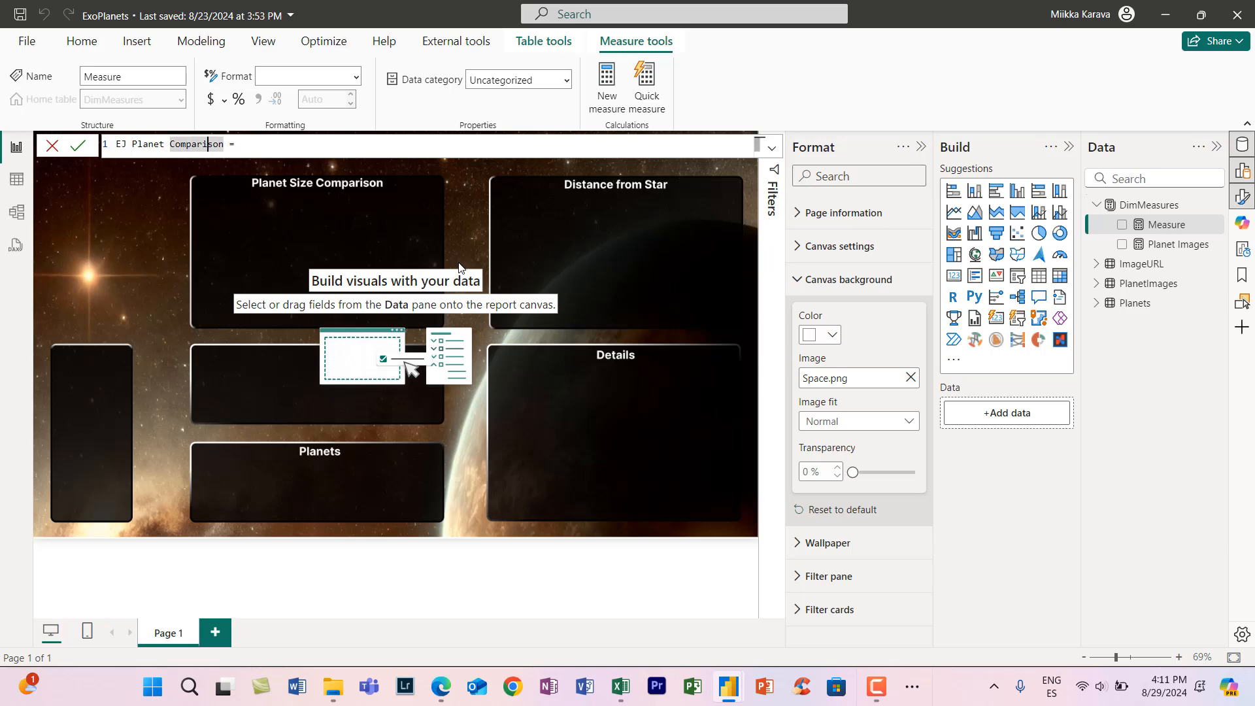
- Declare the variable _Planet in the measure and start it with CALCULATE([Planet Images],
key(Return)
key(Return)
text(var _Plane)
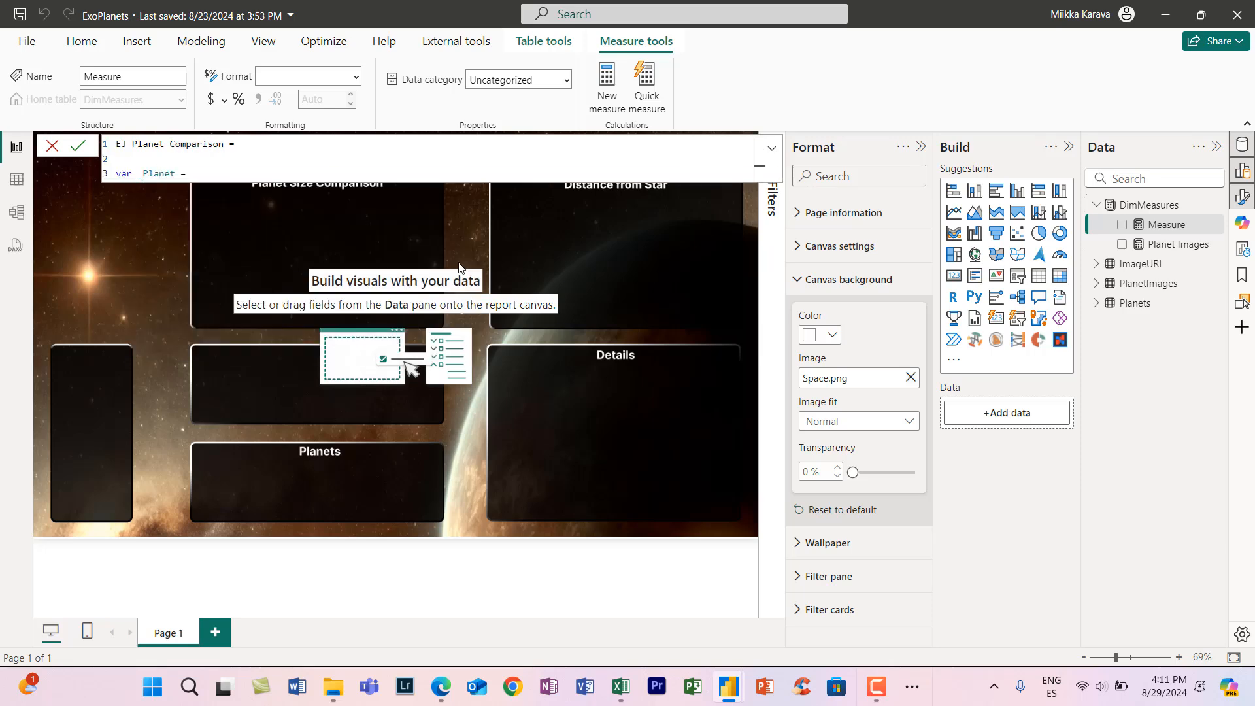
text(t =)
key(shift+Return)
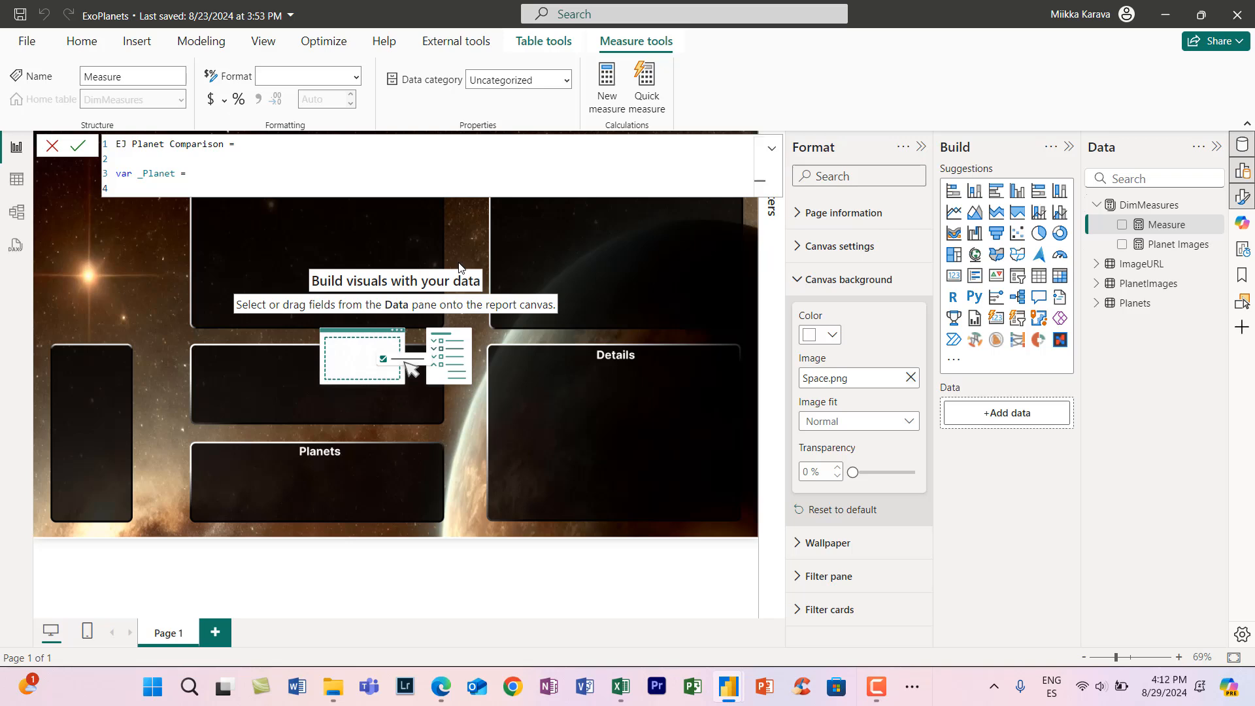
text(calc)
key(Tab)
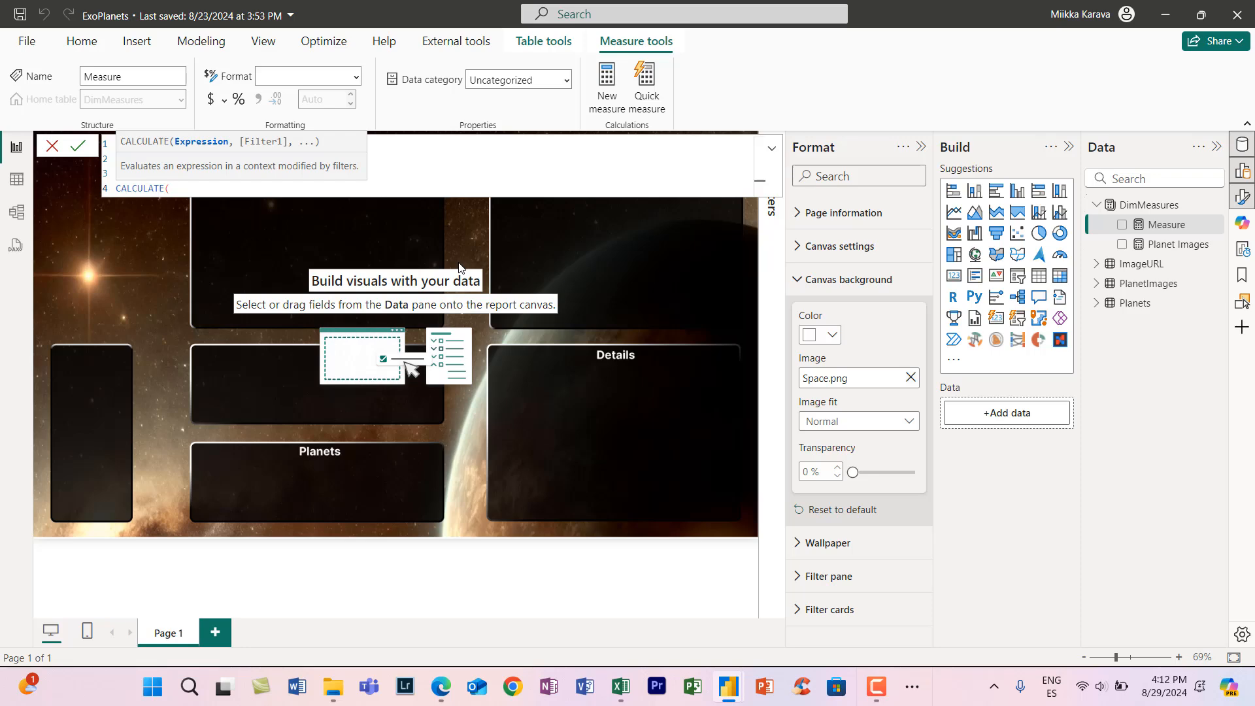
text(plane)
key(Tab)
text(,)
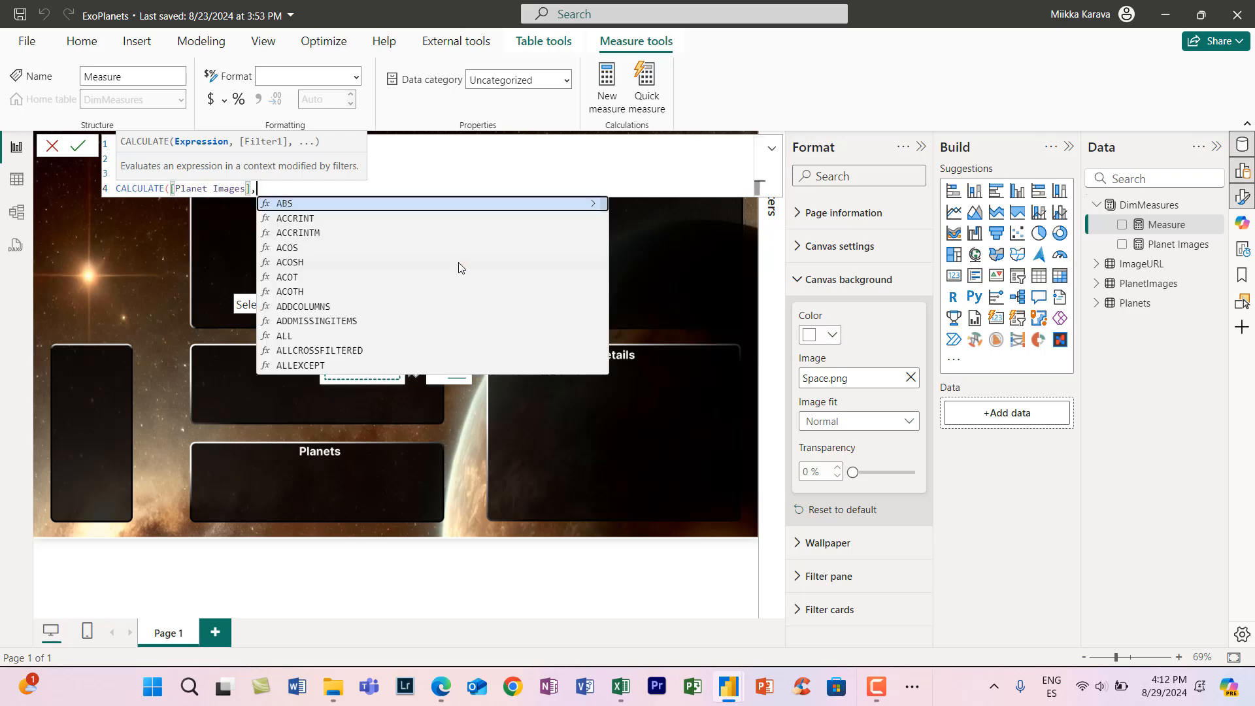
text( plane)
- Complete the _Planet variable's CALCULATE with the filter PlanetImages[Planet] = SELECTEDVALUE(Planets[Name]))
key(Down)
key(Down)
key(Down)
key(Down)
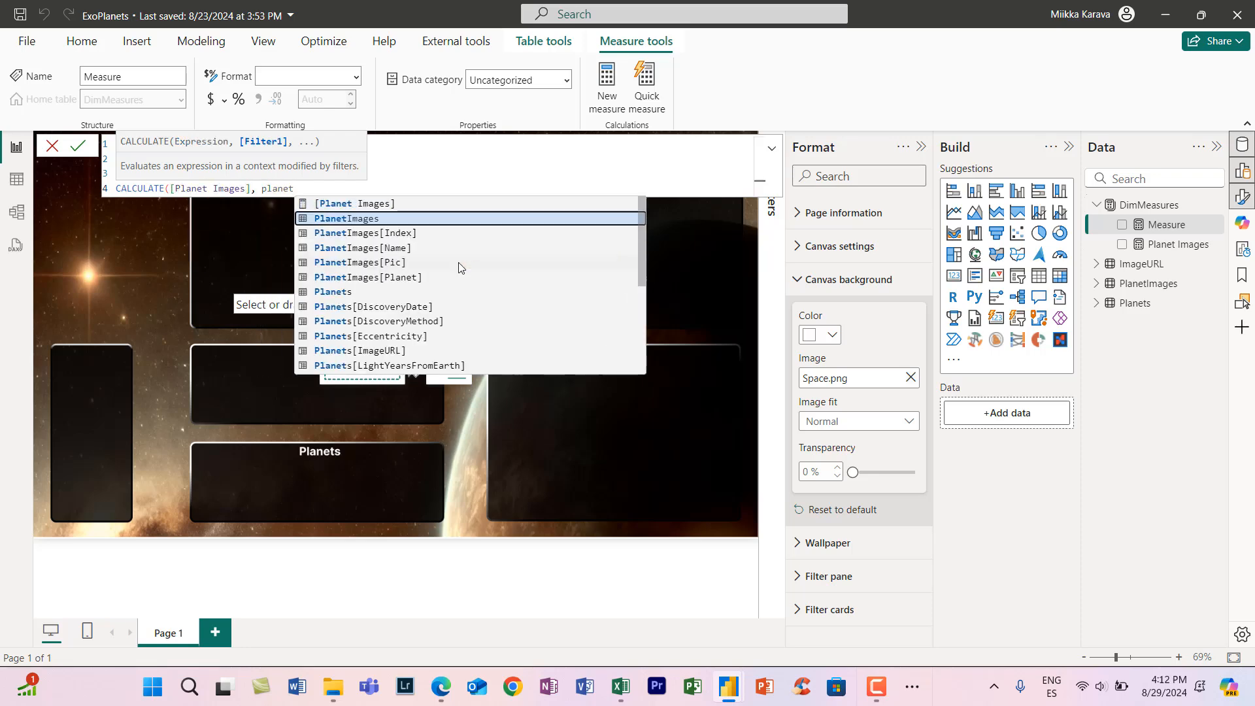
key(Tab)
text(= selectedv)
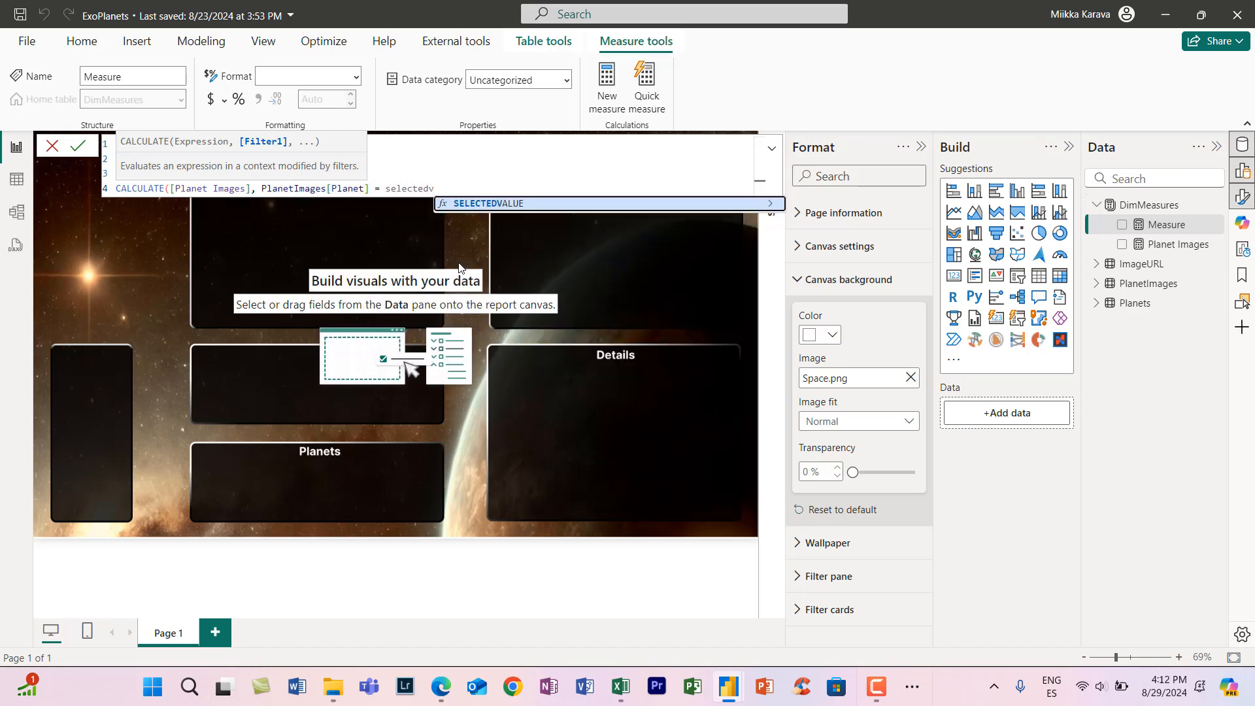
key(Tab)
text(planet)
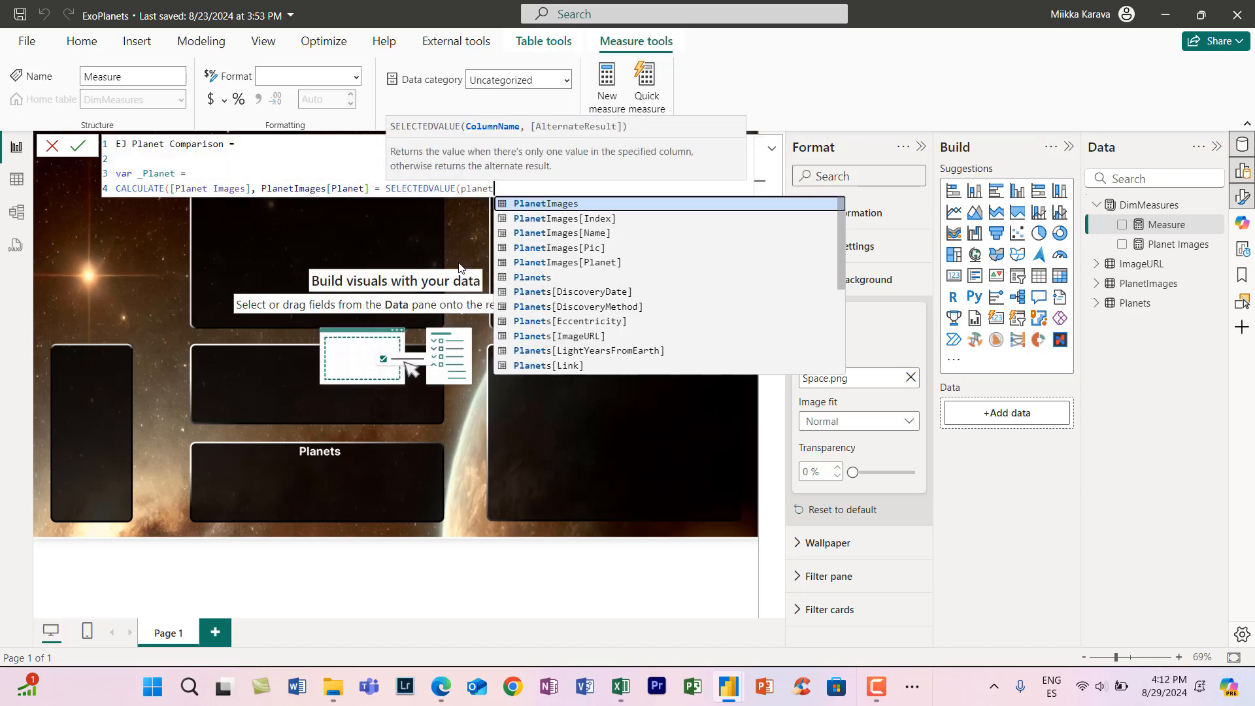
key(Left)
key(BackSpace)
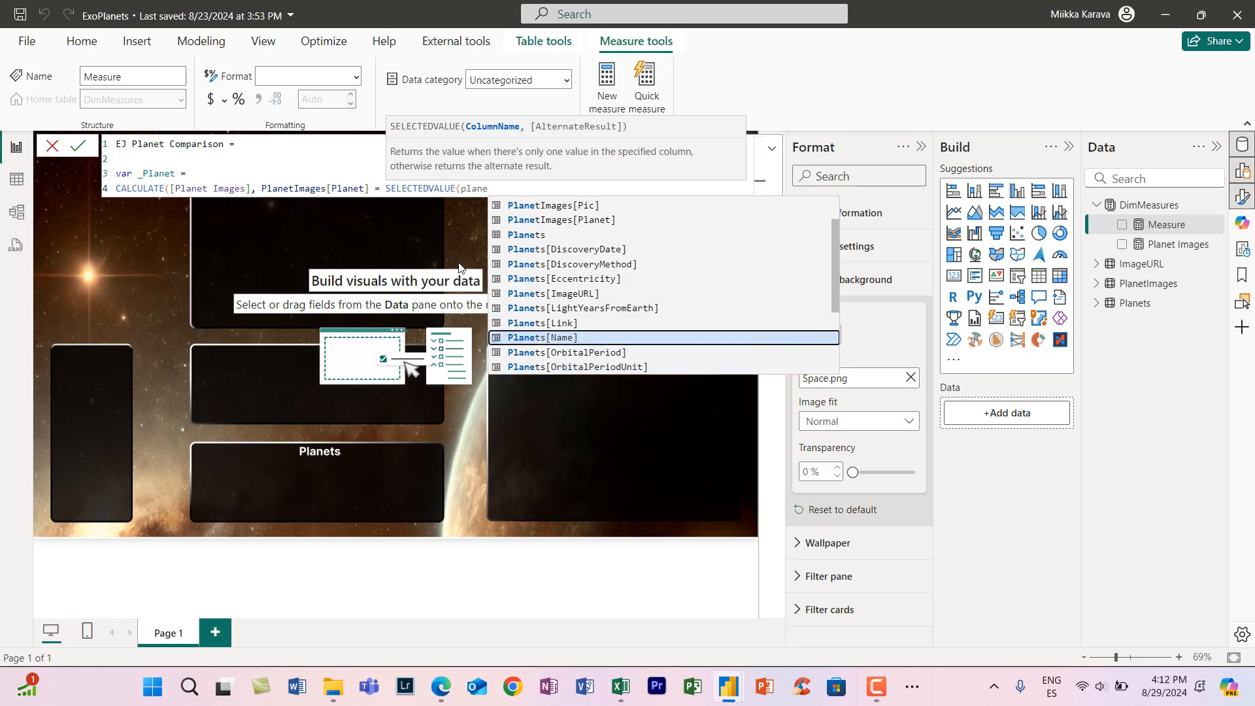
key(Tab)
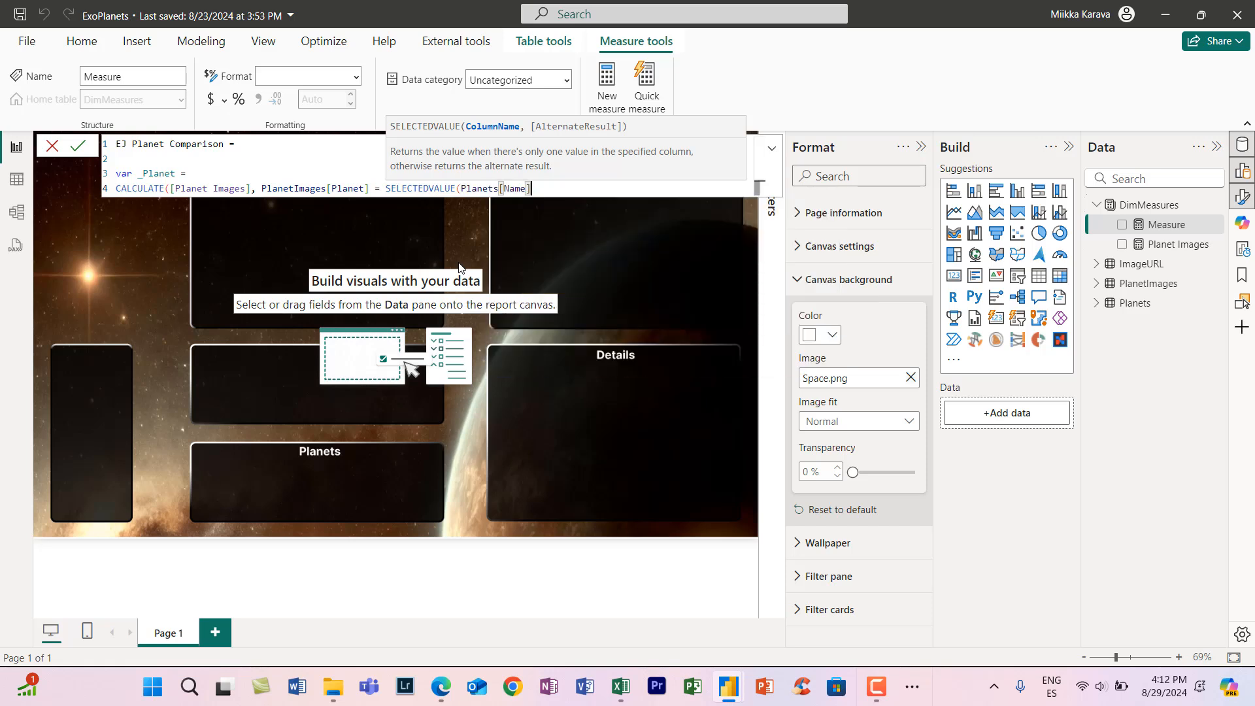
text()))
- Declare a second variable named _Comparison below _Planet and start its expression with IF(
key(shift+Return)
key(shift+Return)
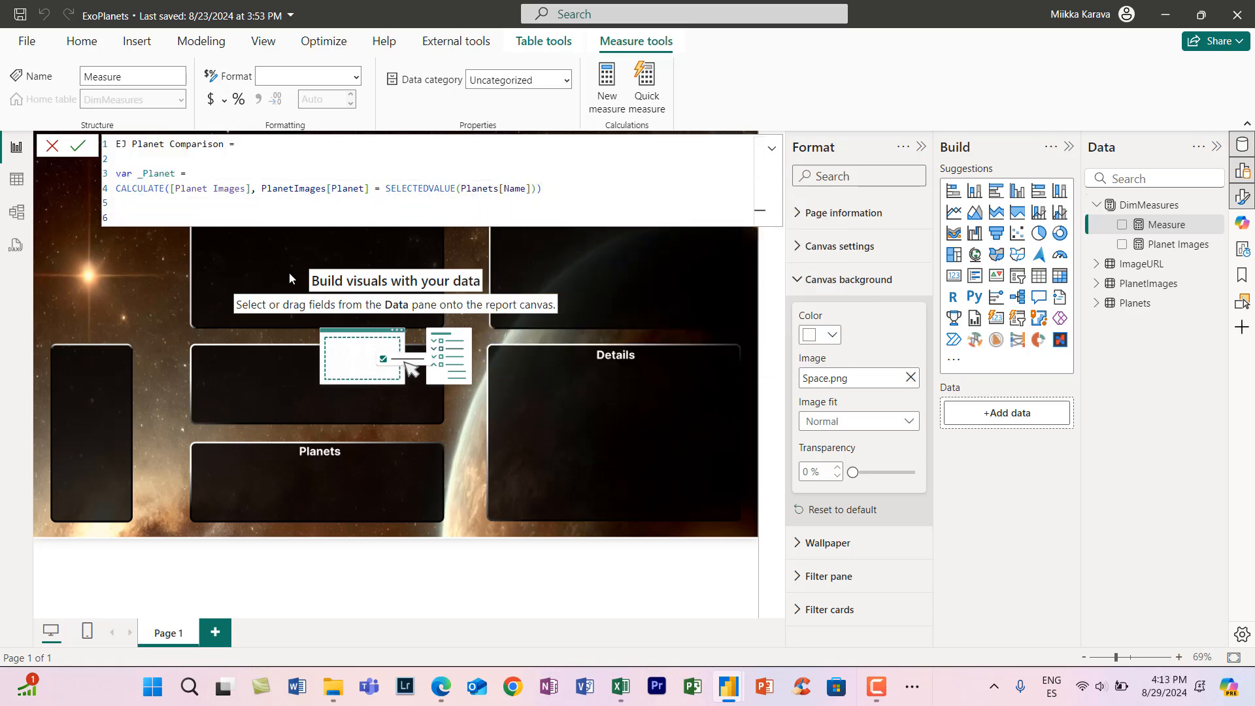
text(var)
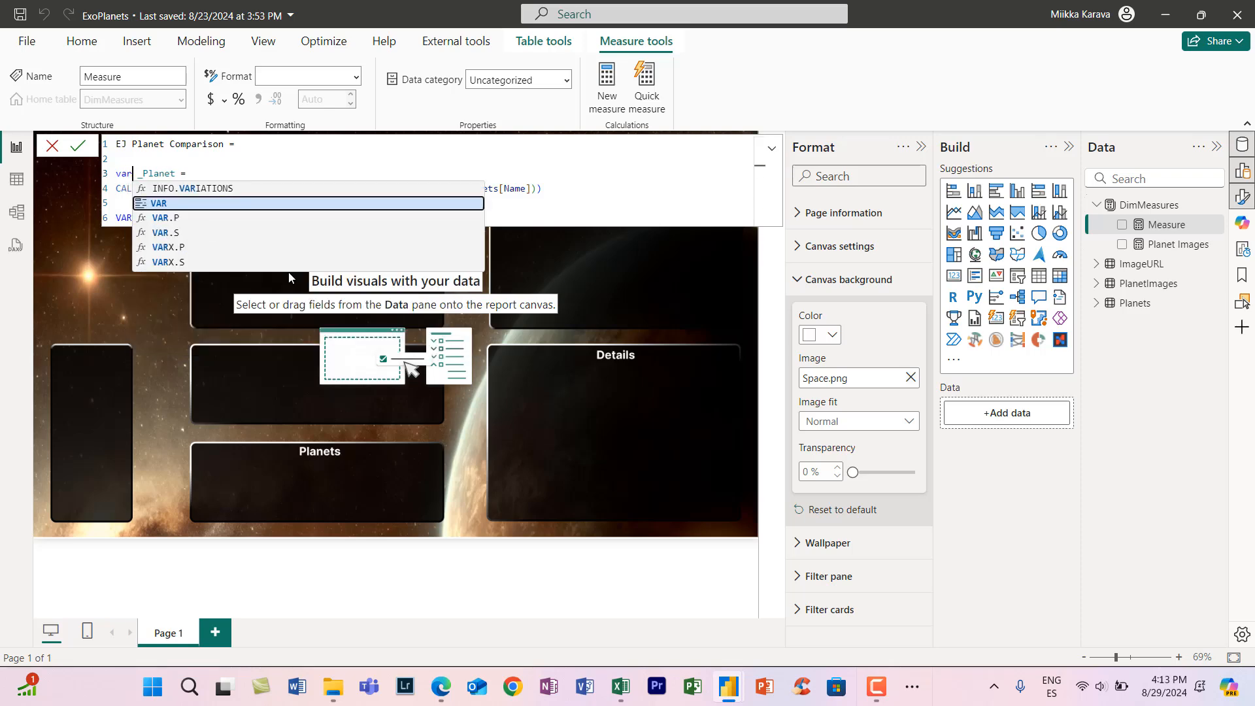
key(Tab)
text(_Comparison =)
key(shift+Return)
key(shift+Return)
text(IF()
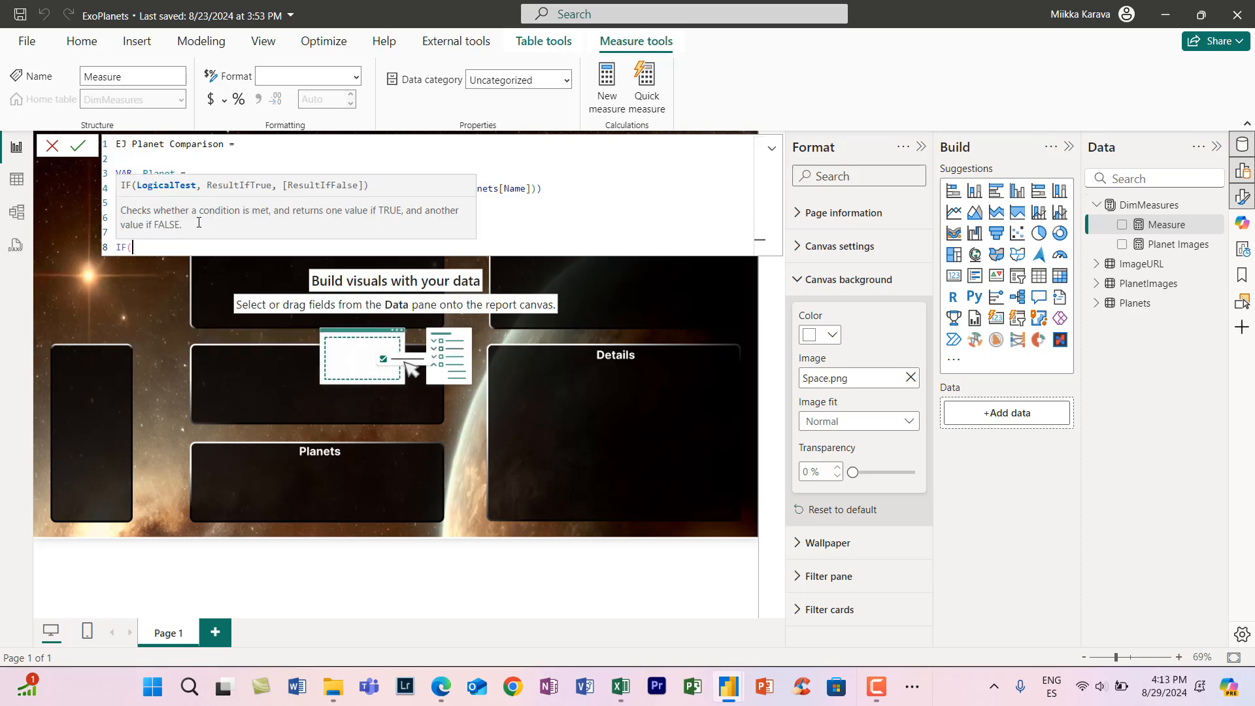
text(SELECTEDVALUE()
- Start the IF condition in _Comparison with SELECTEDVALUE on the Planets[XPlanetRadius] column
key(Down)
key(Down)
key(Down)
key(Down)
key(Tab)
text(Planets[XPlanetRadius])
key(Down)
key(Down)
key(Down)
key(Tab)
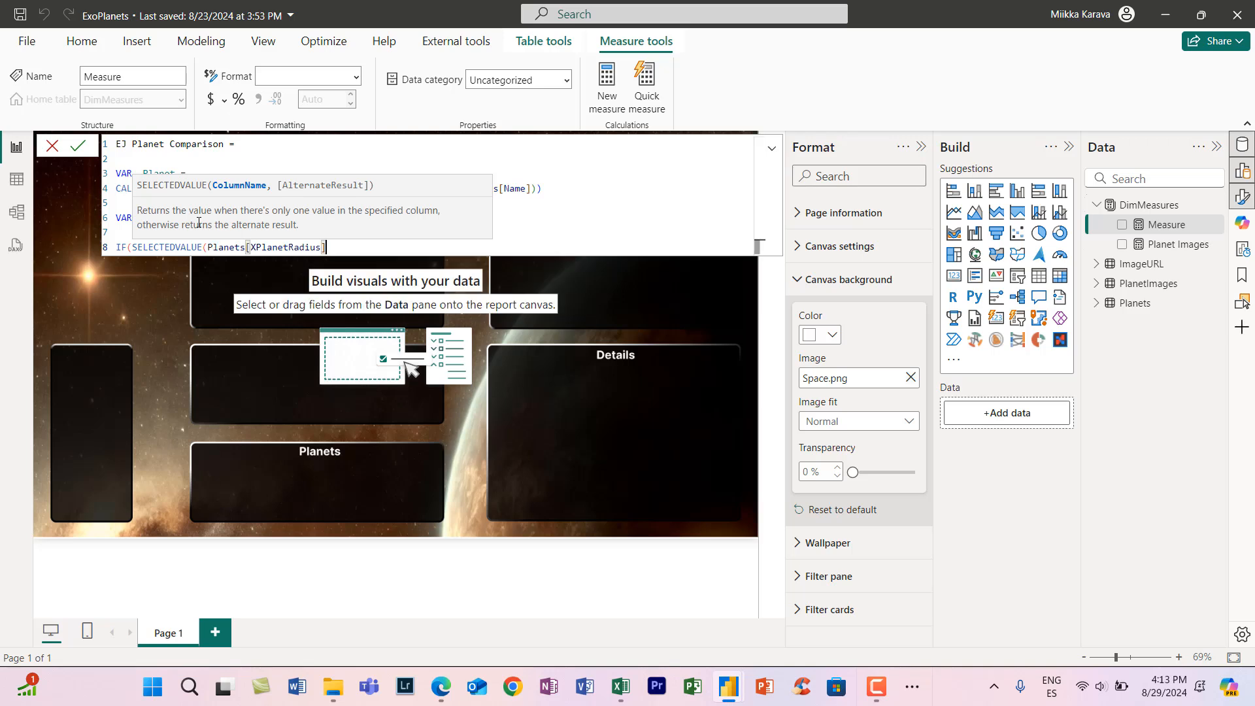
- Complete the IF condition with IN {"x jupiter", "x jupiter (estimate)"}, ending it with a comma
text() IN {"x )
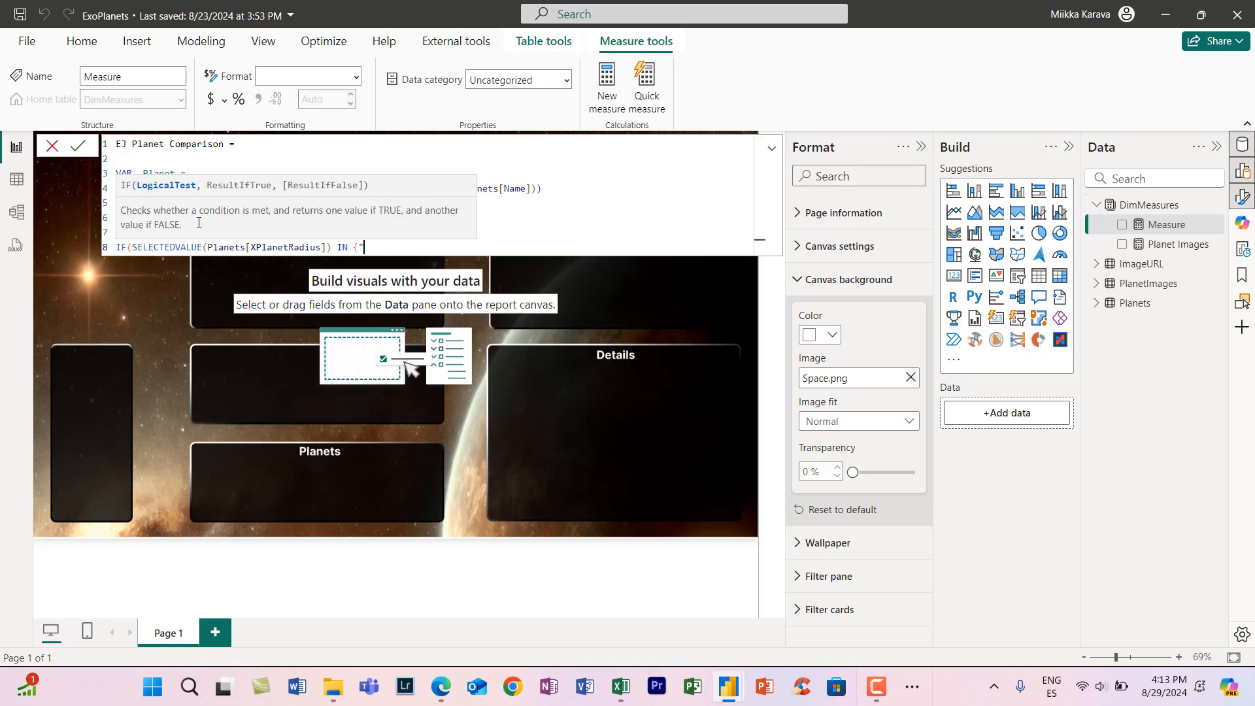
text(jupiter", ")
key(Left)
key(Left)
key(Left)
key(Left)
key(Left)
key(Left)
key(Left)
key(Left)
key(Left)
key(Left)
key(Left)
text(x)
key(End)
text(x )
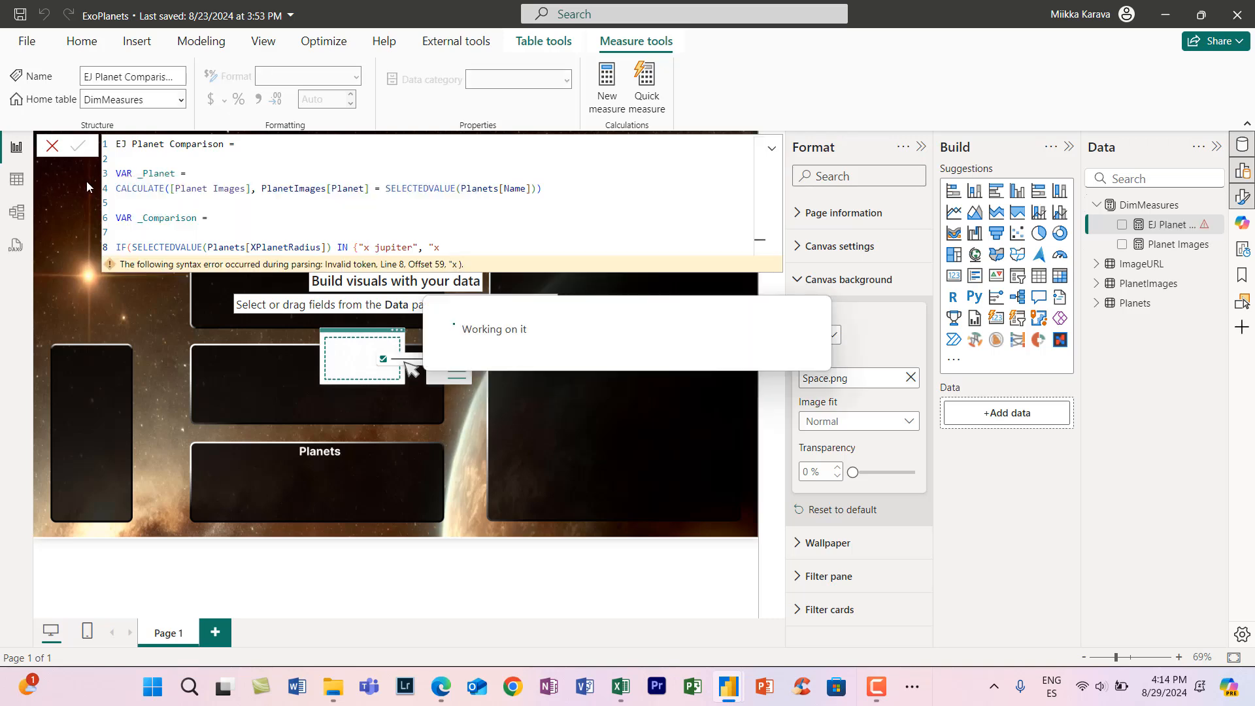
text(jupiter)
text( (estimate))
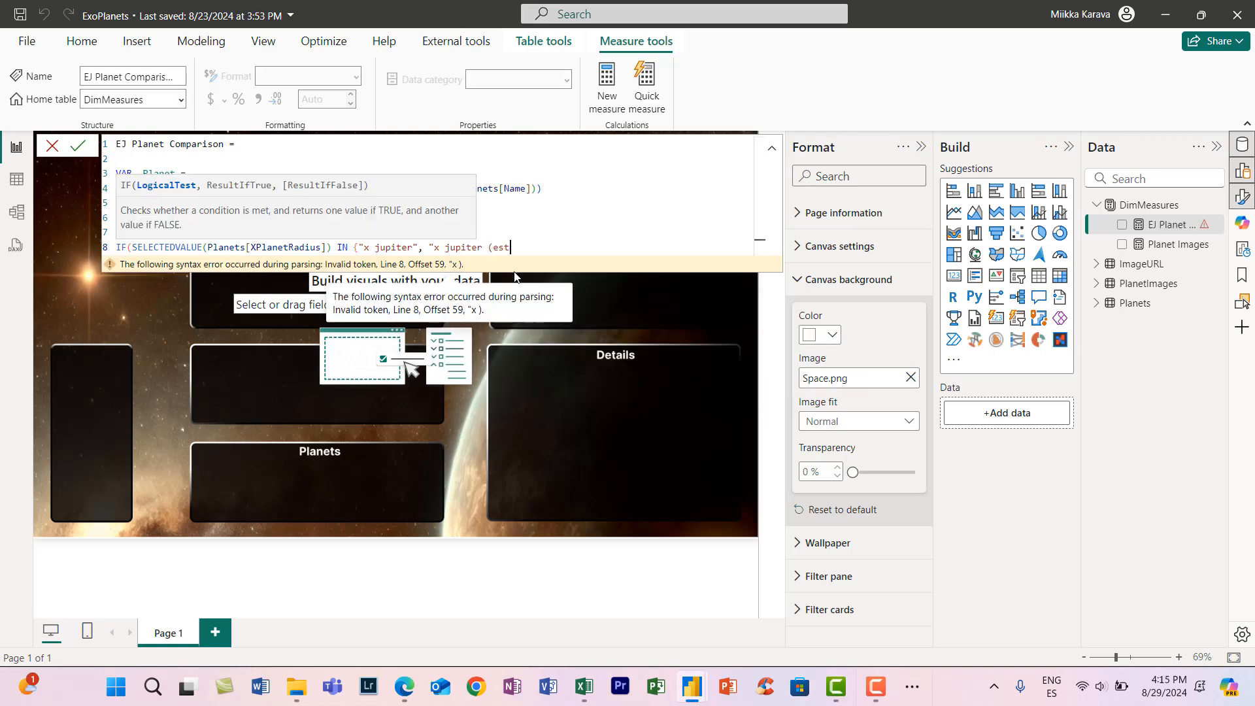
key(Left)
key(Left)
key(Left)
key(Left)
key(Left)
key(Left)
key(Left)
key(Left)
key(Left)
key(Left)
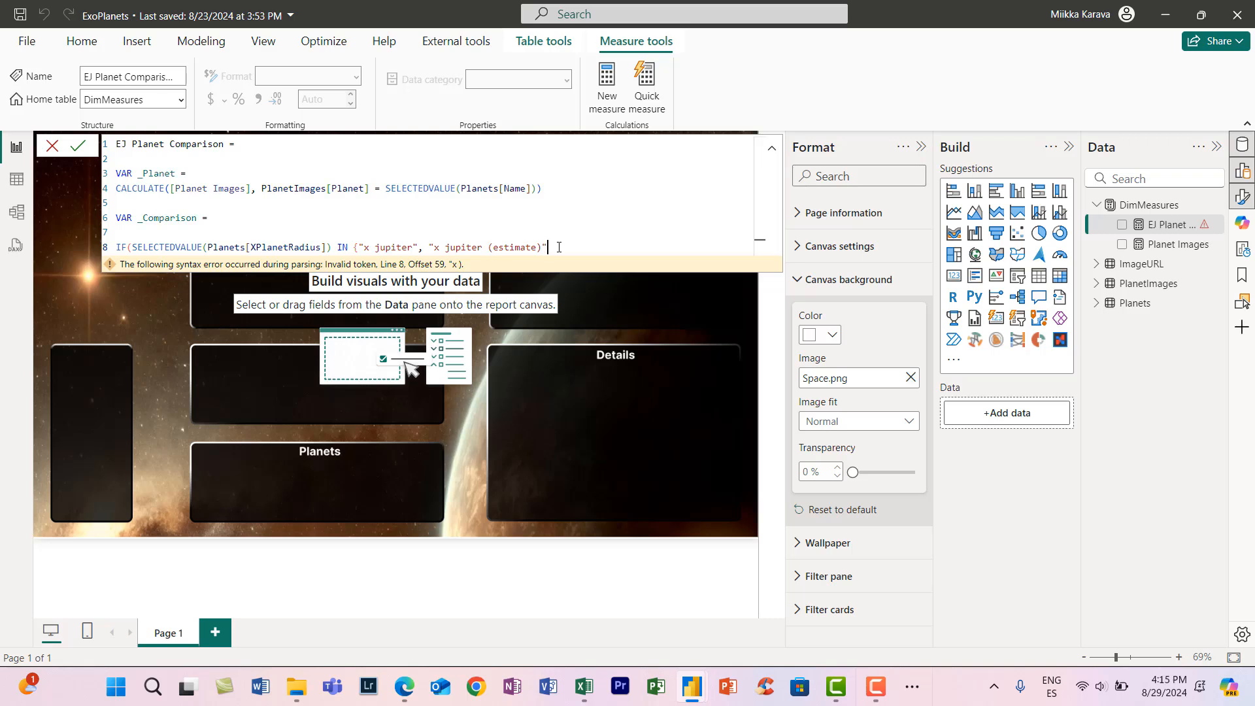
key(End)
text("})
text(,)
- Start the IF's true result on a new line as CALCULATE([Planet Images], PlanetImages[Planet]
key(shift+Return)
text(CALCULATE(plane)
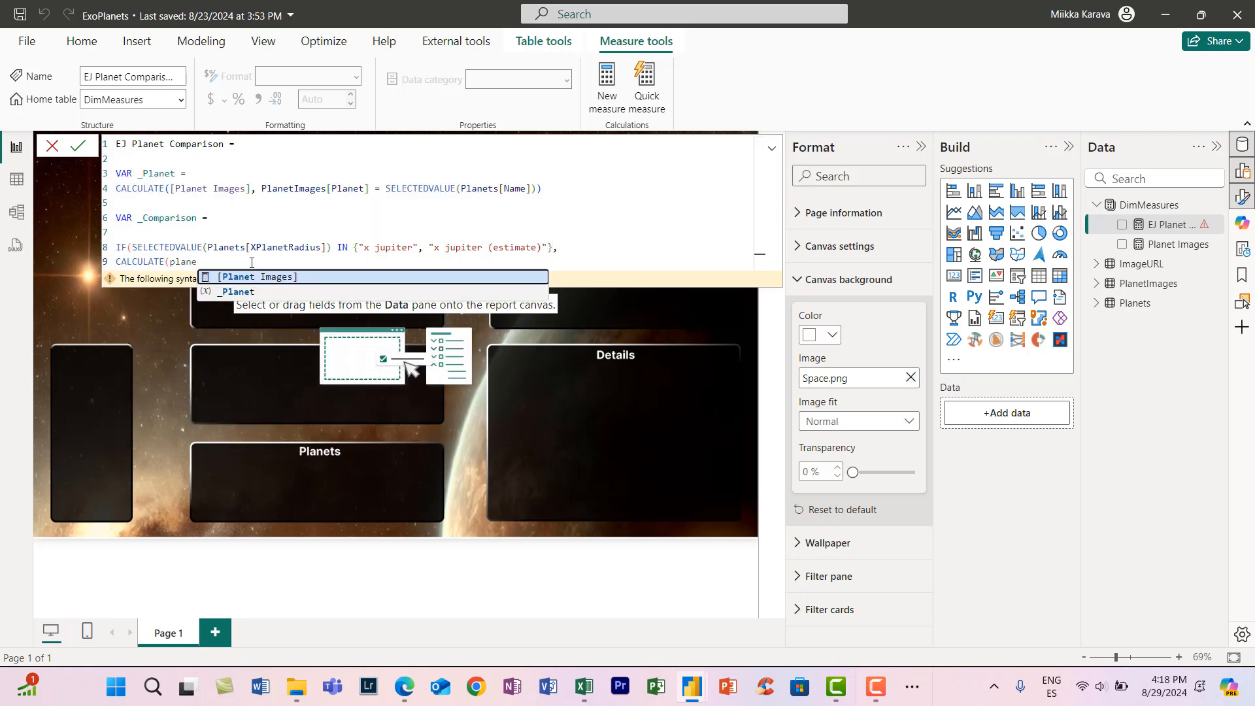
key(Tab)
text(,)
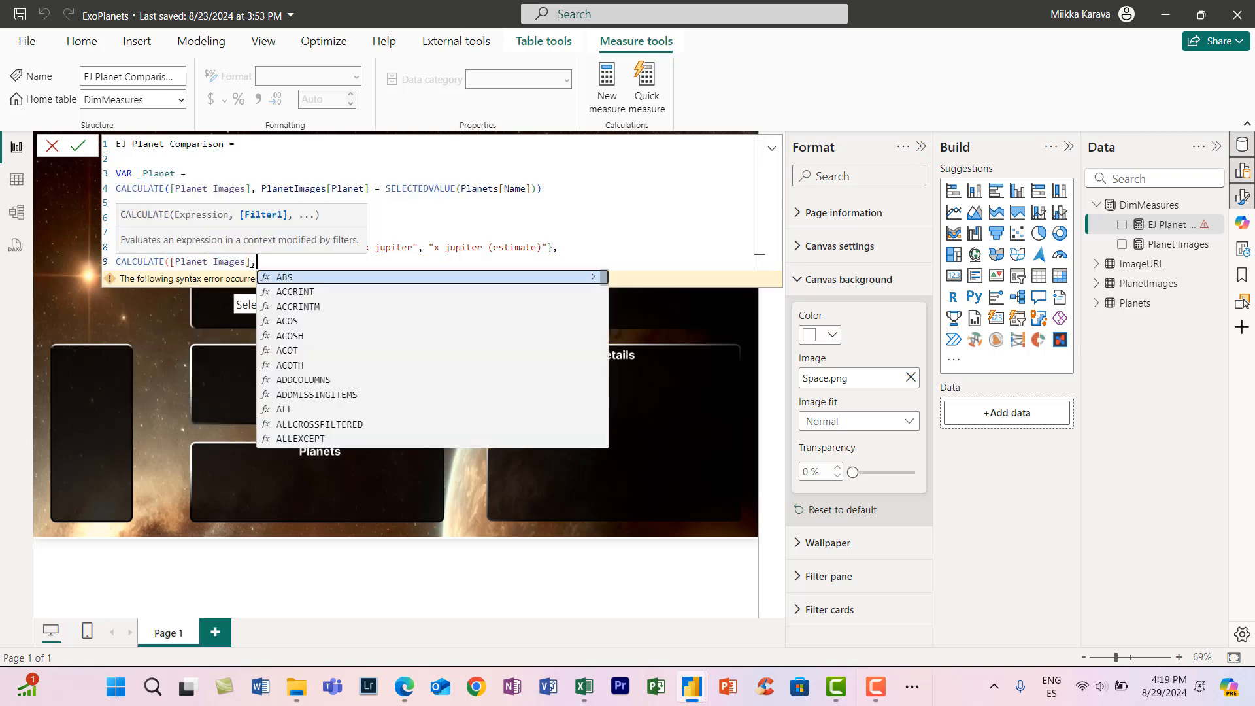
text( planet)
key(Down)
key(Down)
key(Down)
key(Down)
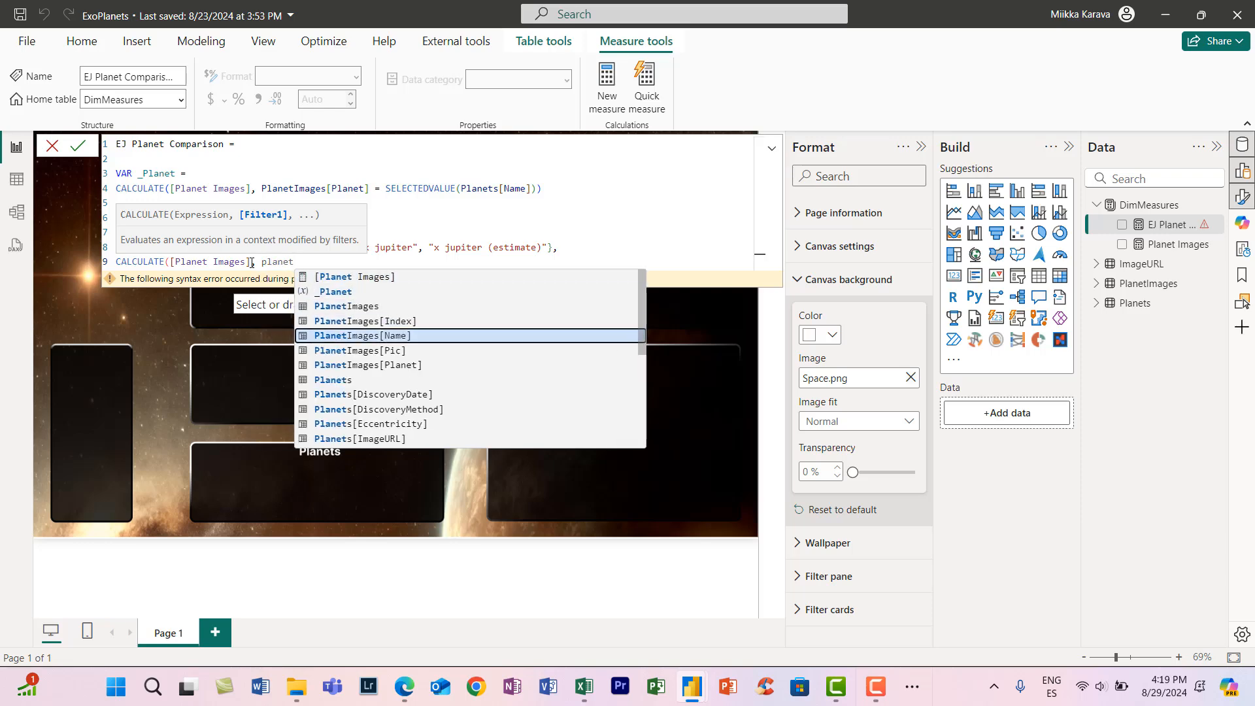
key(Down)
key(Tab)
- Insert ALL(Planets), before the PlanetImages[Planet] filter and finish that filter with = "Jupiter"),
key(ctrl+Left)
key(ctrl+Left)
key(ctrl+Left)
text(all)
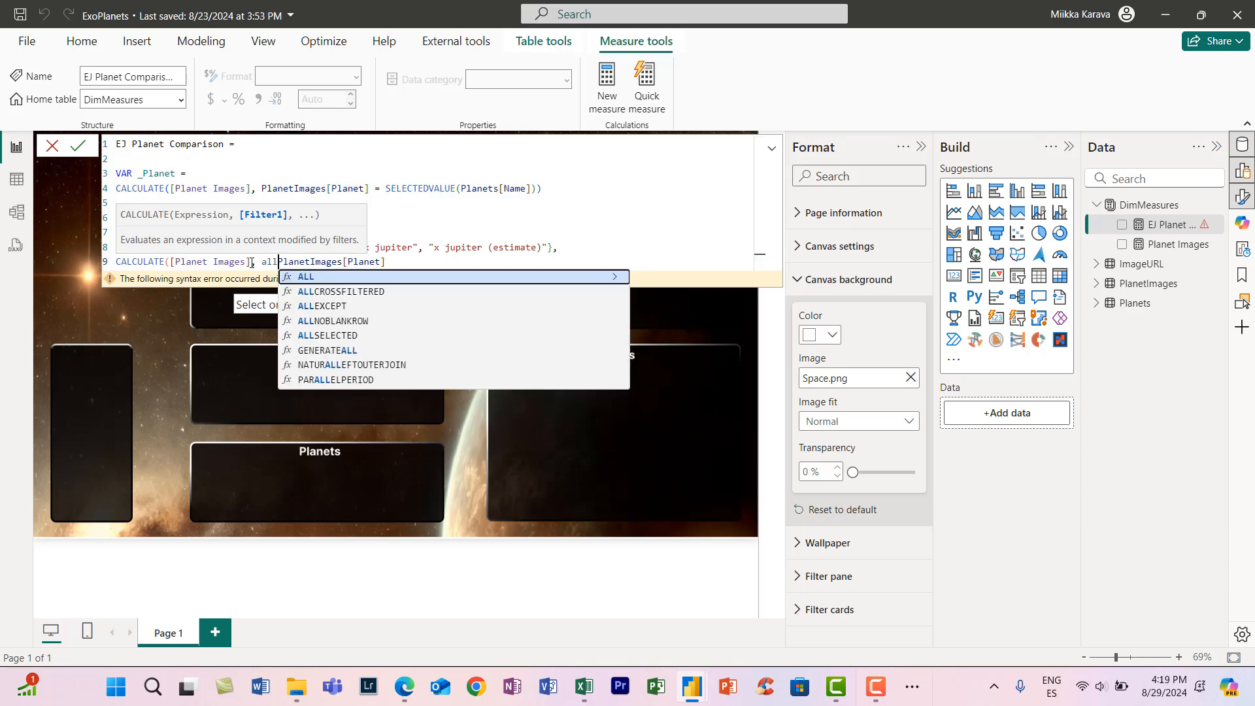
key(Tab)
text(plane)
key(Down)
key(Down)
key(Down)
key(Down)
key(Down)
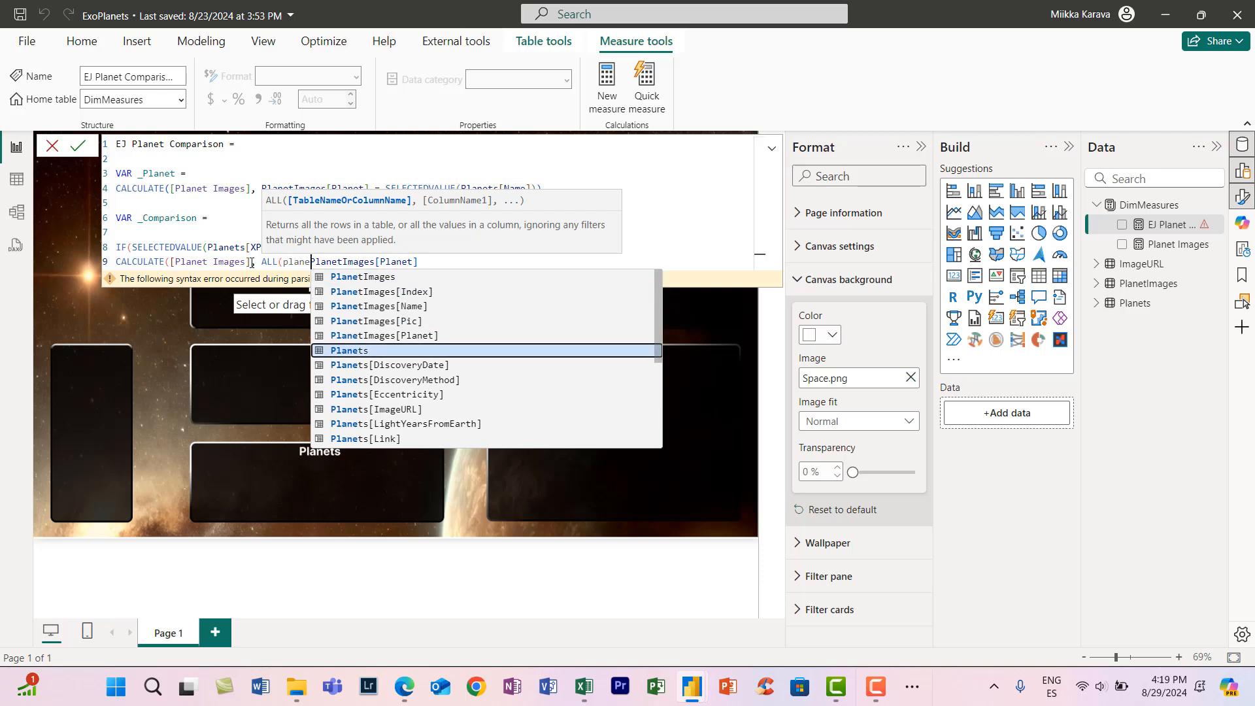
key(Tab)
text(),)
key(End)
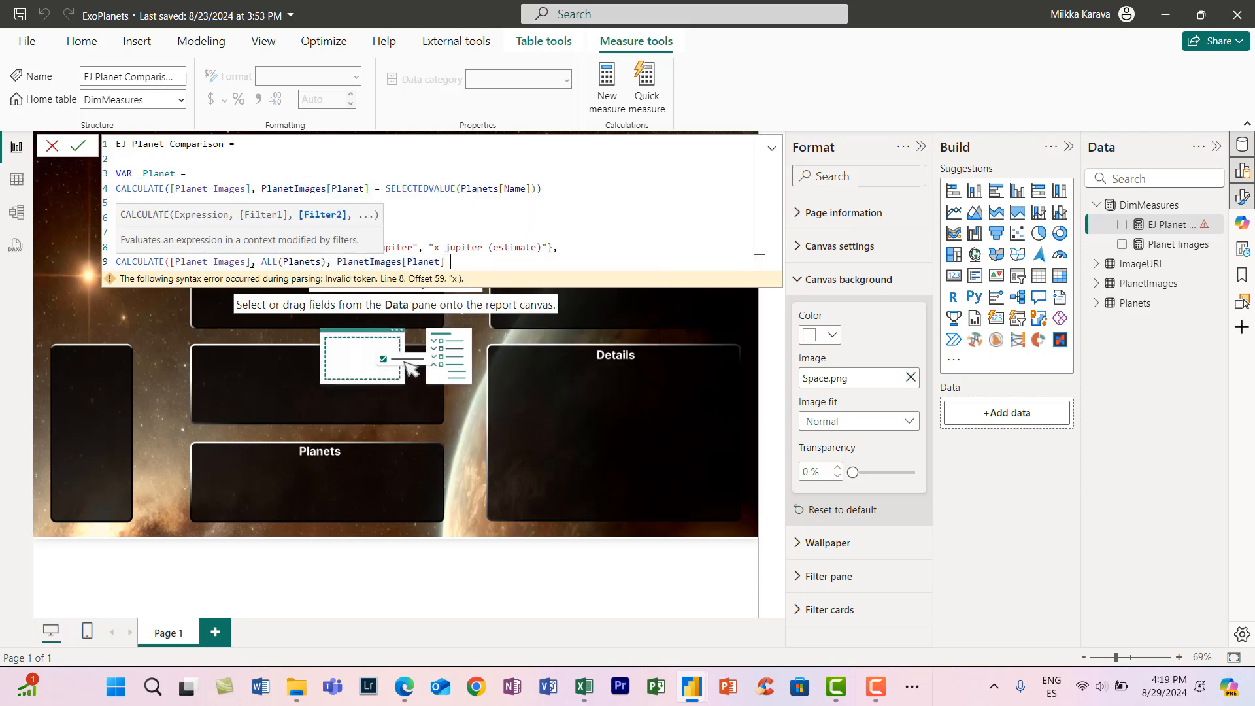
text(piter"),)
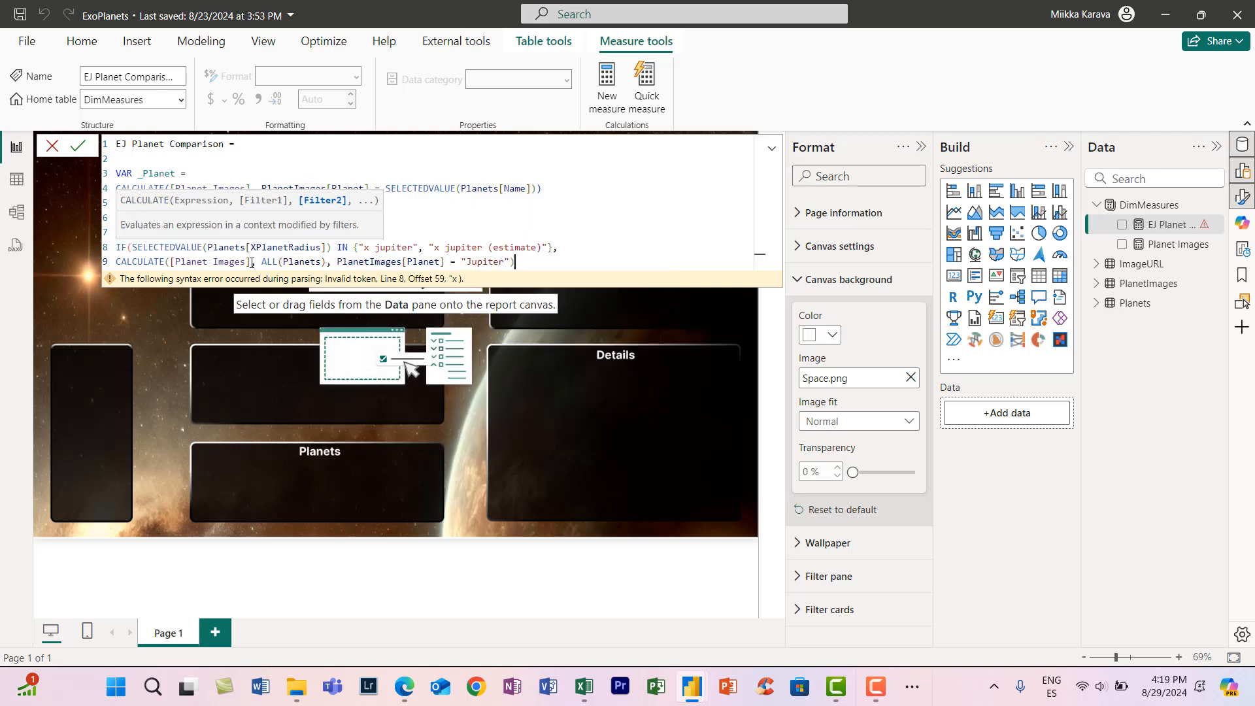
- Duplicate the two-line Jupiter IF block below itself in the _Comparison variable
key(Return)
key(Return)
drag(526, 262, 122, 247)
key(ctrl+c)
click(146, 292)
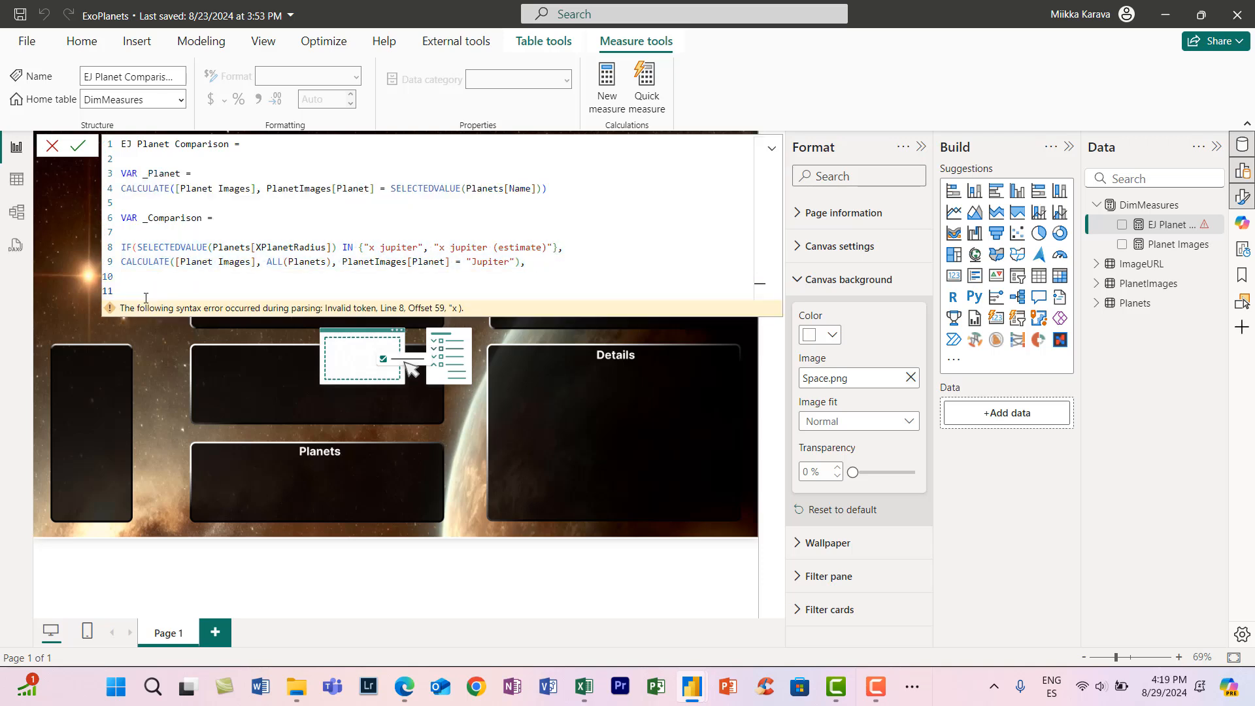
key(ctrl+v)
- Change jupiter to earth throughout the duplicated IF block and close the nested IFs with "")) on a new line
drag(419, 292, 380, 292)
key(ctrl+d)
text(earth)
drag(511, 307, 471, 306)
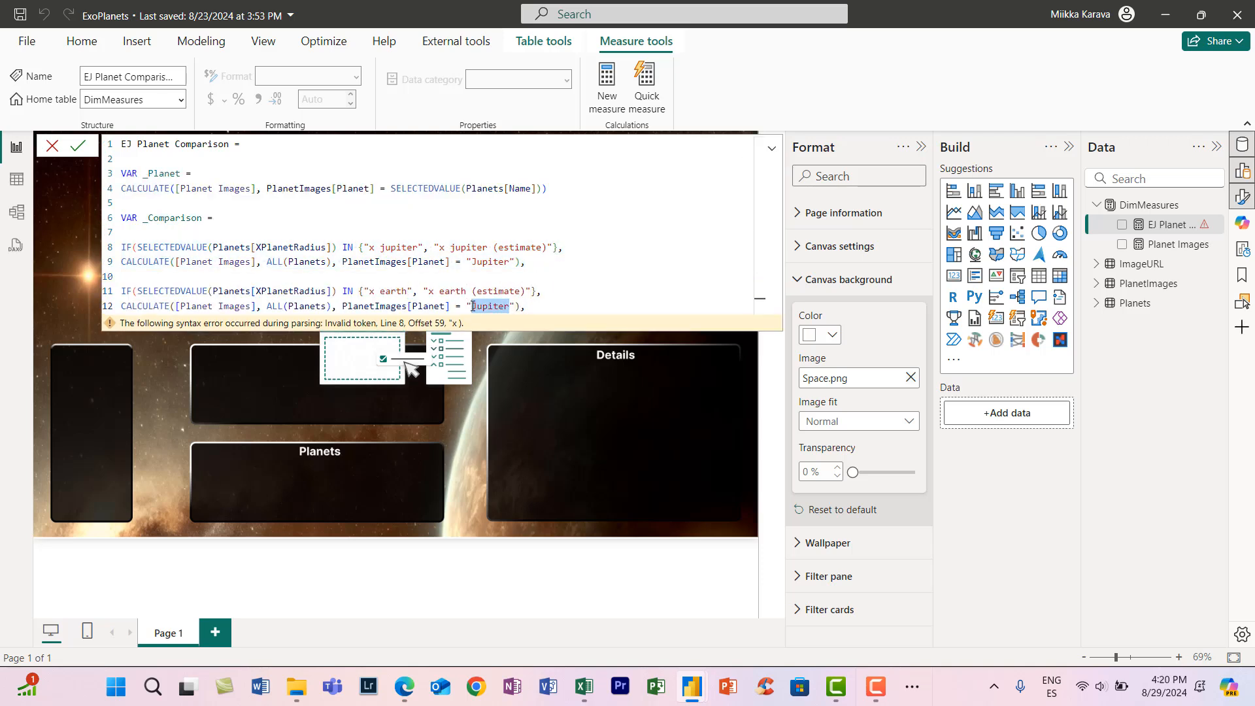
key(ctrl+z)
key(ctrl+z)
key(ctrl+d)
text(earth)
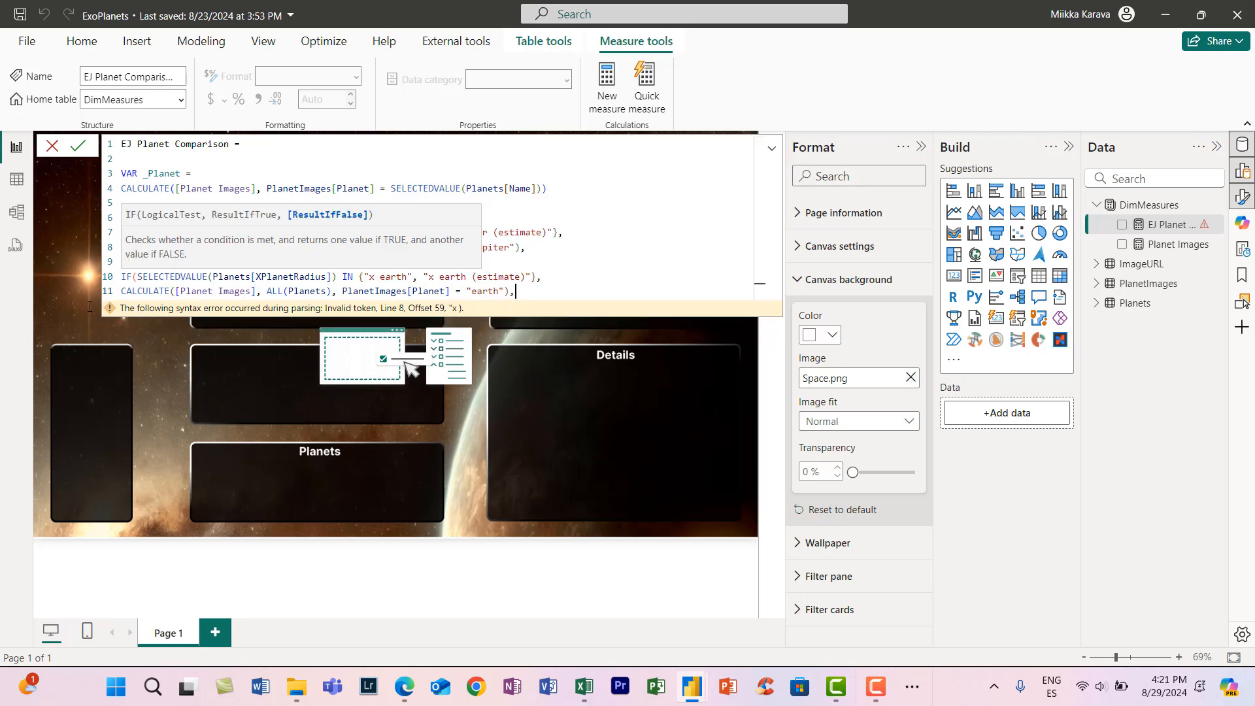
key(shift+Return)
text()))
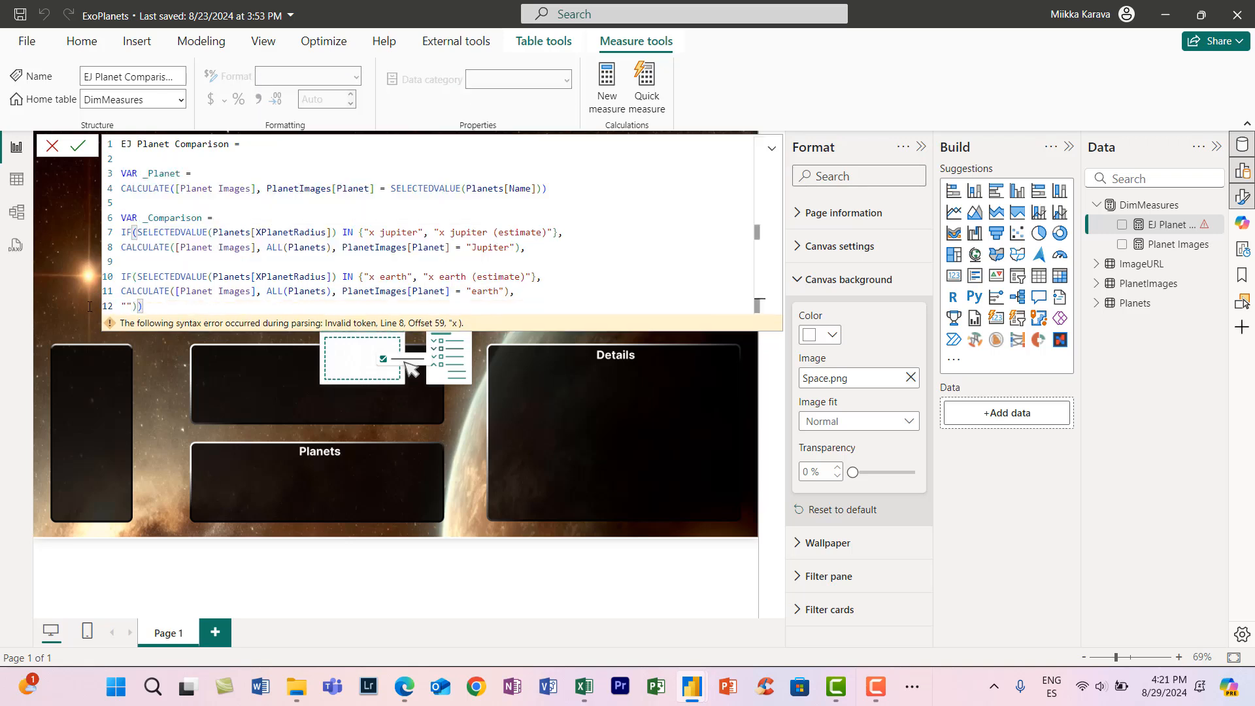
- Declare a third variable named _Multiplier and fill it with a copy of the whole nested IF expression from _Comparison
key(shift+Return)
key(shift+Return)
text(VAR _Multiplier =)
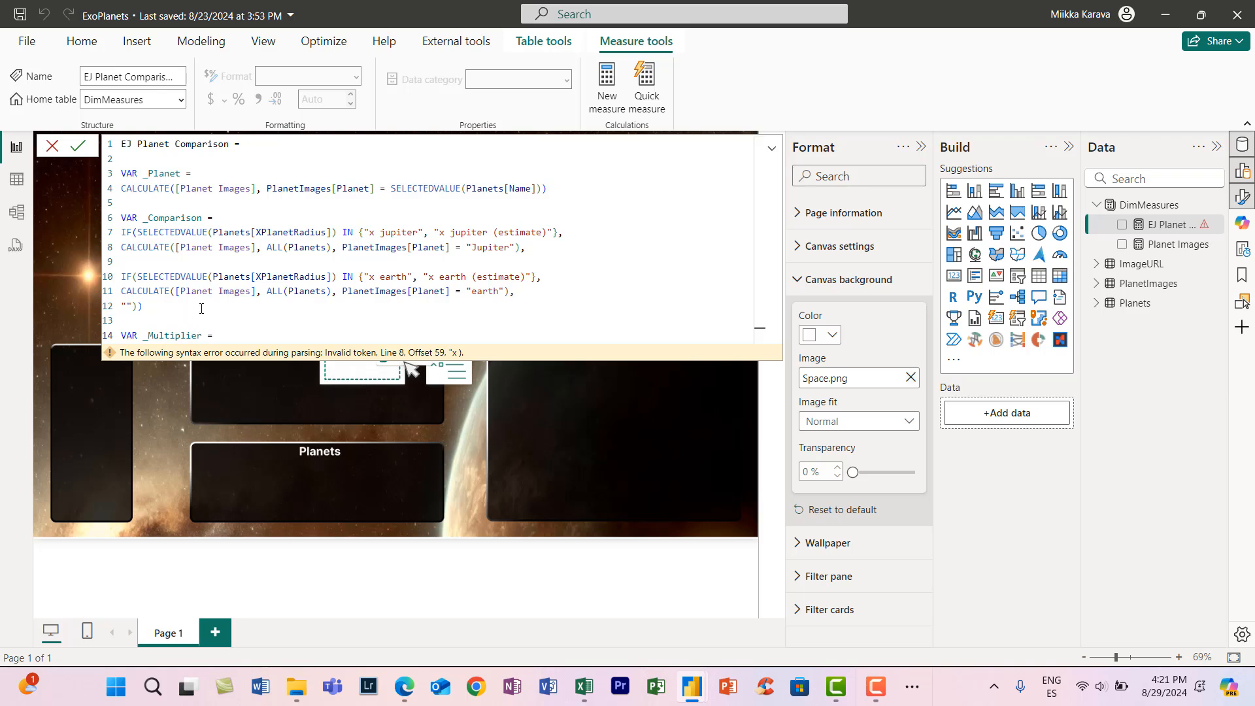
drag(202, 308, 122, 232)
key(ctrl+c)
key(ctrl+End)
key(shift+Return)
key(ctrl+v)
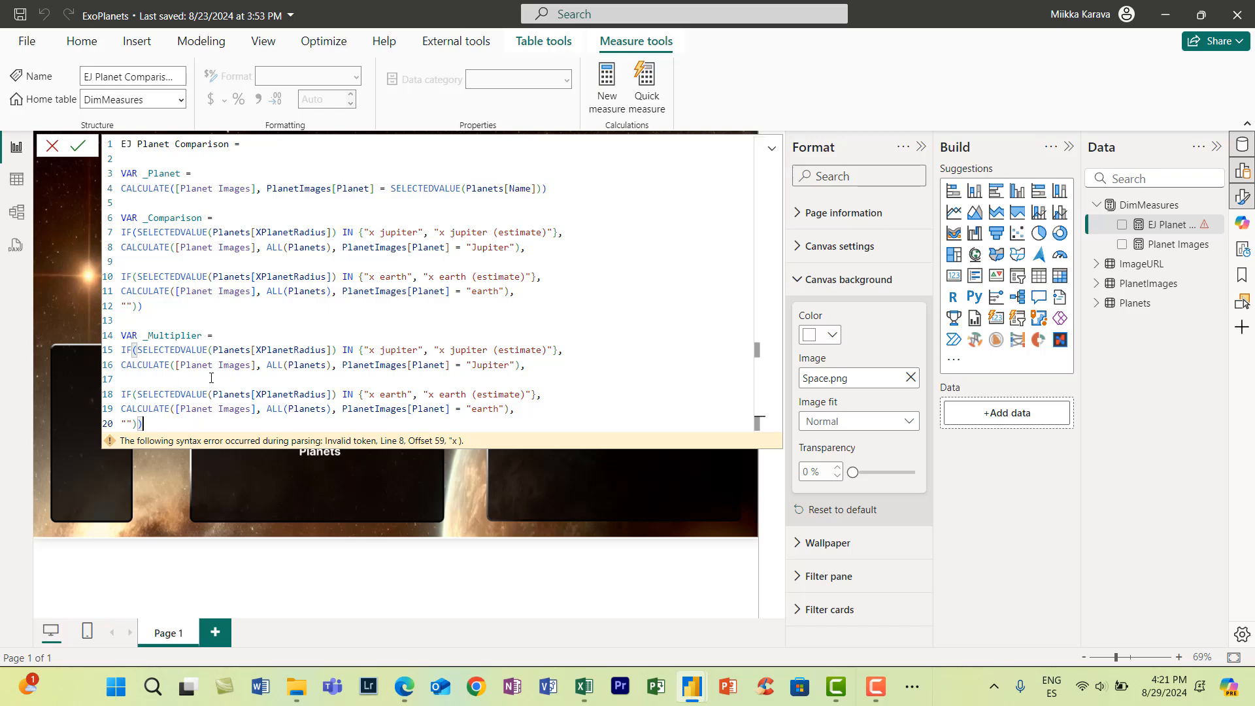
- Replace [Planet Images] in the Jupiter branch of _Multiplier with SUM(Planets[PlanetRadius])
drag(256, 360, 176, 371)
text(SUM(radius)
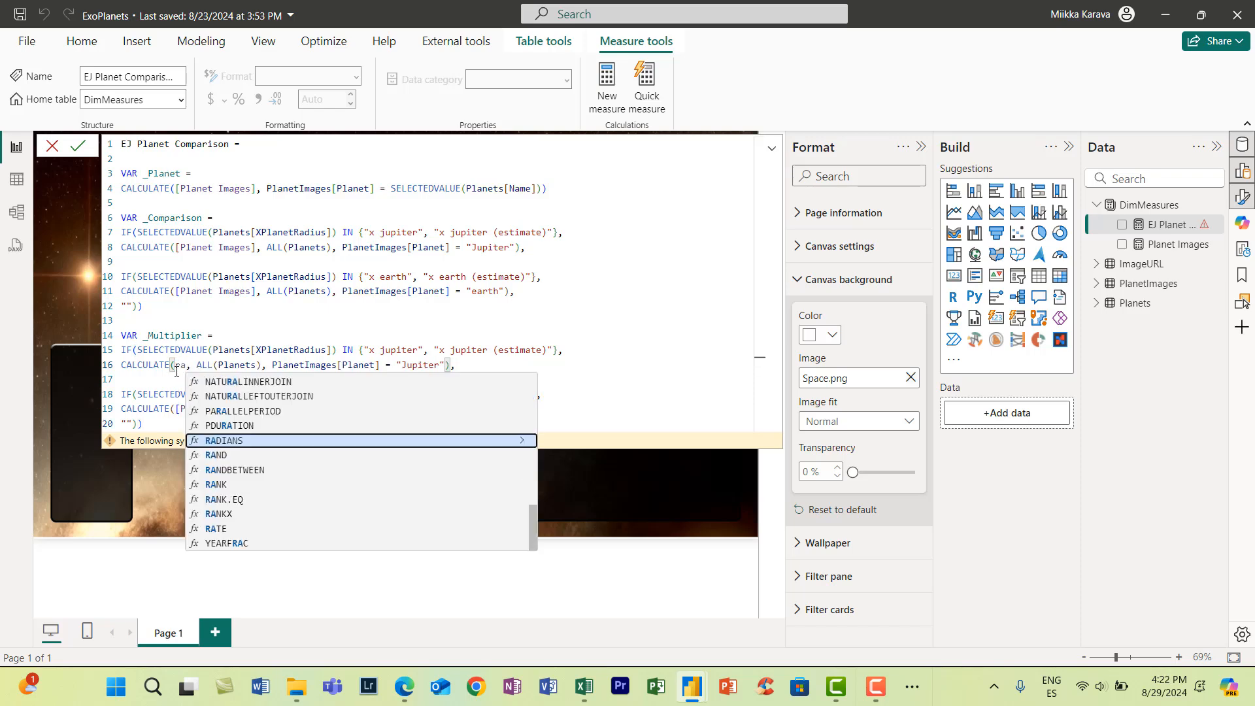
key(Down)
key(Down)
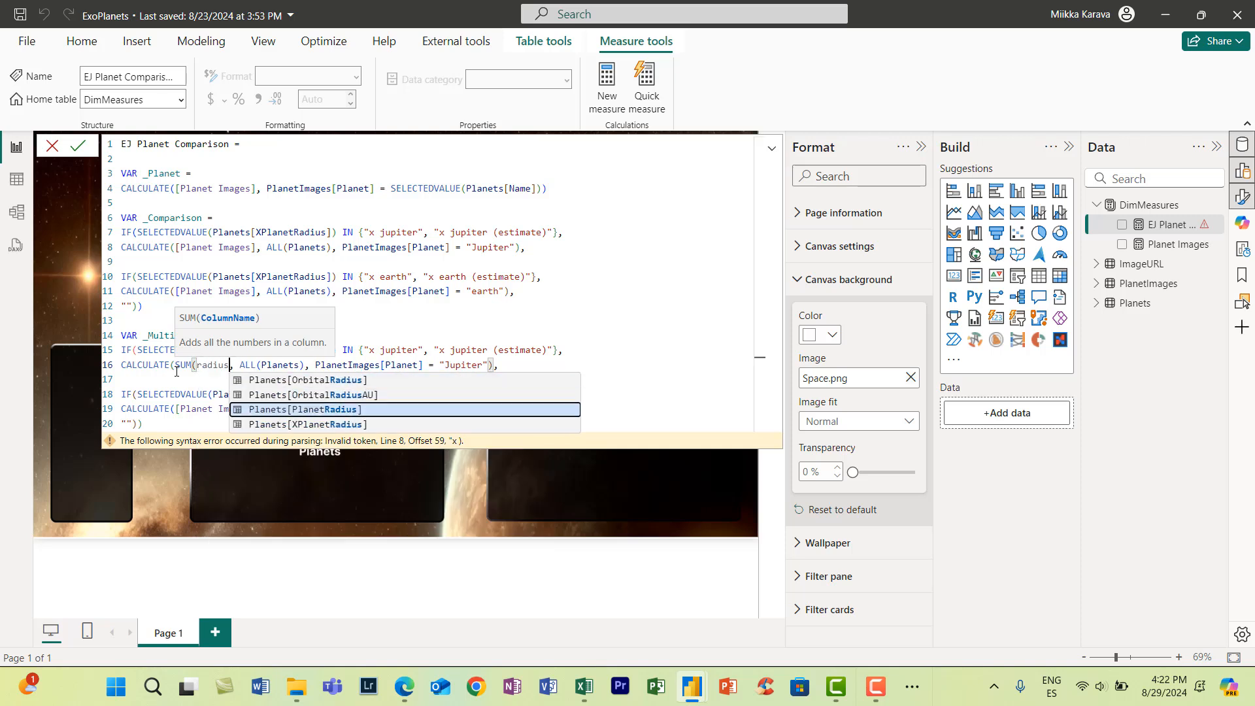
key(Tab)
text())
- Copy SUM(Planets[PlanetRadius]) over [Planet Images] in the earth branch of _Multiplier
drag(315, 365, 176, 365)
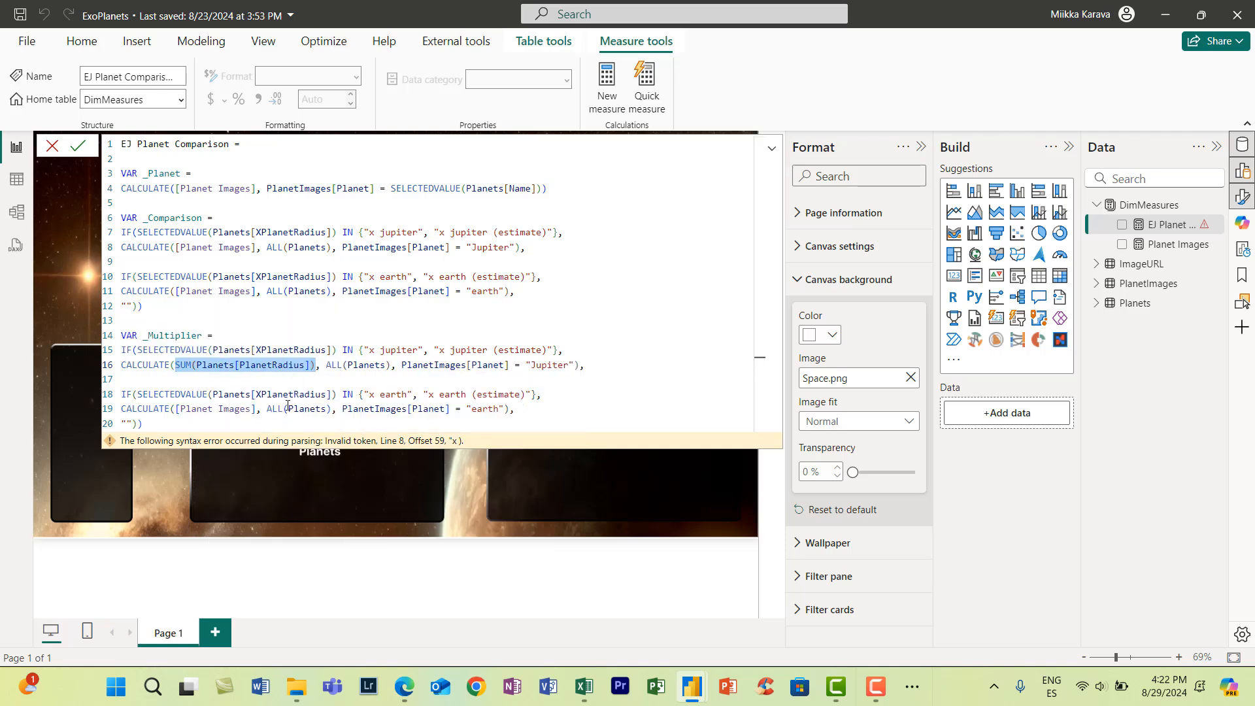
key(ctrl+c)
drag(257, 409, 175, 408)
key(ctrl+v)
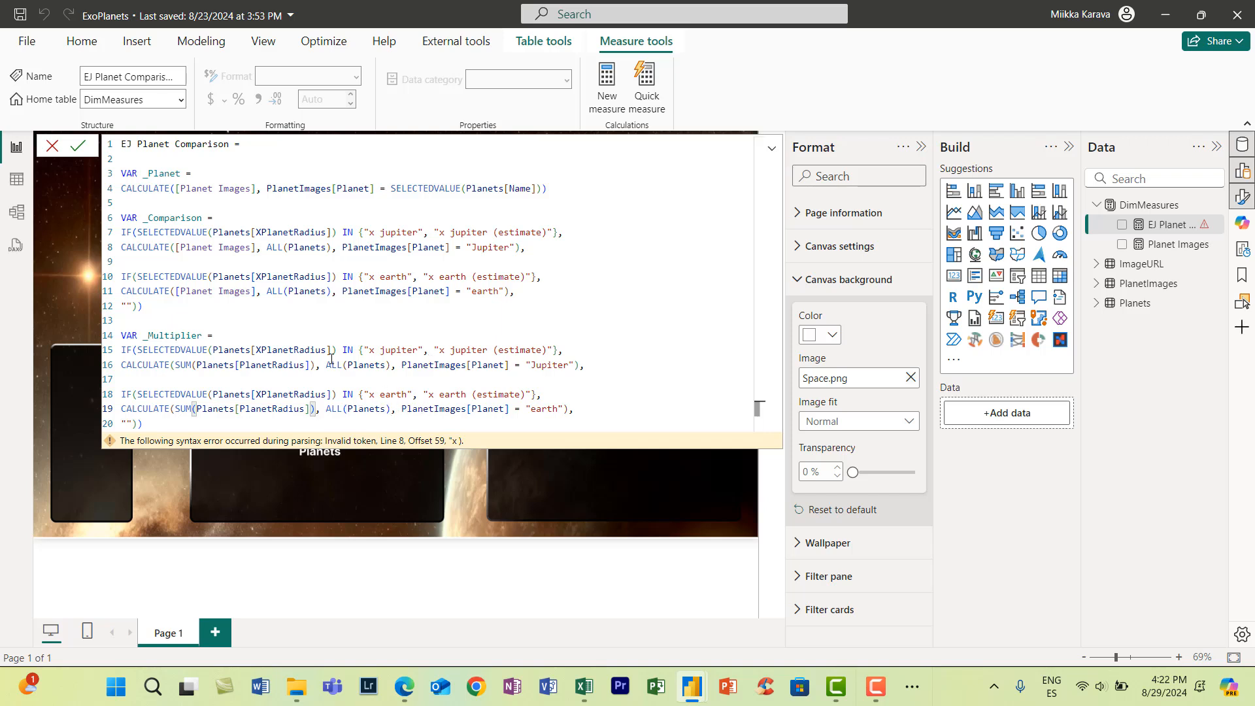
- Replace the ALL(Planets) and PlanetImages[Planet] filters in _Multiplier's Jupiter branch with a filter on Planets[Name]
drag(327, 364, 578, 364)
text(planets,)
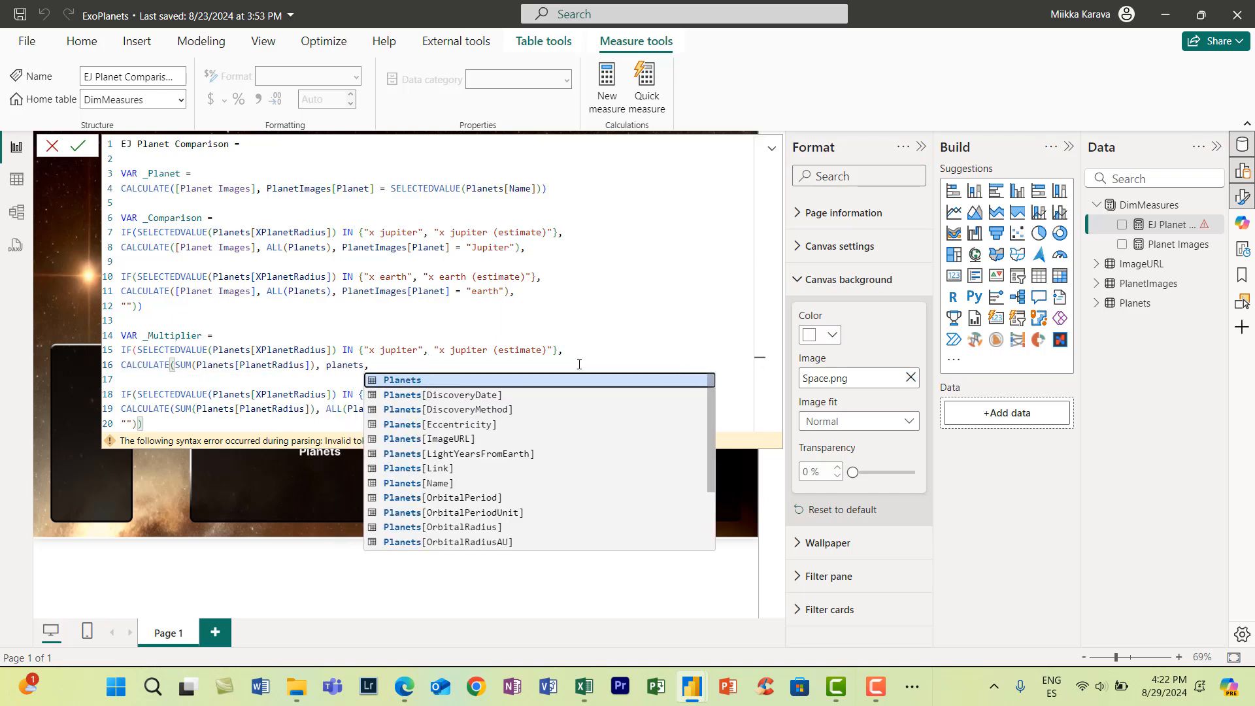
key(Tab)
text([)
key(Down)
key(Down)
key(Down)
key(Down)
key(Down)
key(Down)
key(Tab)
- Complete the Jupiter branch's name filter with = SELECTEDVALUE(Planets[Name]))
text(= s)
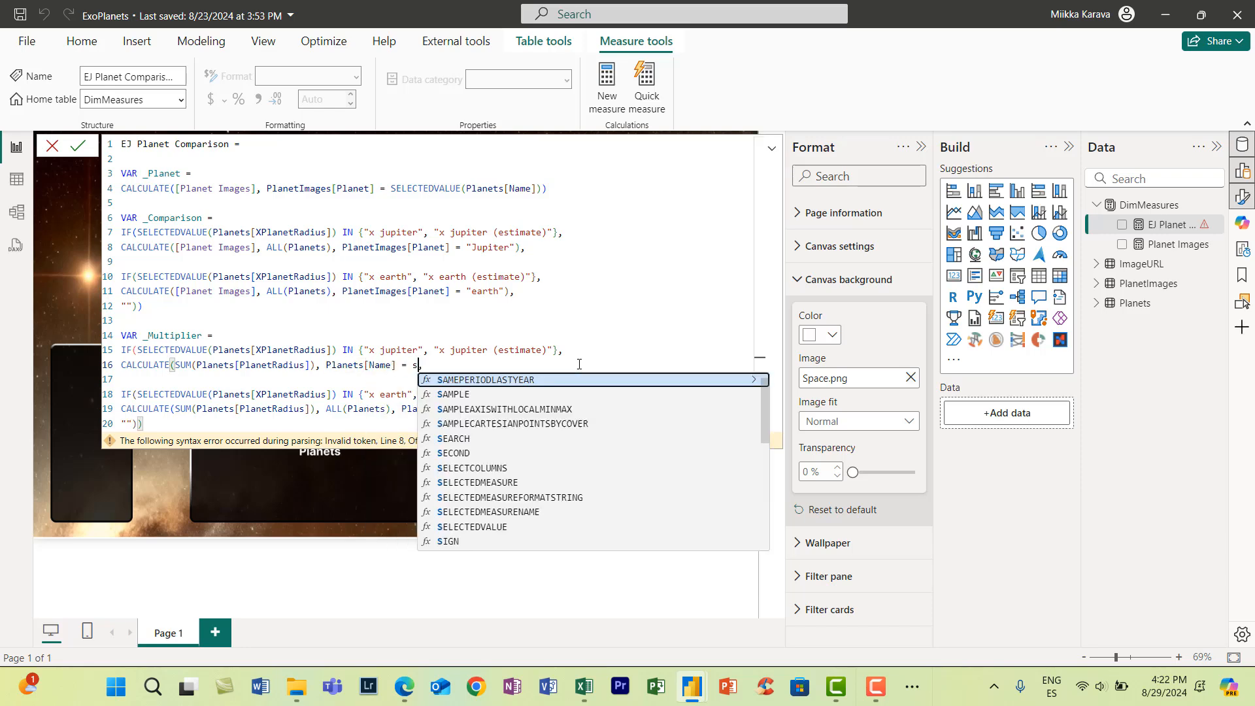
text(elected)
key(Tab)
text(name)
key(Down)
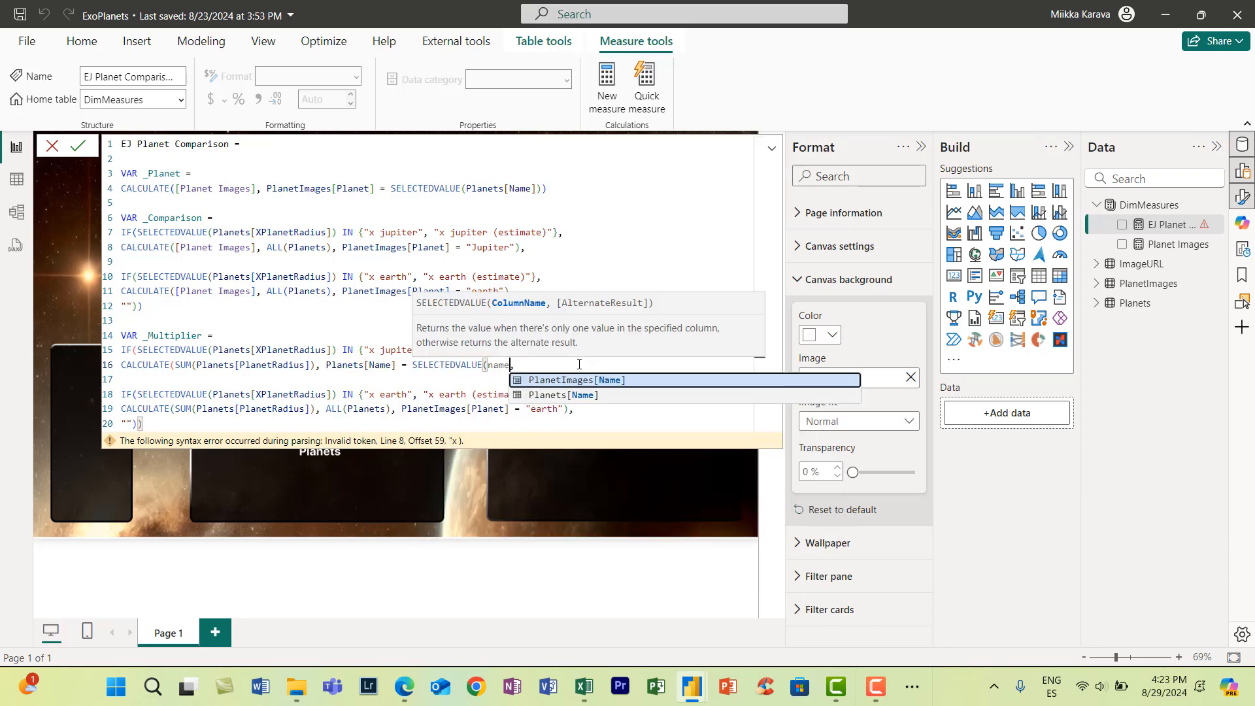
key(Tab)
text()))
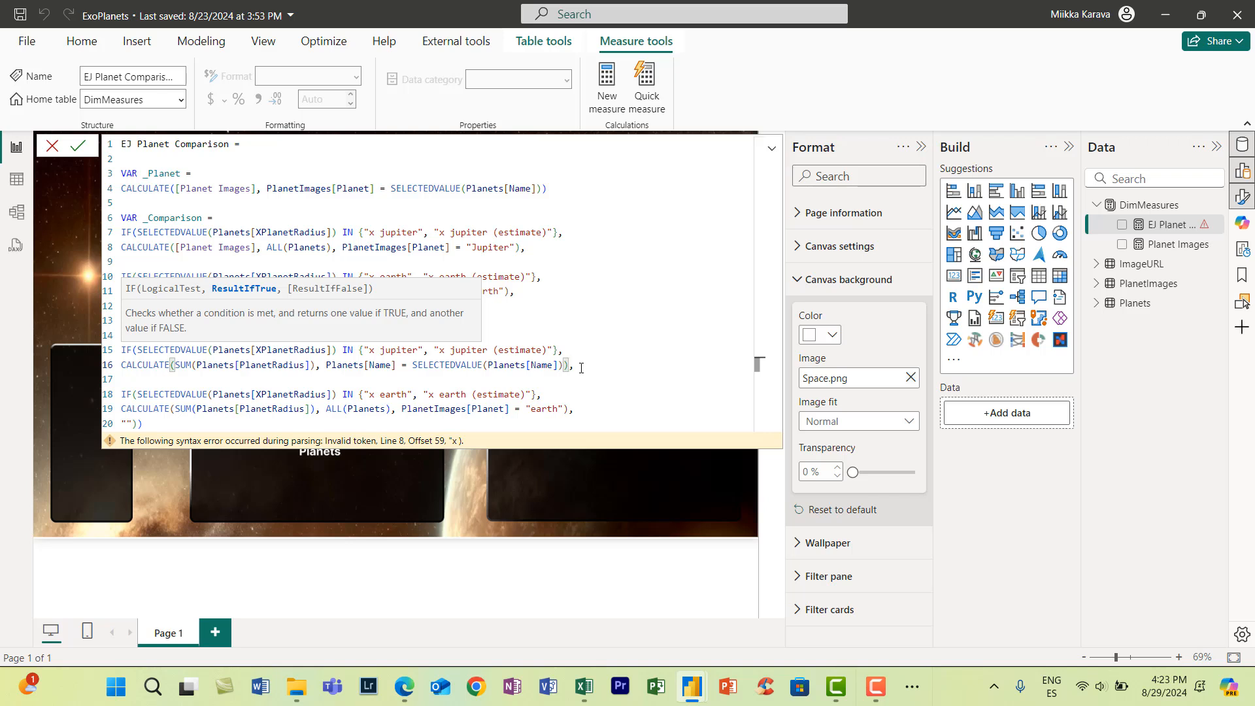
- Add a second filter starting with Planets[XPlanetRadius] IN to the CALCULATE in _Multiplier's Jupiter branch
click(574, 367)
drag(570, 366, 121, 367)
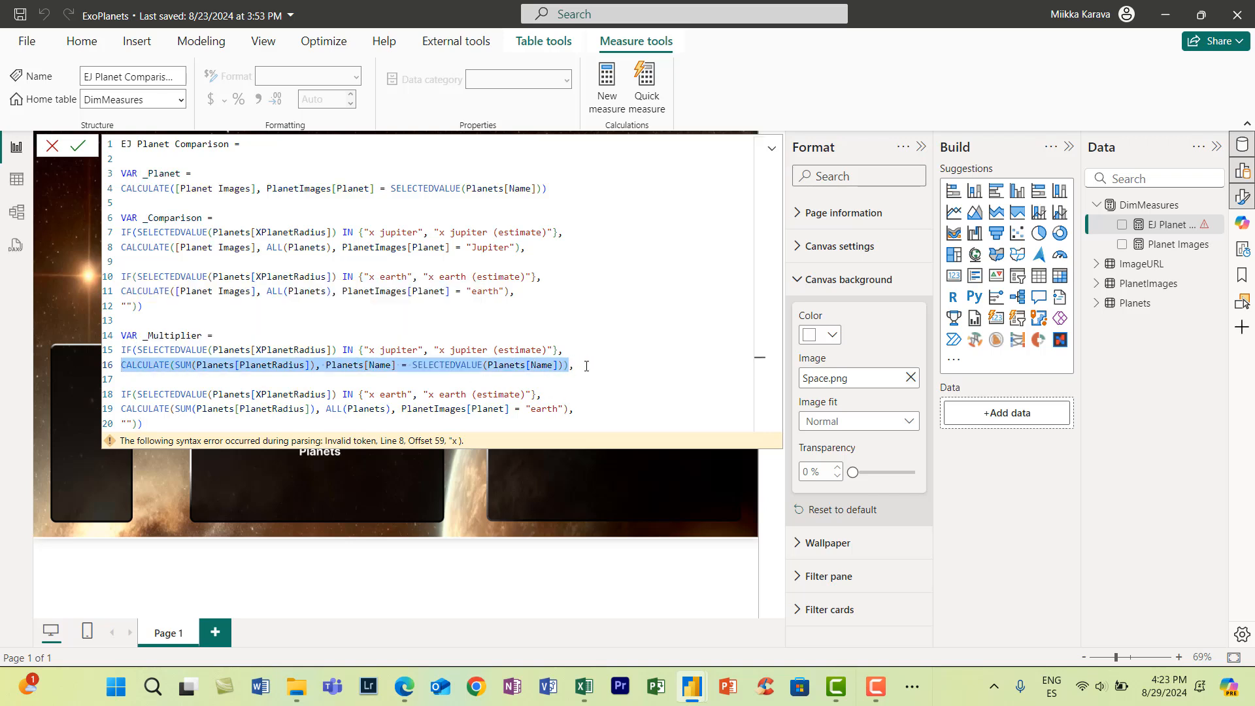
click(571, 410)
drag(569, 410, 121, 410)
click(564, 366)
text(, radius)
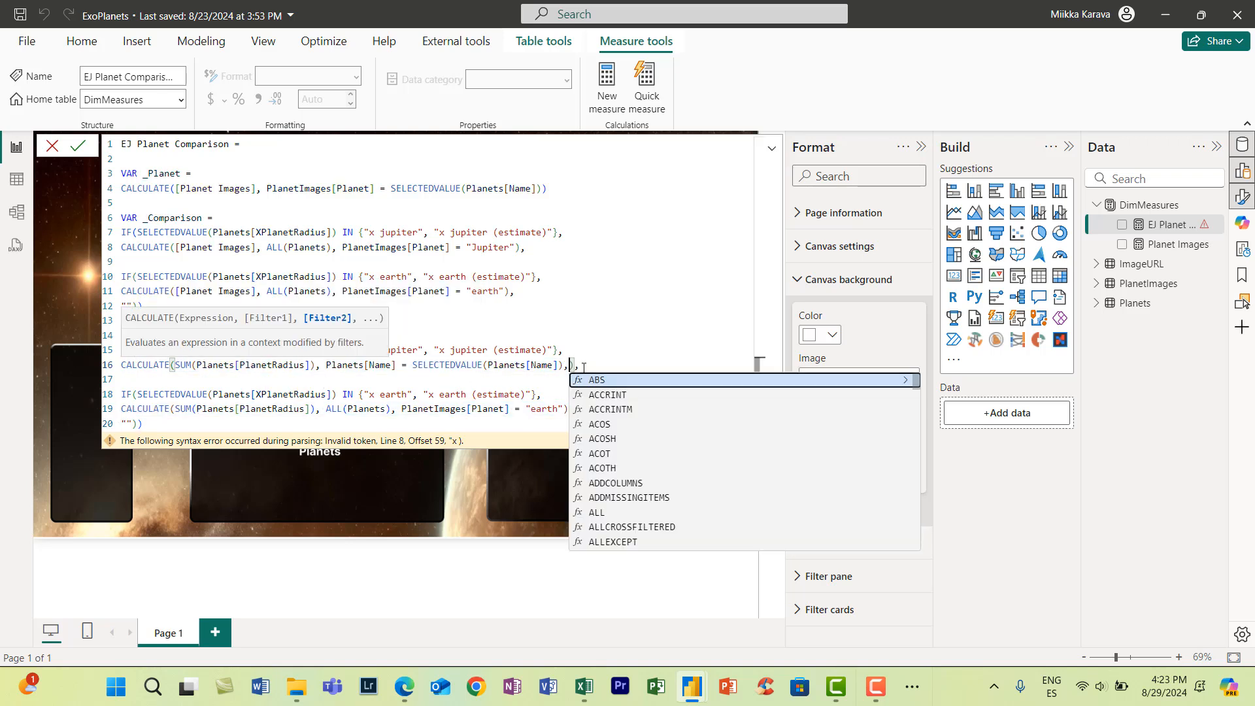
key(Down)
key(Down)
key(Down)
key(Tab)
text(IN)
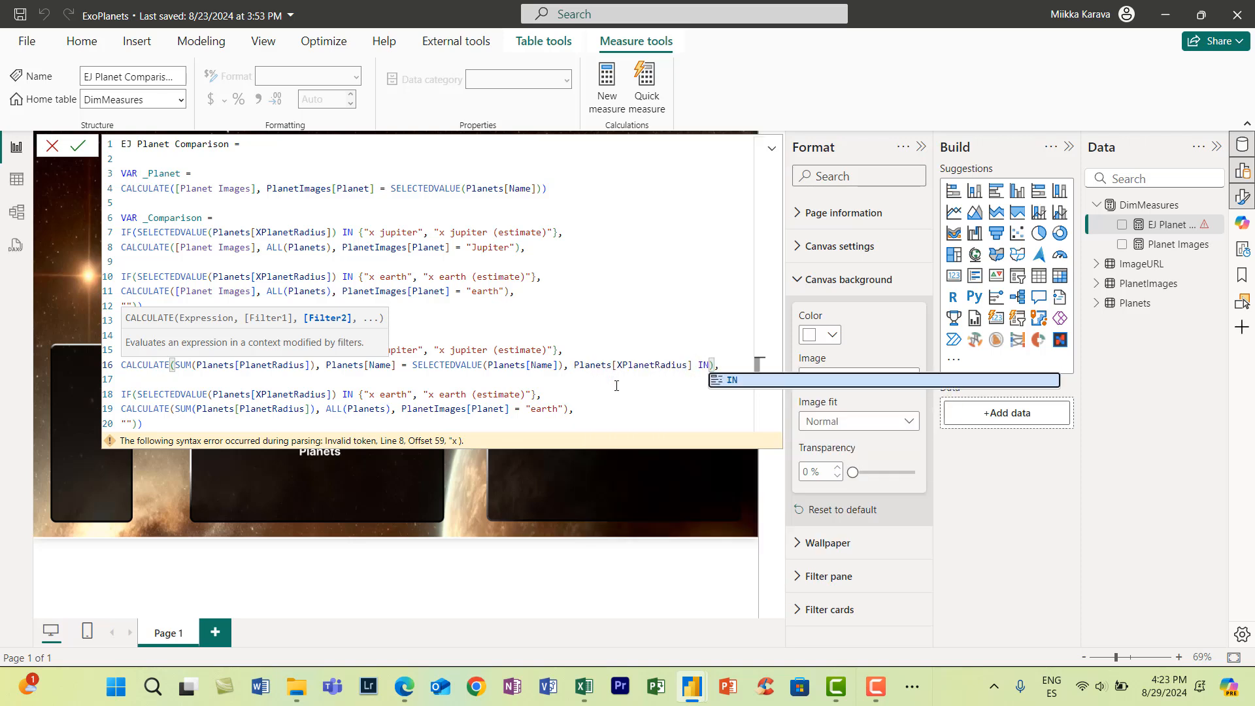
- Copy the {"x jupiter", "x jupiter (estimate)"} list from the Jupiter condition into the new XPlanetRadius filter
drag(358, 351, 558, 351)
key(ctrl+c)
click(714, 367)
key(ctrl+v)
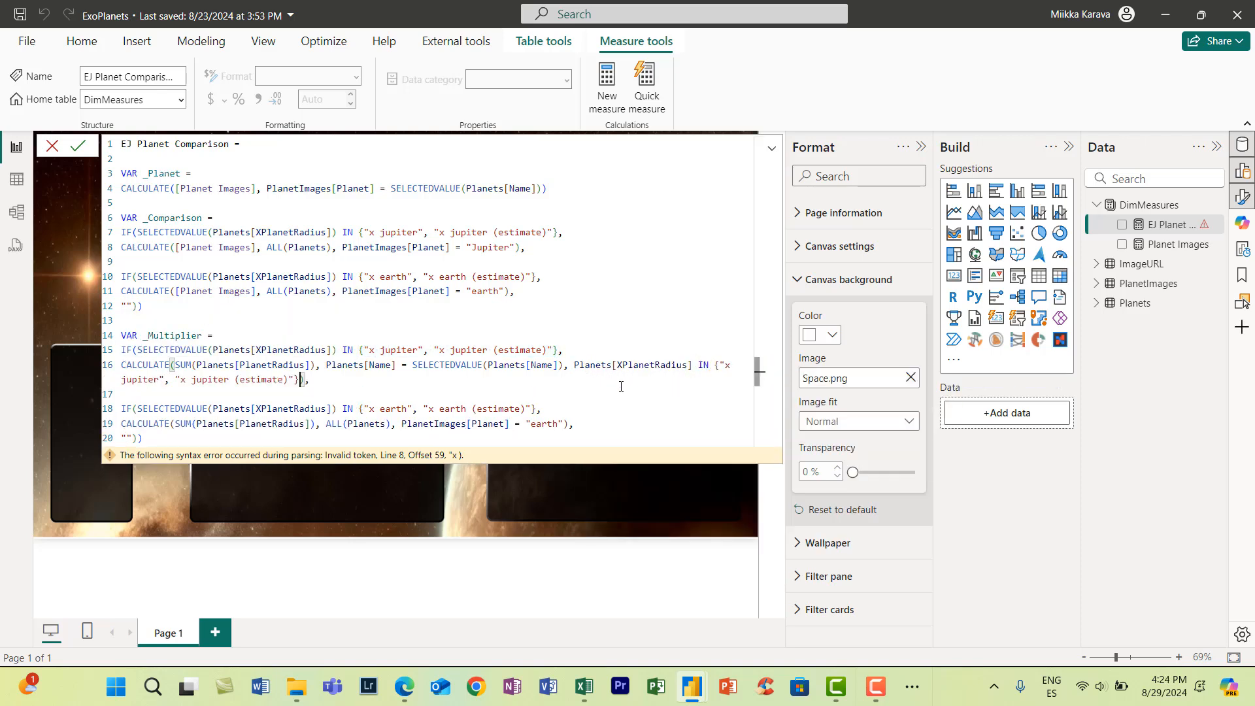
click(309, 380)
- Copy IN {"x earth", "x earth (estimate)"} from the earth condition of _Multiplier
drag(359, 410, 537, 411)
click(404, 410)
drag(343, 410, 538, 412)
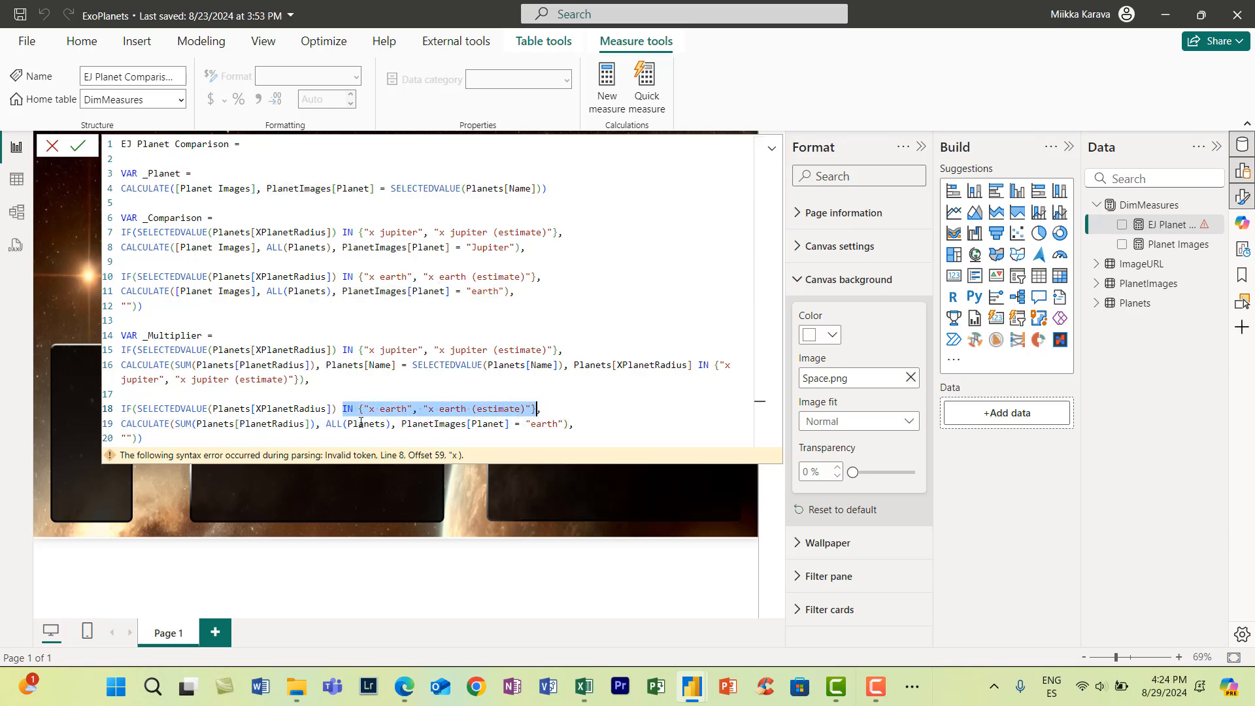
- Replace the ALL(Planets) and PlanetImages[Planet] filters in _Multiplier's earth branch with a filter on Planets[Name]
drag(327, 424, 563, 423)
text(nam)
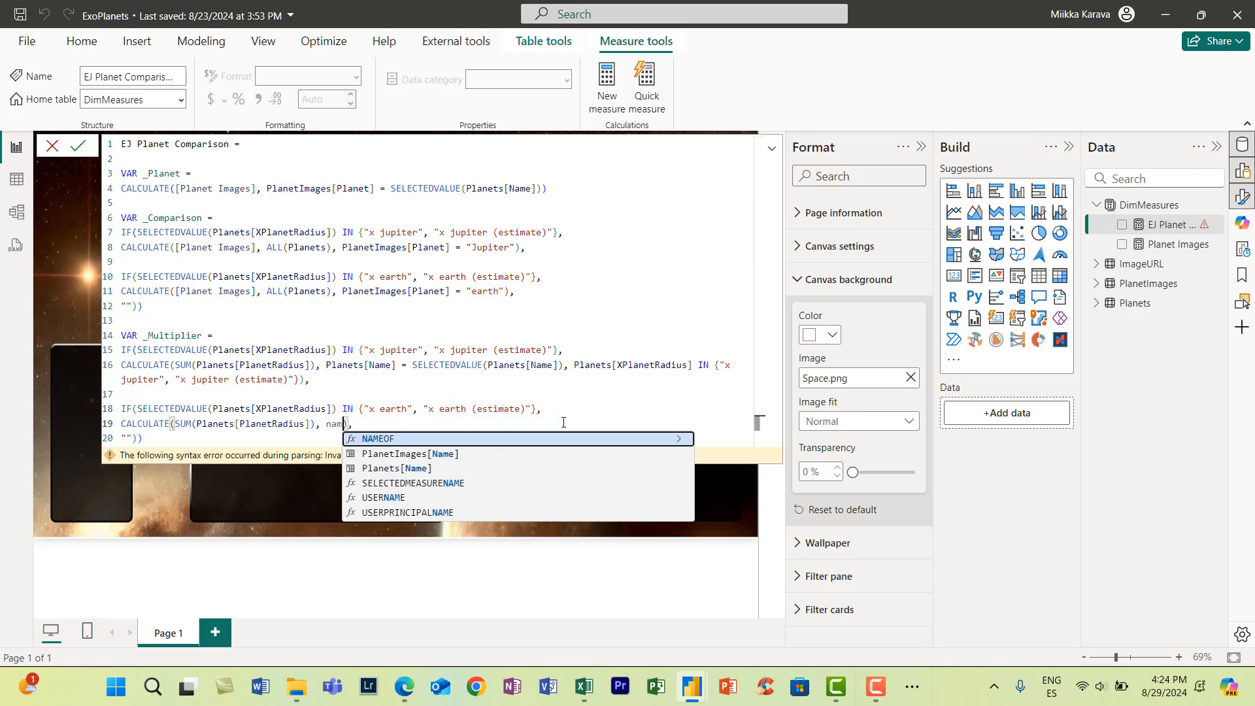
text(e)
key(Down)
key(Down)
key(Tab)
- Complete the earth branch's name filter with = SELECTEDVALUE(Planets[Name])
text(= sele)
key(Down)
key(Down)
key(Down)
key(Down)
key(Tab)
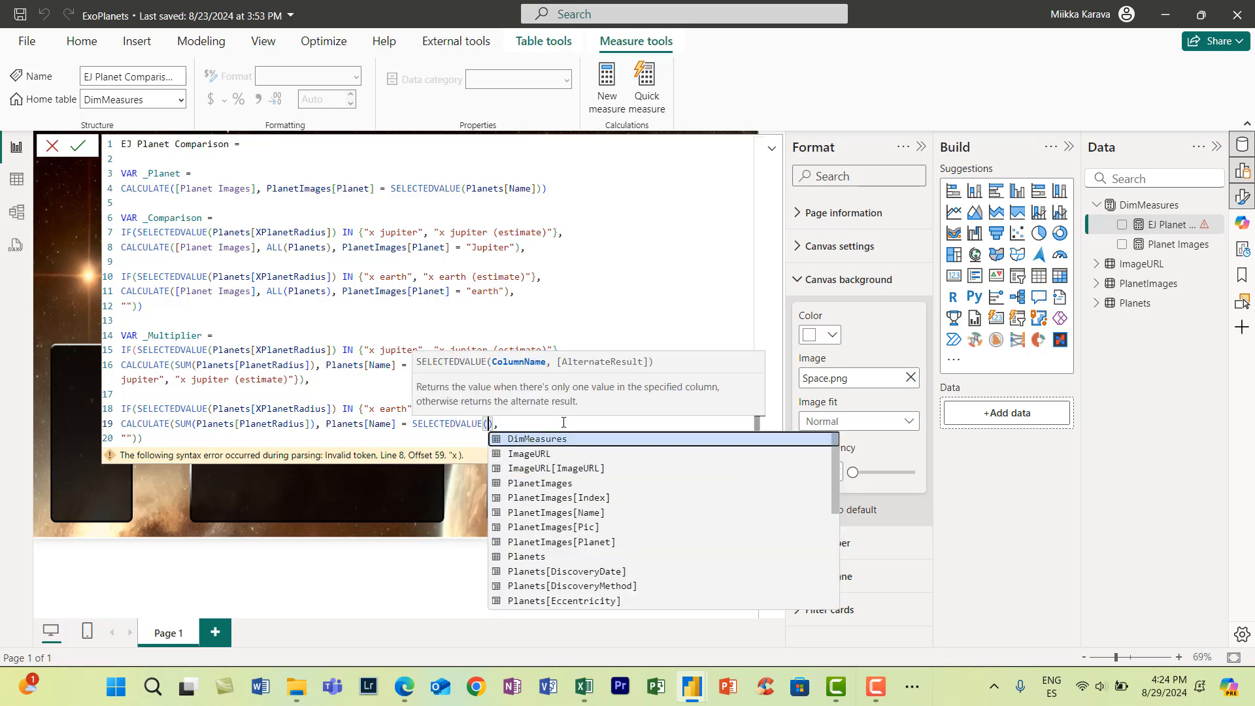
text(name)
key(Down)
key(Tab)
- Add the filter Planets[XPlanetRadius] IN {"x earth", "x earth (estimate)"} to the earth branch and close its CALCULATE
text(, xpla)
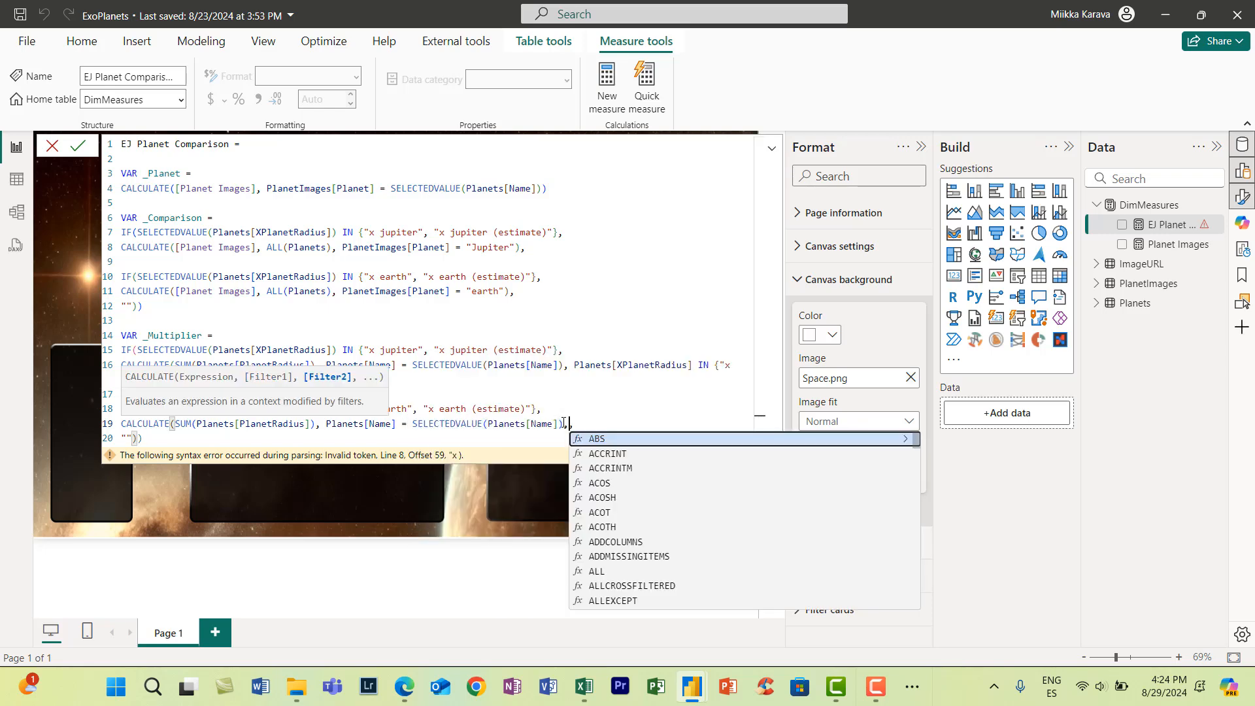
key(Down)
key(Tab)
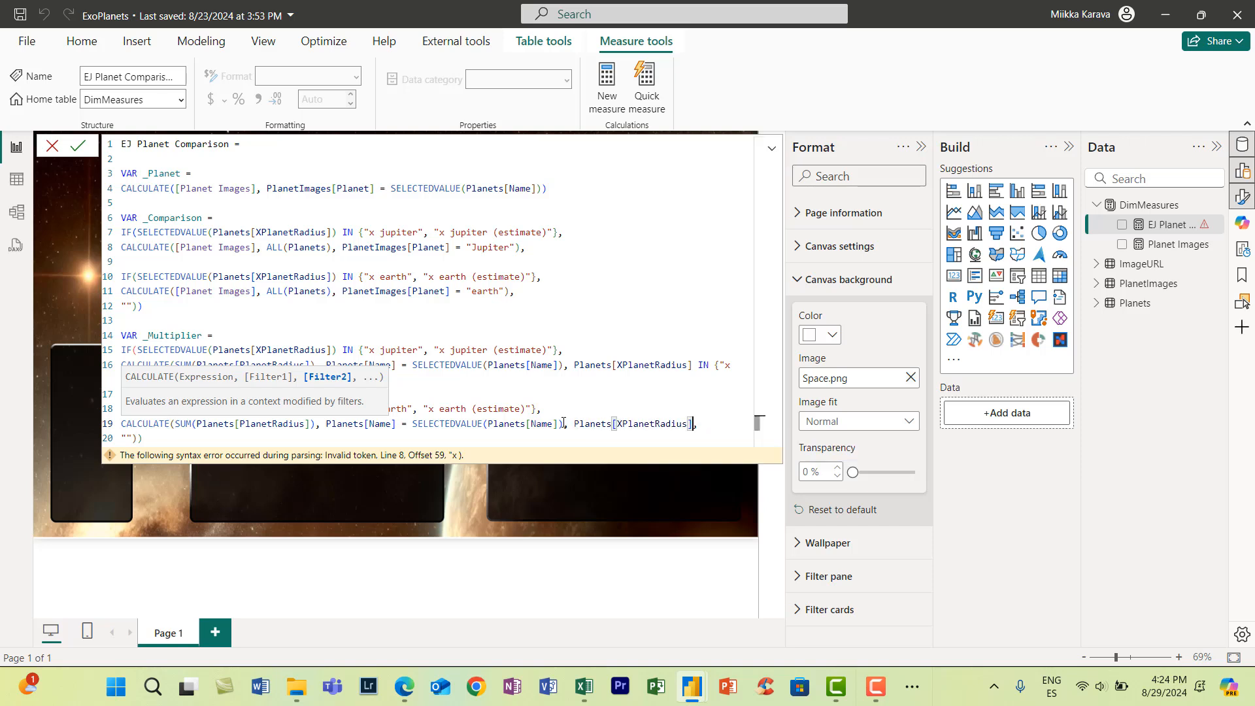
key(ctrl+v)
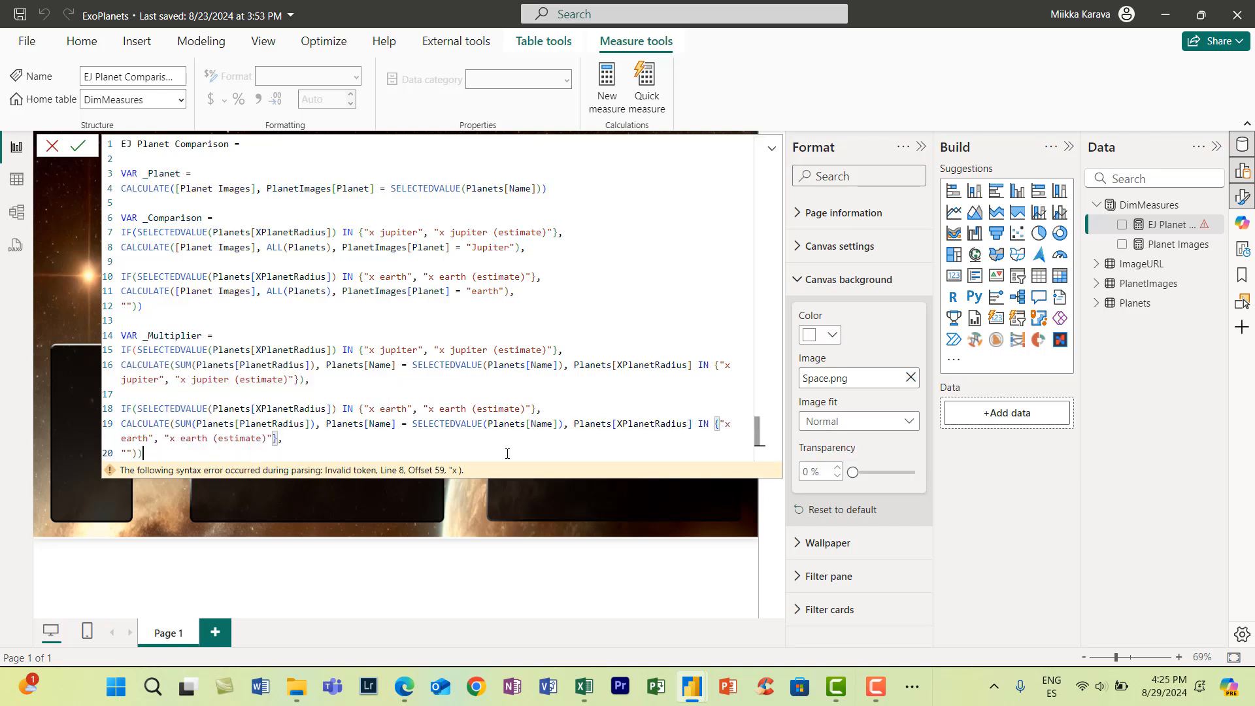
text())
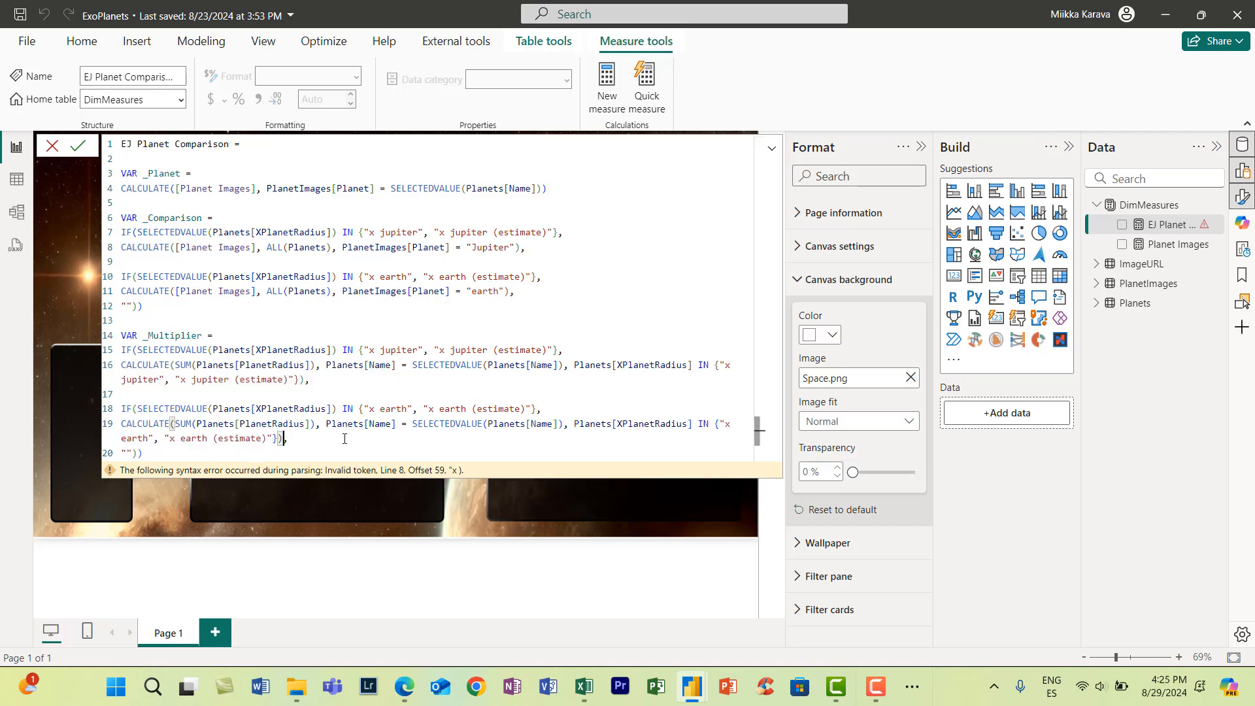
- Remove the empty-string fallback from _Multiplier and close both IF functions after the earth branch
key(Down)
key(BackSpace)
key(BackSpace)
key(BackSpace)
key(BackSpace)
key(BackSpace)
key(BackSpace)
text()))
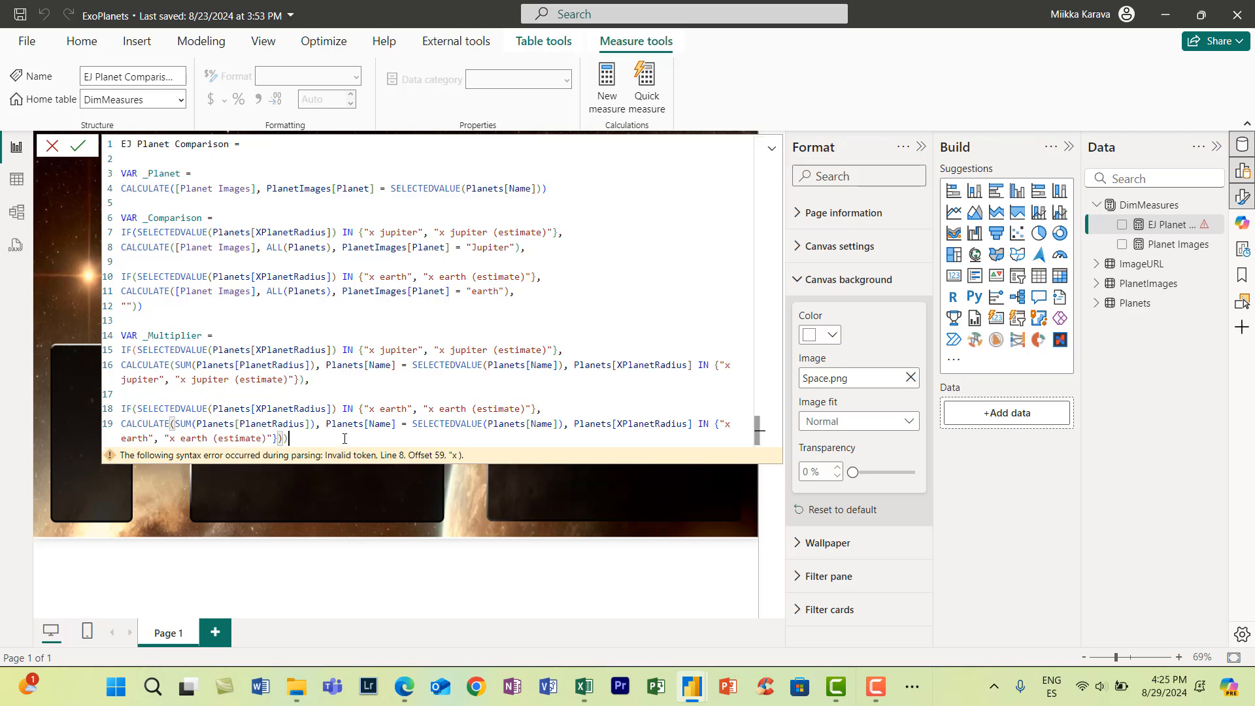
- Declare a new variable with VAR _Size = below _Multiplier, leaving a blank line between them
key(Return)
key(Return)
text(var _Size =)
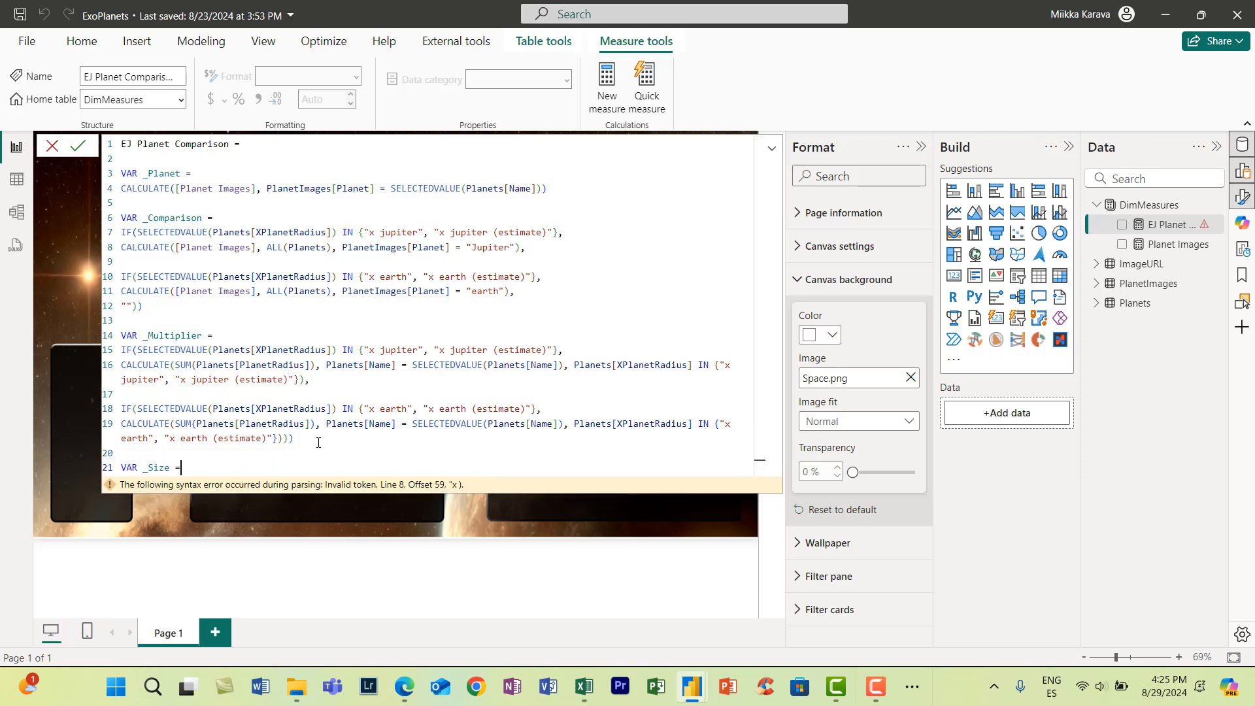
key(Return)
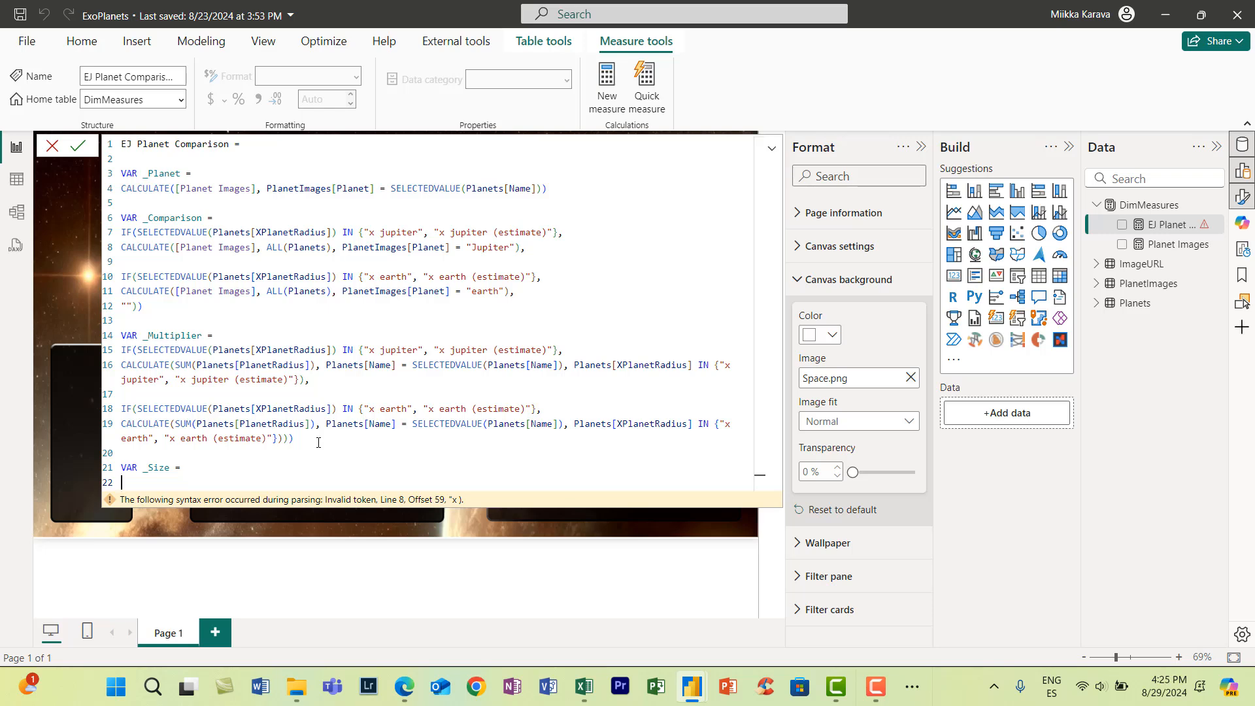
- Write the first _Size condition as IF(_Multiplier > 0.2 && _Multiplier <= 0.5, 120 * 1.4,
text(IF(_Multiplier)
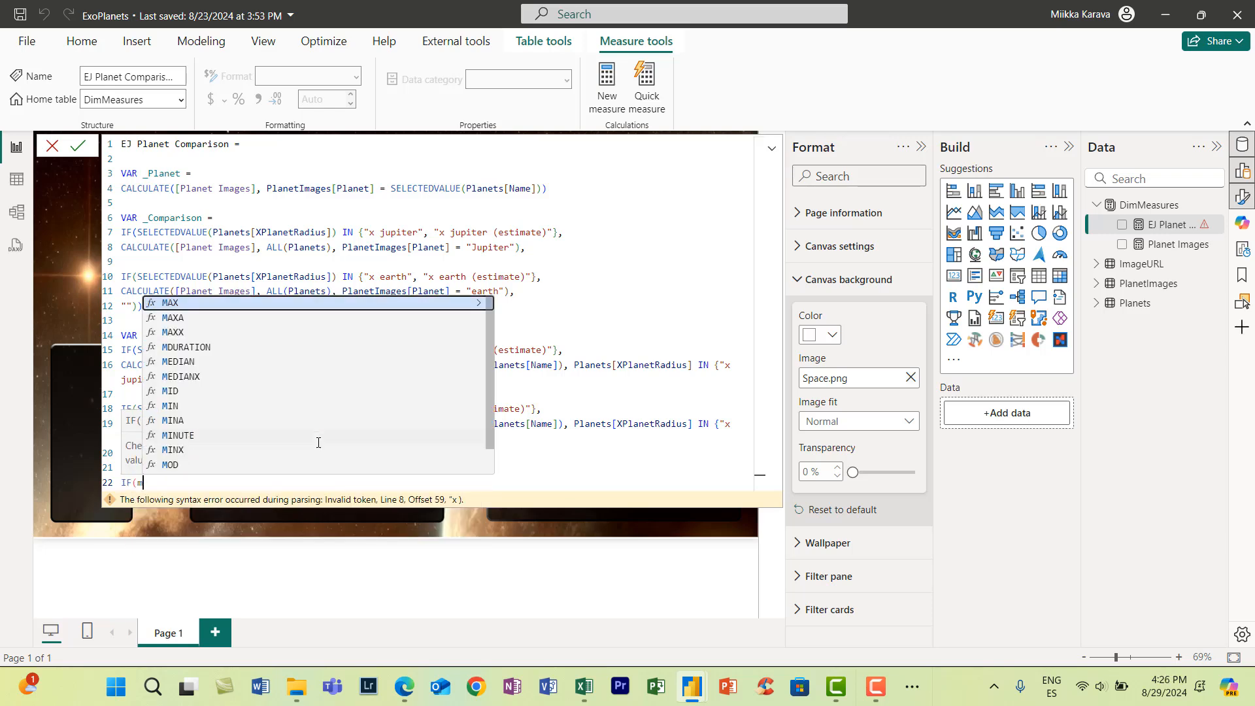
text( >)
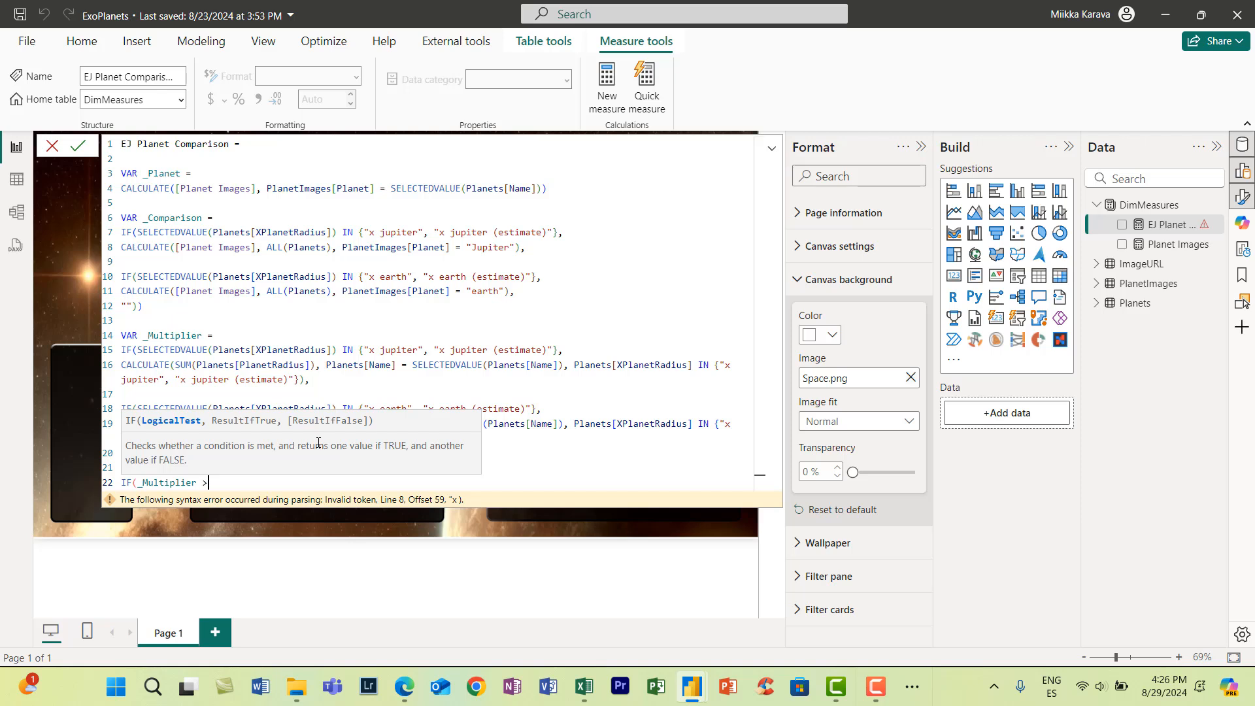
text( 0.2 && _Multiplier <= 0.5, 120 )
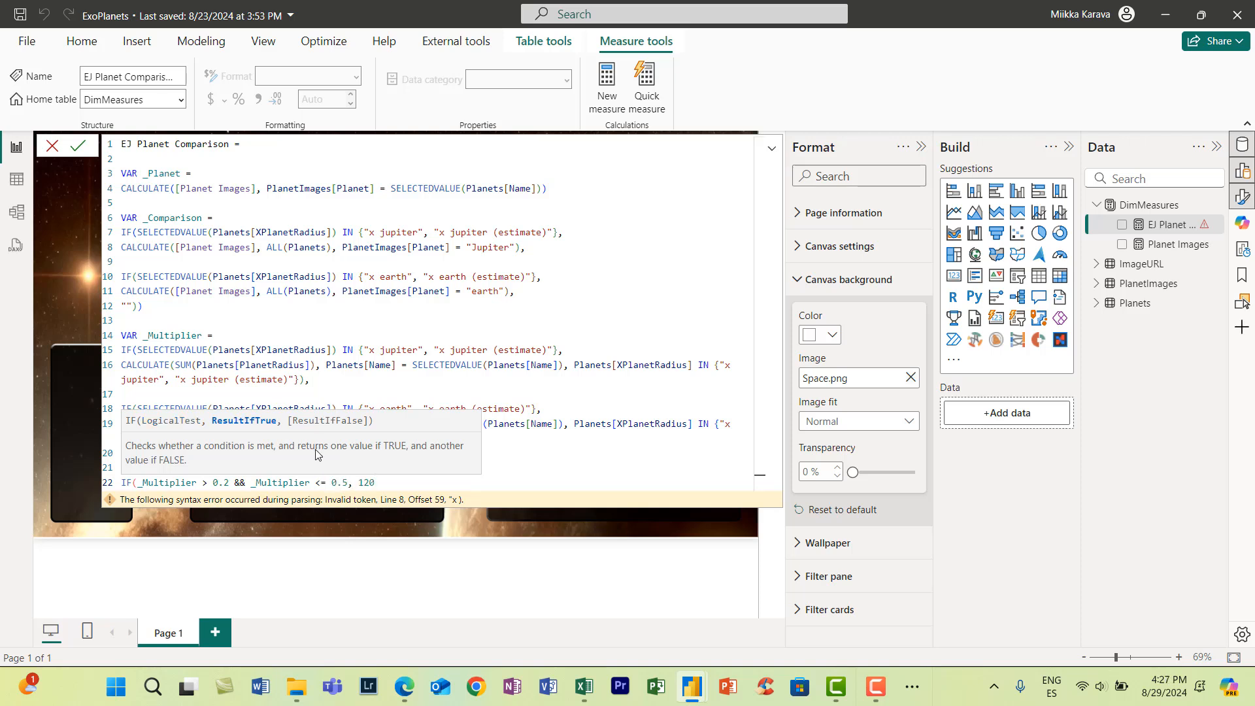
text(* 1.4,)
- Duplicate the first _Size condition and change the copy to _Multiplier > 0.5 && _Multiplier <= 0.8, 120 * 1.2
drag(418, 484, 115, 489)
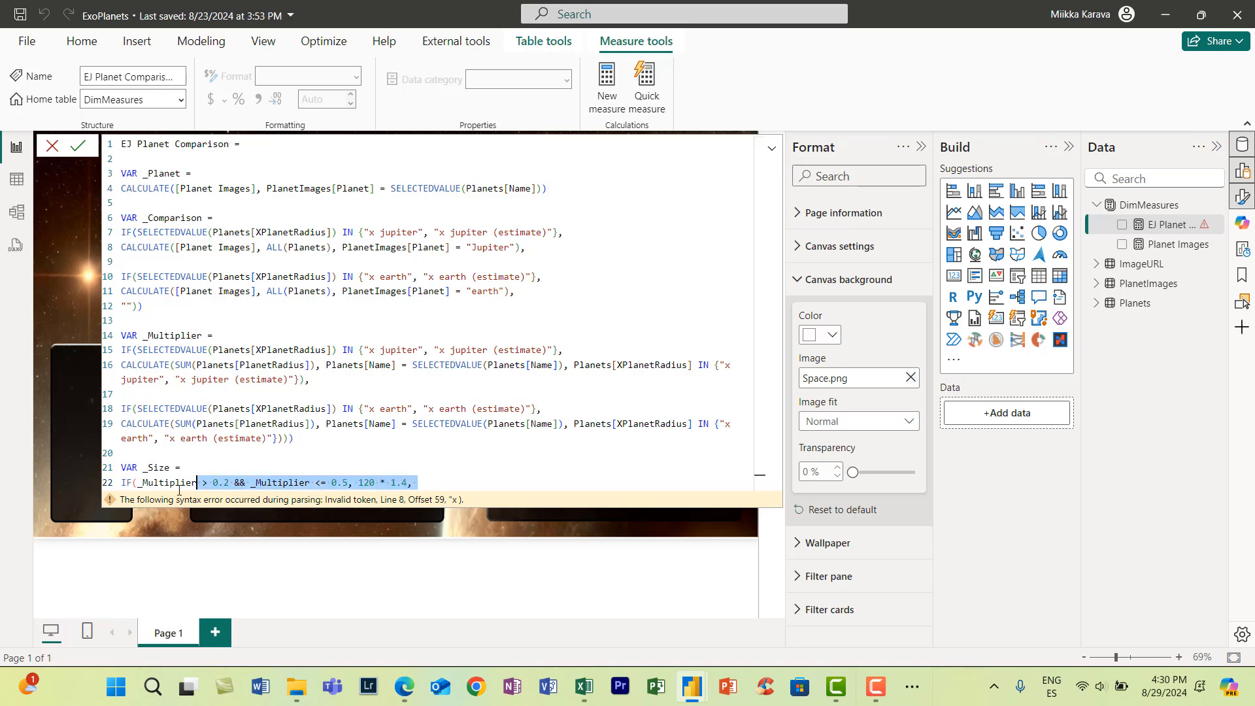
key(ctrl+c)
key(End)
key(ctrl+v)
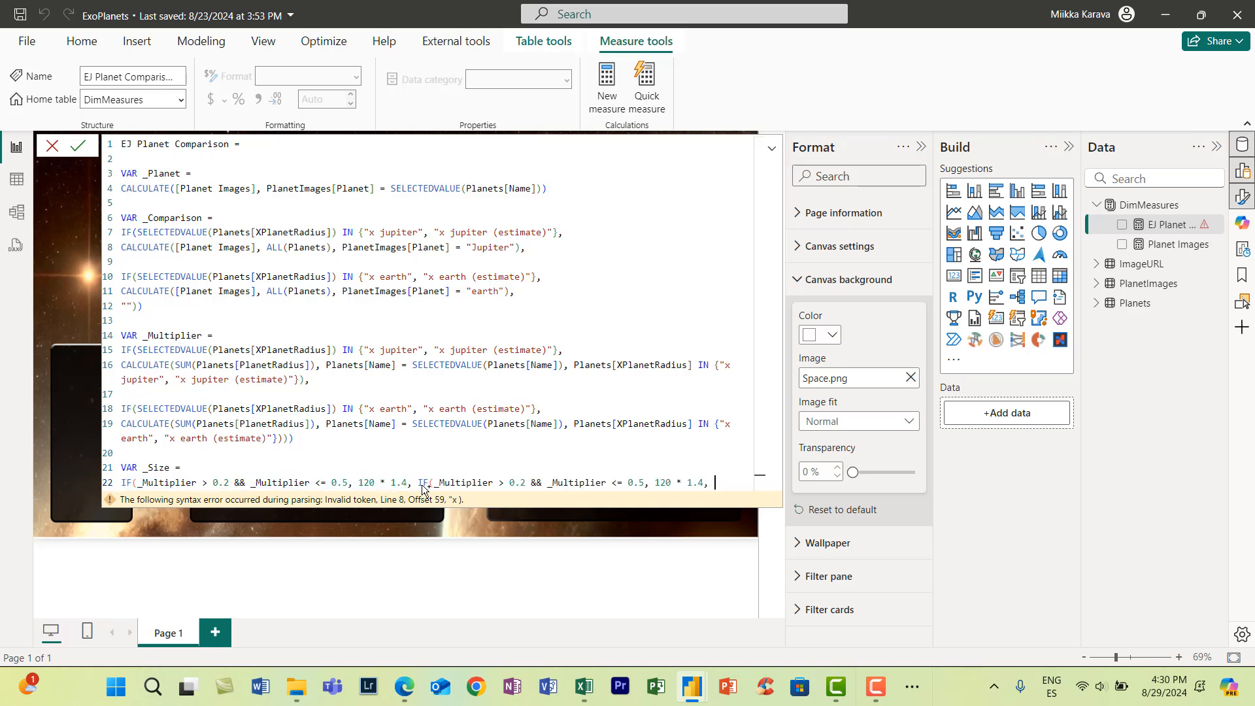
click(528, 483)
key(BackSpace)
text(5)
key(BackSpace)
text(8)
key(BackSpace)
text(2)
- Append a copy of the second IF condition to the end of the _Size expression
drag(713, 484, 419, 482)
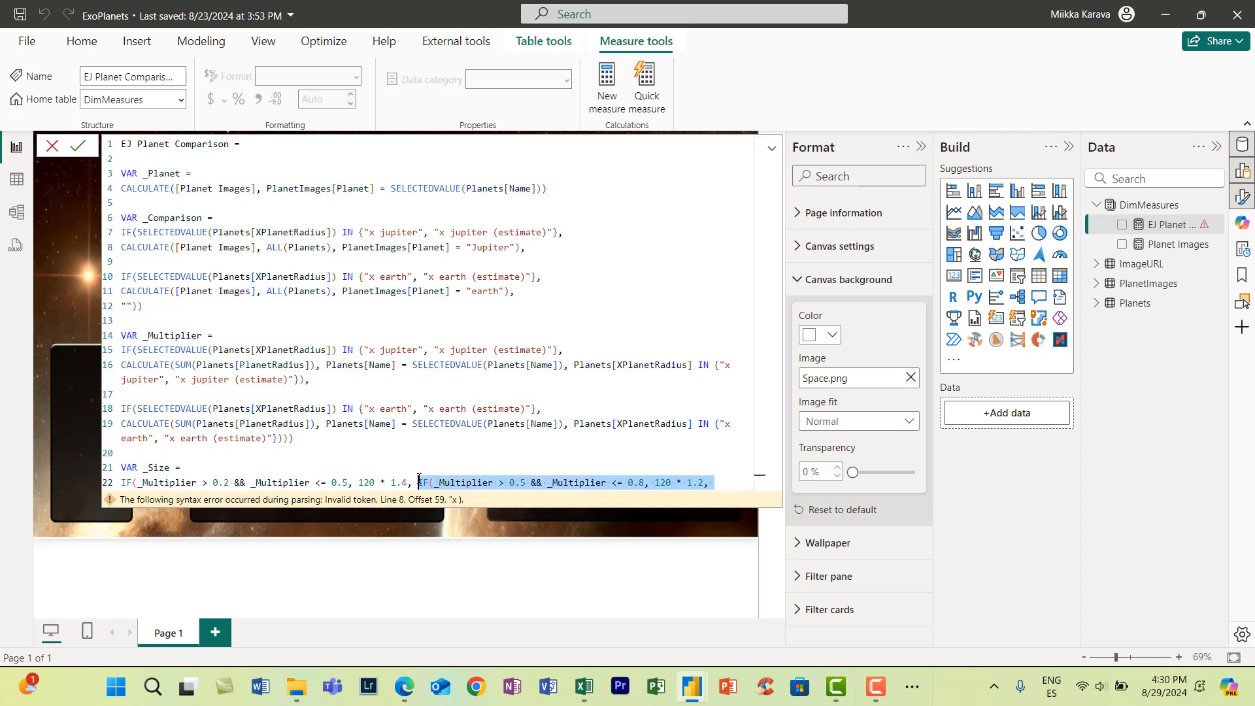
click(718, 482)
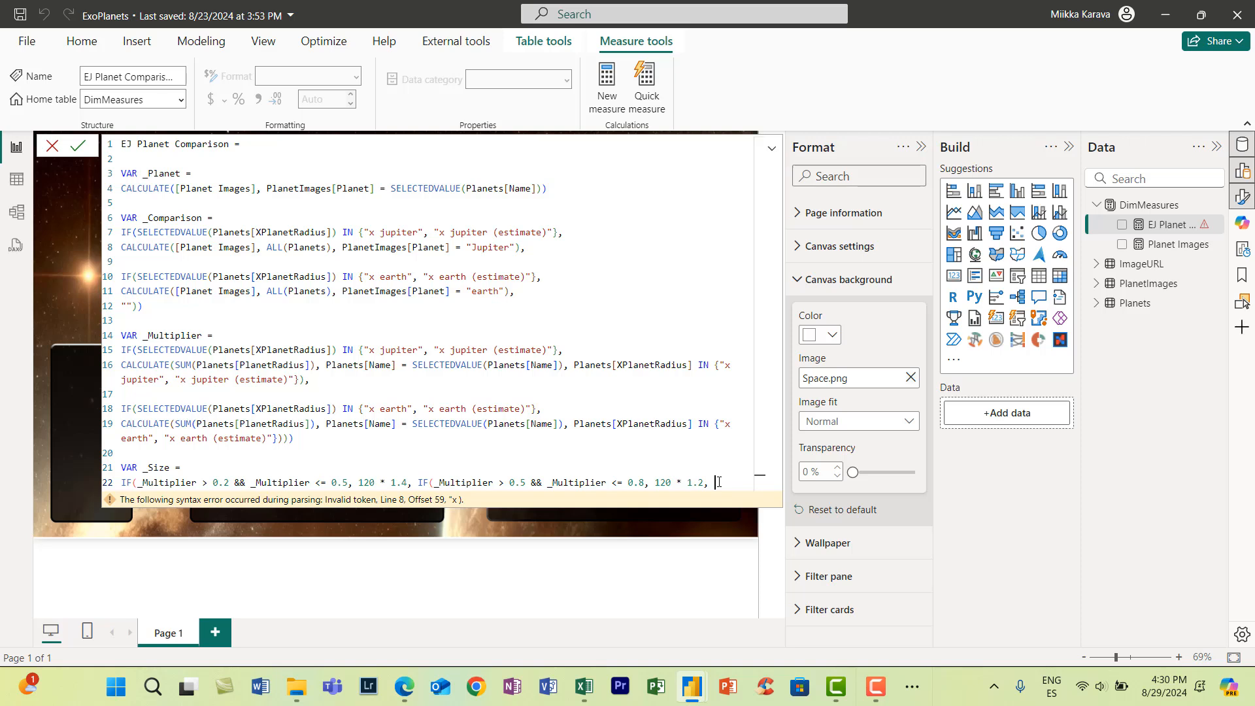
drag(719, 482, 419, 482)
key(ctrl+c)
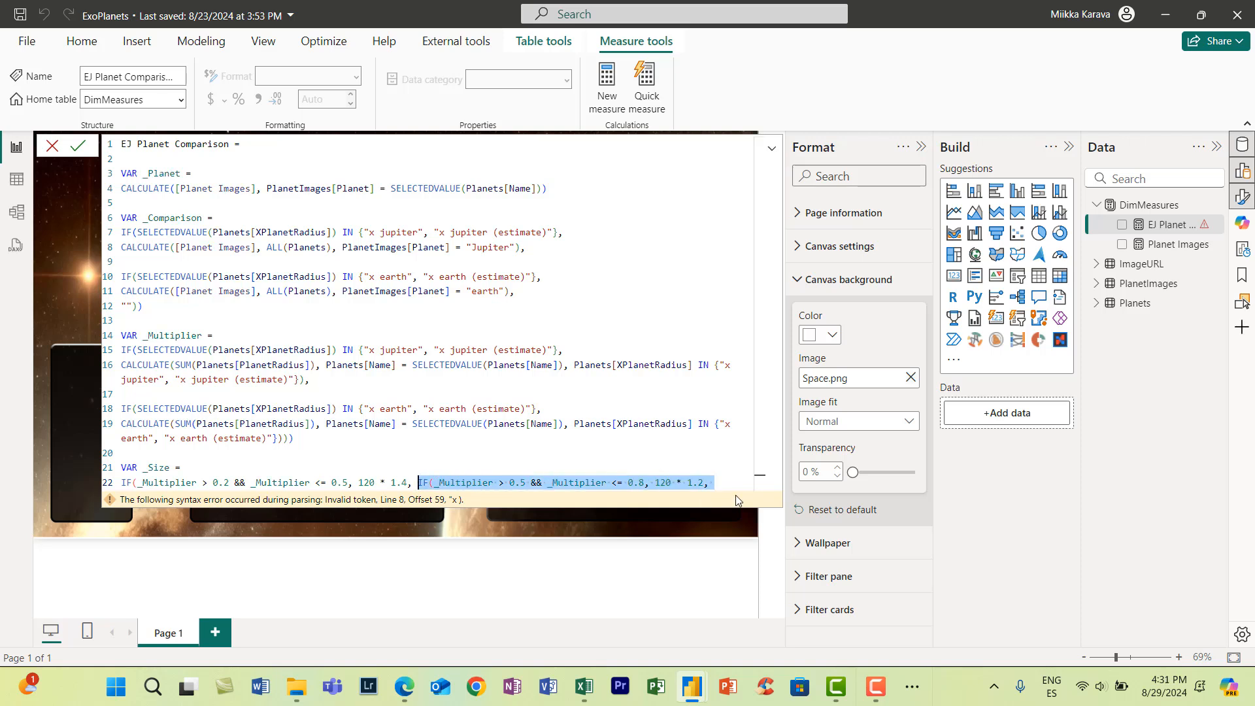
click(720, 482)
key(ctrl+v)
- Change the third _Size condition to _Multiplier > 0.8 && _Multiplier <= 1.2 with the result 120 * 1
click(220, 496)
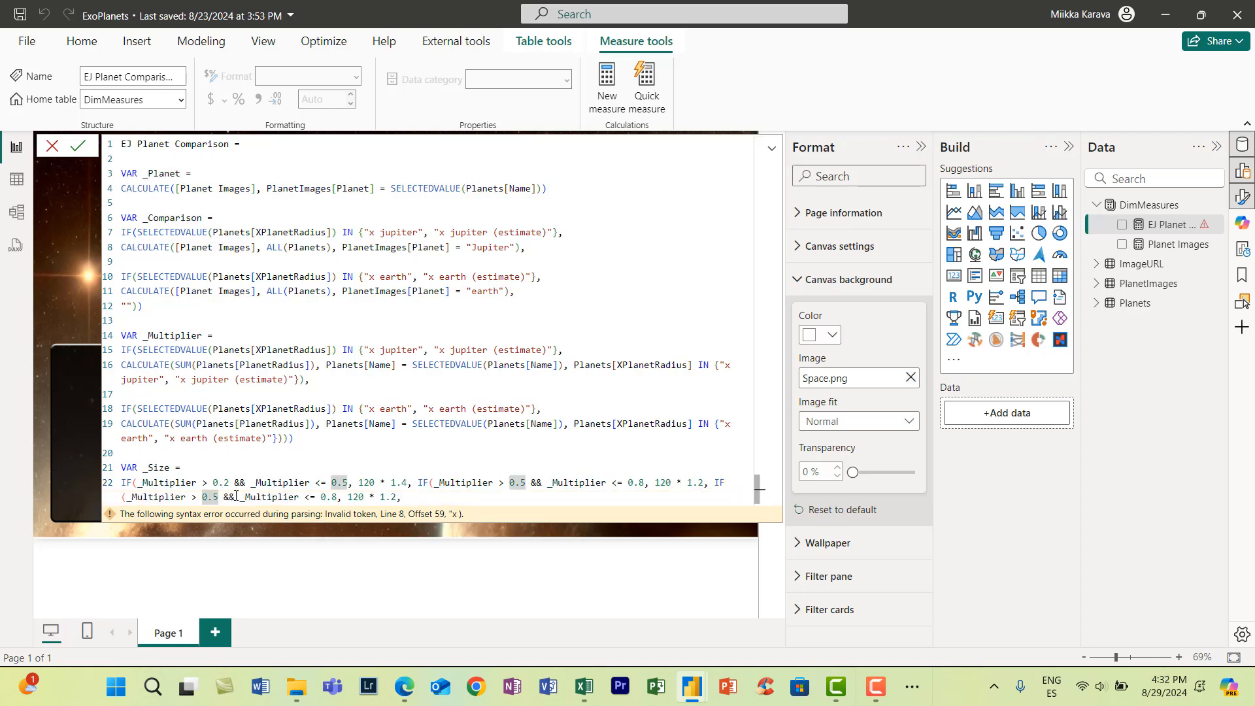
key(BackSpace)
text(8)
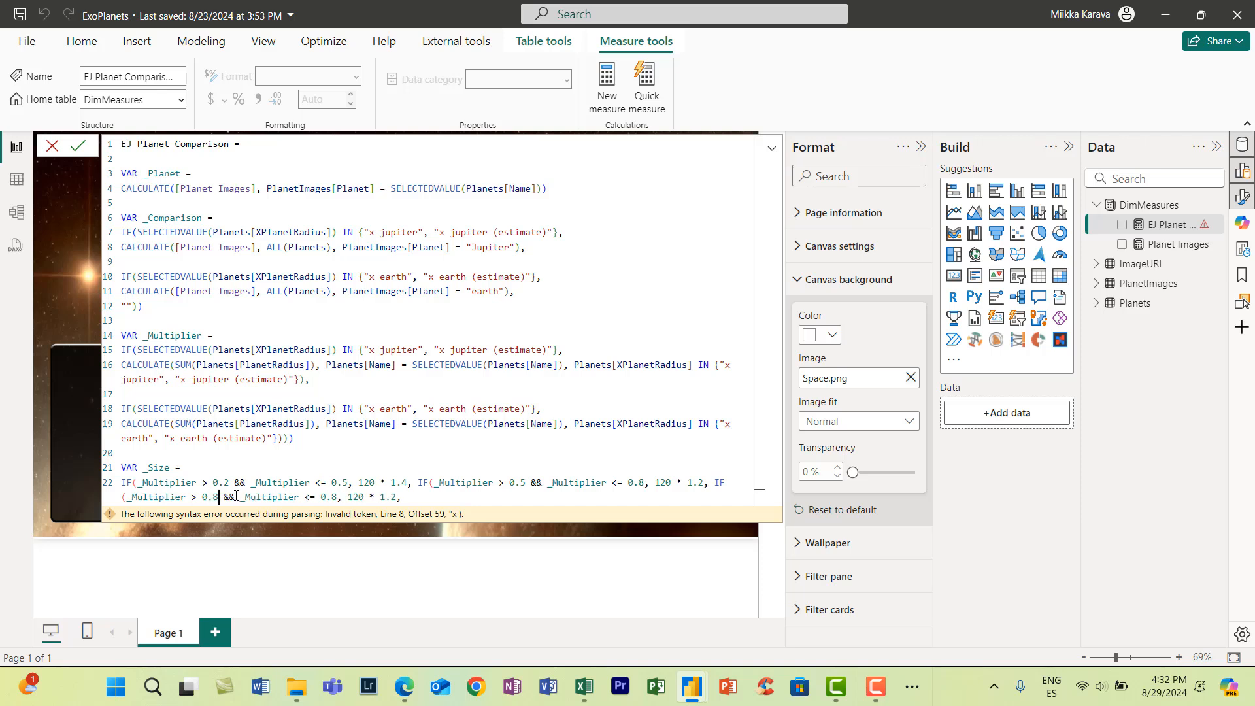
click(331, 497)
key(BackSpace)
key(BackSpace)
text(.2)
click(397, 496)
key(BackSpace)
key(BackSpace)
key(BackSpace)
- Duplicate the third _Size condition and change the copy to _Multiplier > 1.2 && _Multiplier <= 1.5, 120 * 0.8
drag(387, 499, 715, 483)
key(ctrl+c)
click(419, 499)
key(ctrl+v)
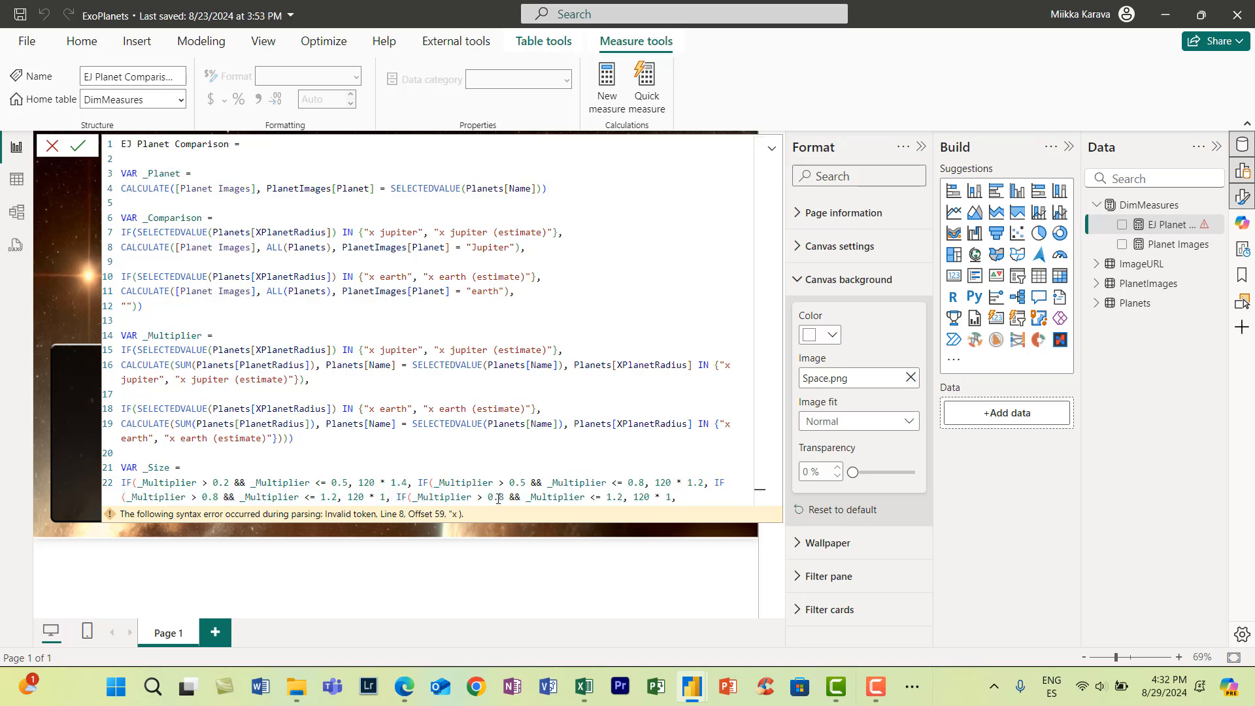
drag(488, 498, 506, 499)
text(1.2)
click(626, 497)
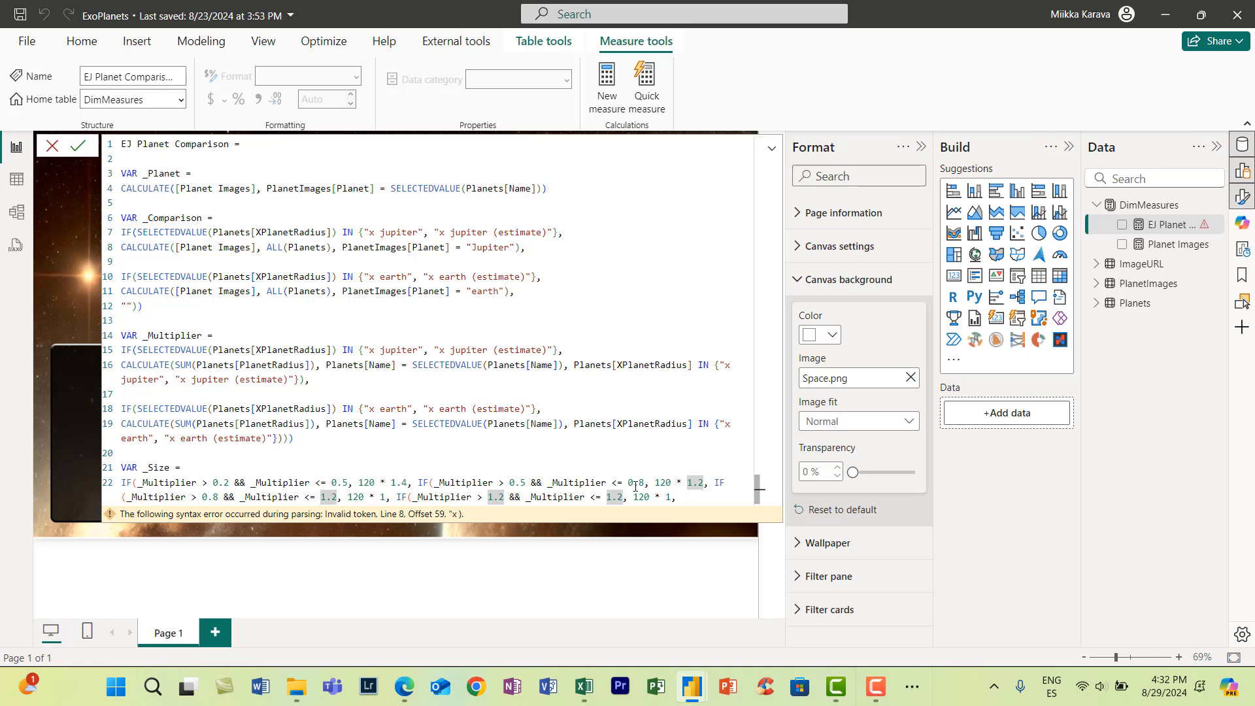
key(BackSpace)
text(5)
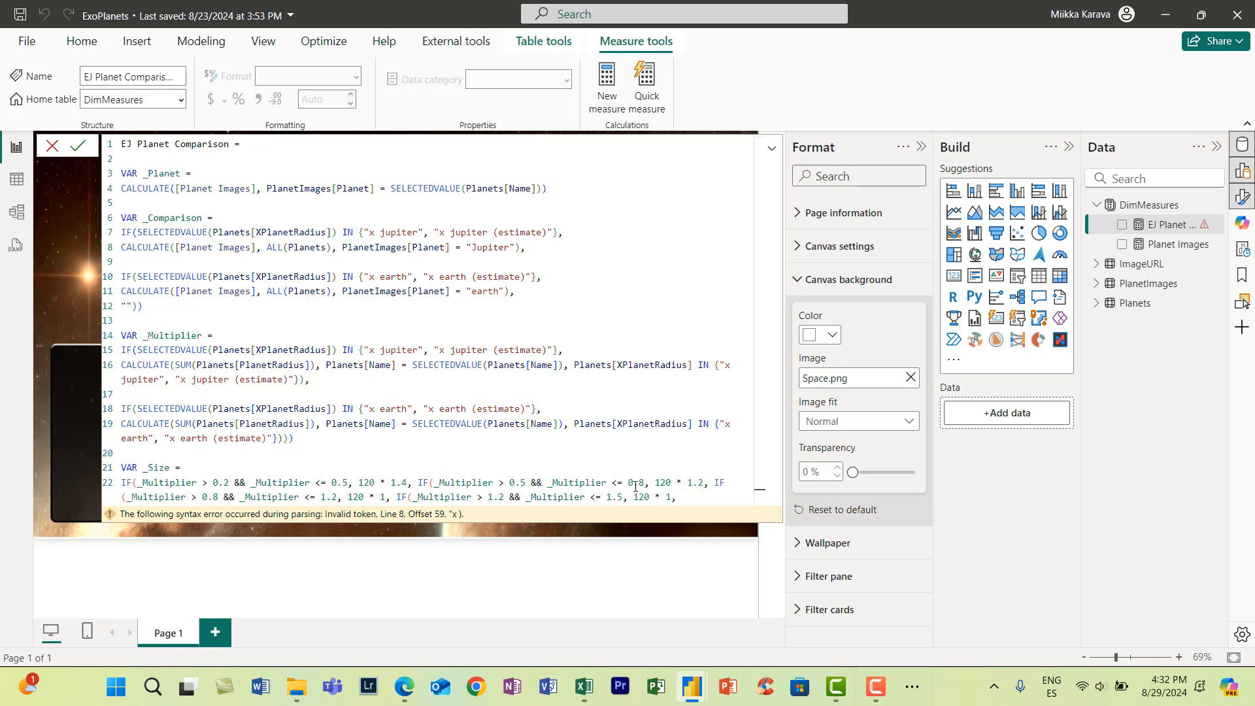
click(672, 497)
key(BackSpace)
text(0.8)
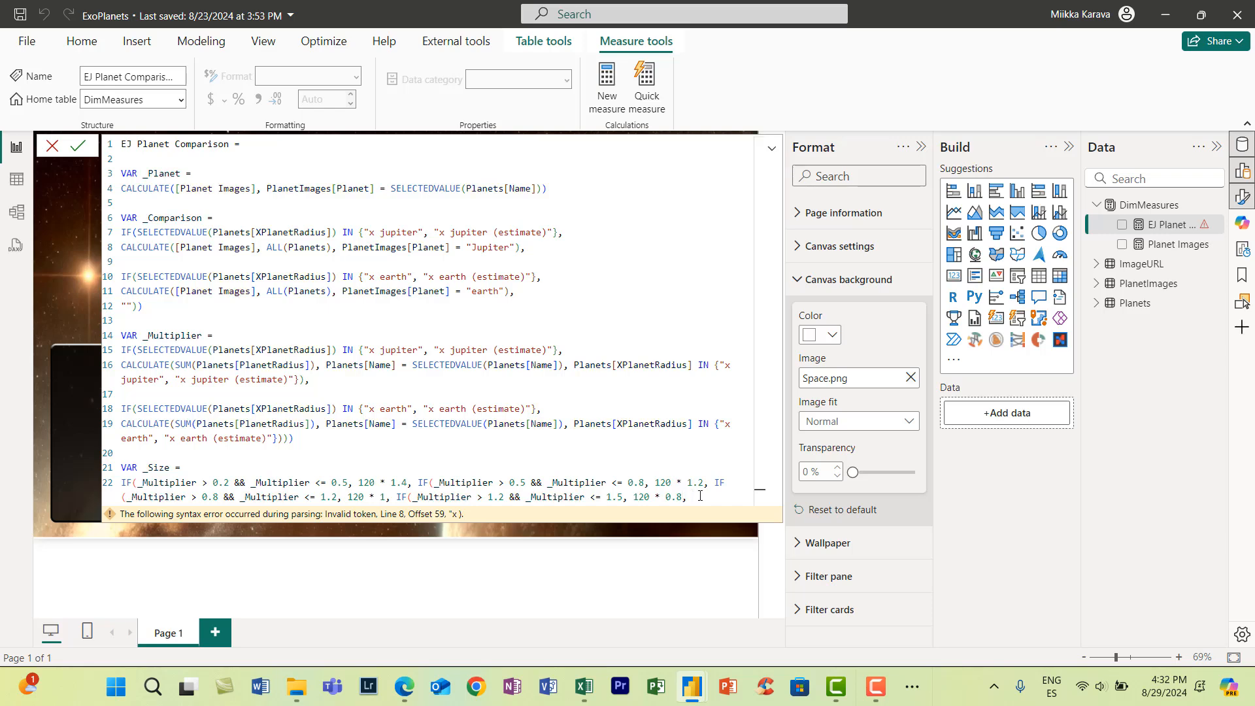
- Complete the fifth _Size condition, starting at _Multiplier > 1.5, with _Multiplier <= 1.8 and the result 120 * 0.7
drag(692, 498, 418, 483)
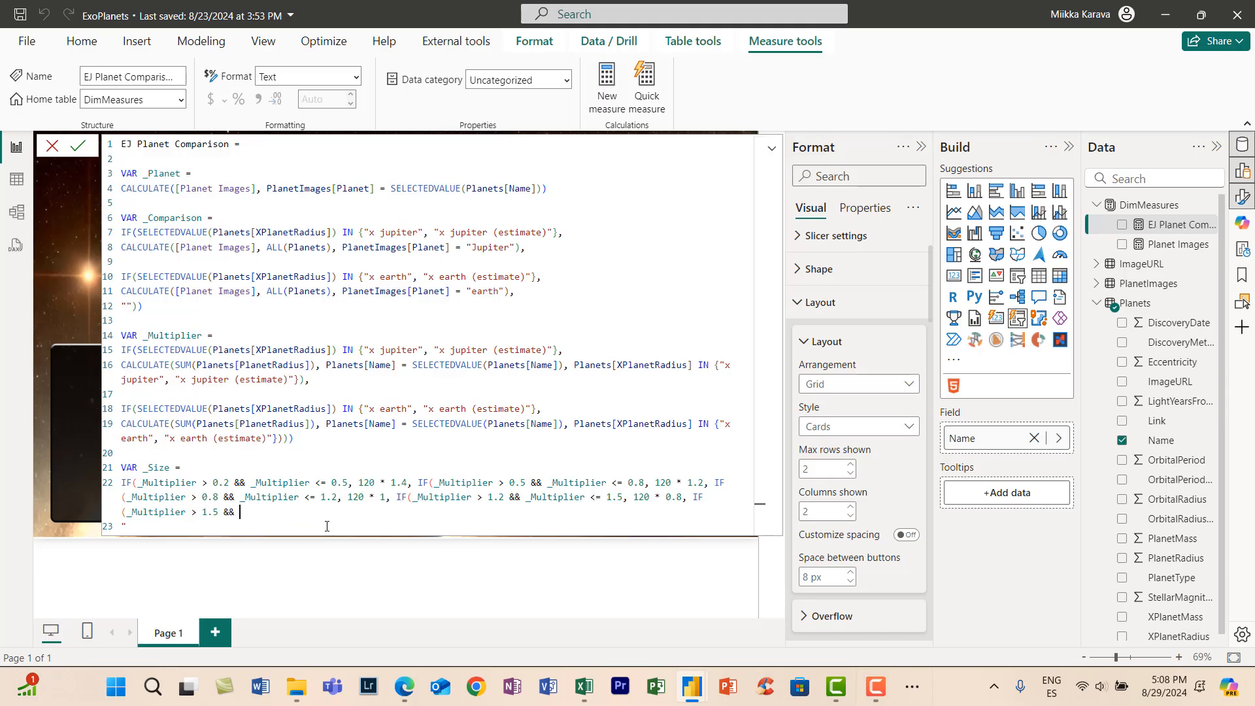
text(_Multiplier <= 1.8, multi)
key(Tab)
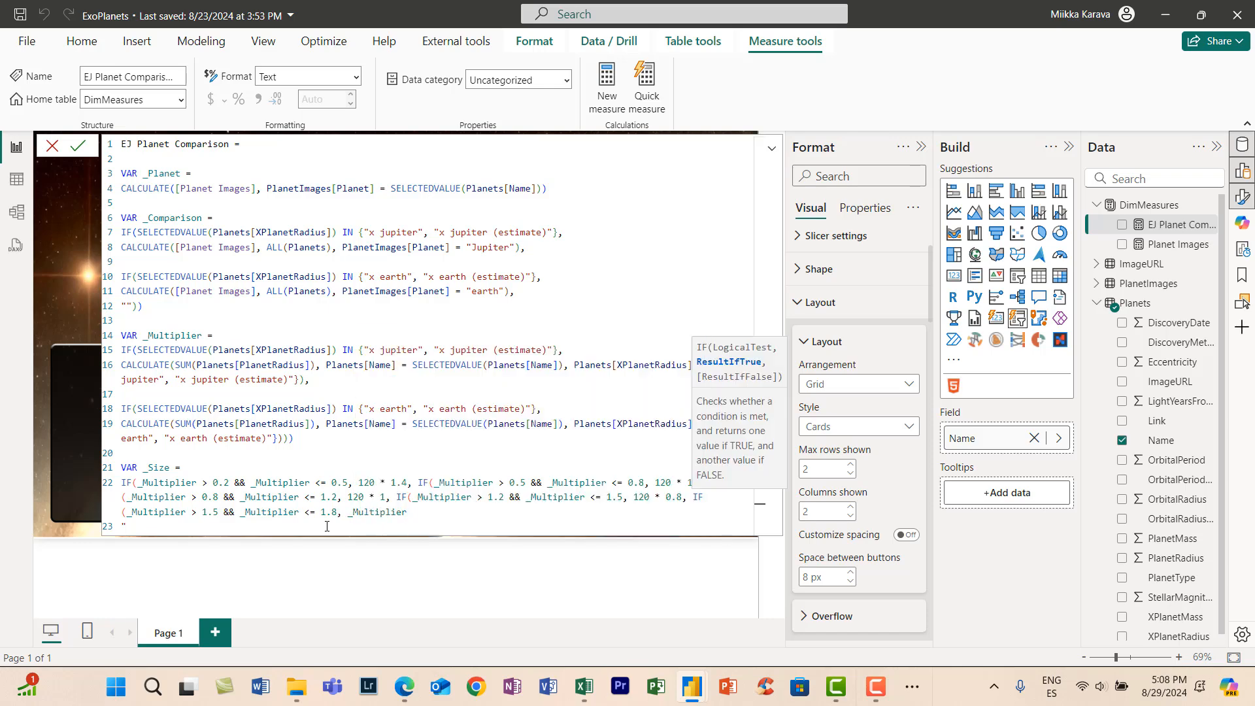
text(* 0.7,)
- Duplicate the fifth _Size condition and set the copy's range to _Multiplier > 1.8 && _Multiplier <= 2.1
drag(401, 512, 687, 498)
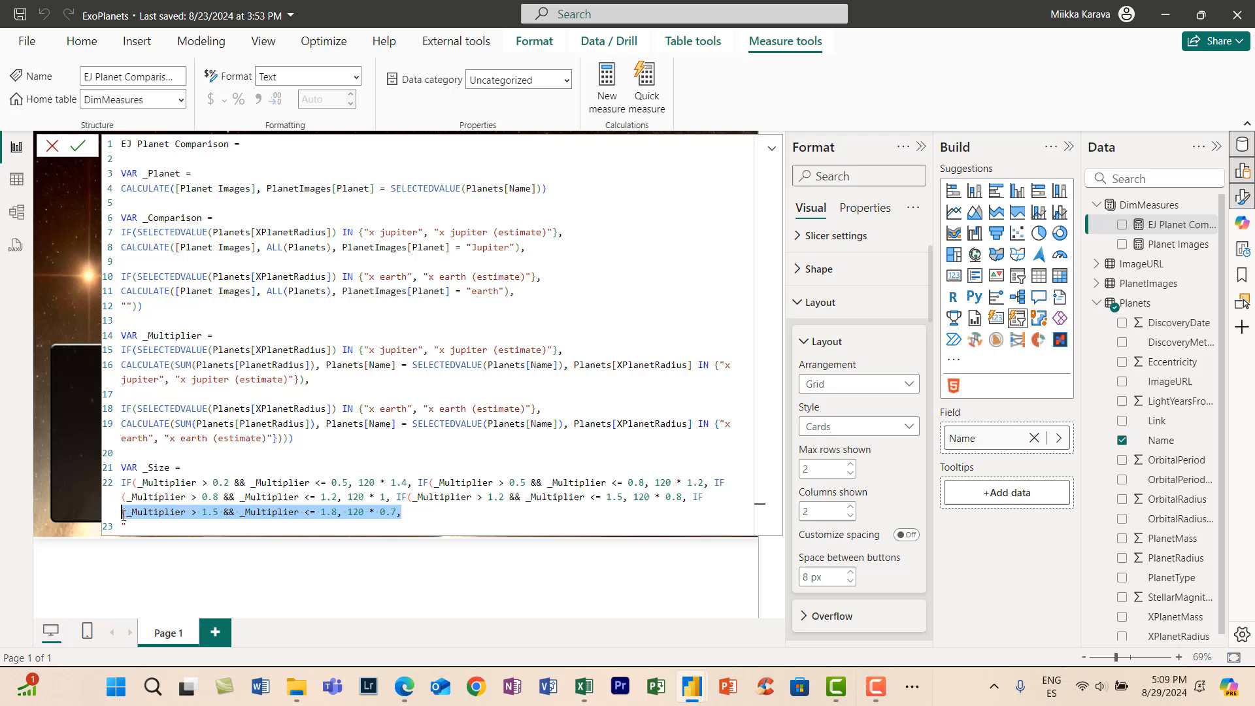
key(ctrl+c)
click(411, 513)
key(ctrl+v)
click(515, 513)
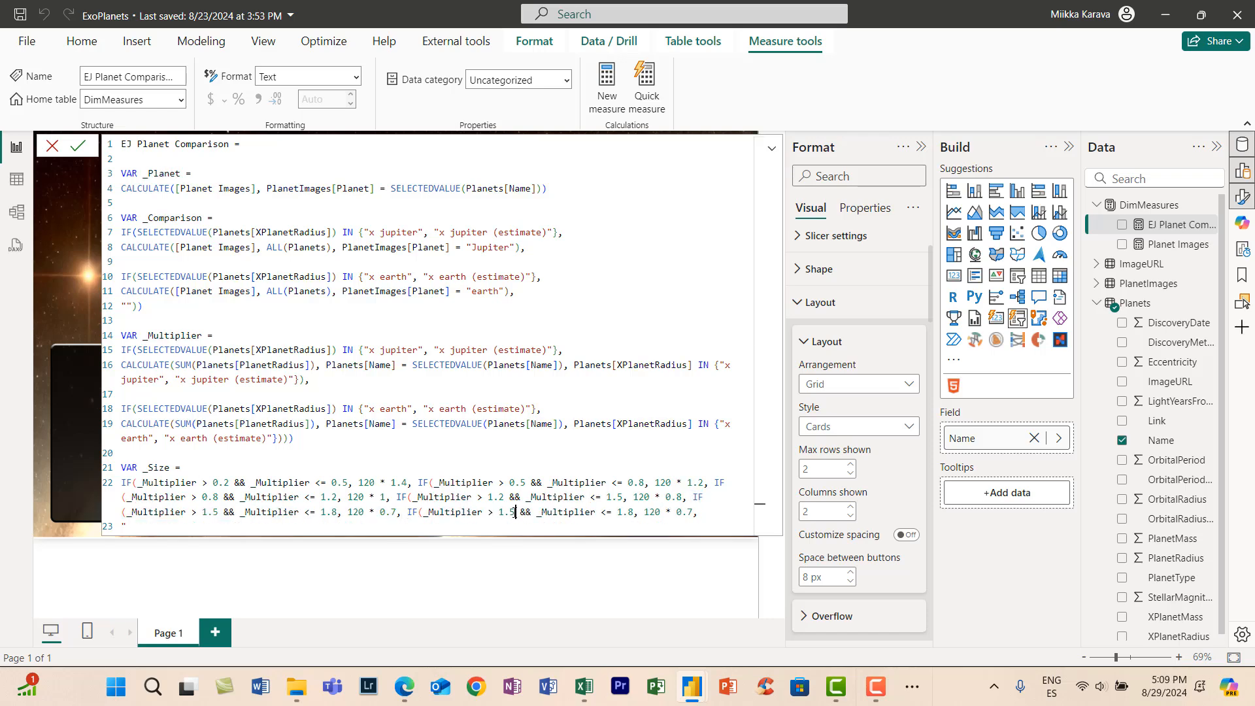
key(BackSpace)
text(8)
click(633, 512)
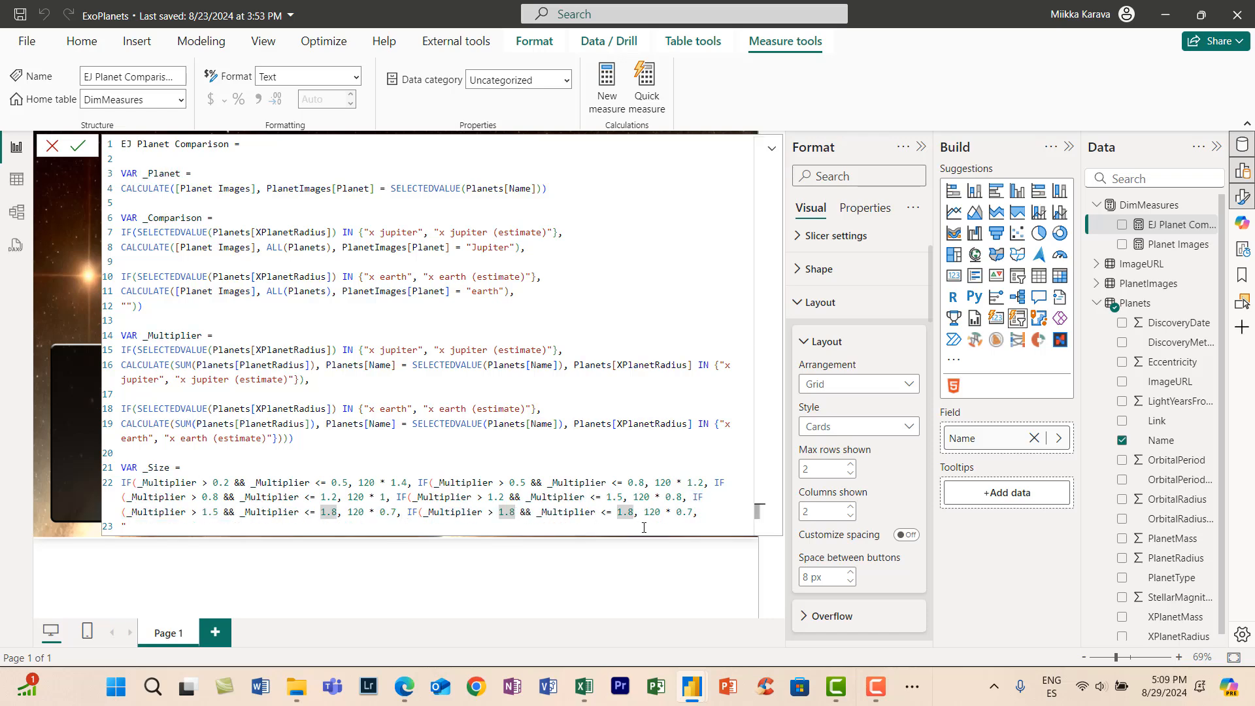
key(BackSpace)
key(BackSpace)
key(BackSpace)
text(2.1)
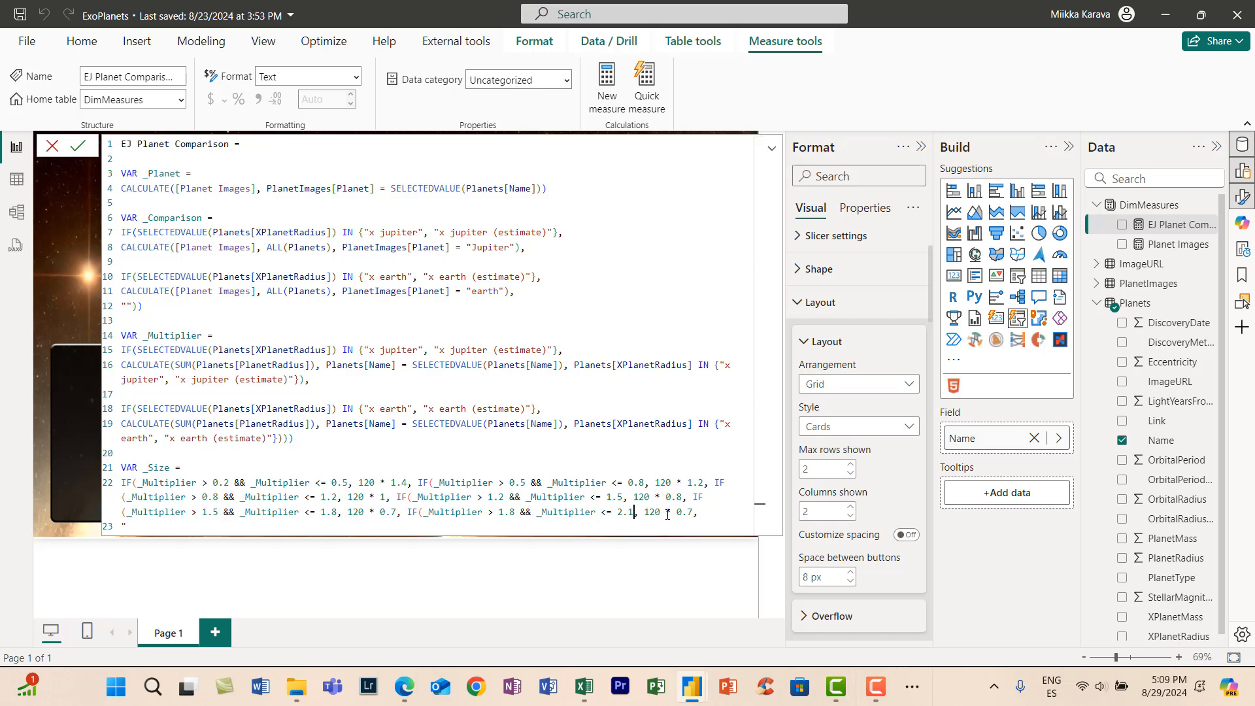
- Set the sixth _Size condition's result to 120 * 0.6, followed by a comma
click(665, 514)
click(697, 513)
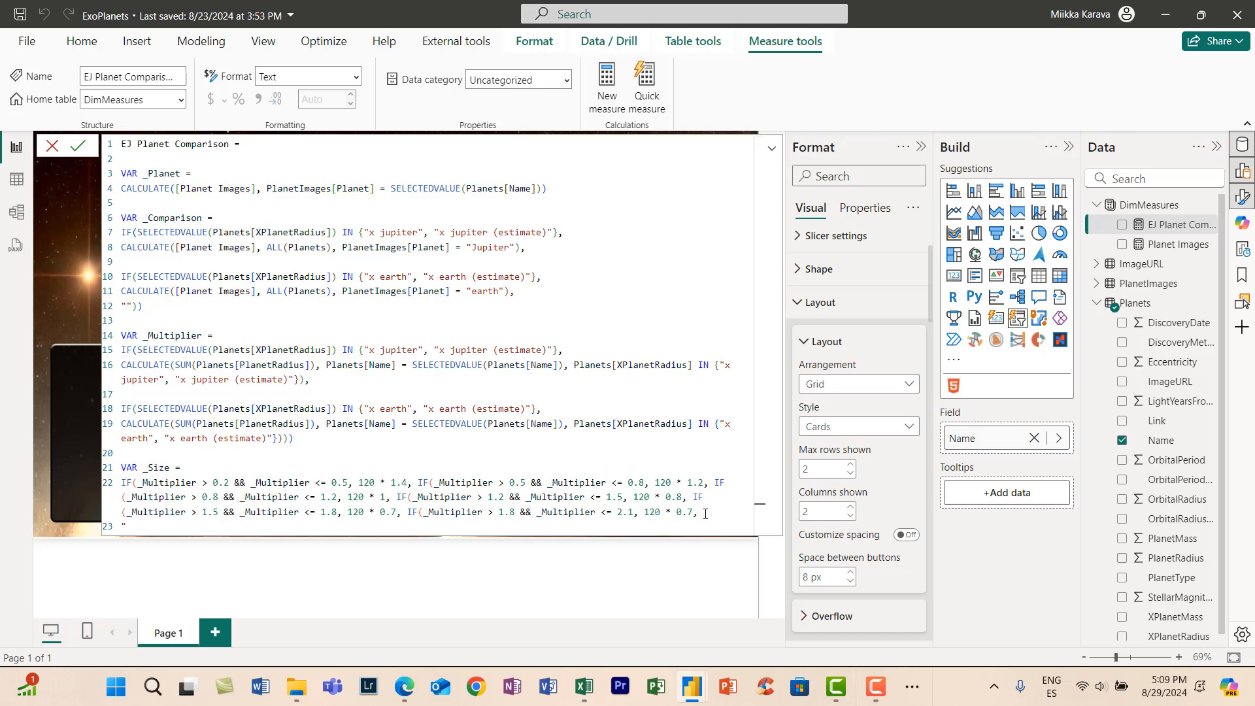
key(BackSpace)
key(BackSpace)
key(BackSpace)
text(6)
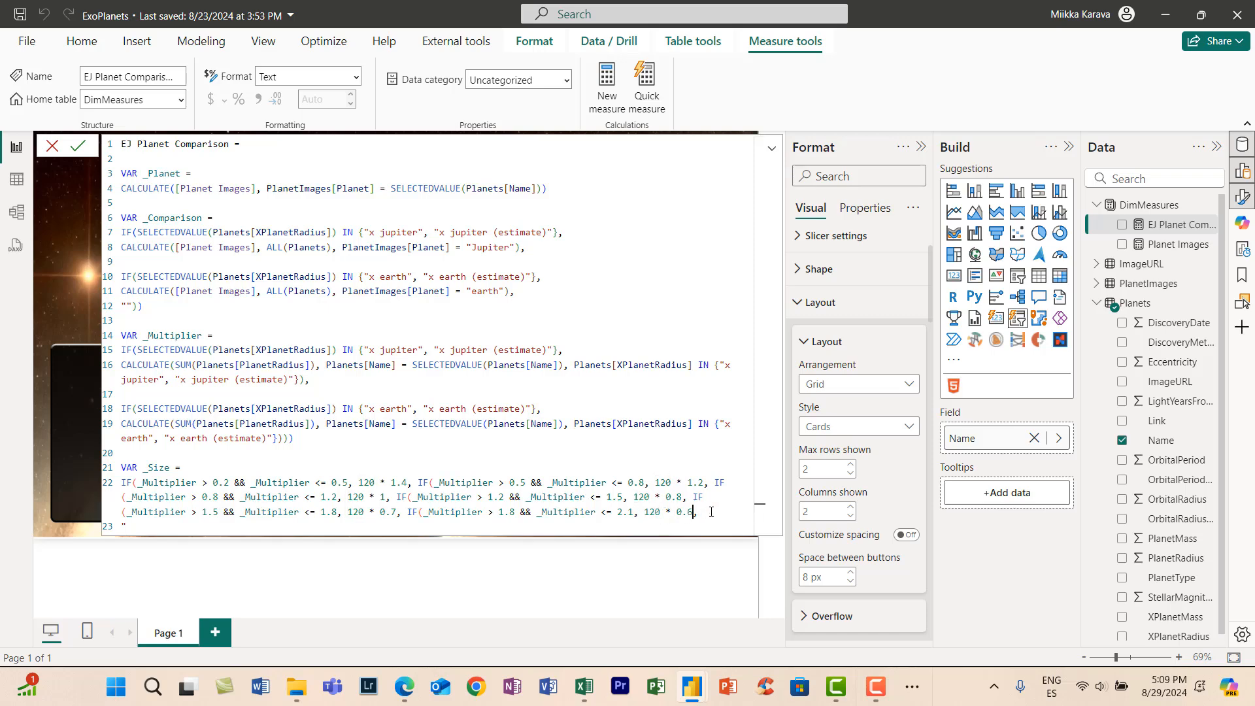
text(,)
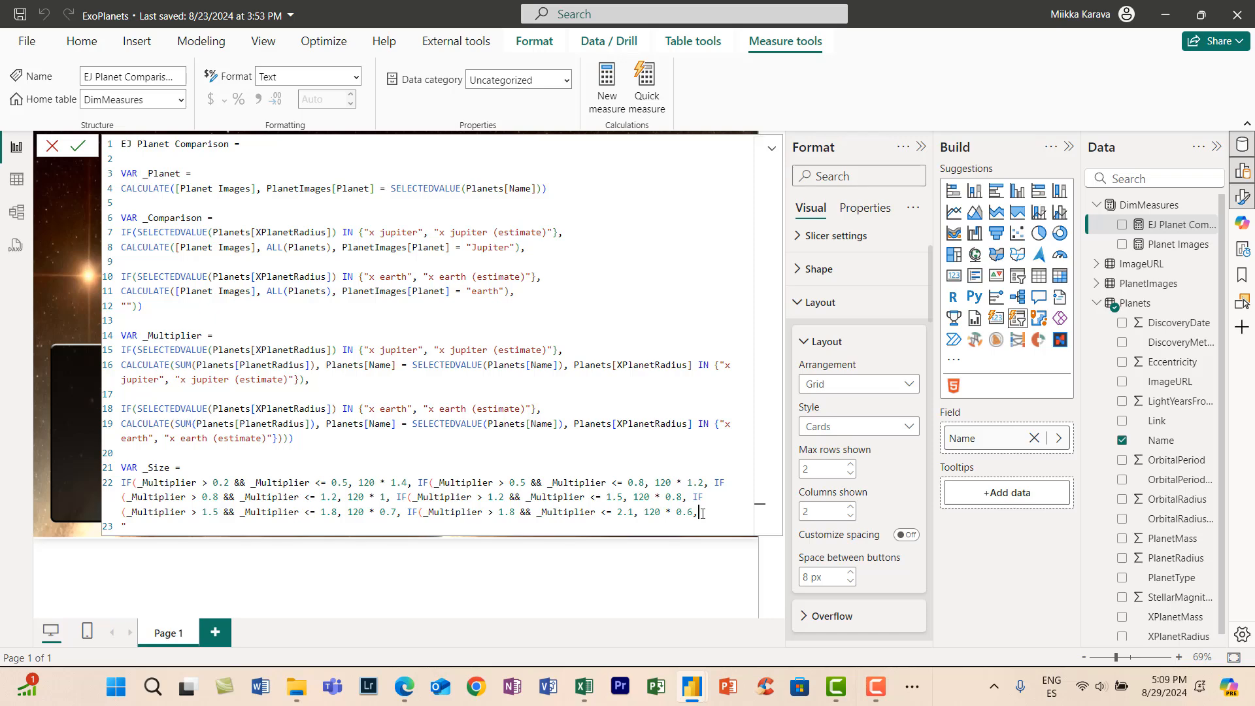
- Duplicate the sixth _Size condition after itself and set the copy's lower bound to _Multiplier > 2.1
drag(702, 513, 408, 513)
key(ctrl+c)
click(706, 516)
key(ctrl+v)
click(220, 526)
key(BackSpace)
key(BackSpace)
key(BackSpace)
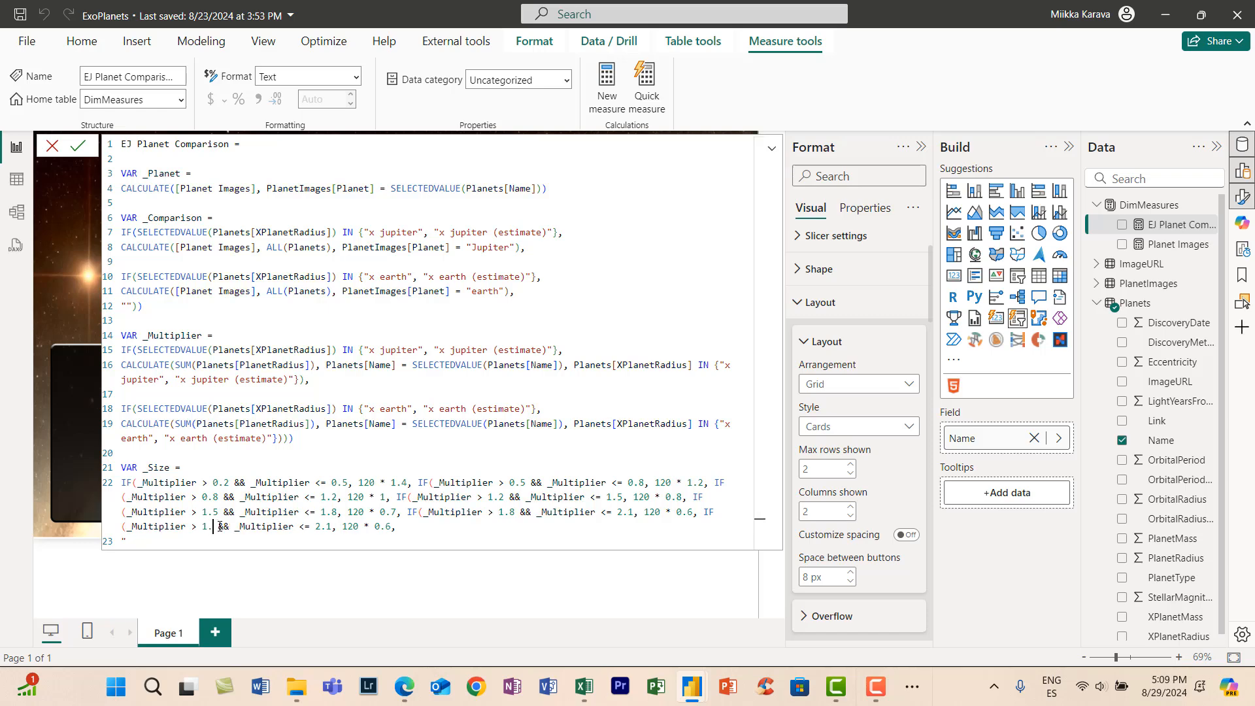
text(2.1)
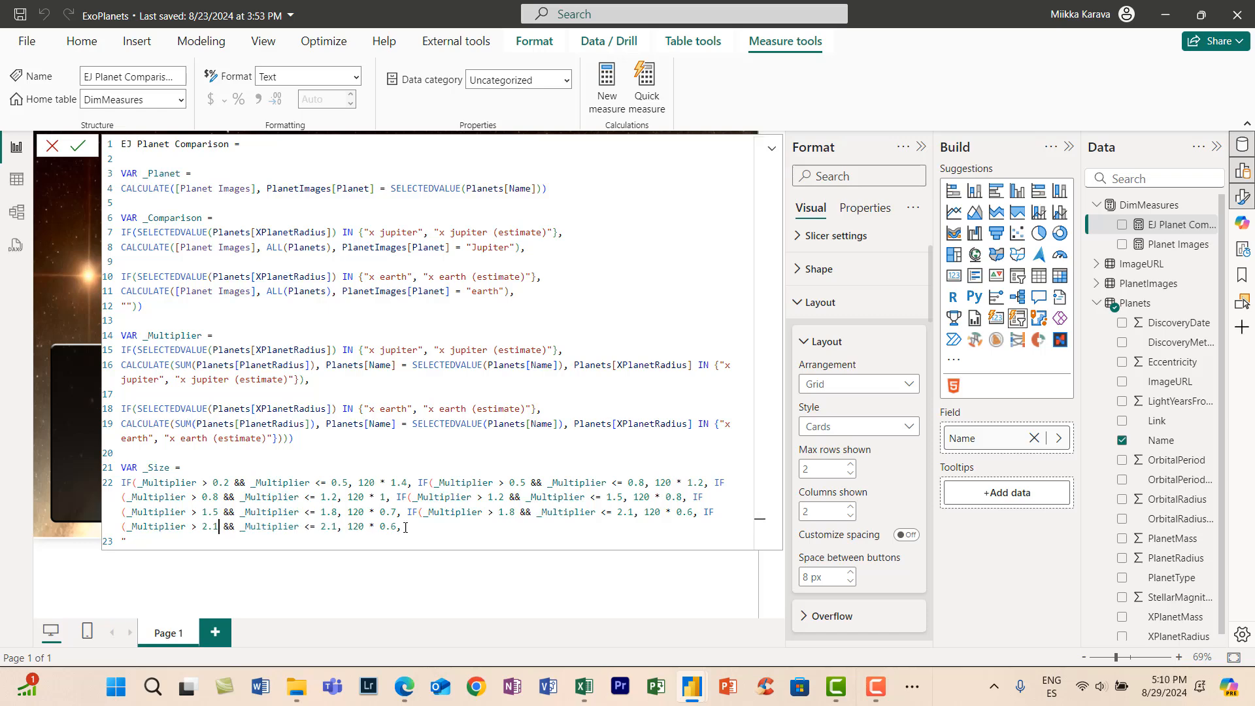
- Remove the last _Size condition's upper bound, set its result to 120 * 0.5, and close all the nested IF parentheses
drag(403, 527, 294, 527)
drag(336, 528, 219, 528)
key(BackSpace)
key(BackSpace)
key(BackSpace)
text(5))))))))
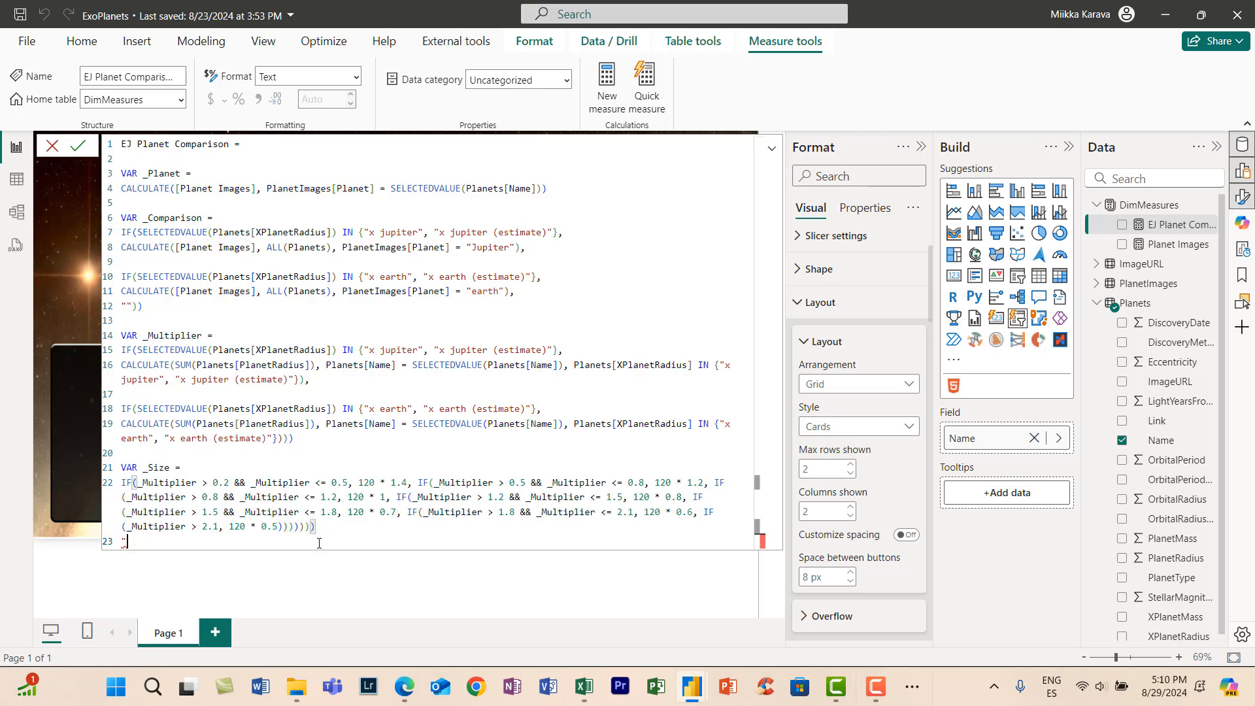
- Add RETURN below the _Size variable and start its HTML text string with a <style> tag
key(Return)
text(RETURN)
key(Return)
key(Return)
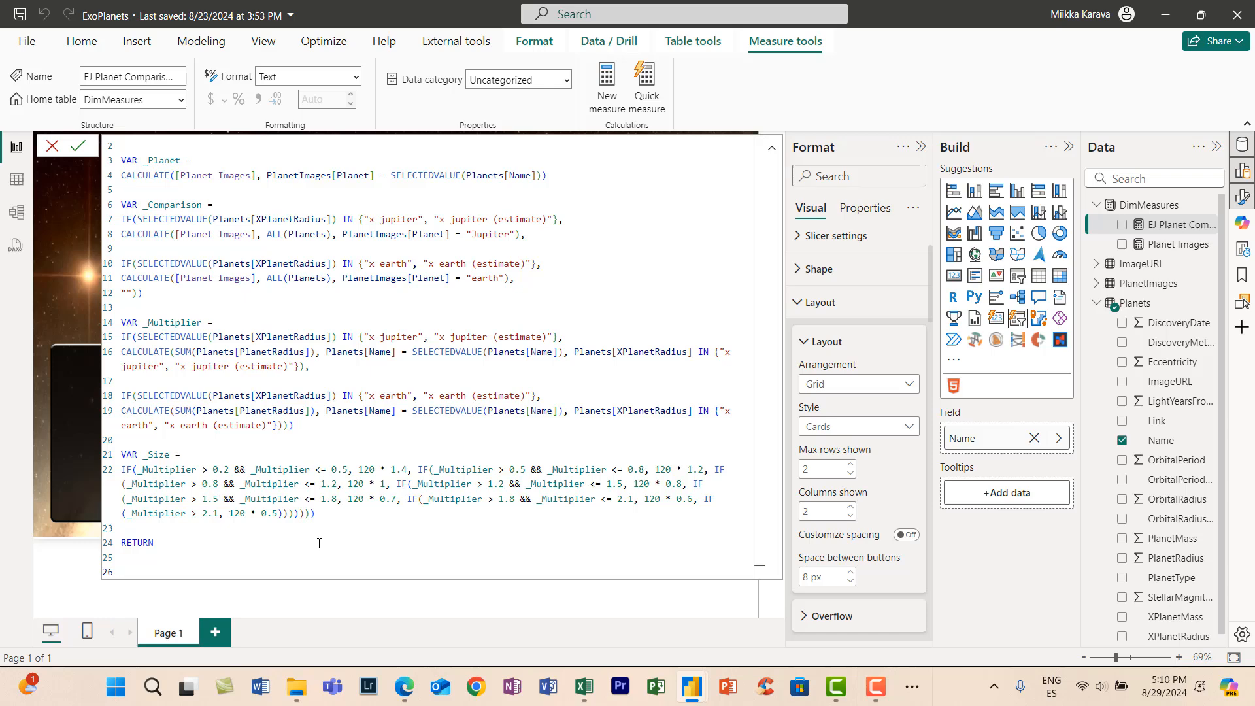
text("<style>)
key(shift+Return)
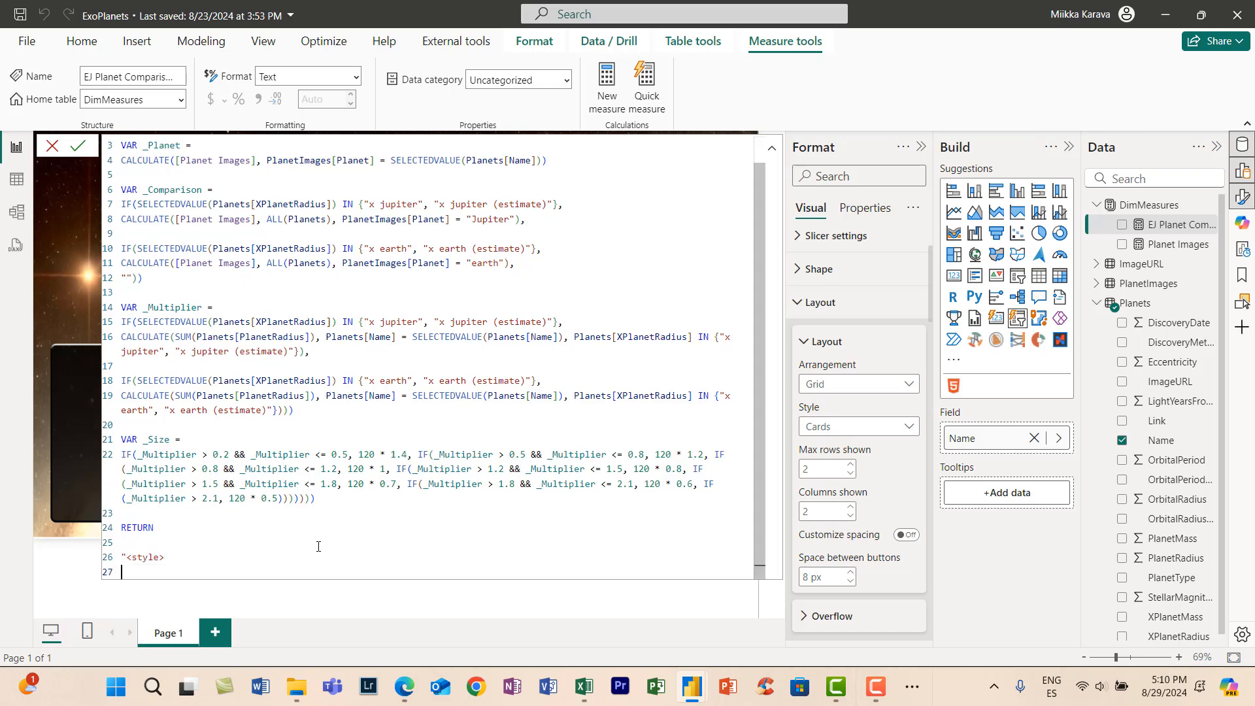
- Start an .image CSS rule inside the style block with the declaration position: center;
text(.image {)
key(shift+Return)
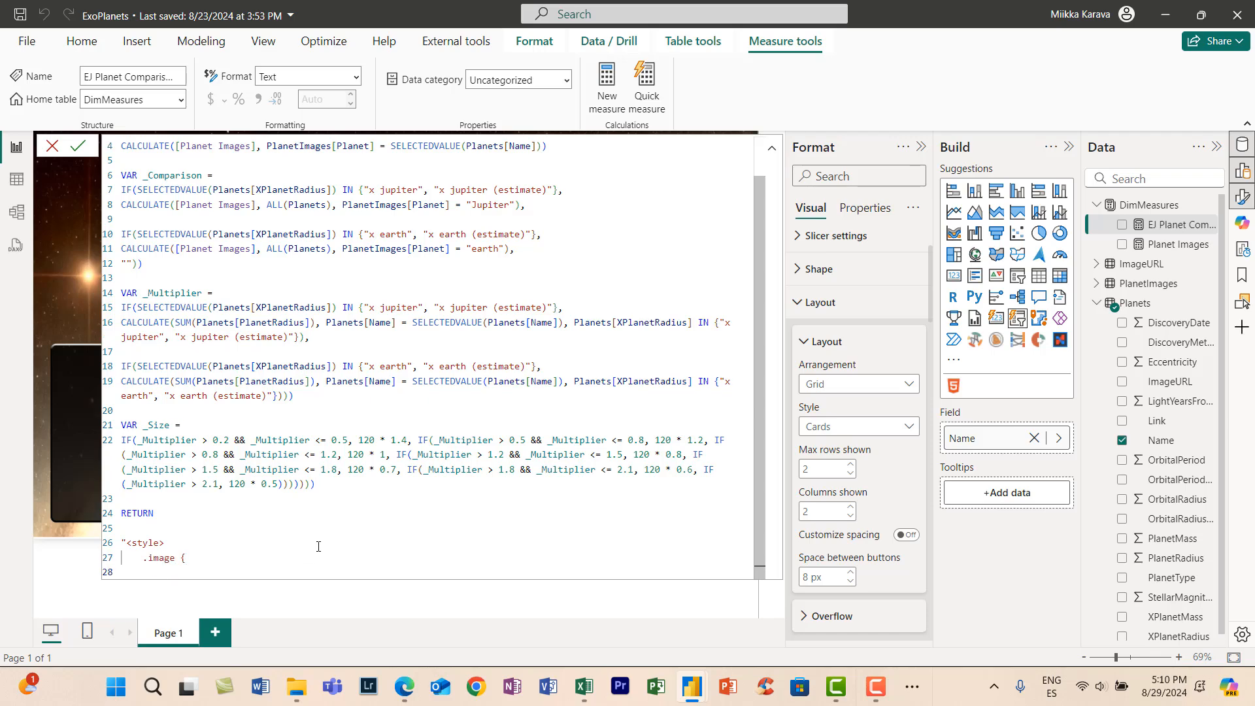
text(position: center;)
key(Return)
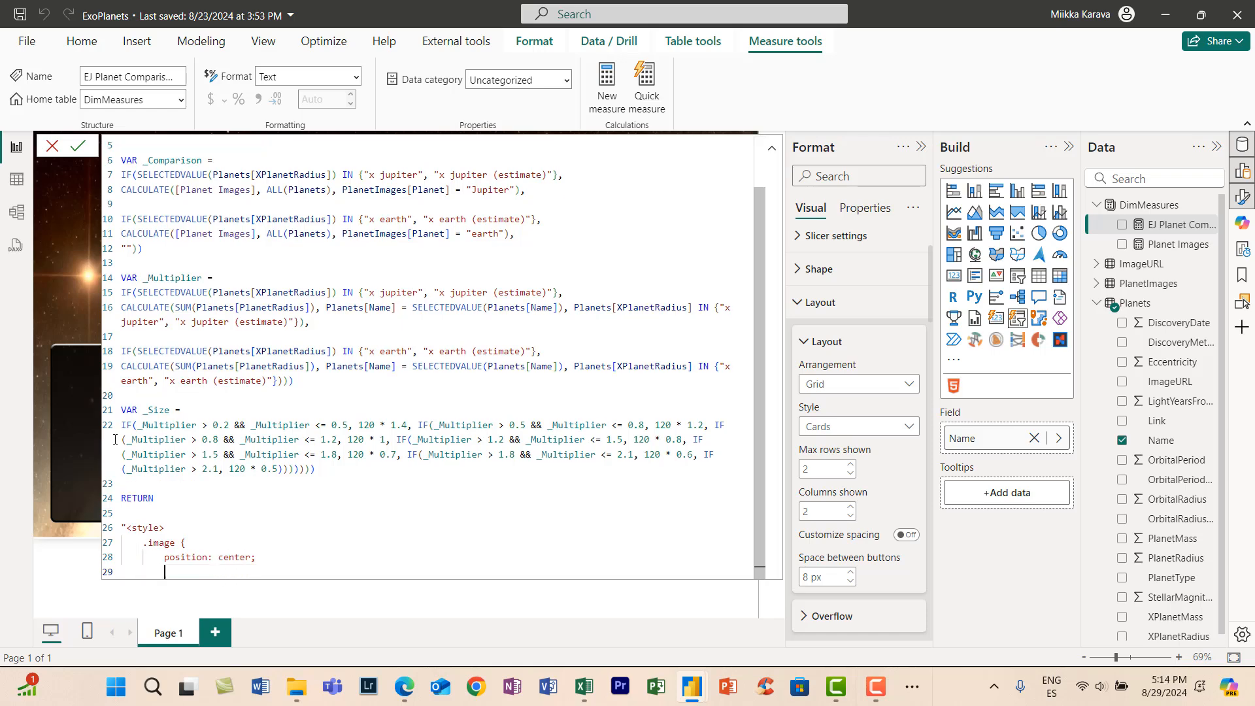
- Add width and height declarations to the .image rule, both using "& _Size &"px; as the value
text(width)
text(: "& _Size &"px;)
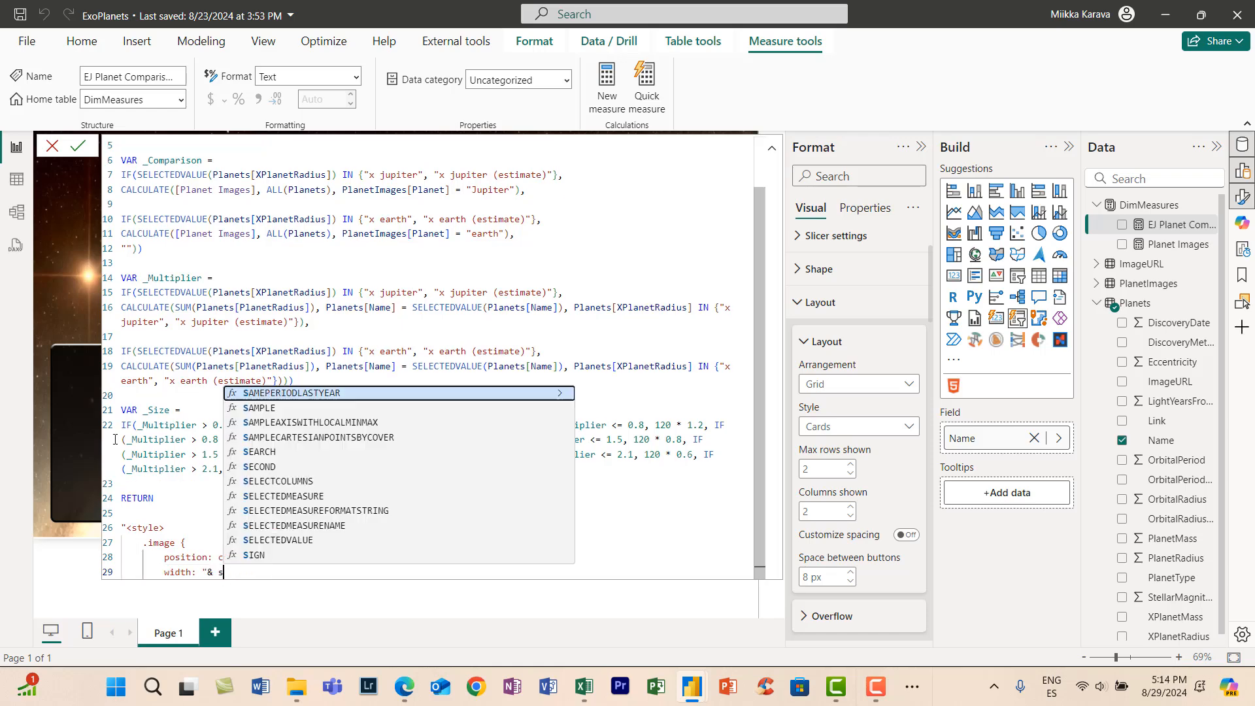
key(Return)
text(height)
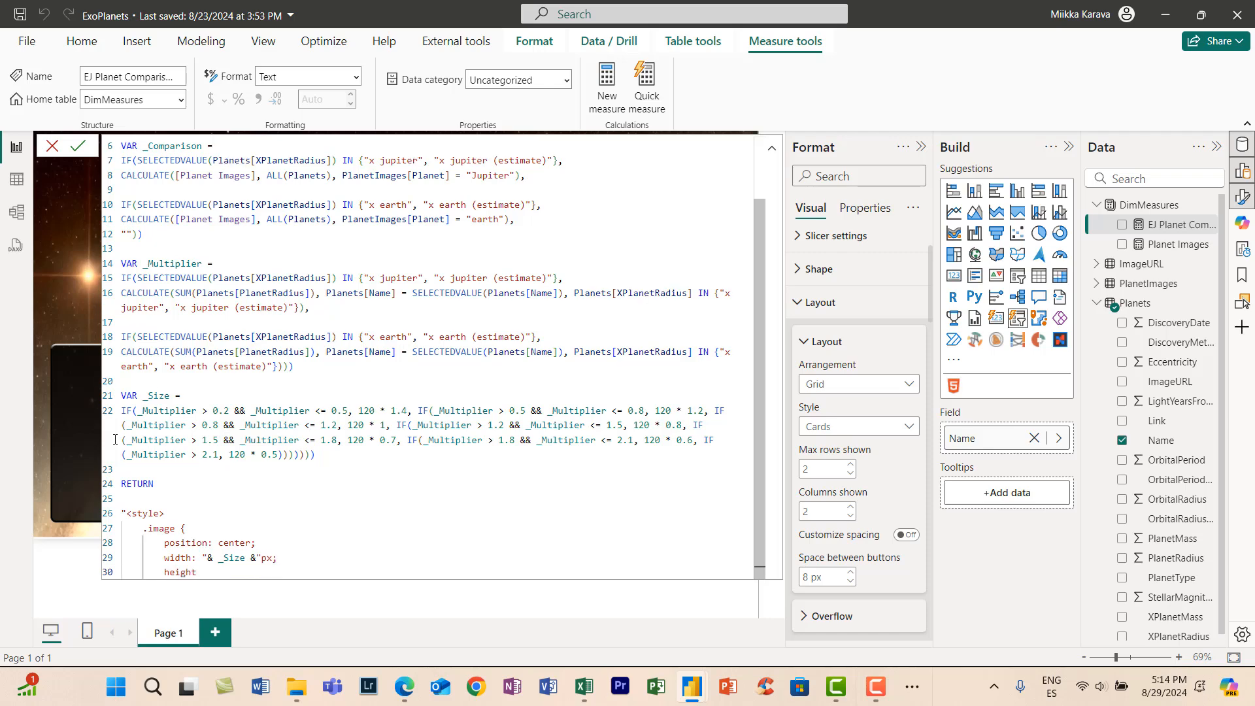
text(: "& _Size &"px;)
key(Return)
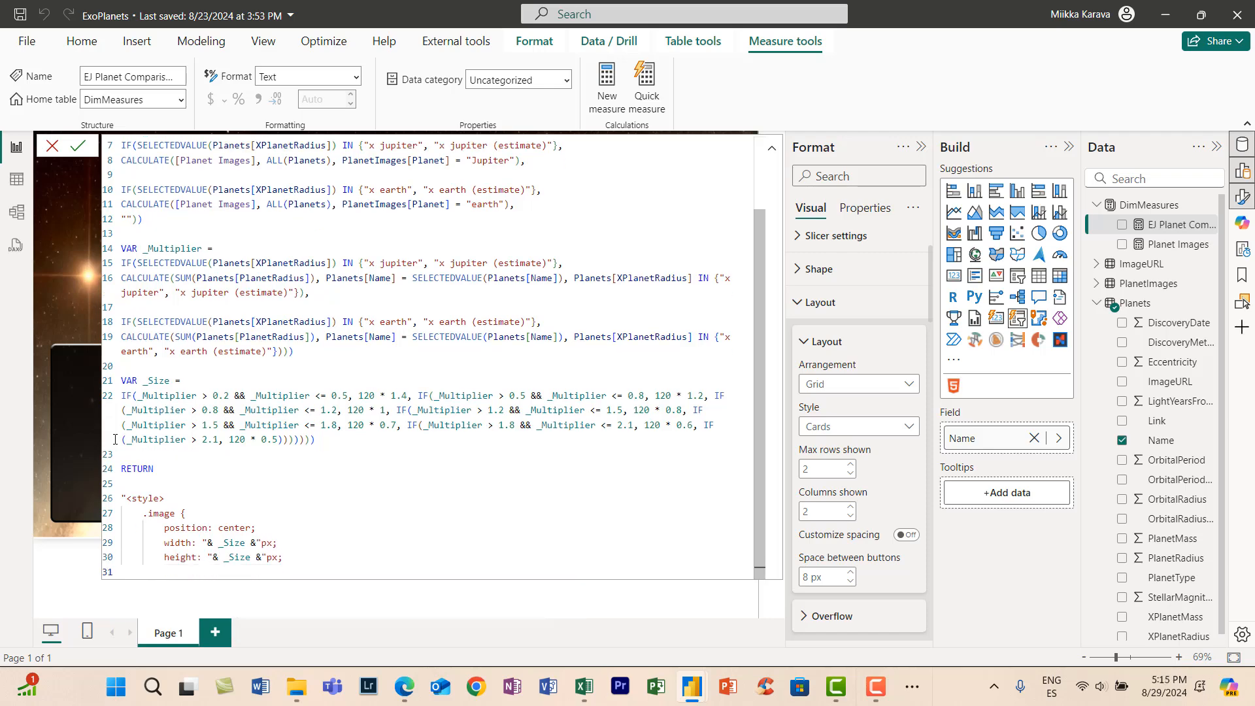
- Add object-fit: contains; to the .image rule and close the rule
text(object-fit: contains;)
key(Return)
text(})
key(Return)
- Start a .center CSS rule with the declaration display: block;
text(.center)
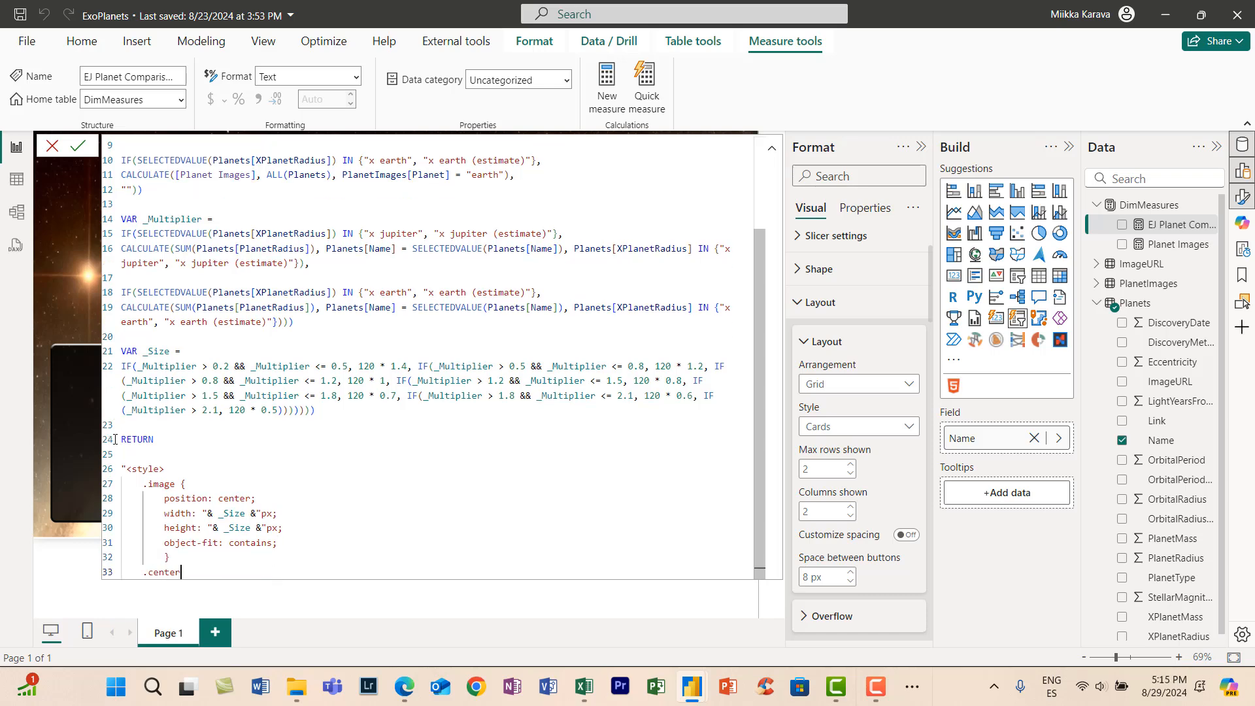
text( {)
key(Return)
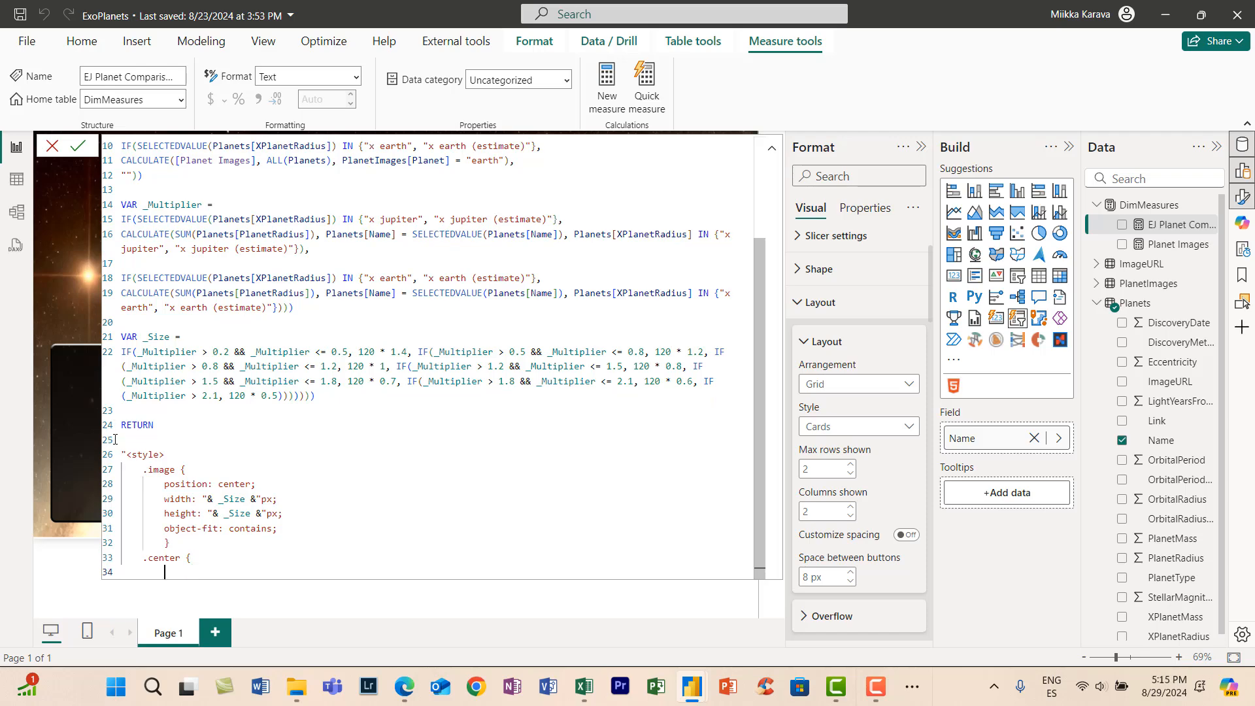
text(display: block;)
key(Return)
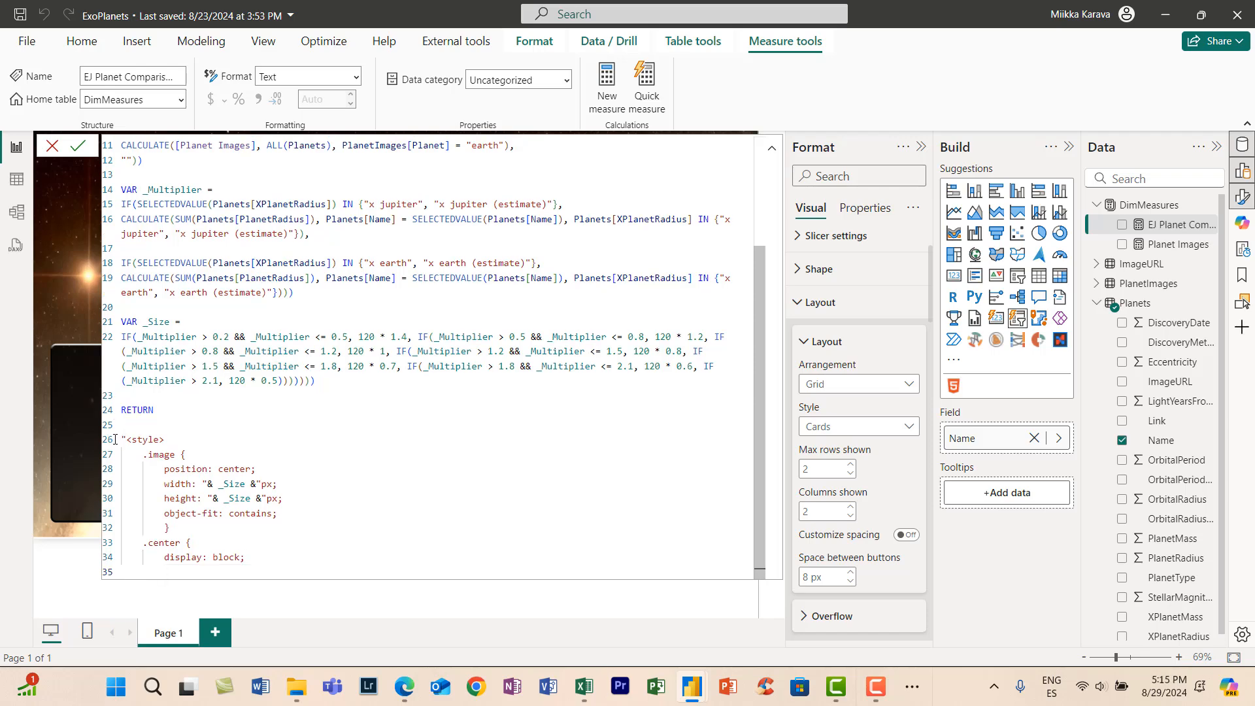
- Add margin-left: Auto; and margin-right: Auto; to the .center rule
text(margin-left: Auton;;)
key(Return)
text(margin-right)
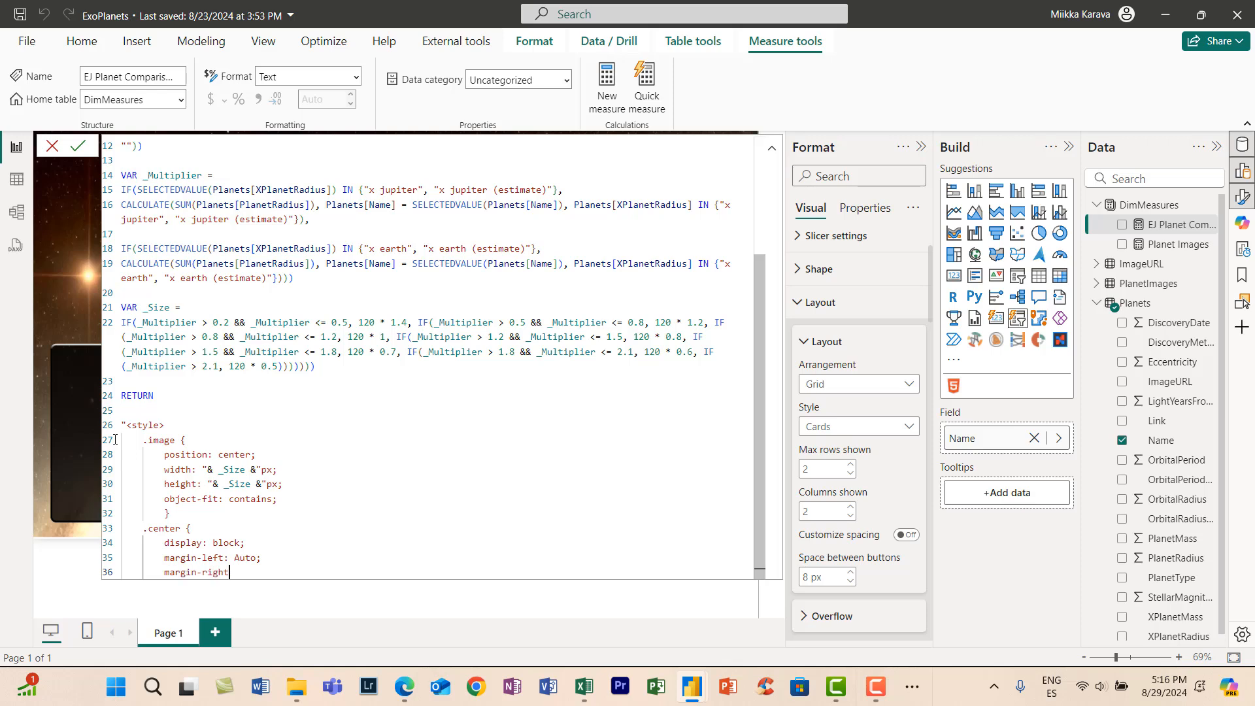
text(: Auto;)
key(Return)
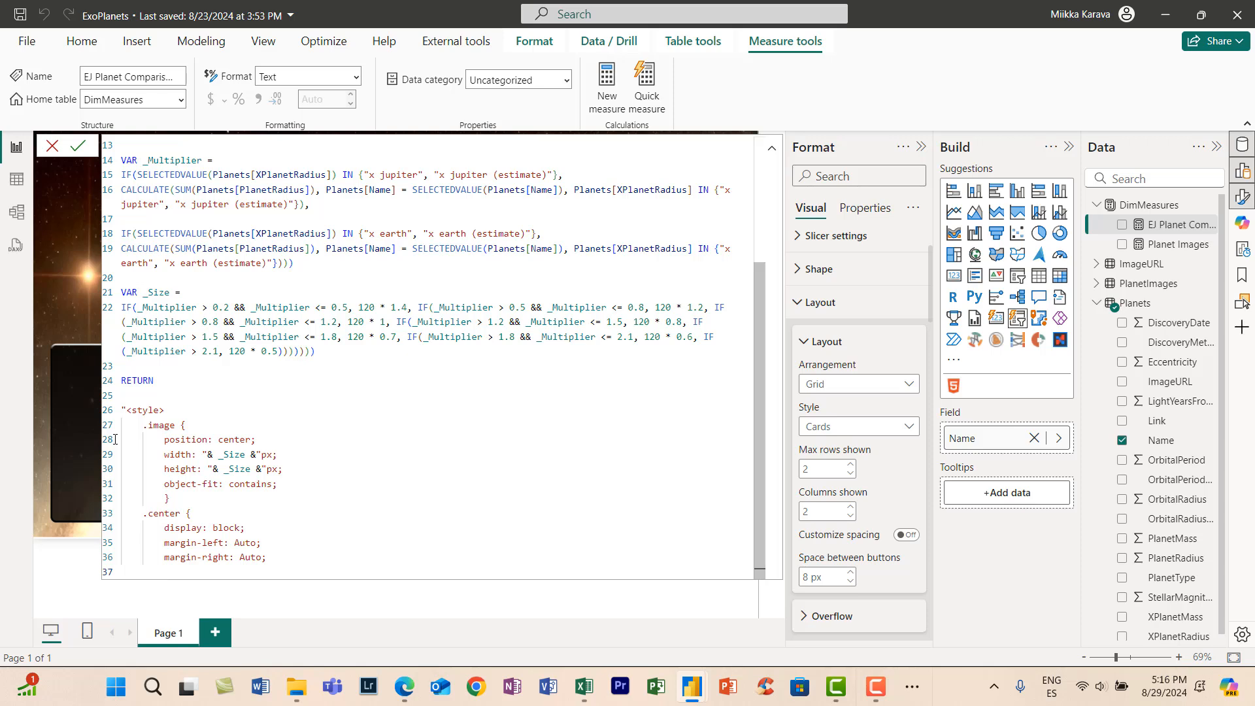
- Add width: 50%; to the .center rule and close the rule
text(width: 50%;)
key(Return)
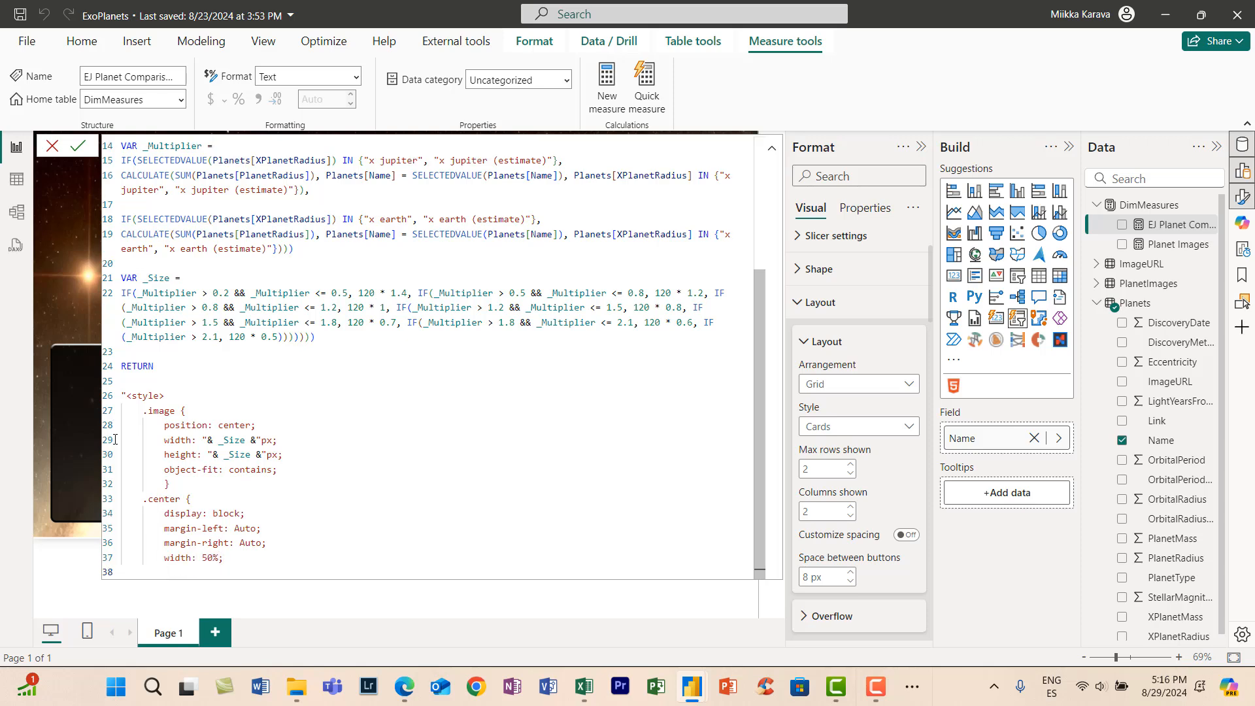
text(})
key(Return)
key(Return)
- End the CSS block with an outdented </style> tag followed by blank lines
key(BackSpace)
key(BackSpace)
key(BackSpace)
key(BackSpace)
text(</style>)
key(Return)
key(Return)
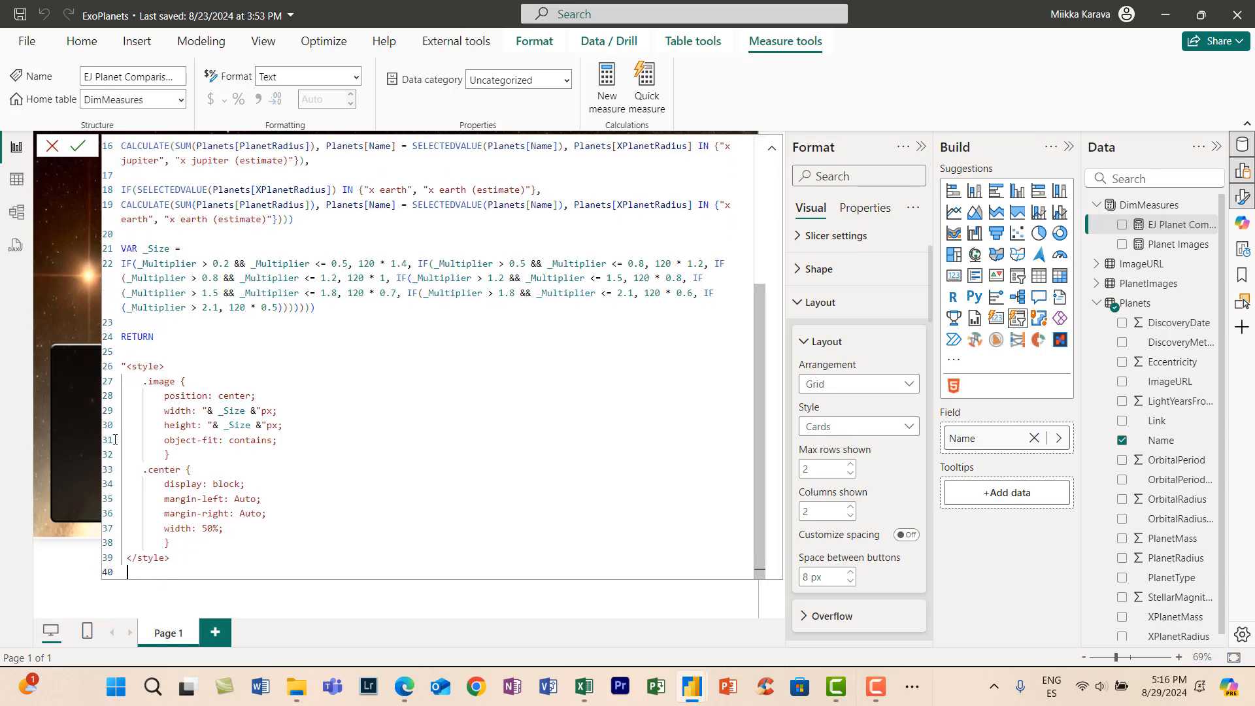
- Open a <div class='center'> element at the line start below the style block
key(Tab)
text(<)
key(BackSpace)
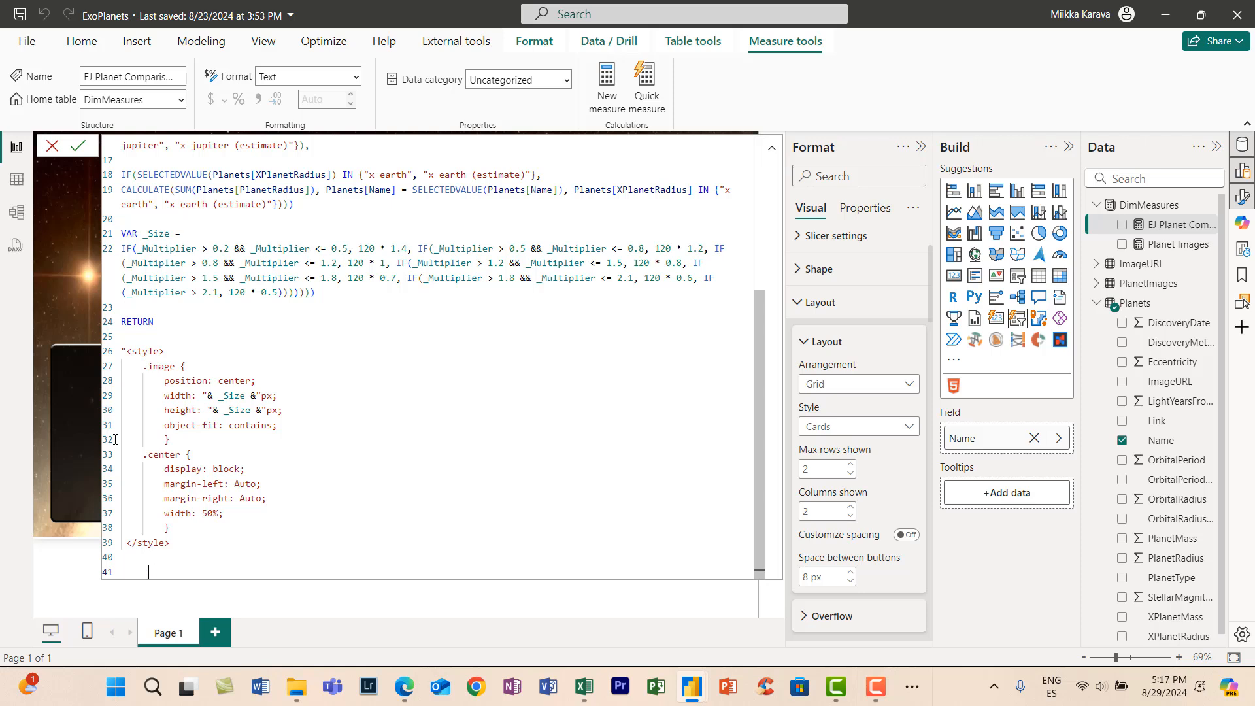
key(BackSpace)
key(BackSpace)
key(BackSpace)
key(shift+Return)
key(shift+Return)
text(<div class>)
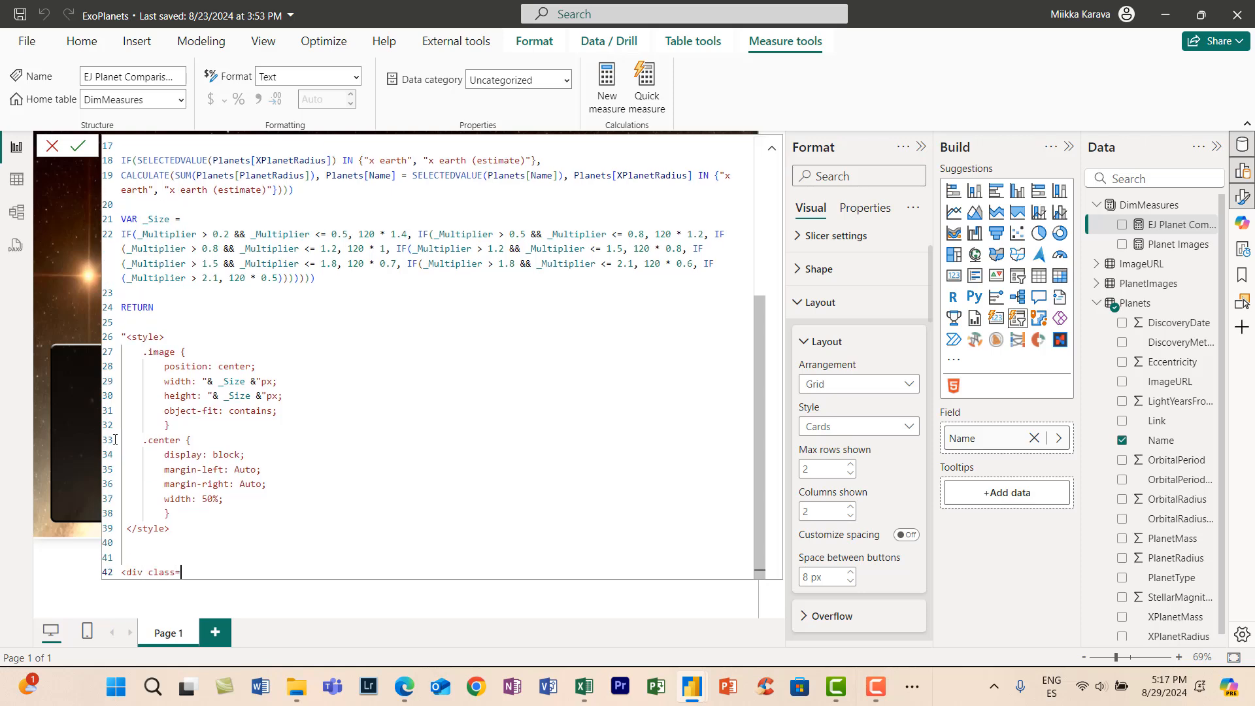
text('center'>)
key(shift+Return)
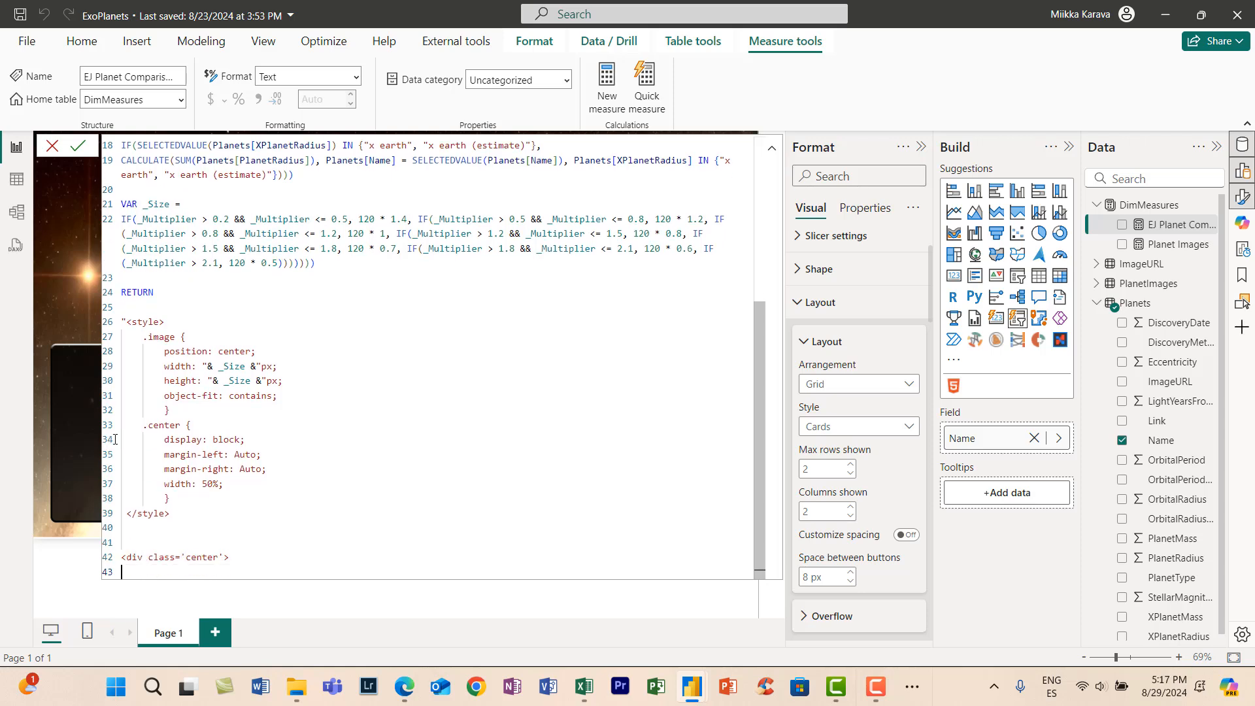
- Add <img class='image'src='"& _Comparison &"'> inside the center div and close the div with </div>
text(<img class='image'src='")
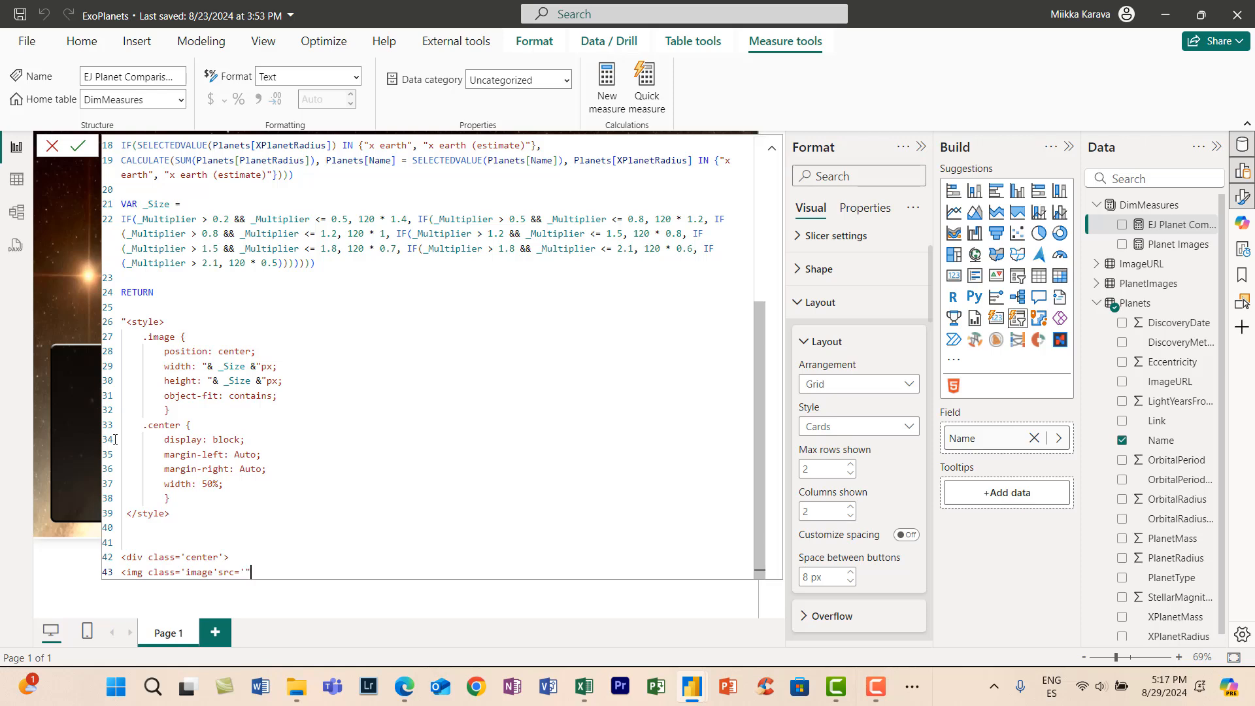
text(& _Comparison &"'>)
key(Return)
text(</div>)
key(Return)
text(<)
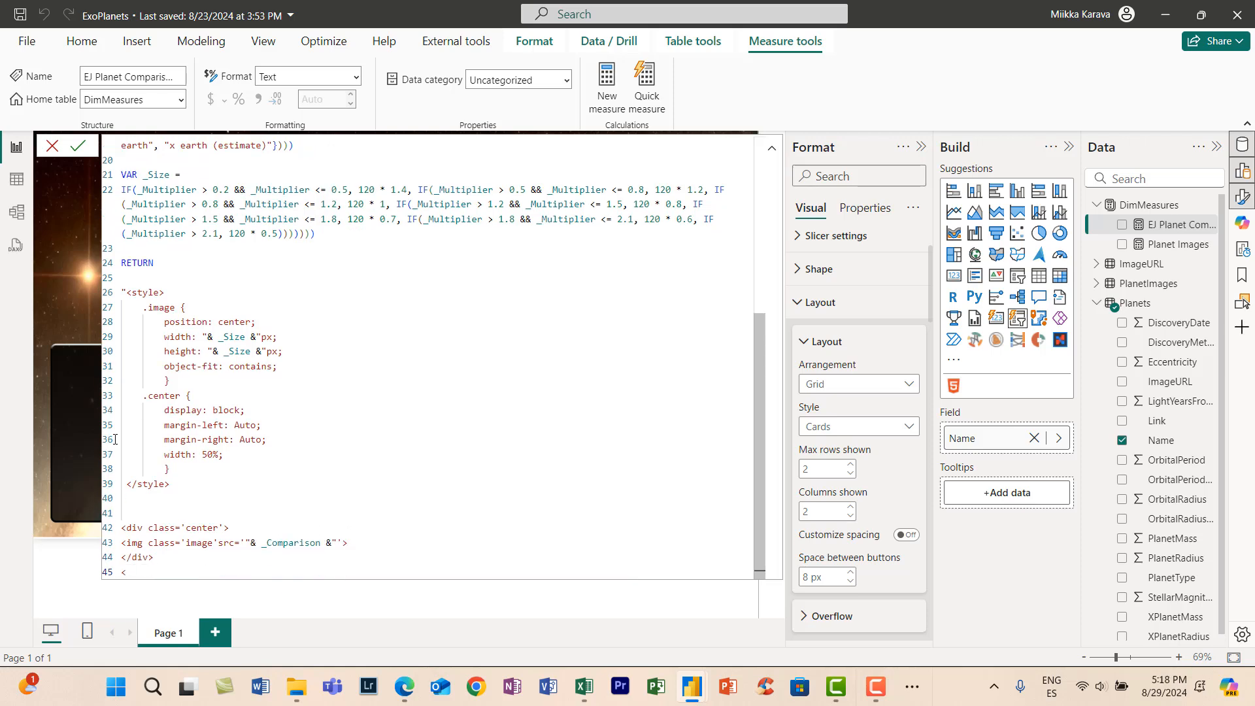
text(/div>)
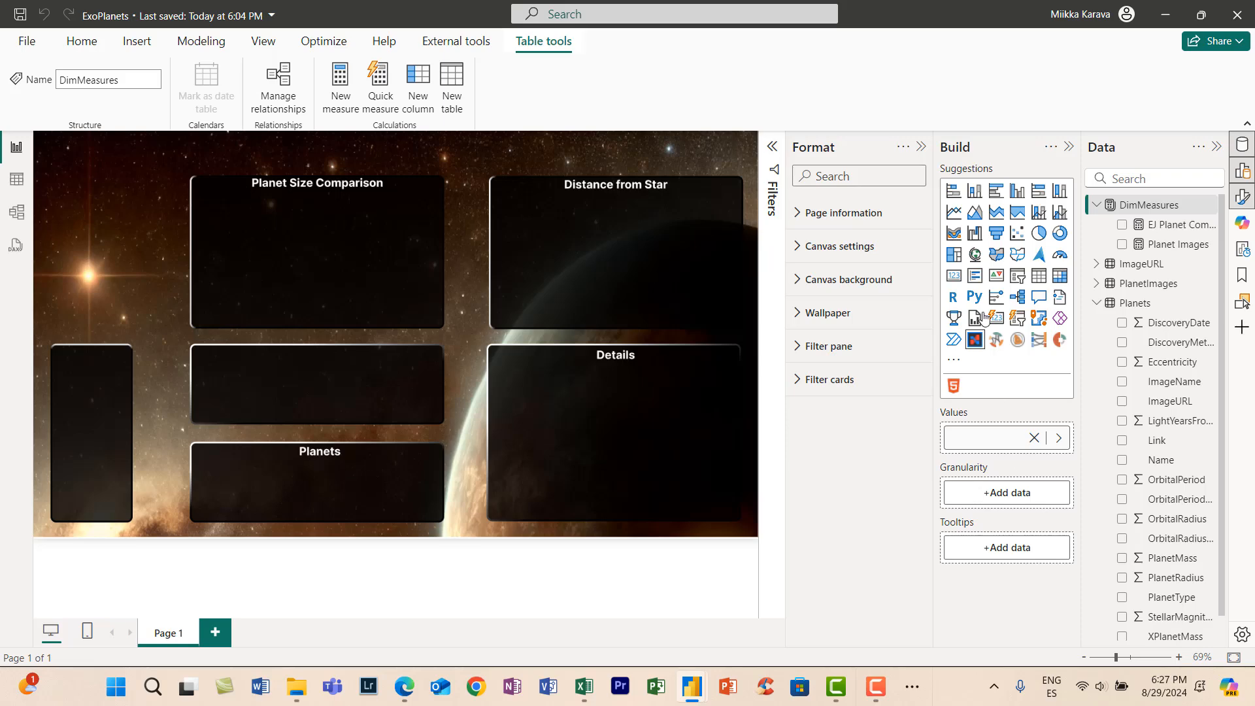
- Place a button slicer under the Planets heading, resize it to fit that panel, and add the Planets table's Name field
drag(1018, 319, 218, 463)
click(218, 463)
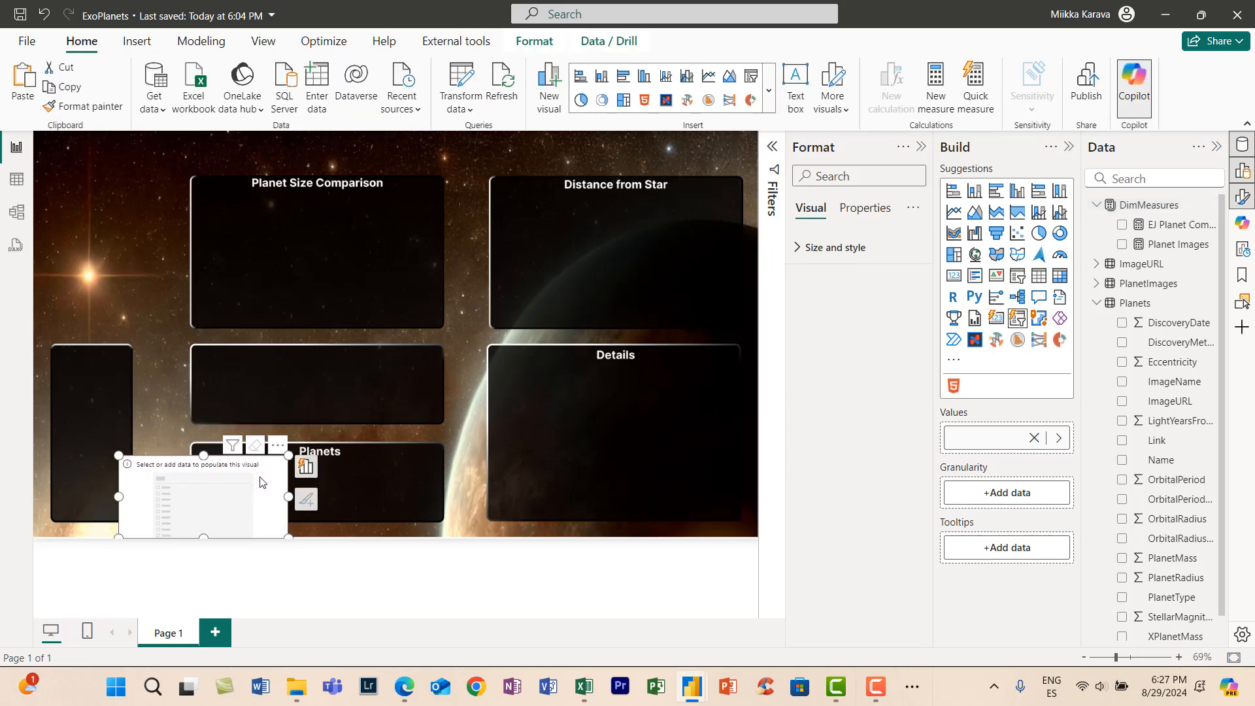
drag(288, 537, 440, 537)
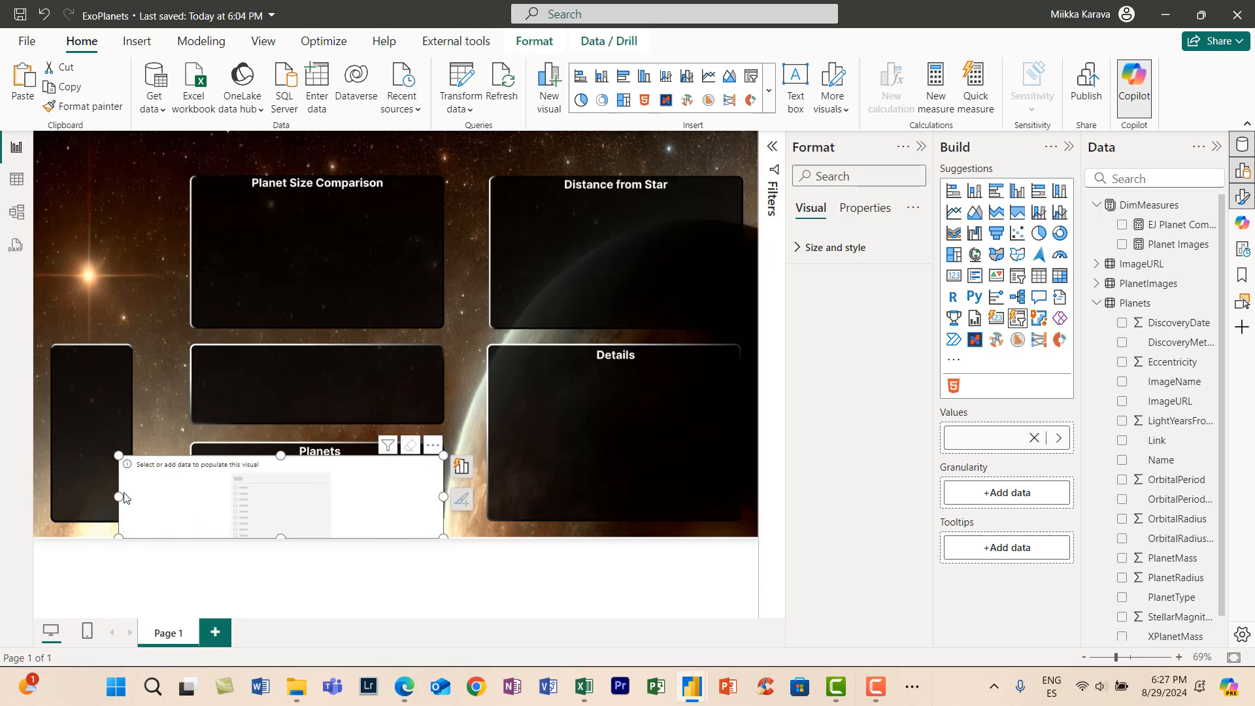
drag(119, 495, 190, 496)
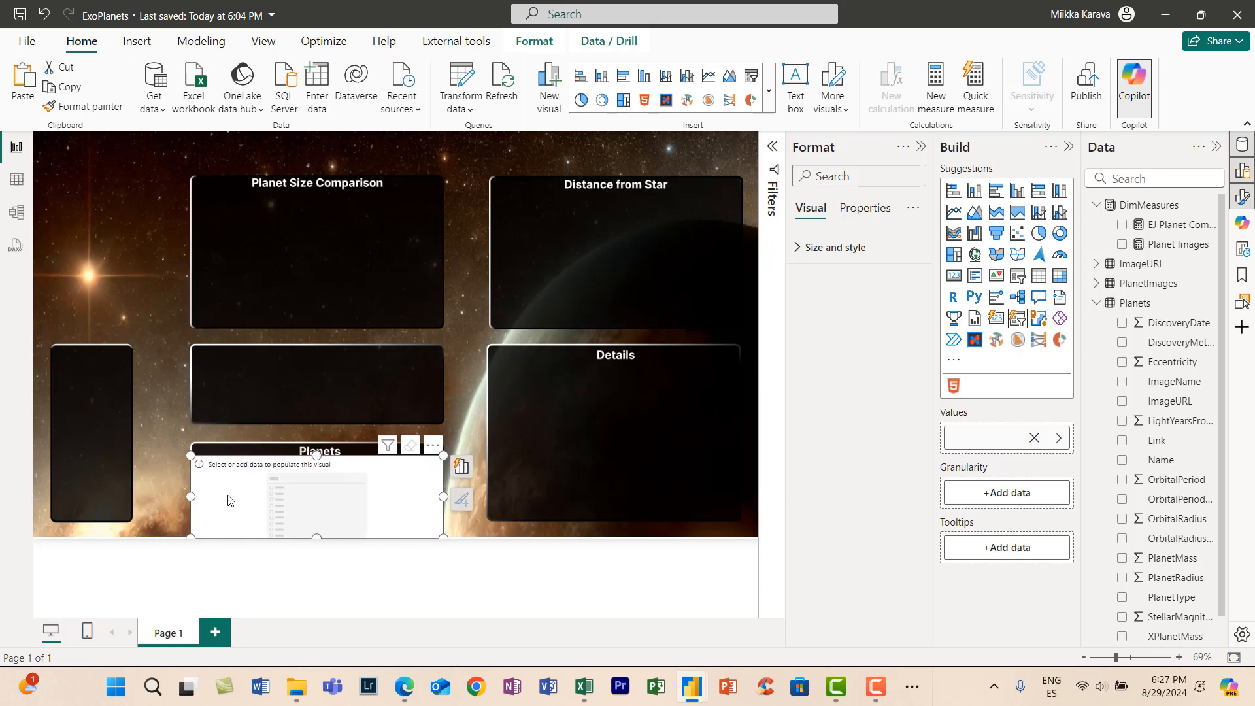
drag(316, 537, 336, 520)
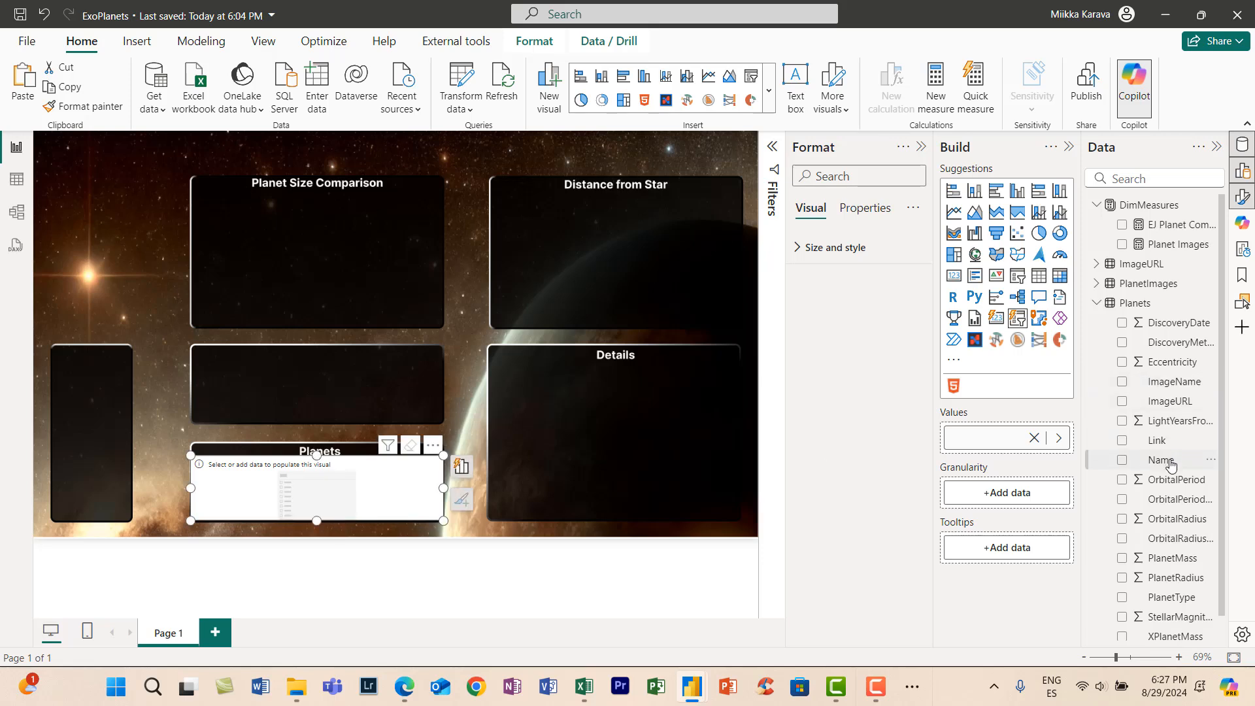
click(463, 469)
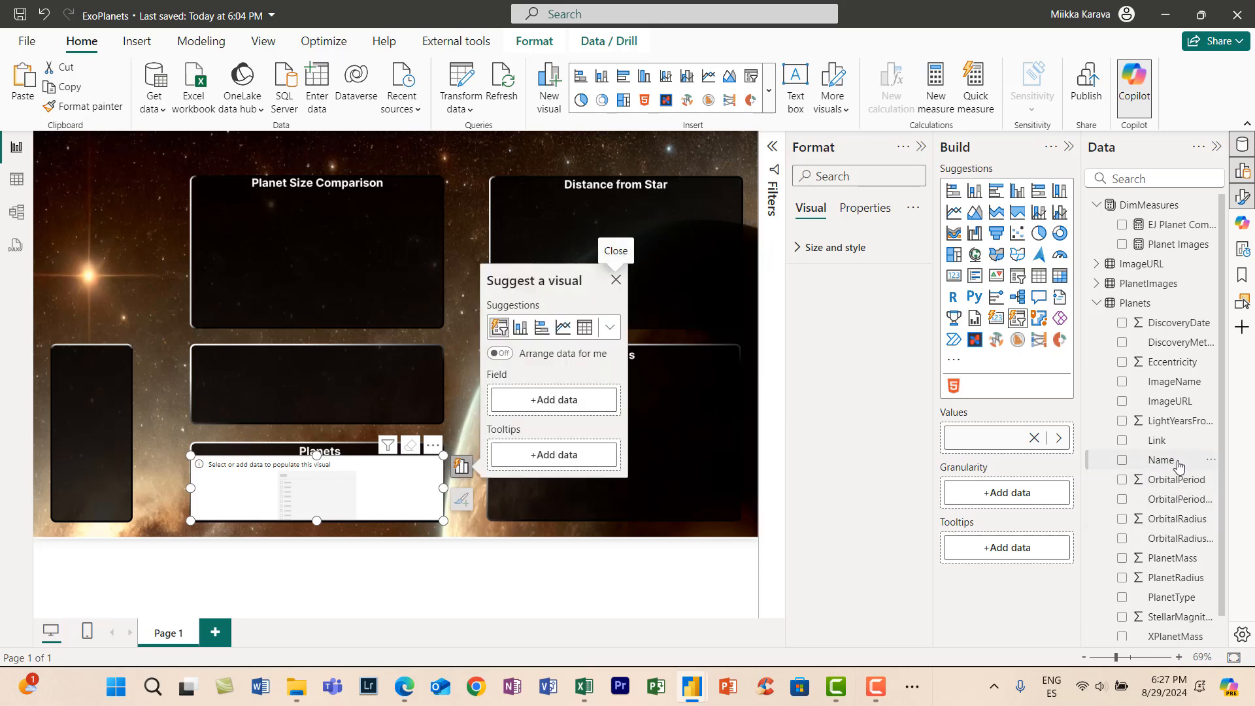
drag(1179, 465, 546, 399)
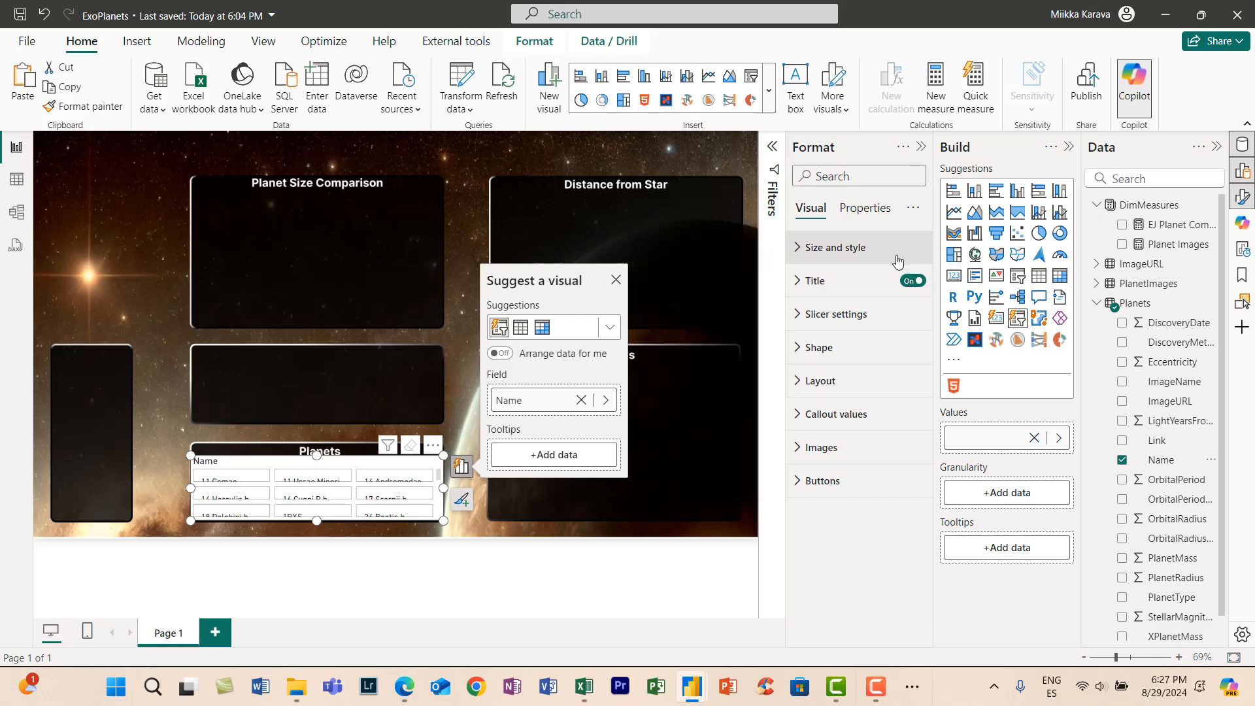
- Turn off the planet slicer's background and title
click(911, 560)
scroll(873, 438, down, 4)
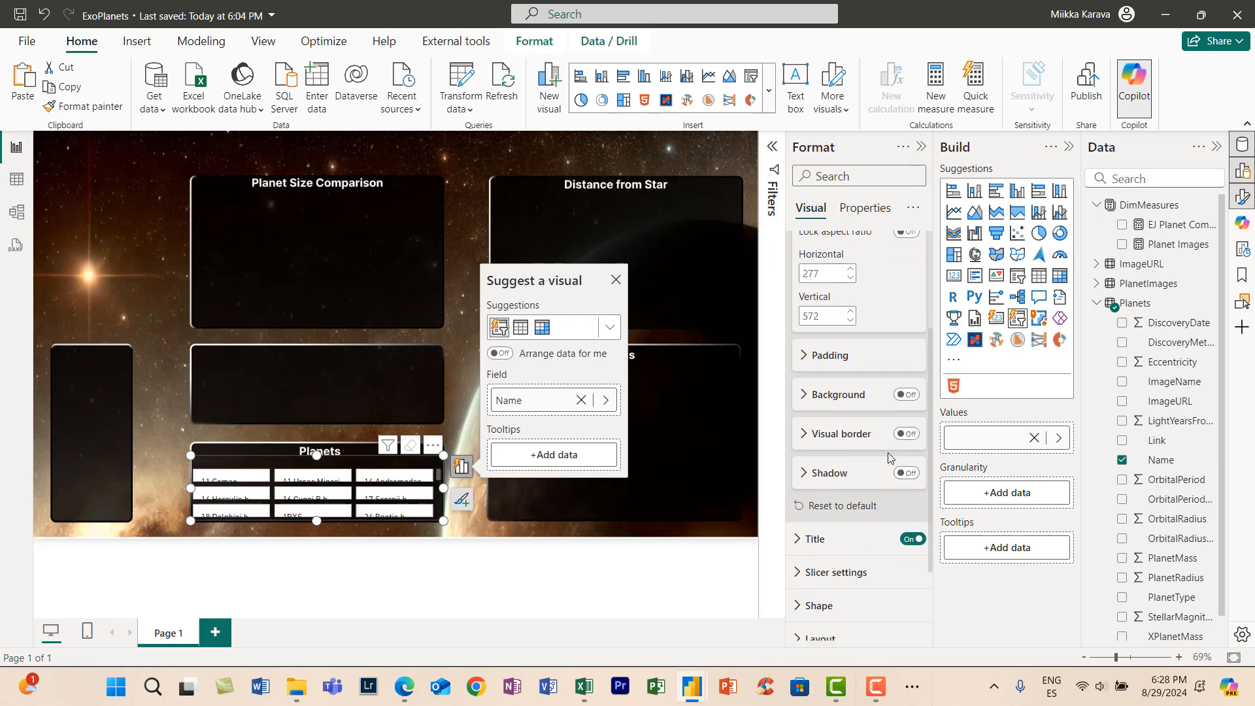
click(871, 488)
scroll(869, 459, down, 3)
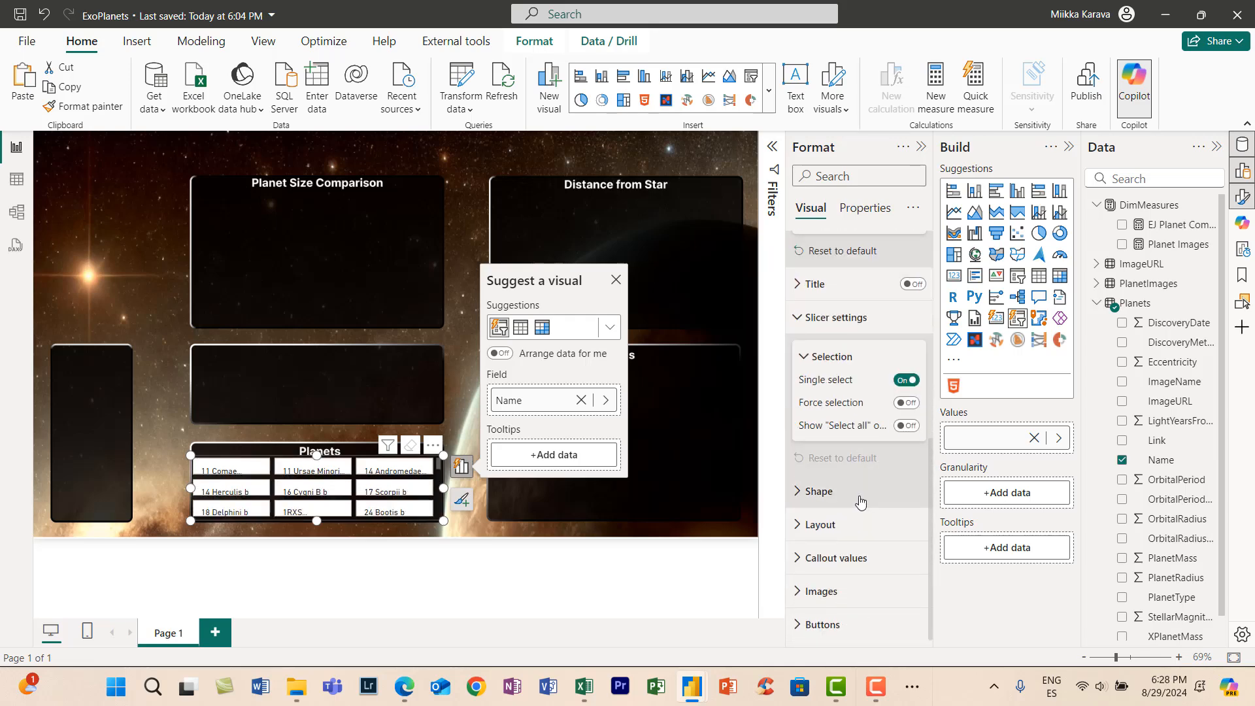
- Set the planet slicer's grid layout to a maximum of 2 rows and 1 column
click(863, 523)
scroll(865, 523, down, 3)
click(851, 533)
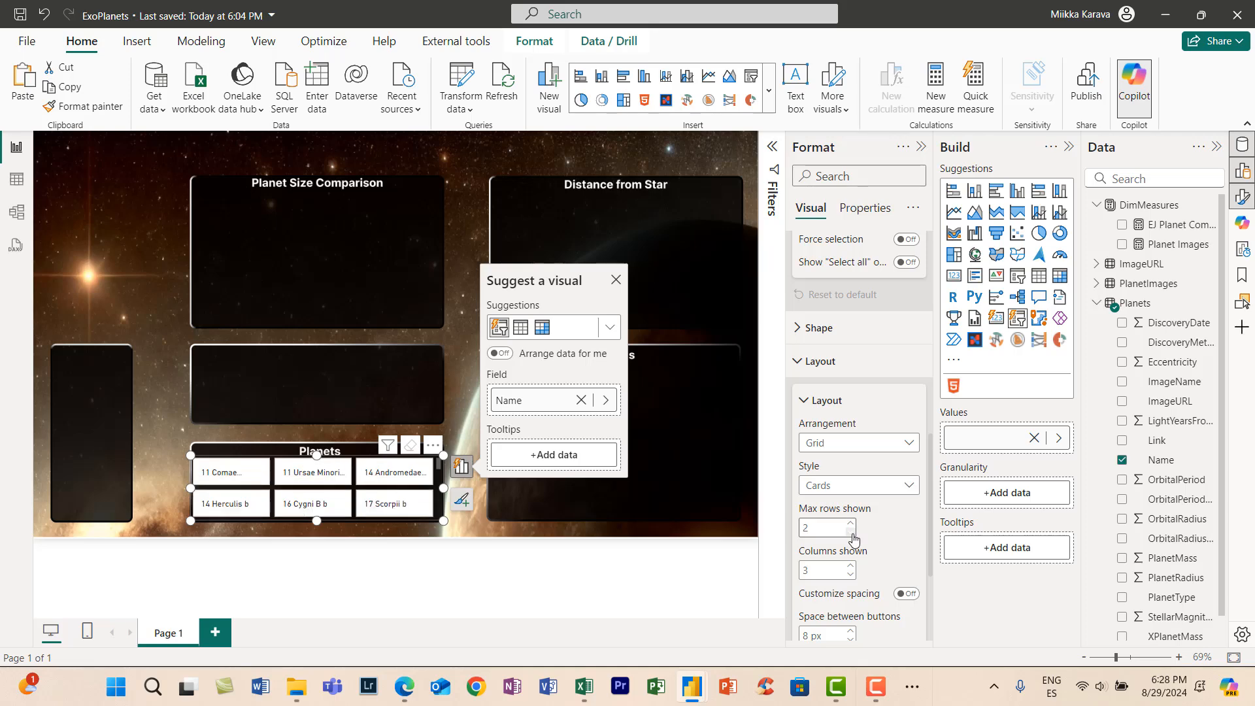
click(851, 574)
click(850, 575)
scroll(863, 468, down, 3)
- Make the planet slicer's callout values bold and white, and open its image settings
click(851, 558)
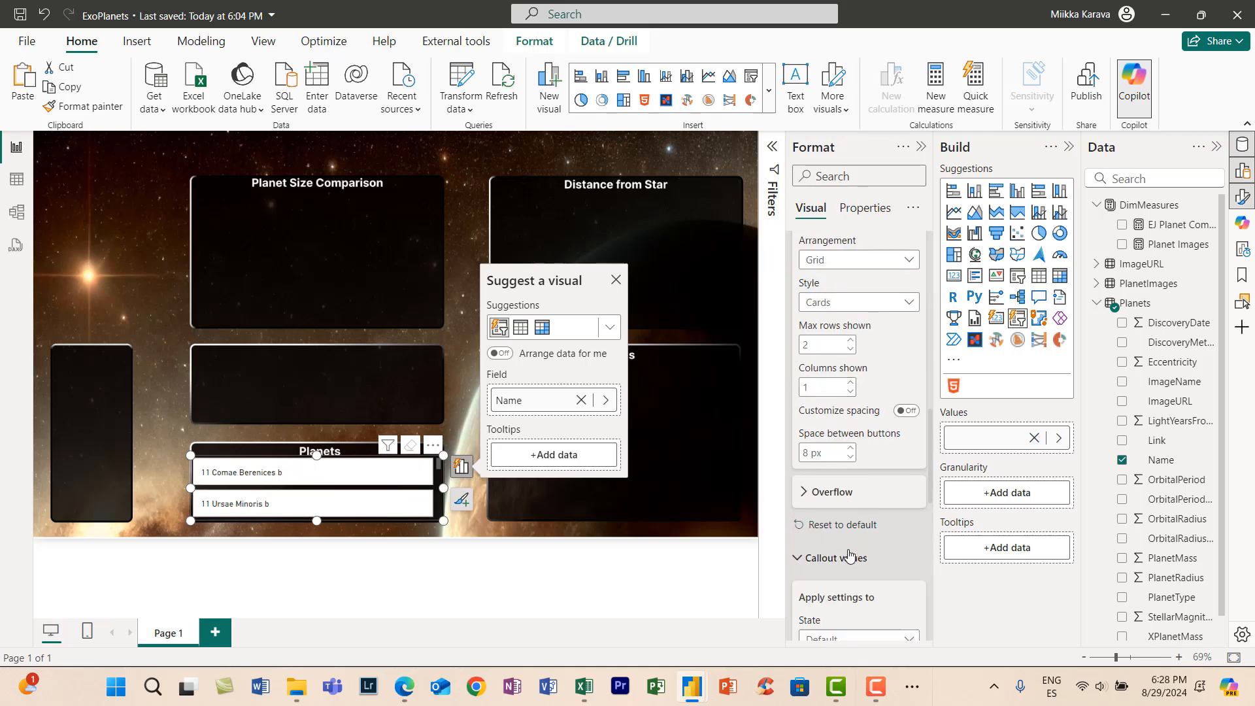
scroll(850, 556, down, 4)
click(811, 500)
scroll(859, 523, down, 10)
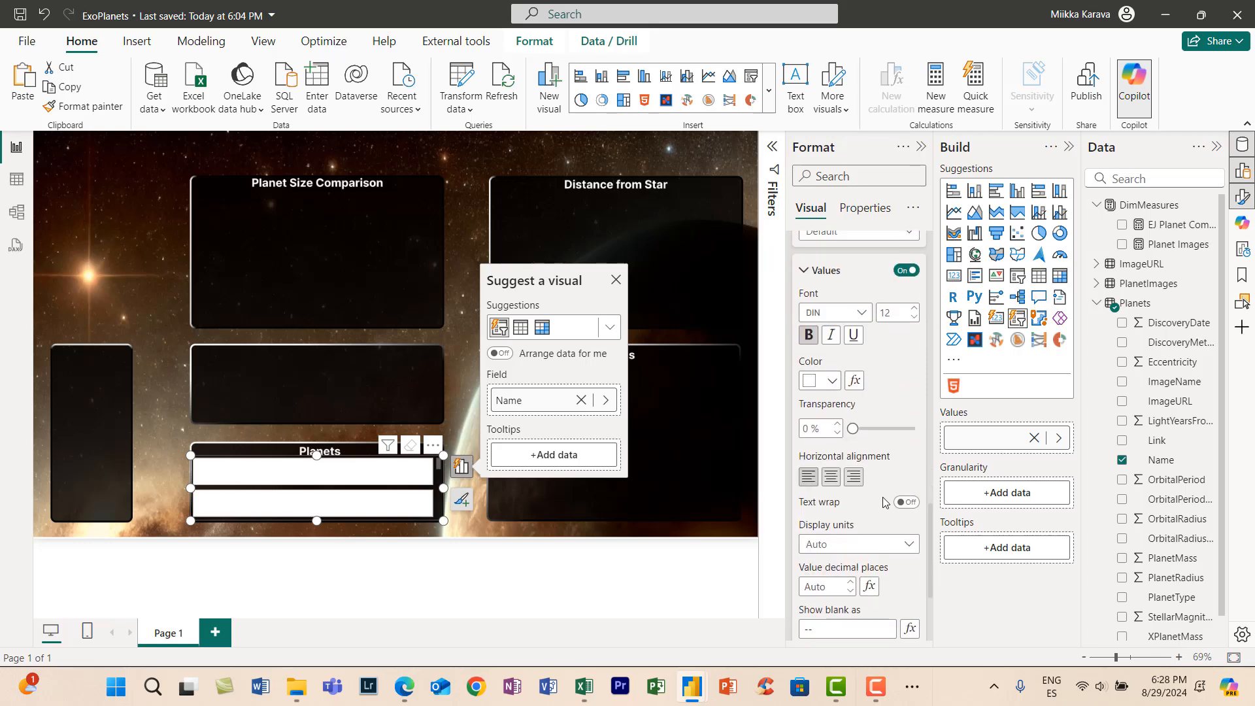
scroll(858, 551, down, 4)
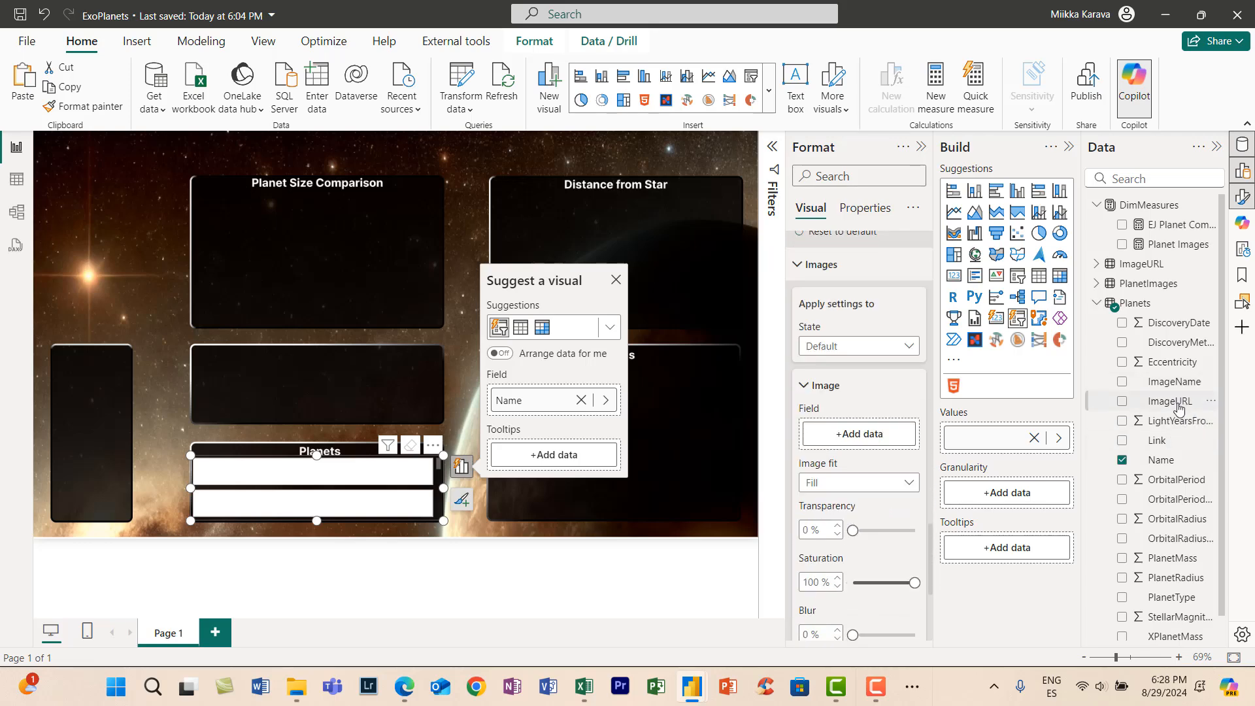
- Use the Planets table's ImageURL field as the planet slicer's image and set the image fit to Normal
drag(1171, 401, 856, 437)
scroll(868, 442, down, 3)
click(859, 319)
click(850, 341)
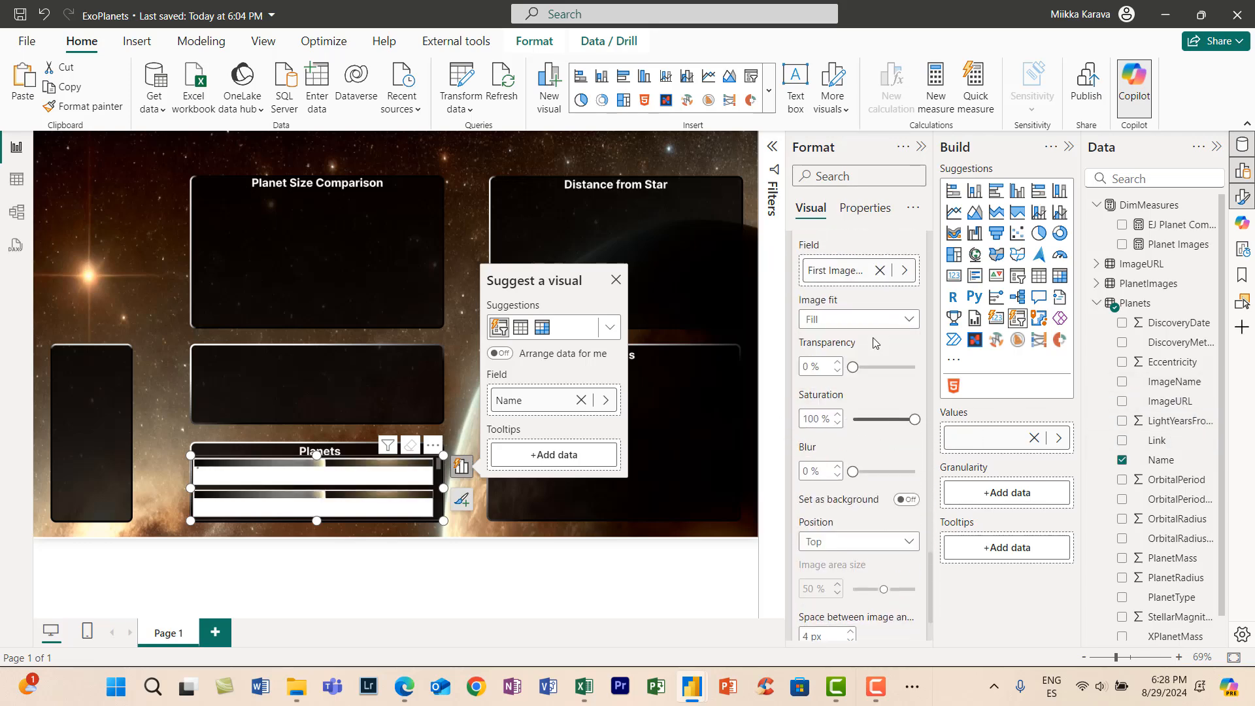
- Set the slicer's image position to Left and widen the slicer beyond the left edge of the Planets panel
scroll(855, 451, up, 2)
scroll(855, 452, down, 2)
click(850, 460)
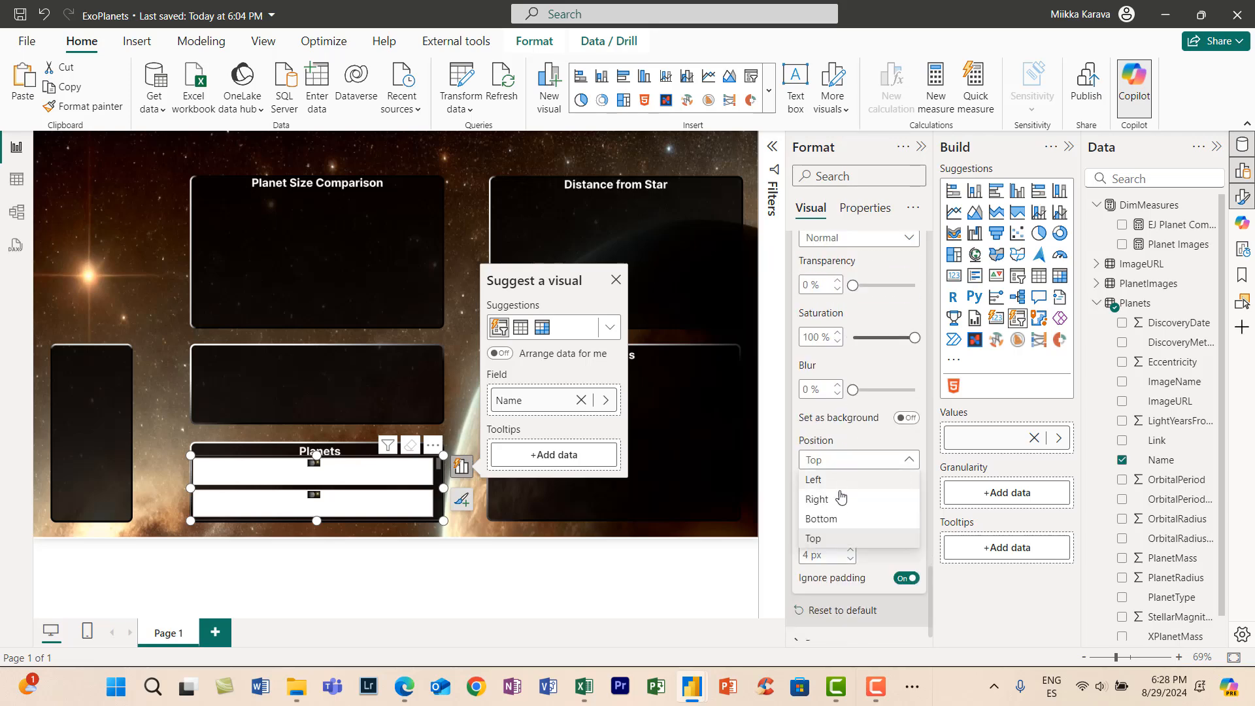
click(841, 481)
drag(190, 489, 155, 488)
- Turn off the border and fill of the planet slicer's buttons
scroll(863, 615, down, 1)
click(863, 619)
scroll(876, 608, down, 4)
click(907, 582)
click(906, 621)
scroll(340, 496, down, 10)
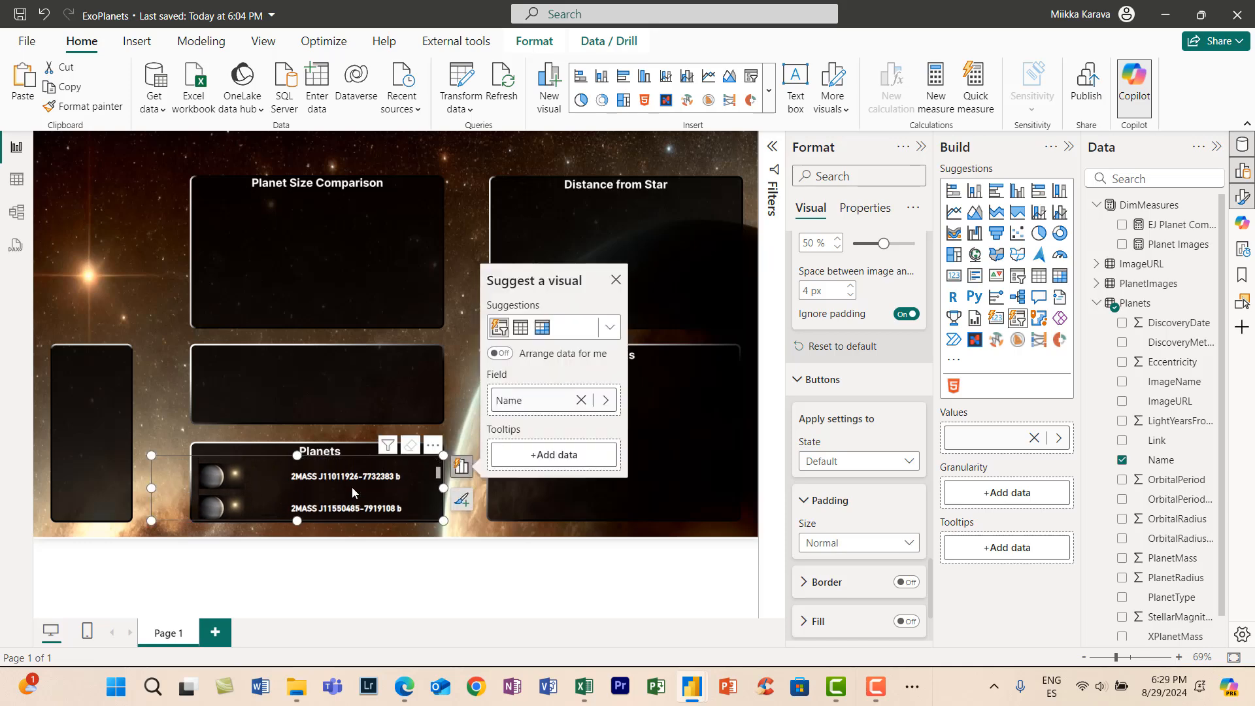
- Select several planets in the slicer, including 55 Cancri and AU Microscopii ones, to check the comparison image under Planet Size Comparison
click(349, 505)
scroll(350, 504, down, 6)
scroll(351, 504, down, 5)
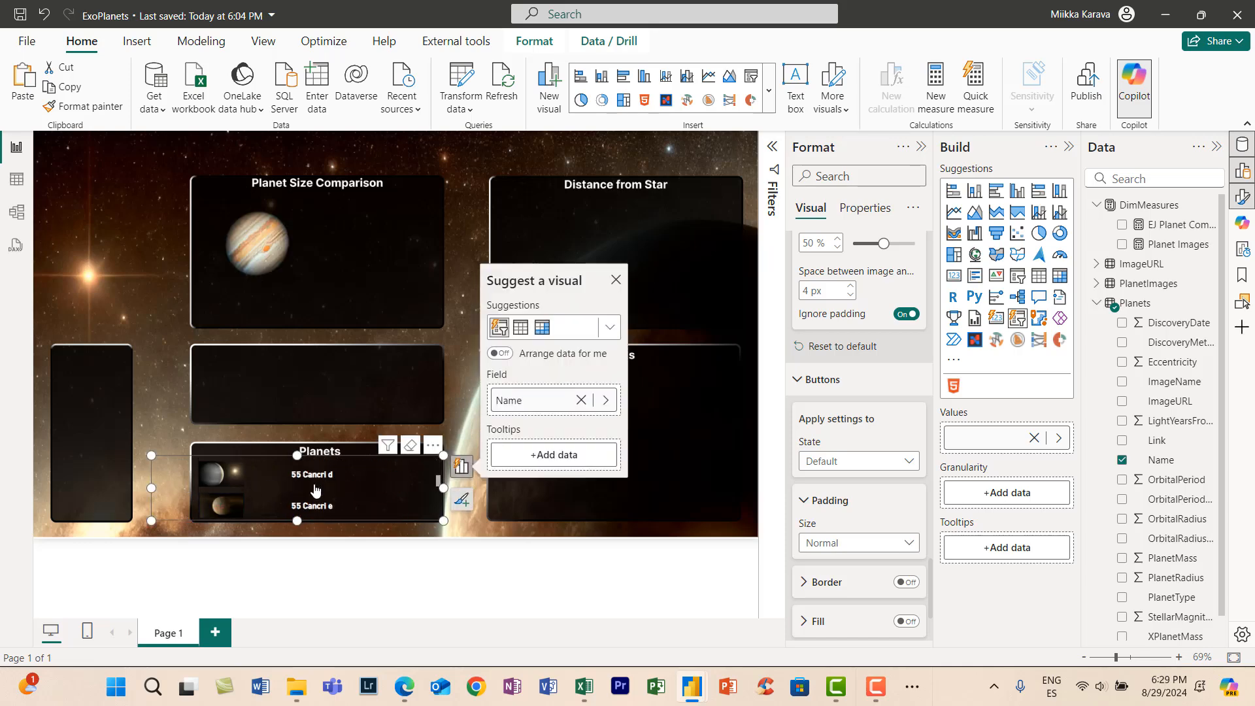
click(316, 494)
scroll(314, 495, down, 3)
click(314, 495)
scroll(316, 489, down, 5)
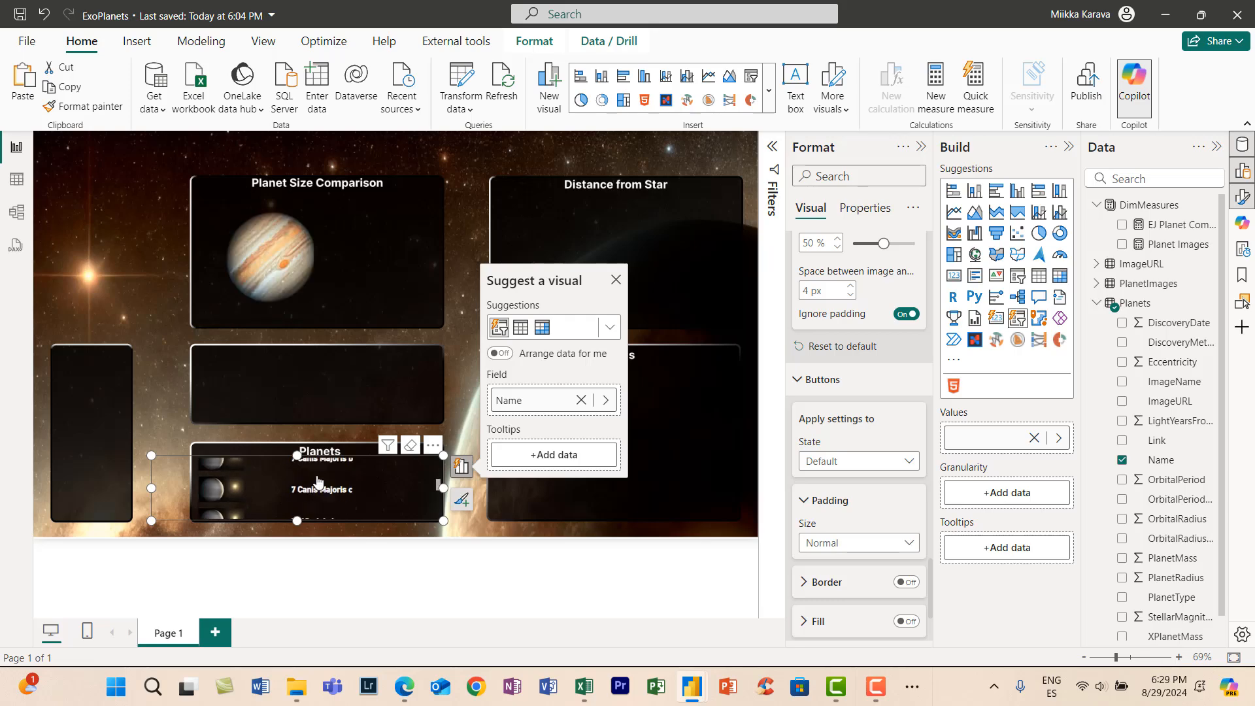
scroll(320, 484, up, 1)
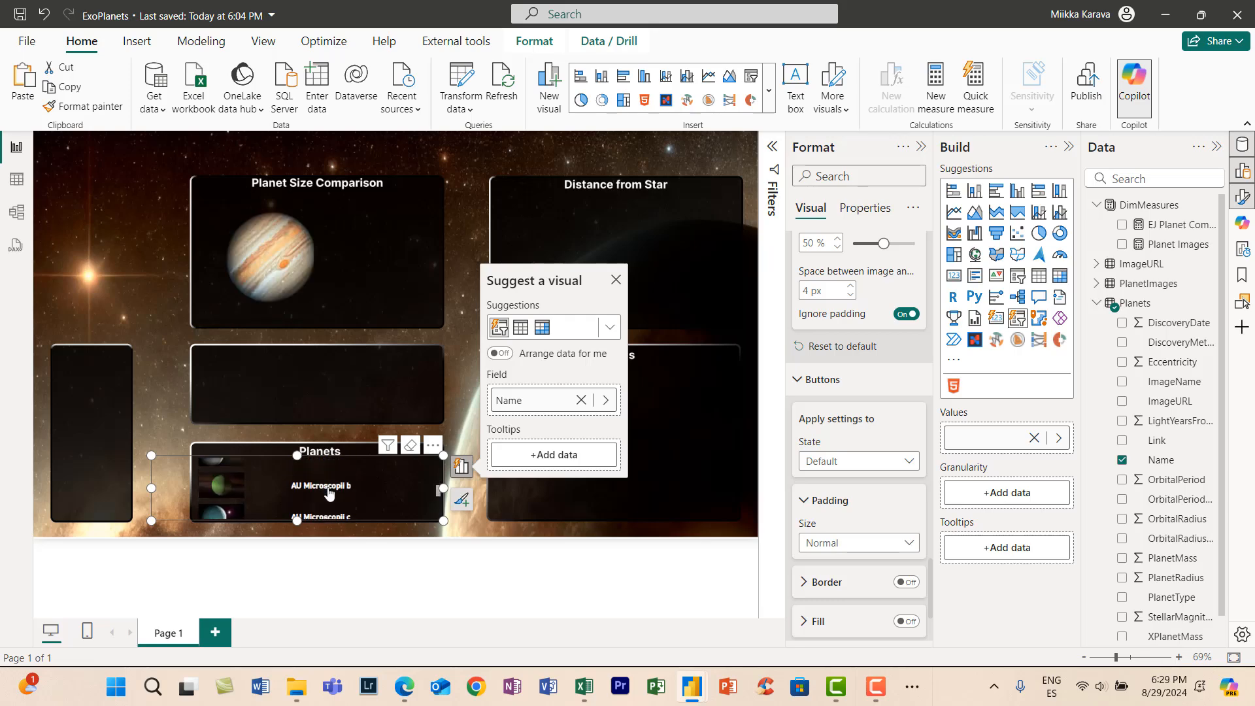
click(329, 495)
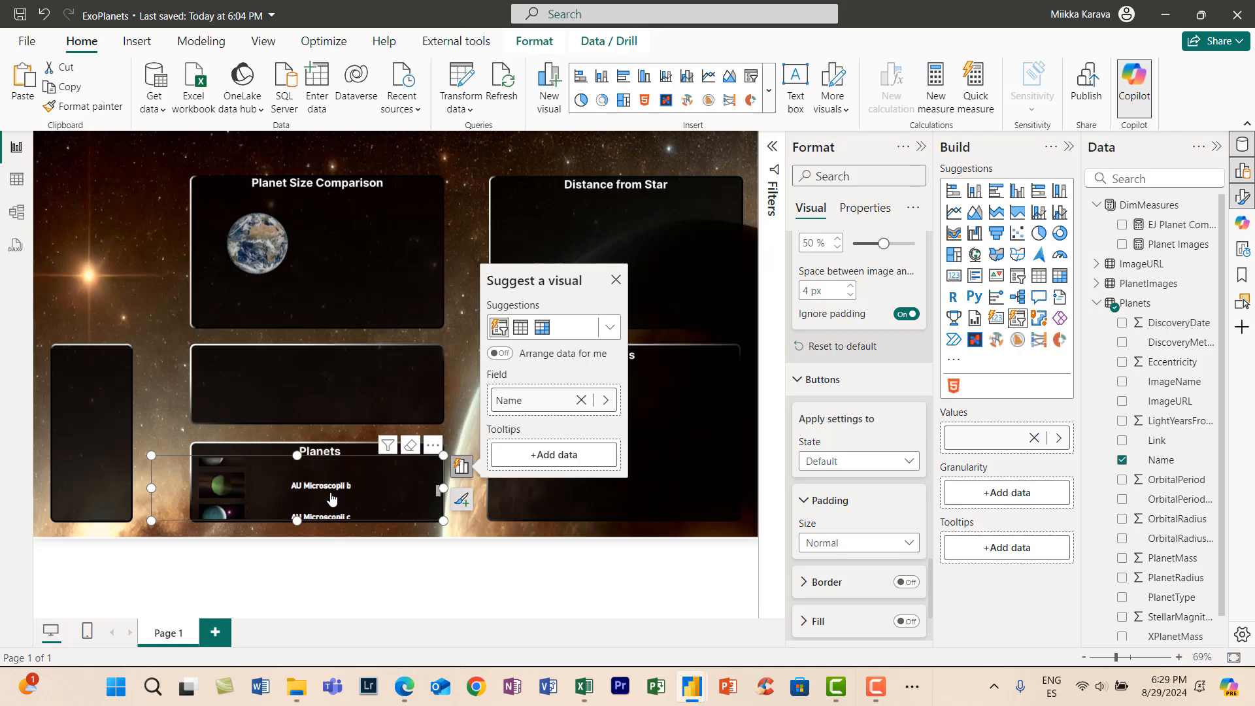
click(336, 487)
scroll(335, 482, down, 2)
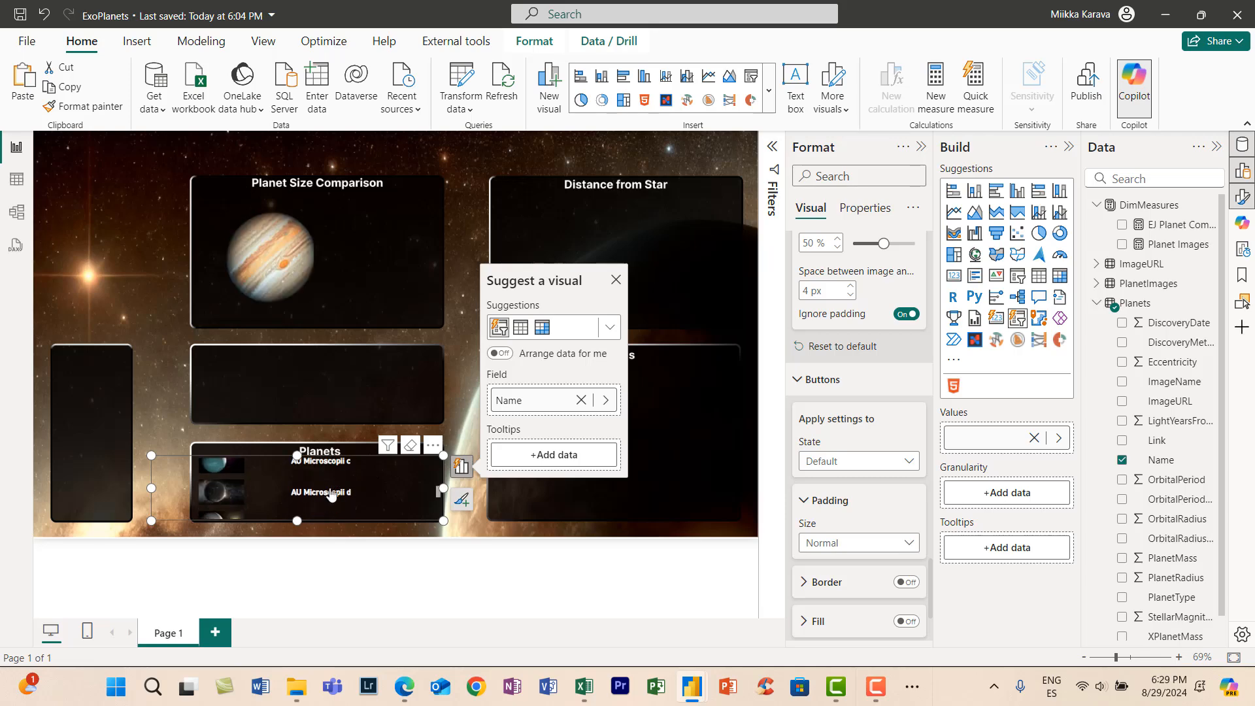
click(320, 496)
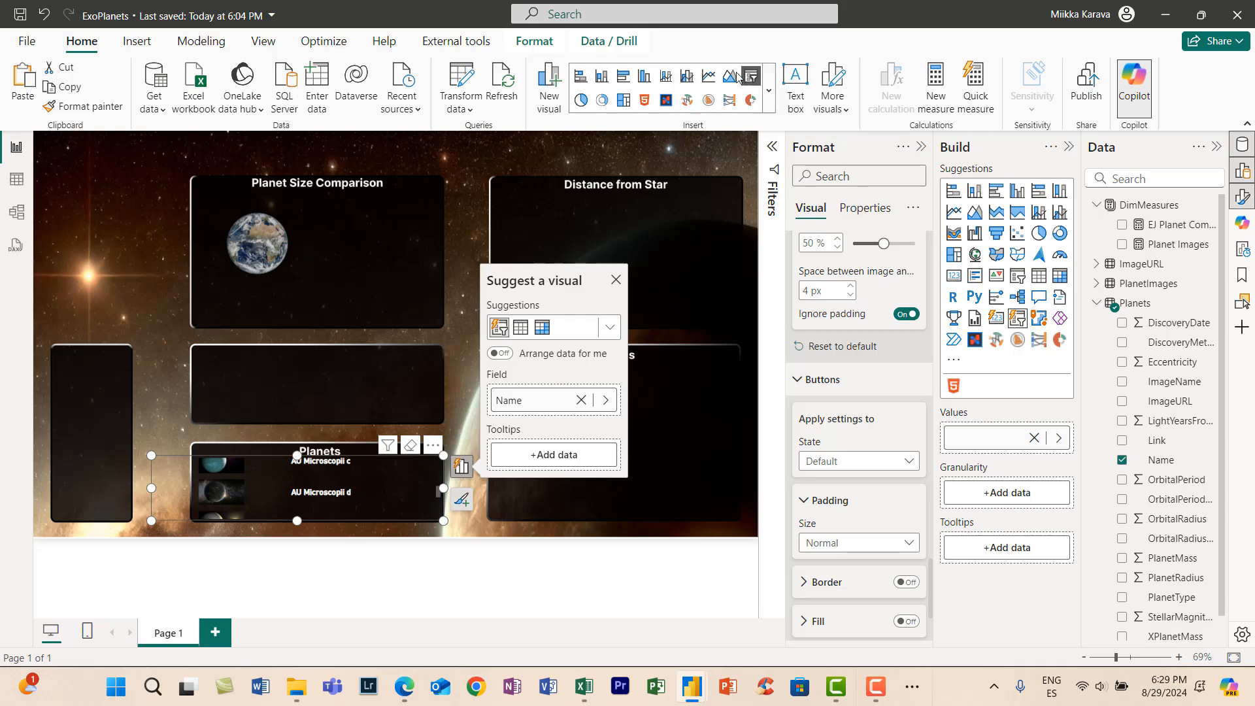
- Copy the full formula of the EJ Planet Comparison measure into a new measure in DimMeasures
click(1171, 224)
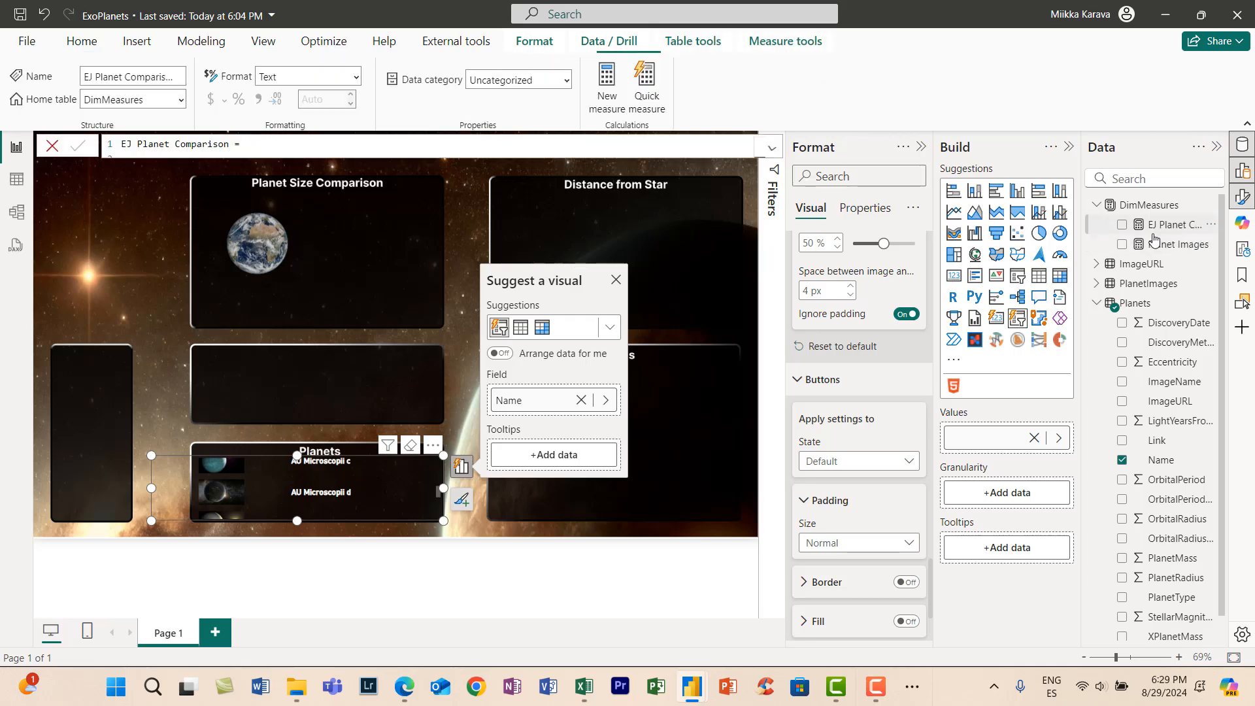
click(772, 148)
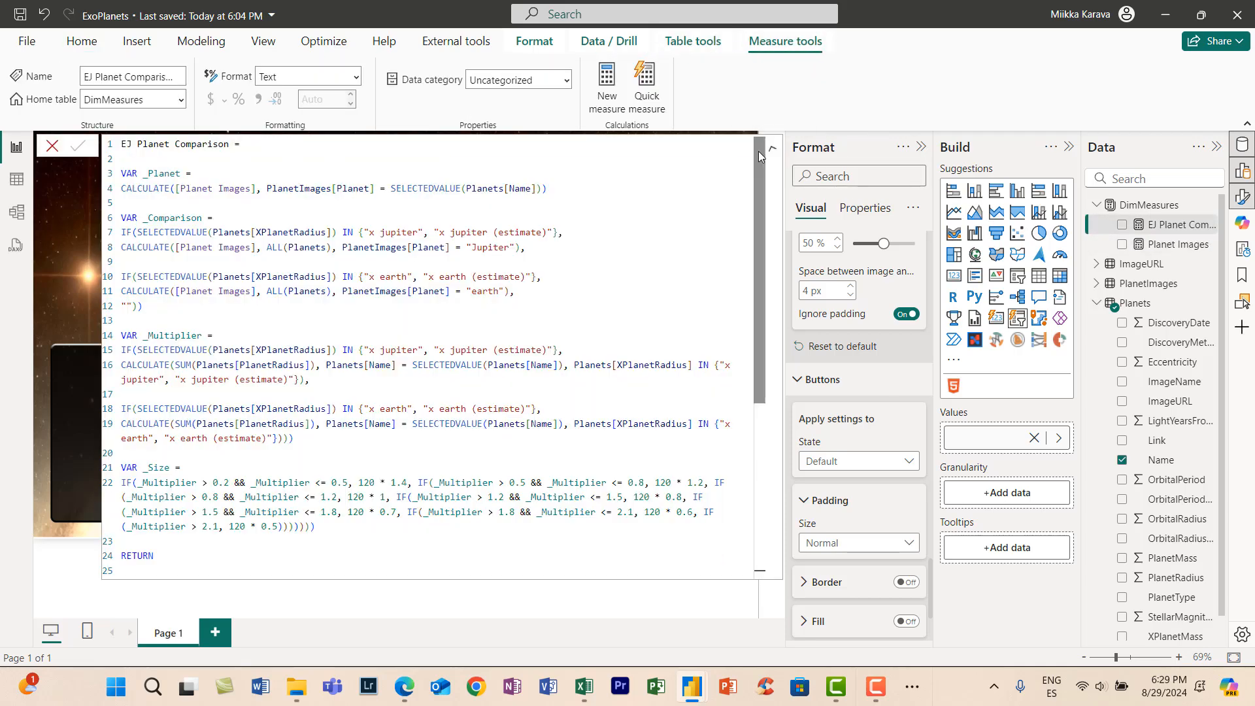
click(387, 322)
key(ctrl+a)
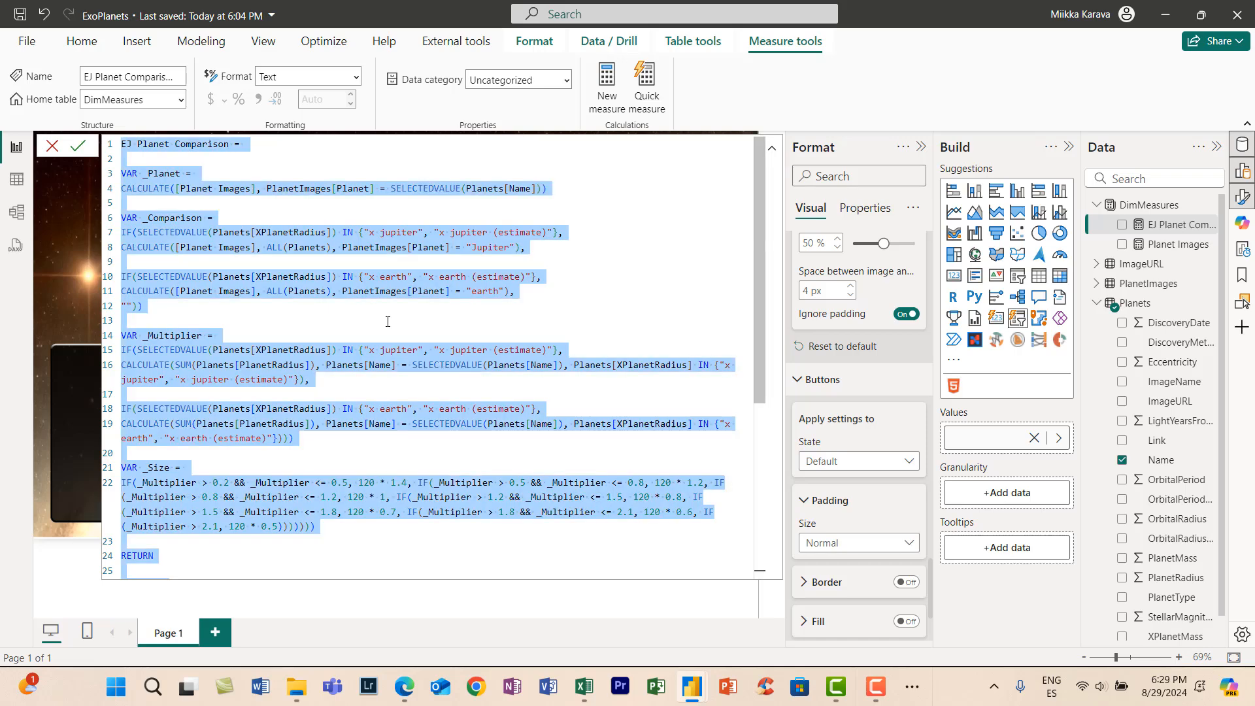
click(608, 96)
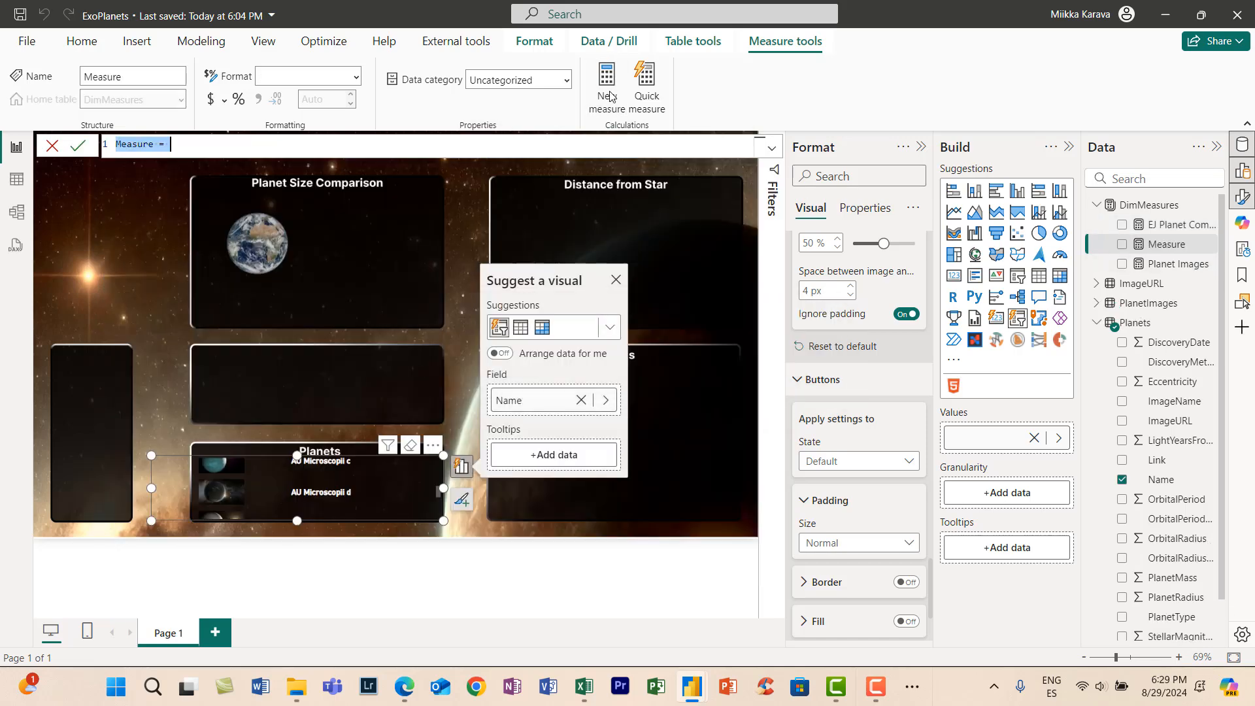
key(ctrl+v)
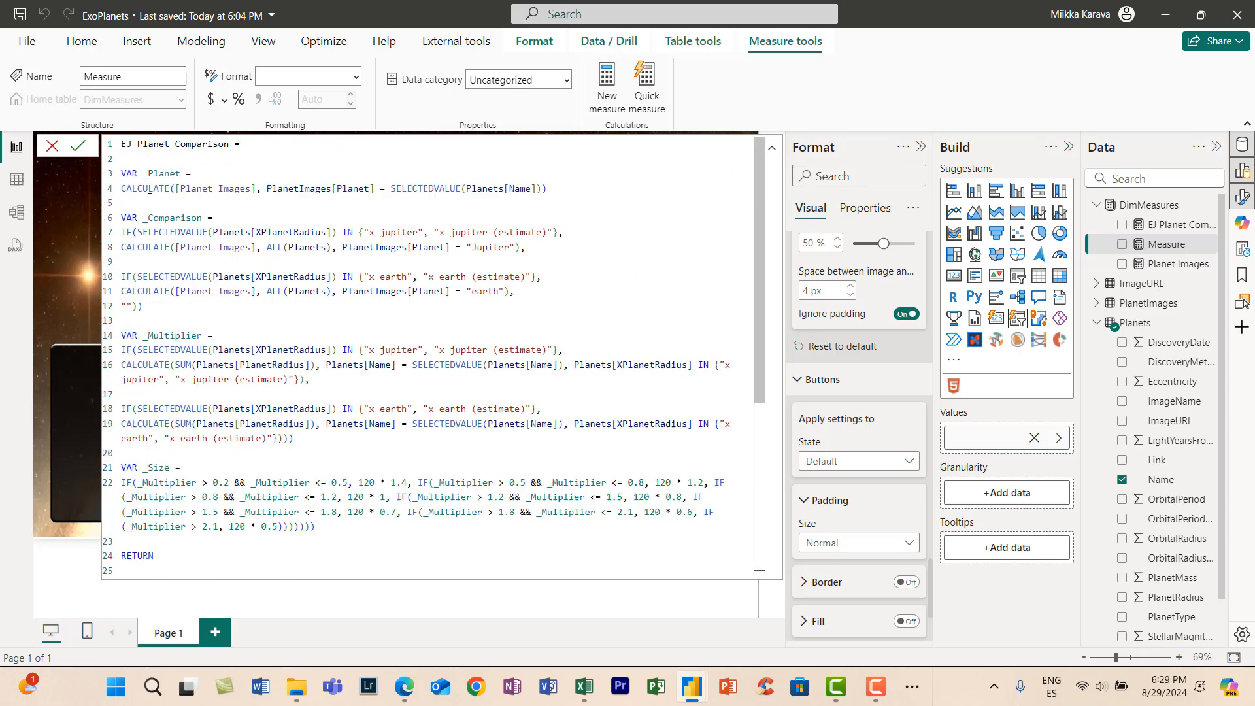
- Remove the EJ prefix so the new measure is named Planet Comparison
drag(138, 144, 96, 153)
click(138, 146)
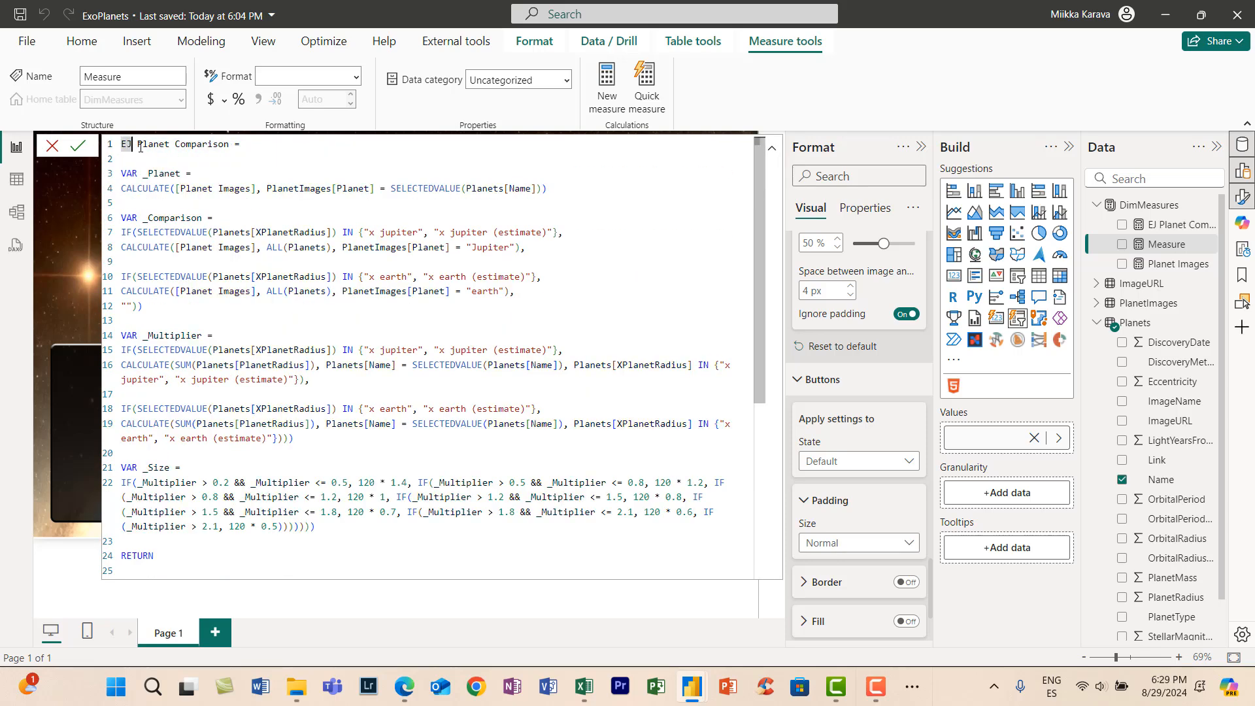
key(BackSpace)
key(BackSpace)
key(BackSpace)
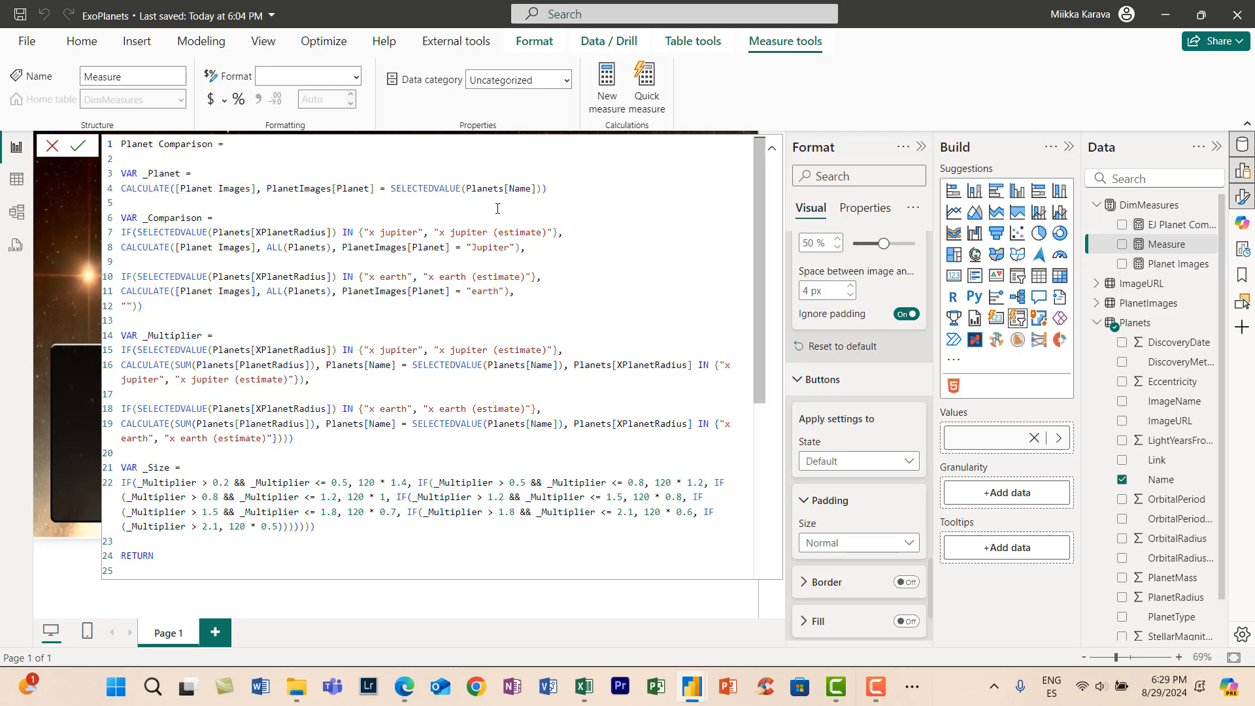
- In the _Planet variable, replace the PlanetImages[Planet] filter column with Planets[Name]
drag(535, 189, 468, 187)
key(ctrl+c)
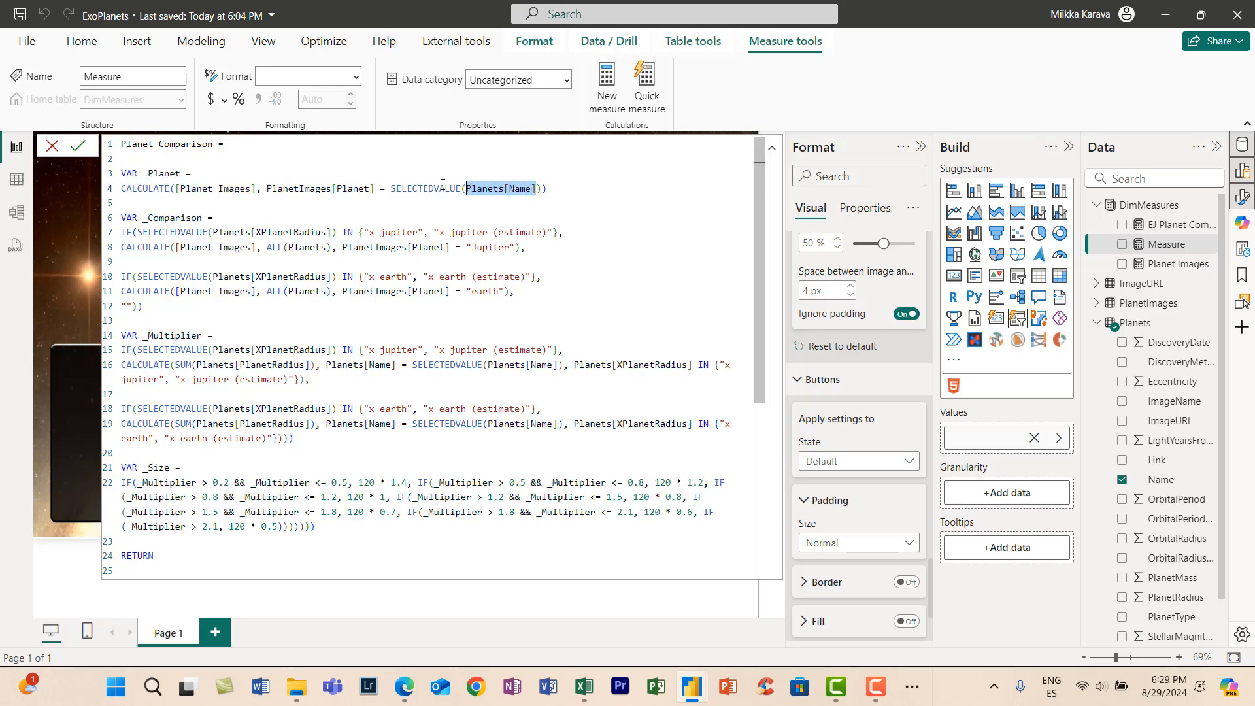
click(375, 188)
mouse_move(375, 189)
mouse_down()
mouse_move(553, 188)
mouse_move(263, 188)
mouse_move(374, 189)
mouse_up()
double_click(266, 190)
key(ctrl+v)
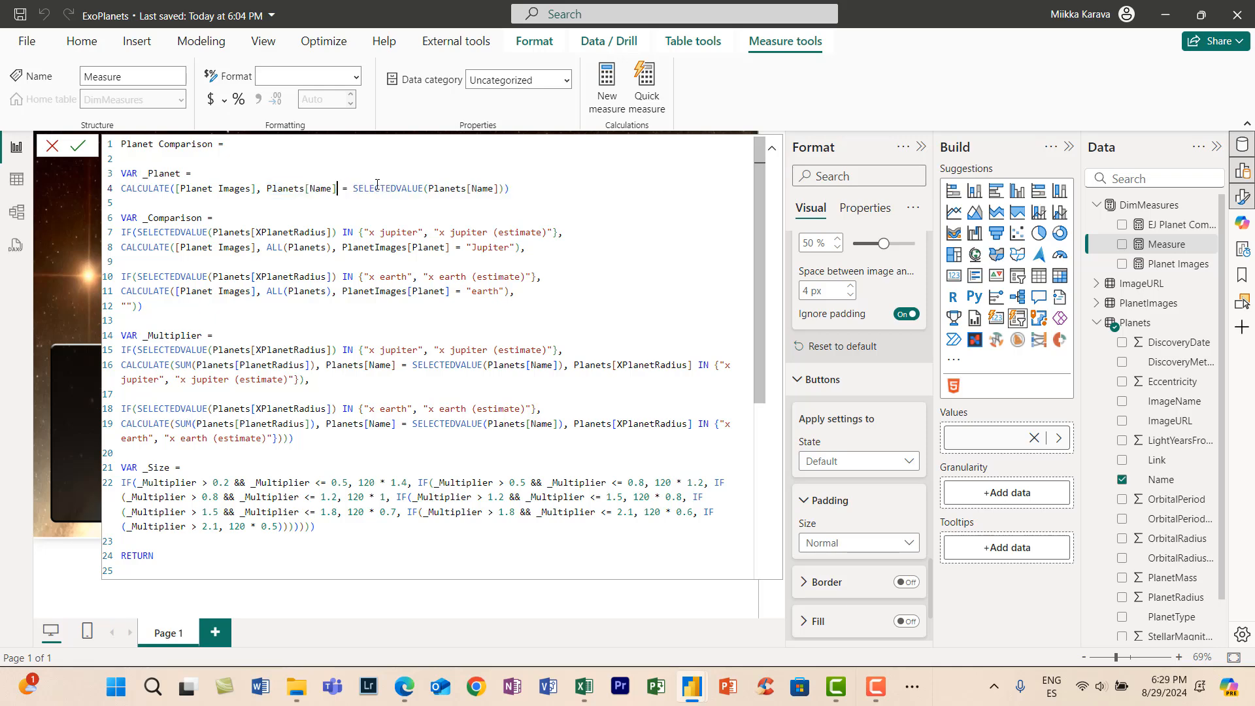
- Review the _Comparison variable and the remaining code of the Planet Comparison measure
click(546, 233)
click(467, 247)
scroll(467, 247, down, 1)
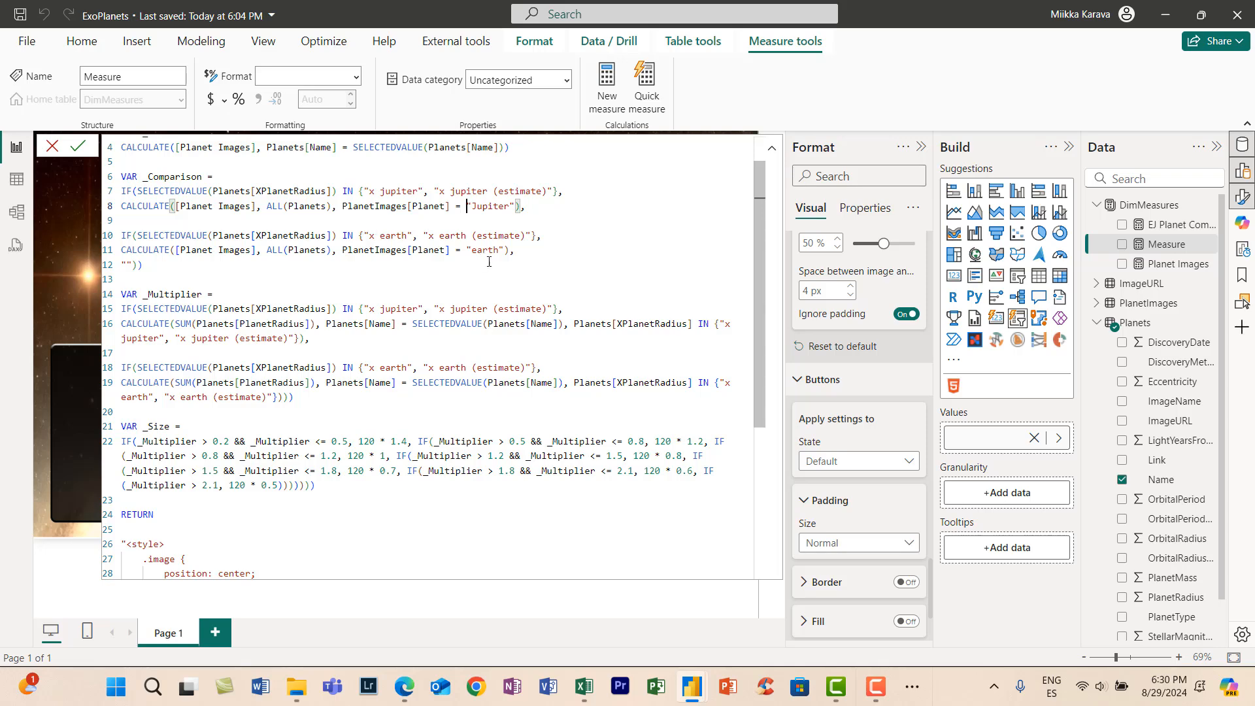
- In the _Size variable, replace every "120 *" factor with "_Multiplier *"
scroll(510, 264, down, 1)
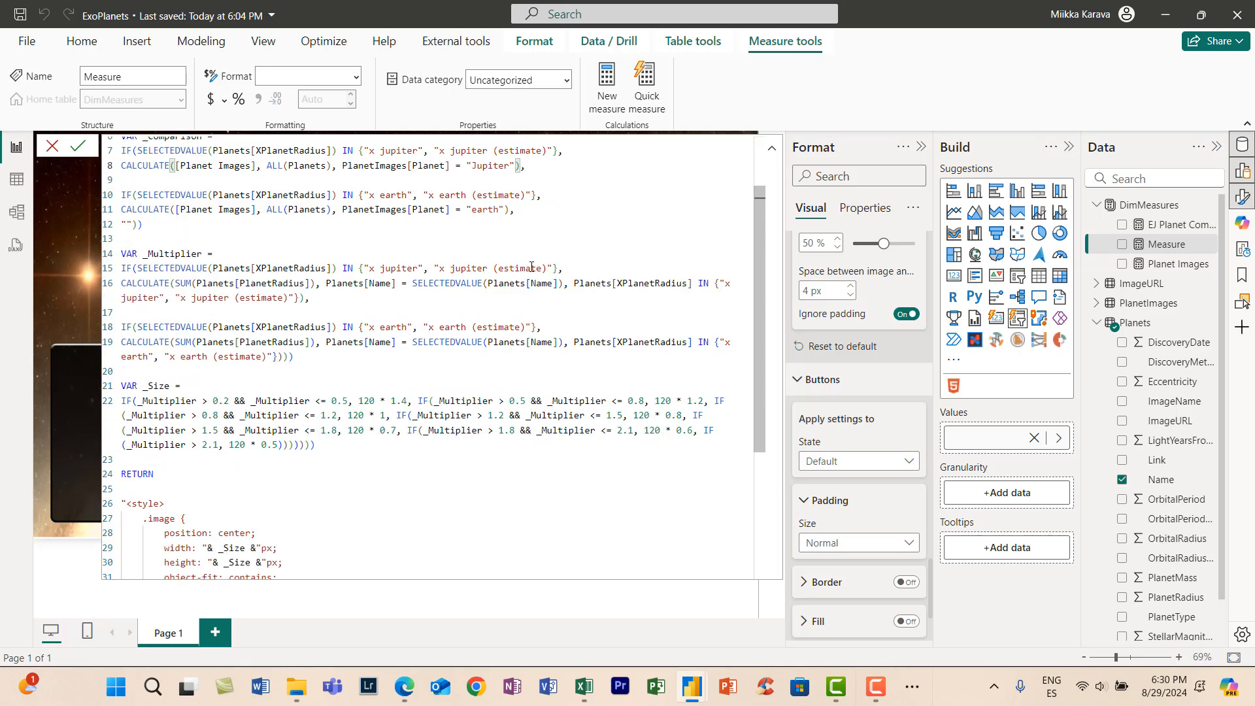
click(325, 298)
scroll(352, 292, down, 1)
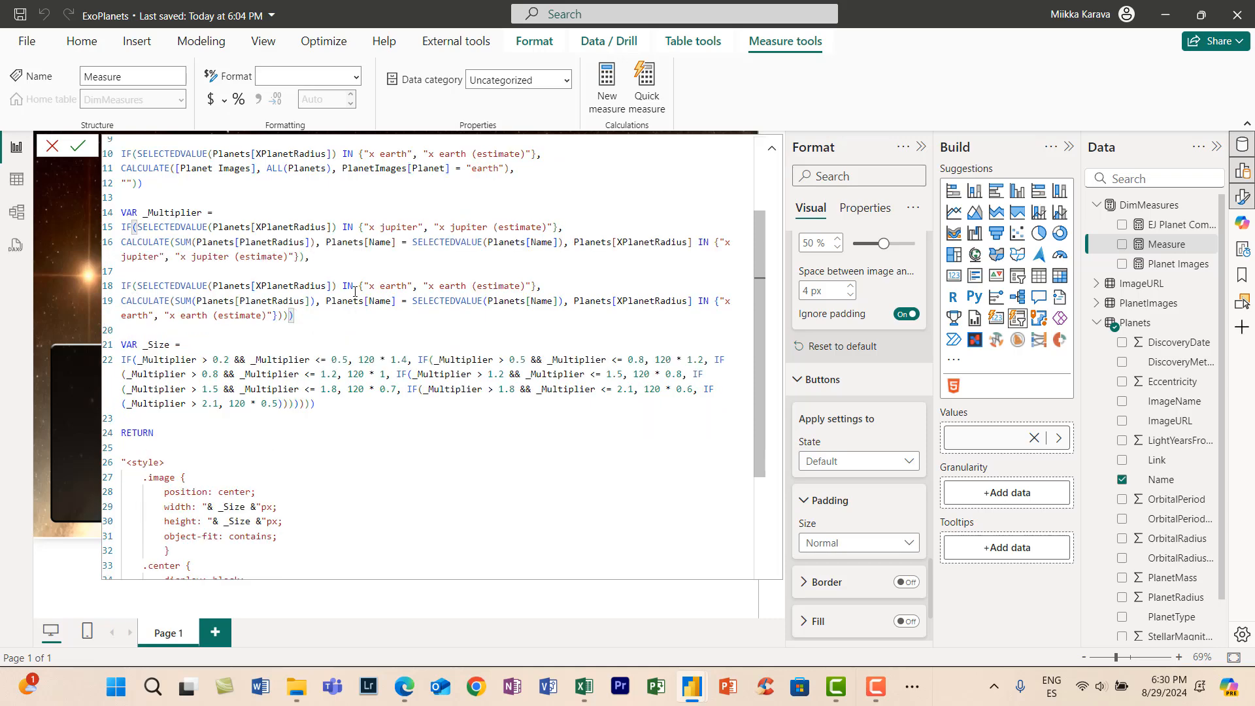
drag(361, 359, 391, 360)
key(ctrl+d)
key(ctrl+d)
key(ctrl+d)
key(ctrl+d)
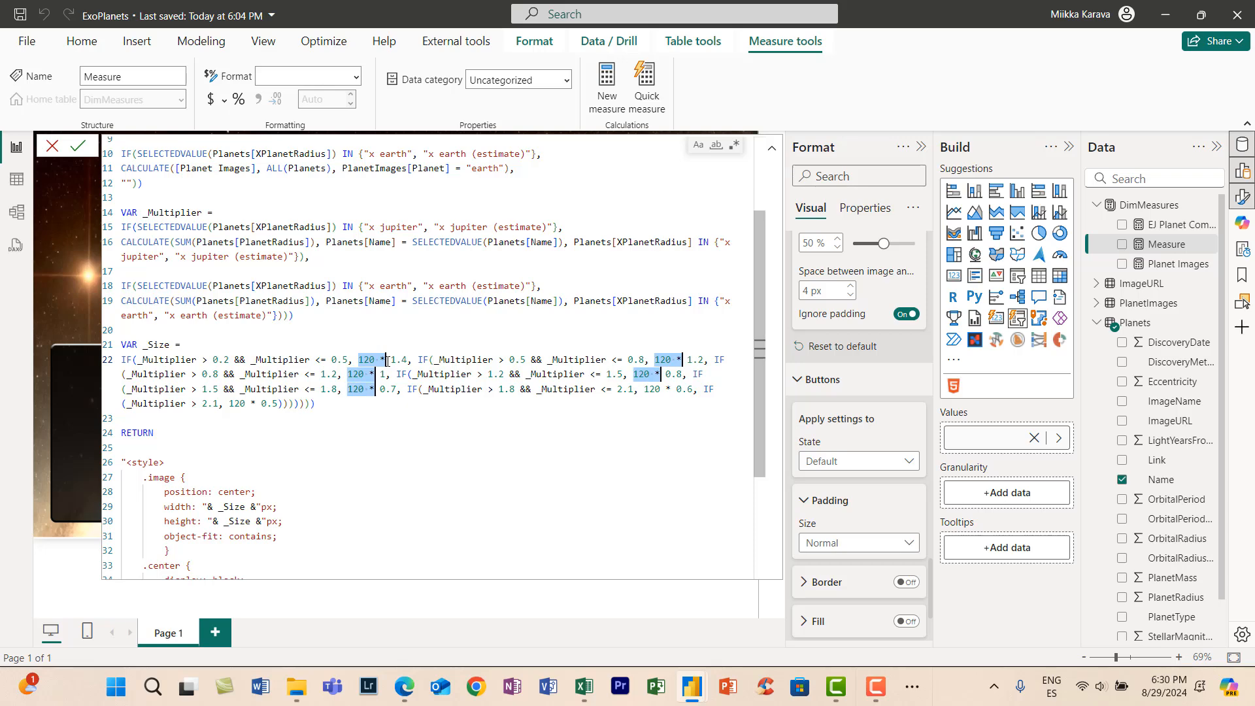
key(ctrl+d)
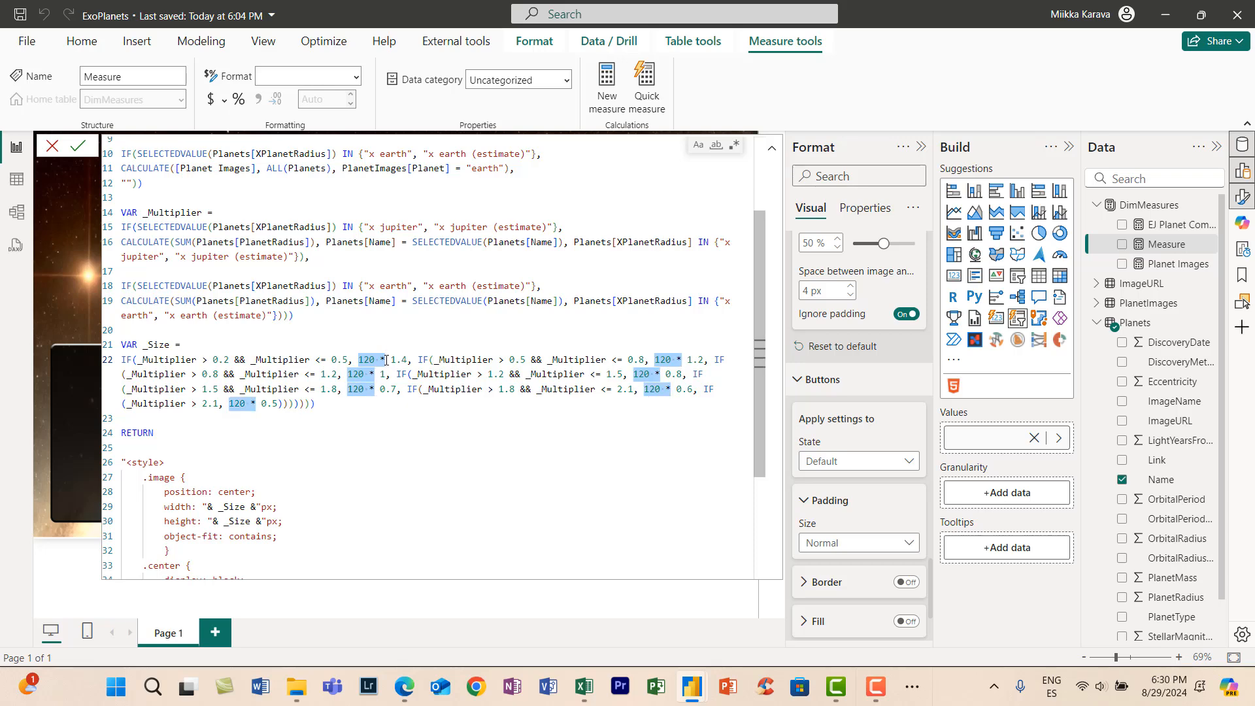
text(_Multip)
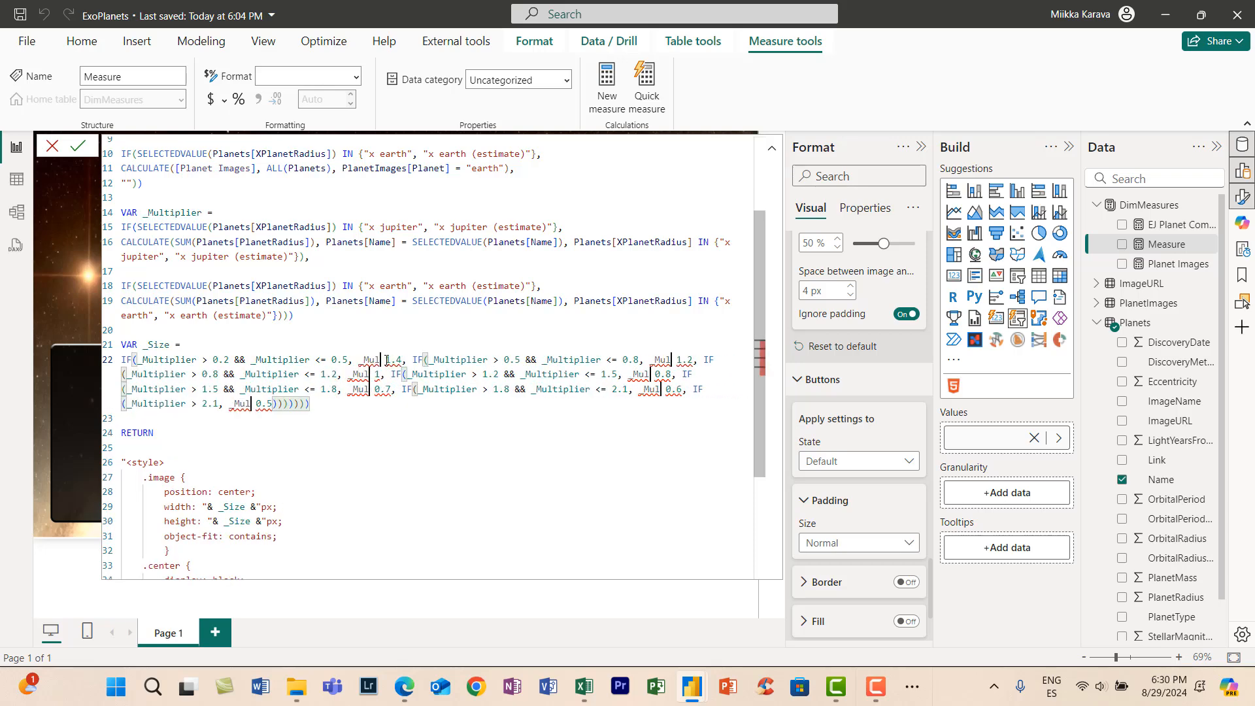
text(lier)
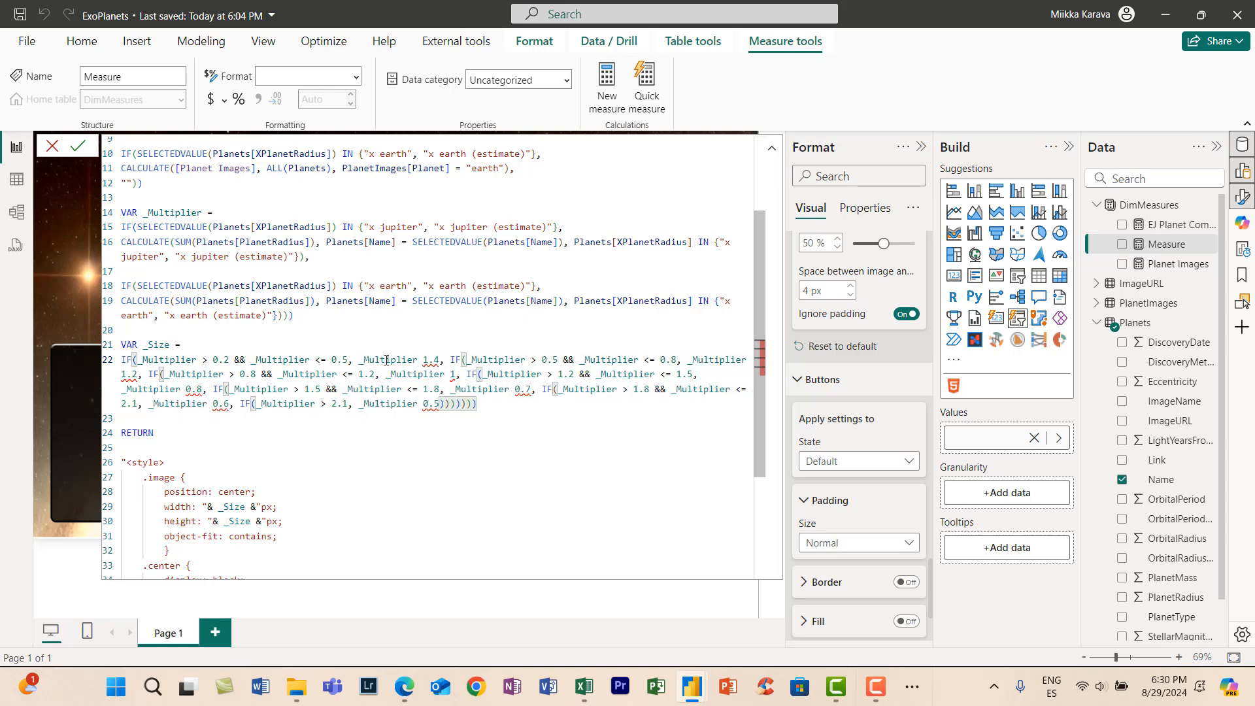
text( *)
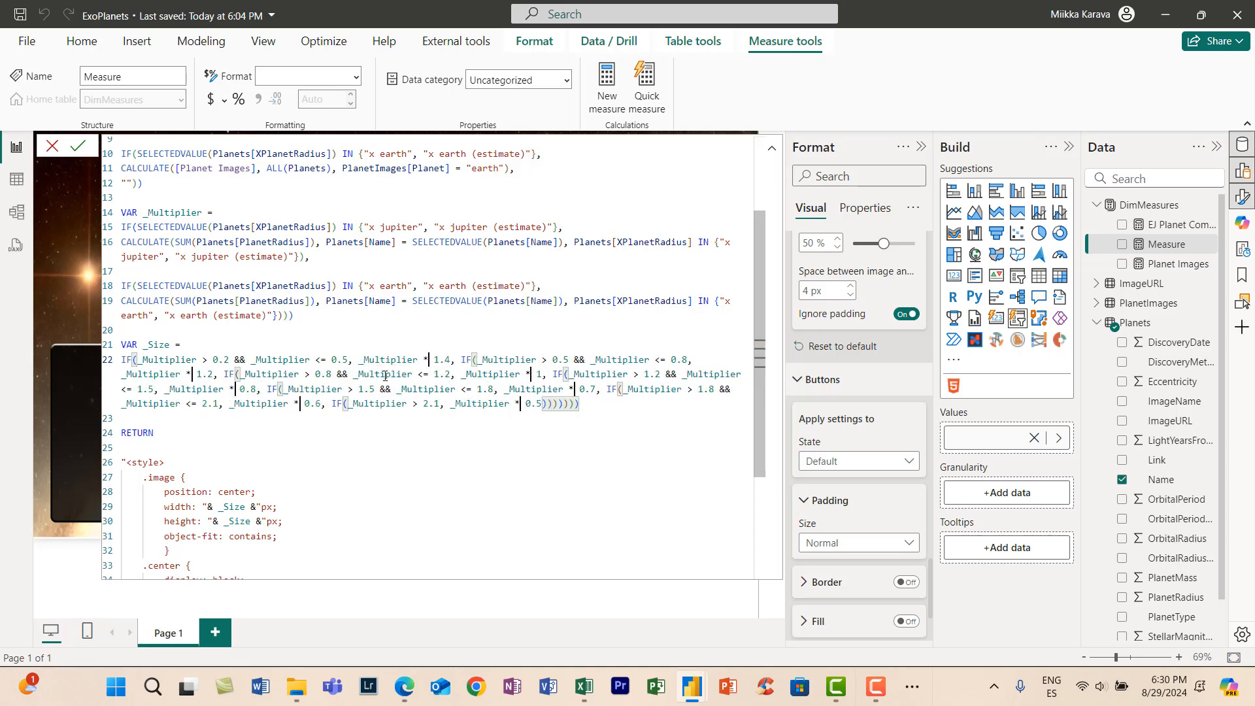
- Multiply _Size by 120 in both the width and height of the .image style, as "120 * _Size"
scroll(384, 375, down, 4)
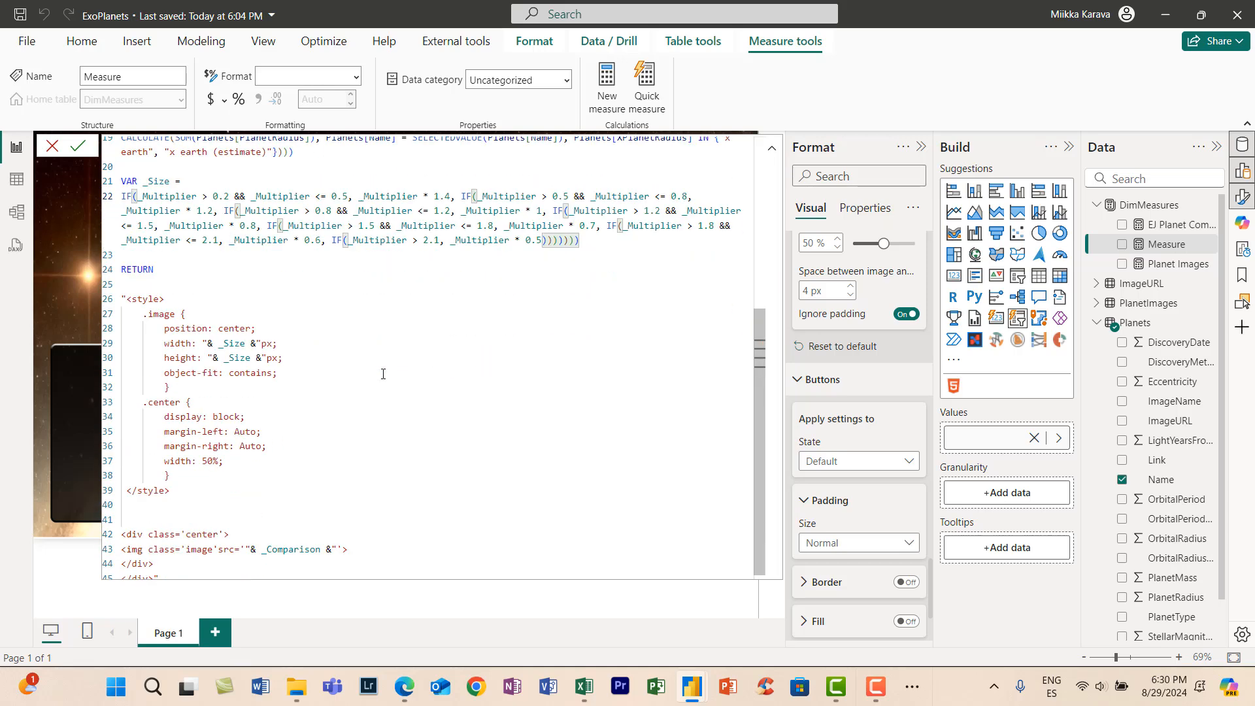
click(219, 338)
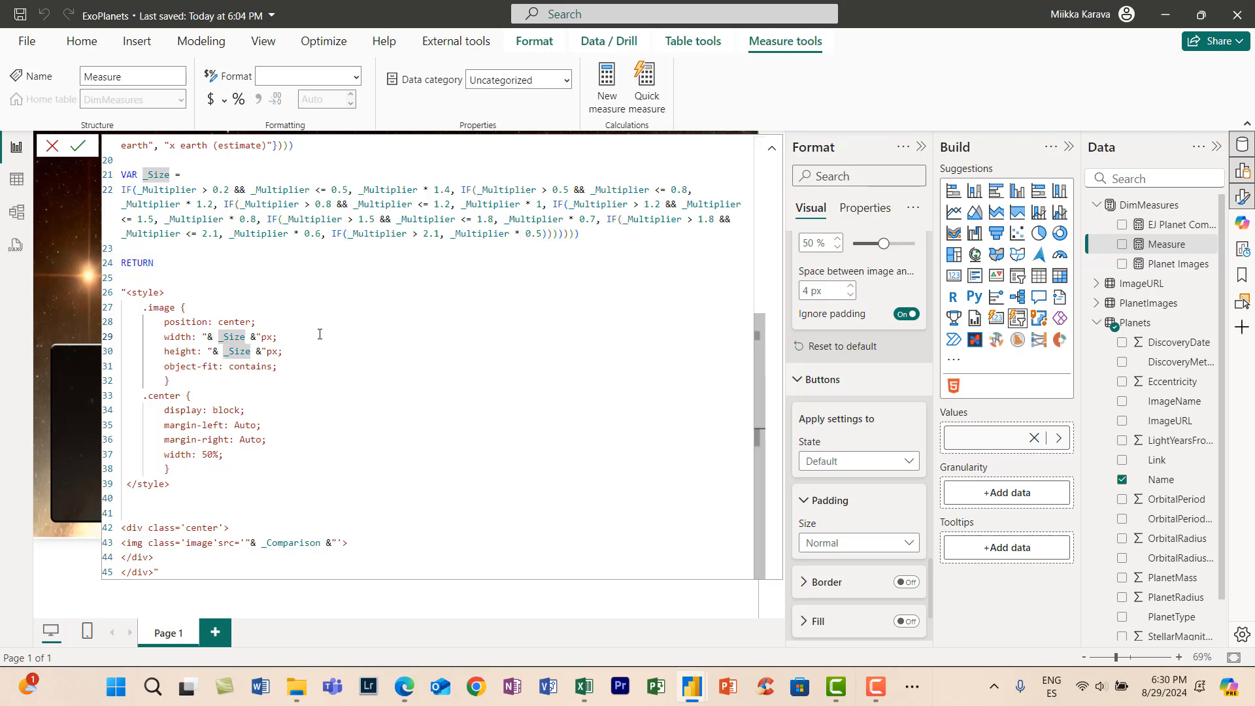
text(120 *)
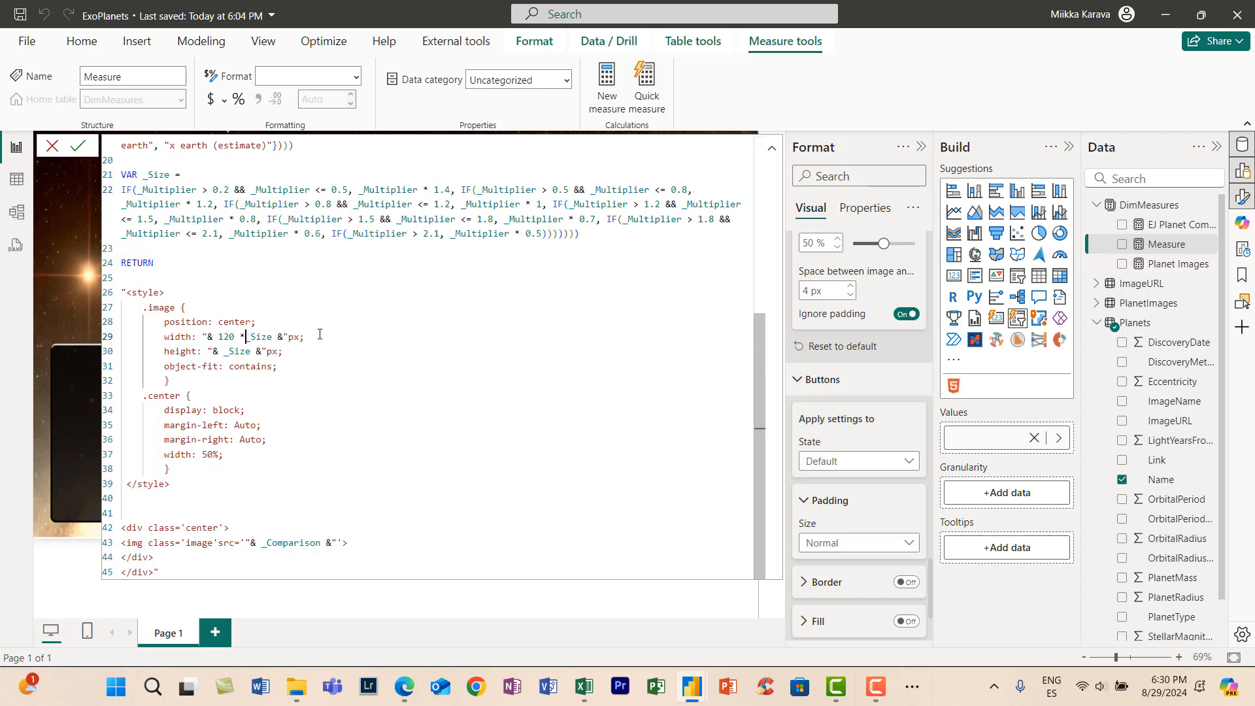
double_click(234, 338)
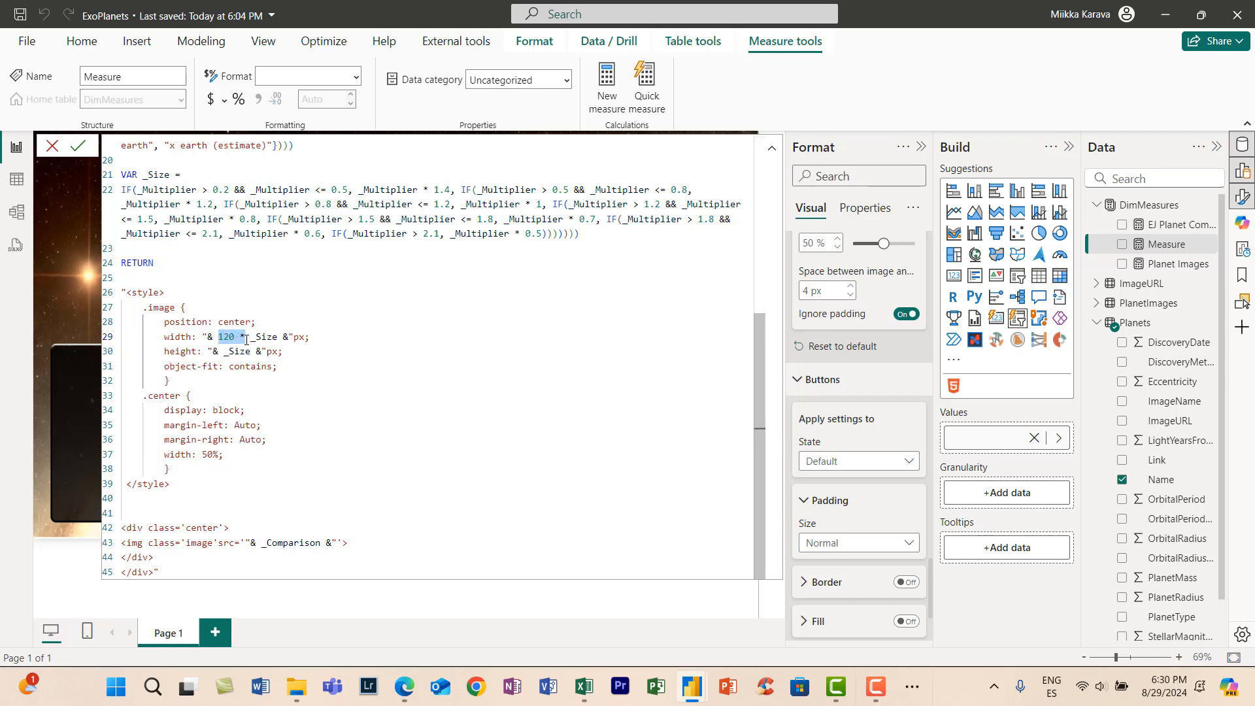
key(ctrl+c)
click(224, 351)
key(ctrl+v)
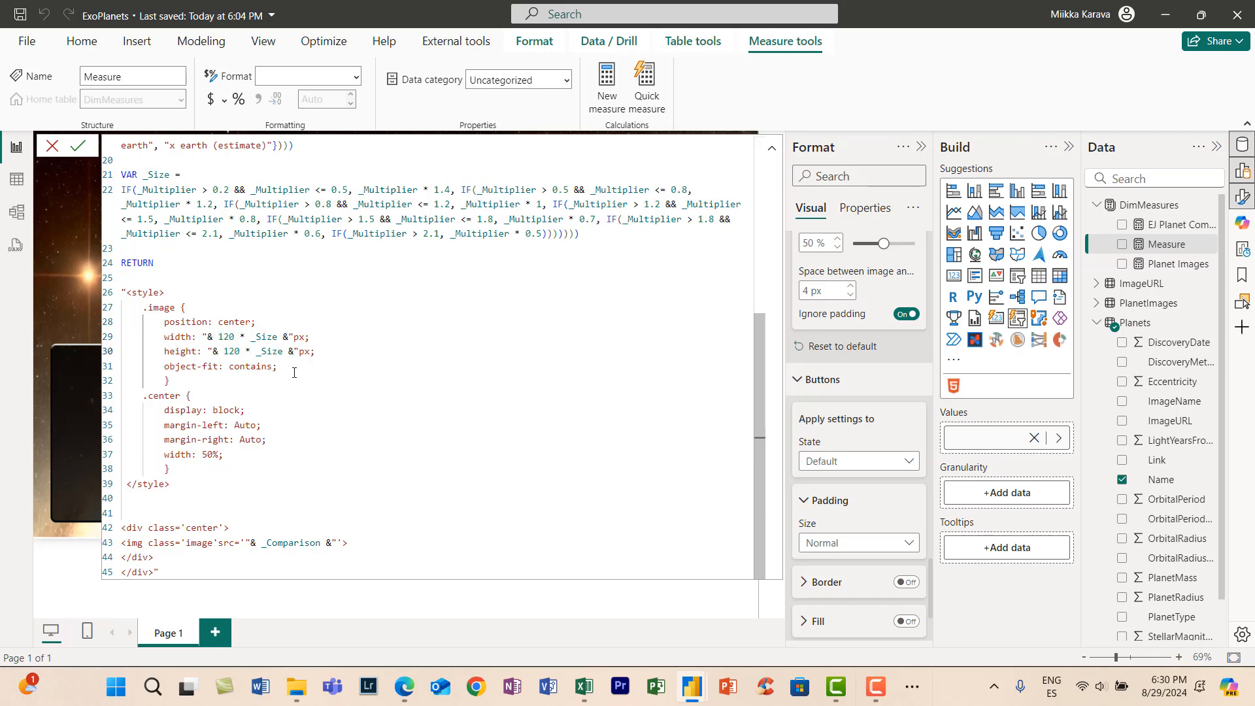
click(295, 372)
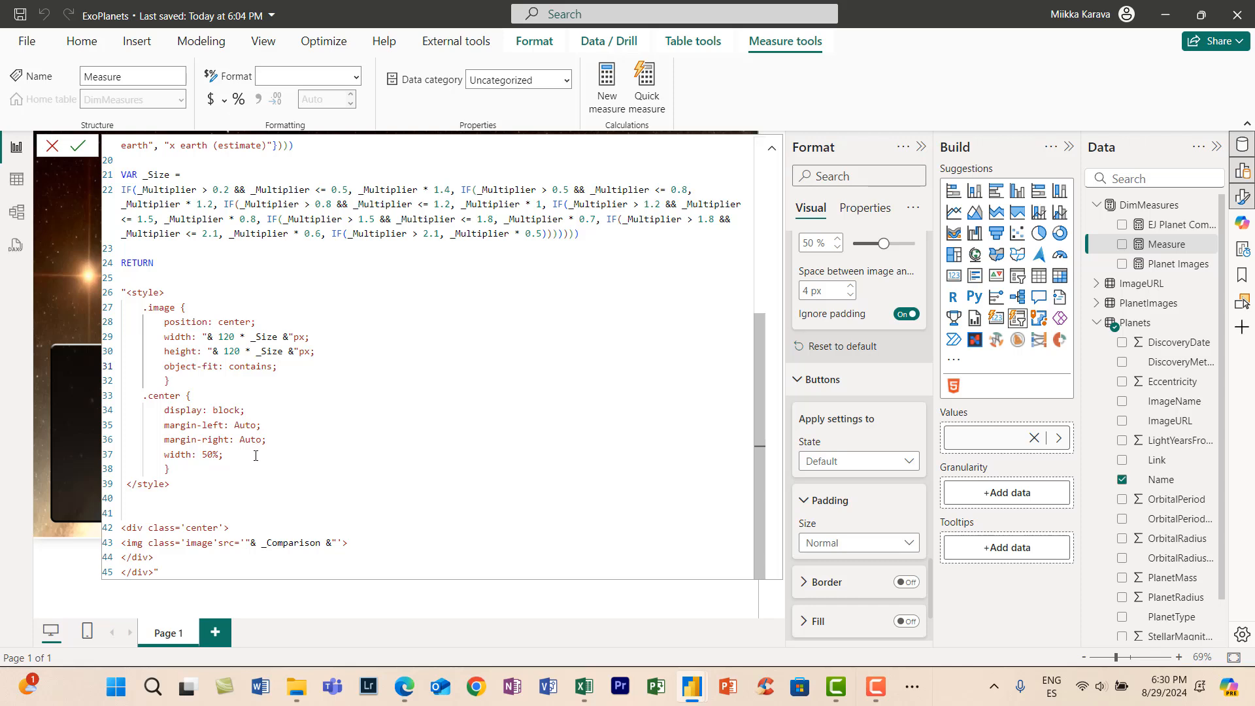
- Replace _Comparison with _Planet as the image source in the HTML, commit the Planet Comparison measure and collapse the formula editor
drag(321, 544, 269, 542)
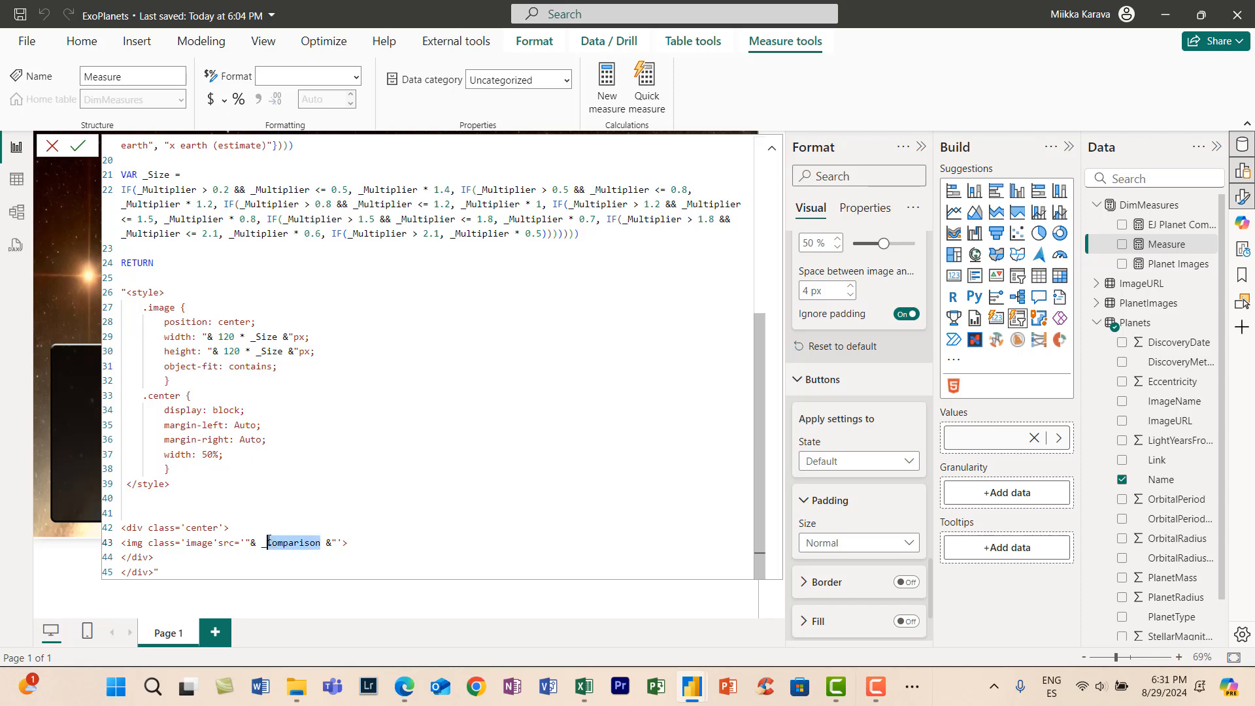
click(297, 530)
text(plan)
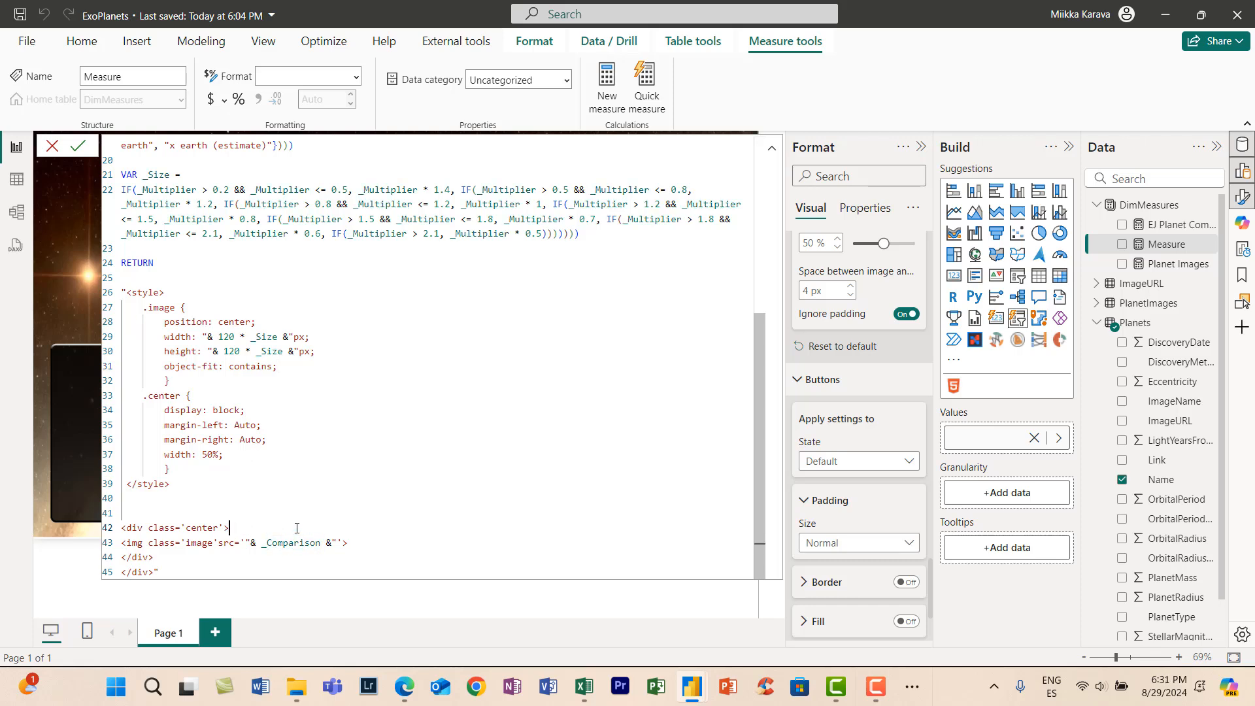
click(322, 544)
key(BackSpace)
key(BackSpace)
key(BackSpace)
key(BackSpace)
key(BackSpace)
key(BackSpace)
key(BackSpace)
key(BackSpace)
key(BackSpace)
key(BackSpace)
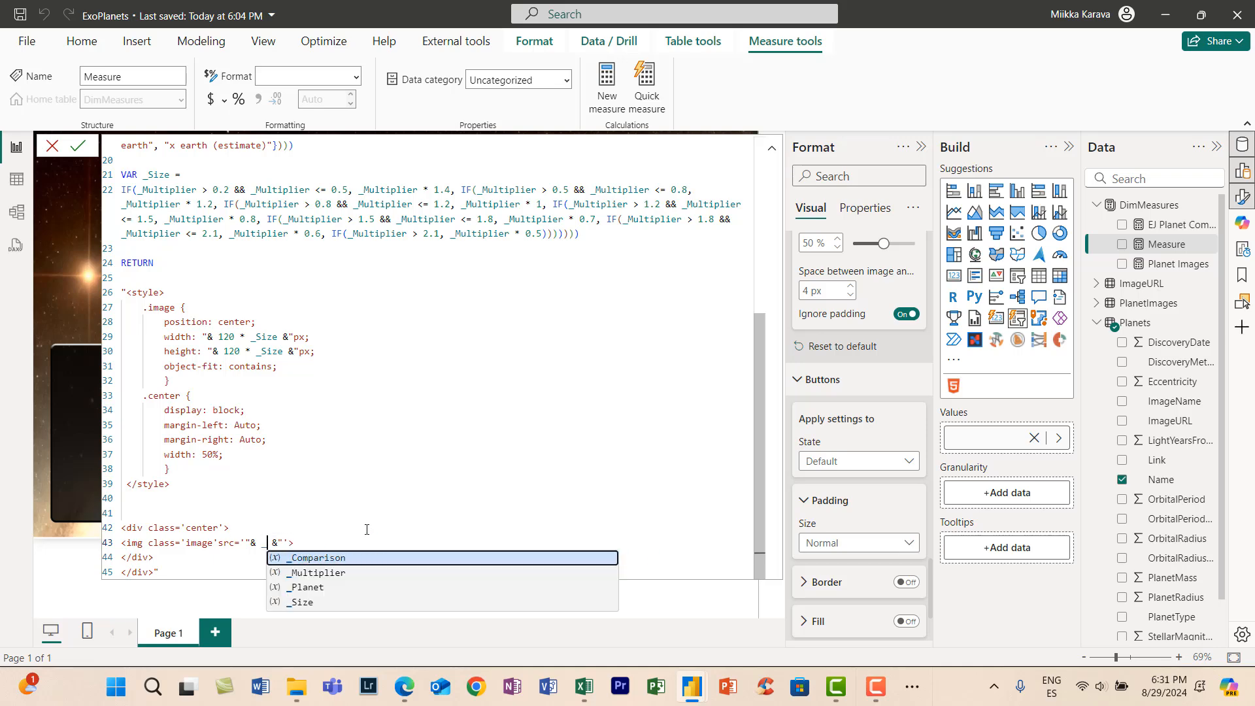
text(Planet)
key(Return)
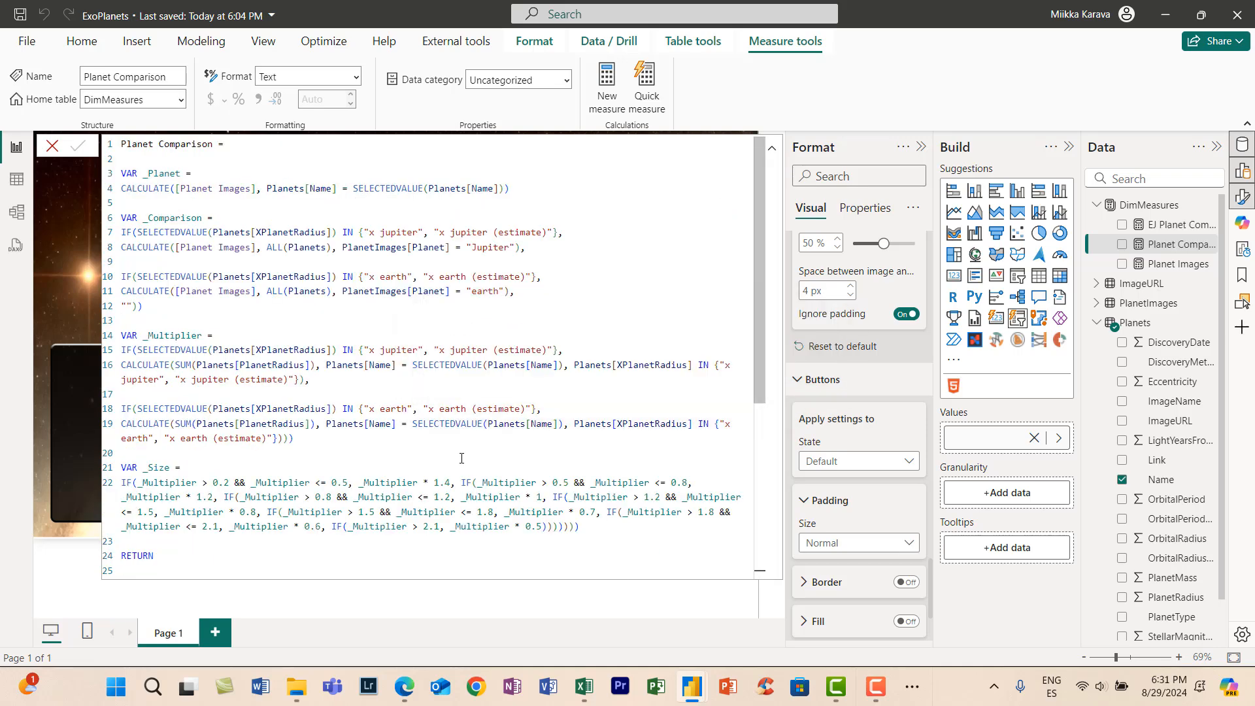
click(773, 154)
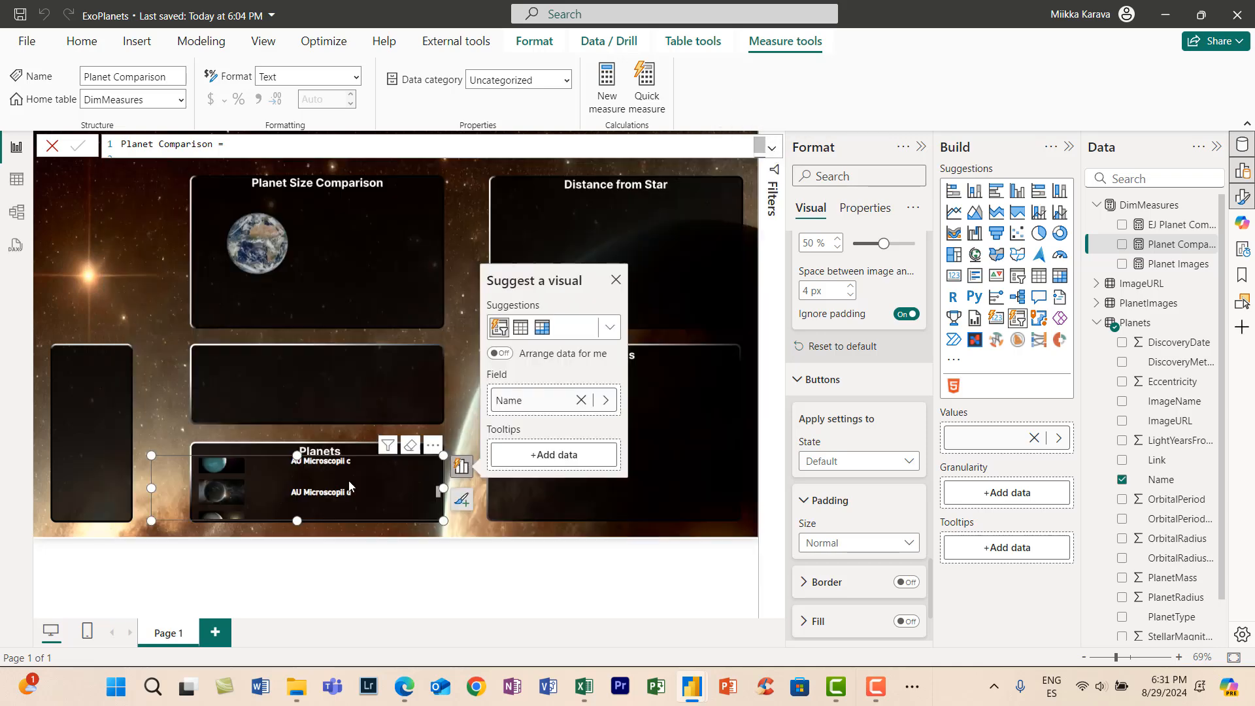
- Duplicate the HTML planet visual, place the copy directly beside the original at horizontal 500, vertical 134, and swap its measure to Planet Comparison
click(313, 265)
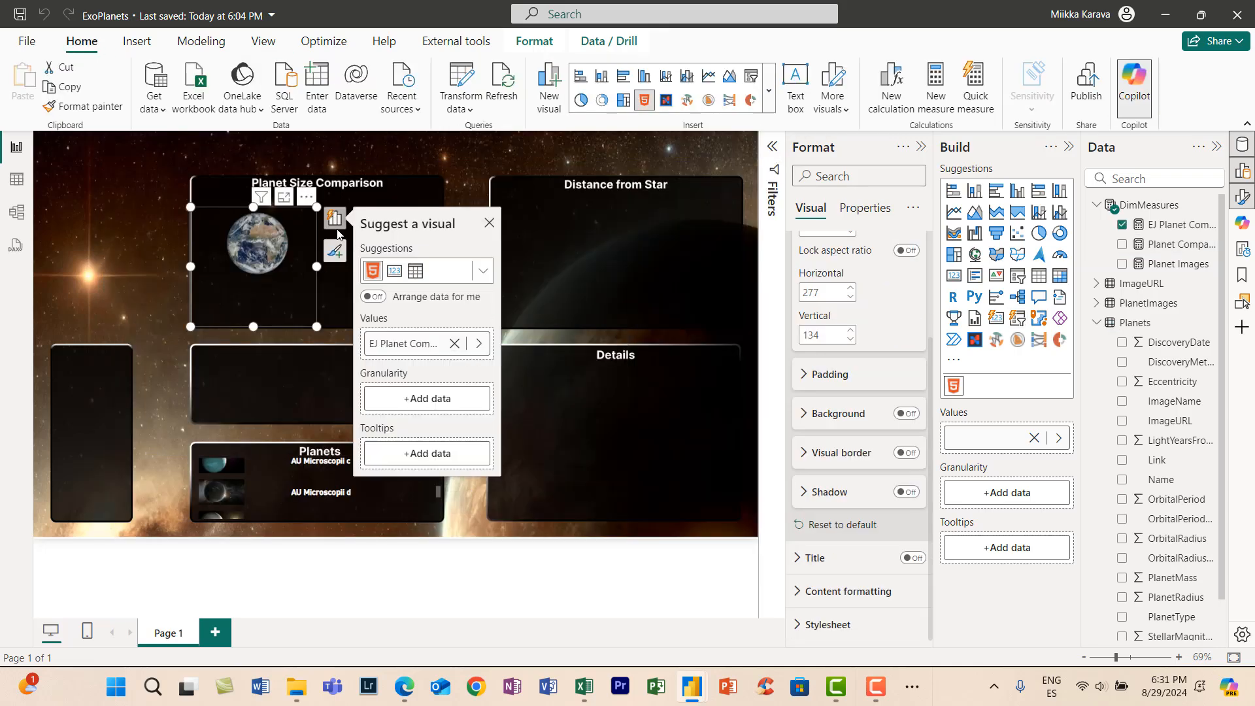
click(316, 291)
click(316, 292)
key(ctrl+c)
key(ctrl+v)
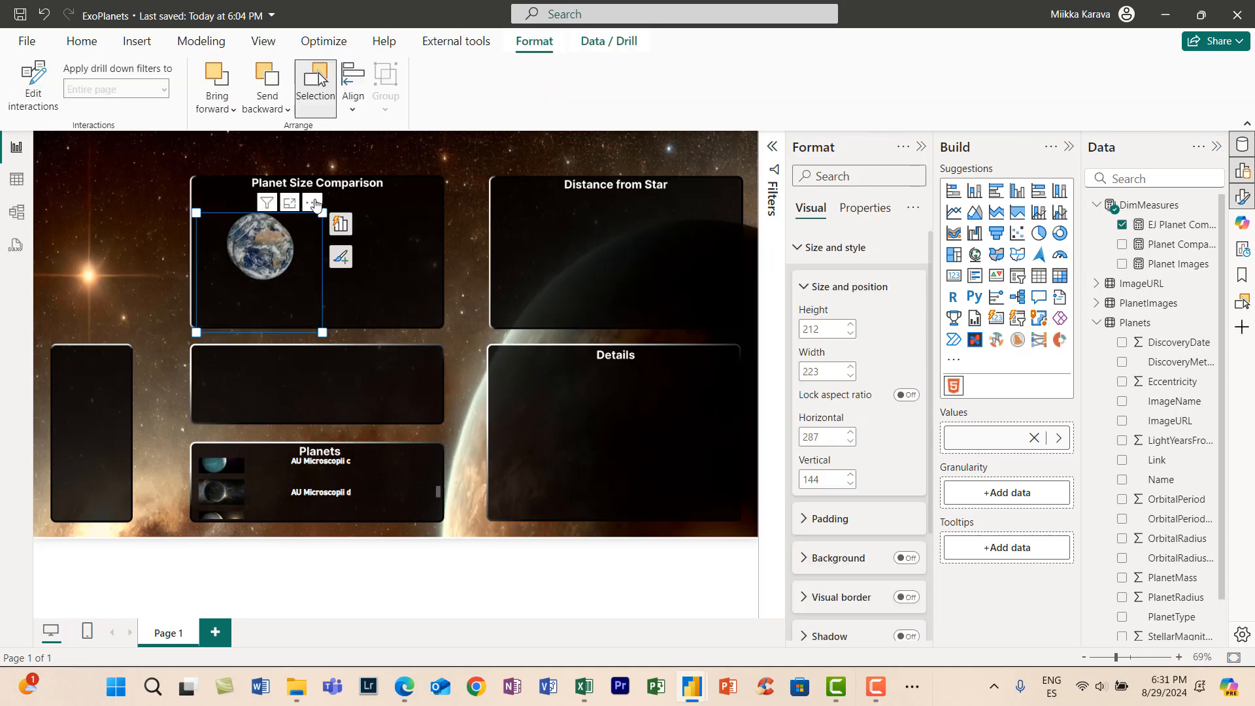
drag(316, 202, 432, 194)
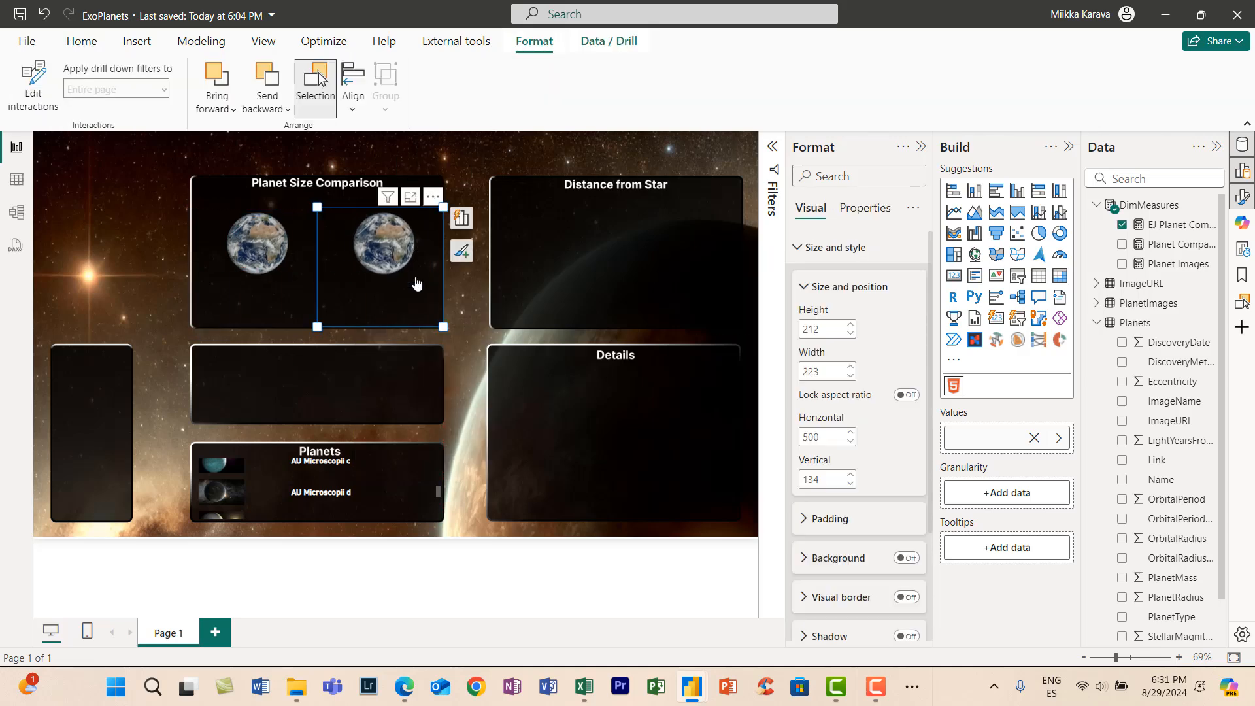
click(462, 218)
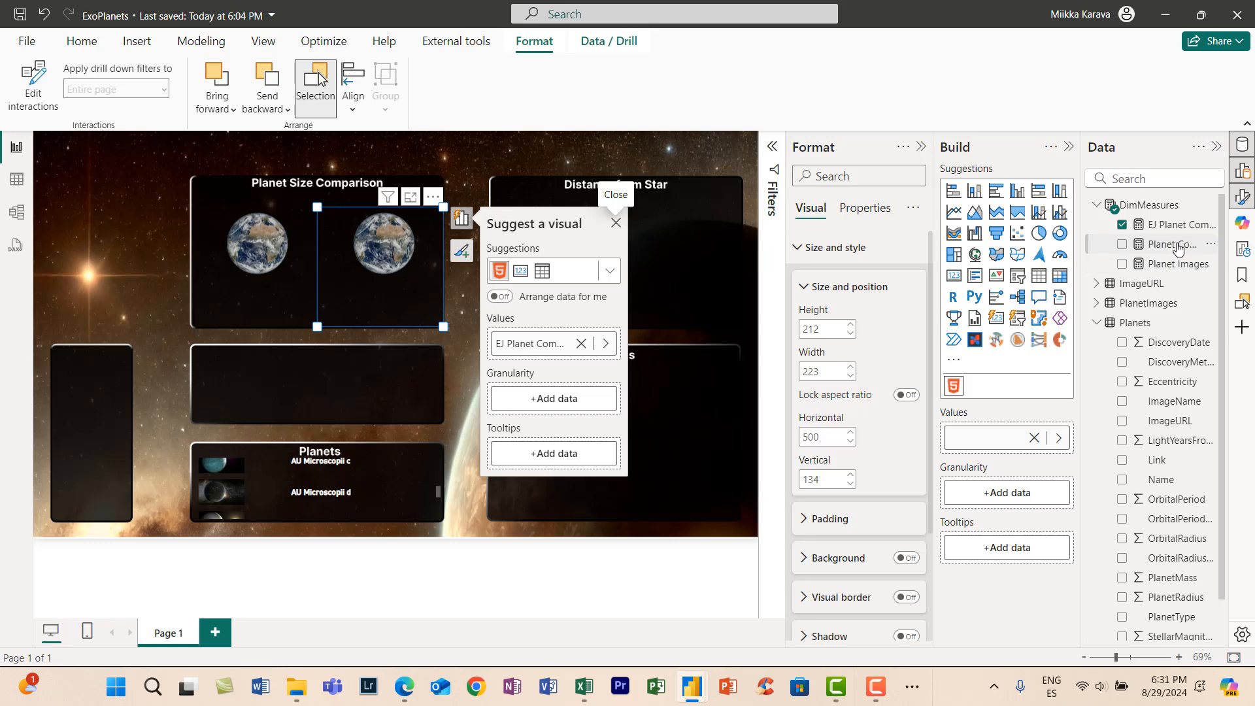
drag(1177, 244, 533, 343)
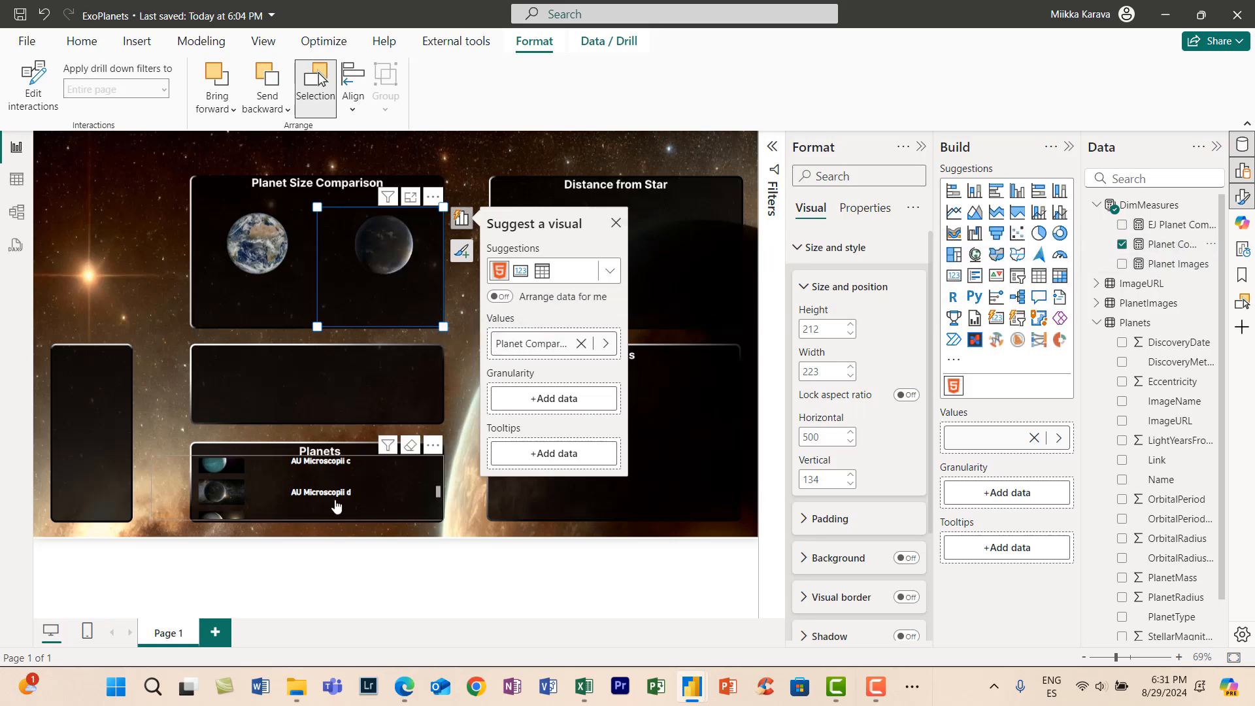
- Select different planets in the Planets slicer to check how the two size comparison images change
scroll(321, 474, down, 2)
double_click(321, 473)
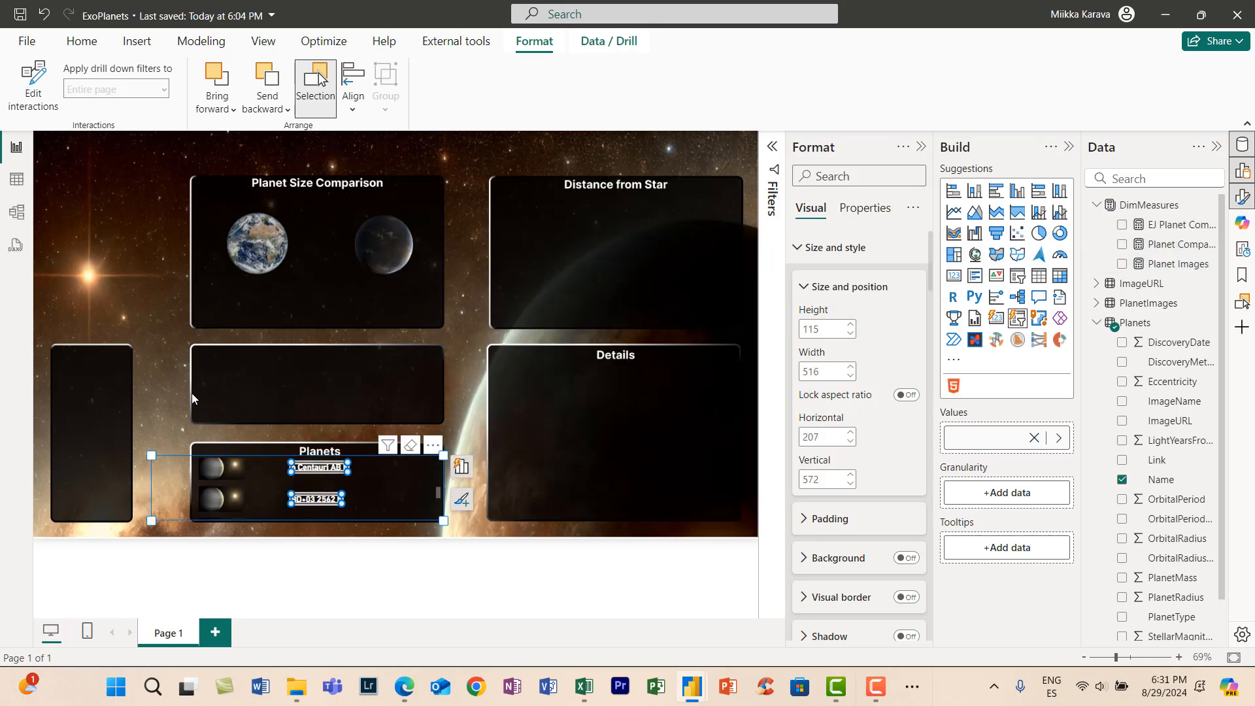
click(191, 393)
click(314, 478)
scroll(320, 491, down, 1)
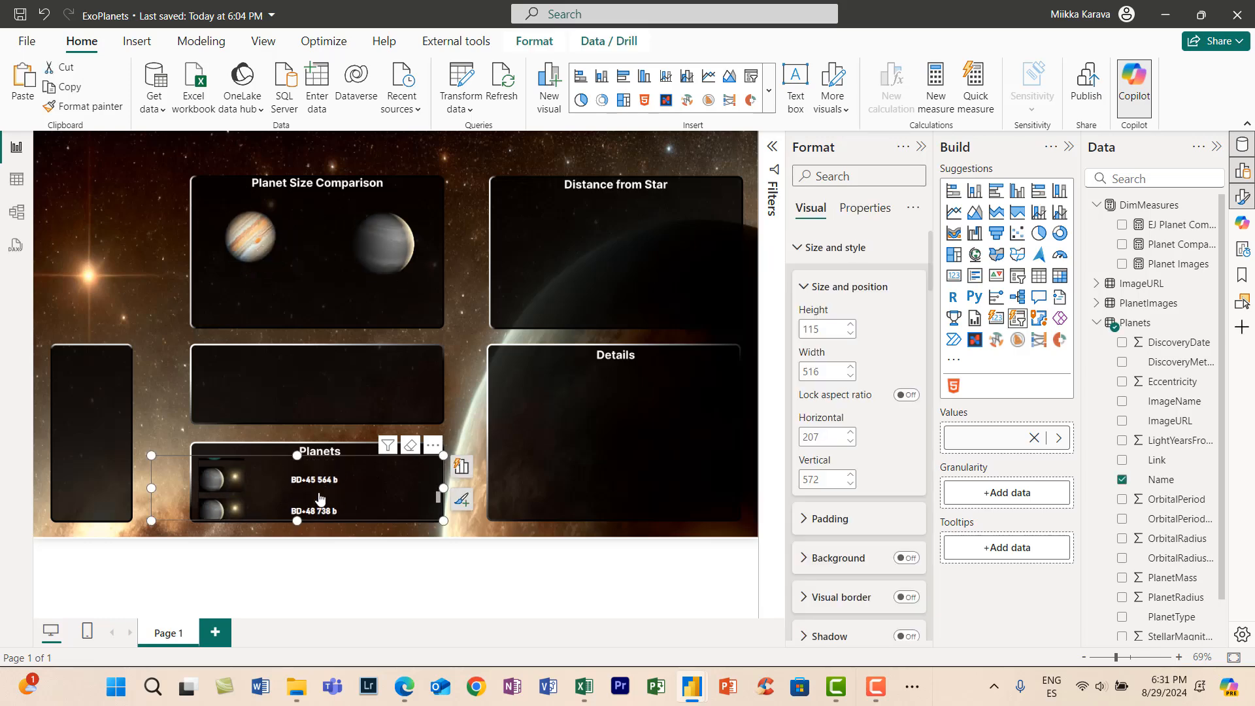
scroll(322, 495, down, 4)
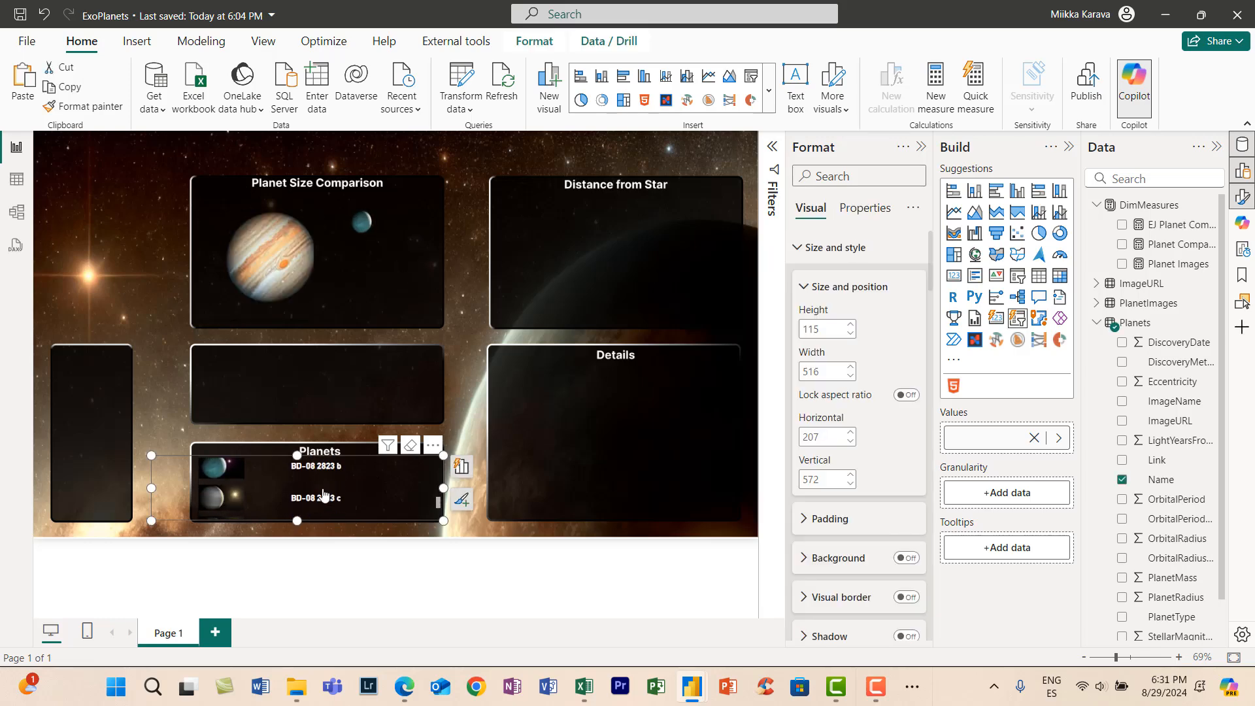
scroll(323, 492, down, 4)
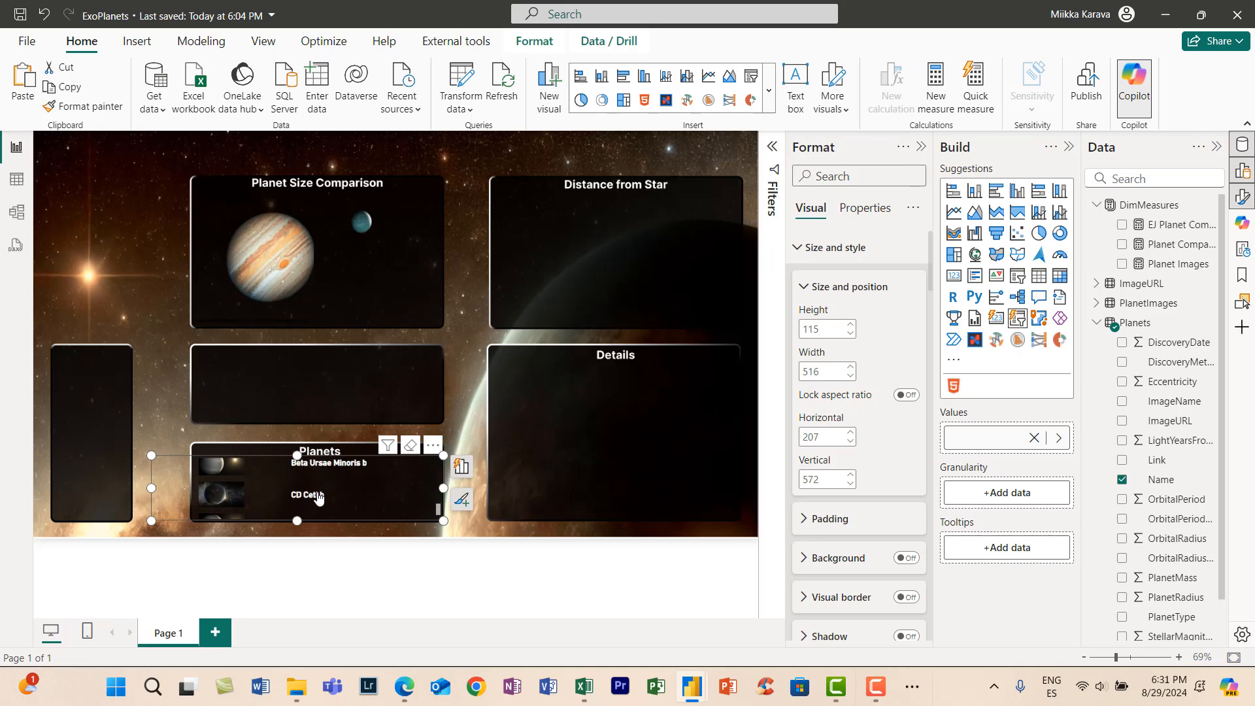
click(318, 497)
scroll(321, 492, down, 5)
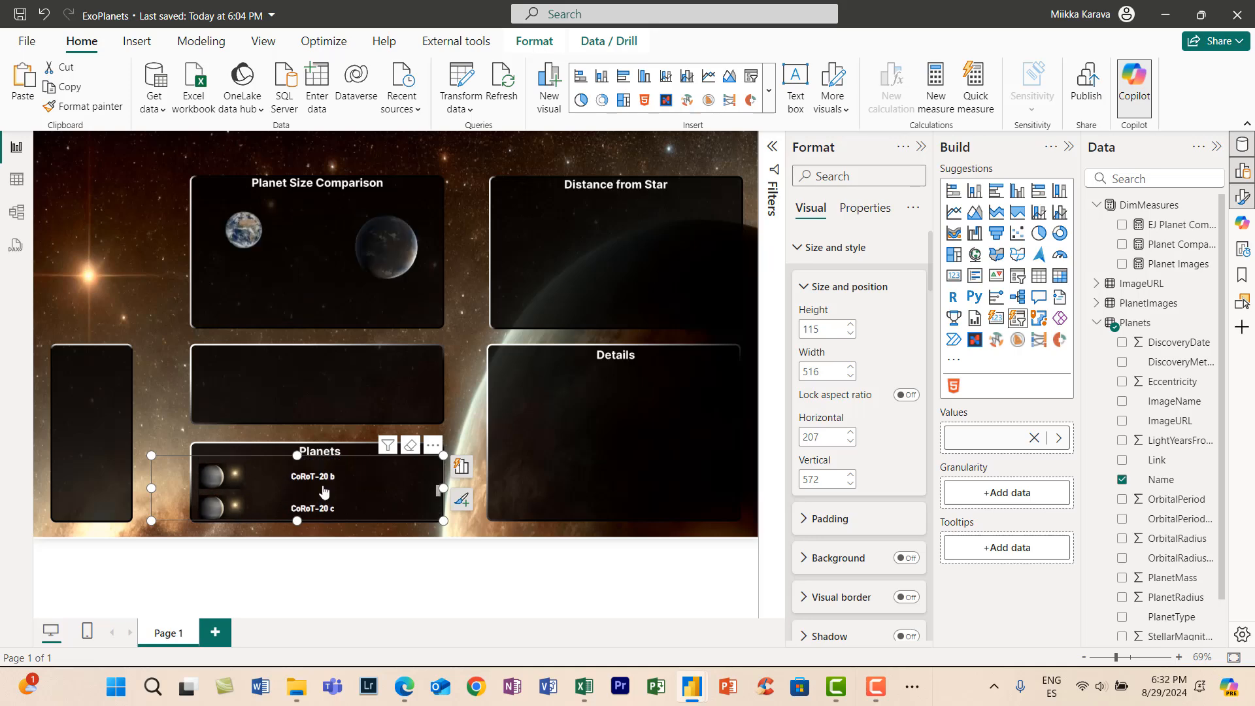
scroll(325, 487, down, 5)
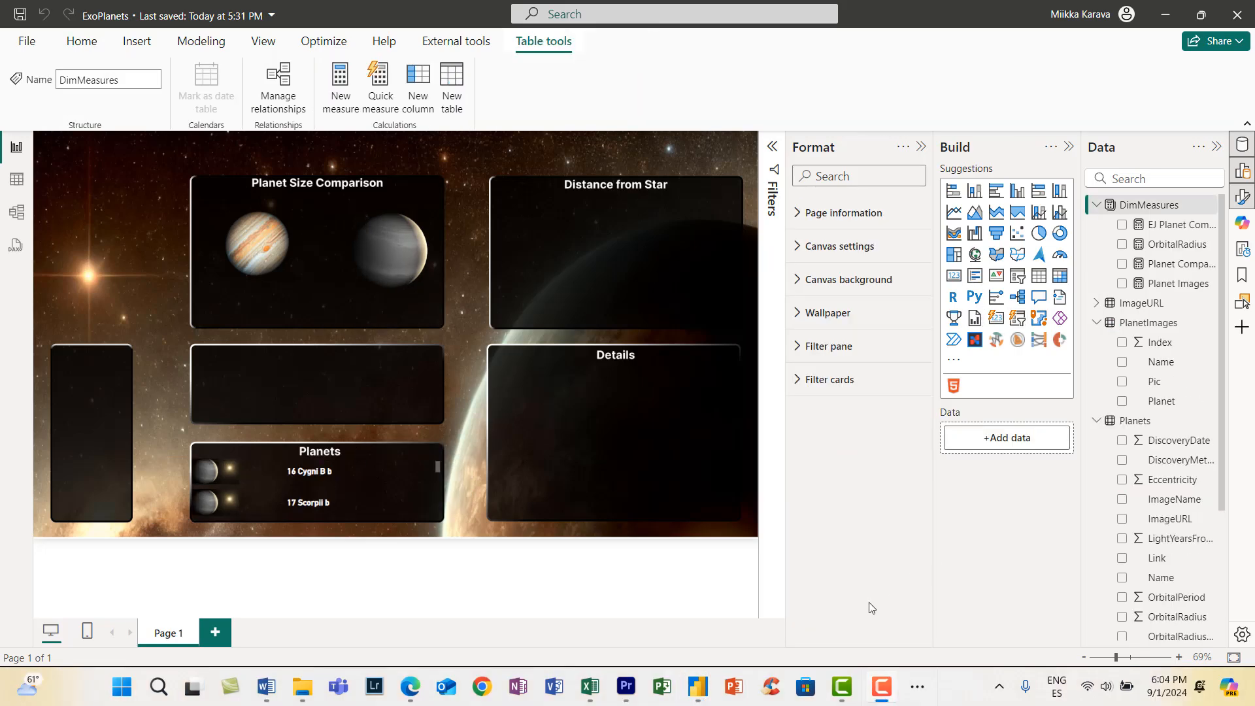
- Create a new measure named PlanetRadius in the DimMeasures table
click(420, 489)
click(1149, 205)
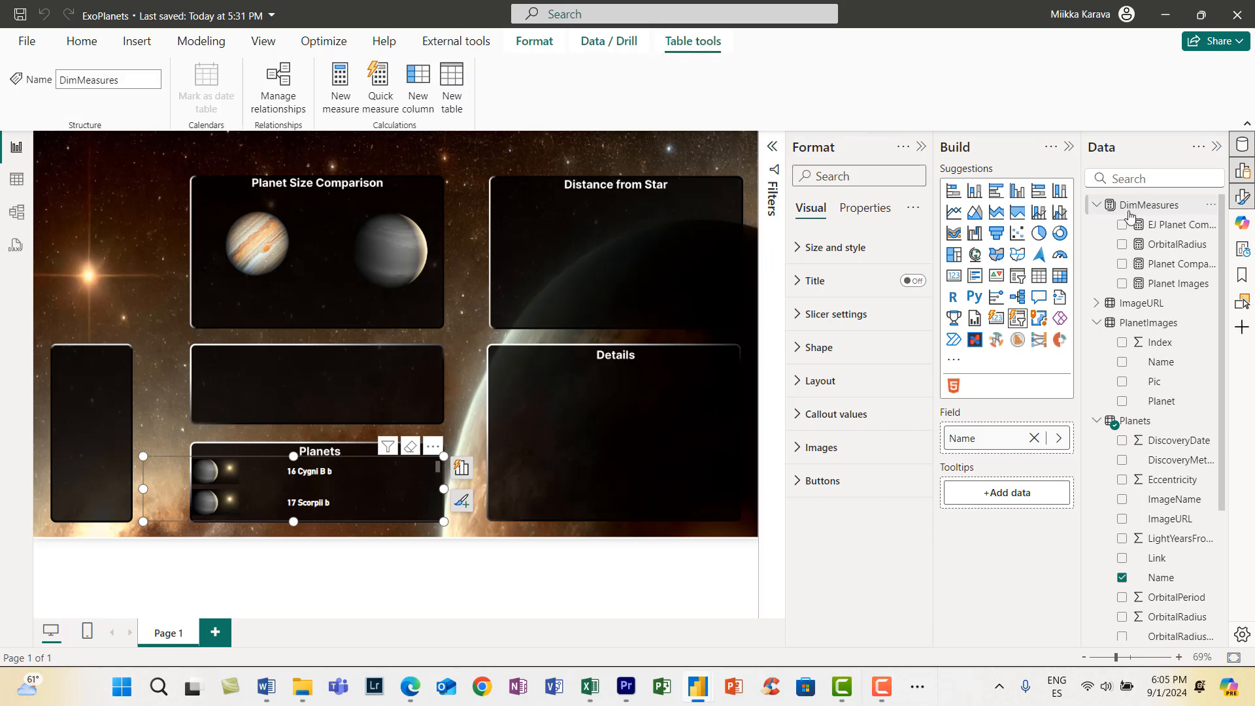
click(341, 97)
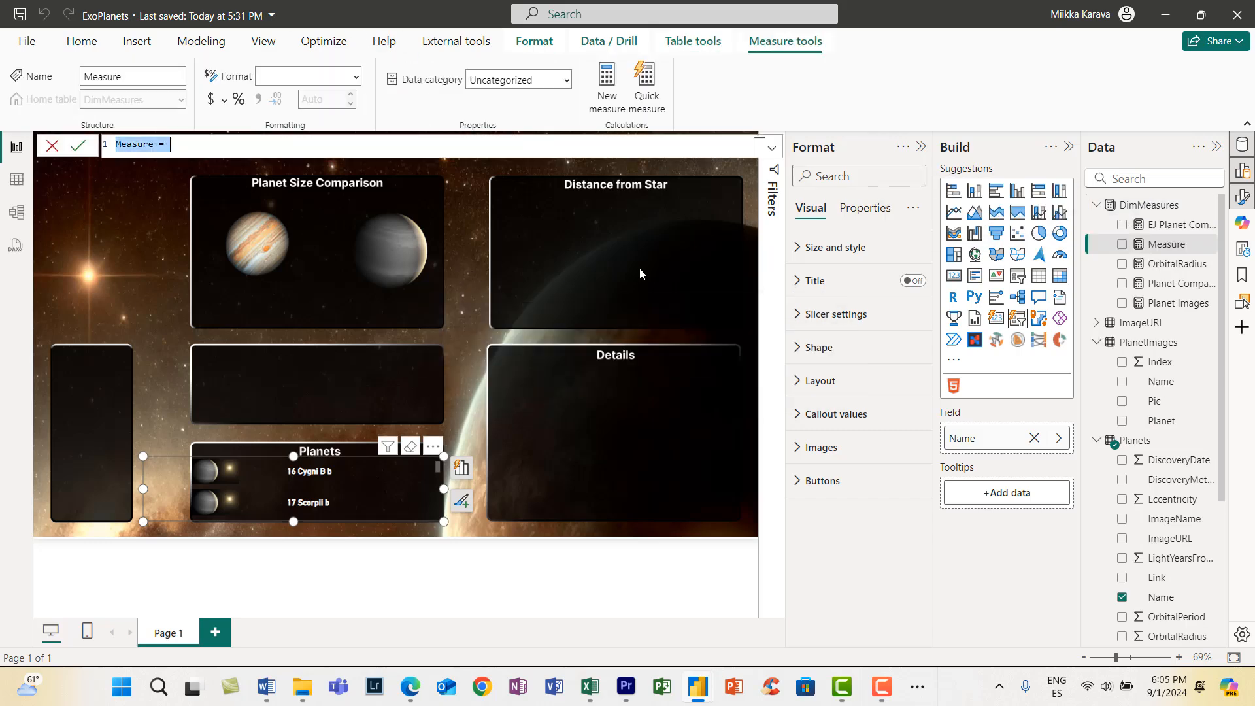
text(PlanetRadiu)
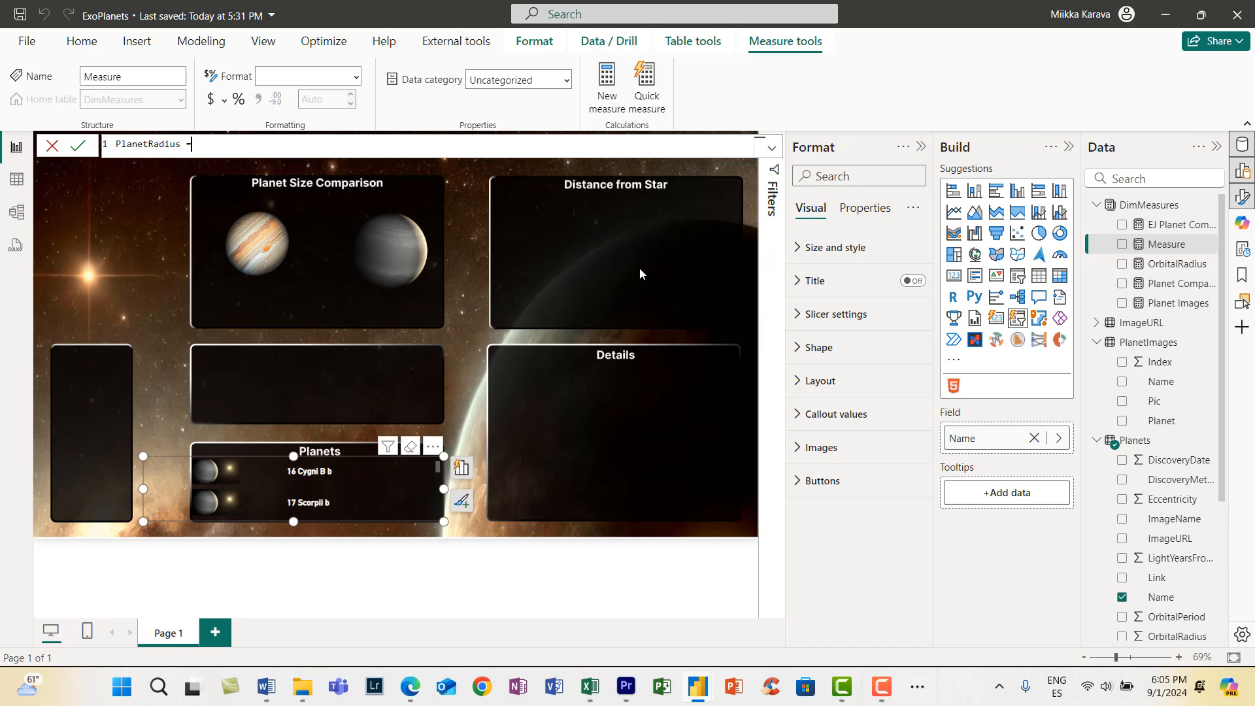
text(s =)
key(shift+Return)
key(shift+Return)
- Declare a variable named _Radius in the PlanetRadius measure and leave a blank line for its expression
text(var)
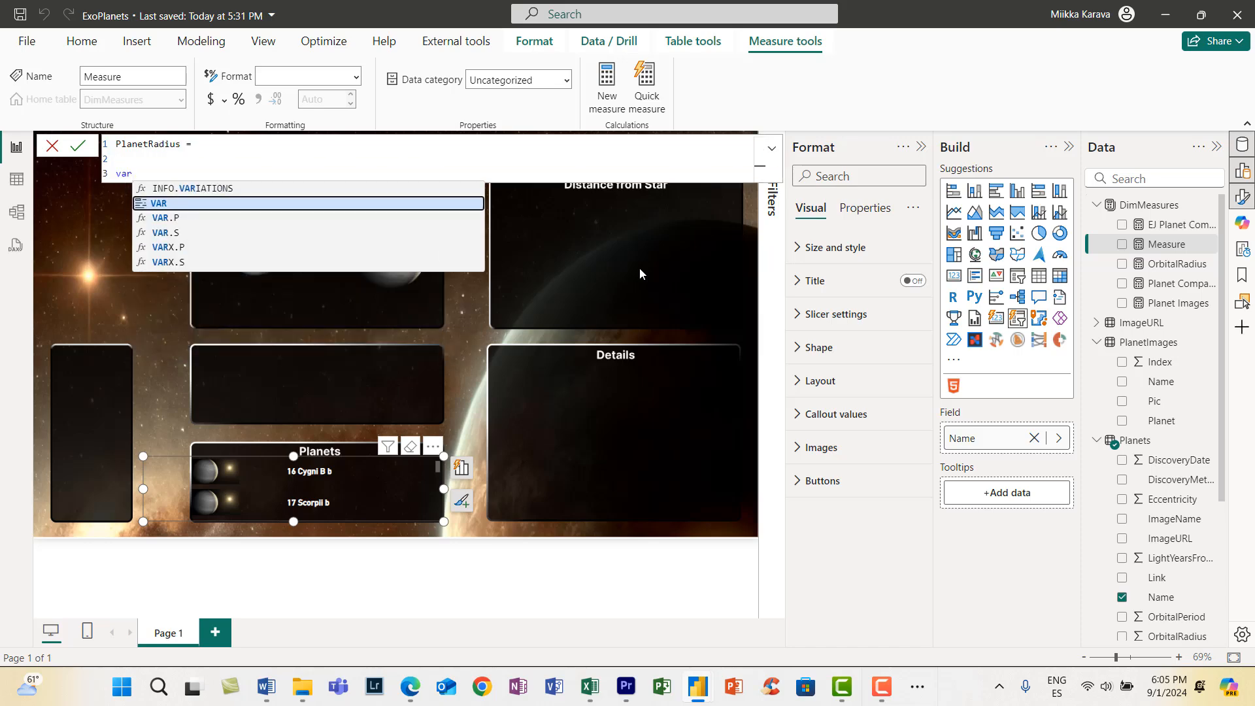
key(Tab)
text(_)
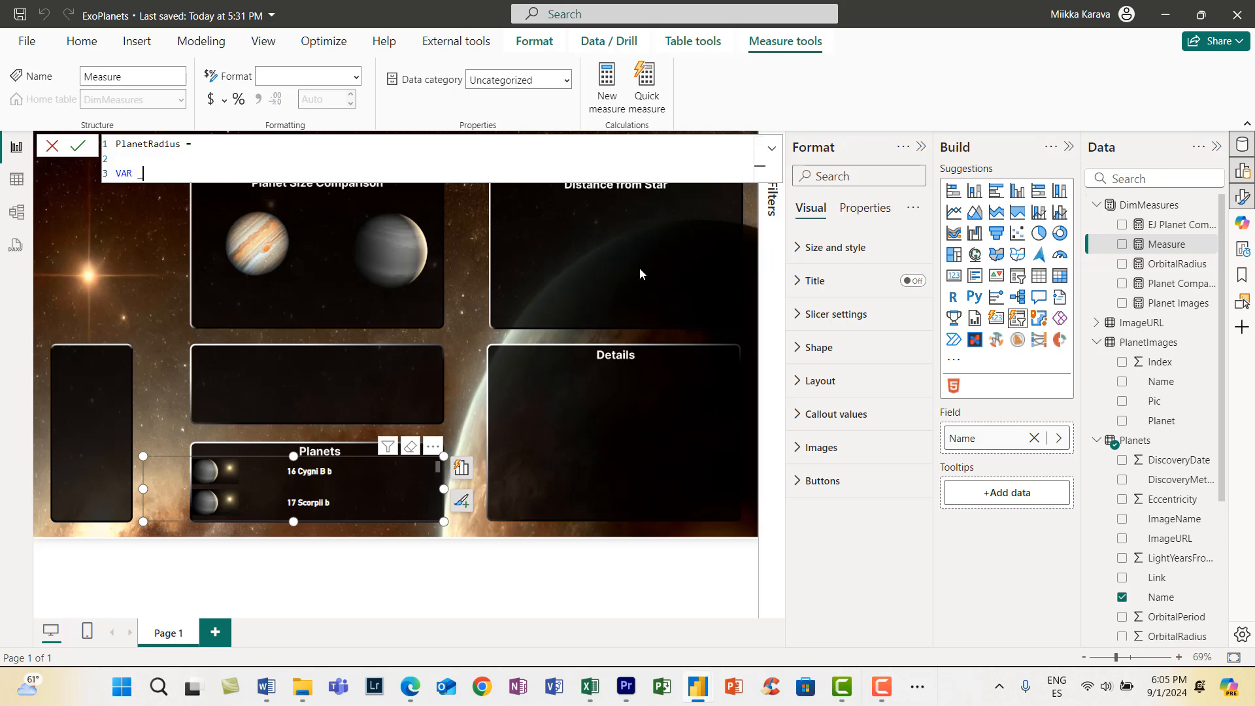
text(Radius =)
key(shift+Return)
key(shift+Return)
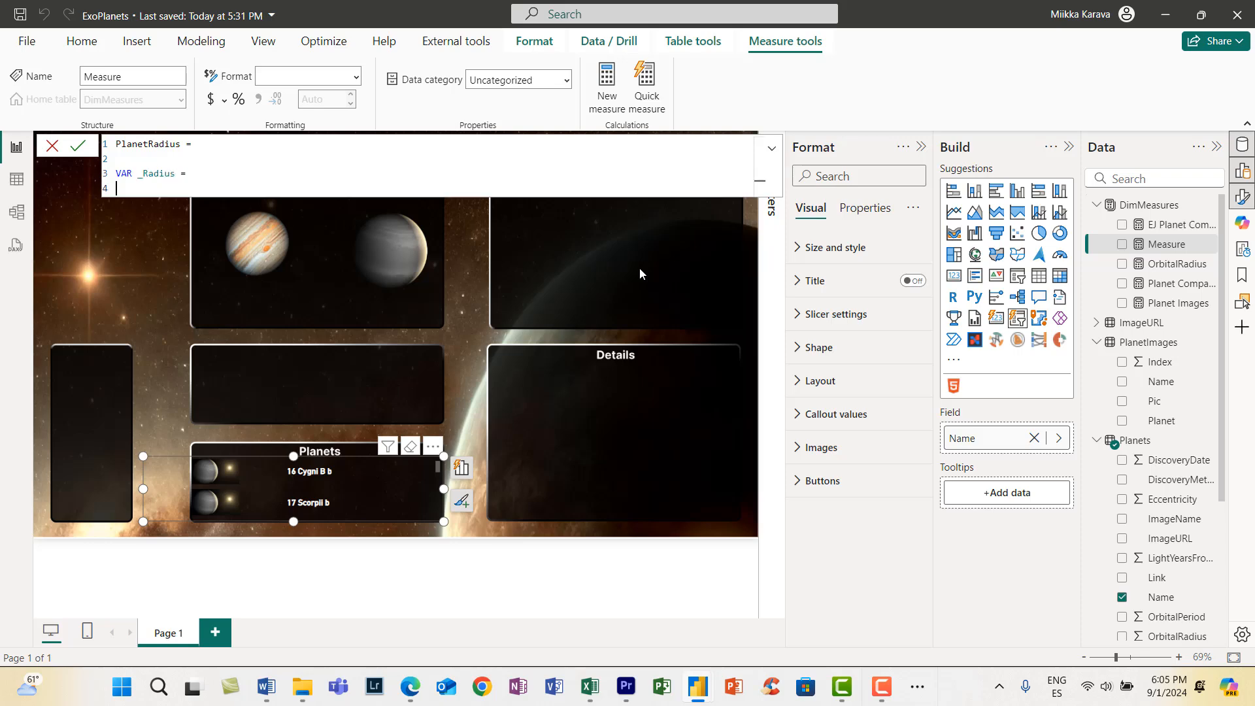
- Begin the _Radius expression with CALCULATE over SELECTEDVALUE(Planets[PlanetRadius])
text(cal)
key(Tab)
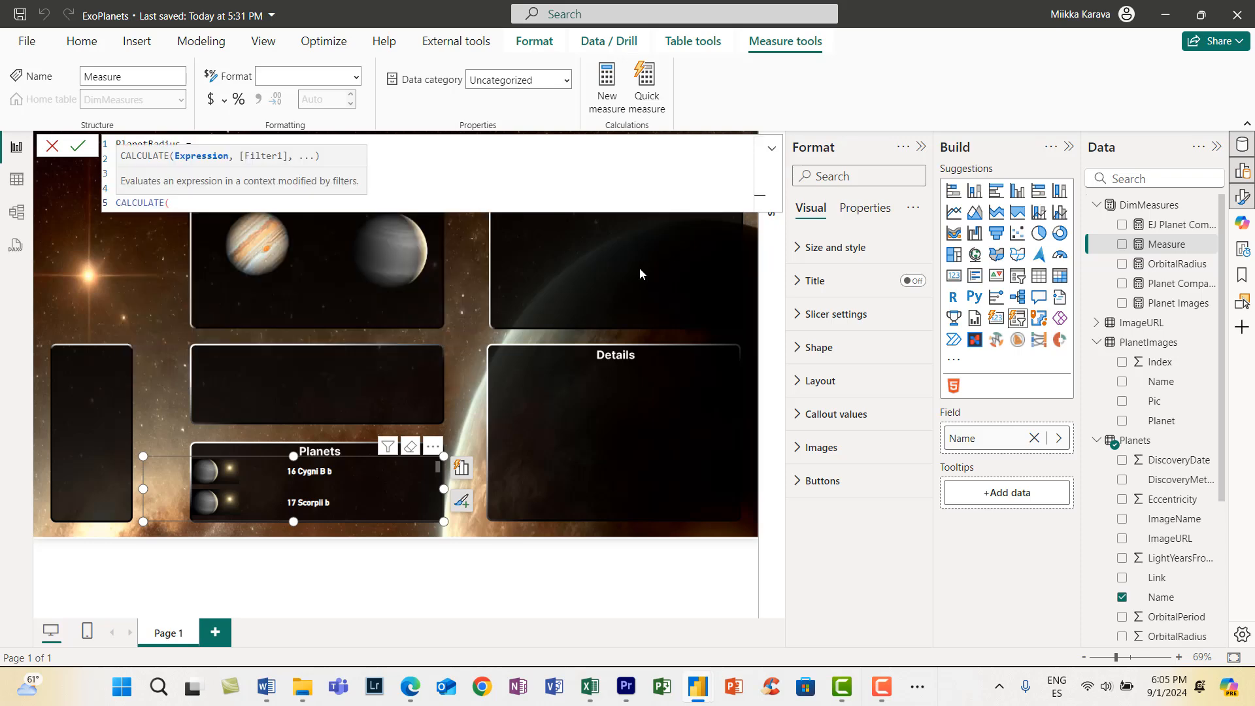
text(selected)
key(Tab)
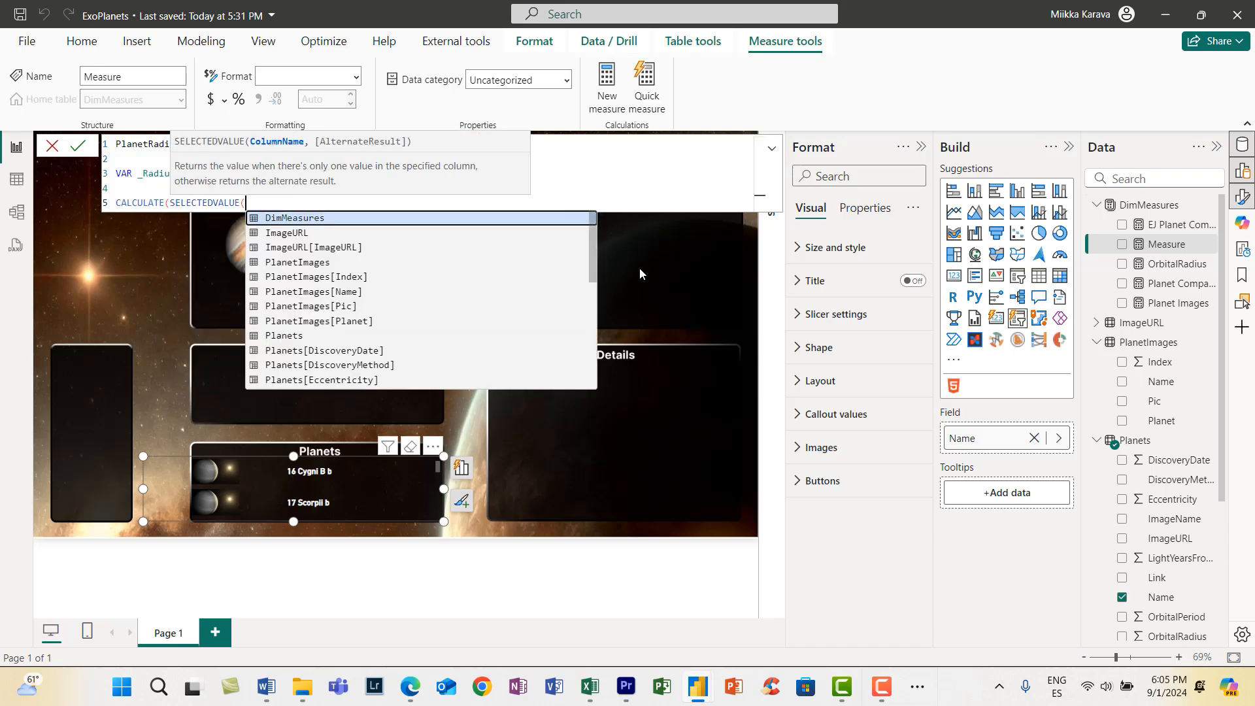
text(radius)
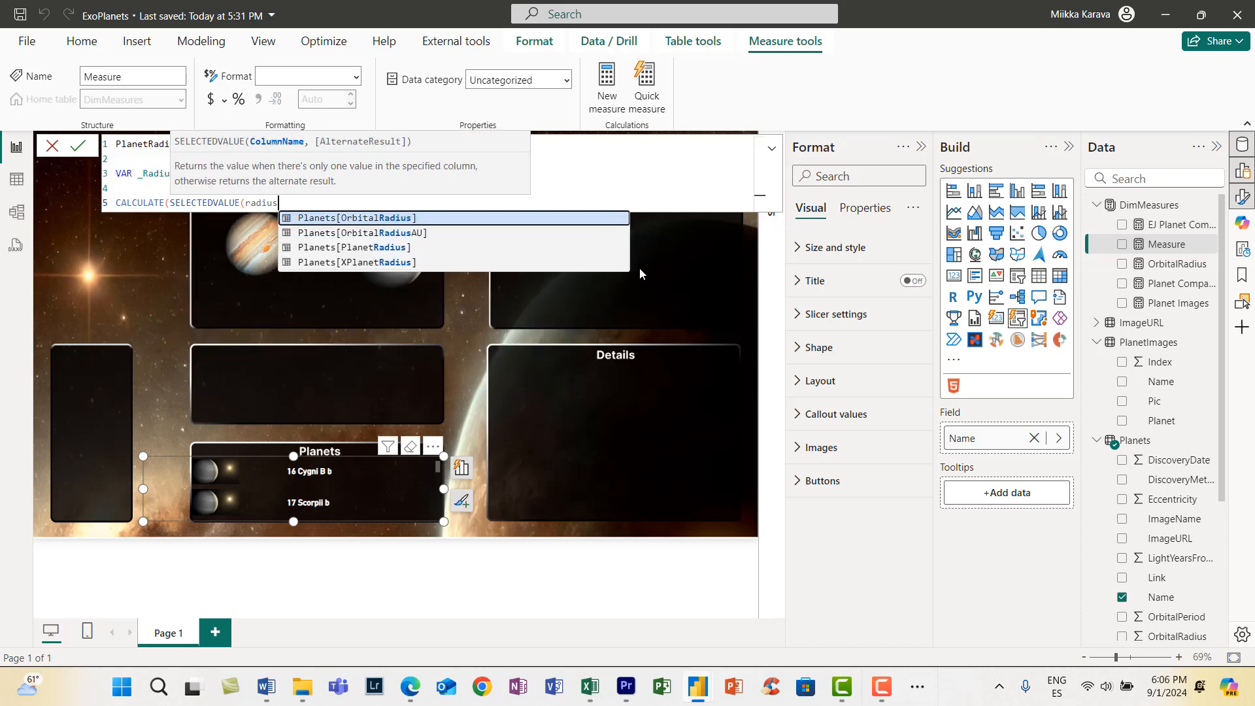
key(Down)
key(Down)
key(Tab)
text())
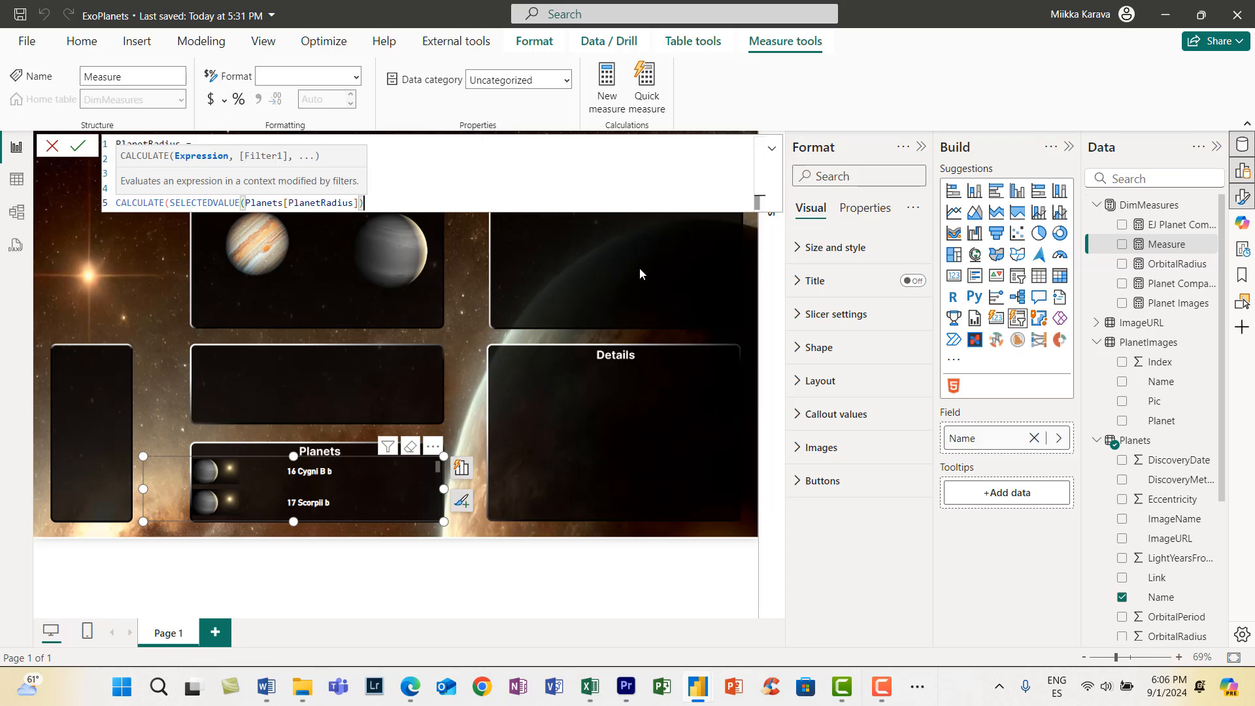
text(, )
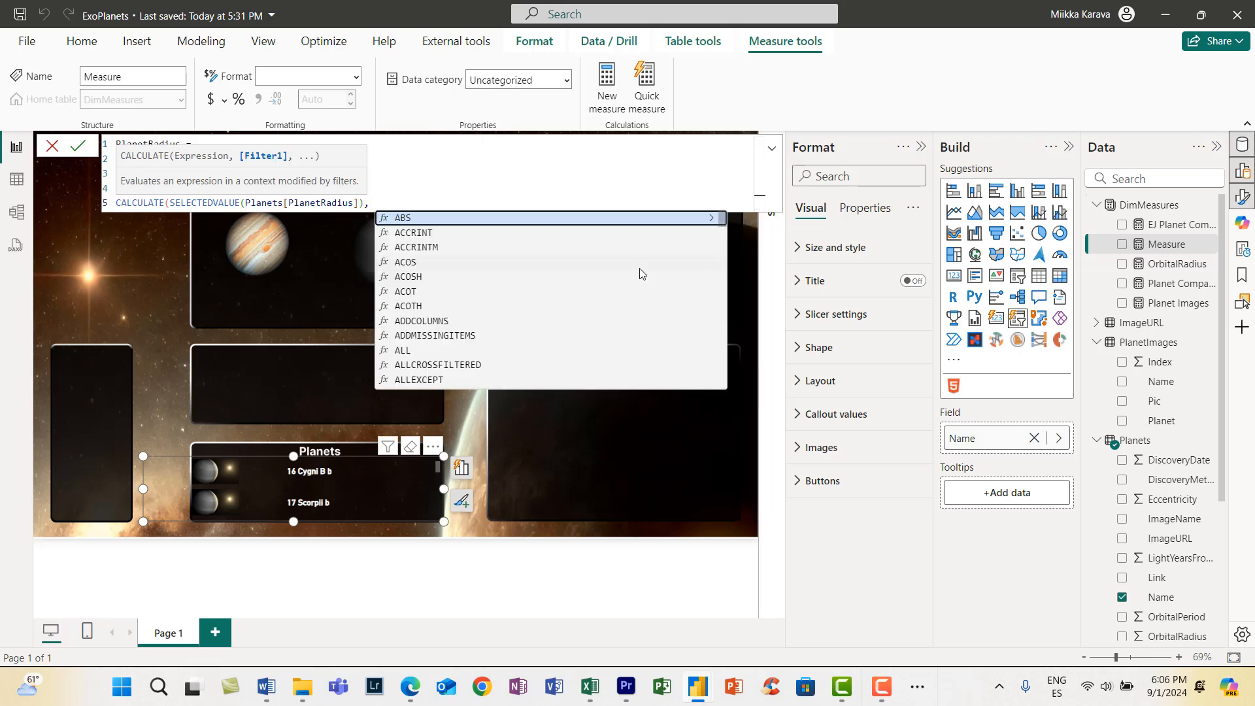
text(Planets[Name] = sele)
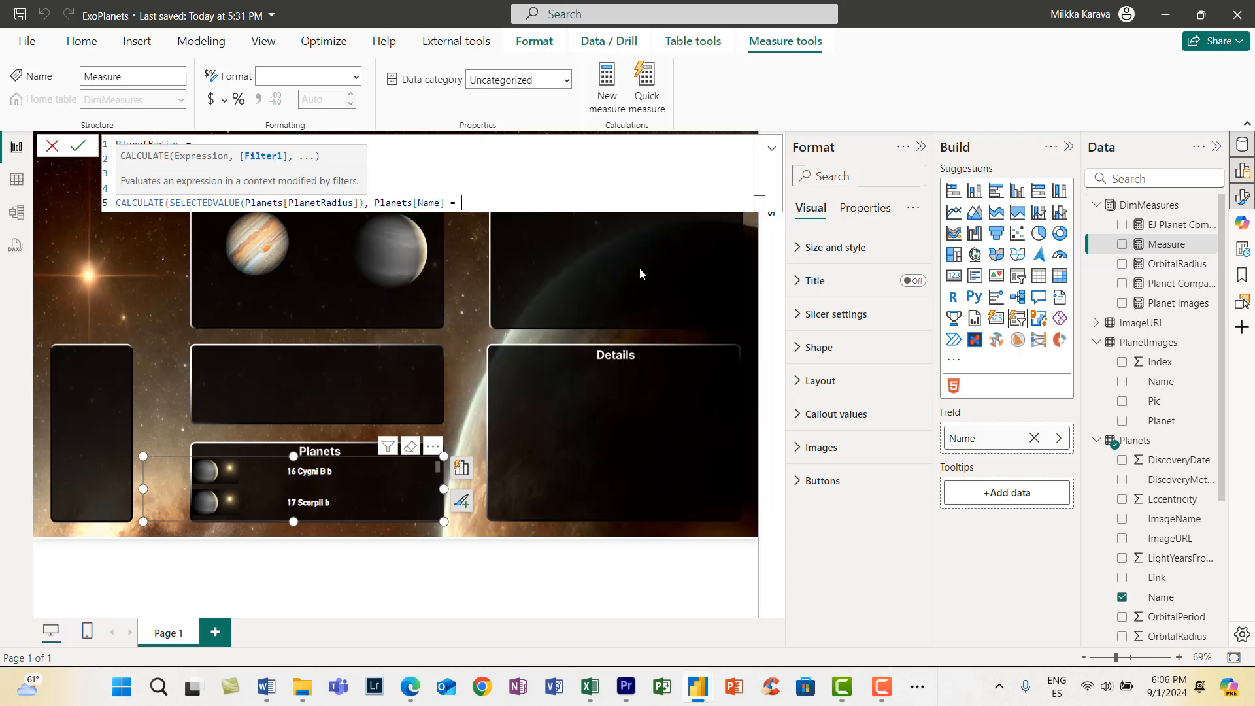
- Filter the CALCULATE by Planets[Name] = SELECTEDVALUE(Planets[Name]), close it and add a concatenation operator
key(Down)
key(Down)
key(Down)
key(Down)
key(Tab)
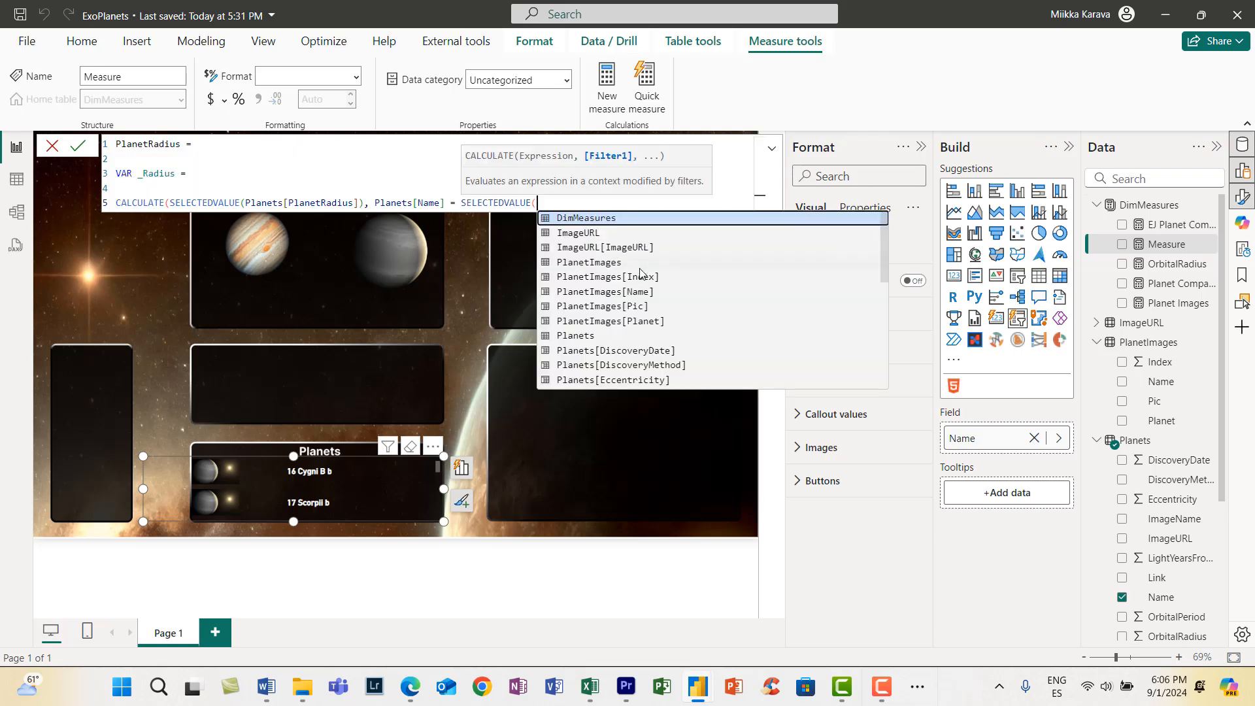
text(name)
key(Down)
key(Down)
key(Tab)
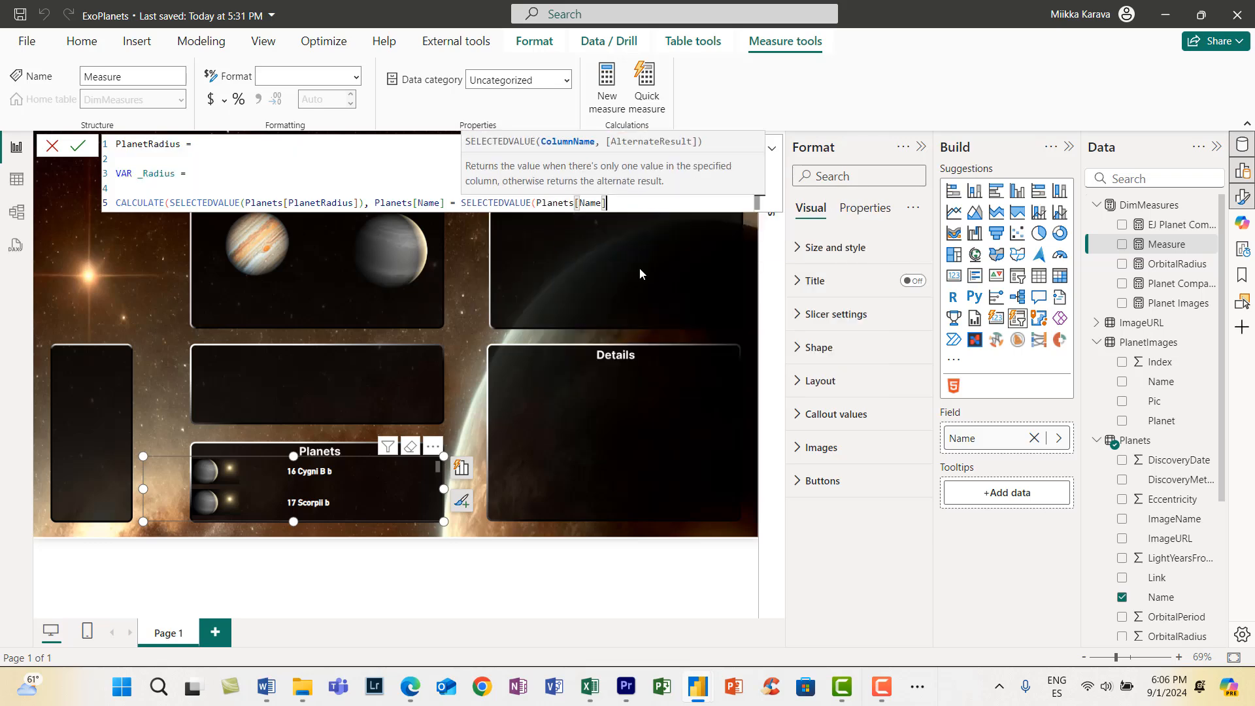
text()) &)
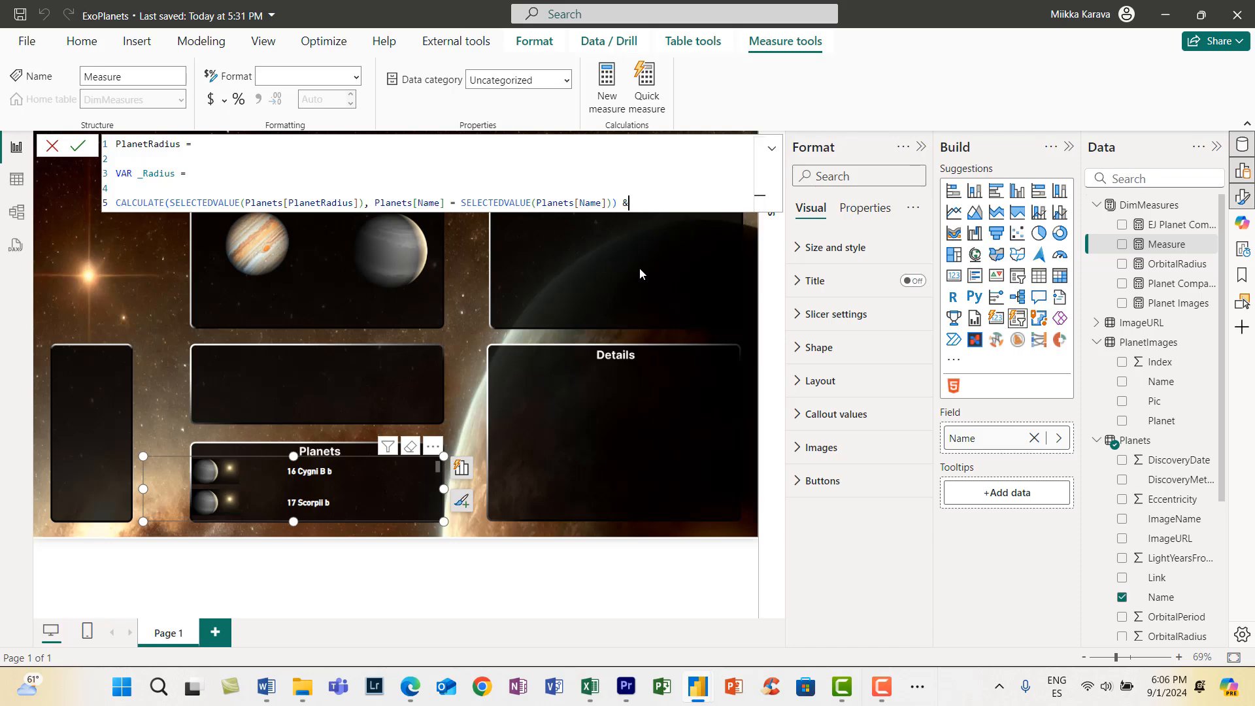
text( selecte)
- Append a SELECTEDVALUE function to the concatenated _Radius expression
key(Down)
key(Down)
key(Down)
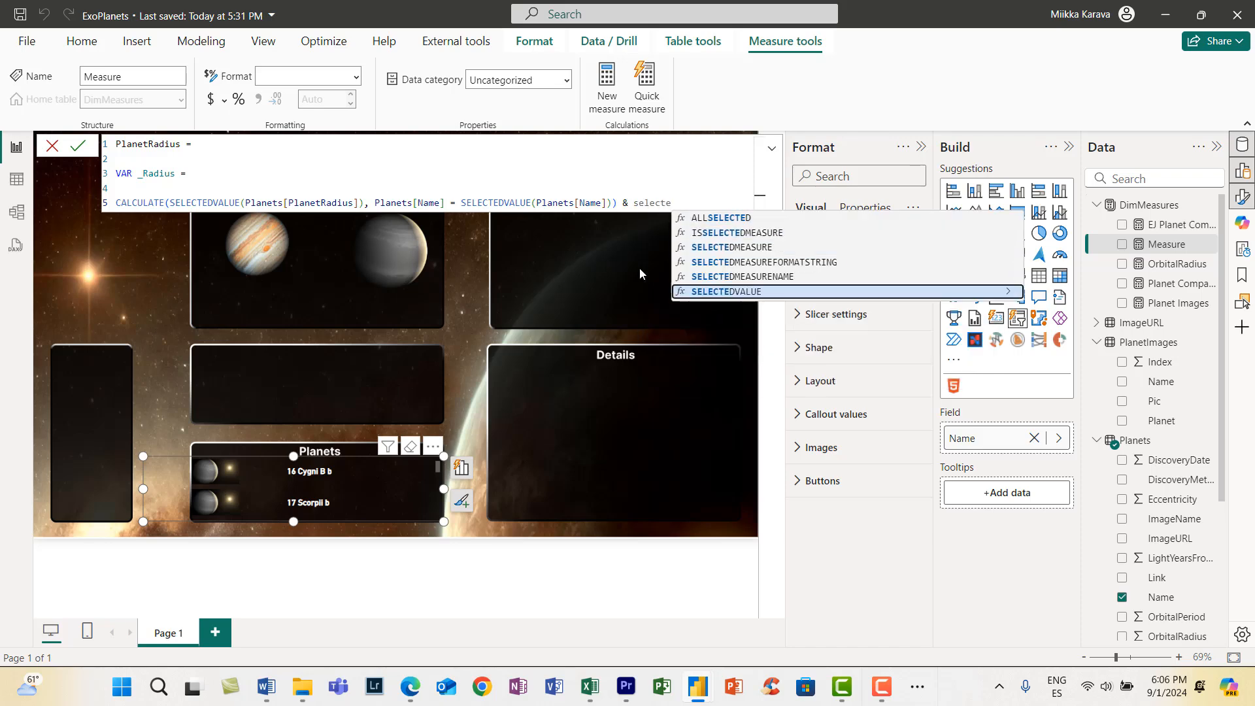
key(Tab)
text(orbital)
key(Down)
key(Down)
key(Down)
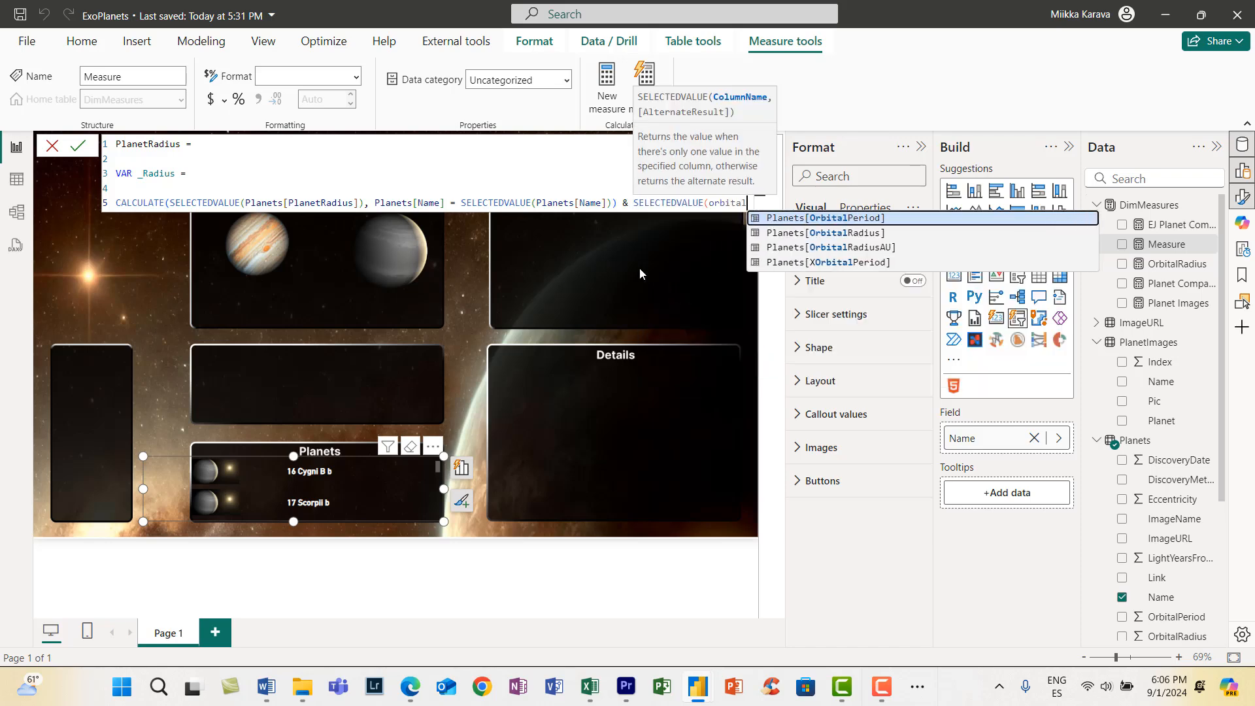
key(Up)
key(Up)
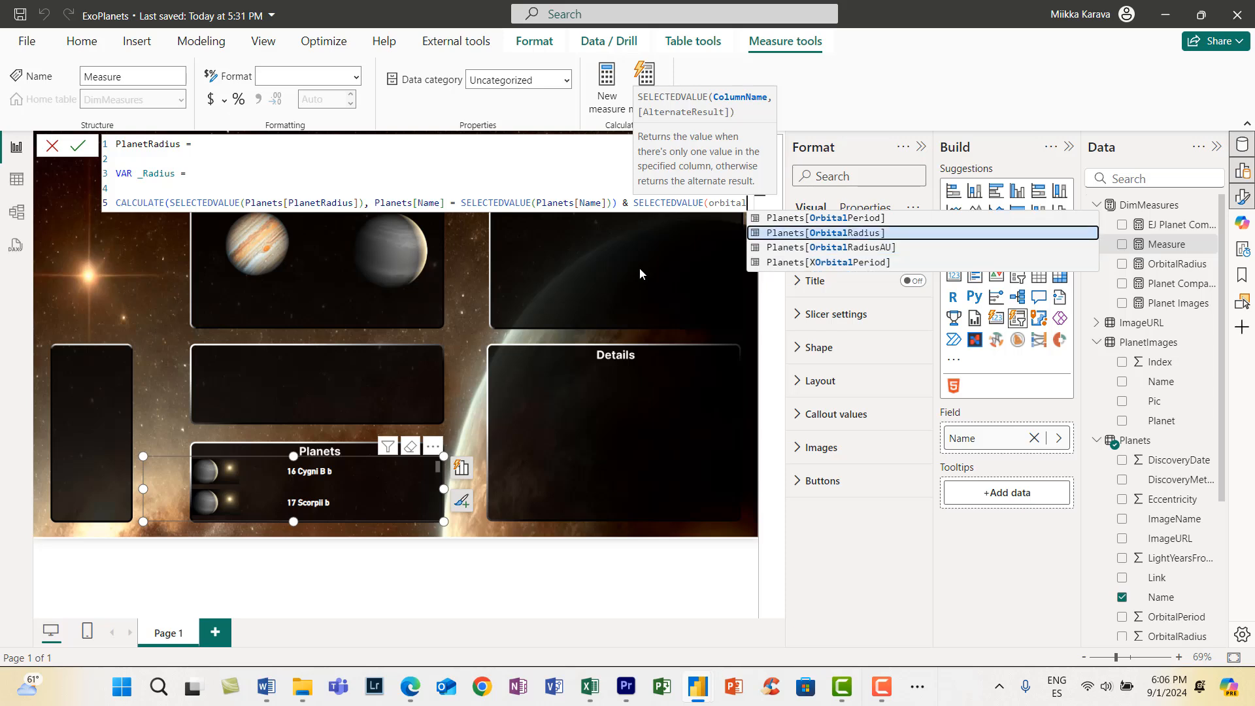
key(BackSpace)
key(BackSpace)
key(BackSpace)
- Use Planets[XPlanetRadius] as the column of the appended SELECTEDVALUE and close the function
text(radius)
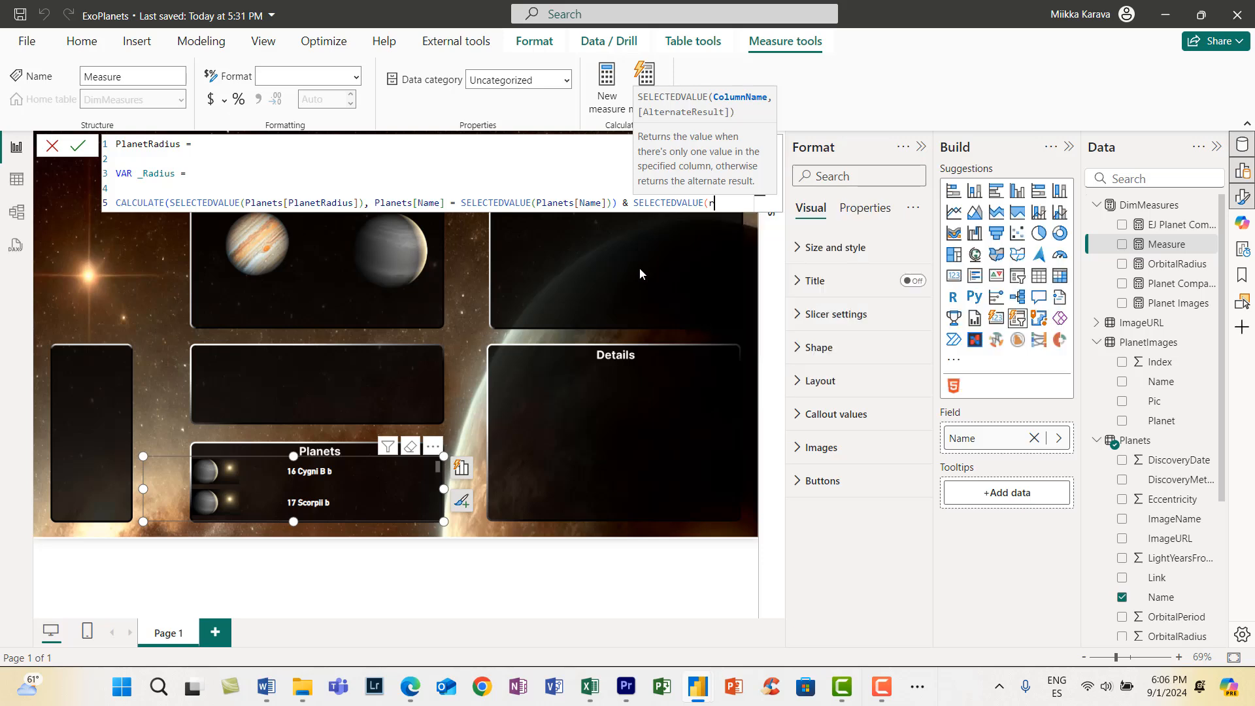
key(Down)
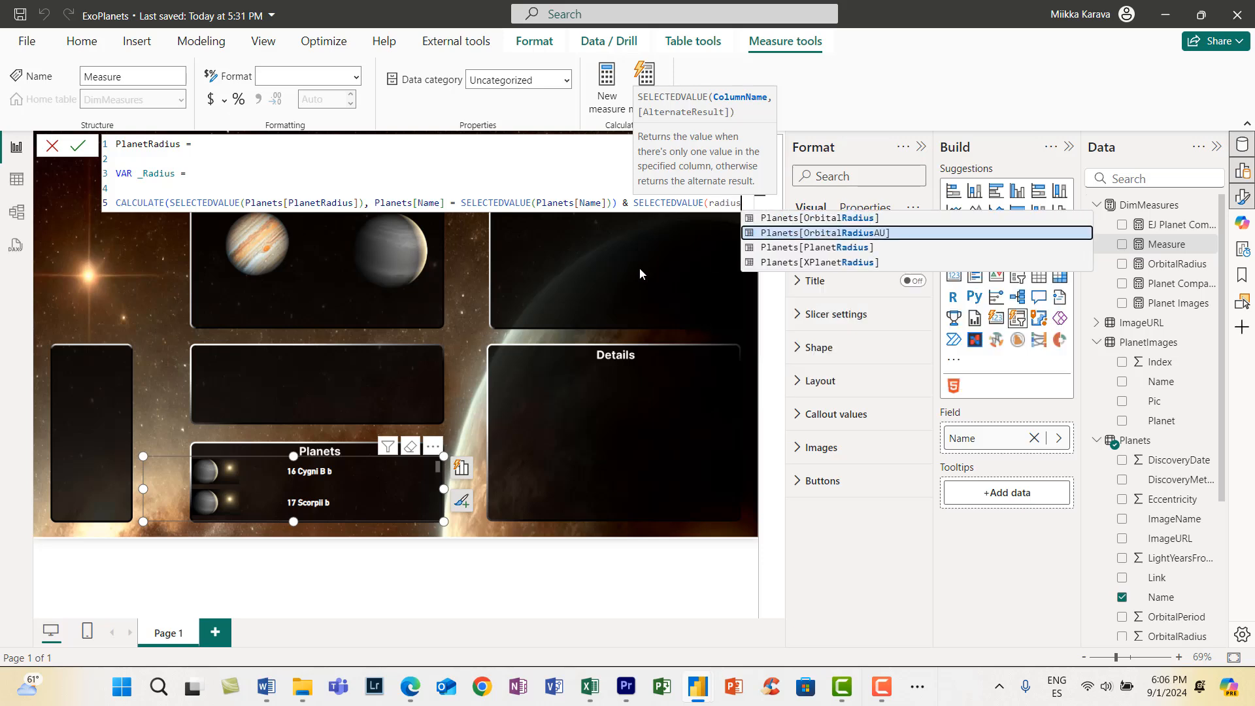
key(Down)
key(Down)
key(Tab)
text())
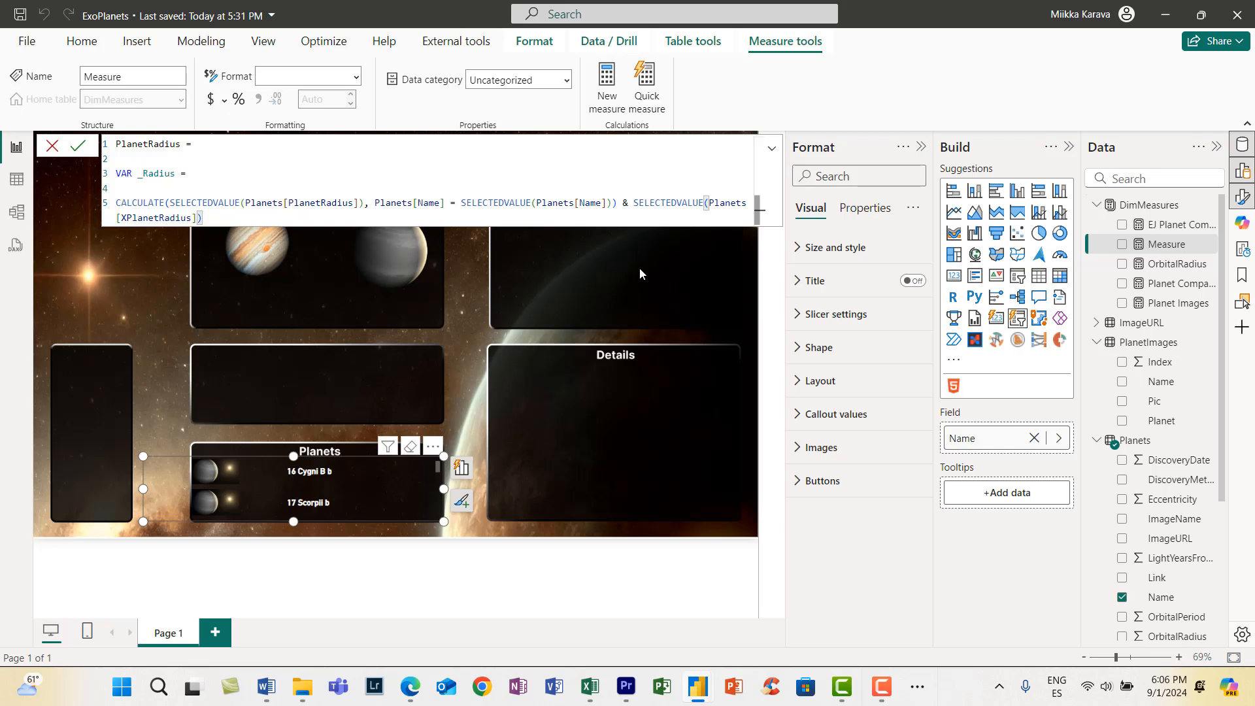
- Add a RETURN statement below the variable and start its HTML string with a <style> tag
key(Return)
key(Return)
text(RETURN)
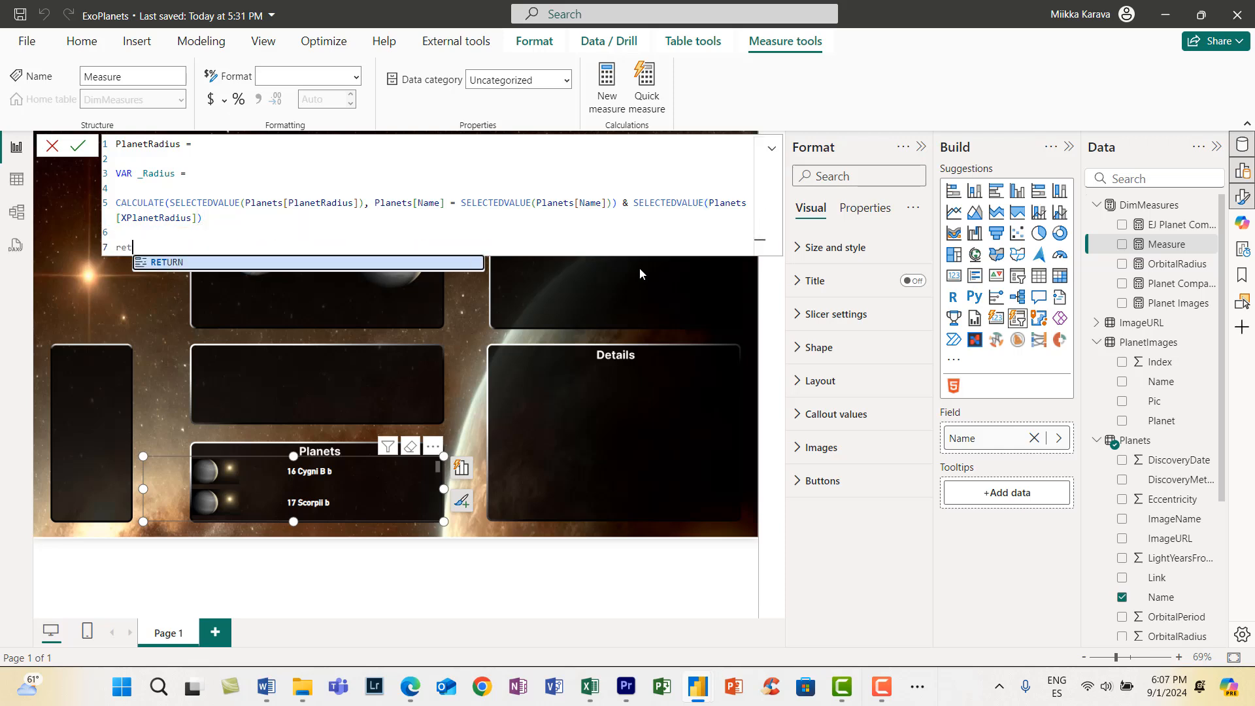
key(Return)
key(Return)
text("<style>)
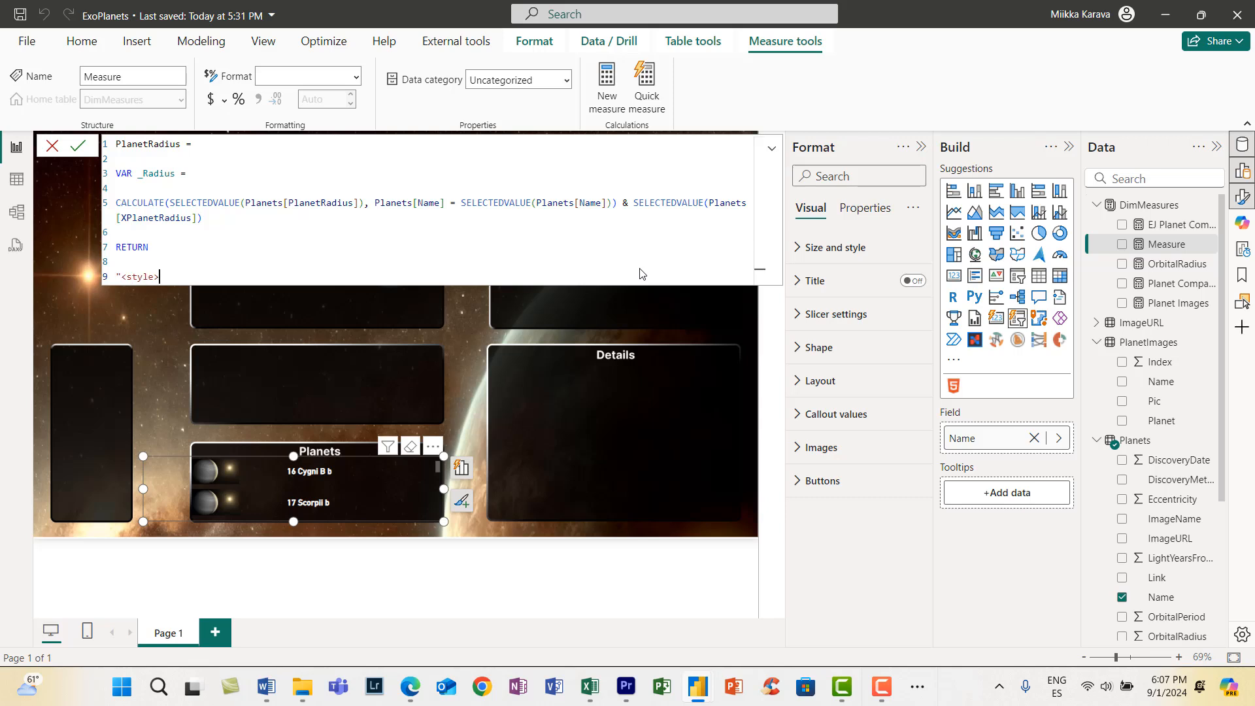
key(Return)
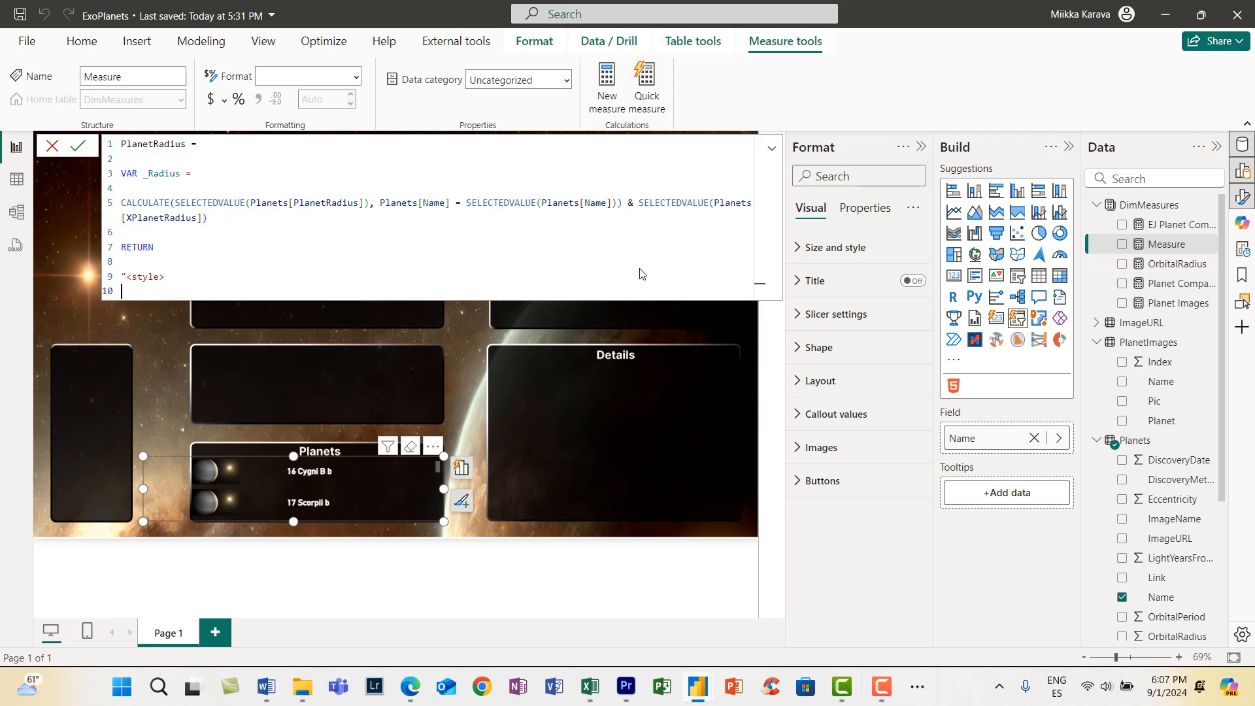
- Open a .value CSS rule in the style block and set its color to #FFFFFF
text(.value)
key(Tab)
text({)
key(Return)
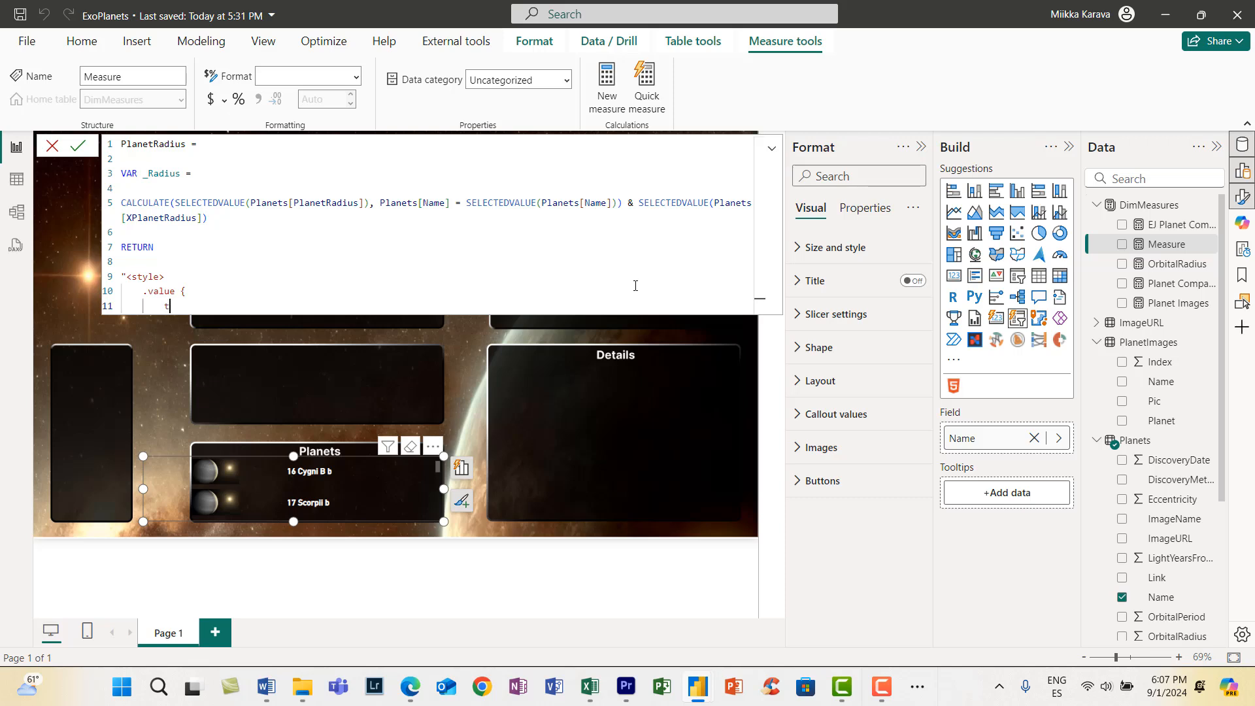
text(te)
key(BackSpace)
key(BackSpace)
text(color: #FFFFFF;)
key(Return)
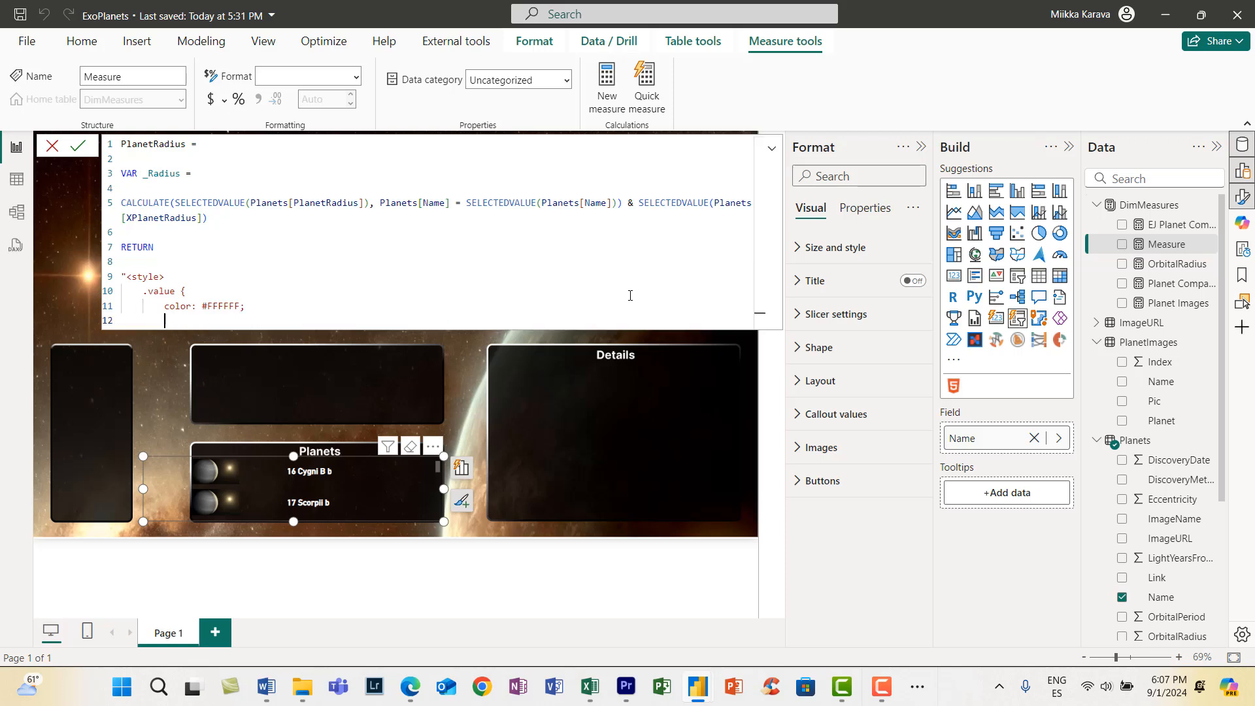
- Add font-size: 20 to the .value rule, then close the rule and the style block
text(font-size: 20;)
key(Return)
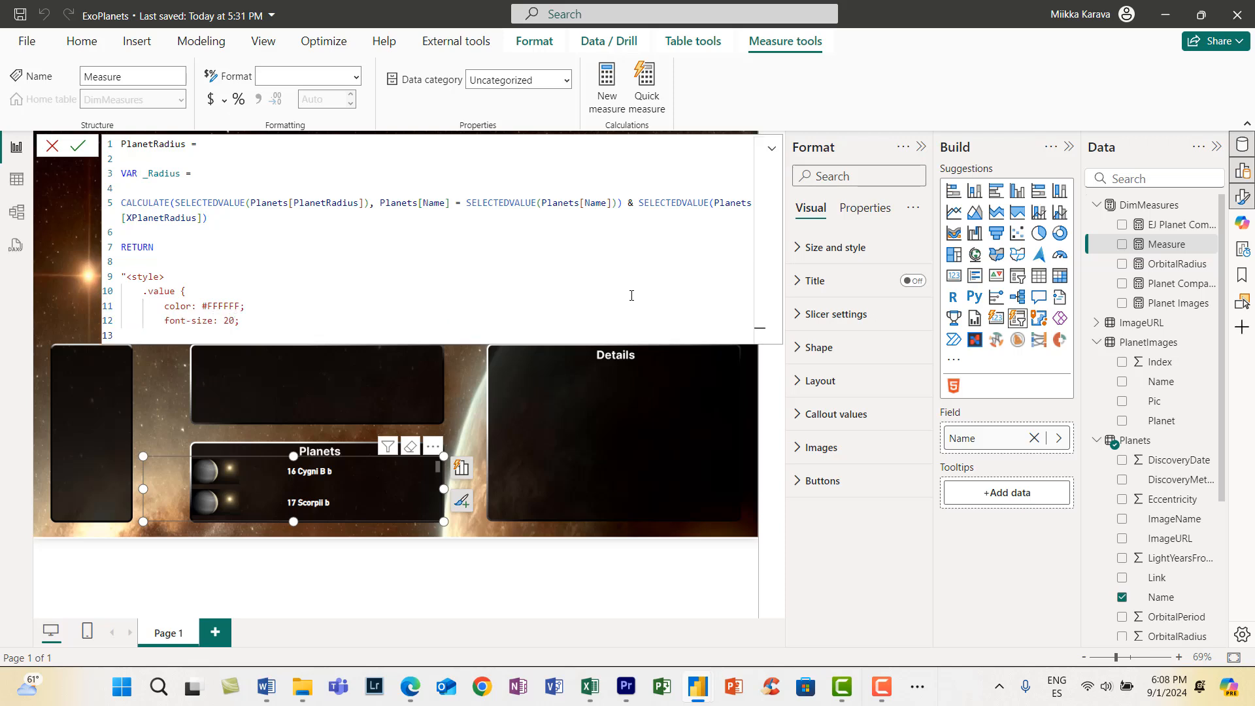
text(})
key(Return)
text(</style>)
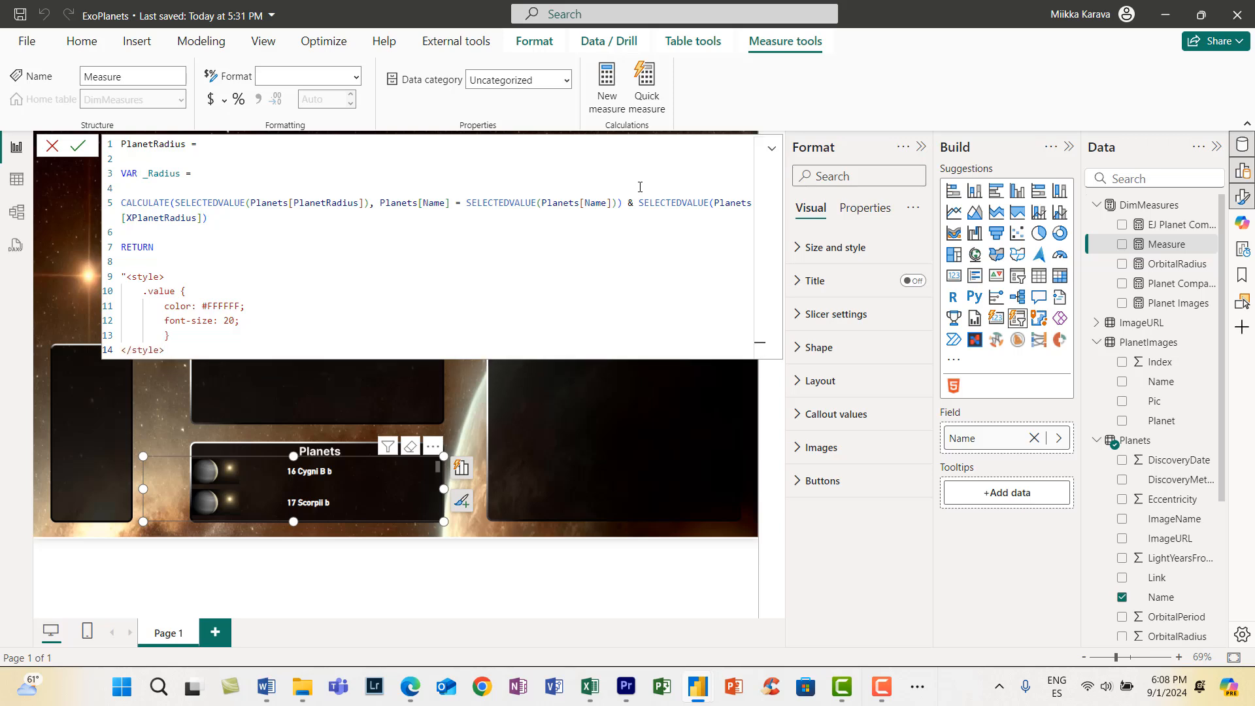
- Below the style block, add <div class='value'> and concatenate the _Radius variable to it
key(Return)
key(Return)
text(<div)
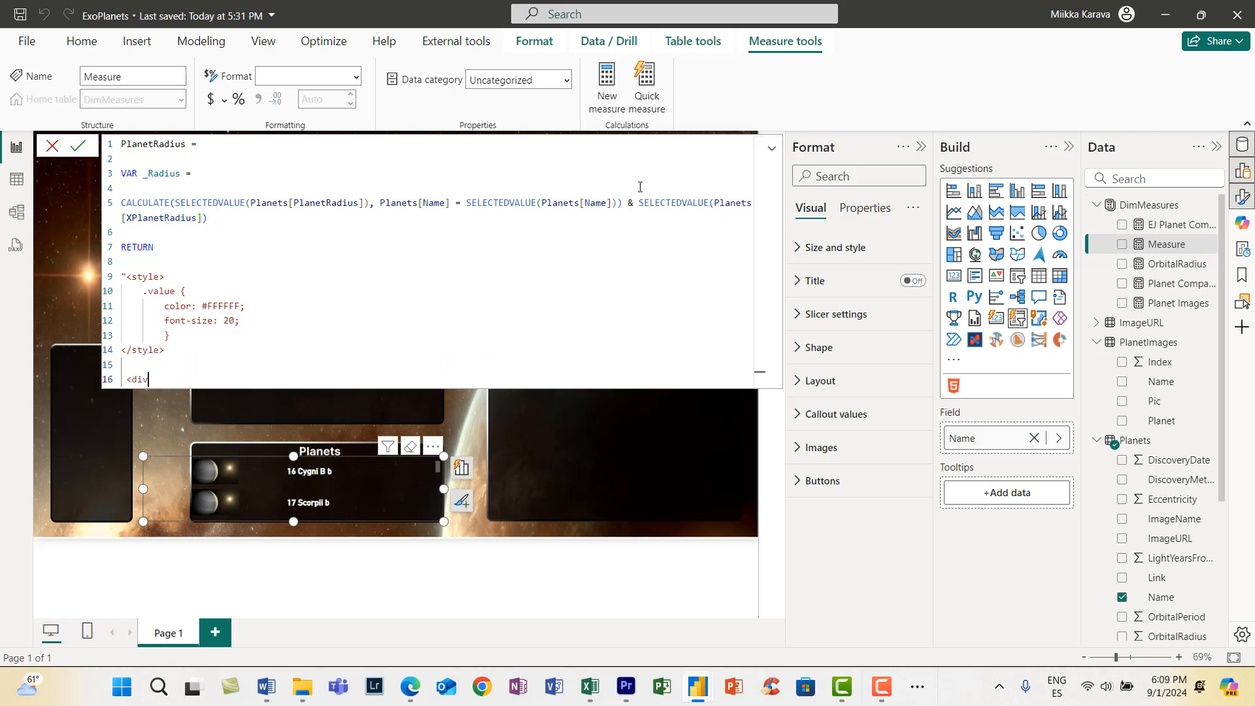
text( class='value'>" &)
key(Return)
text(_Radius)
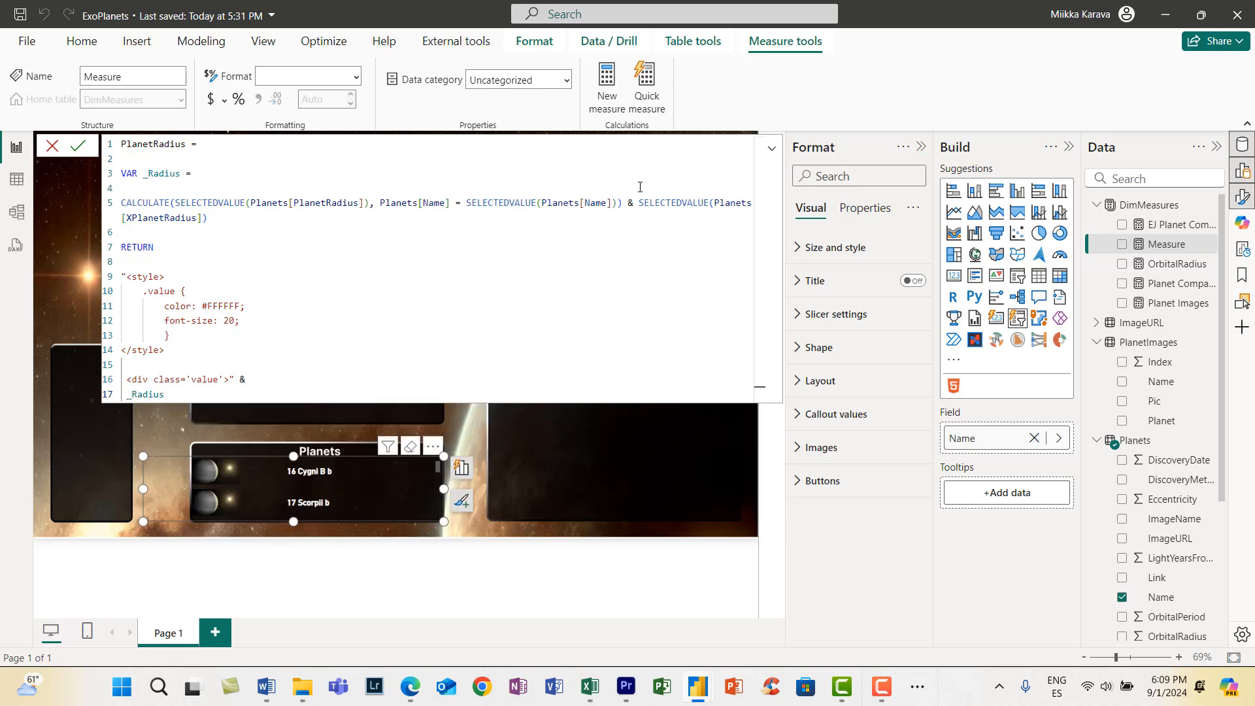
text( & "<)
- Append the </div> closing tag after _Radius, change the font size to 20px and commit the measure
key(shift+Return)
text(")
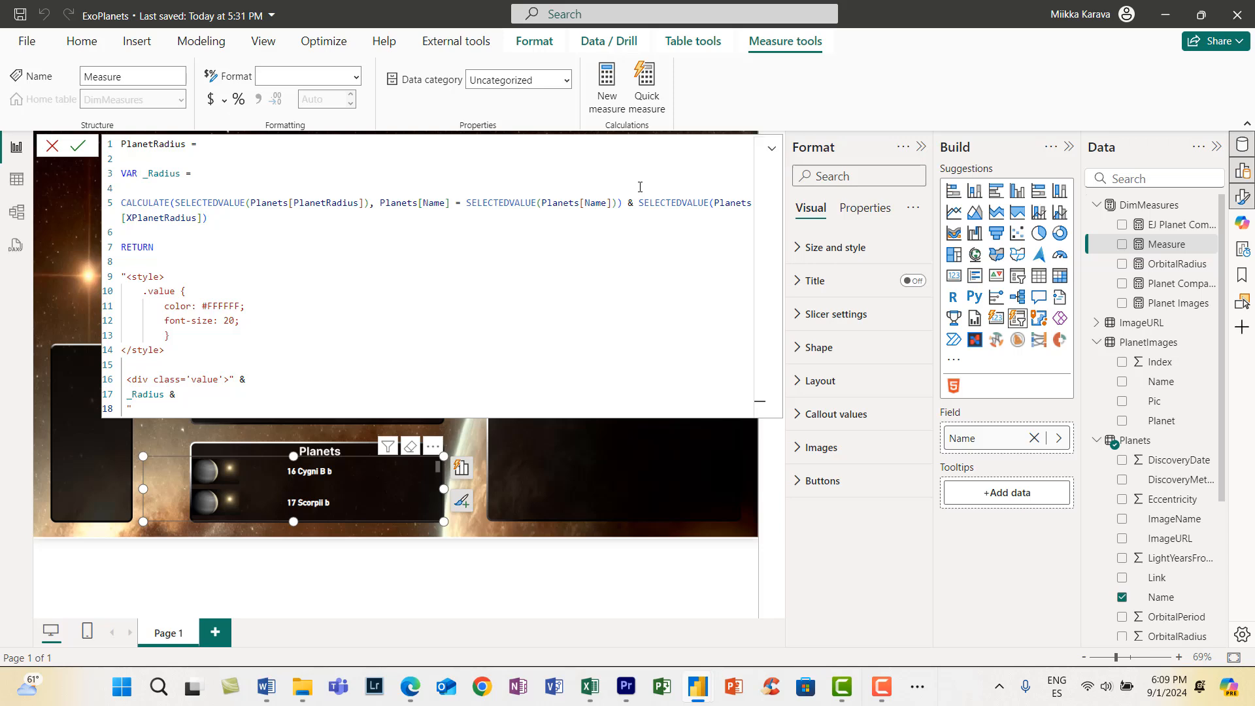
text(</div>)
click(234, 321)
text(px)
click(78, 145)
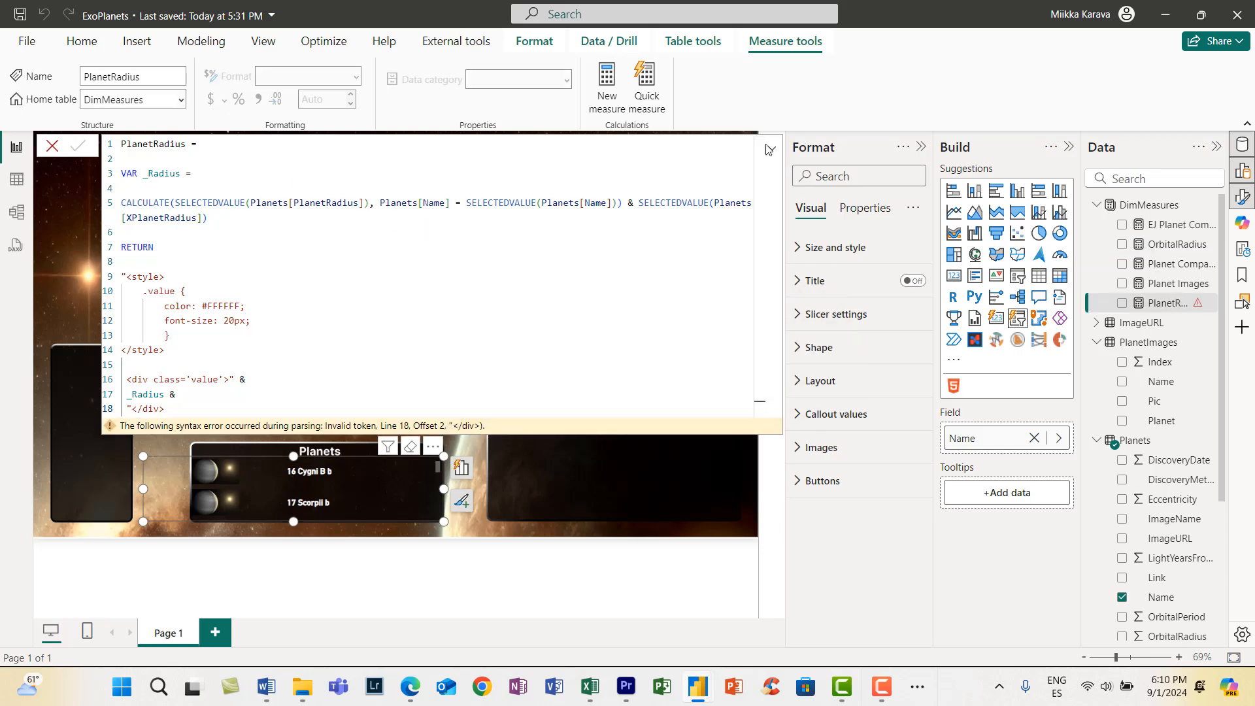
- Close the </div> string with a quotation mark, add <b> after the opening div tag, and recommit the measure with the formula editor collapsed
click(185, 407)
click(231, 380)
text(<b>)
key(Return)
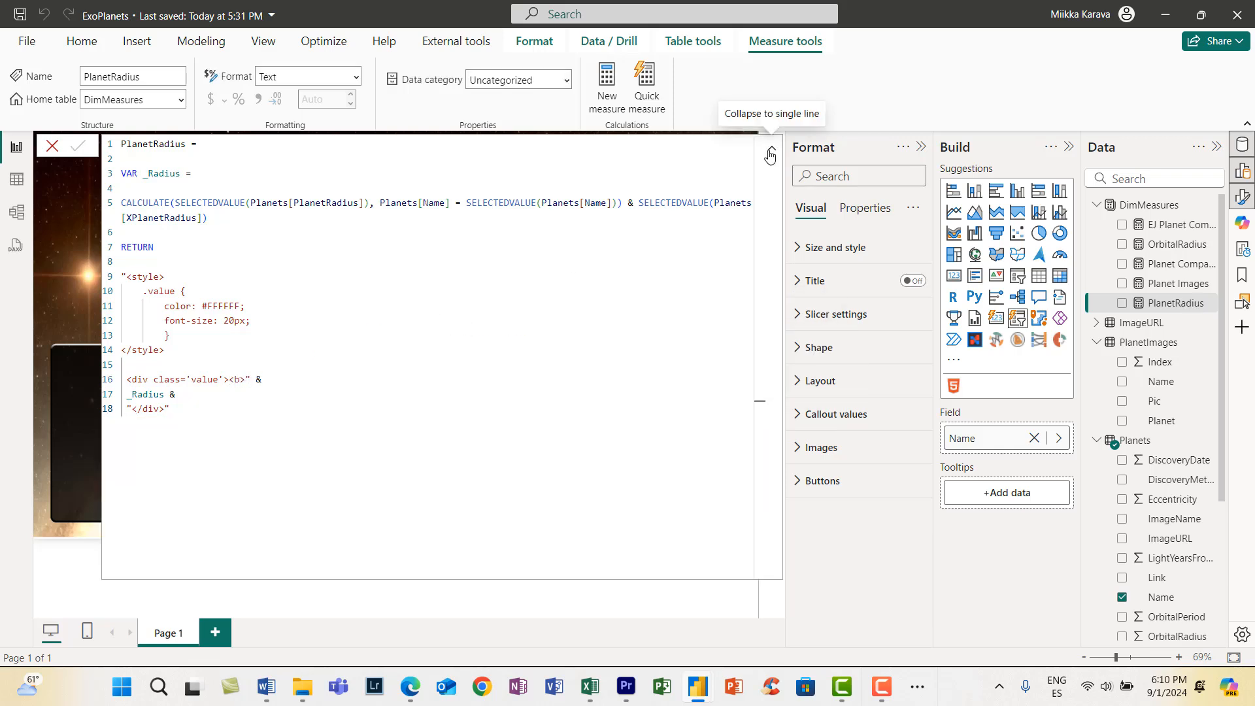
click(771, 151)
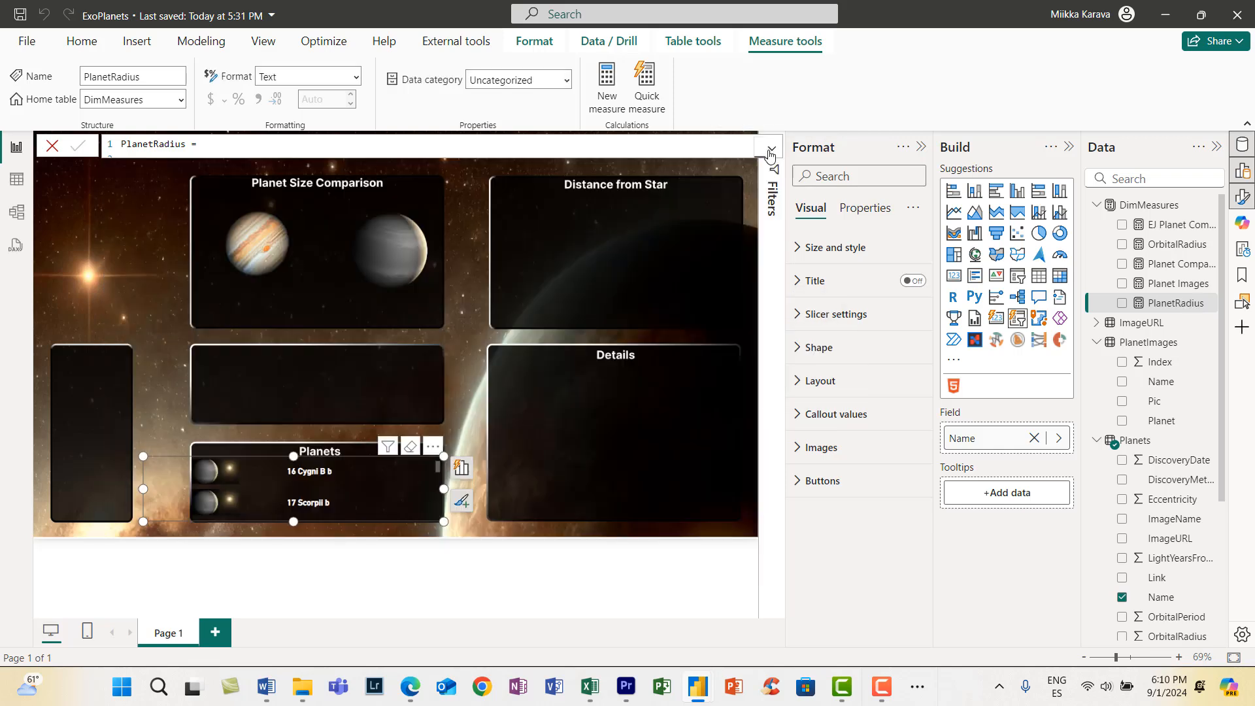
- Add PlanetRadius to the page as an HTML visual, narrow it and move it below the Planet Size Comparison title
drag(1174, 304, 355, 308)
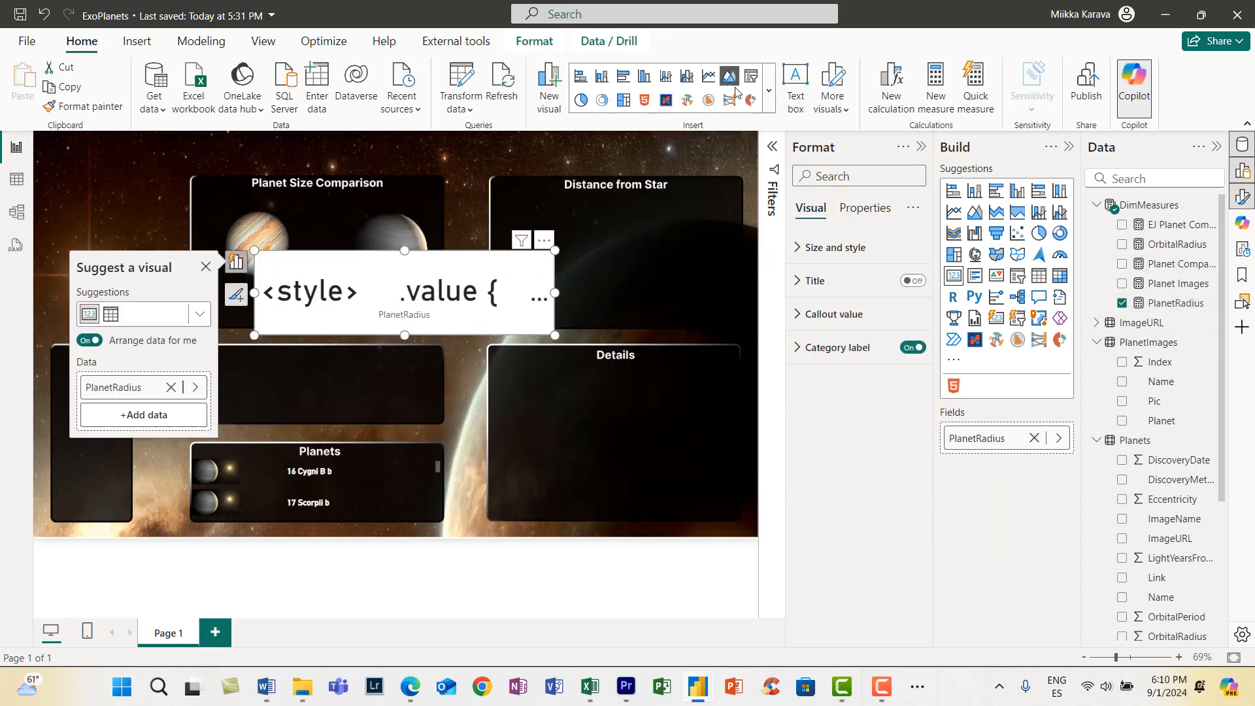
click(644, 100)
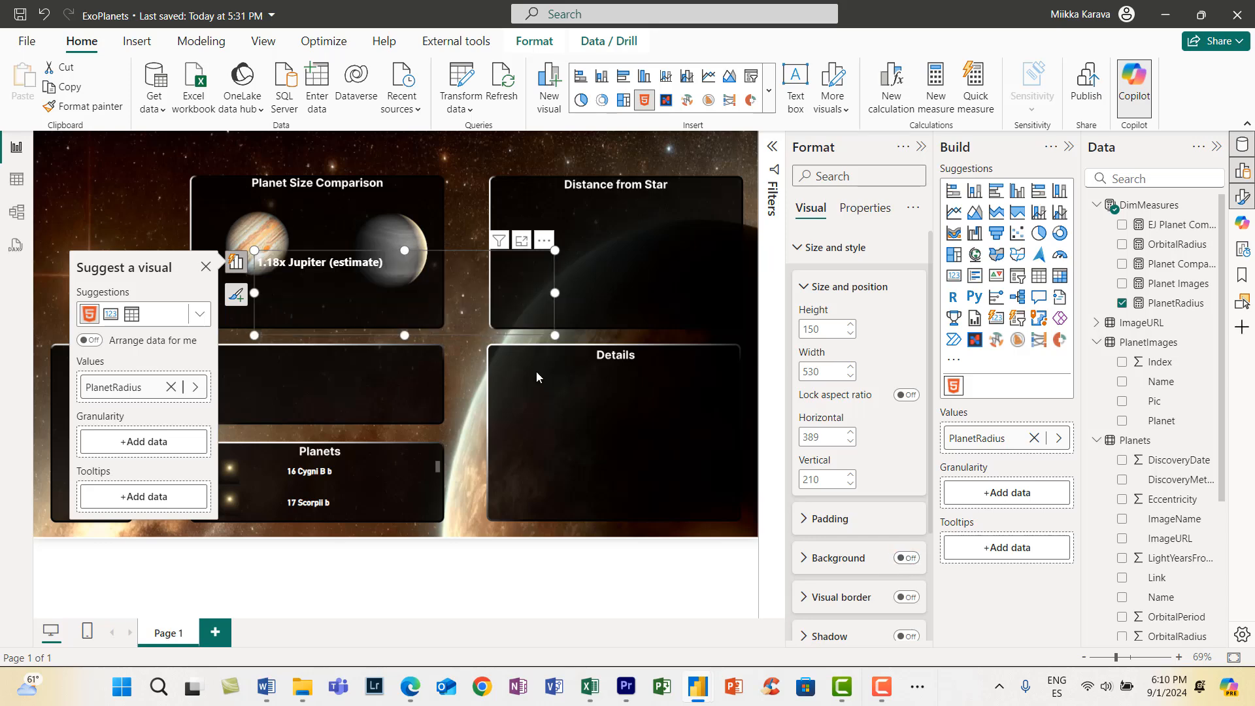
drag(555, 293, 412, 294)
drag(409, 241, 408, 179)
click(341, 336)
- Select another planet further down the Planets slicer to check how the radius text changes
scroll(312, 489, down, 4)
click(319, 490)
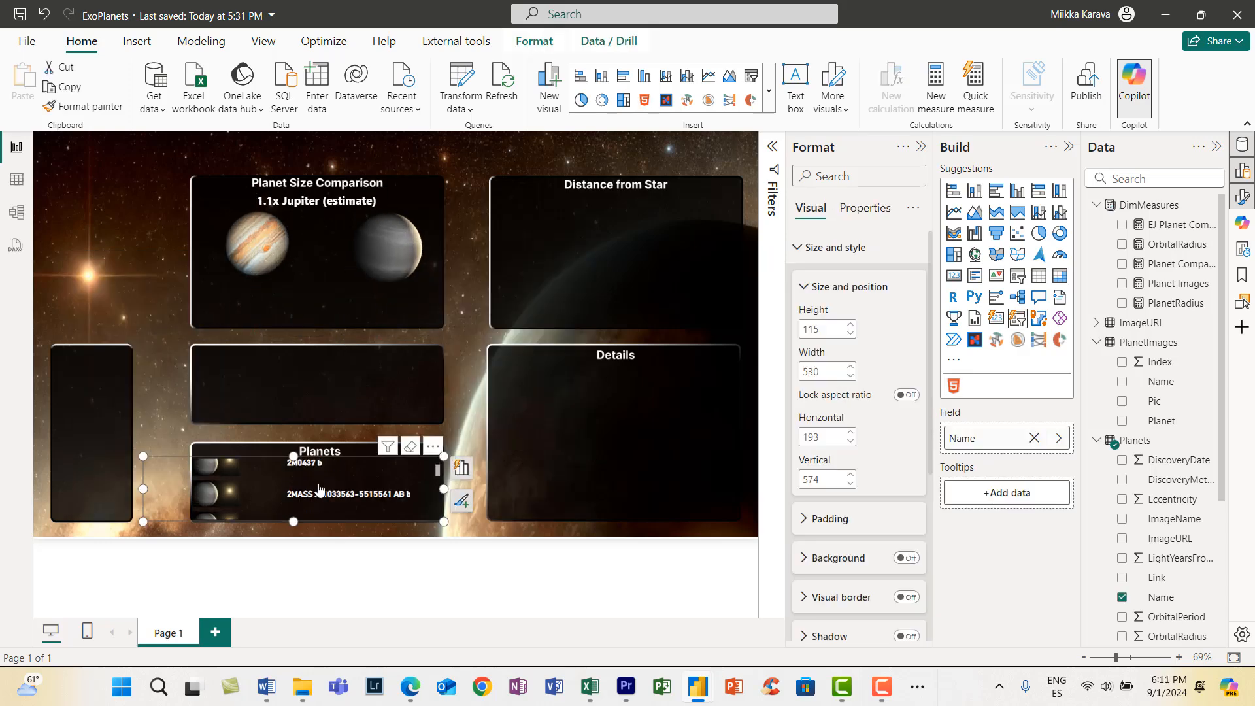
scroll(319, 490, down, 2)
click(480, 380)
- Set the font family of the planet radius HTML visual to DIN
click(350, 252)
scroll(845, 520, down, 3)
click(850, 591)
scroll(850, 575, down, 5)
click(850, 558)
click(862, 439)
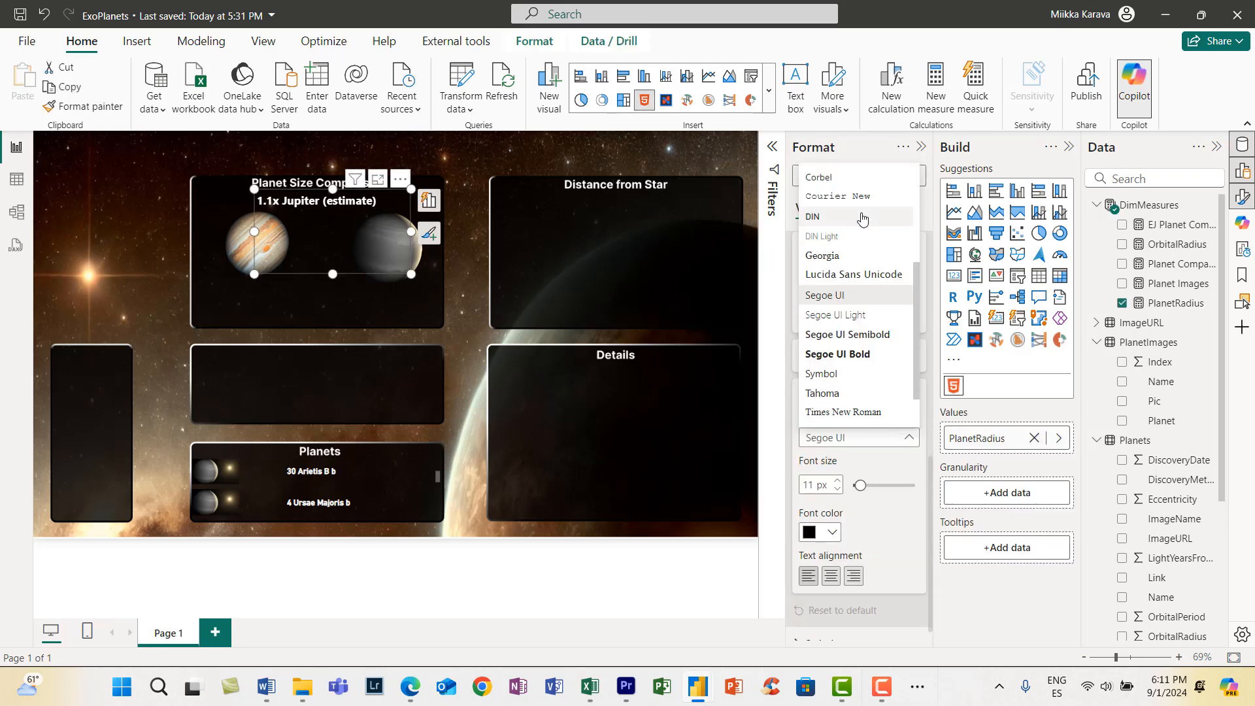
click(863, 220)
- Shrink the planet radius visual to about 204 wide by 50 high and centre it beneath the Planet Size Comparison title
drag(411, 231, 366, 259)
drag(312, 274, 354, 186)
click(462, 251)
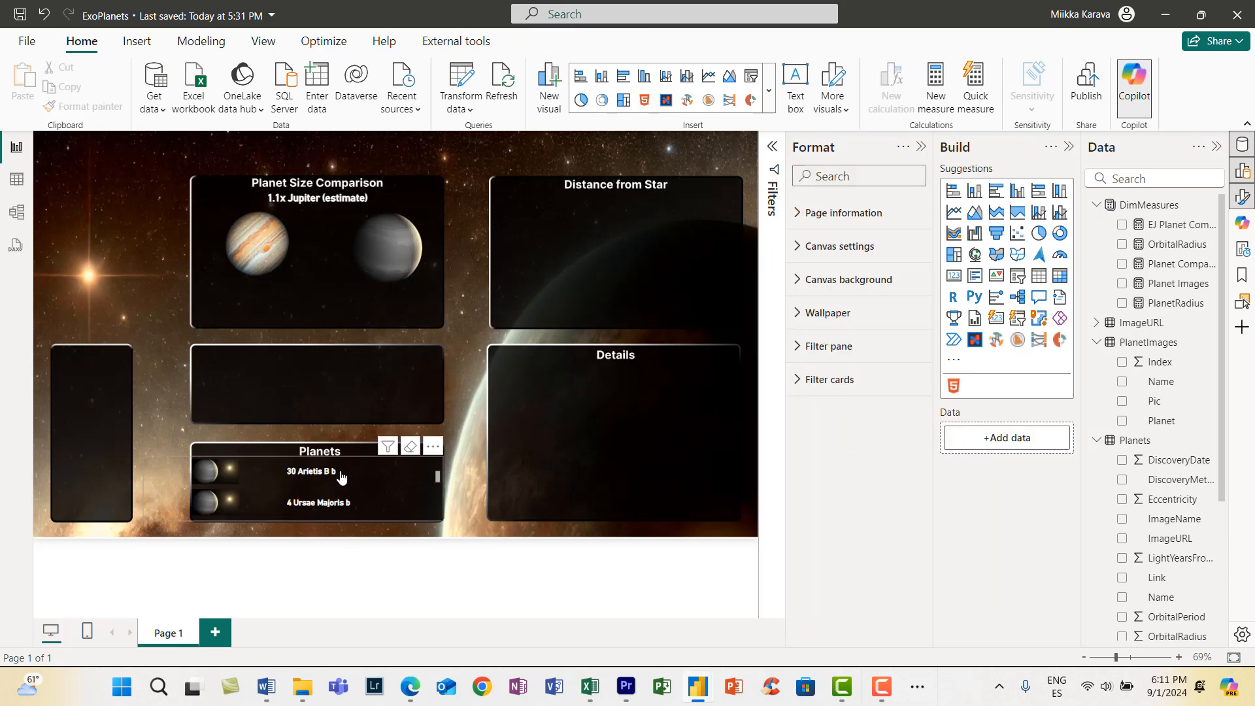
- Select 4 Ursae Majoris b in the Planets slicer and position the radius visual at about horizontal 408, vertical 99
click(323, 505)
click(320, 199)
click(369, 175)
drag(1116, 658, 1132, 658)
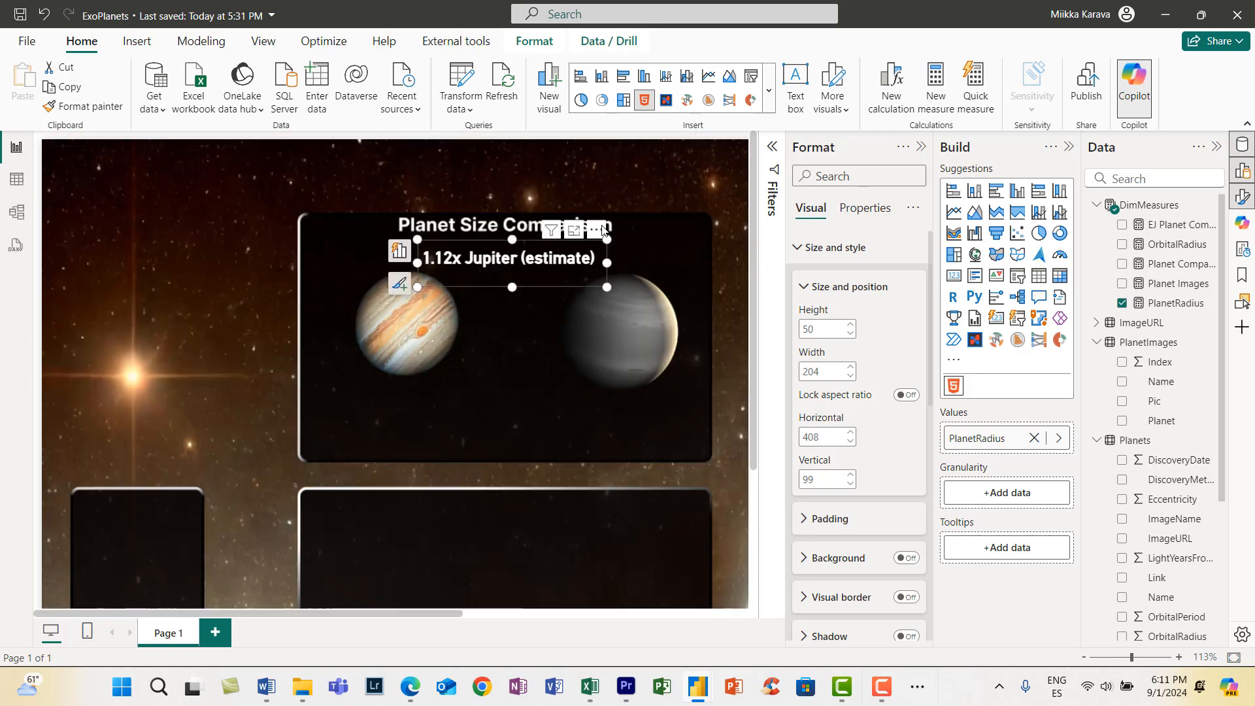
click(506, 425)
drag(435, 614, 693, 614)
scroll(688, 567, down, 3)
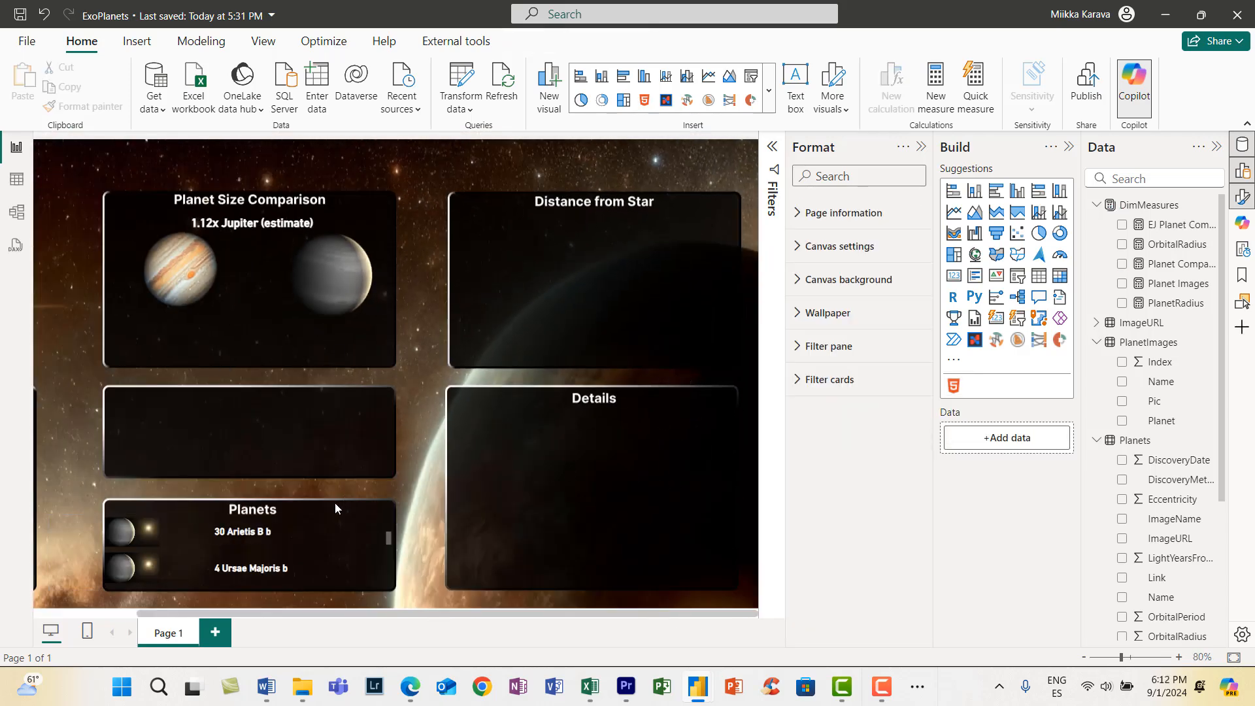
- Check which filters and slicers affect the Planets slicer and the selected planet's comparison image
mouse_move(340, 510)
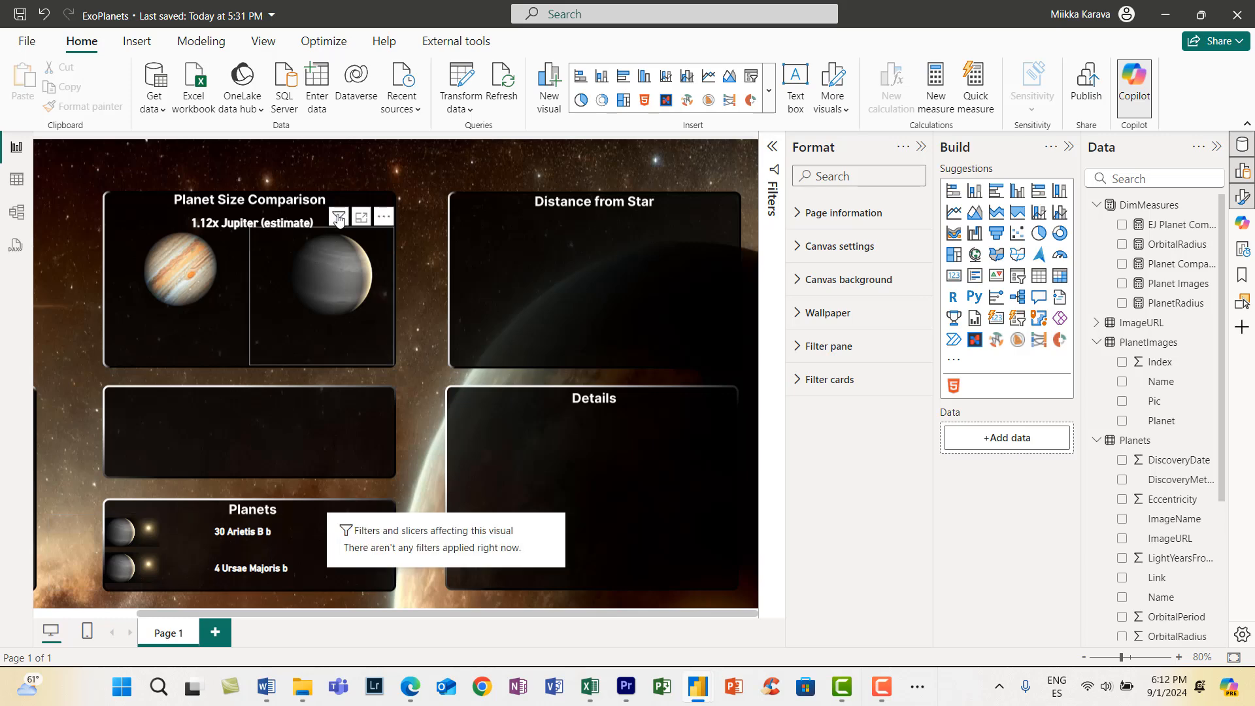
mouse_move(339, 218)
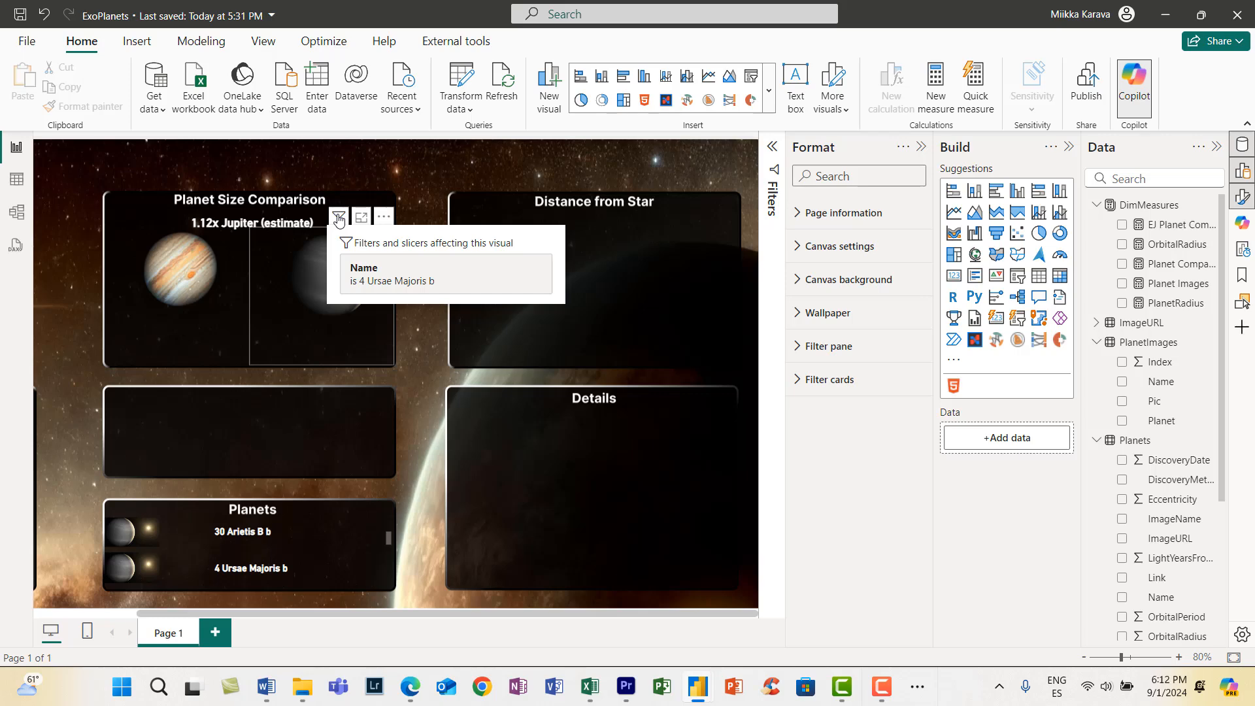